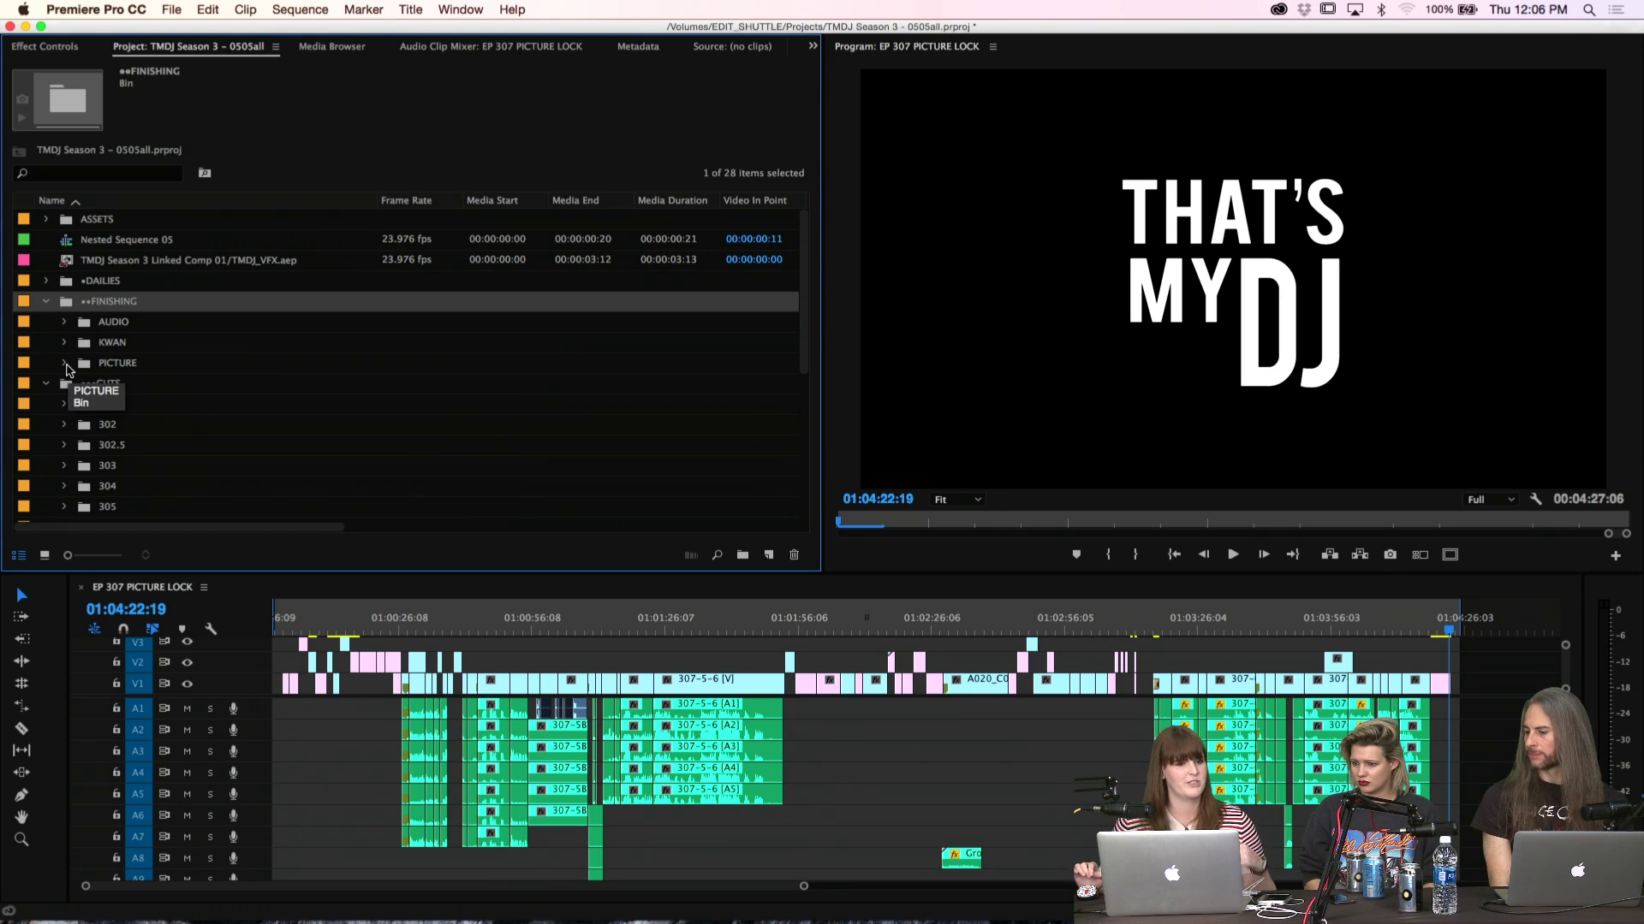
Delete the AUDIO, KWAN and PICTURE bins from the FINISHING bin, including their clip references
click(64, 323)
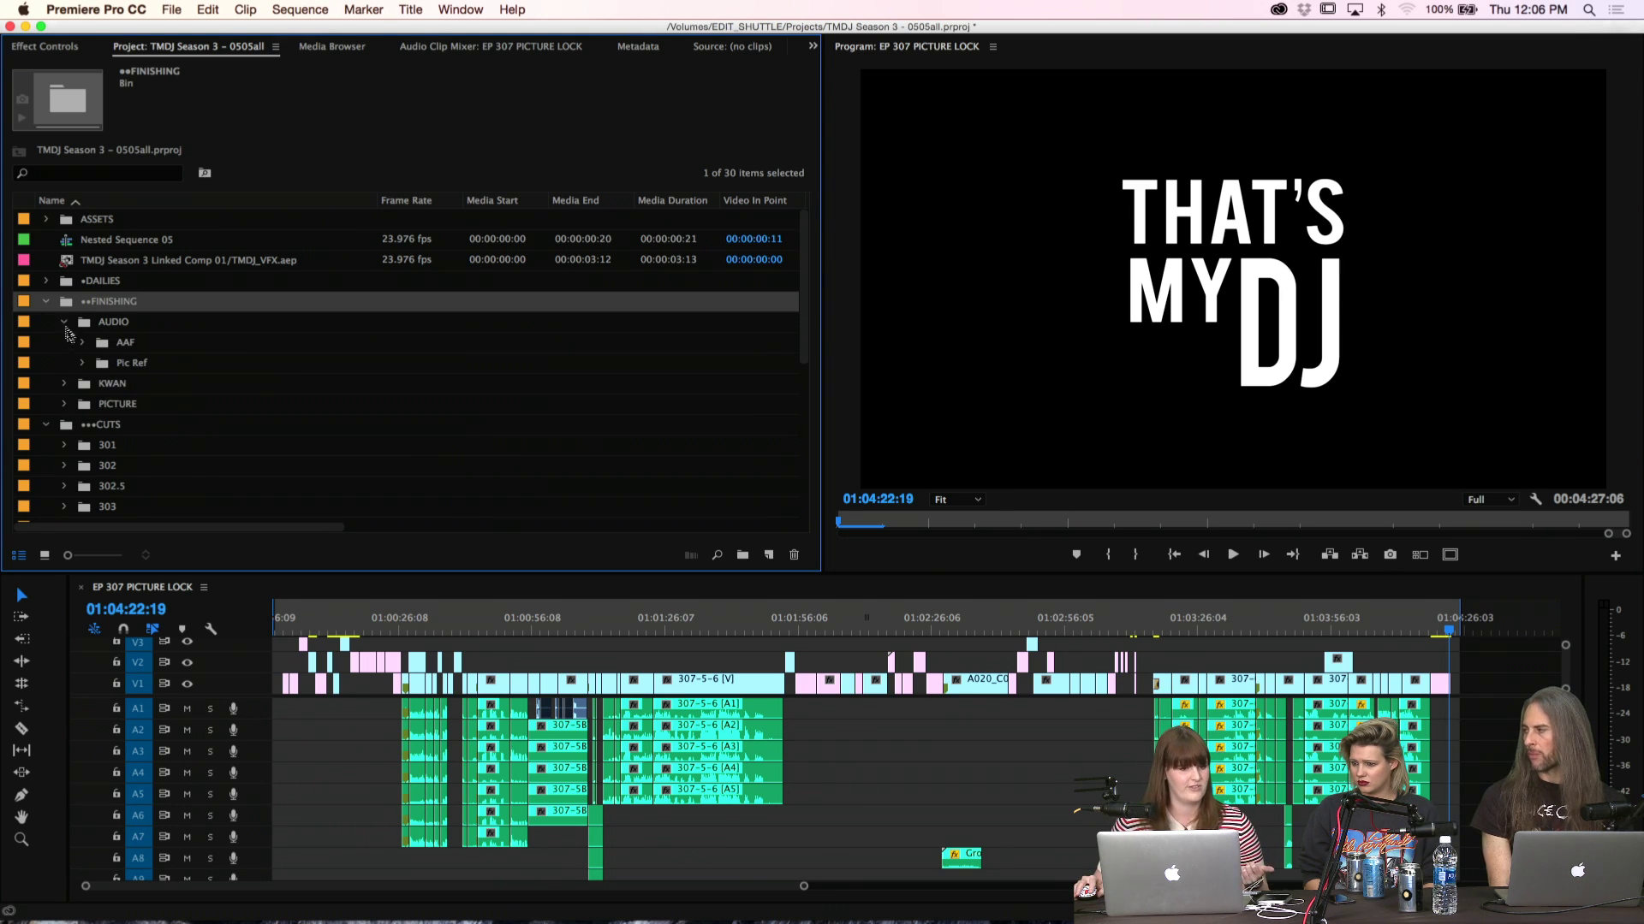
click(65, 322)
click(162, 364)
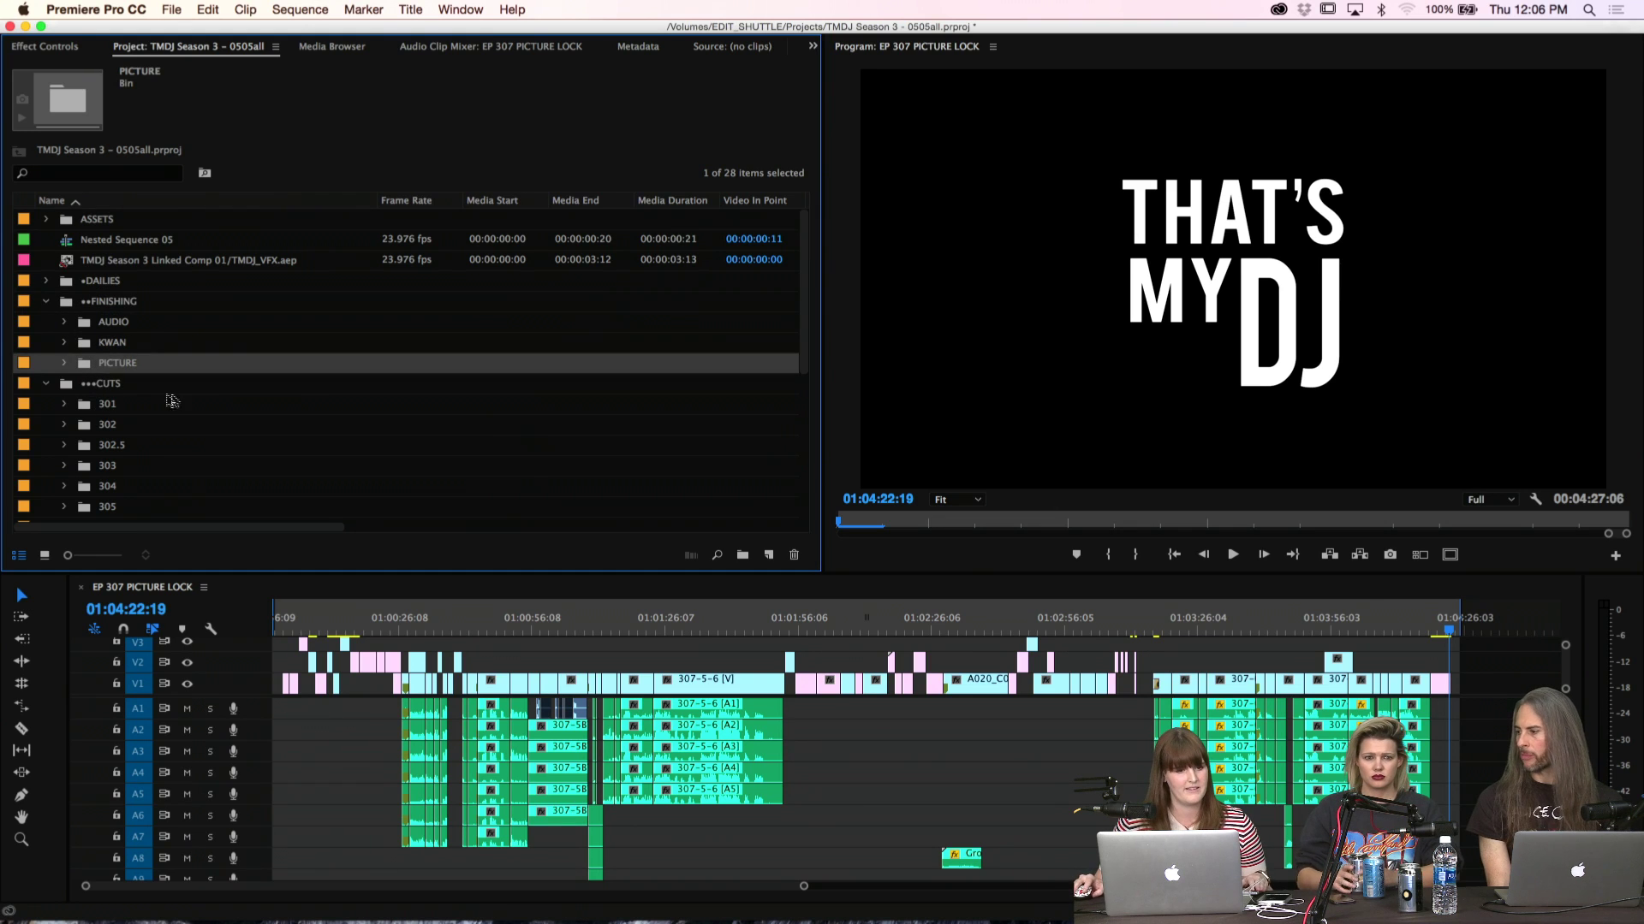
shift+click(88, 325)
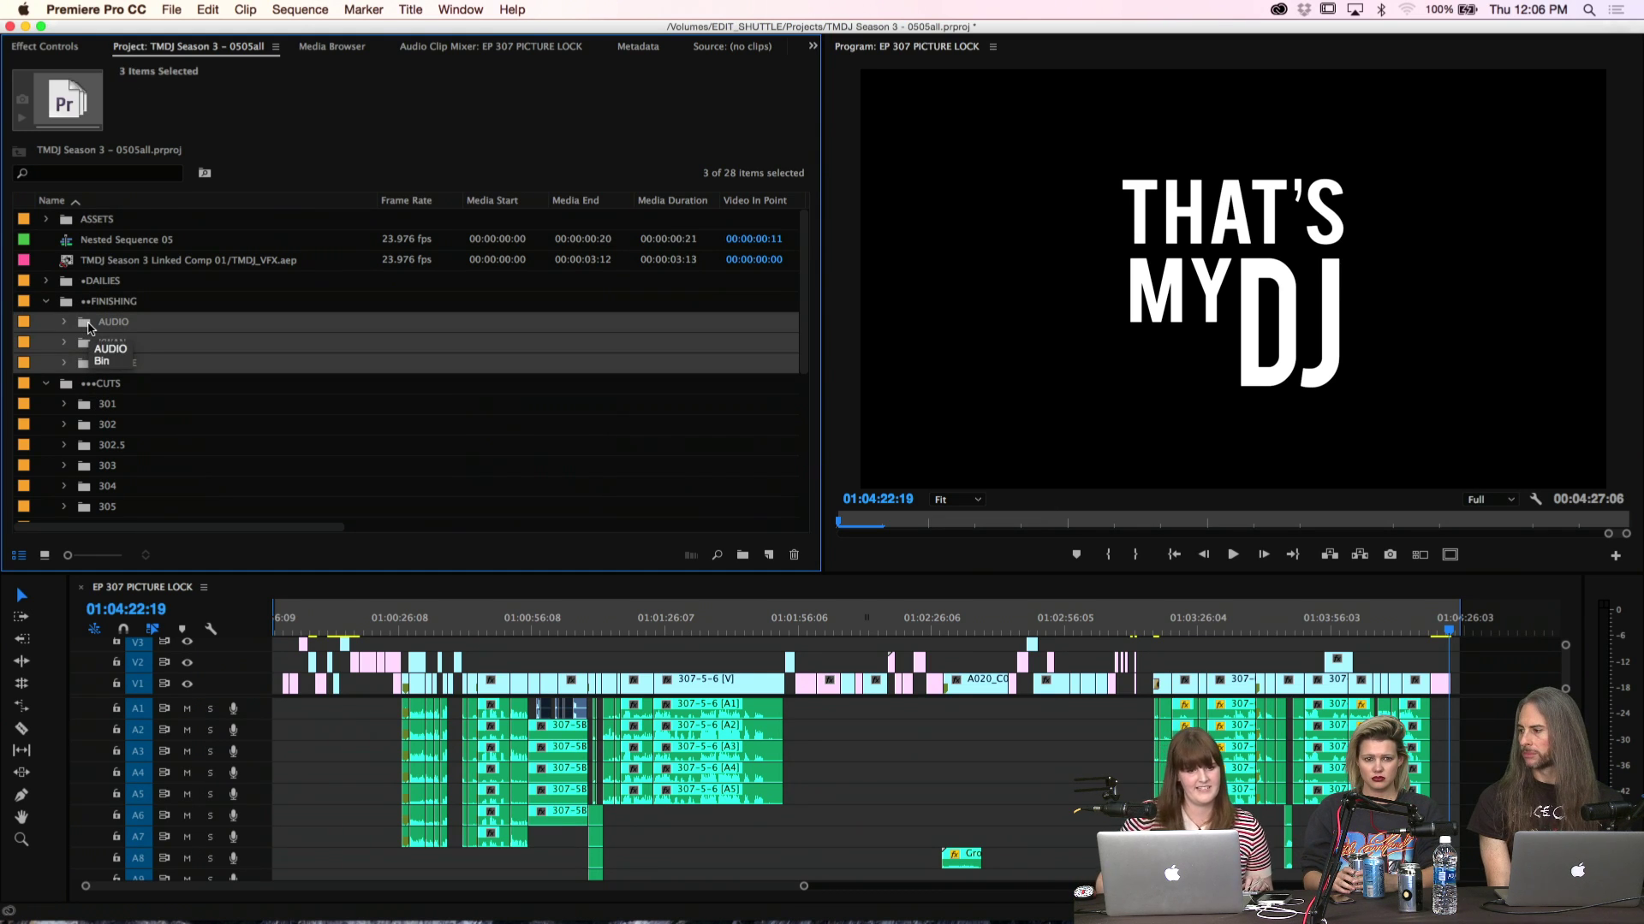
key(Delete)
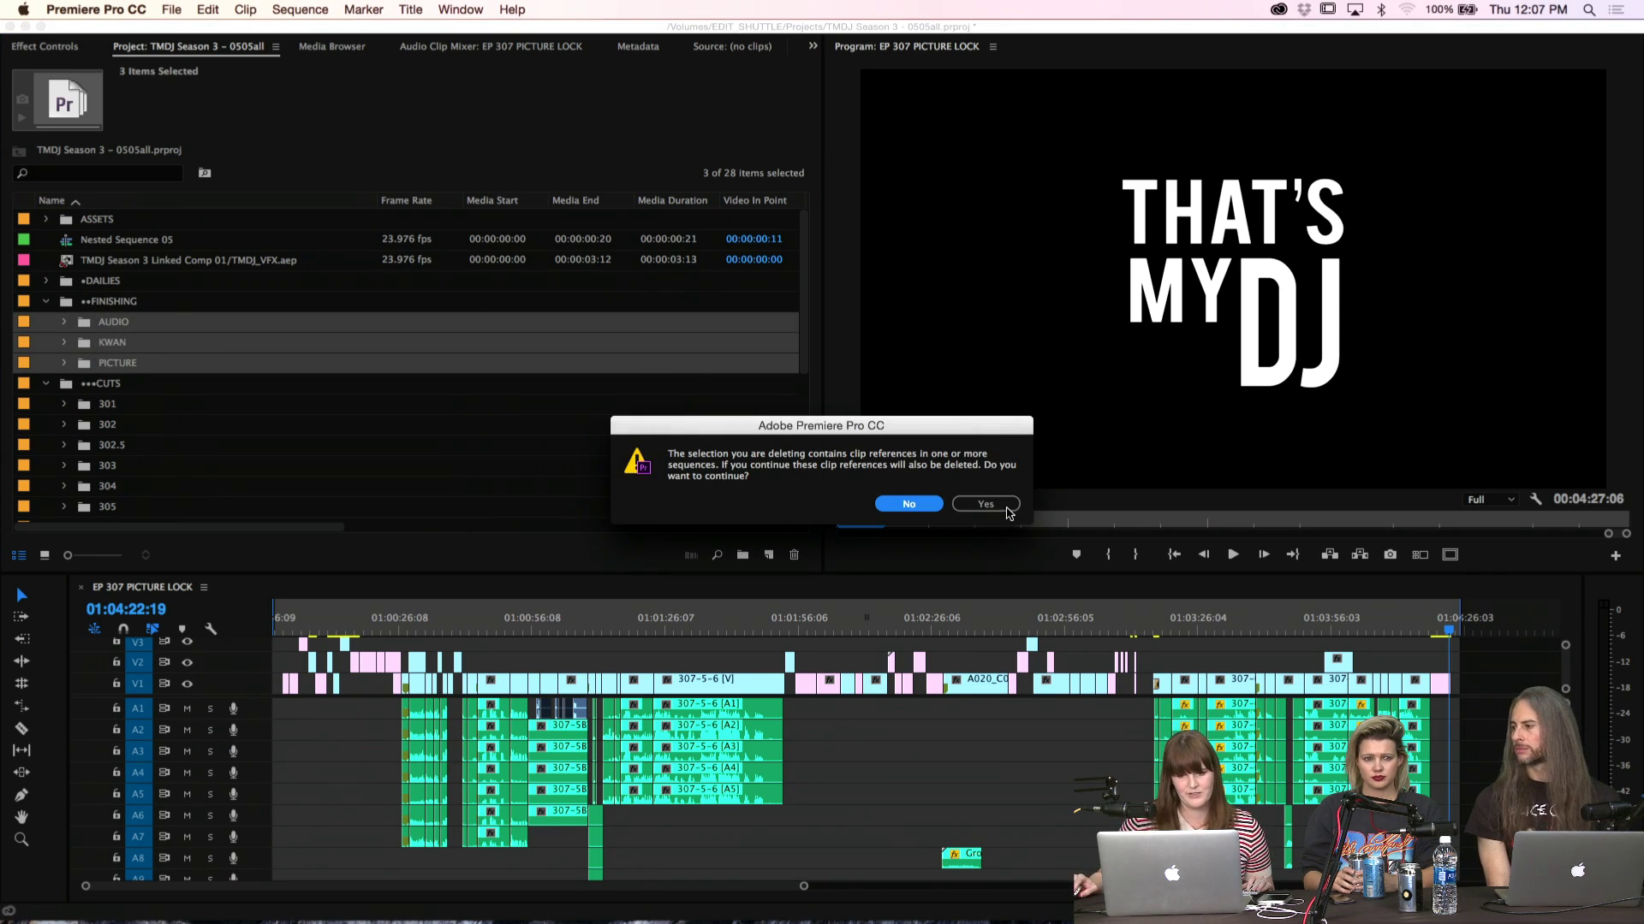
click(1006, 508)
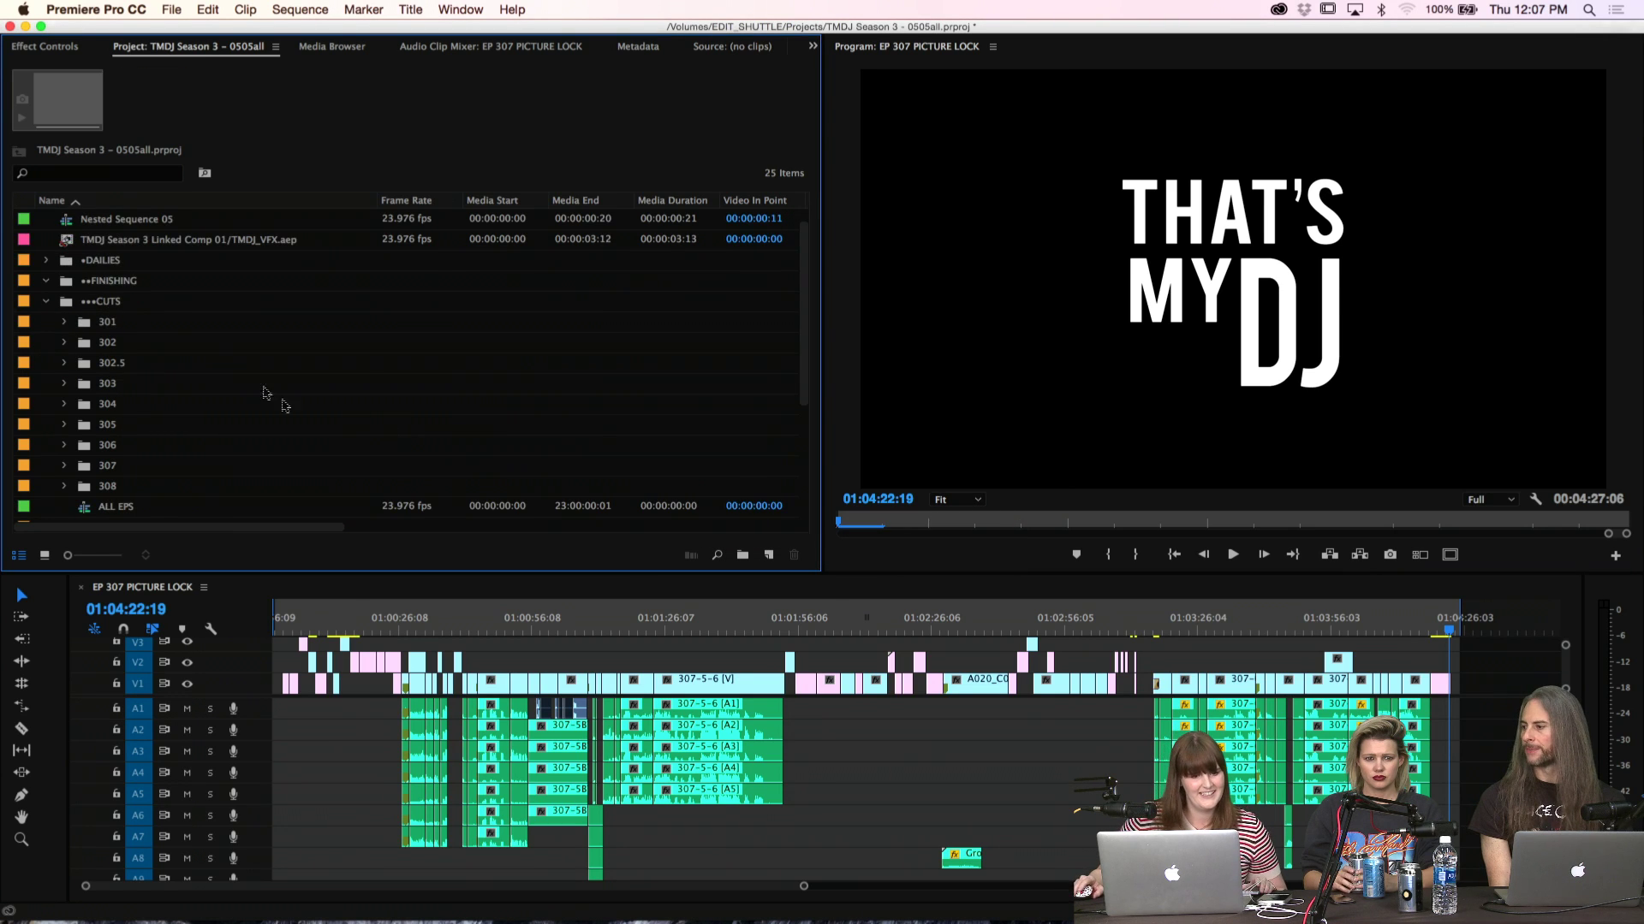
Duplicate the EP 307 PICTURE LOCK sequence and move the copy into the FINISHING bin
click(103, 282)
scroll(266, 393, down, 5)
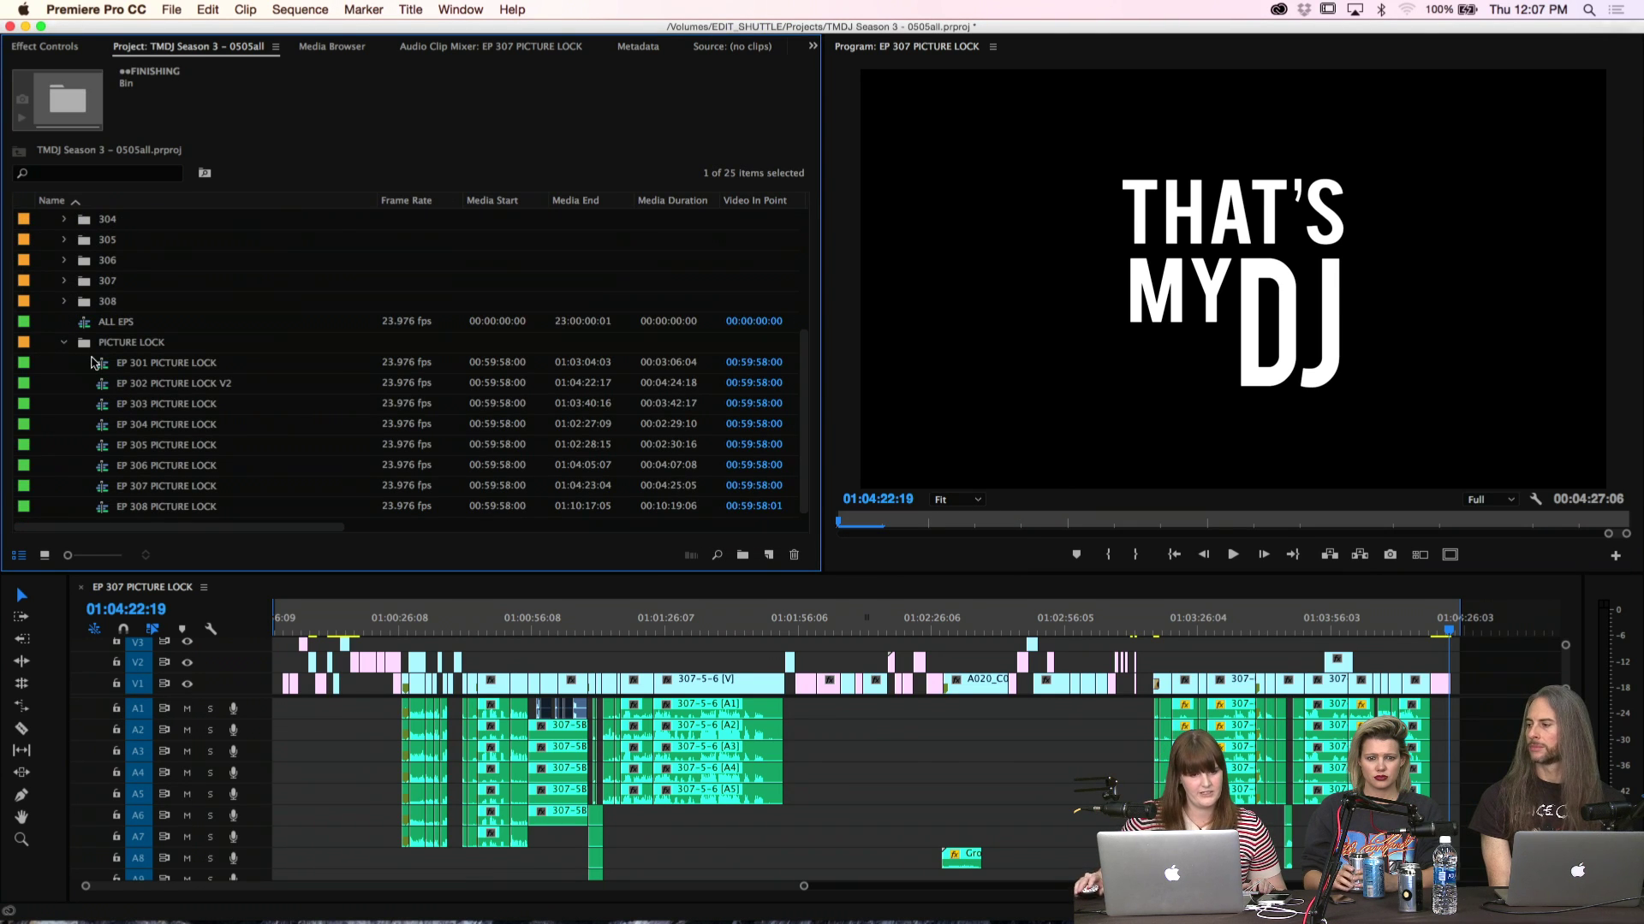
click(106, 486)
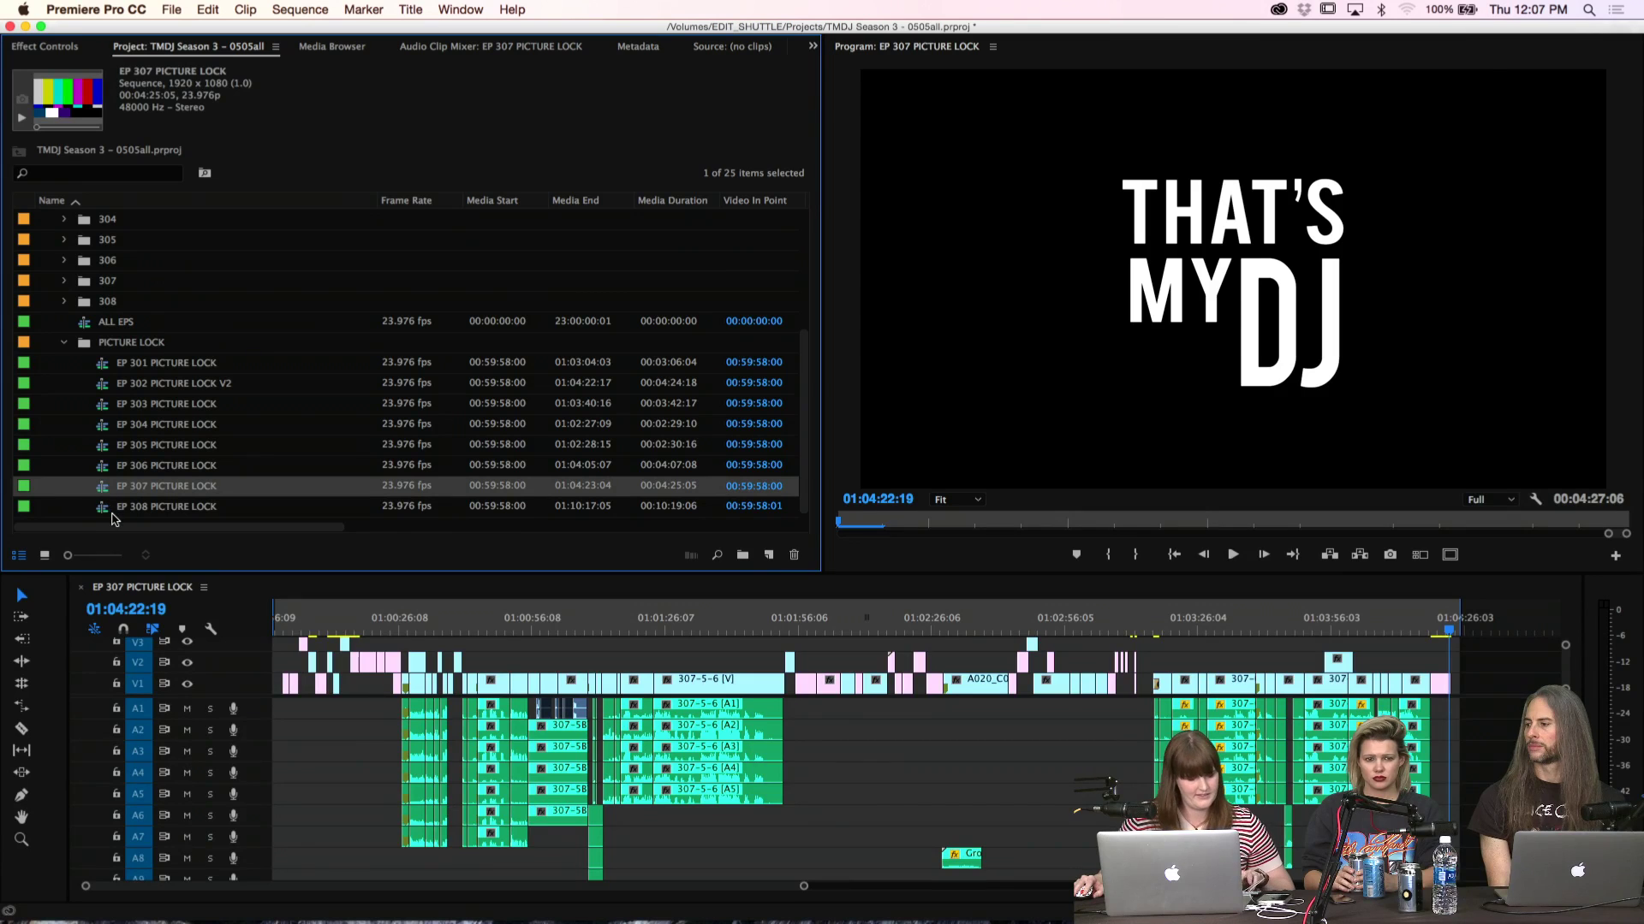
key(super+shift+slash)
scroll(150, 398, up, 5)
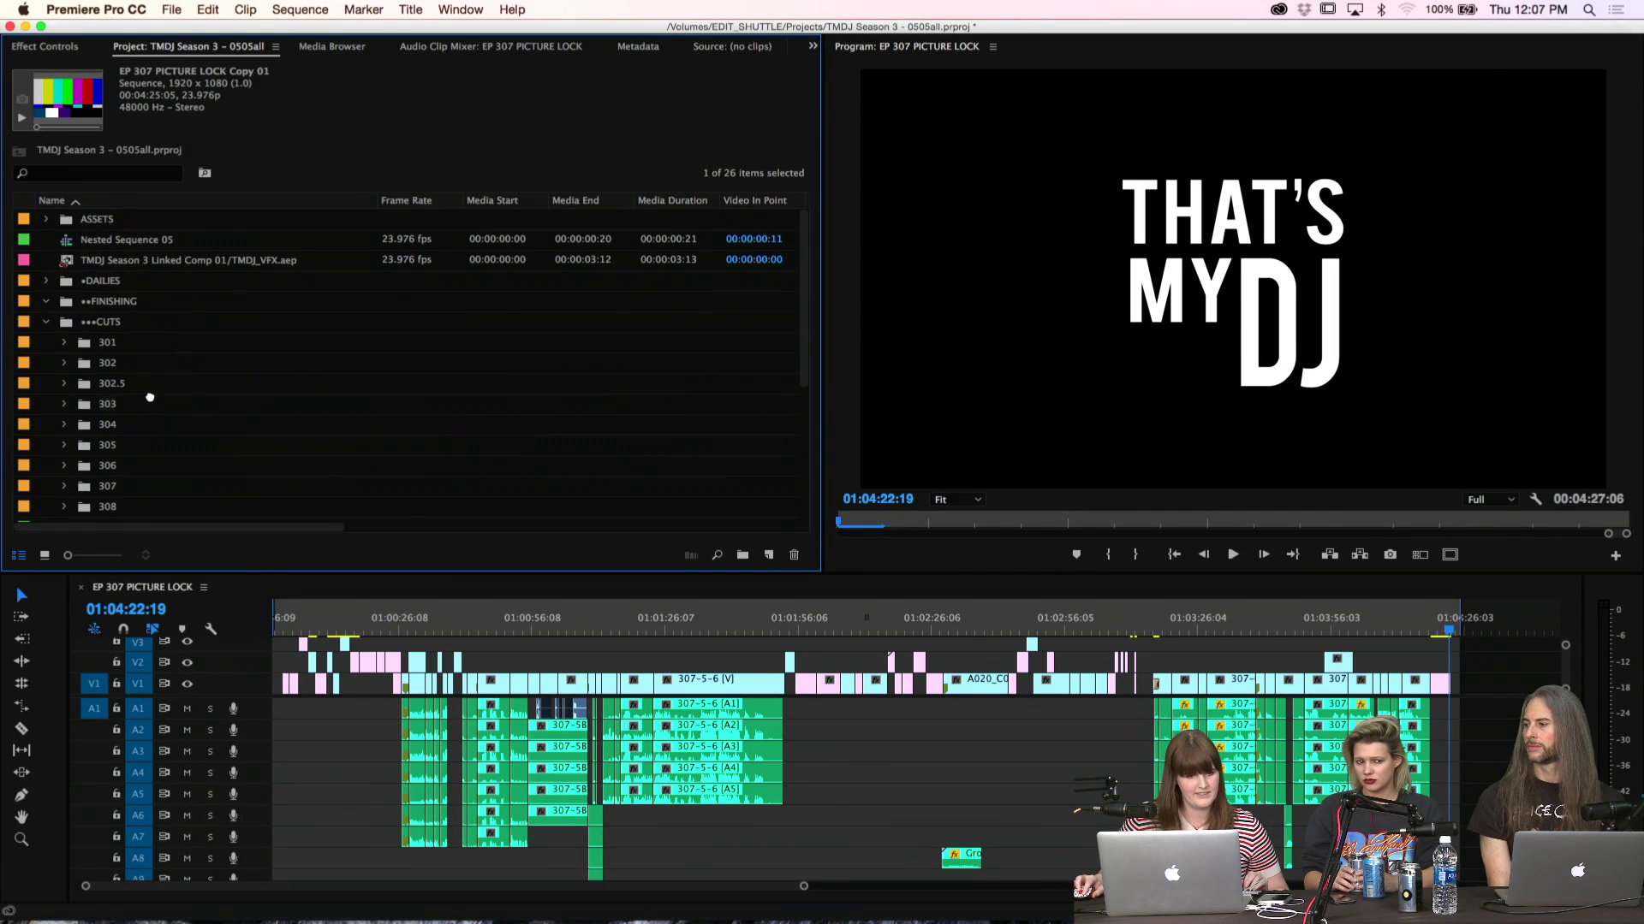
click(112, 304)
click(89, 325)
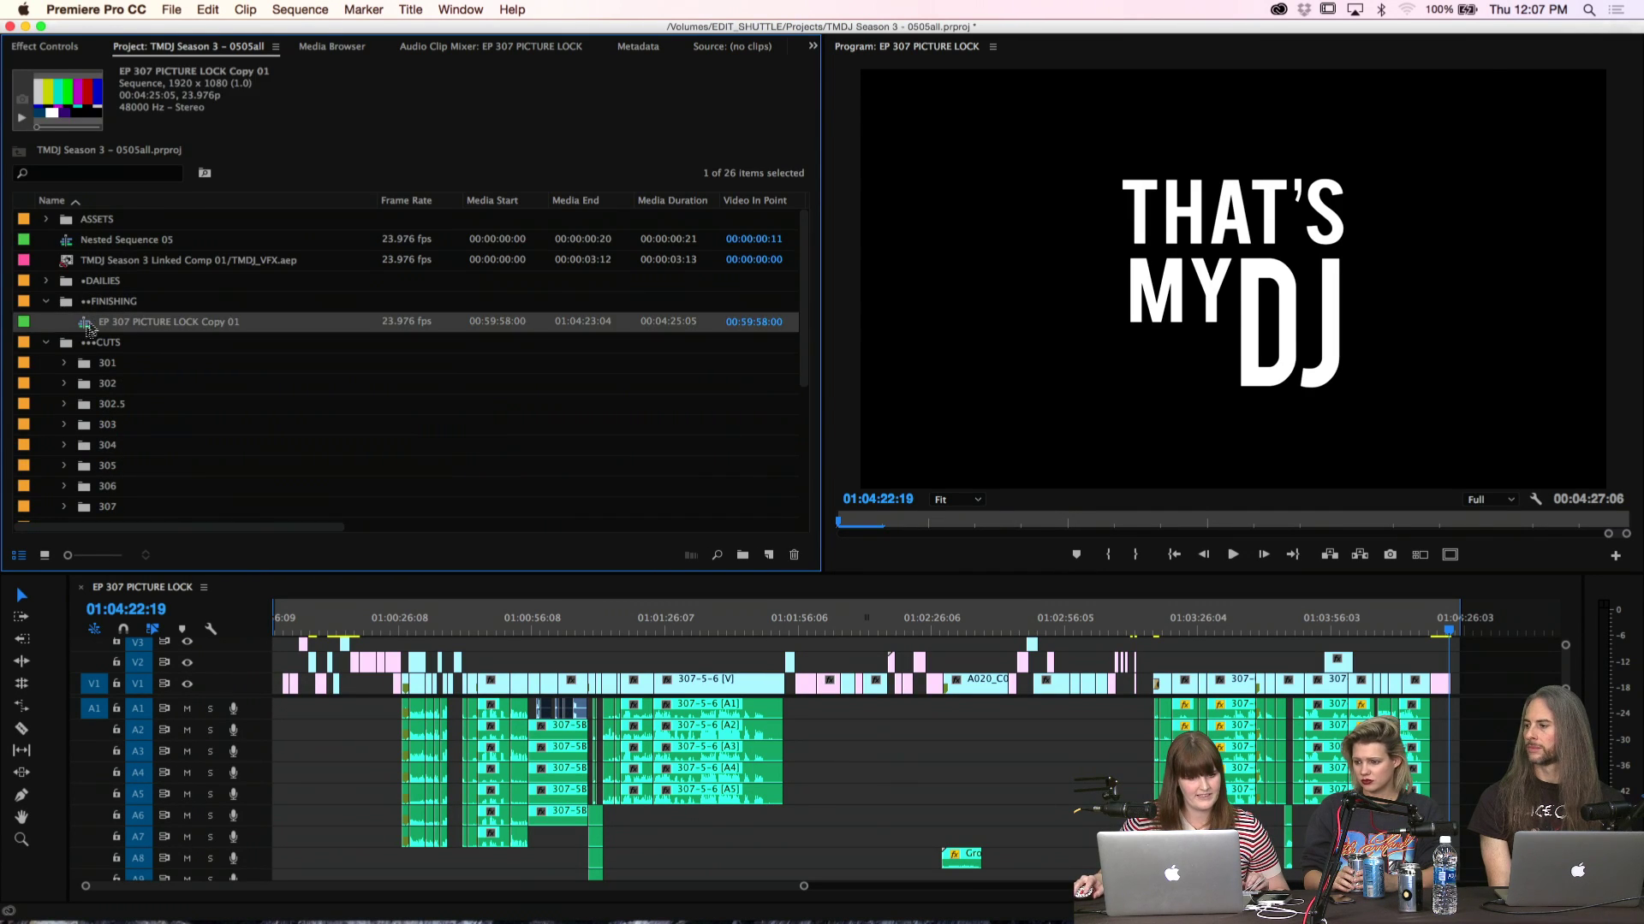
Create a bin named Picture inside the FINISHING bin and put the EP 307 PICTURE LOCK copy in it
click(46, 342)
click(98, 302)
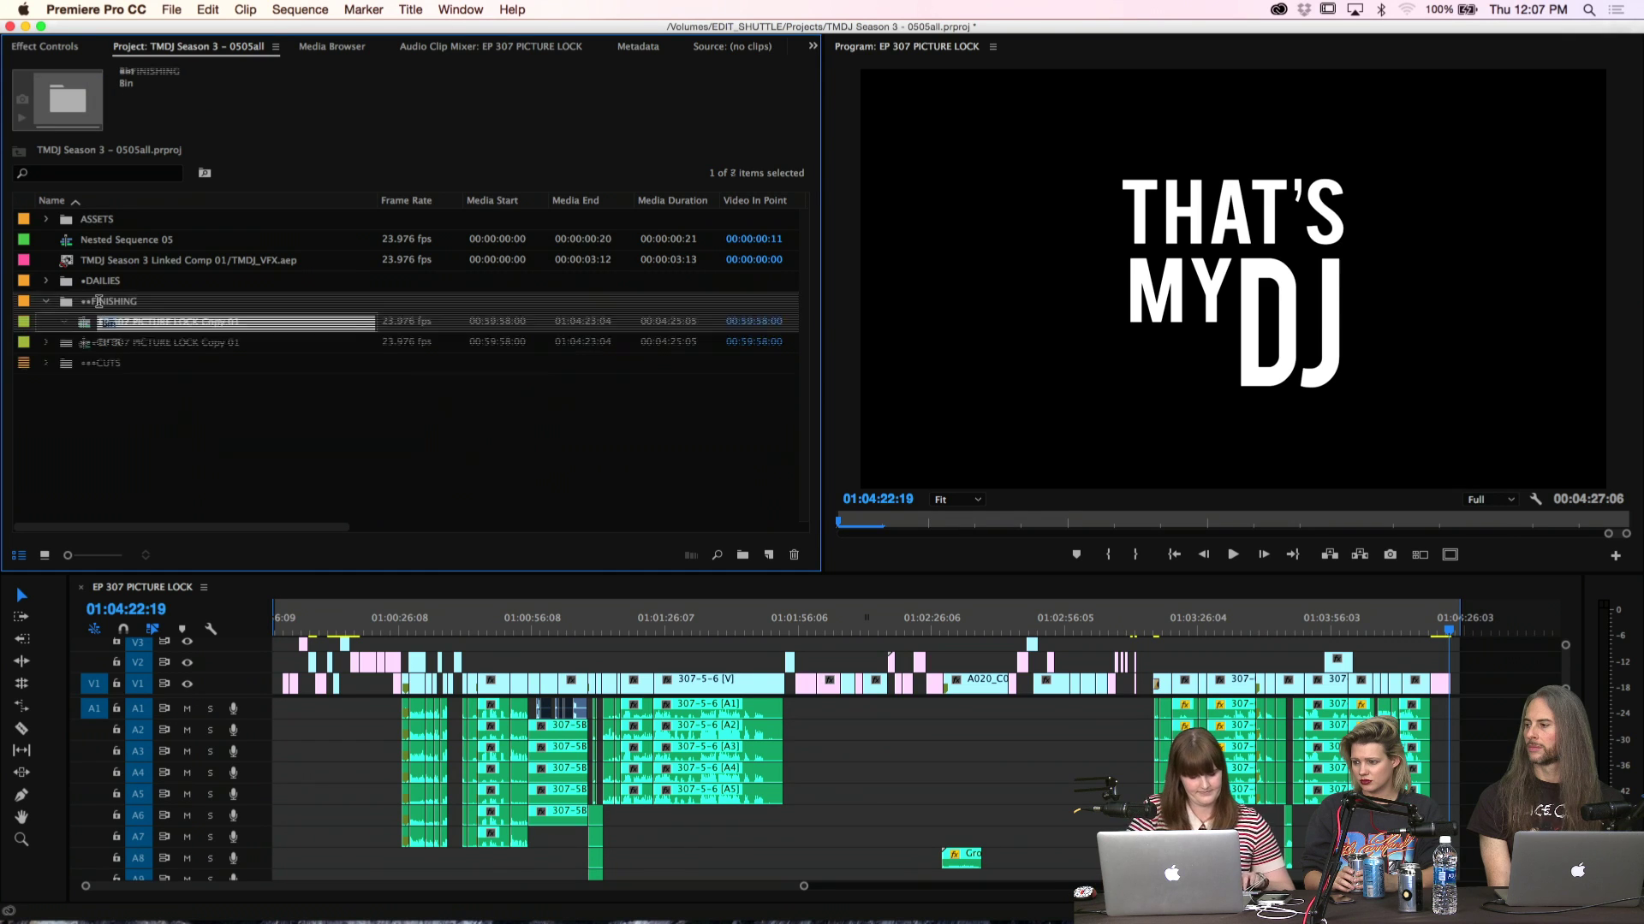
text(Picture)
key(Return)
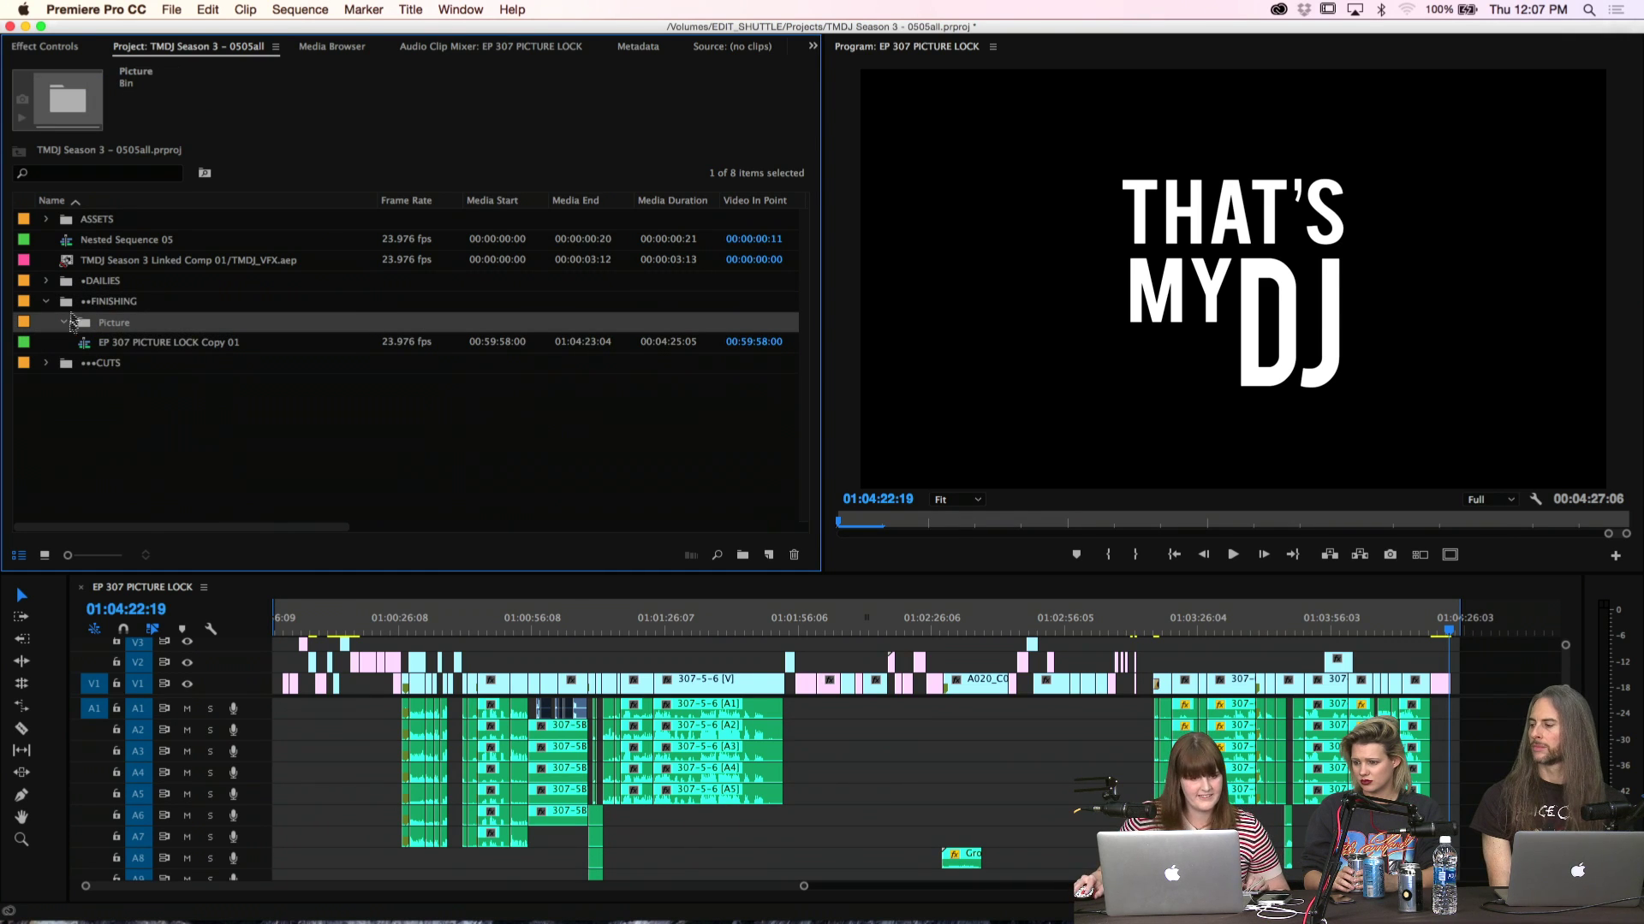
drag(83, 346, 82, 325)
Rename the sequence copy in the Picture bin as EP 307 PICTURE Flatten
click(197, 345)
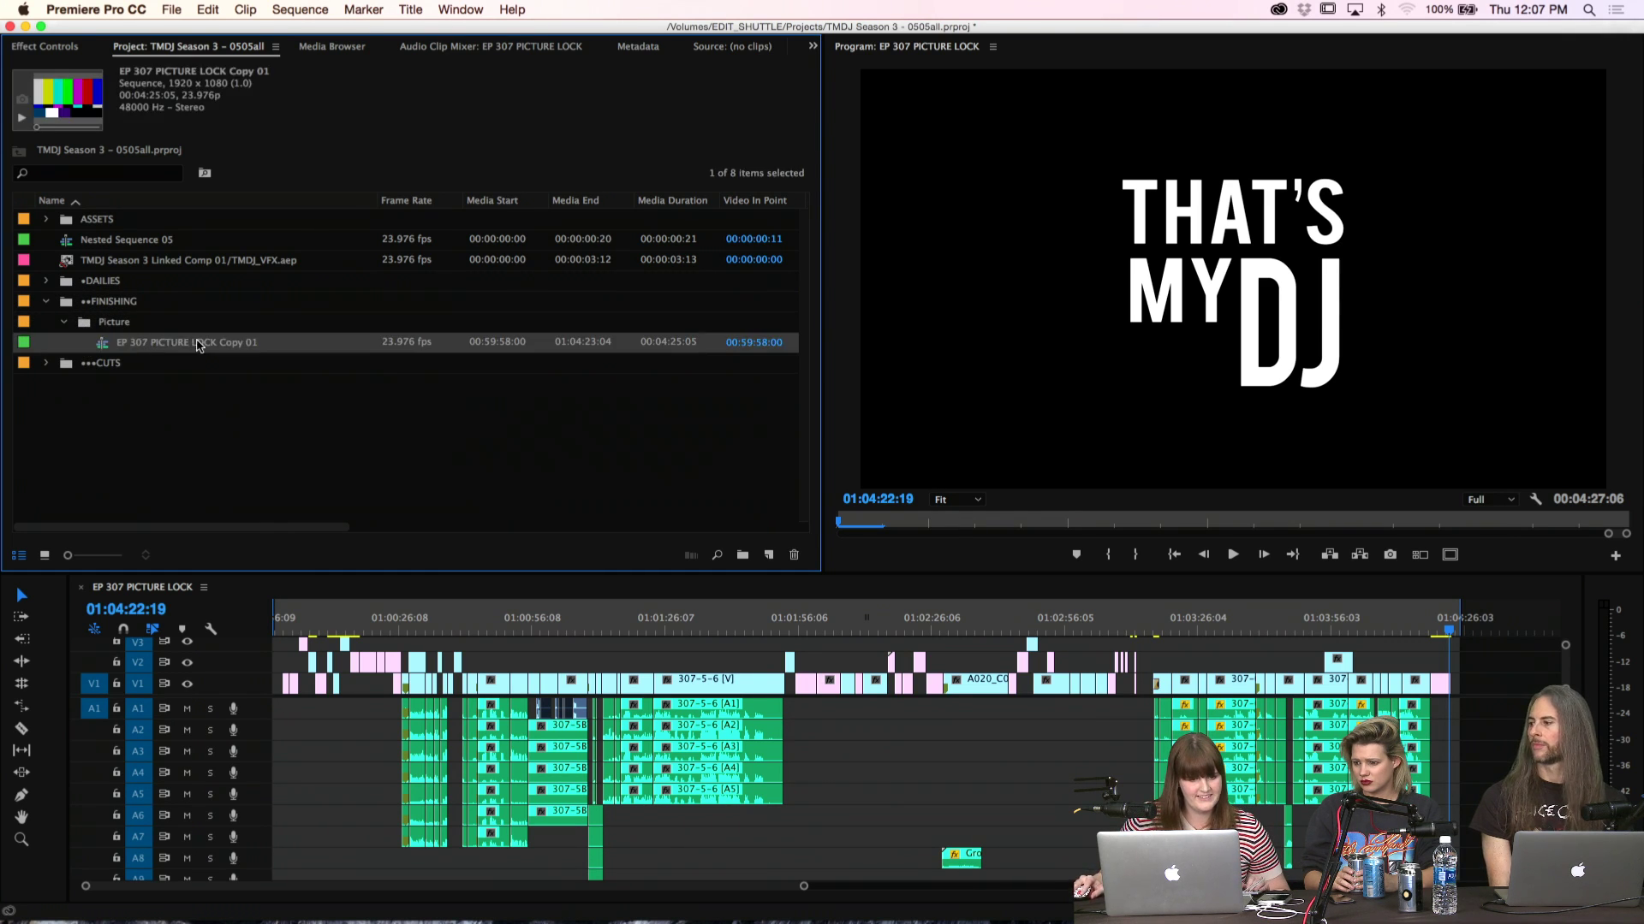
drag(195, 345, 262, 344)
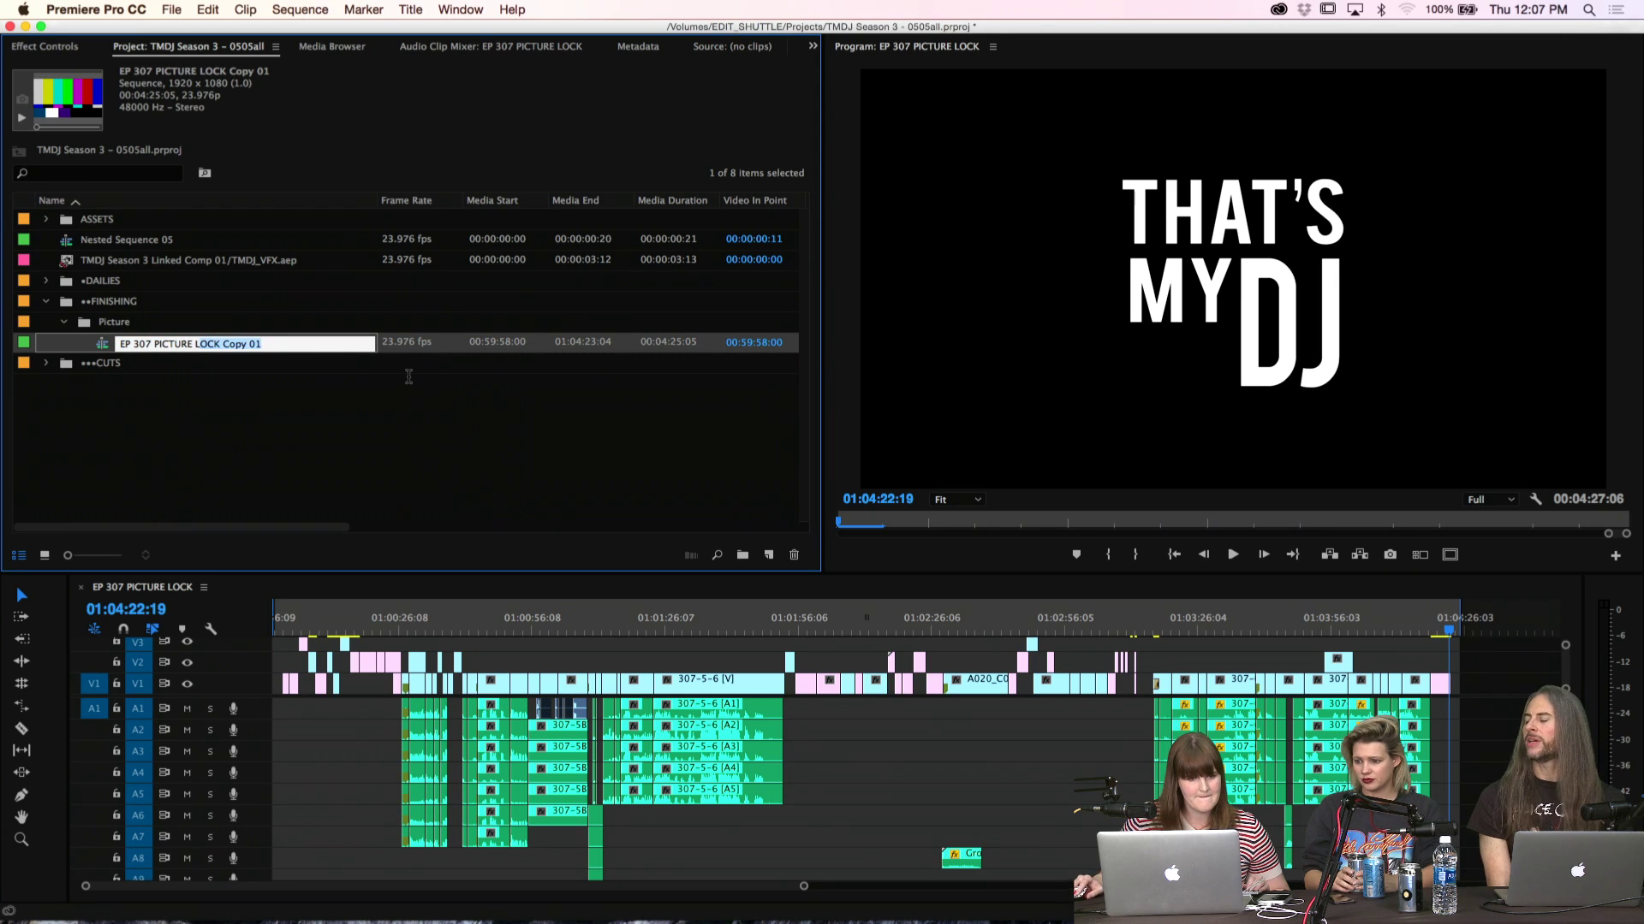
text(Flatt)
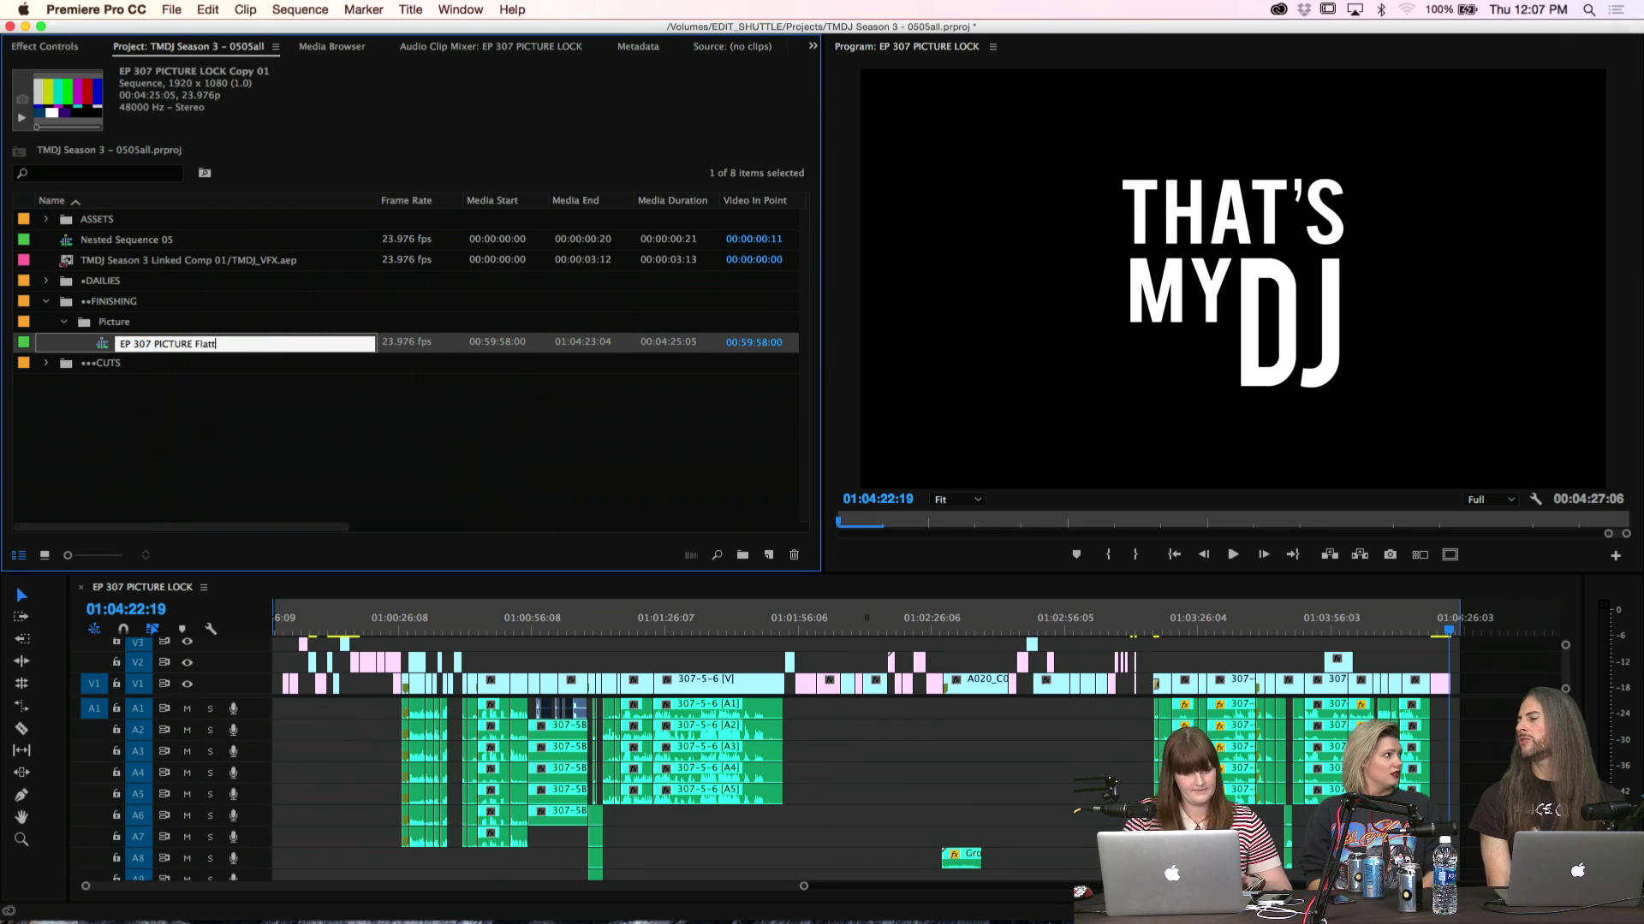
text(en)
key(Return)
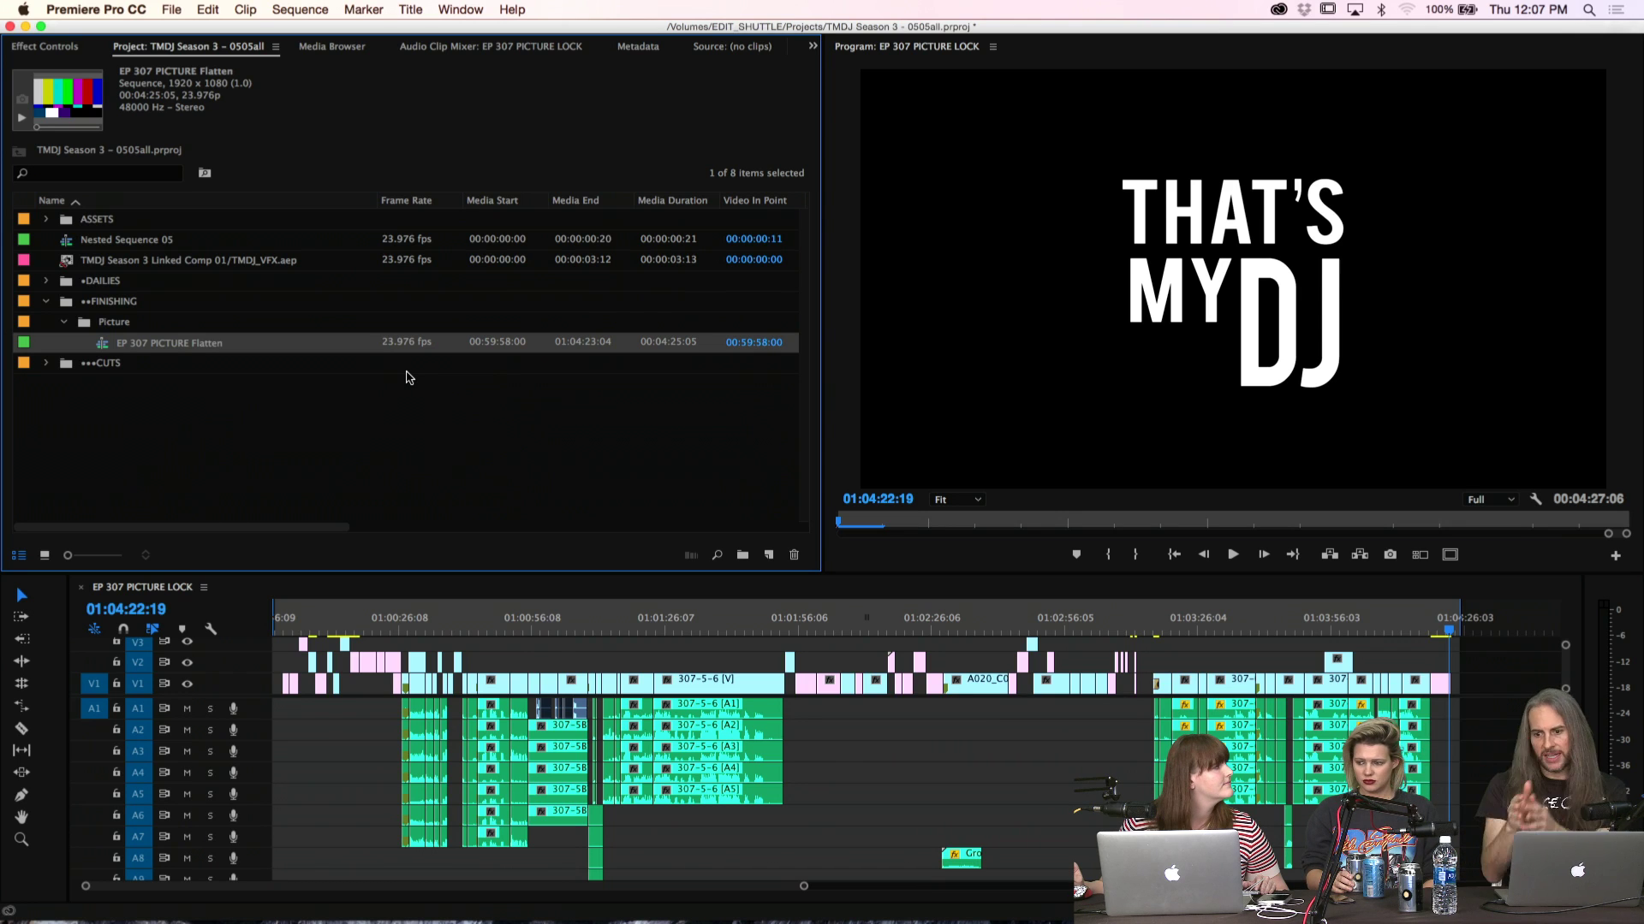
Open the EP 307 PICTURE Flatten sequence and close all other timelines
double_click(107, 344)
right_click(312, 587)
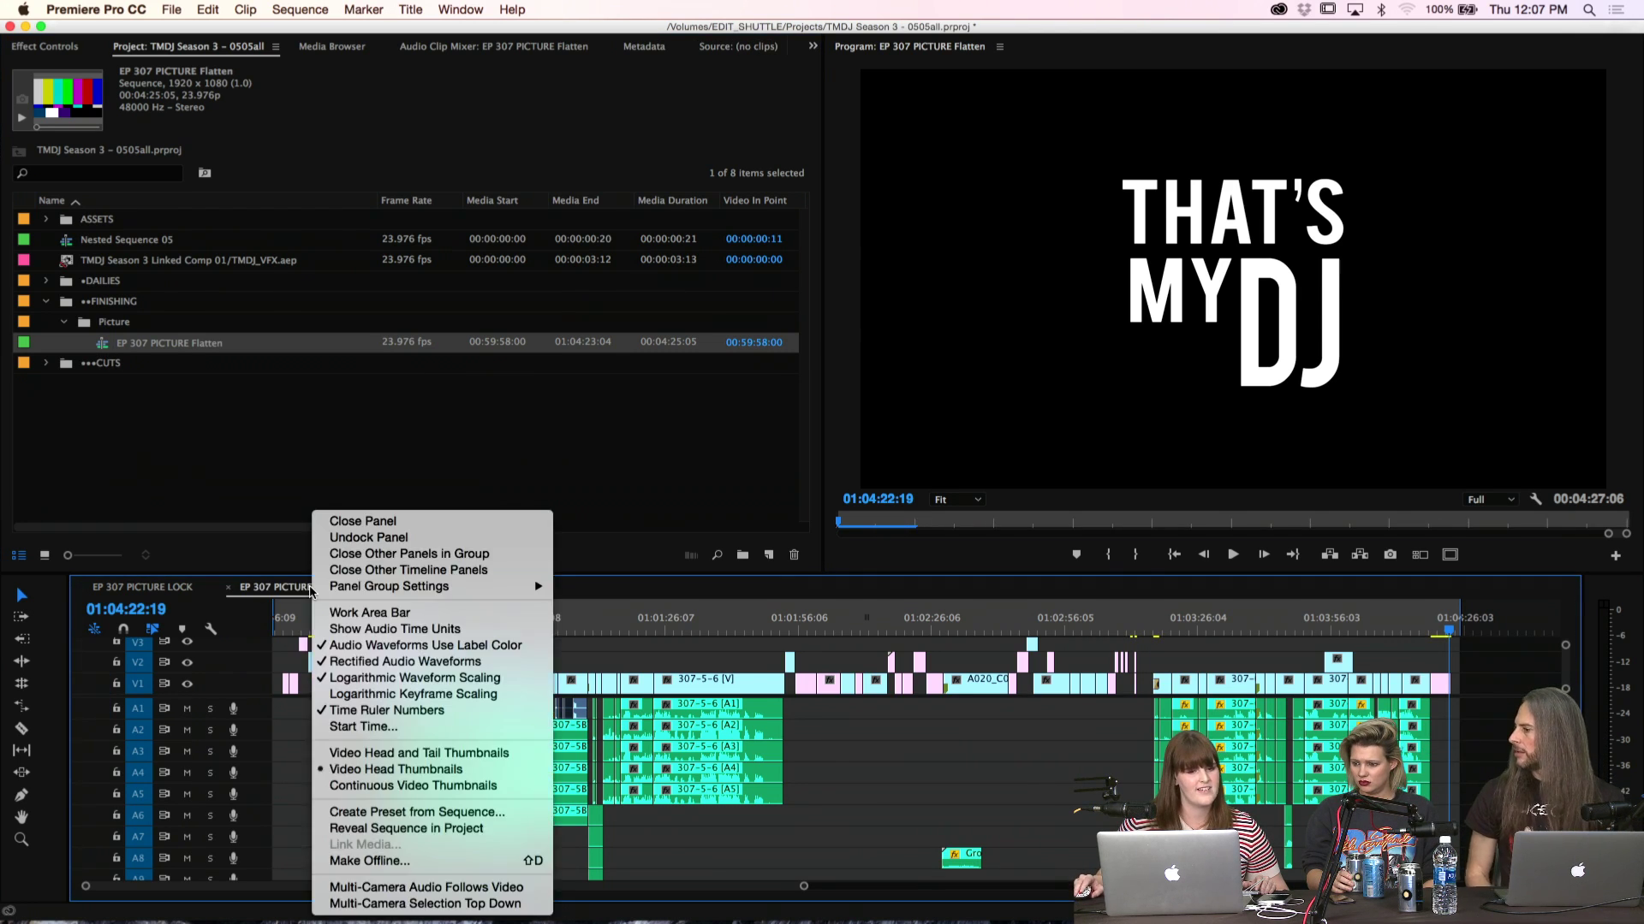
click(394, 571)
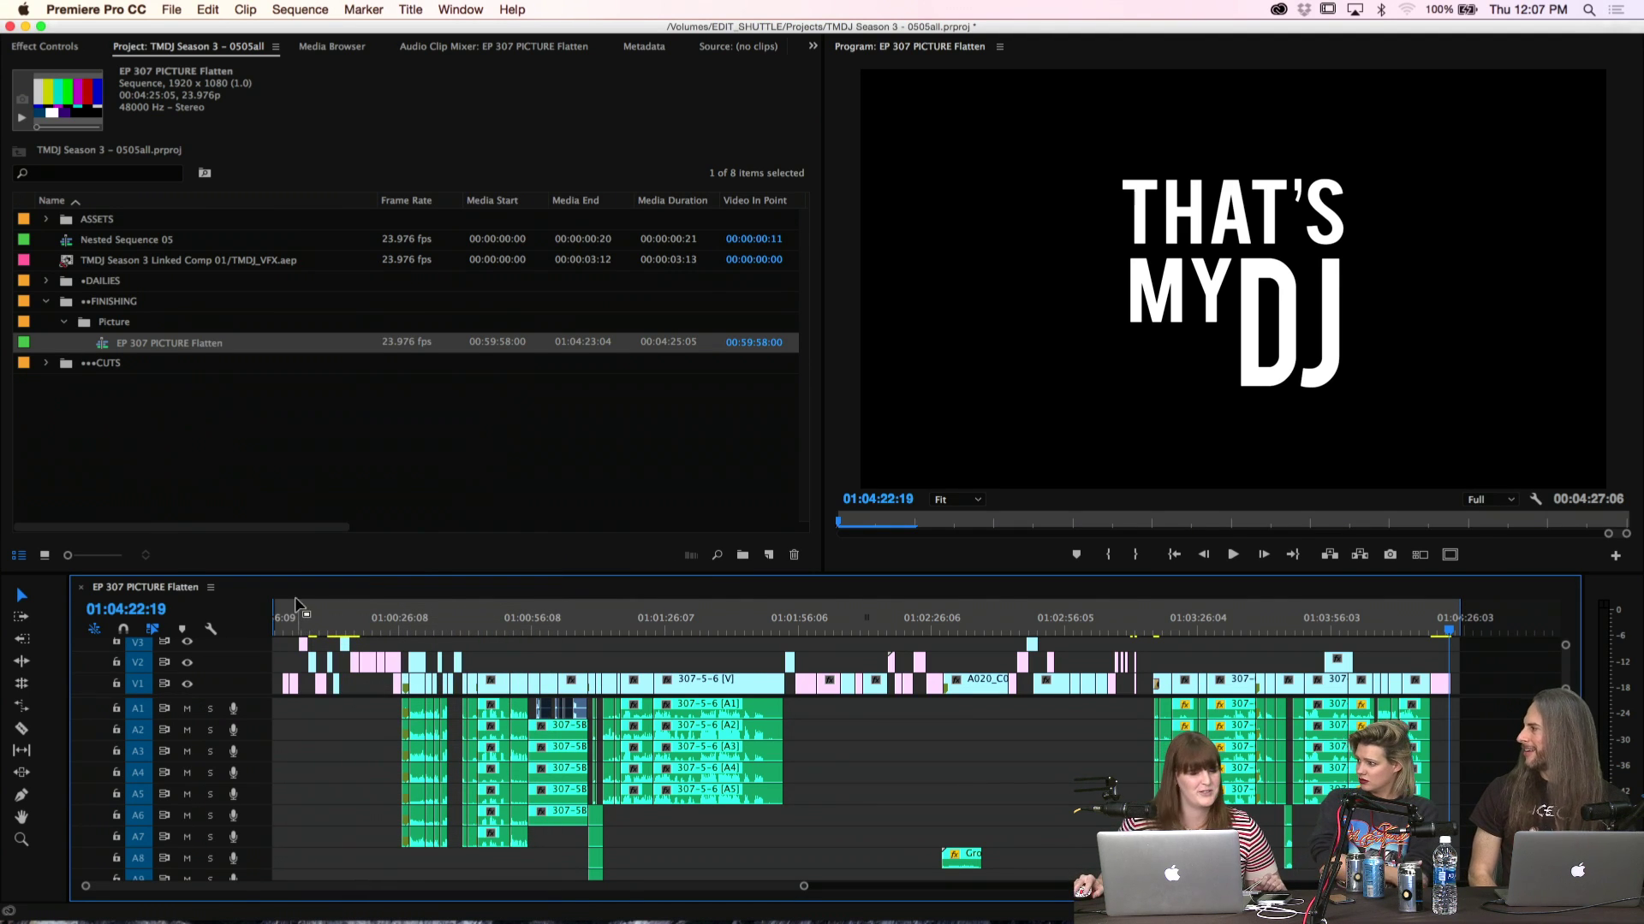
Starting from the head of the sequence, enlarge the video track area to show V1 through V5 and lock all audio tracks
key(Home)
key(=)
key(=)
key(=)
key(=)
key(=)
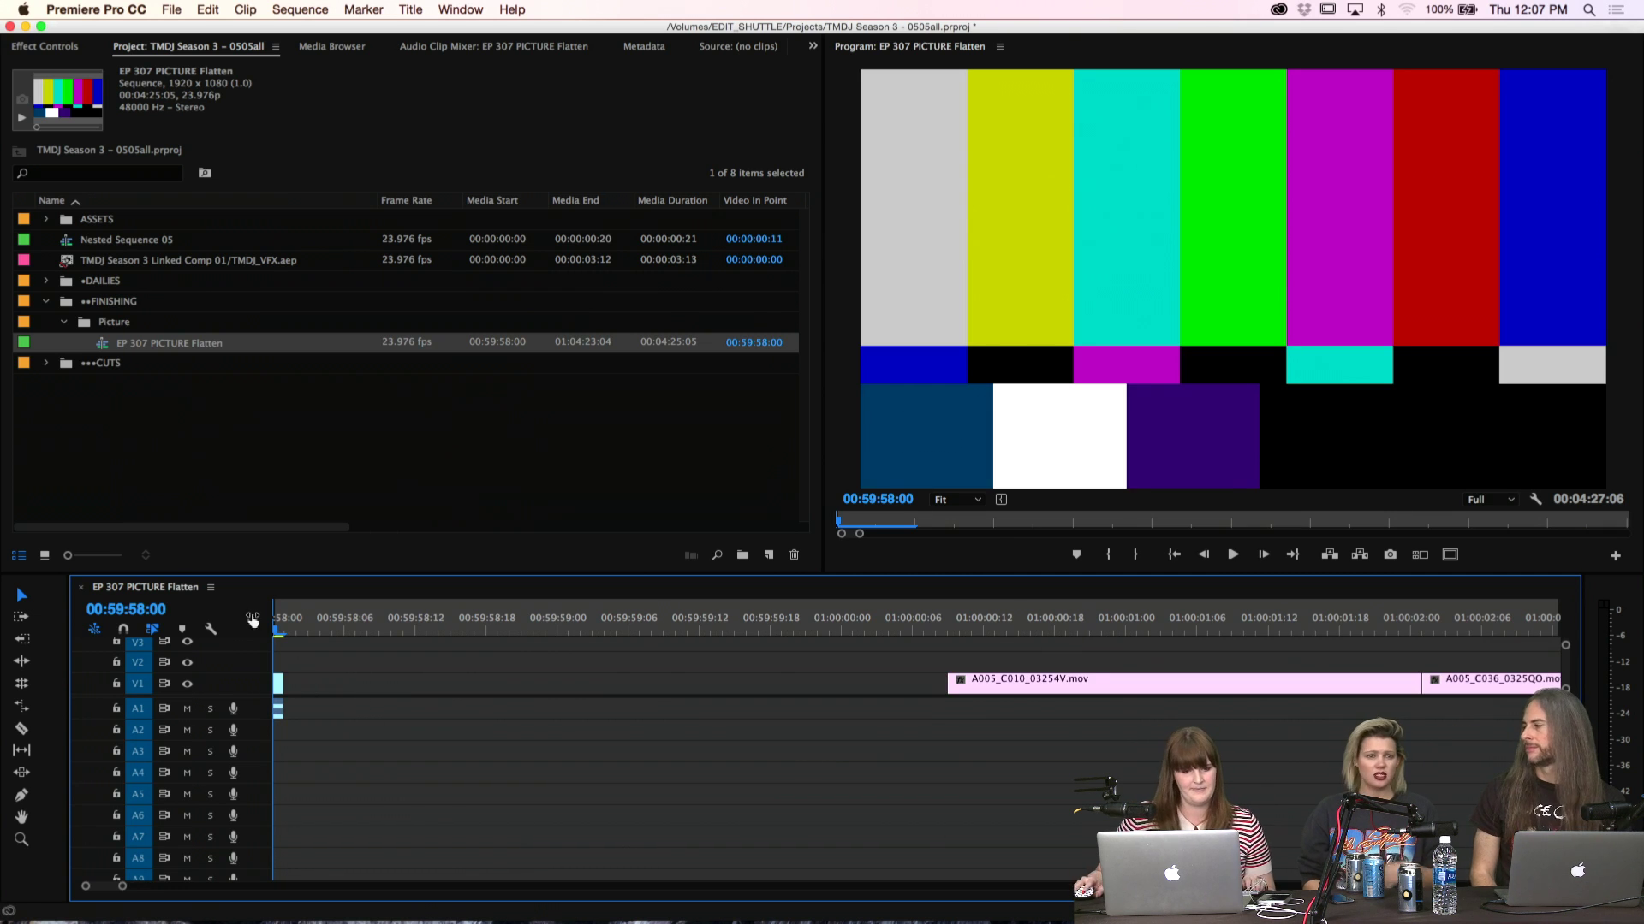
key(minus)
key(minus)
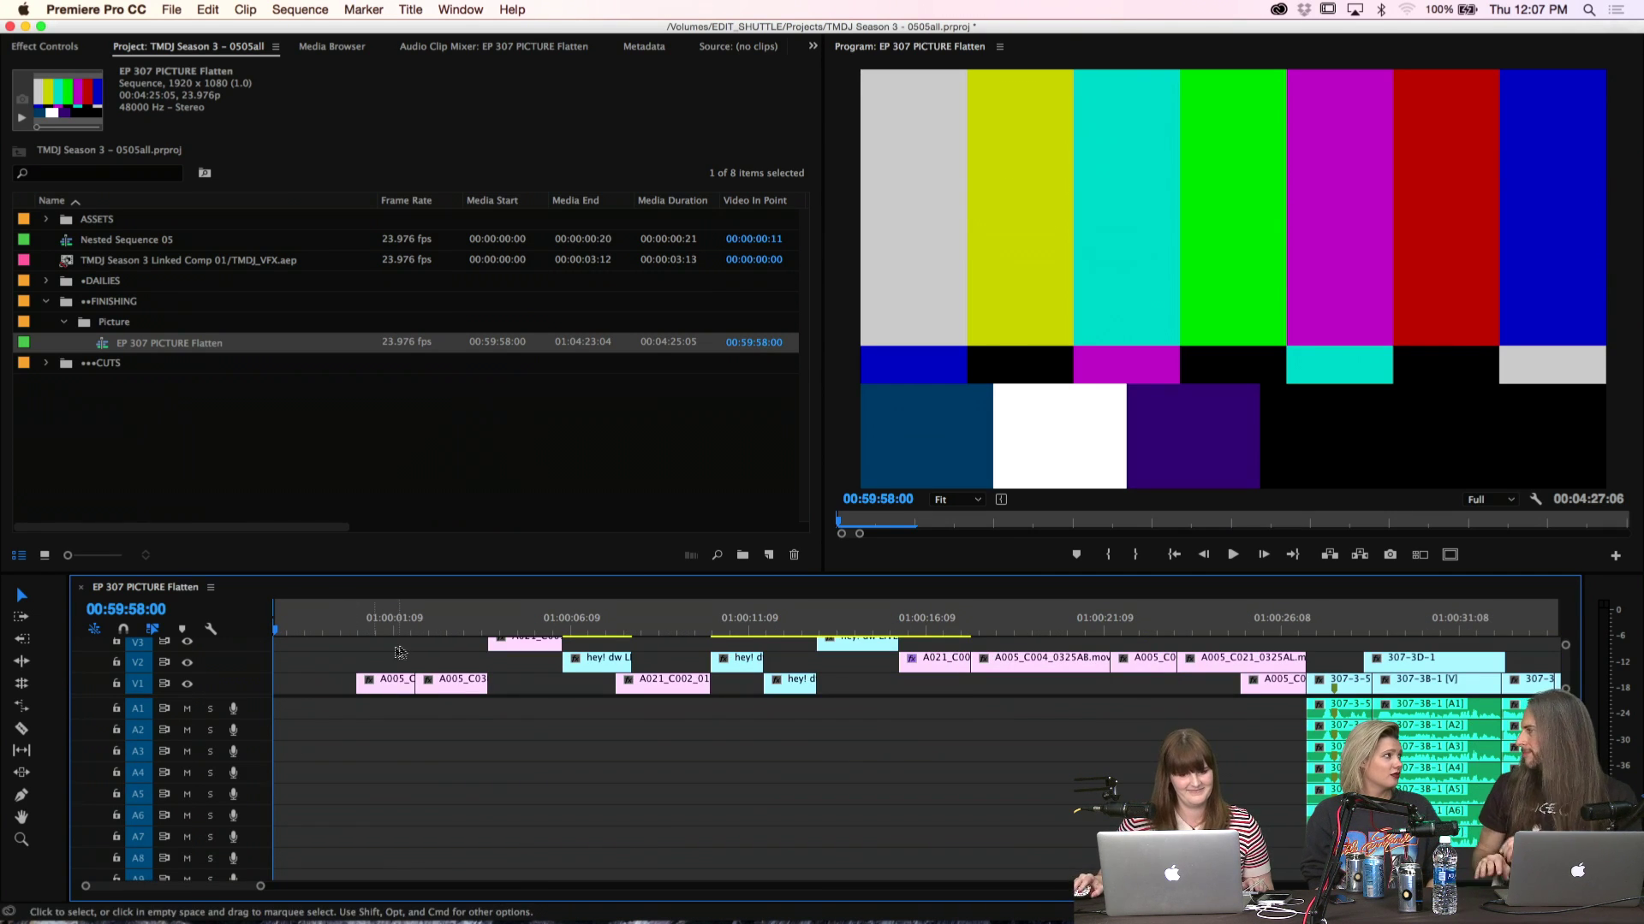
drag(245, 695, 245, 761)
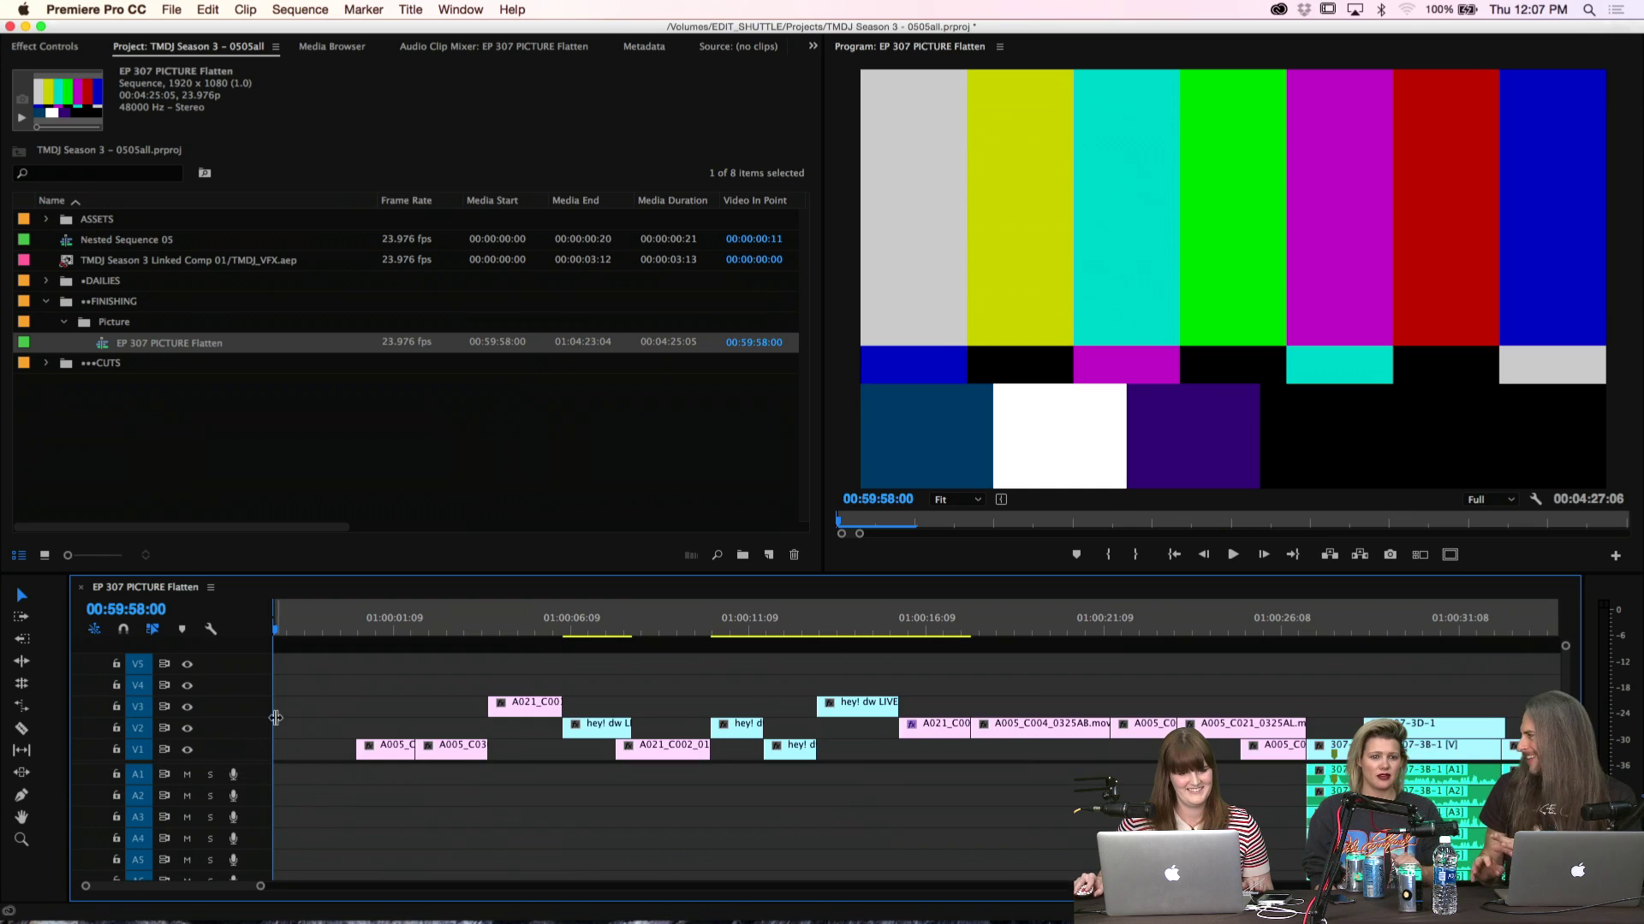
shift+click(119, 776)
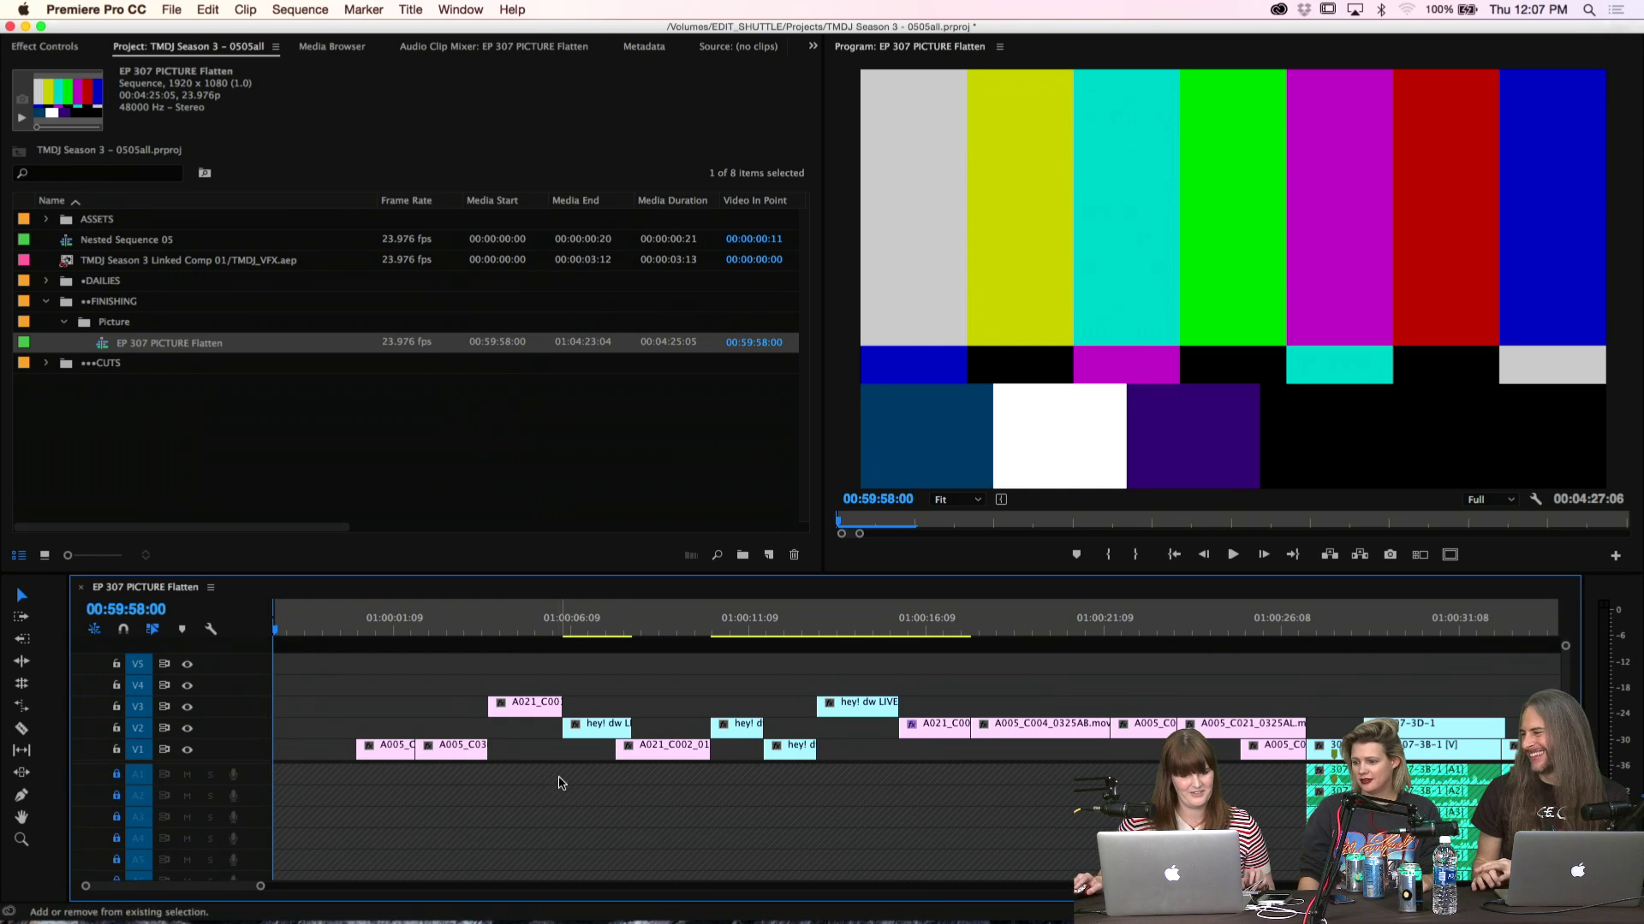
Lower the two V3 clips in the opening montage to V2, and drop all of the montage's V2 clips onto V1
click(467, 631)
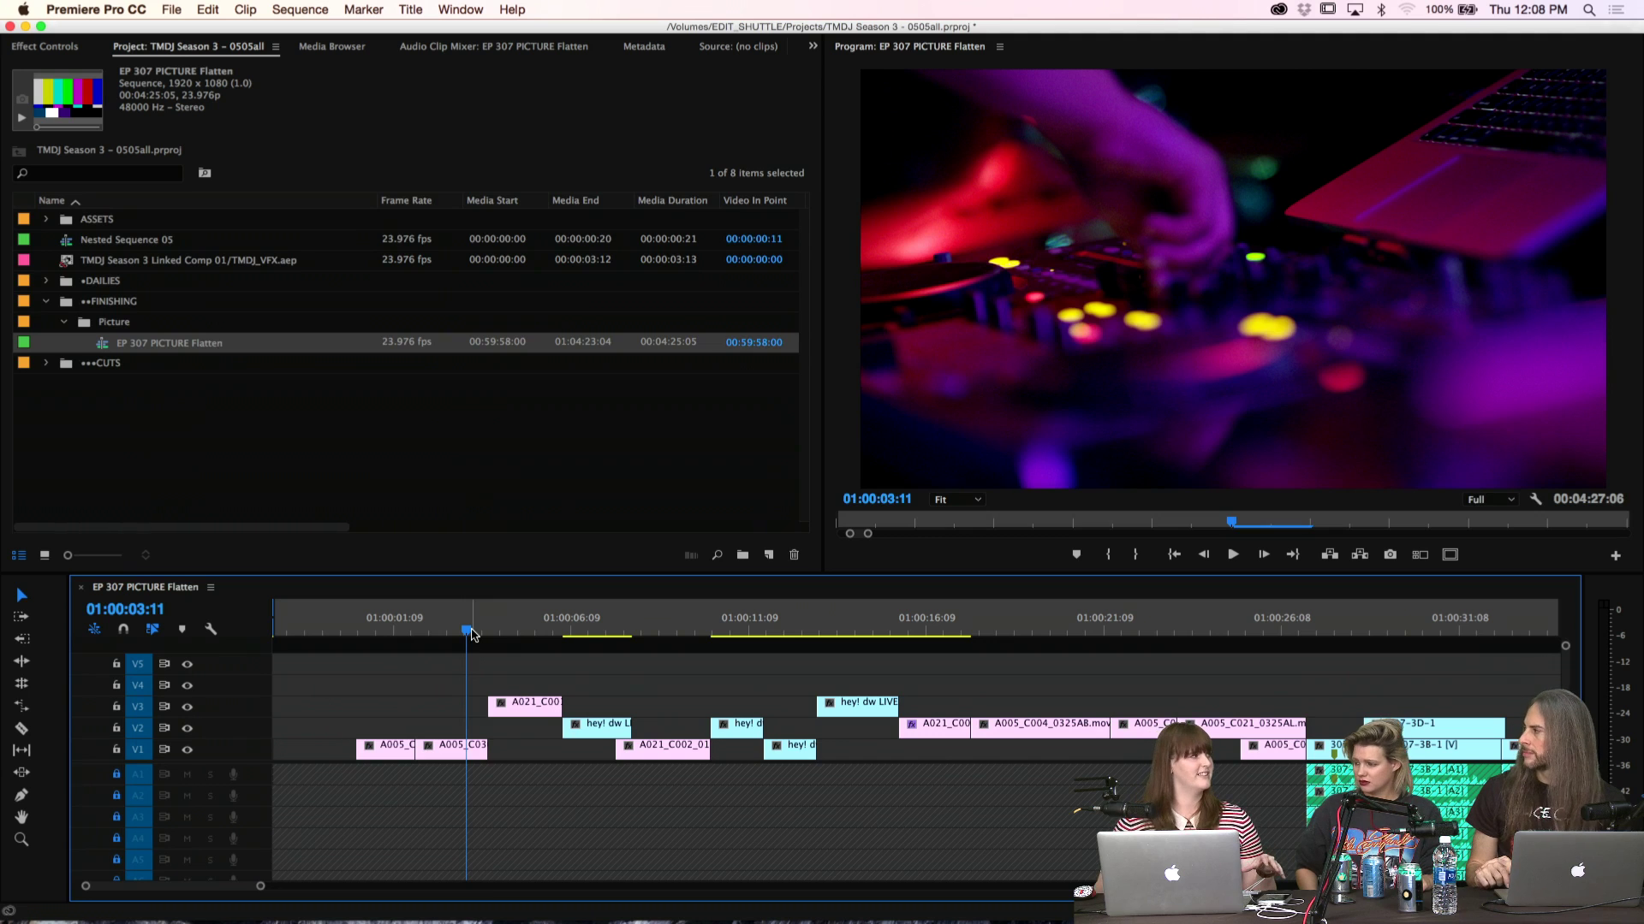
click(546, 704)
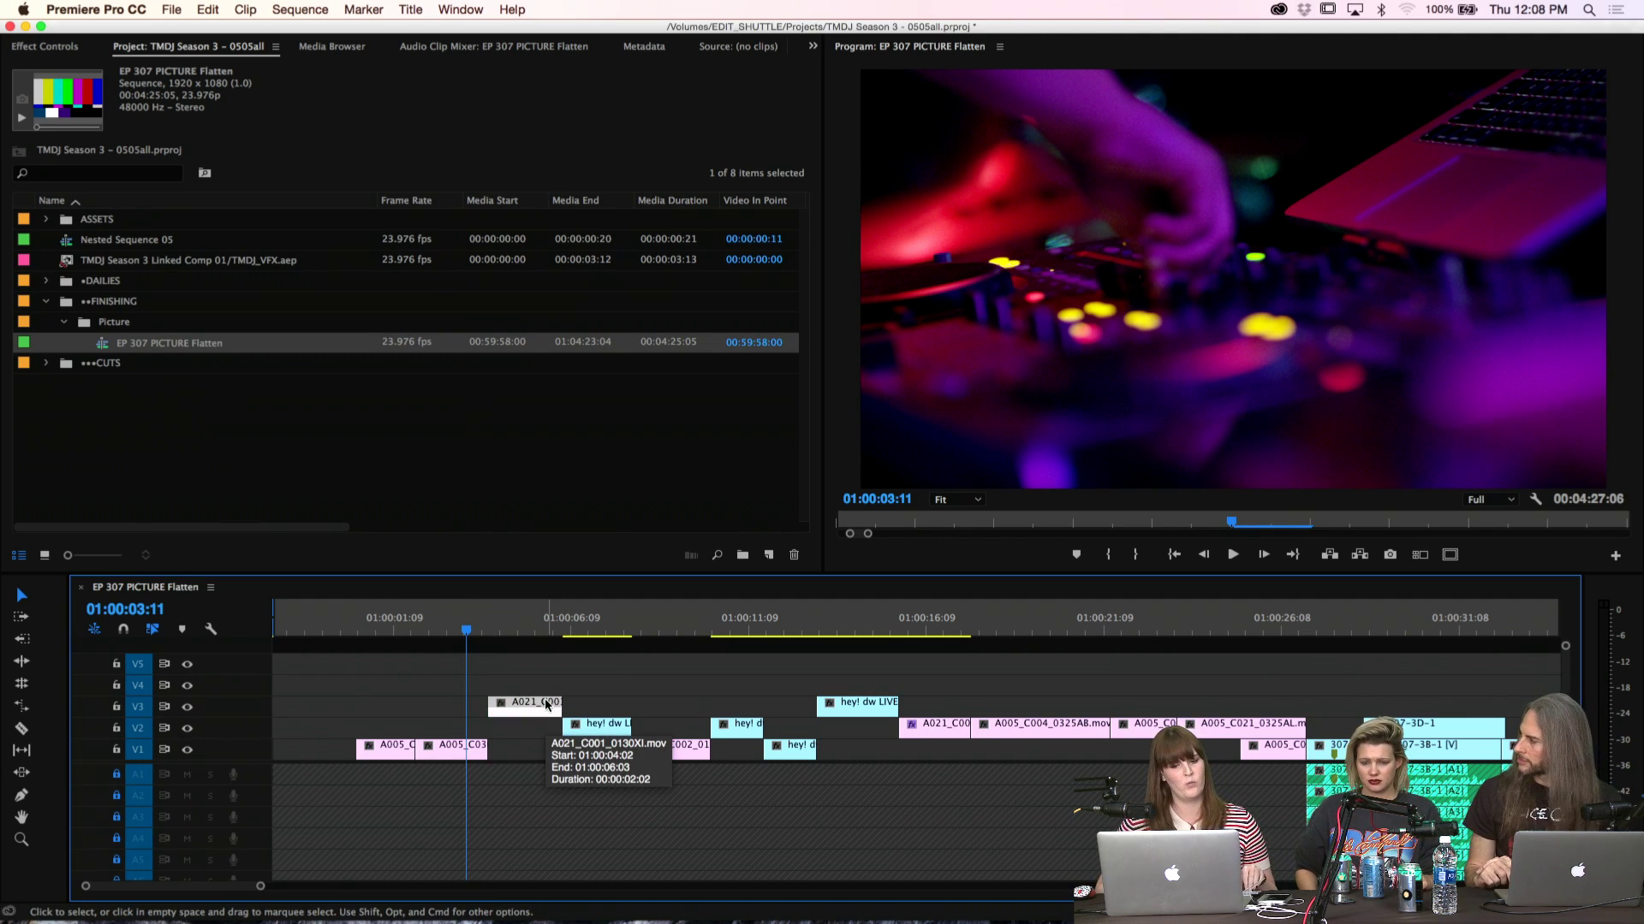
key(alt+Down)
click(887, 709)
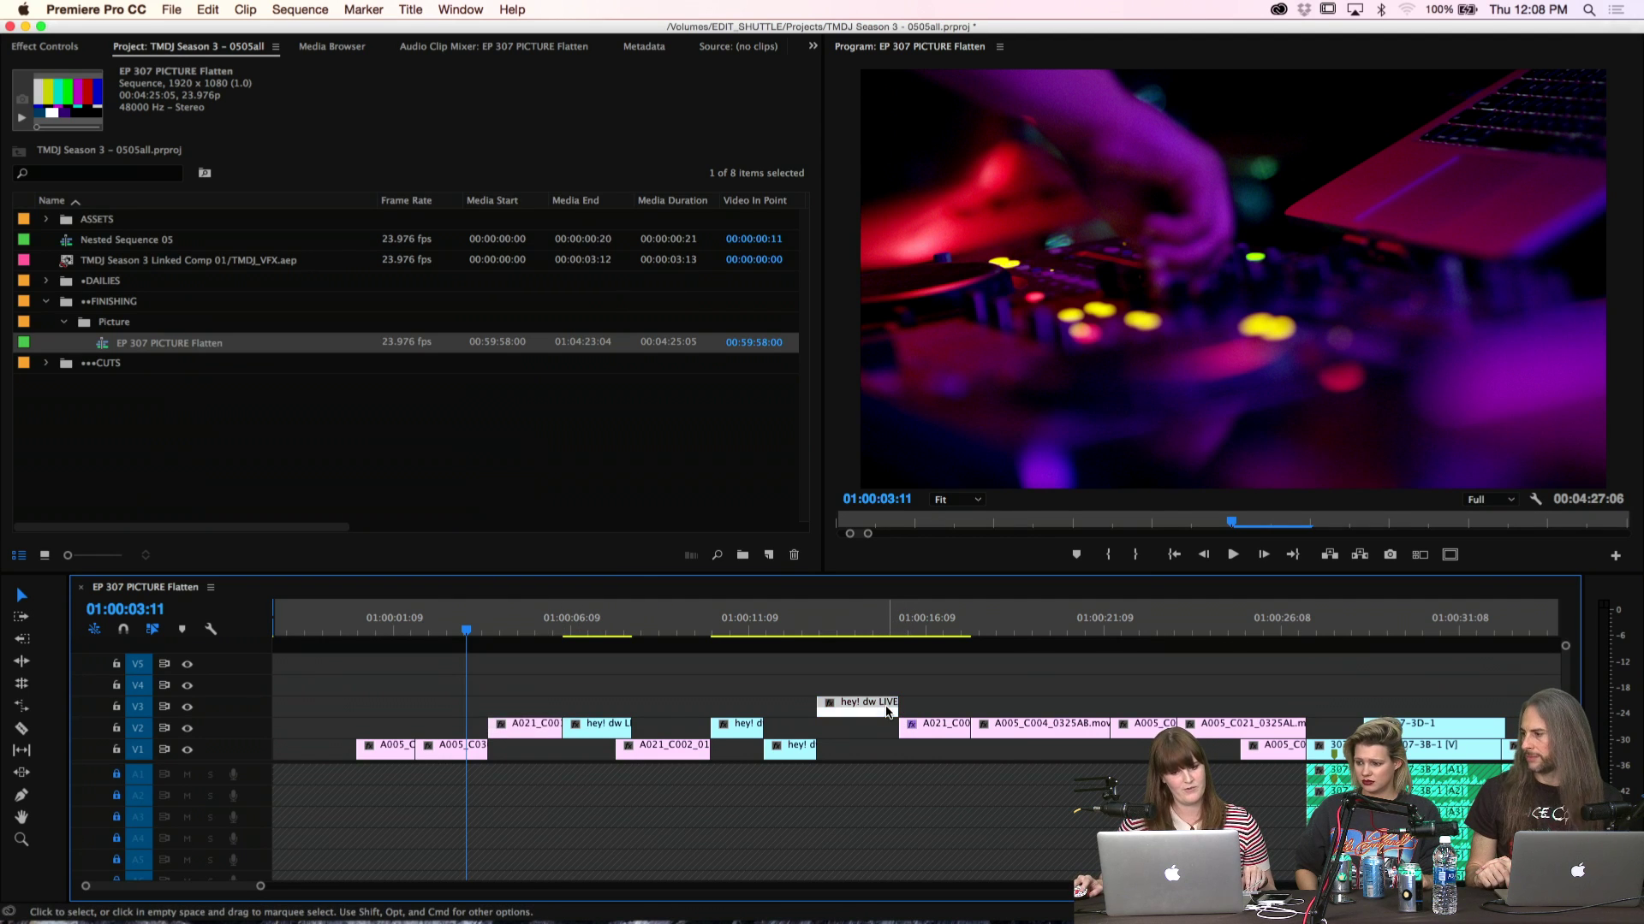
key(alt+Down)
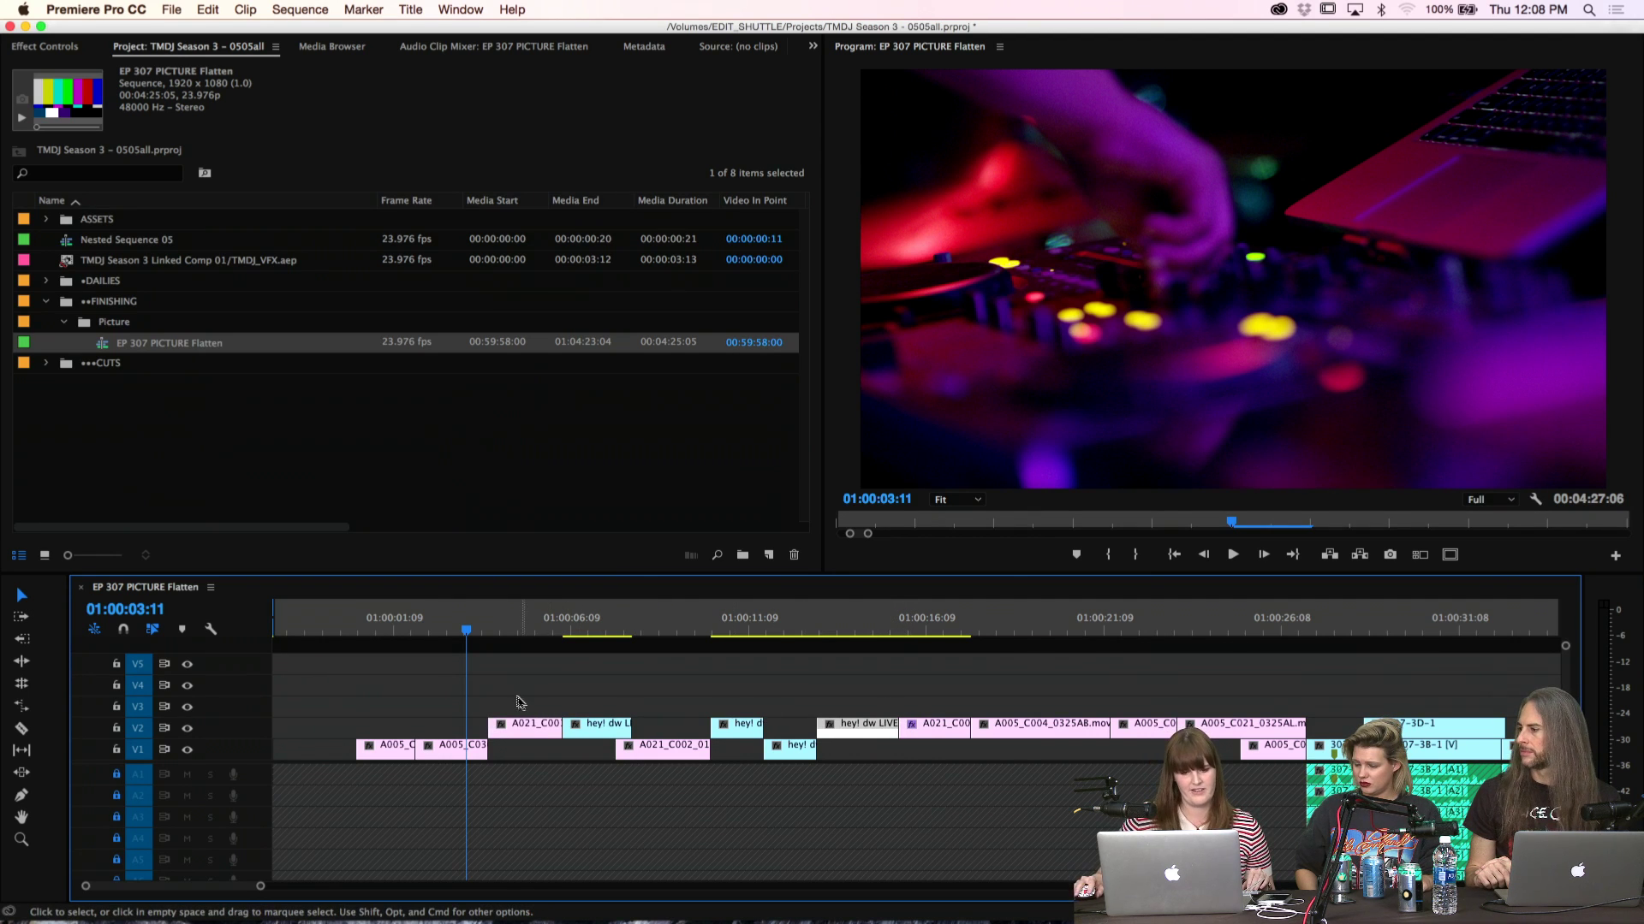
drag(514, 692, 1261, 729)
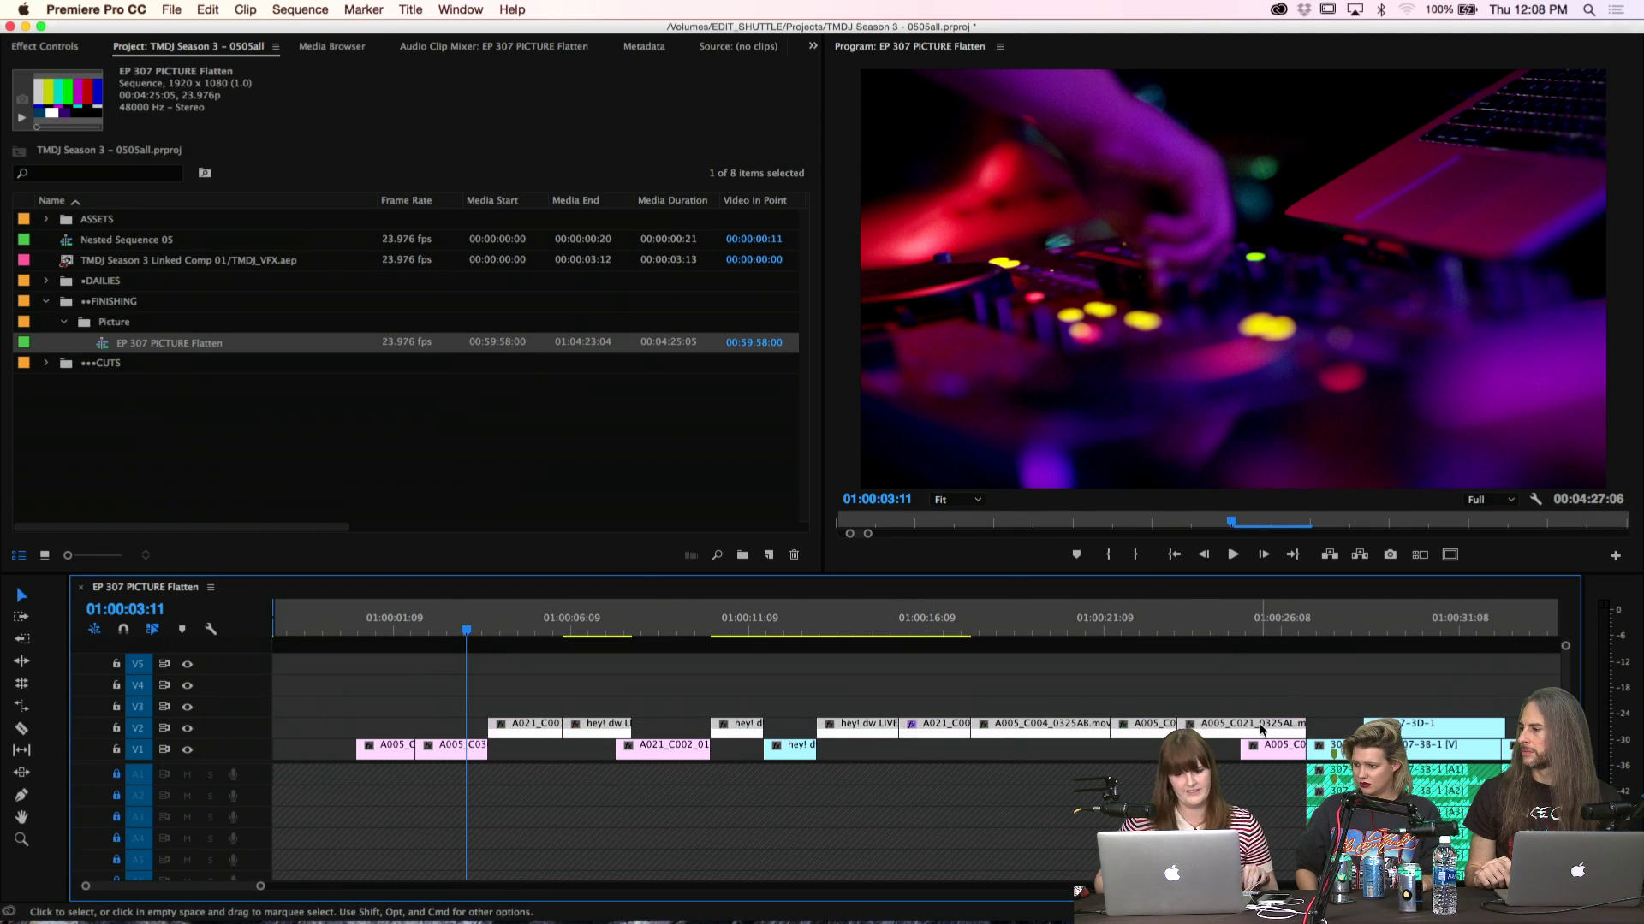
key(alt+Down)
Move the group of V2 clips between about 01:00:28 and 01:00:41 down onto V1
key(minus)
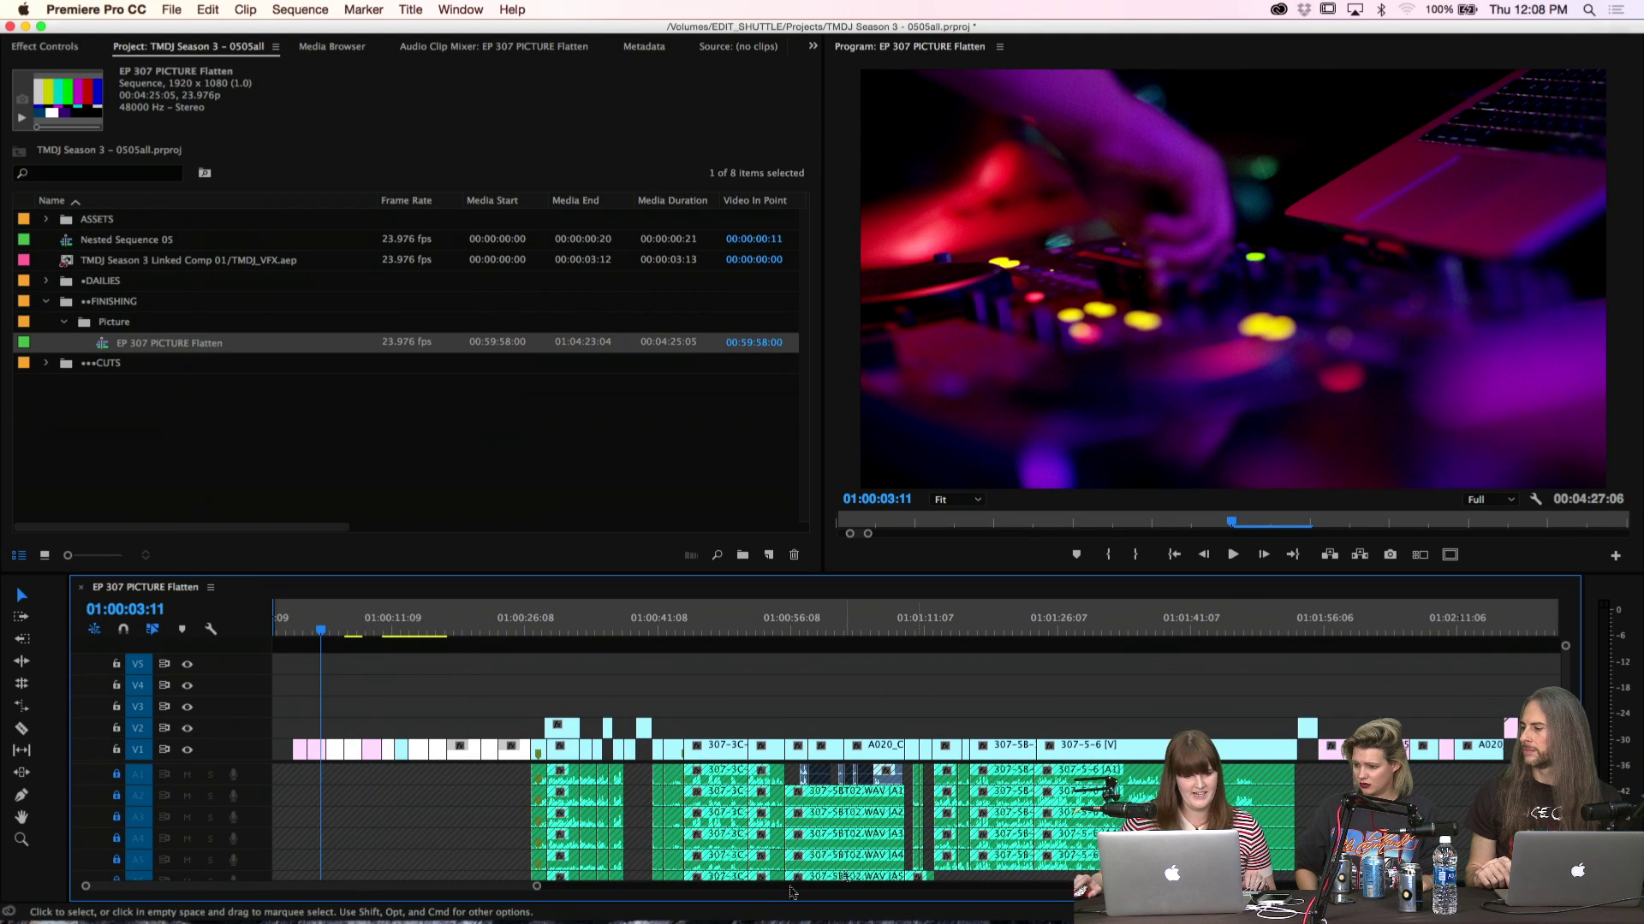
click(552, 665)
drag(519, 670, 671, 733)
key(Delete)
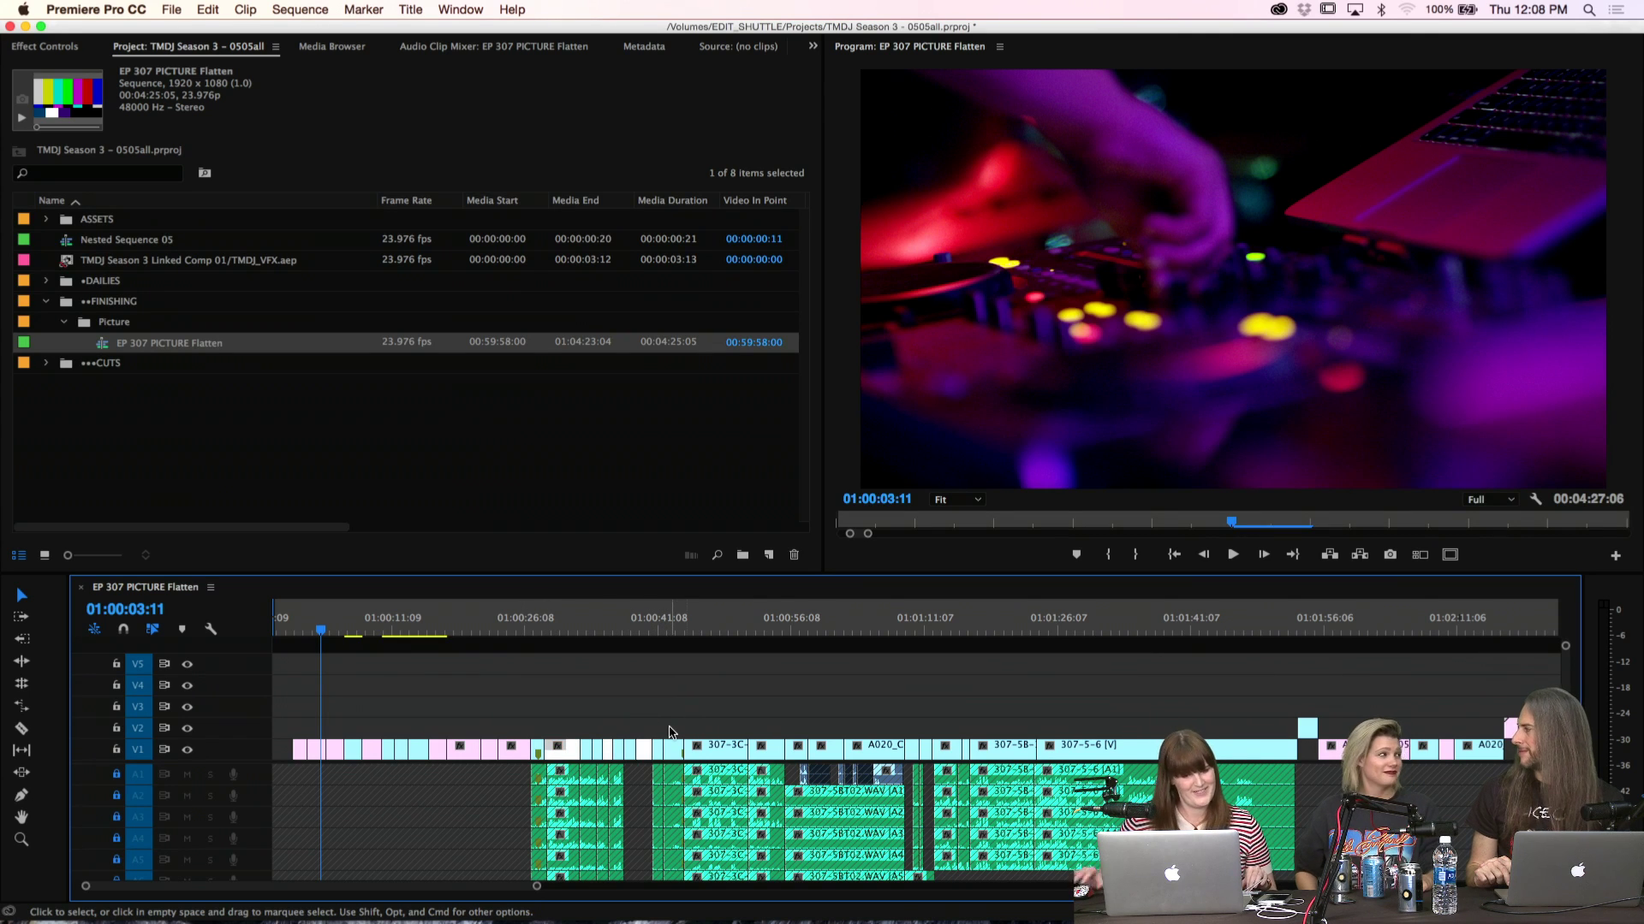
Place the playhead at 01:02:49:18 and lower the V3 clip there to V2
click(1307, 629)
scroll(1308, 629, right, 5)
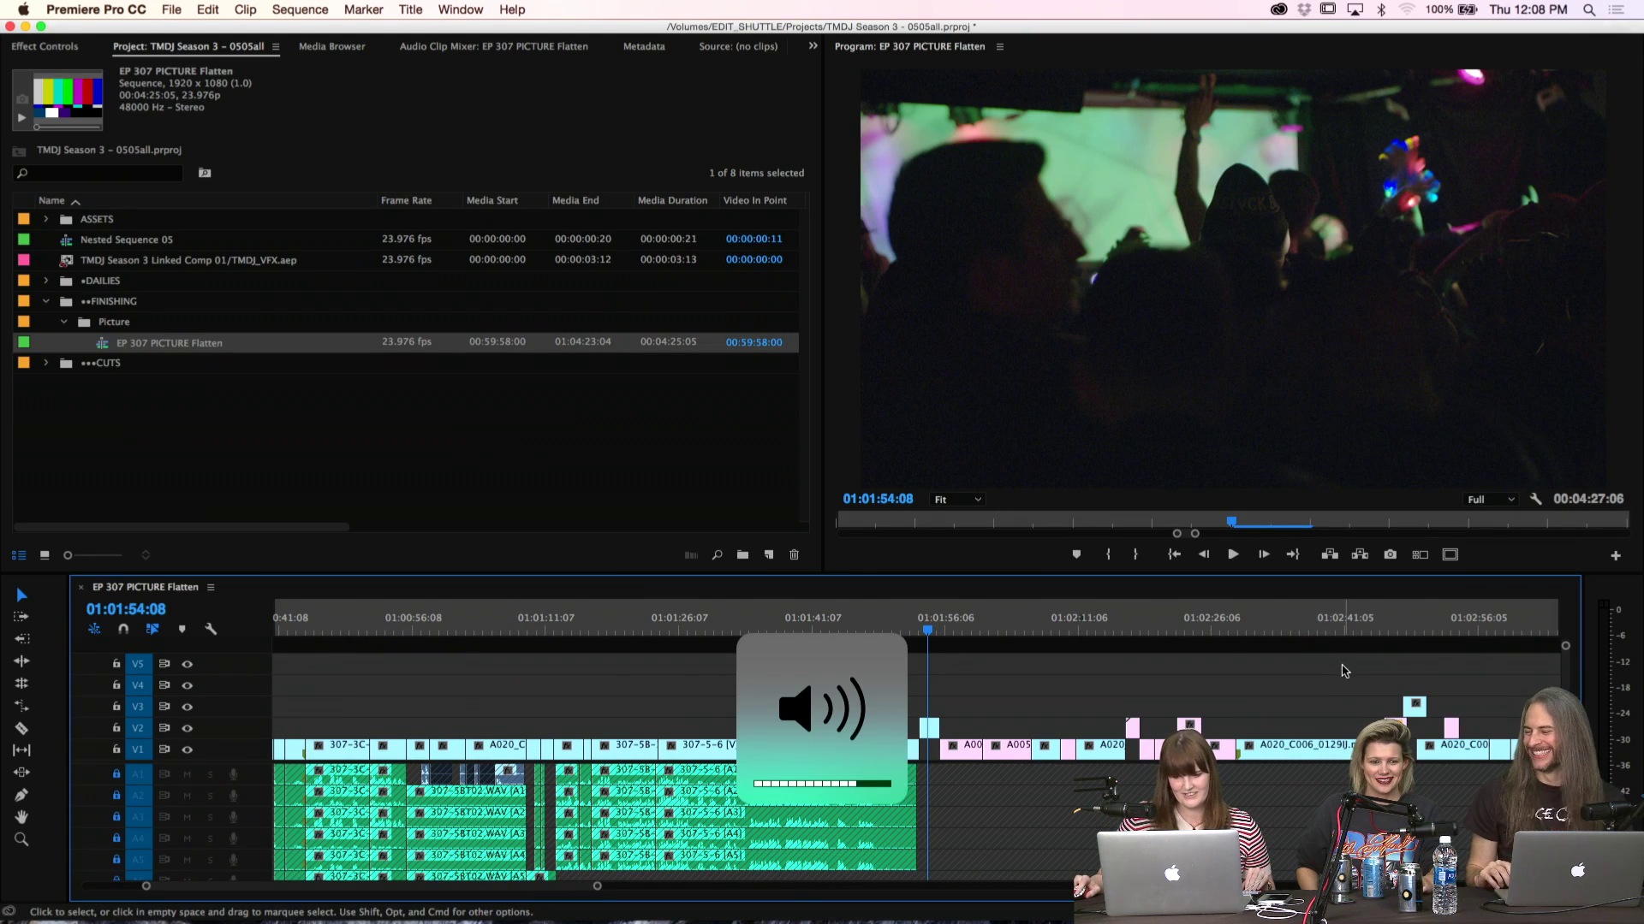
click(1419, 631)
scroll(1421, 631, right, 5)
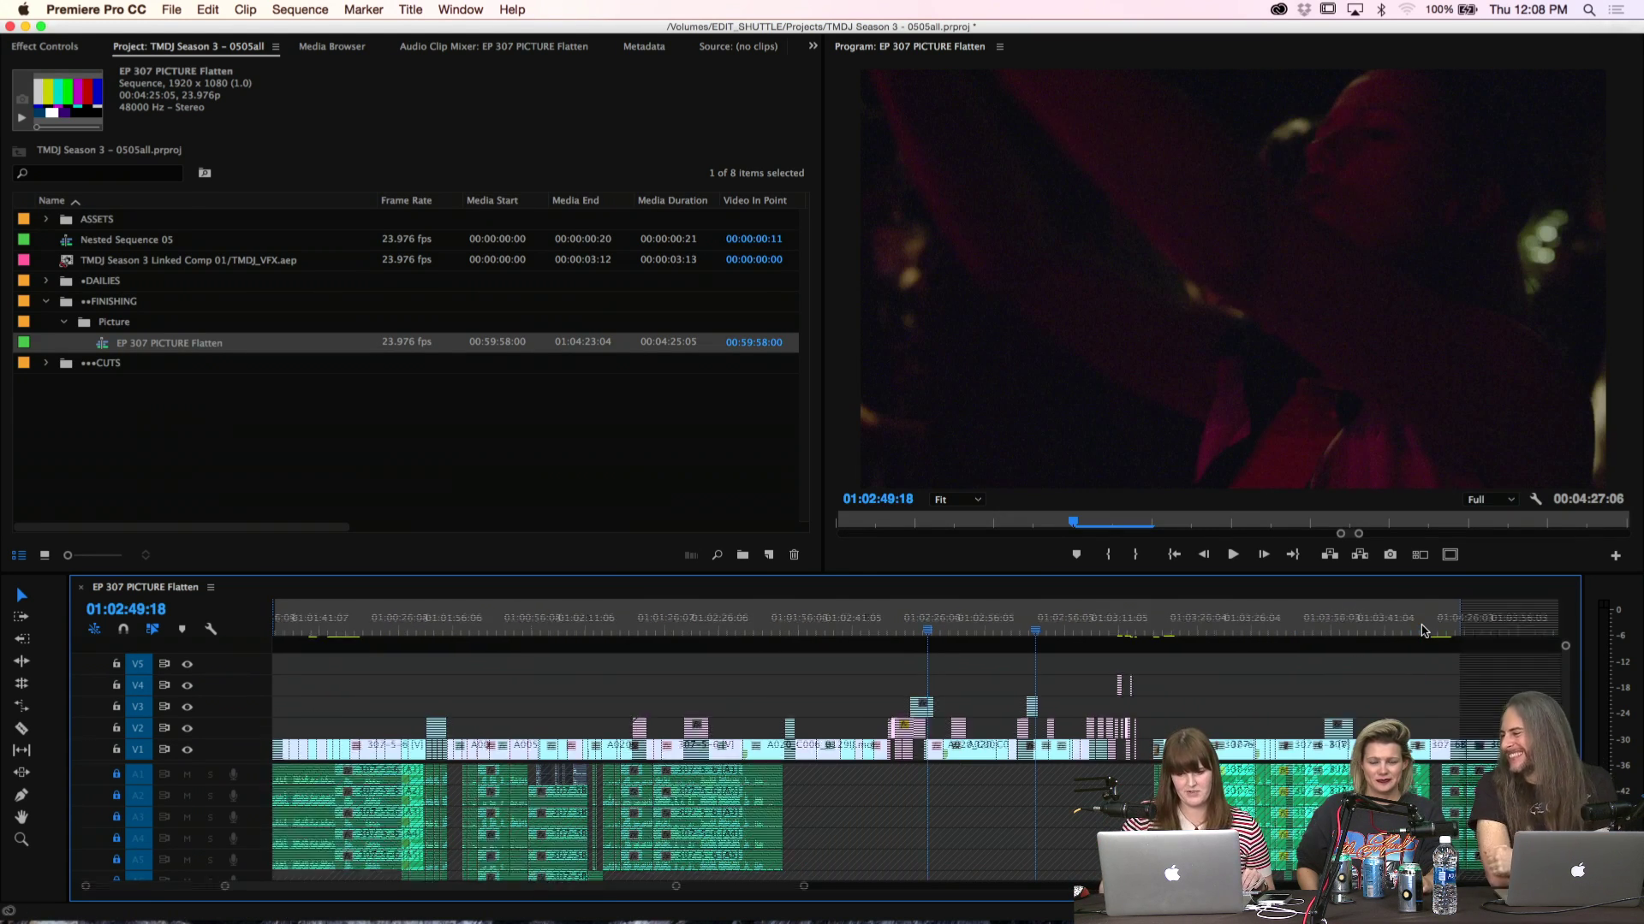
click(924, 711)
drag(924, 715, 924, 713)
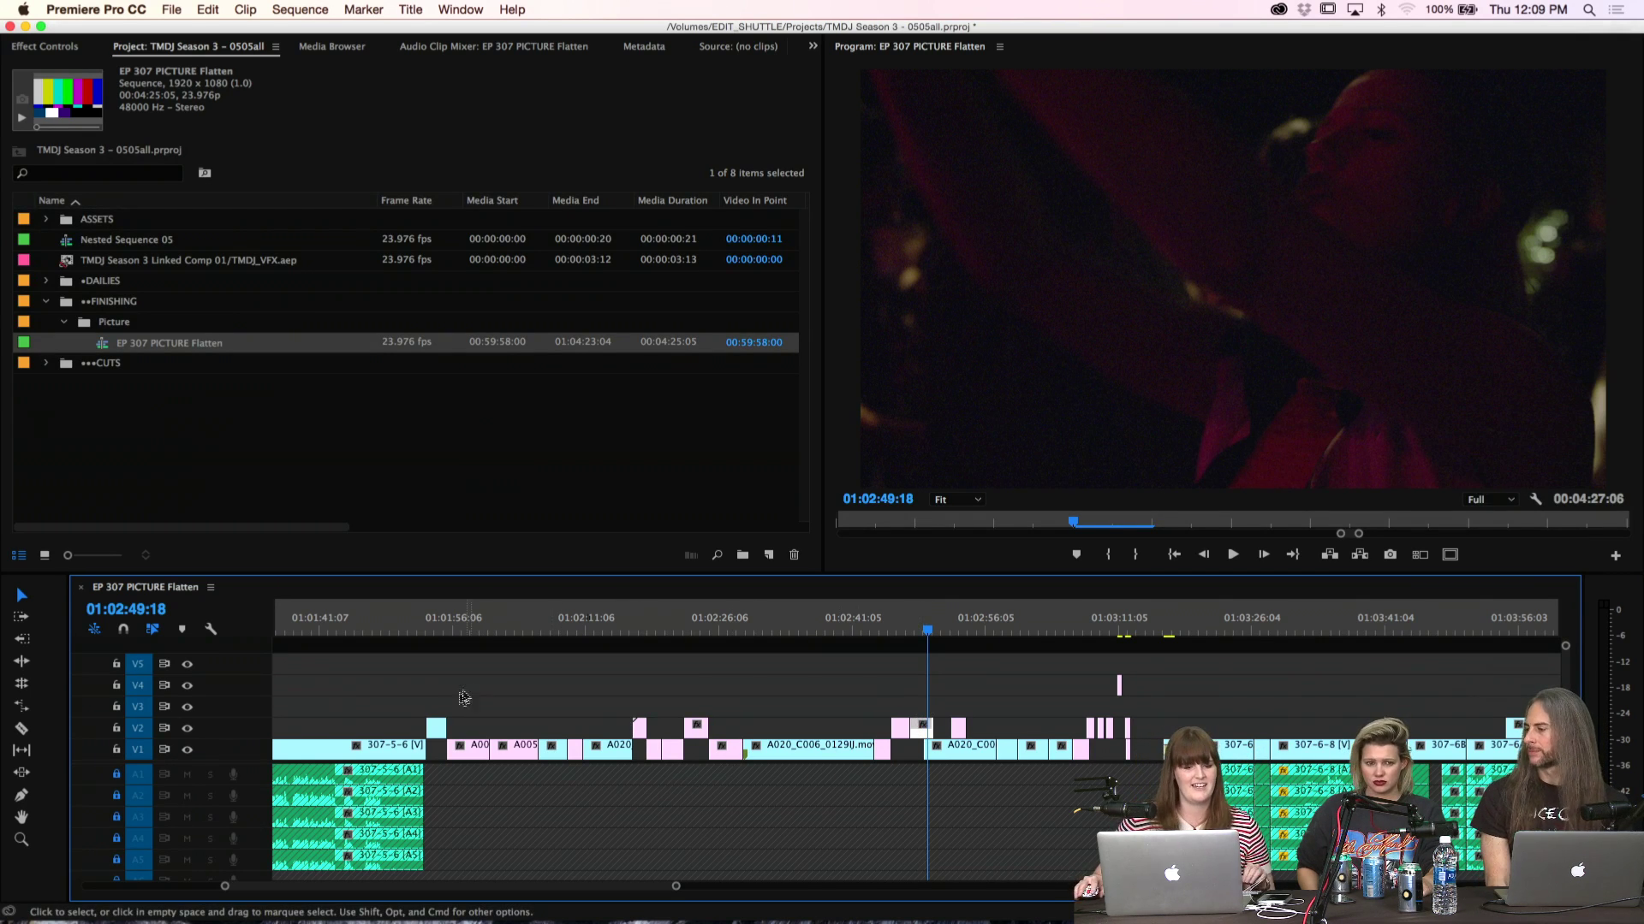
Move the V2 clips between about 01:01:54 and 01:02:54 down onto V1, and place the playhead at 01:03:07:08
drag(418, 683, 756, 734)
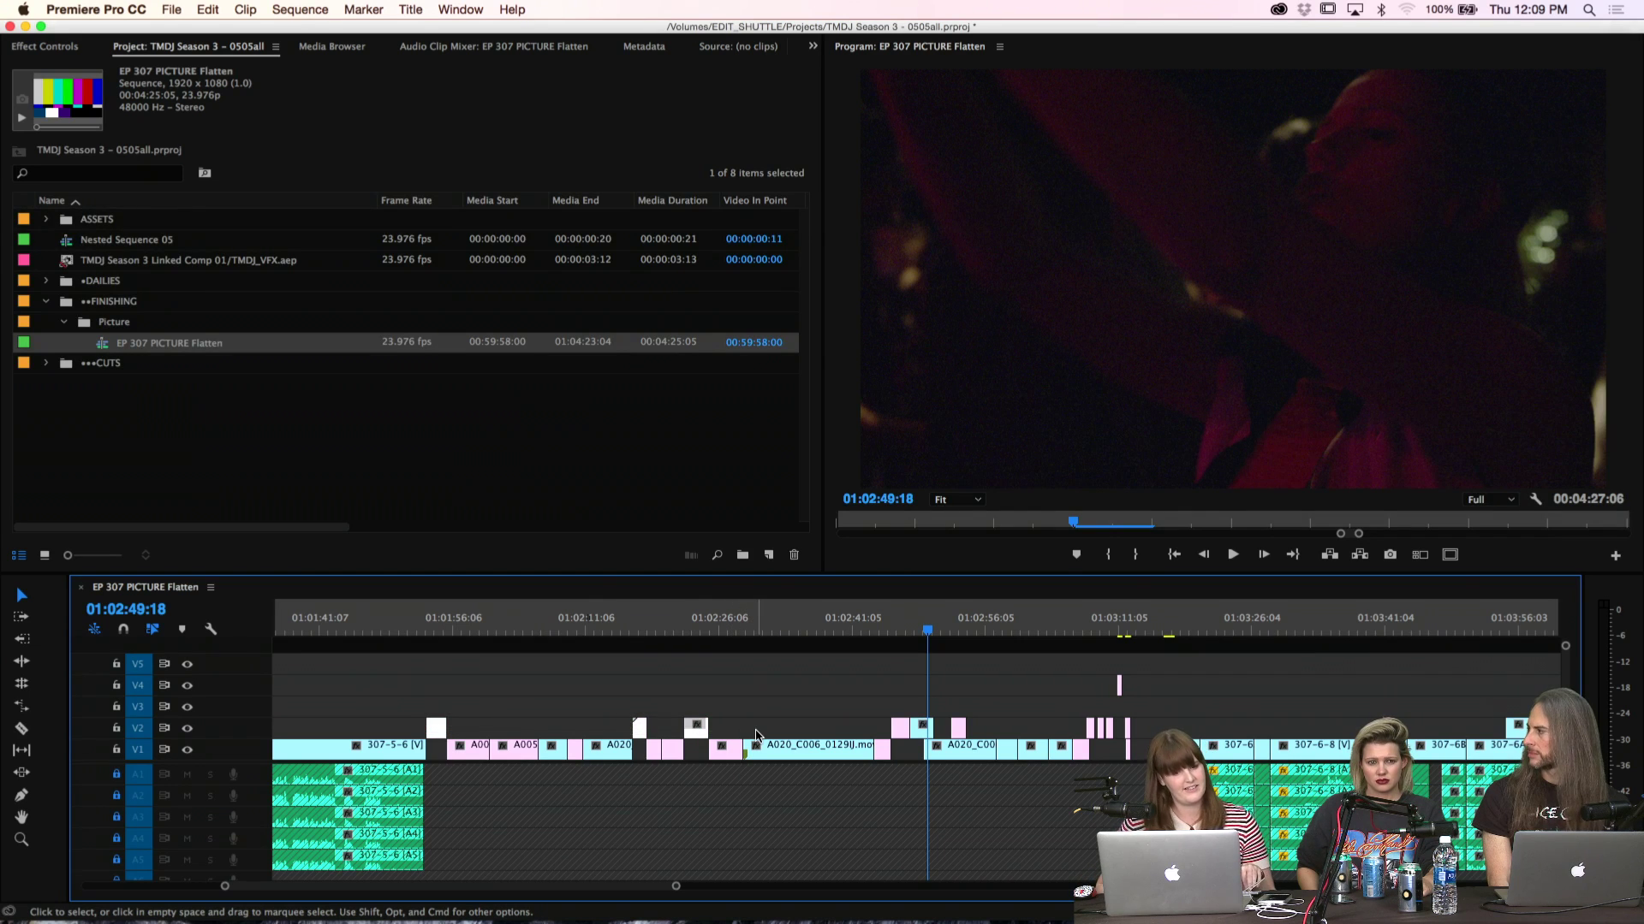
key(alt+Down)
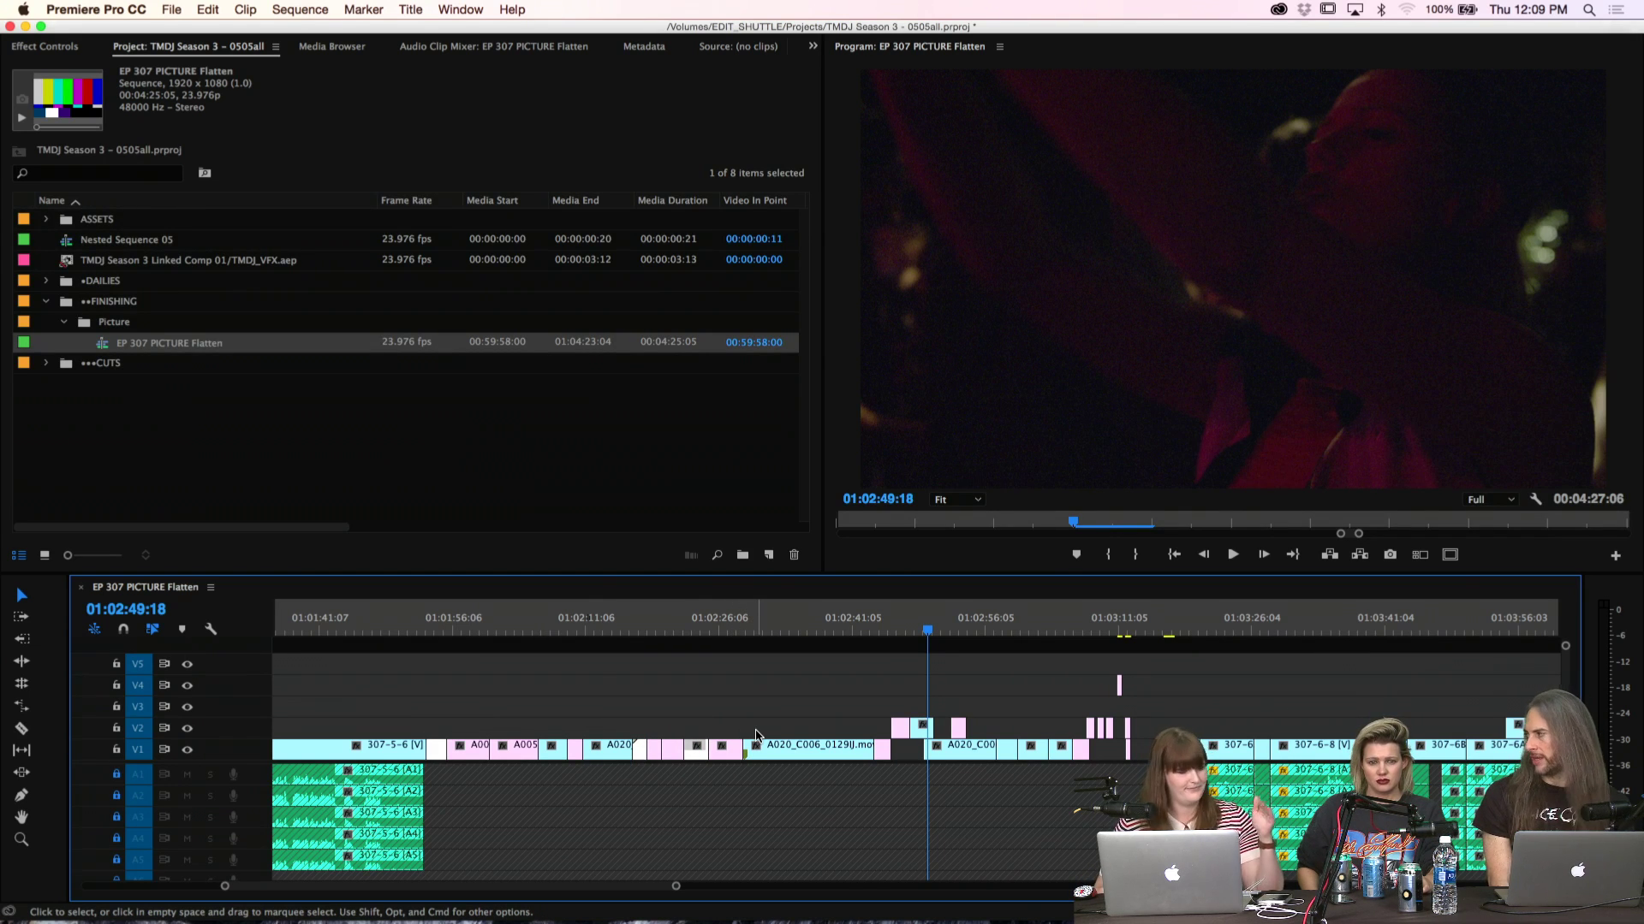
drag(826, 679, 1000, 730)
key(alt+Down)
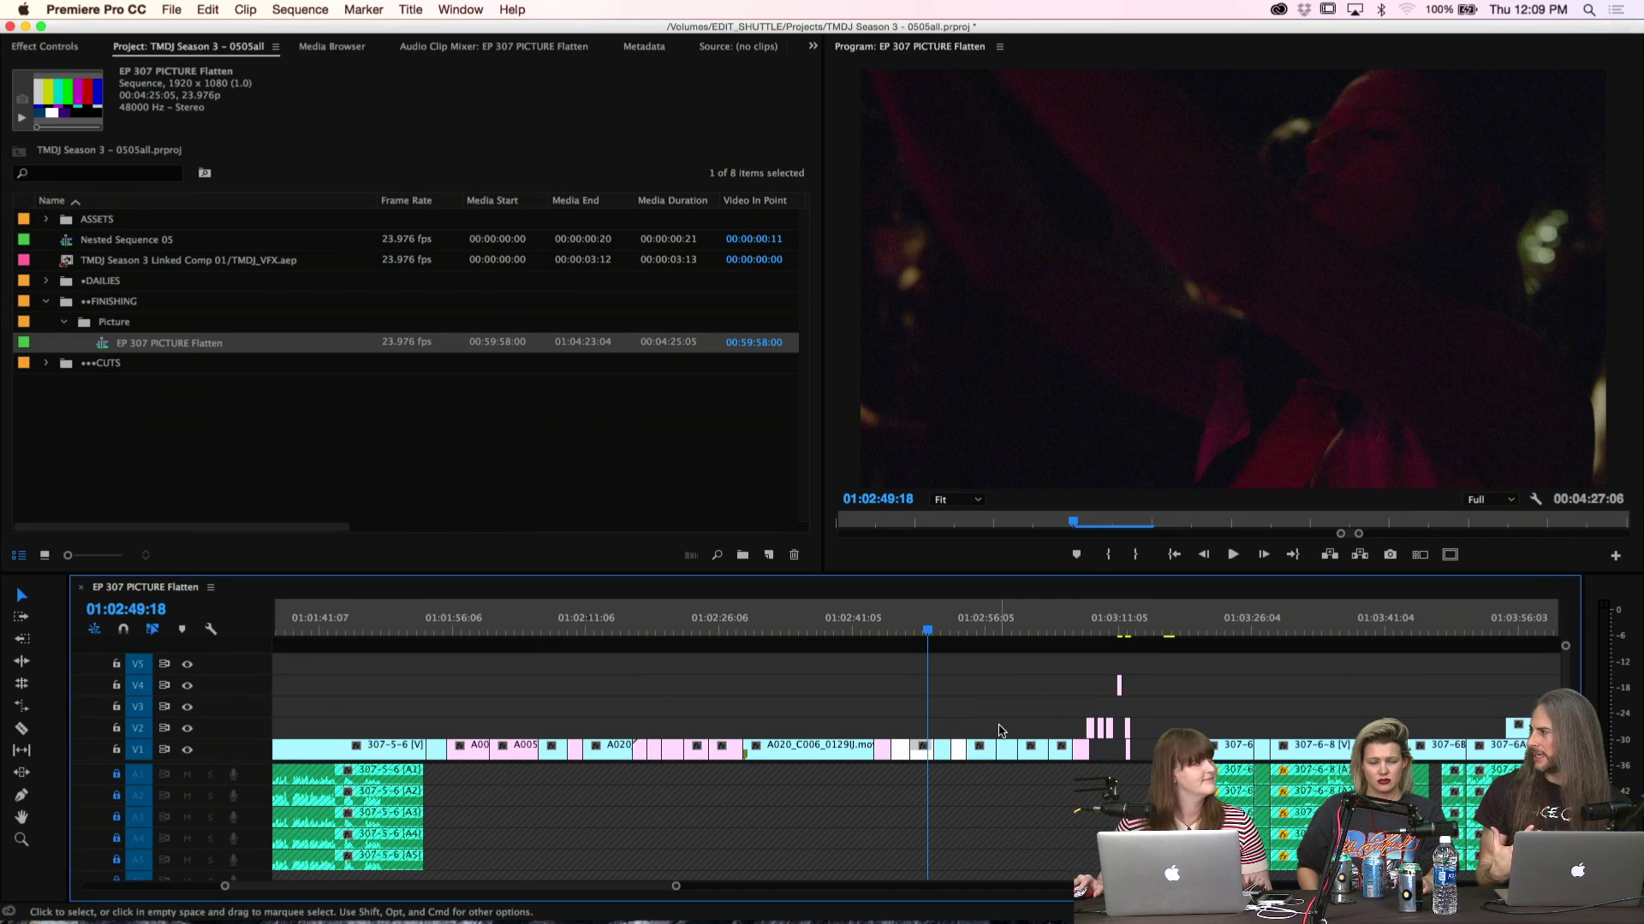
click(1083, 632)
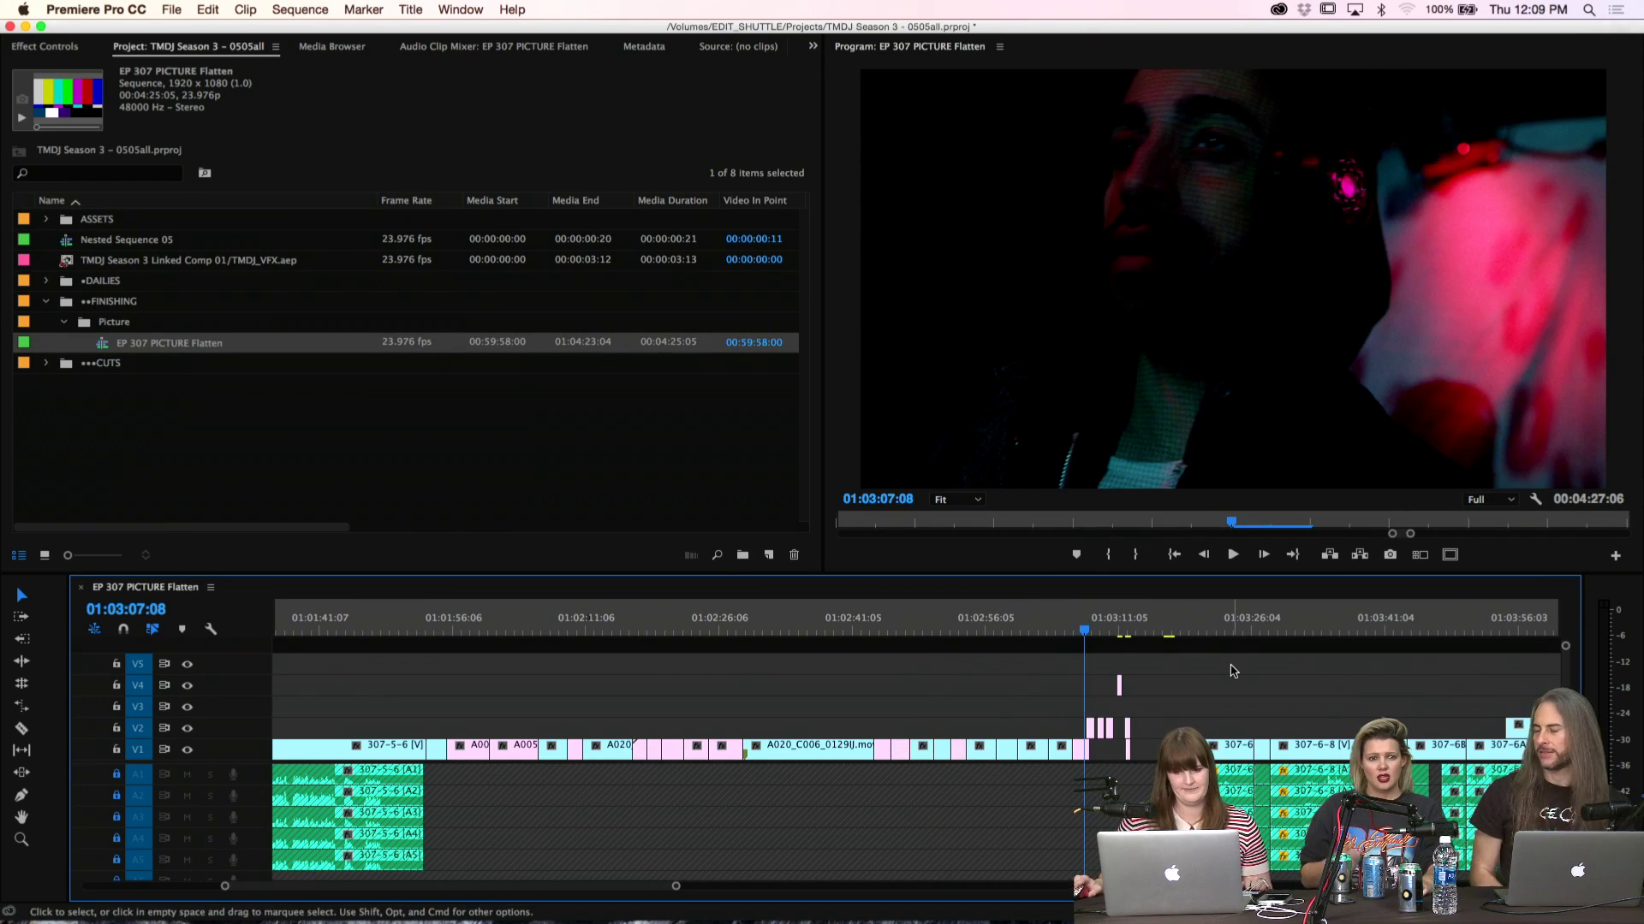
Move the five V2 clips between about 01:03:07 and 01:03:12 down onto V1
key(equal)
key(equal)
key(equal)
key(equal)
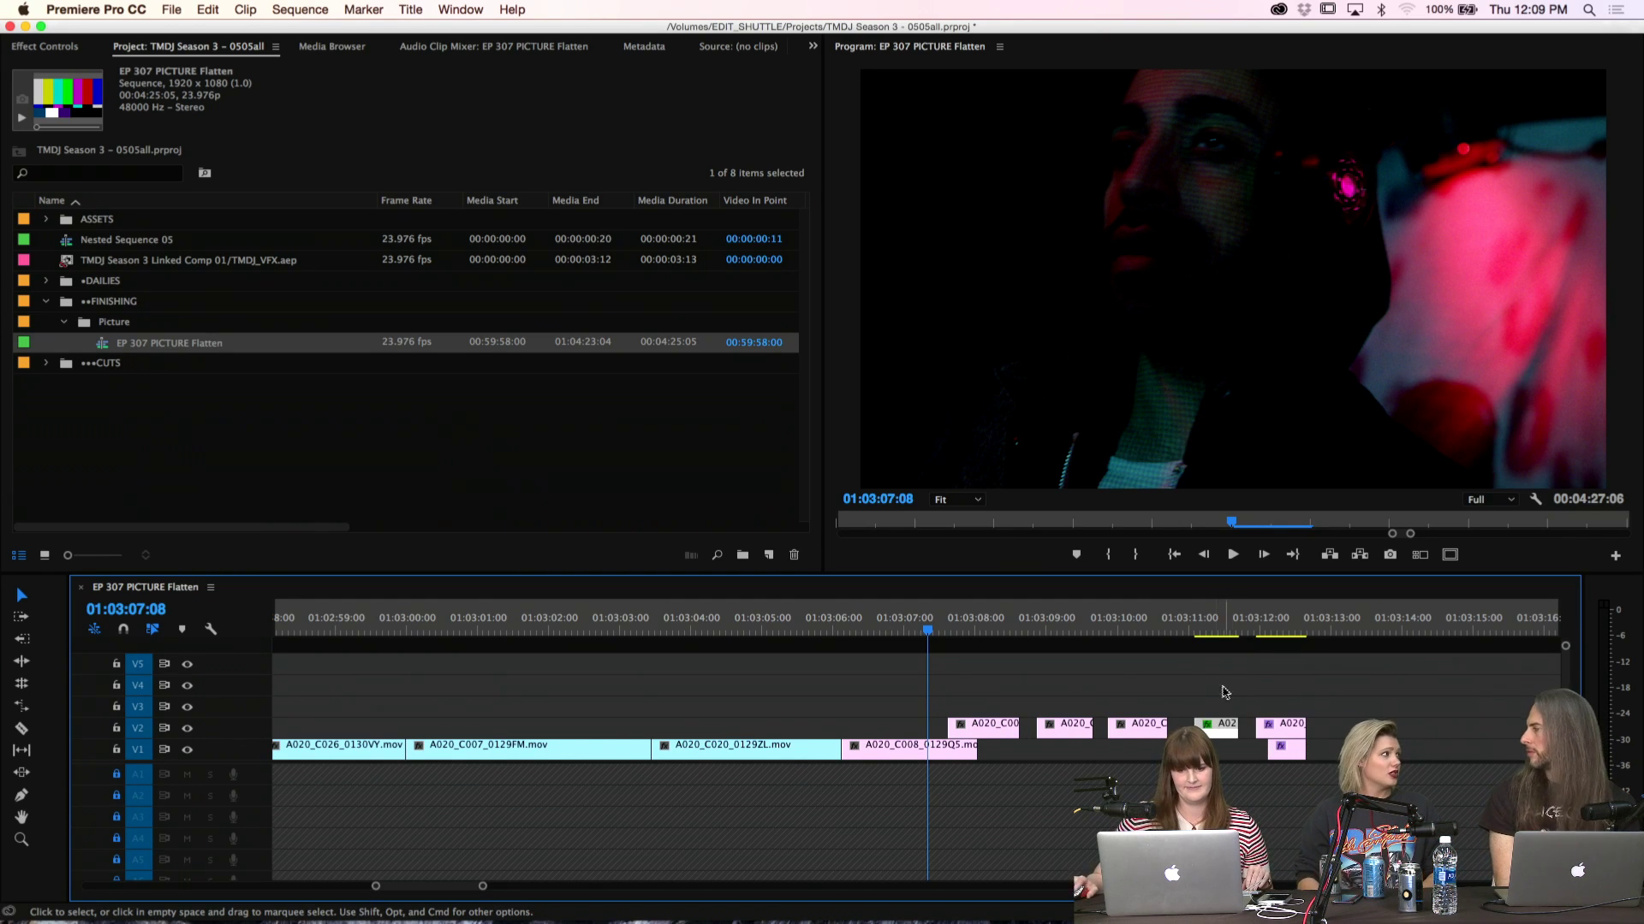
drag(983, 673, 1331, 723)
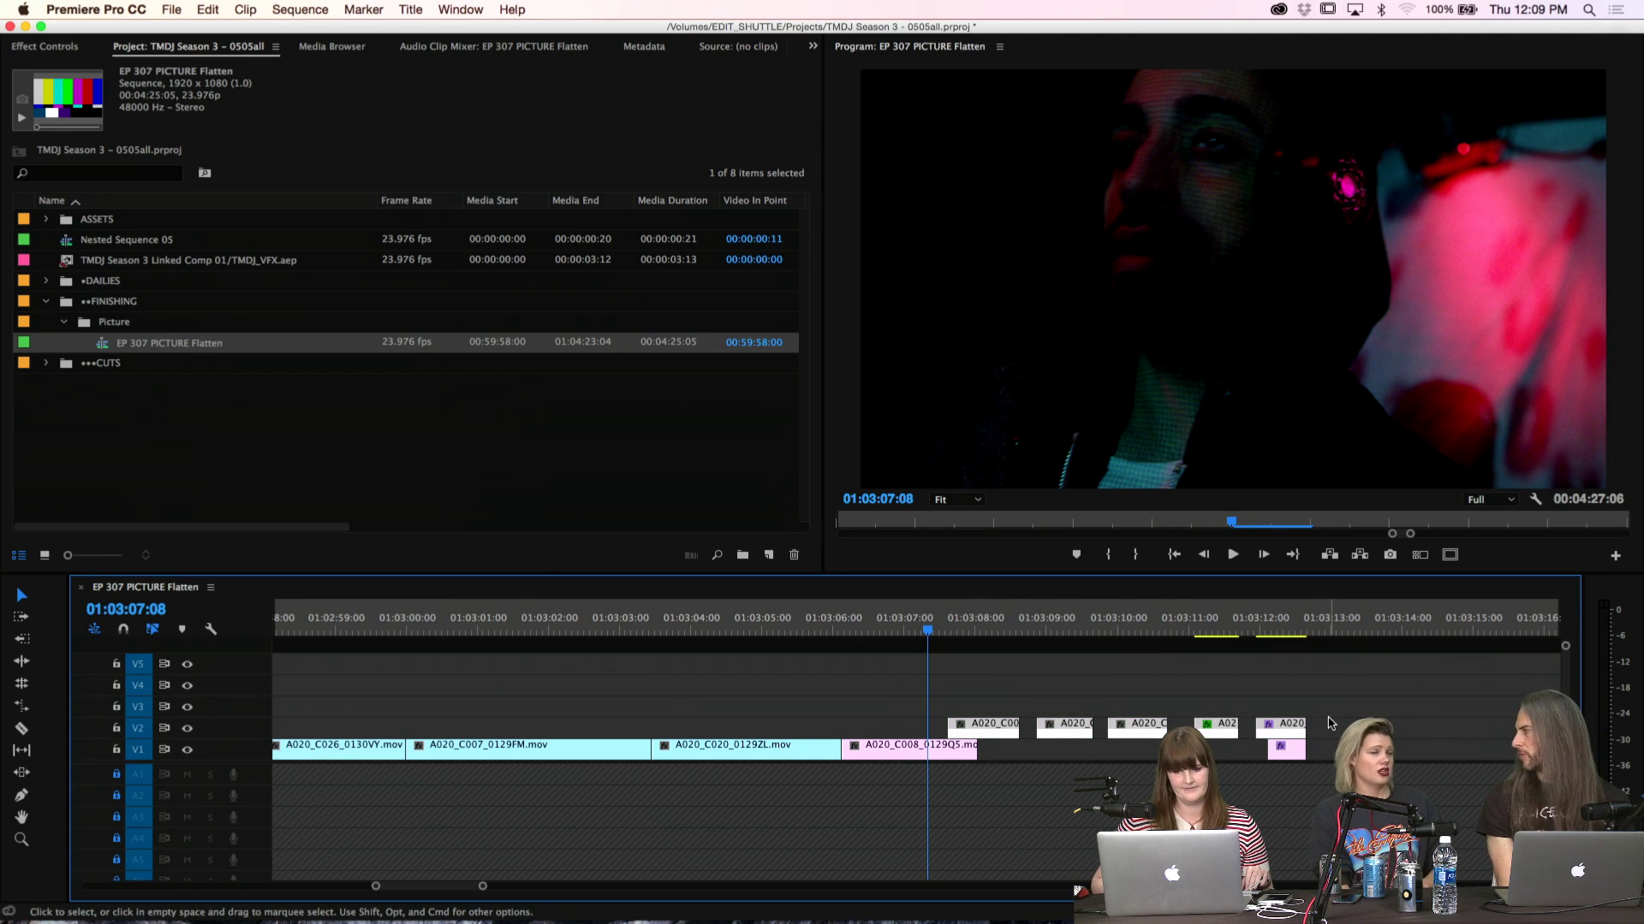
key(minus)
key(minus)
key(minus)
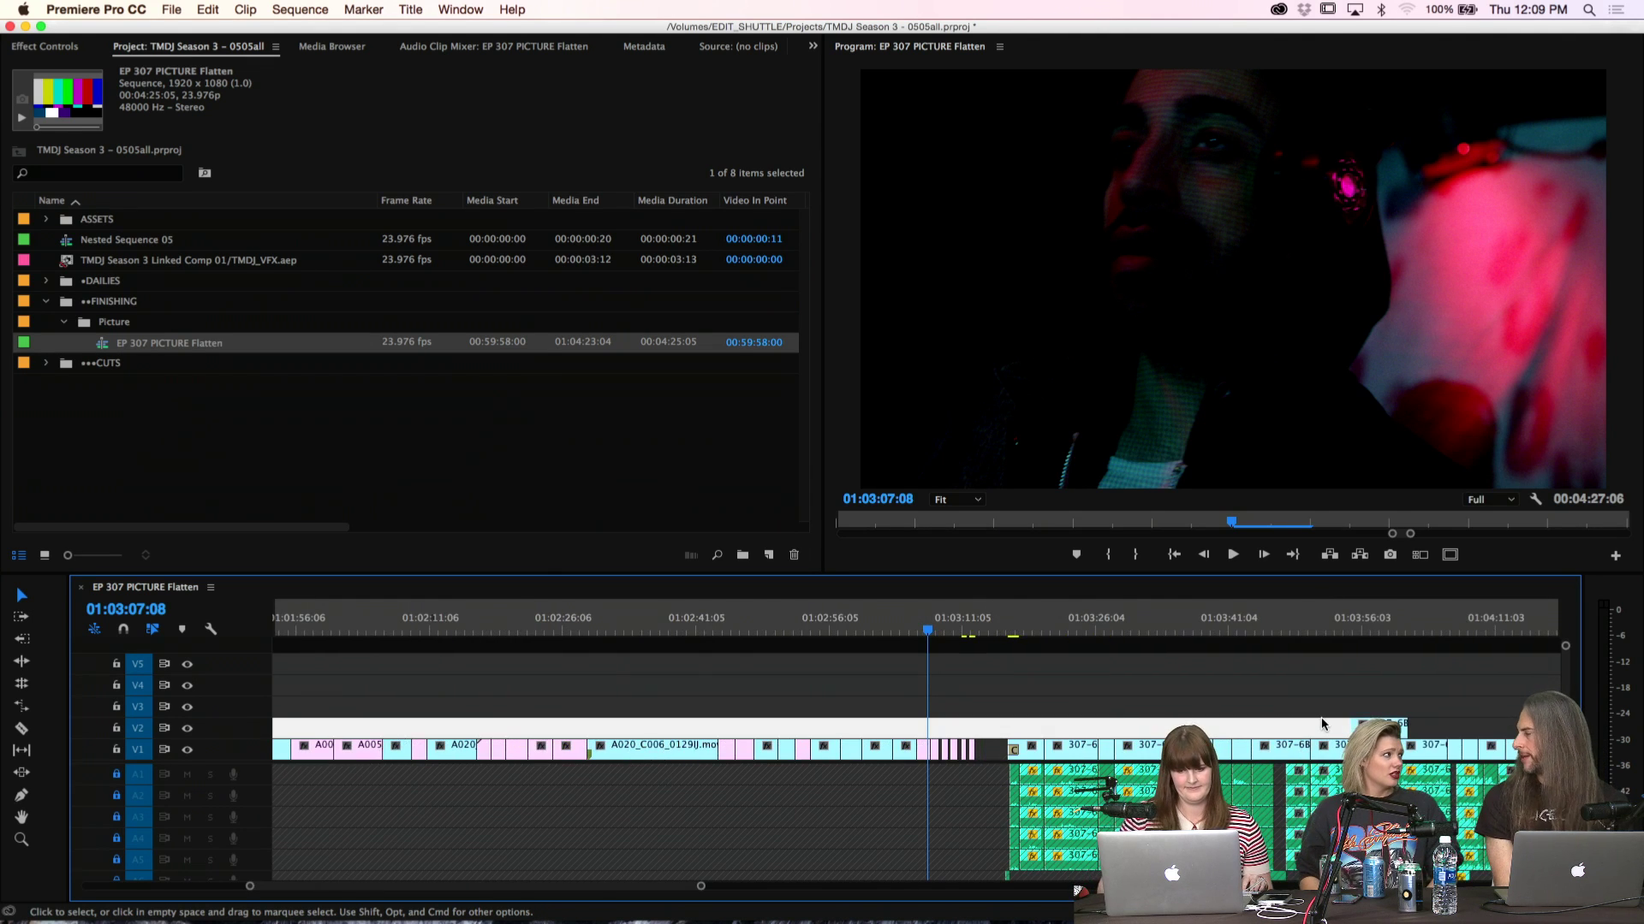
Move the remaining V2 clip at about 01:03:56 down onto V1
click(1292, 705)
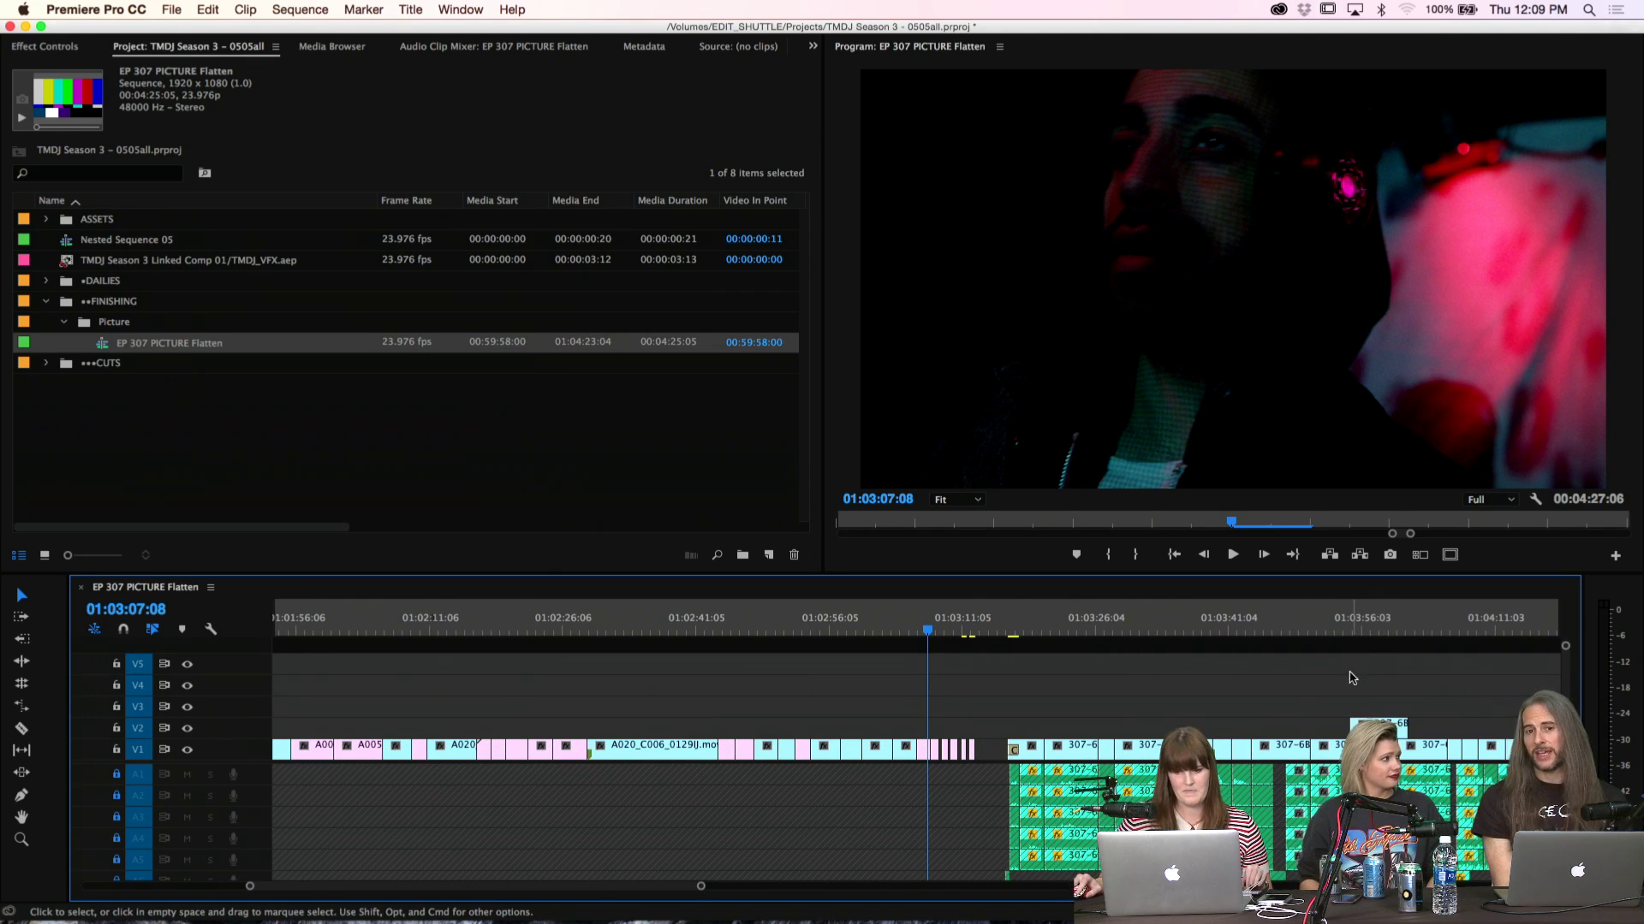
drag(1351, 674, 1395, 723)
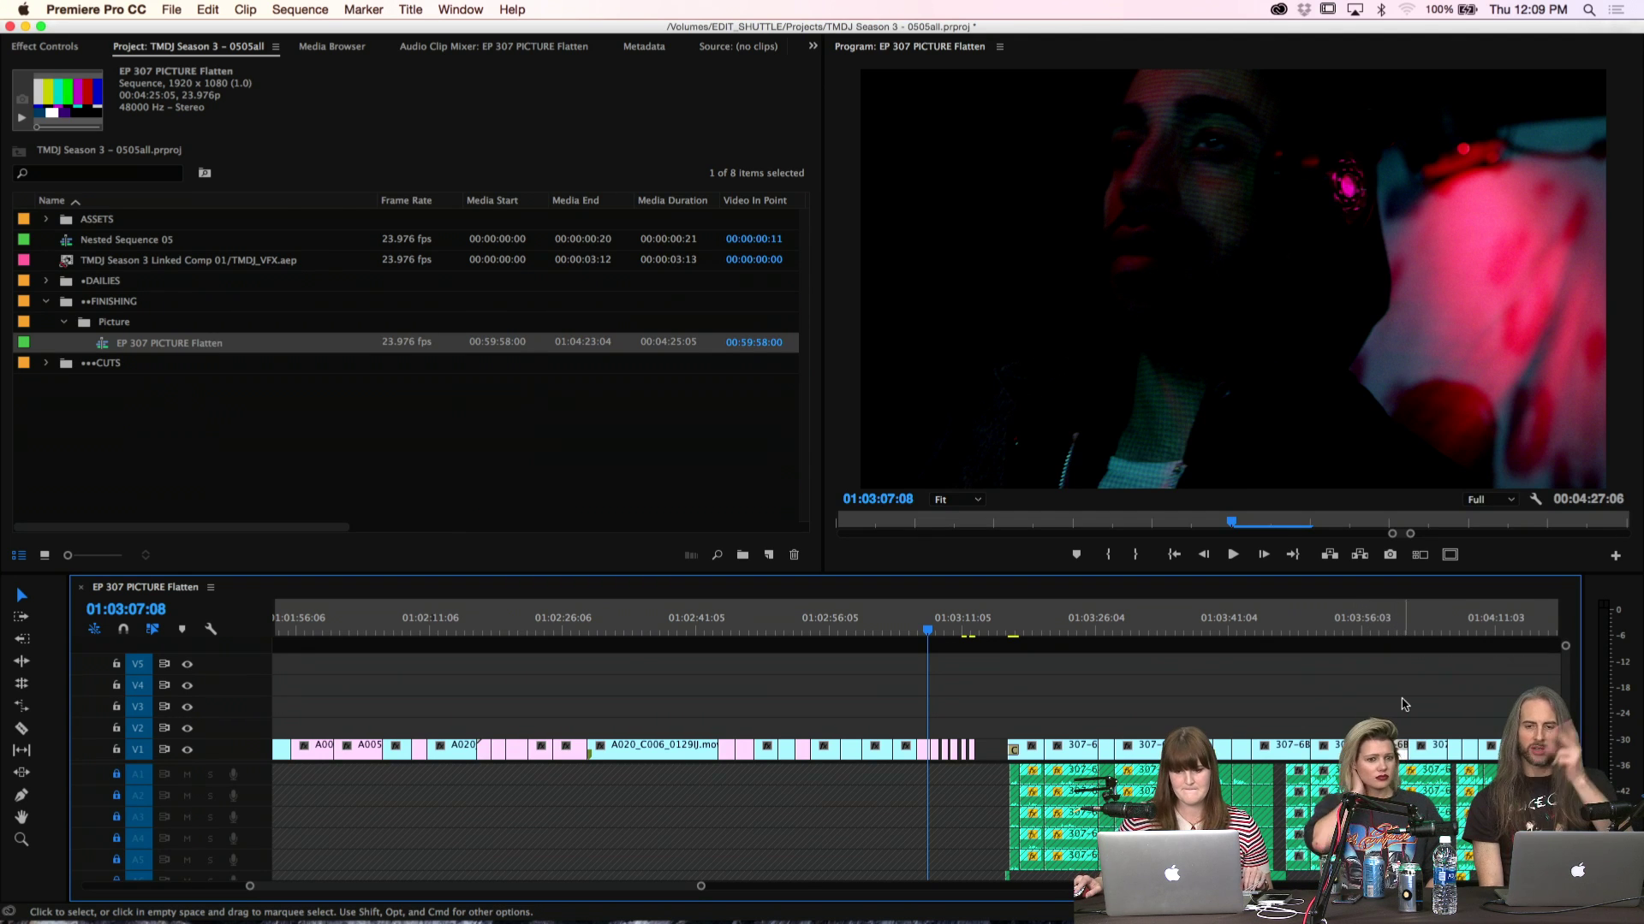
key(minus)
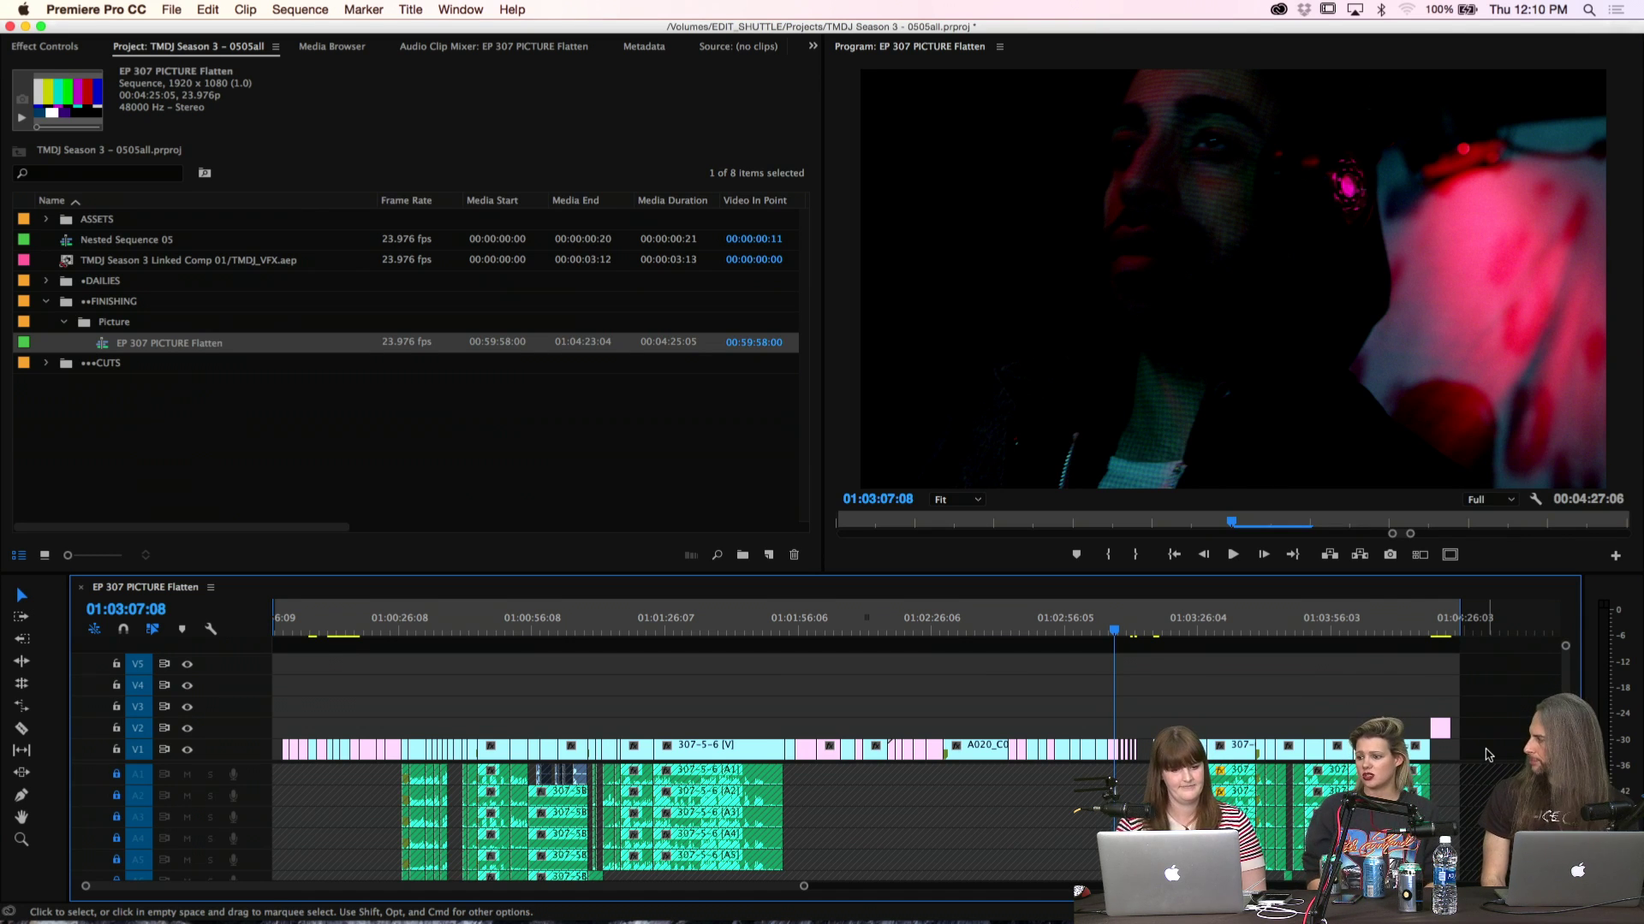
Check the closing TMD Logo_FINAL.mov clip on V2 from 01:04:18:15, and return the playhead to 01:01:39:17
click(1453, 631)
key(=)
key(Up)
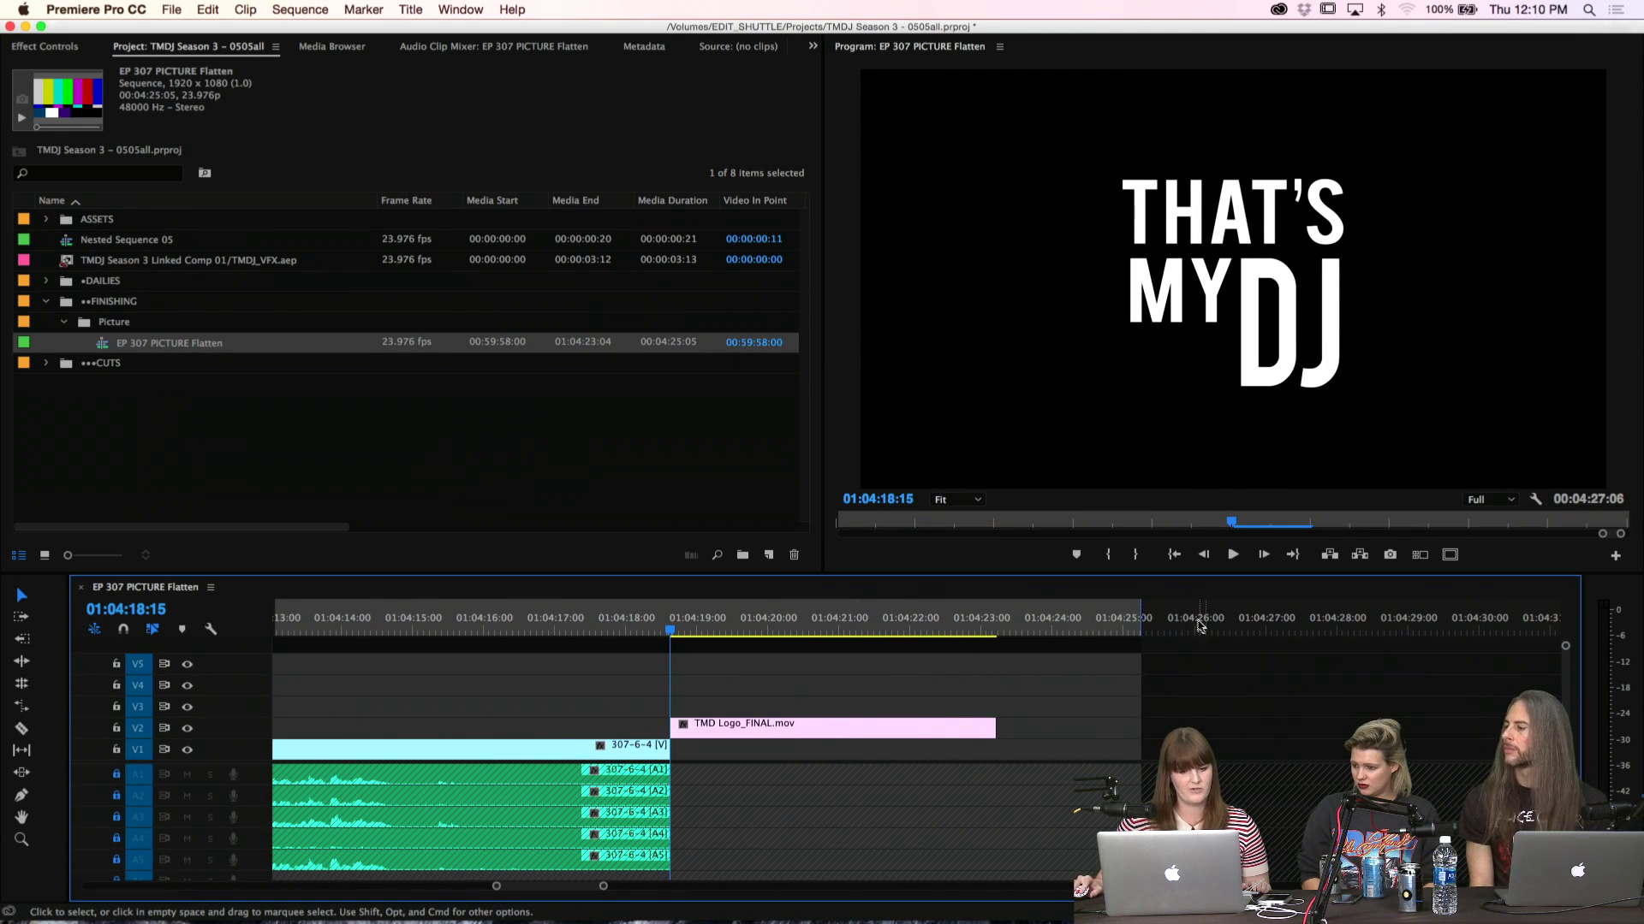
key(backslash)
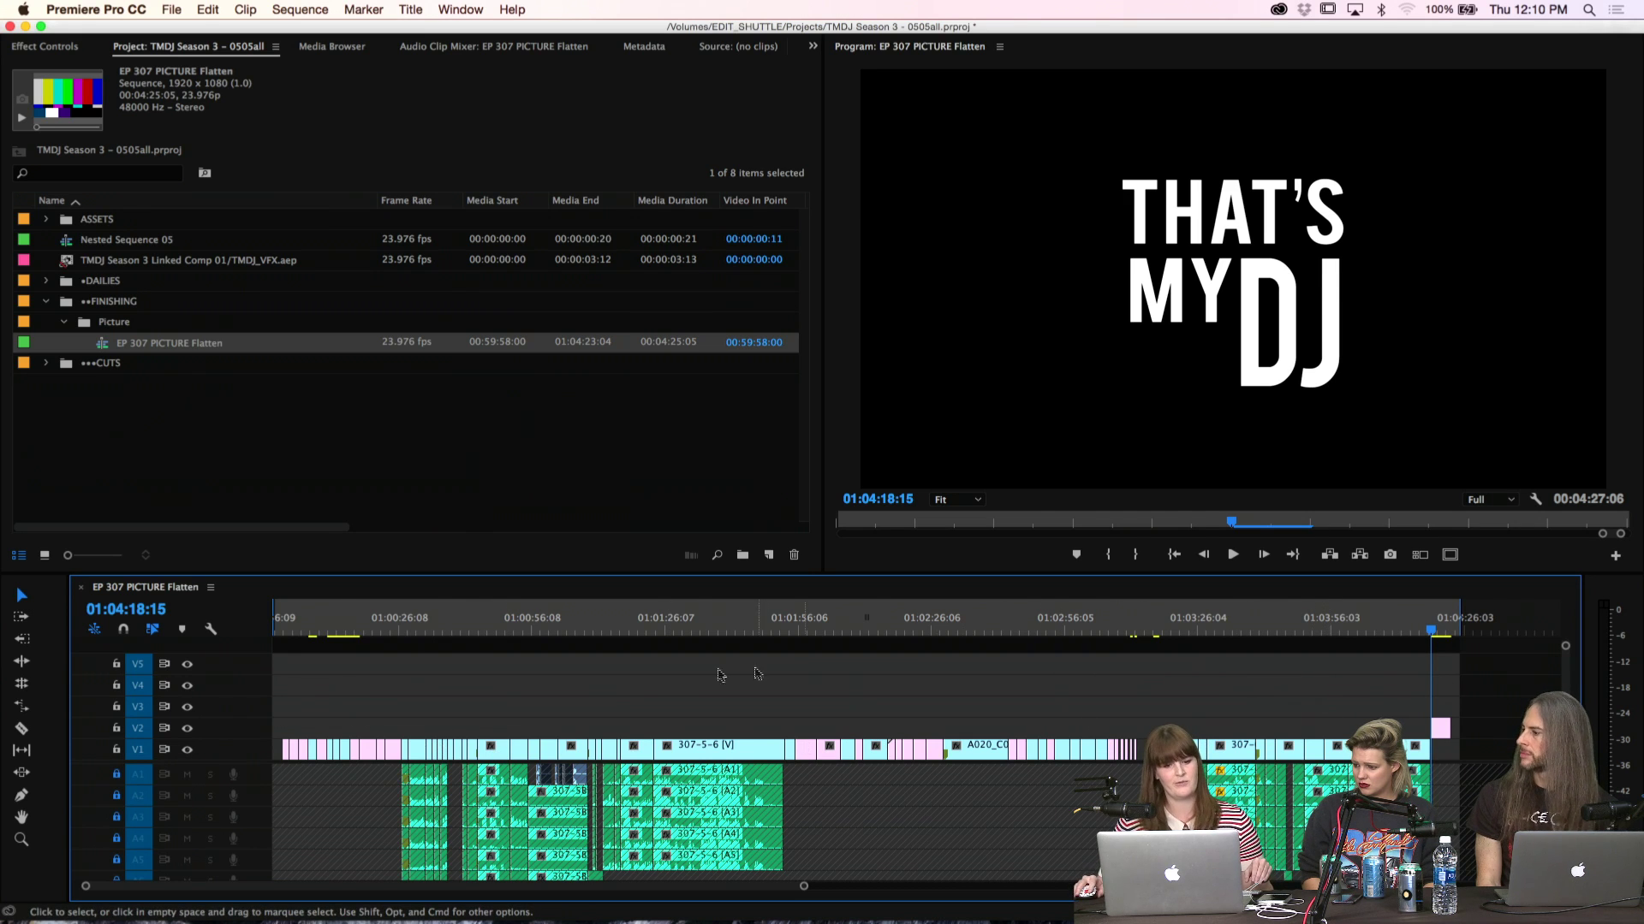
click(724, 626)
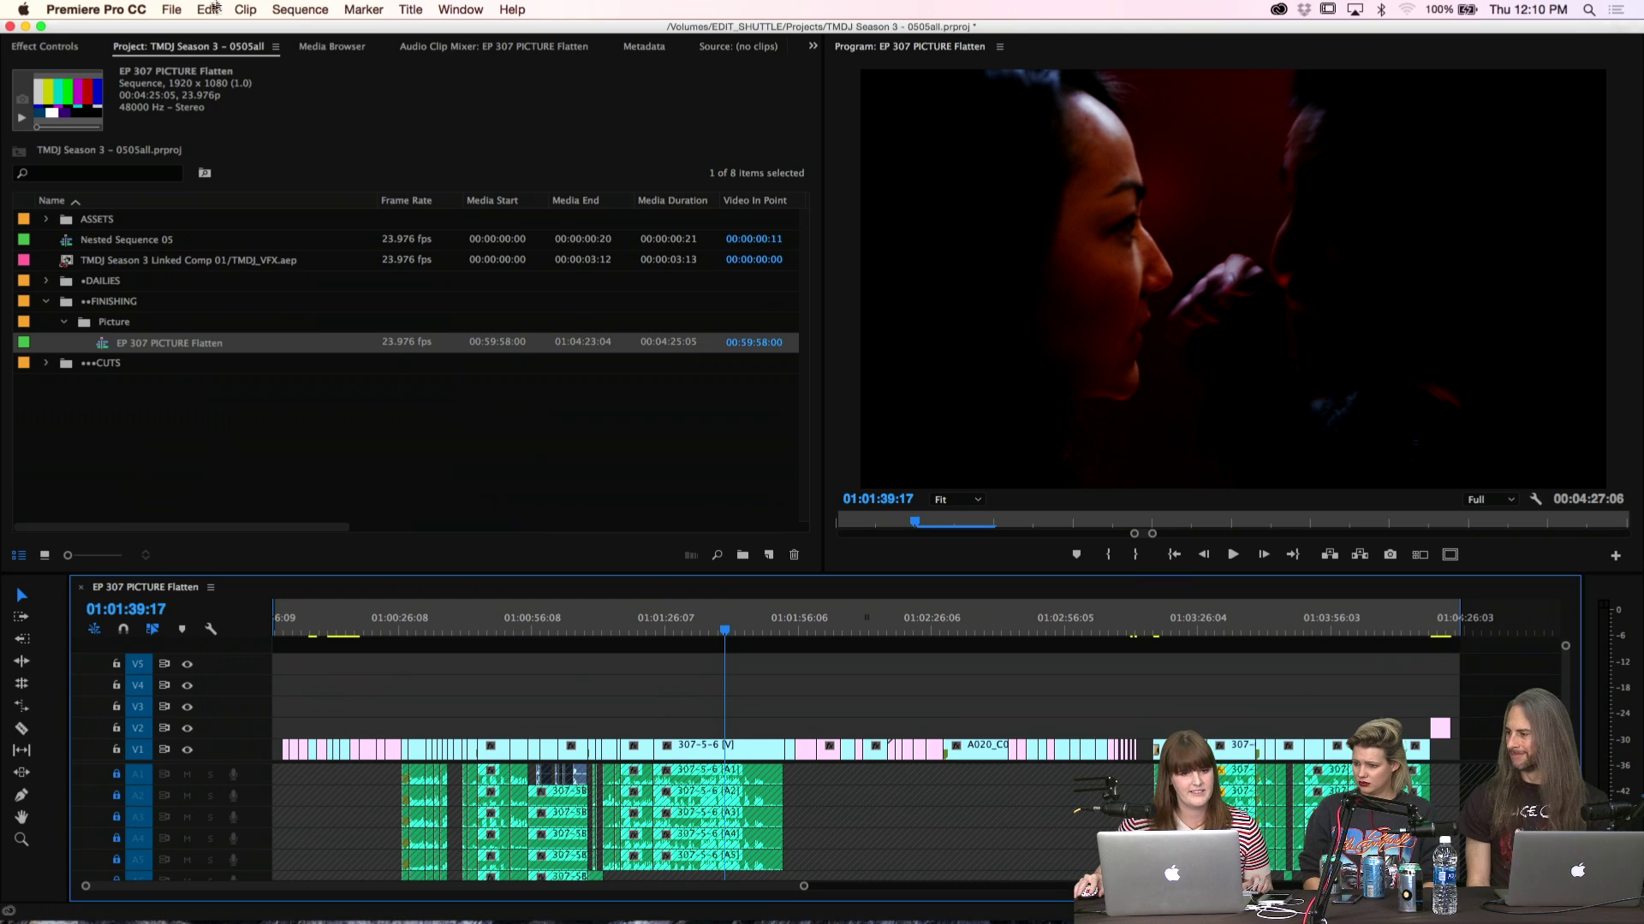
Start an EDL export of the flattened sequence, and exclude audio by setting Audio 1 through Audio 4 to None
click(171, 9)
mouse_move(287, 440)
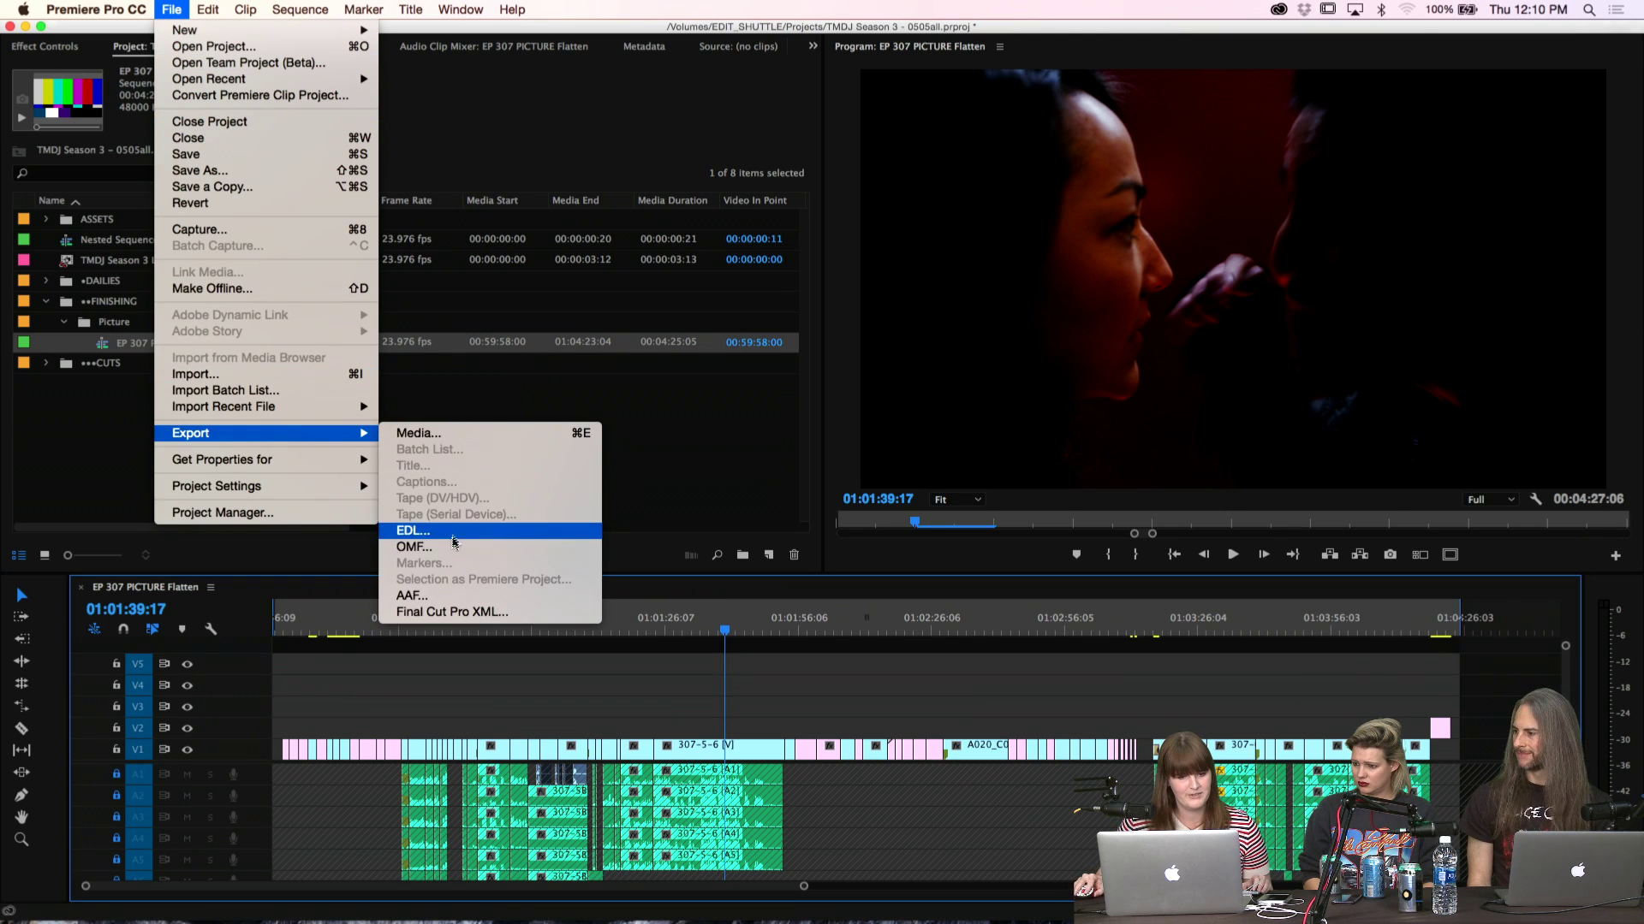
click(452, 534)
click(819, 538)
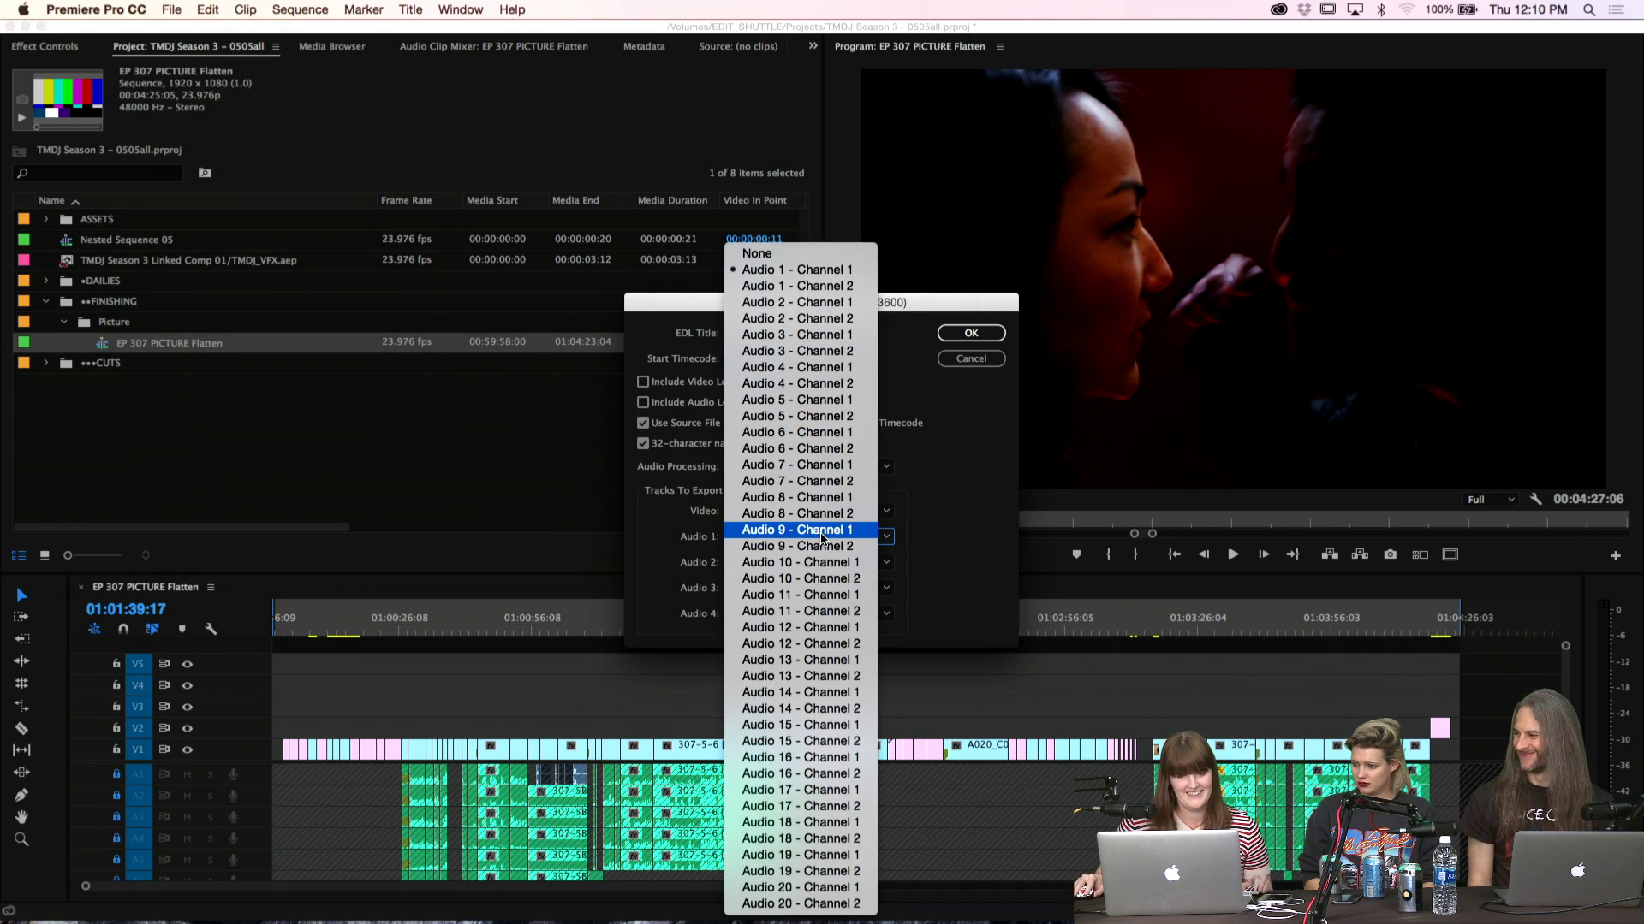
click(770, 249)
click(786, 572)
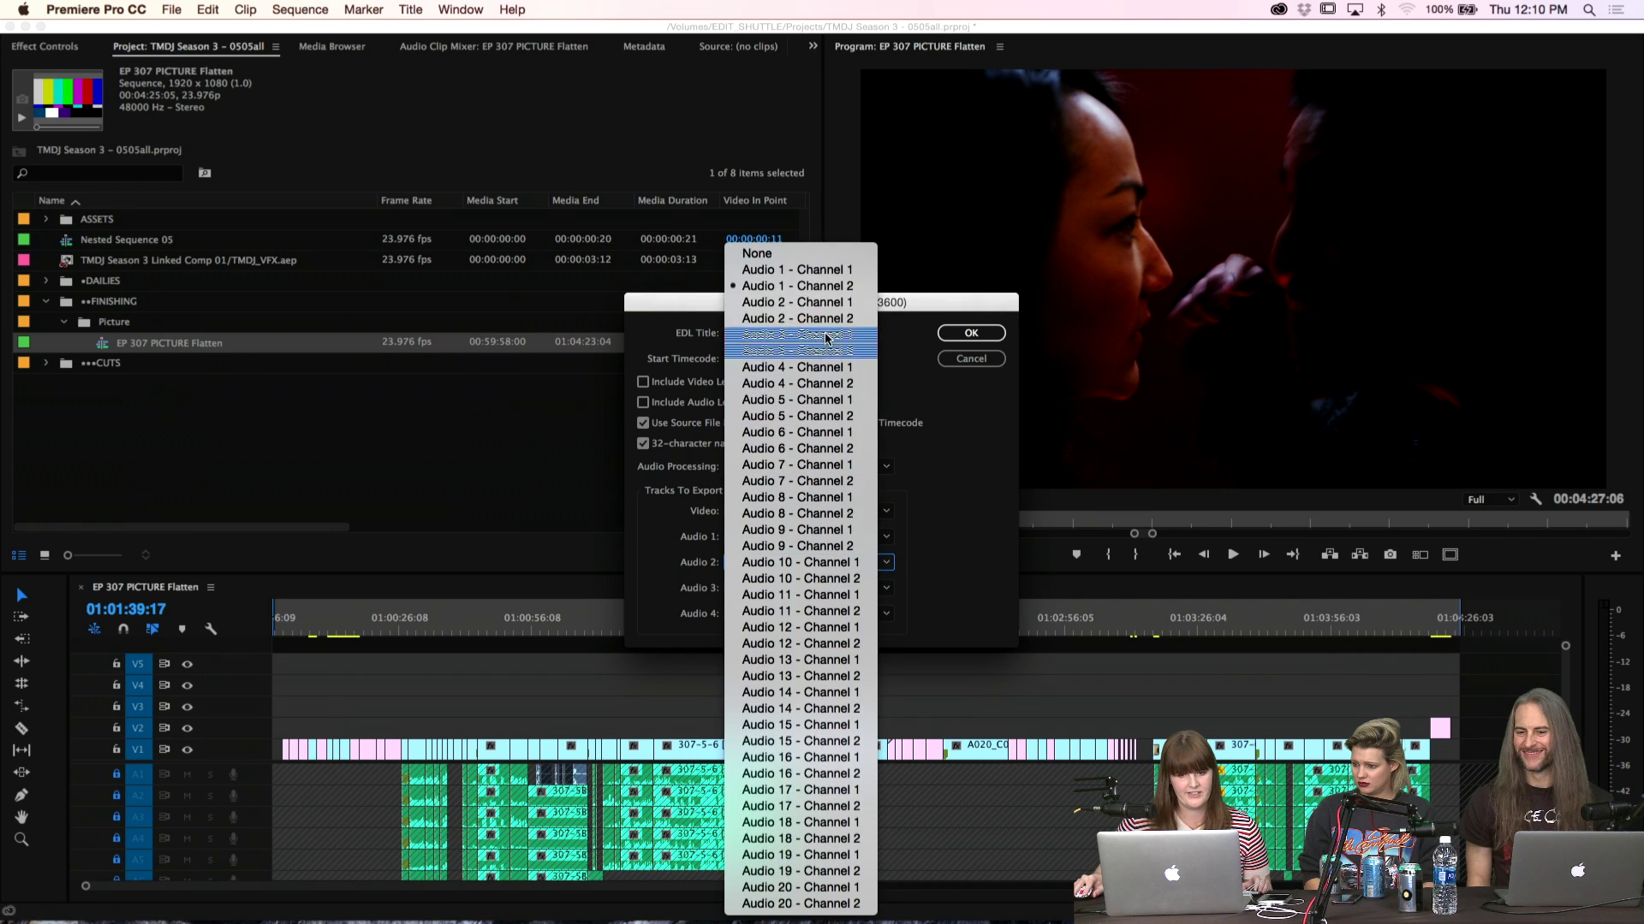
click(786, 249)
click(791, 596)
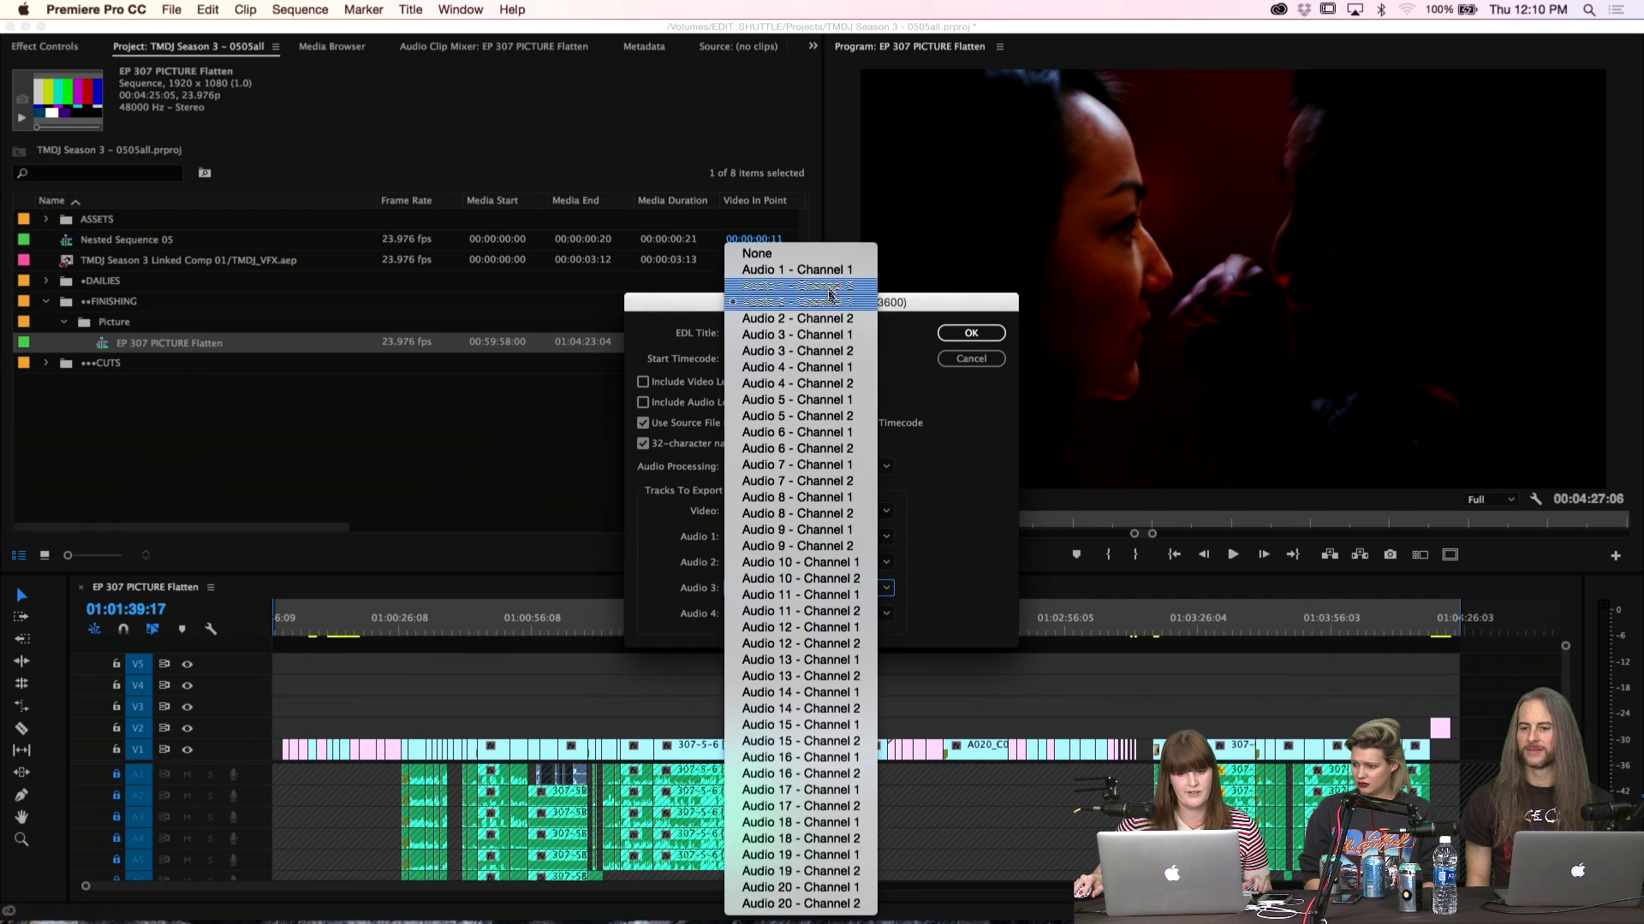
click(791, 253)
click(806, 614)
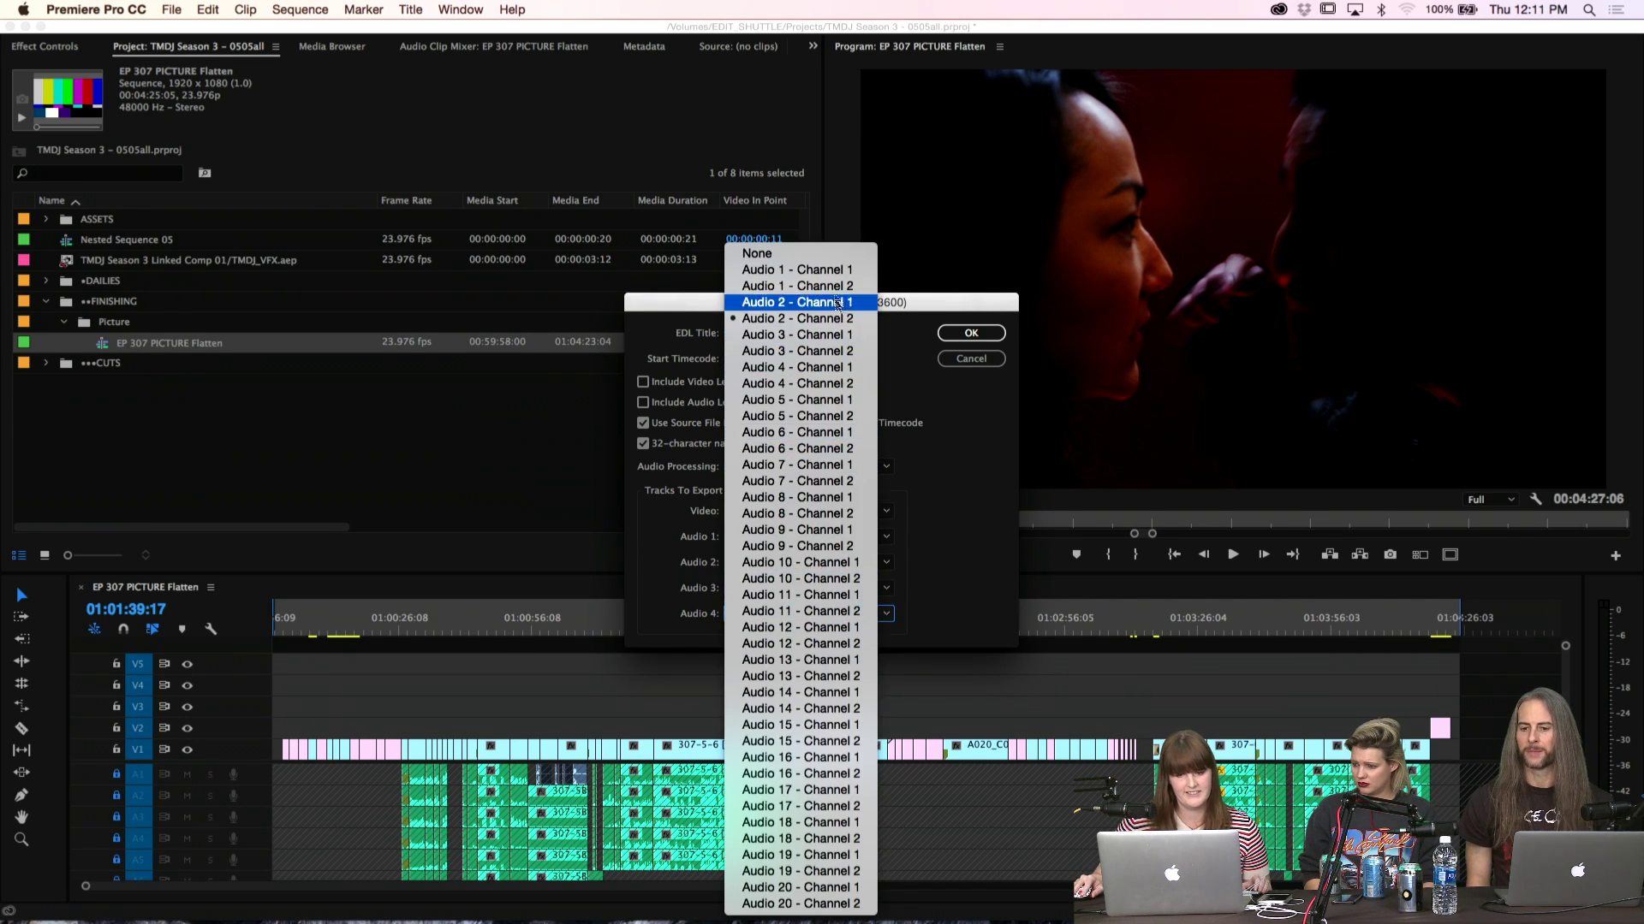
click(830, 255)
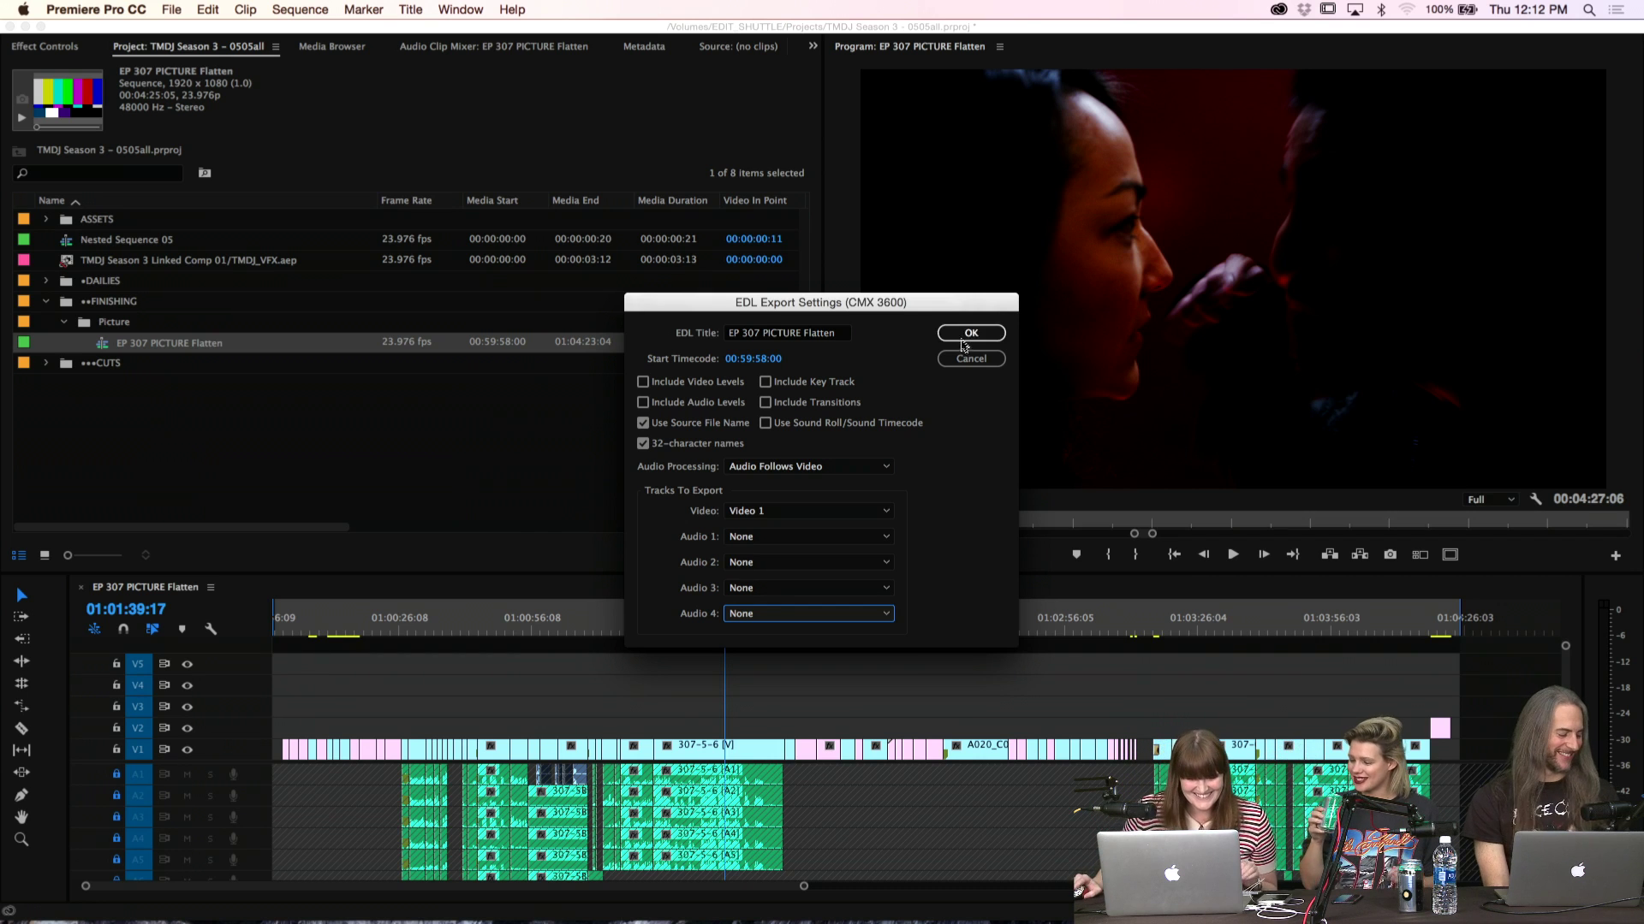
Set the EDL title to EP 307 PICTURE EDL and accept the export settings
click(809, 333)
double_click(807, 333)
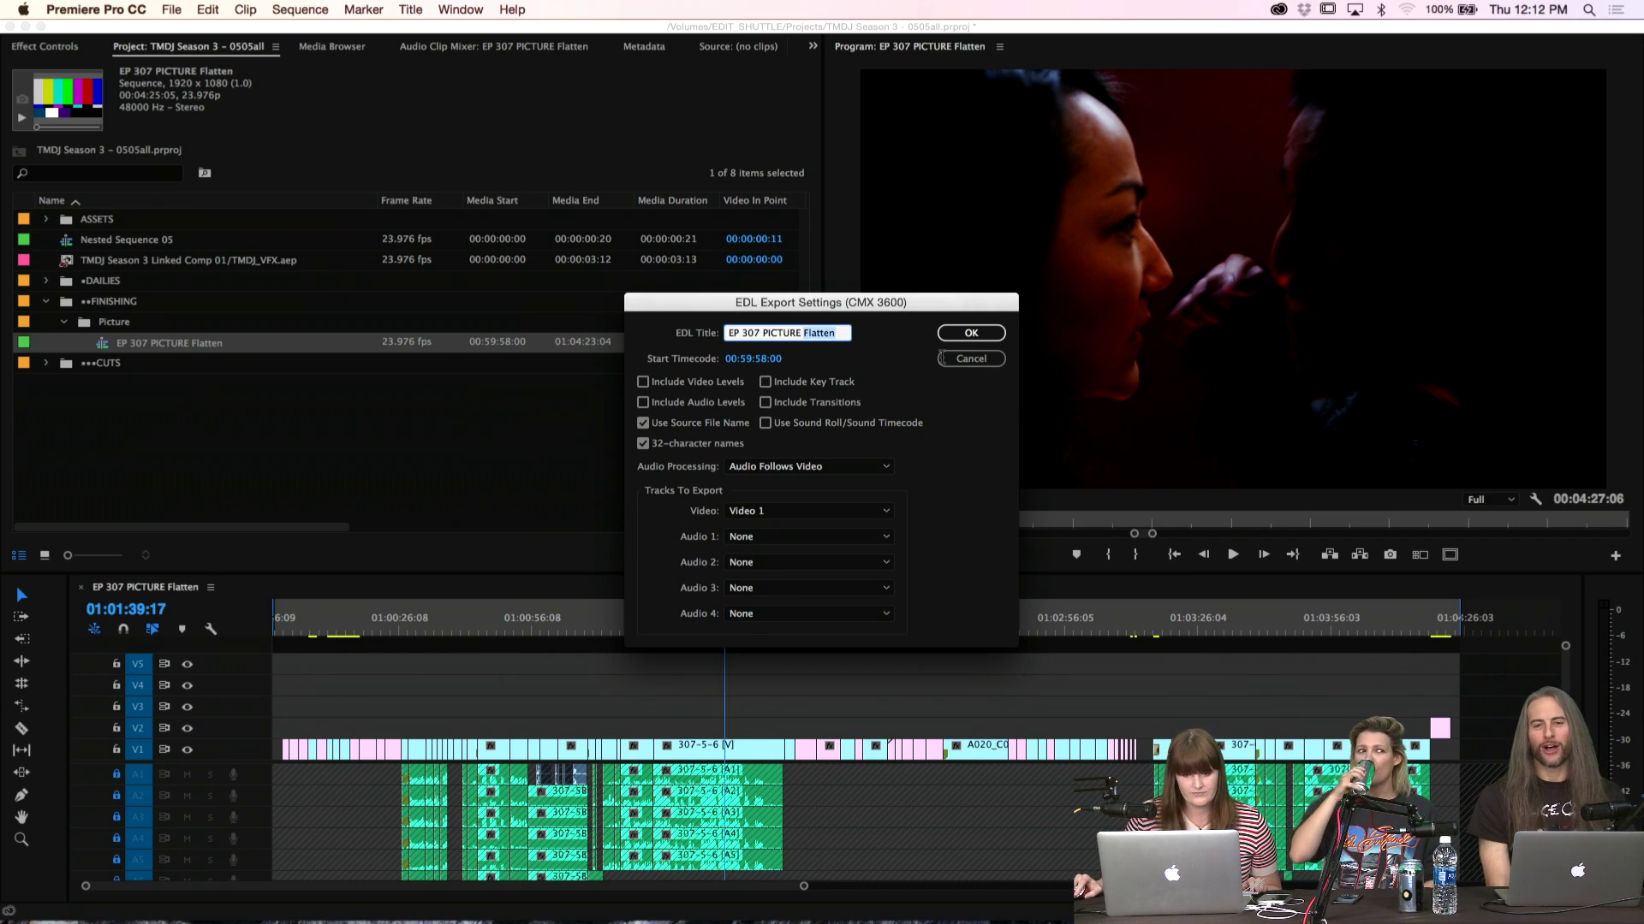
text(EDL)
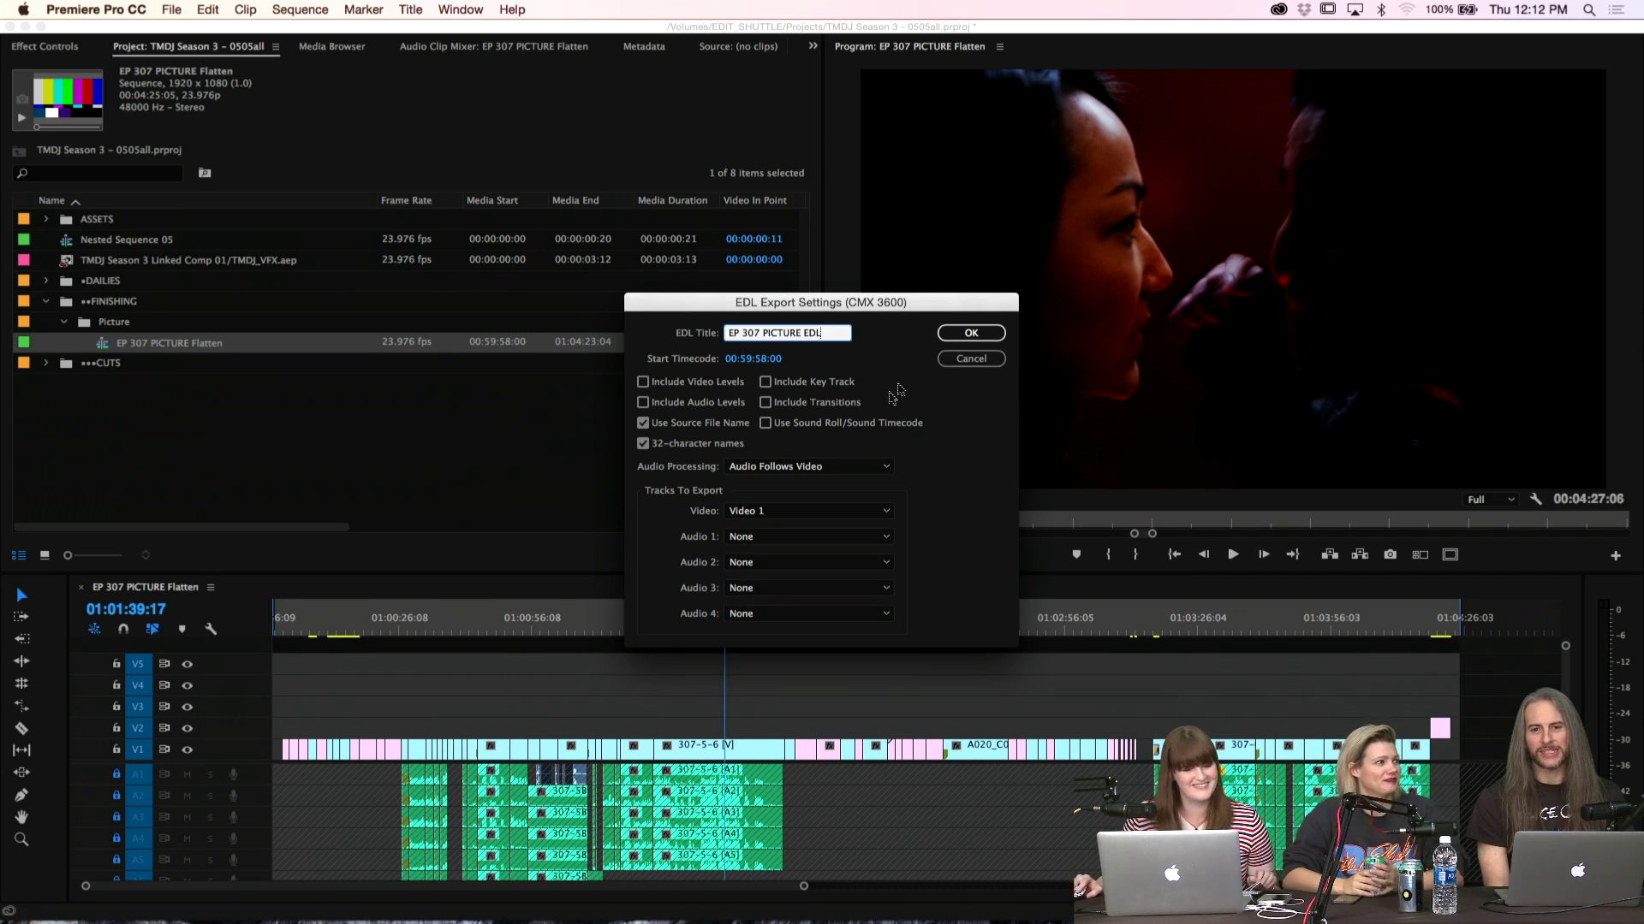
click(962, 335)
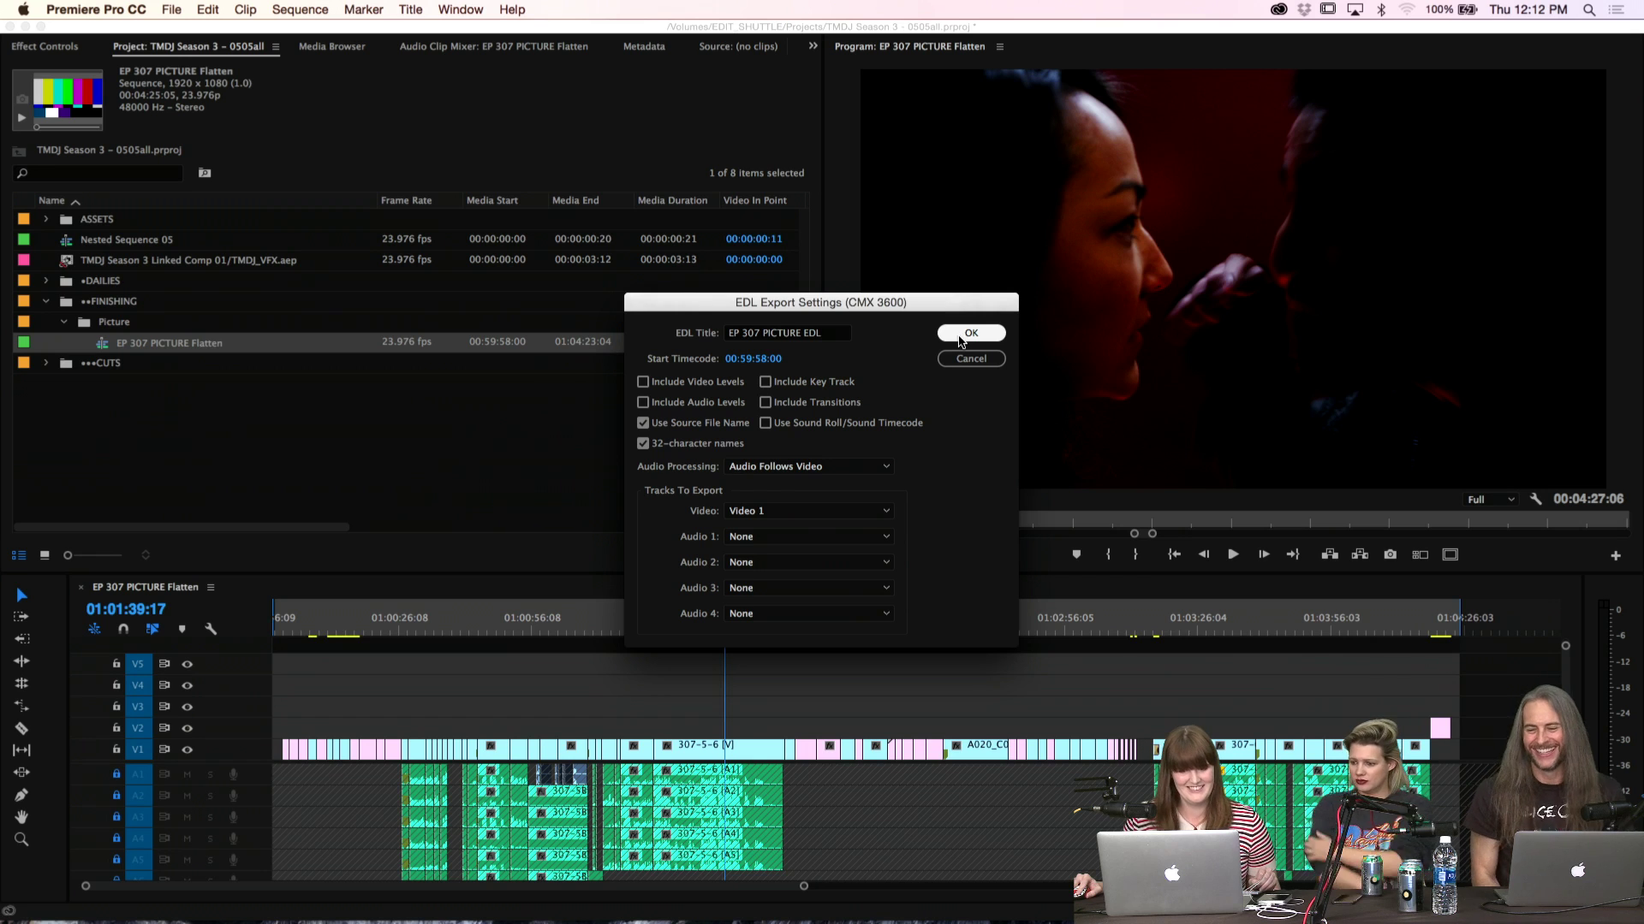
click(959, 337)
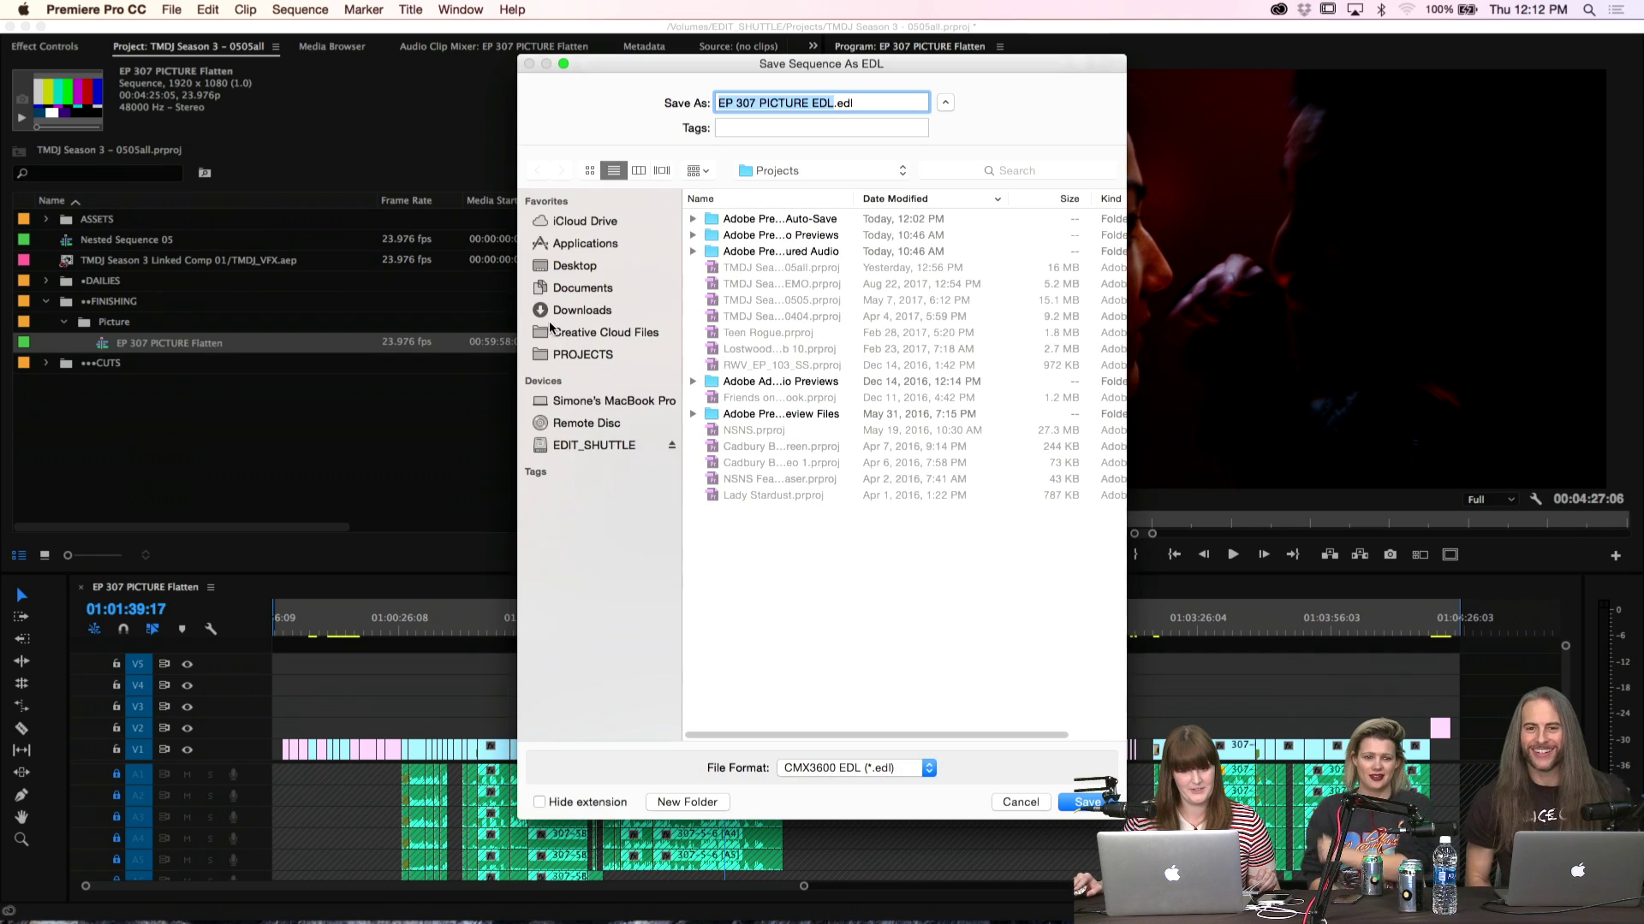
Create a folder named FINISH on the EDIT_SHUTTLE drive as the save location
click(829, 170)
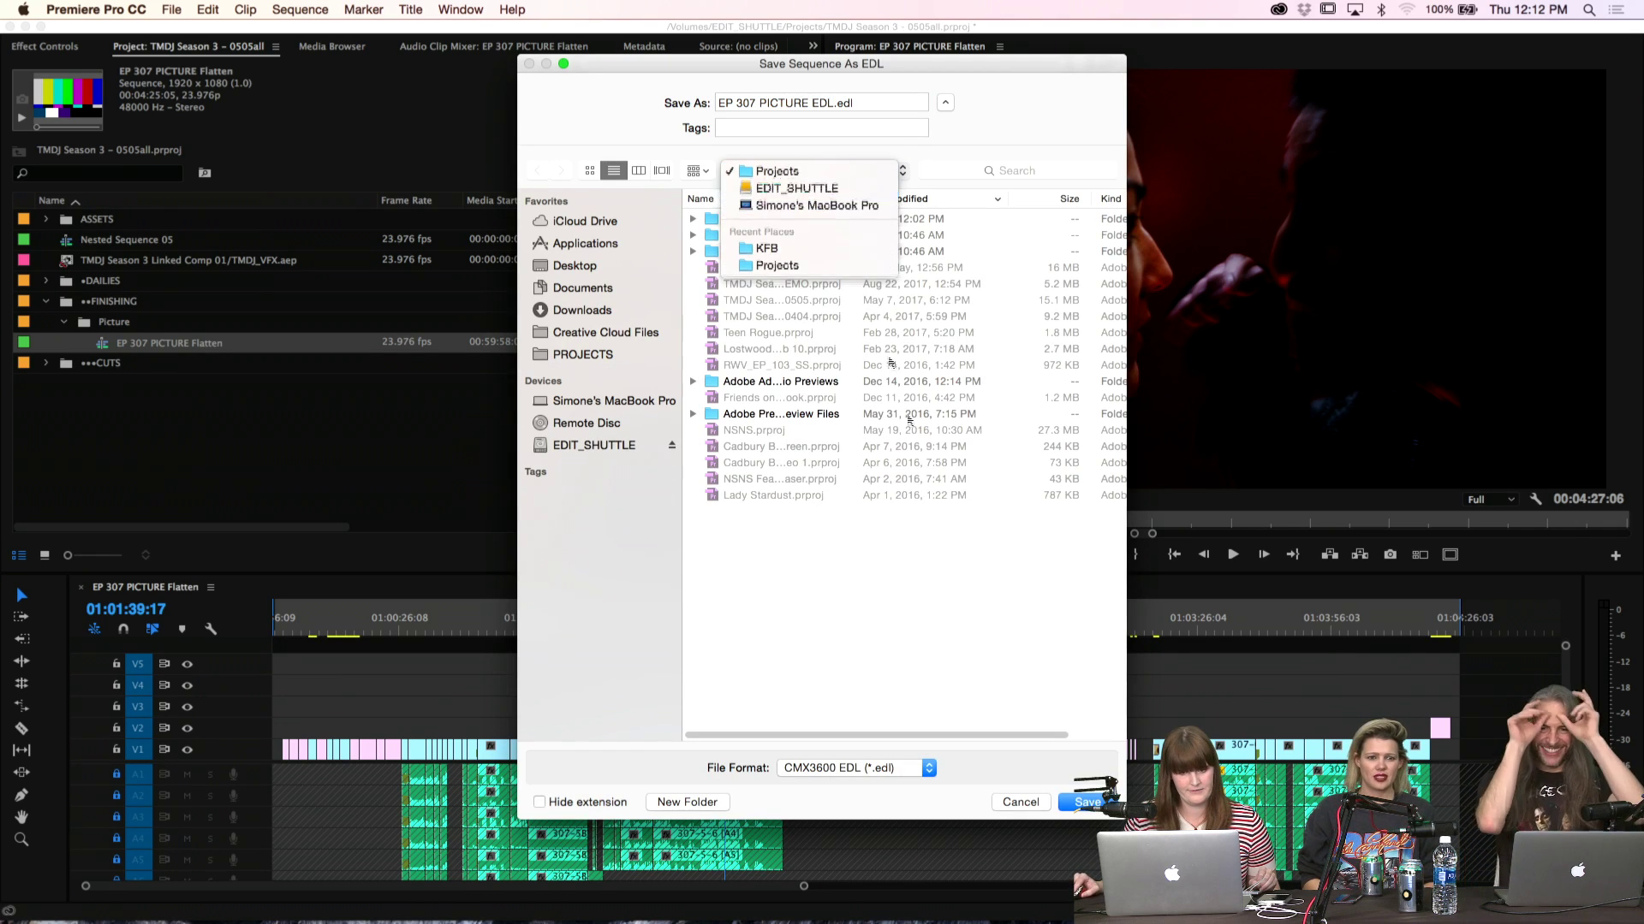
click(796, 181)
key(super+shift+n)
text(FINISH)
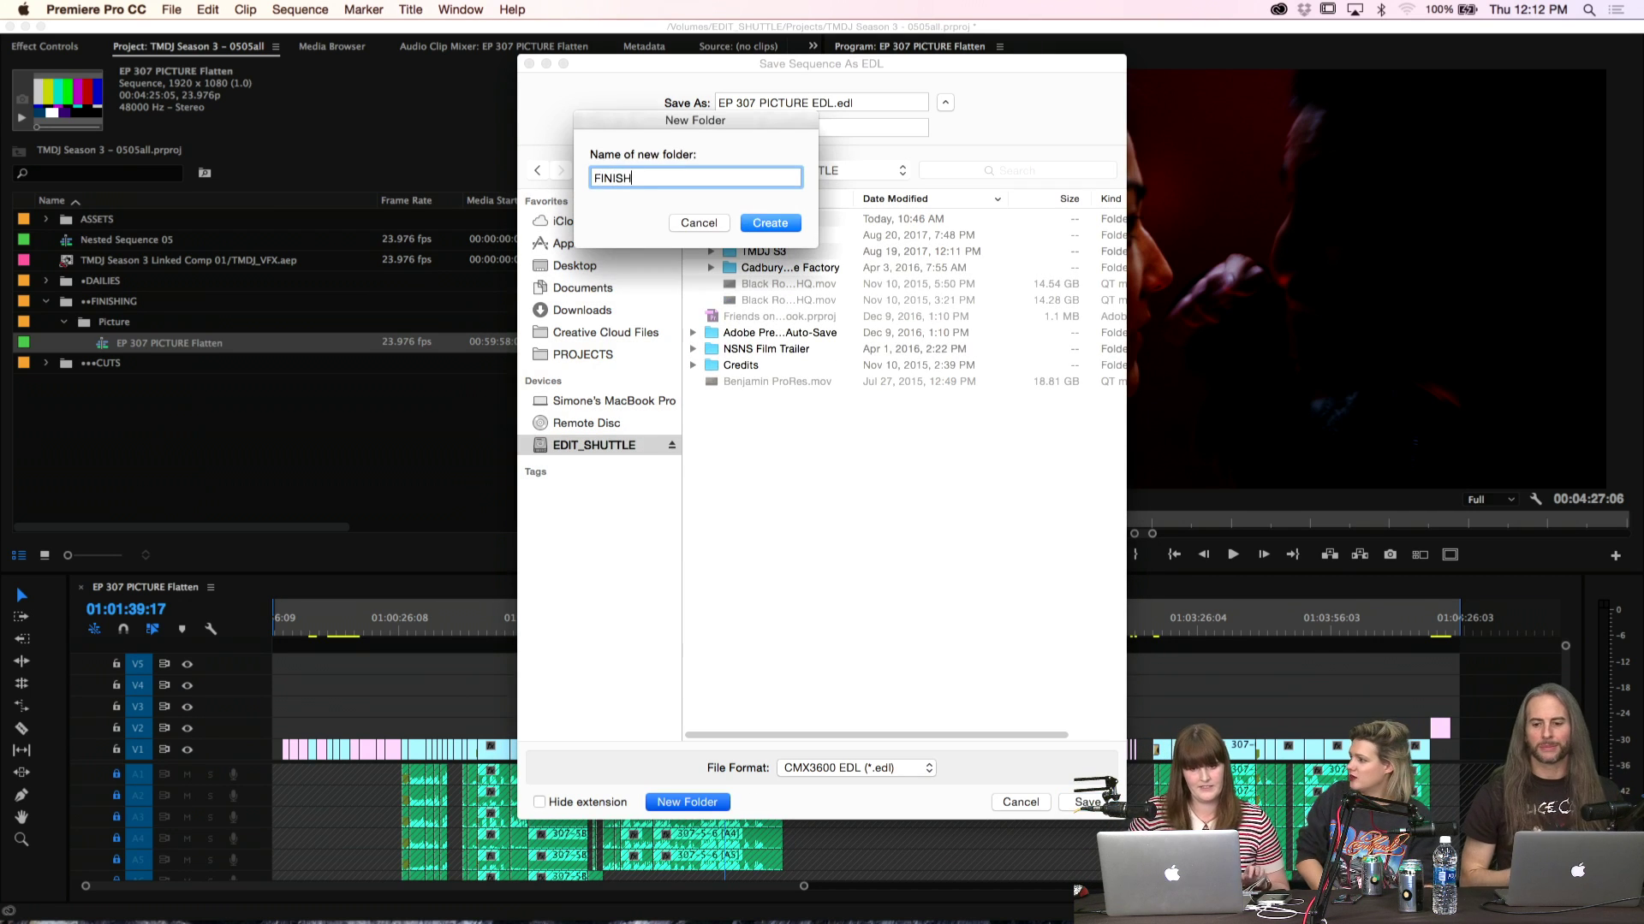
key(Return)
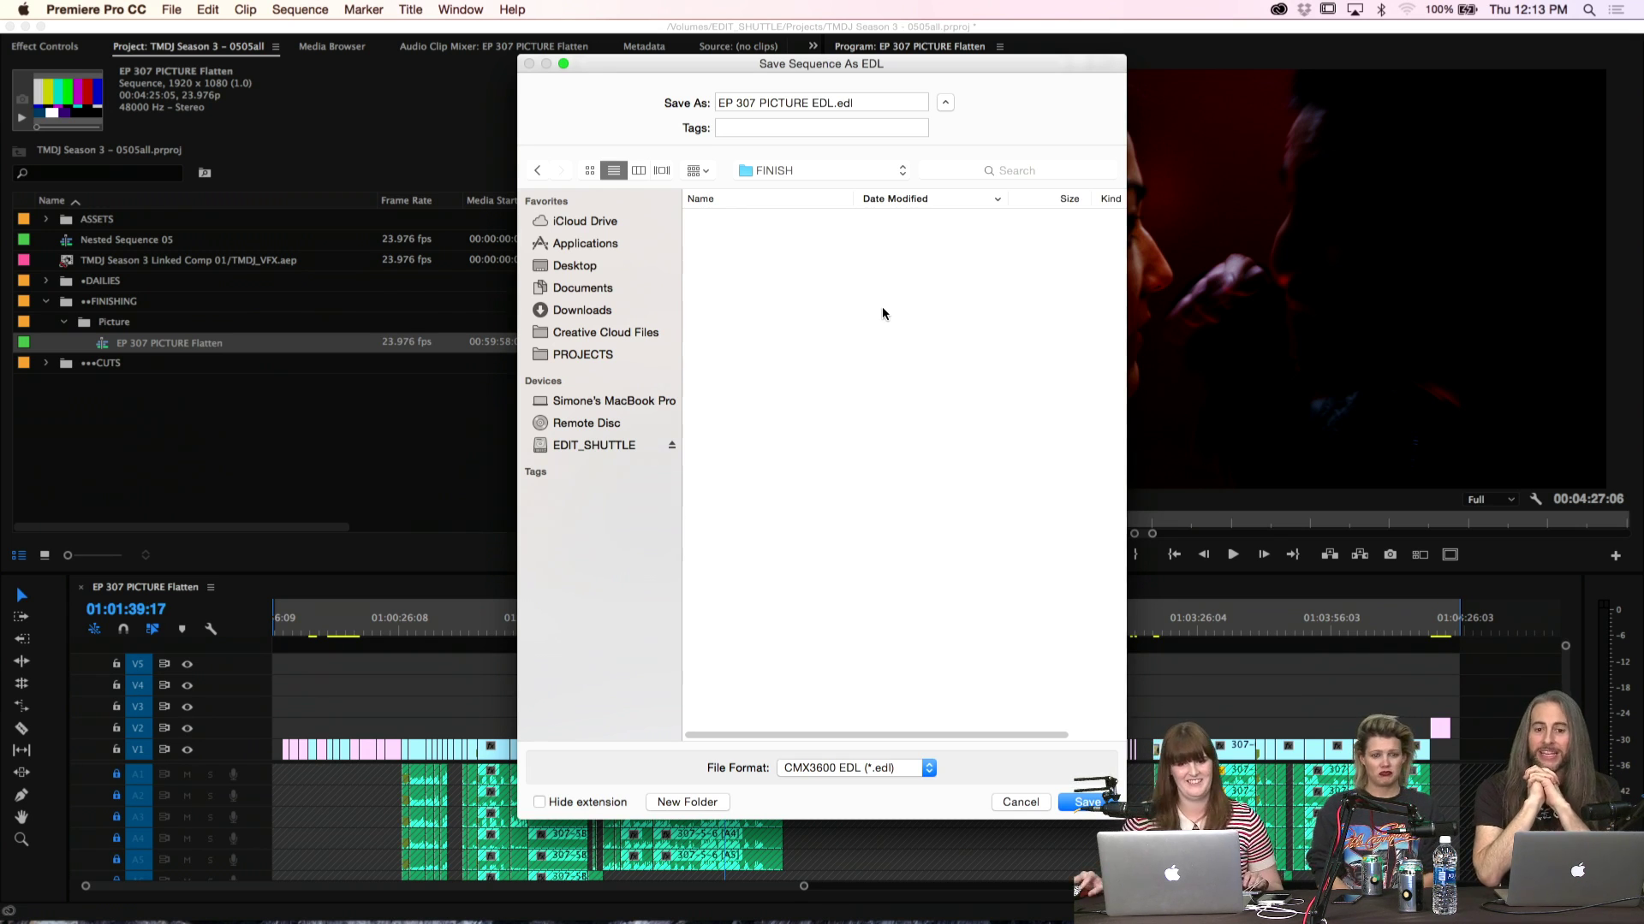
Create a subfolder named PICTURE inside the FINISH folder
key(super+shift+n)
text(PIC)
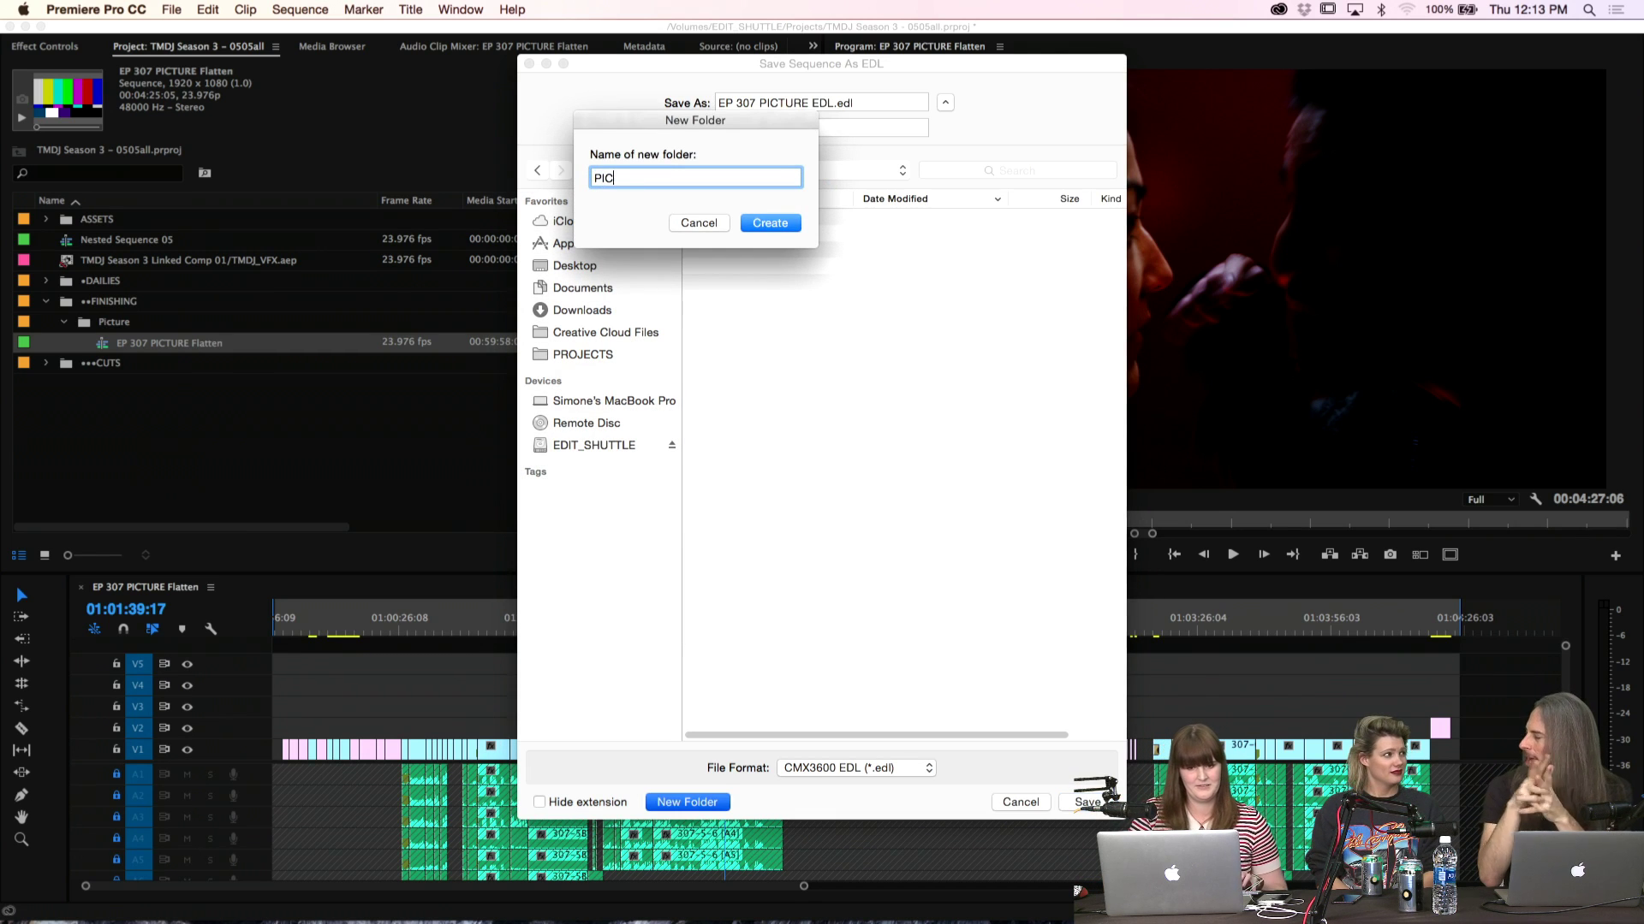
text(TURE)
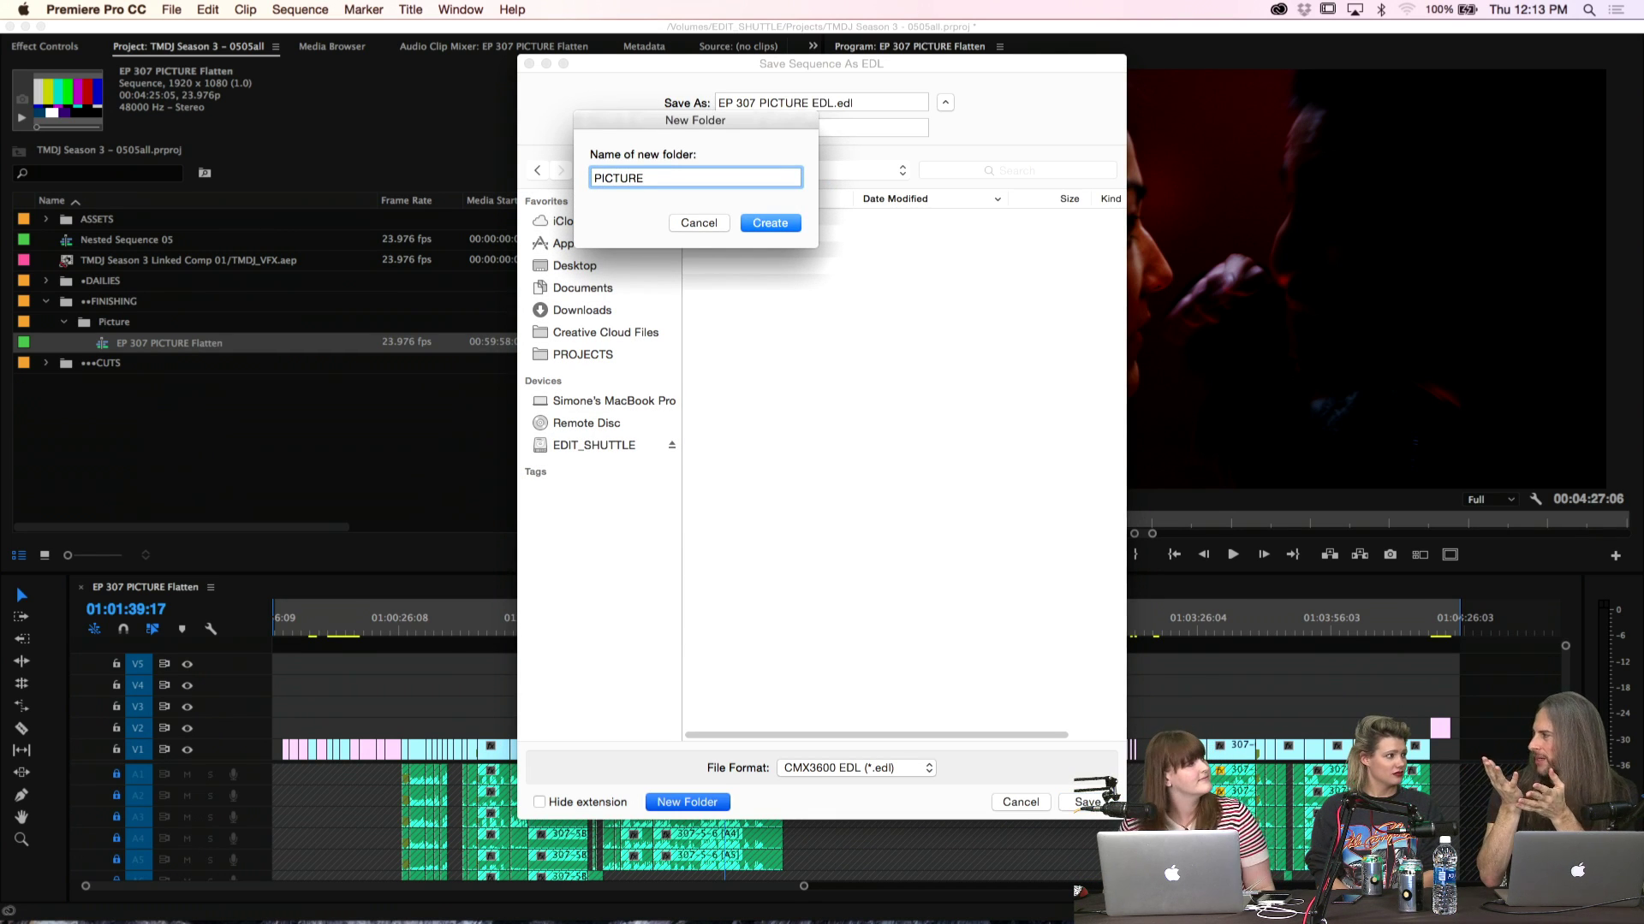
key(Return)
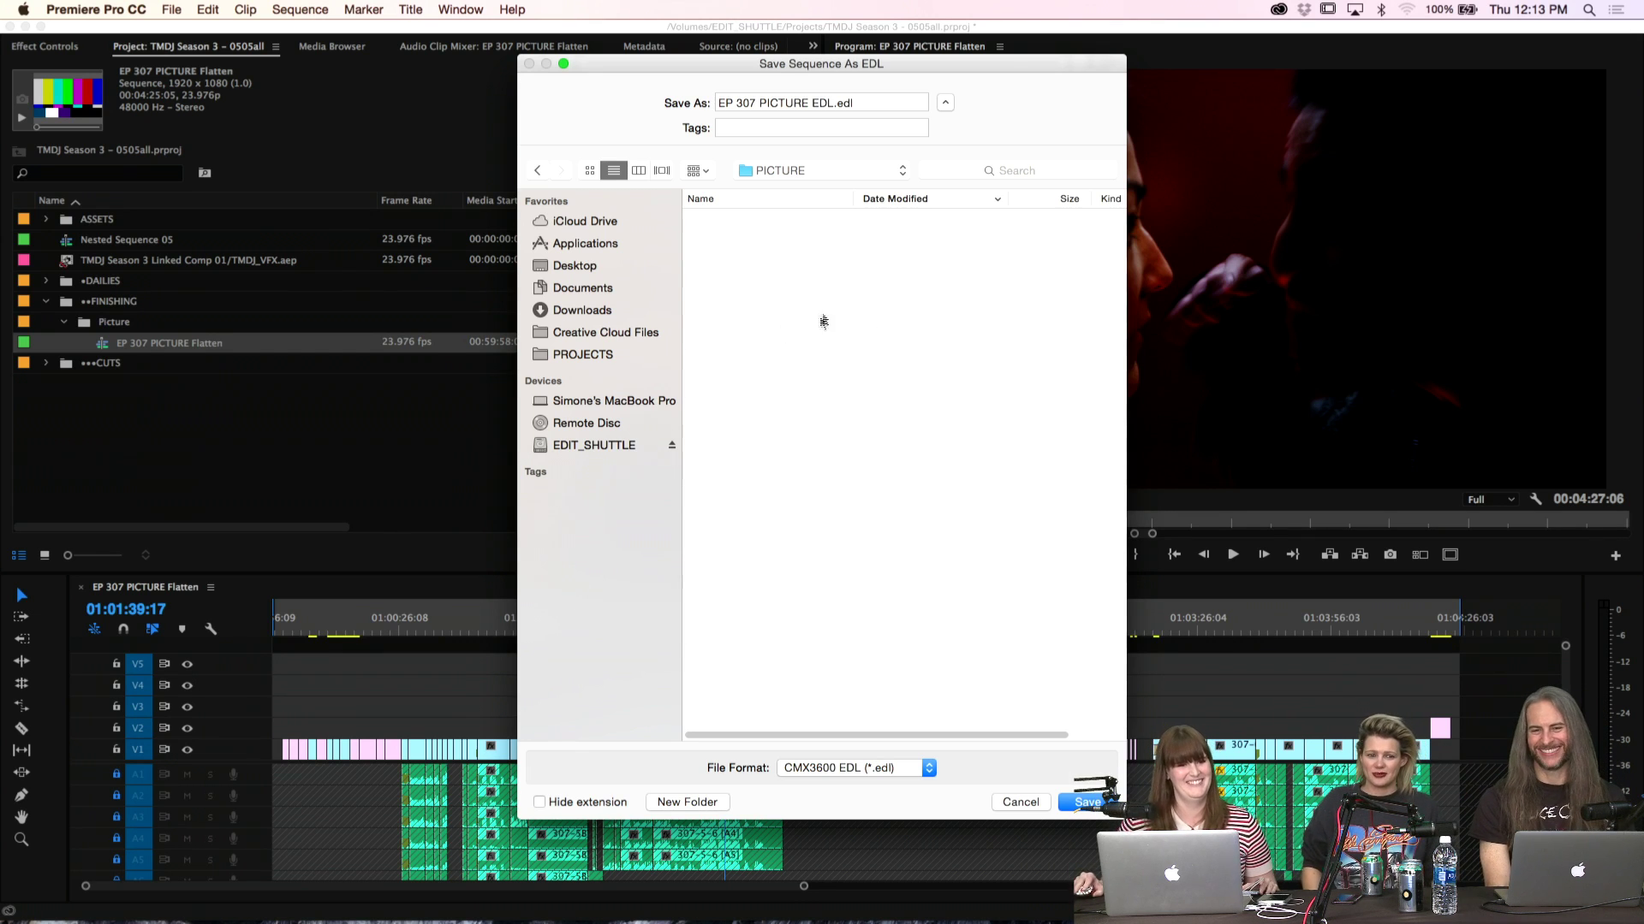
click(873, 176)
click(866, 189)
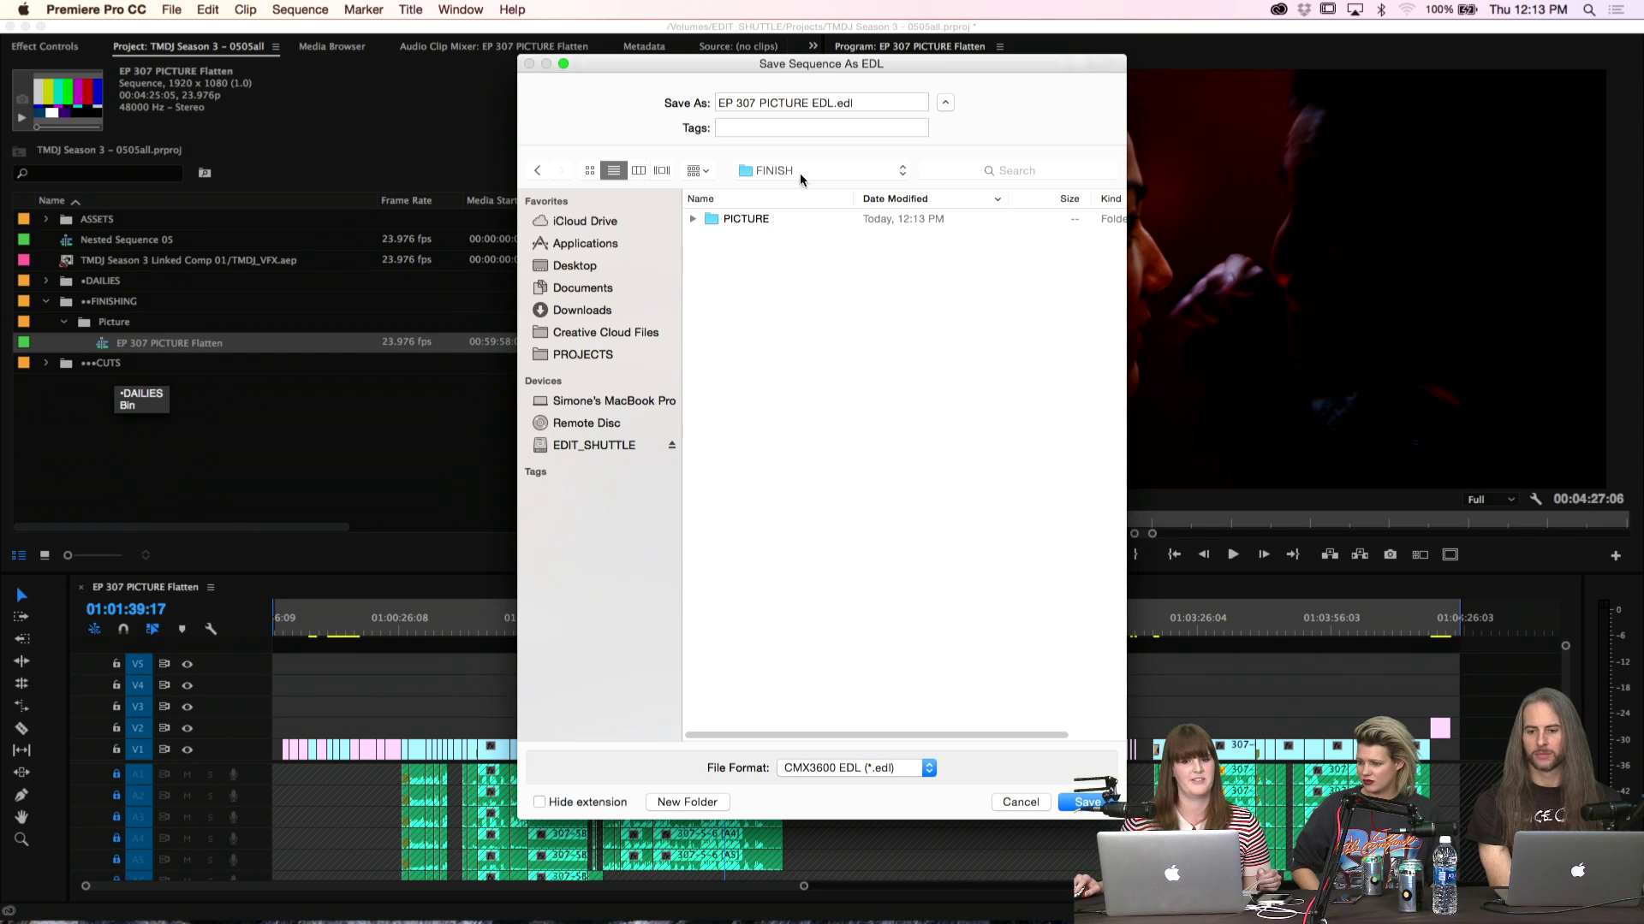
double_click(758, 219)
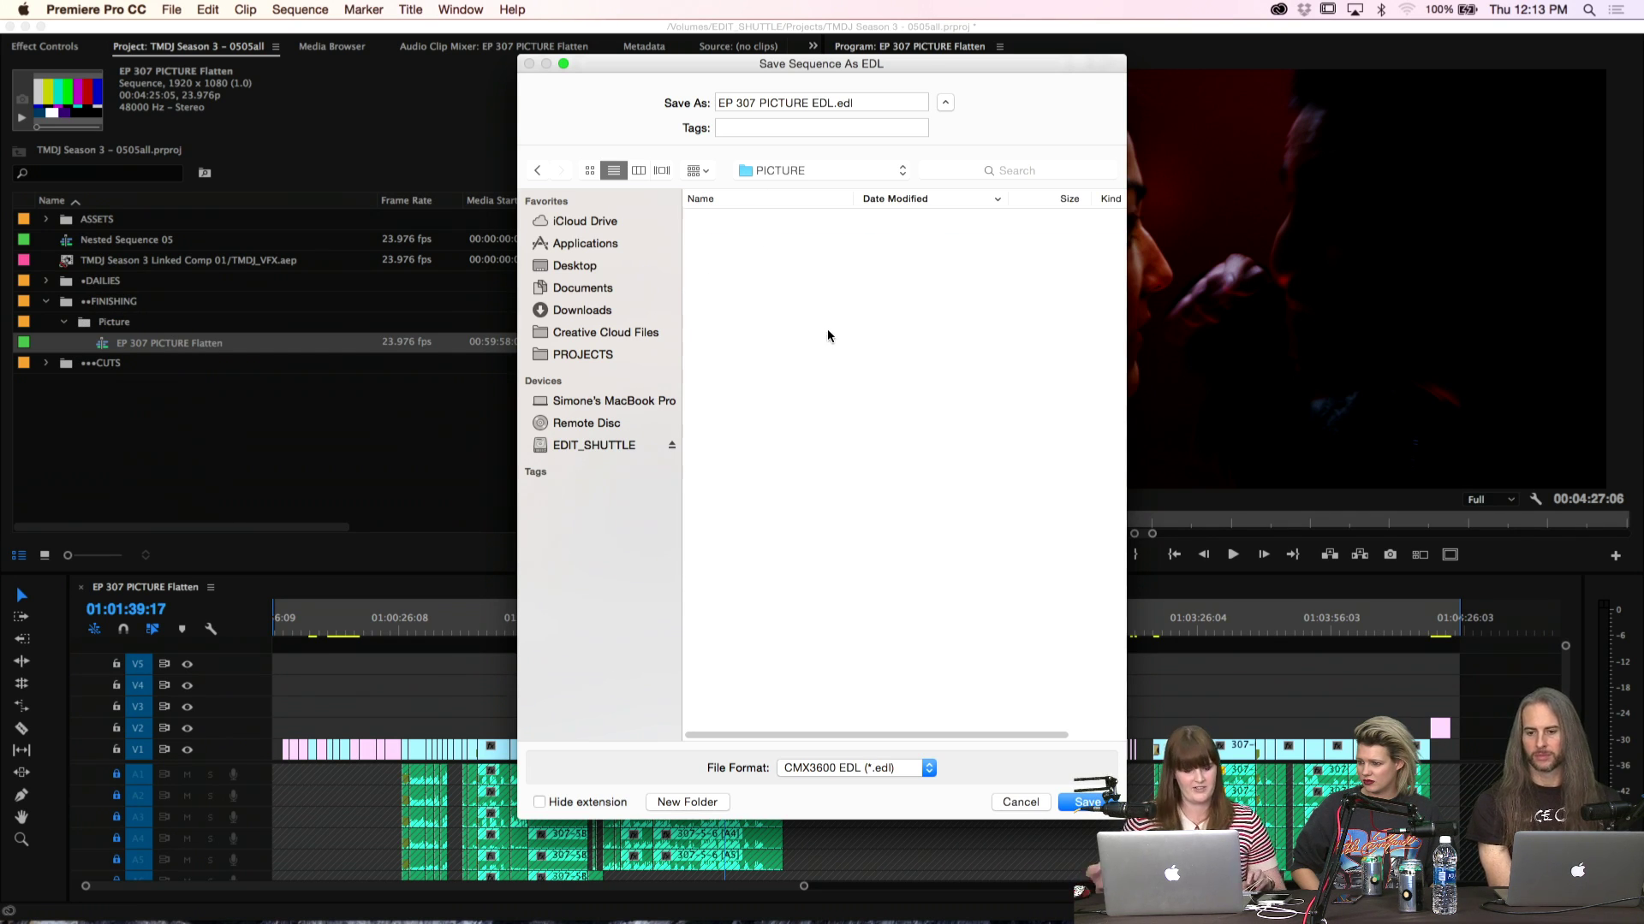
Create a subfolder named EDL inside PICTURE and save EP 307 PICTURE EDL.edl there in CMX3600 format
key(super+shift+n)
text(EDL)
key(Return)
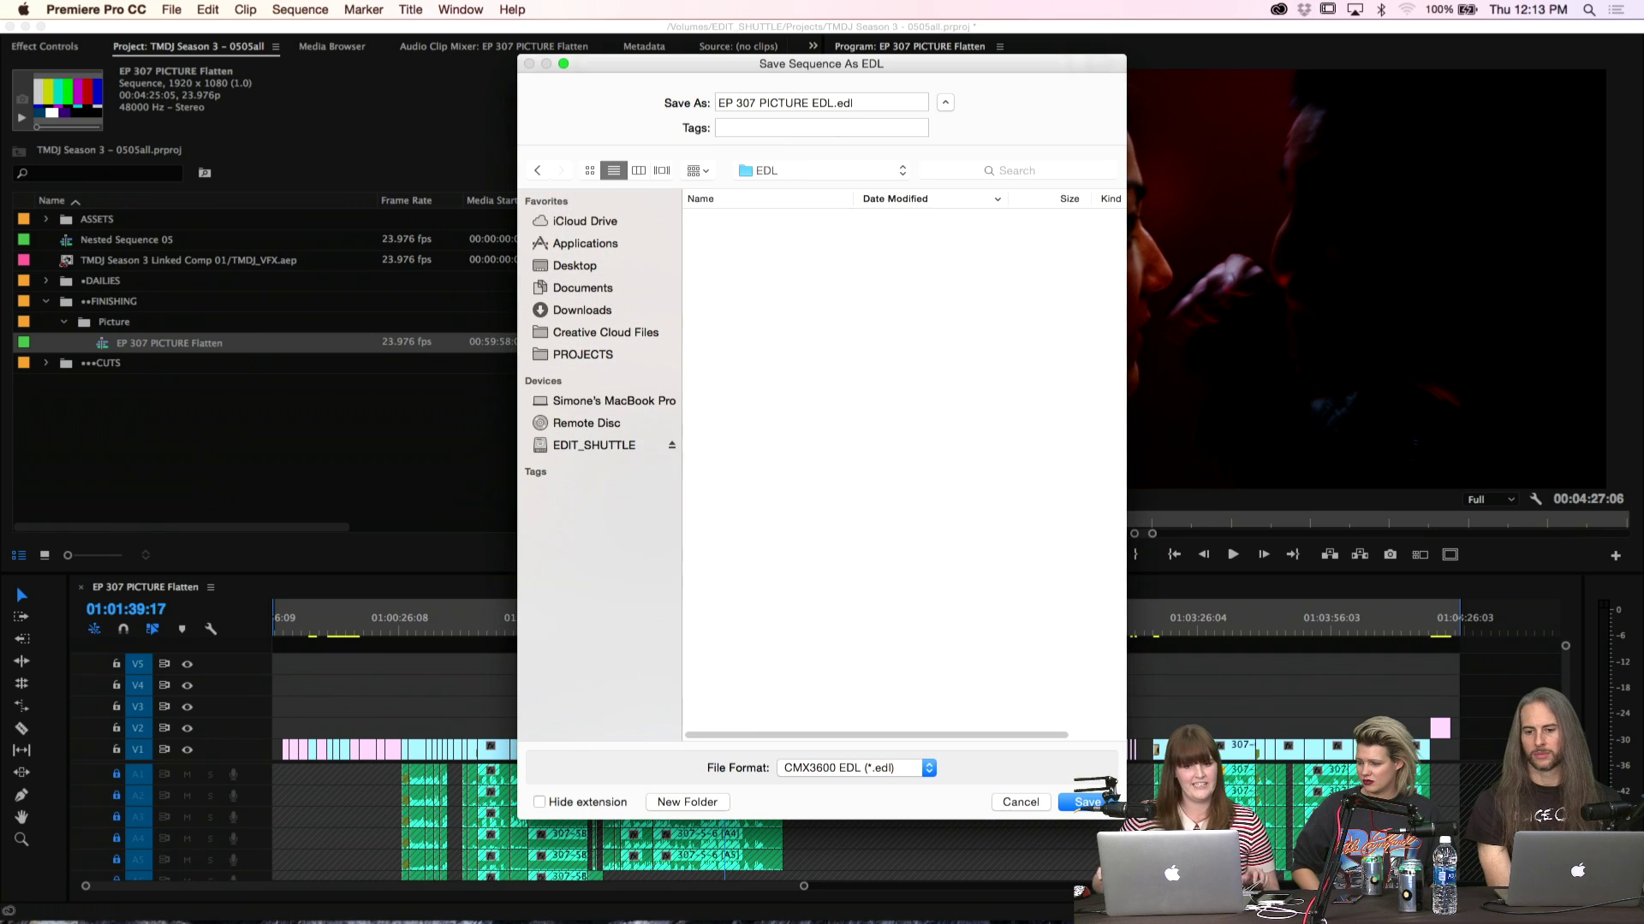
key(Return)
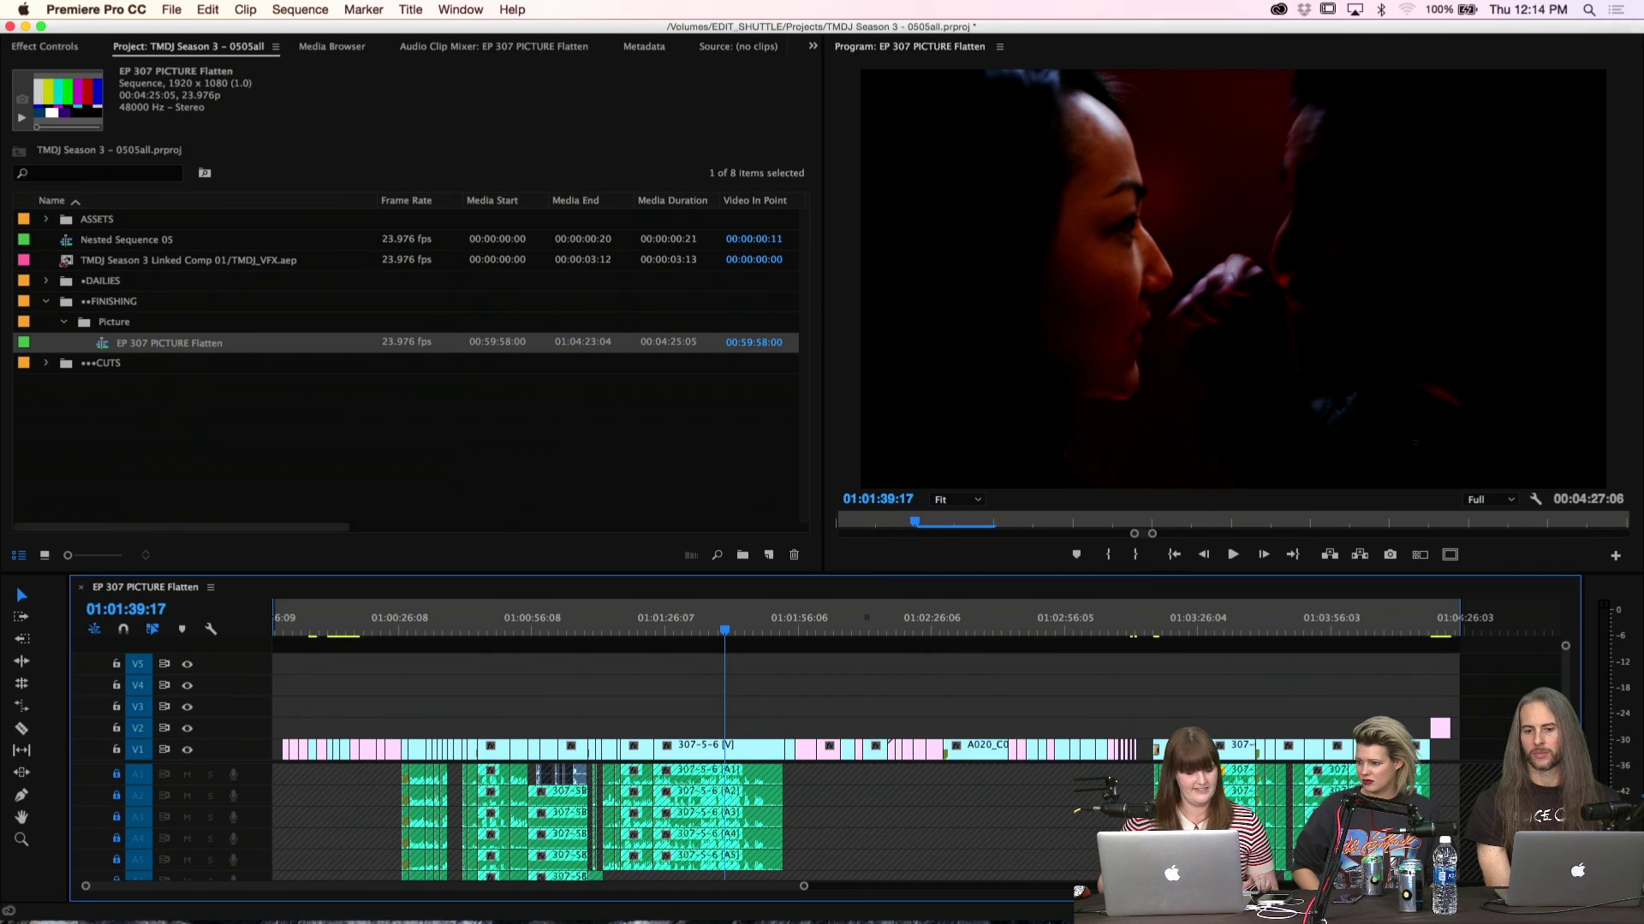
Switch to Finder and locate EP 307 PICTURE EDL.edl on EDIT_SHUTTLE under FINISH, PICTURE, EDL in a new window
key(super+Tab)
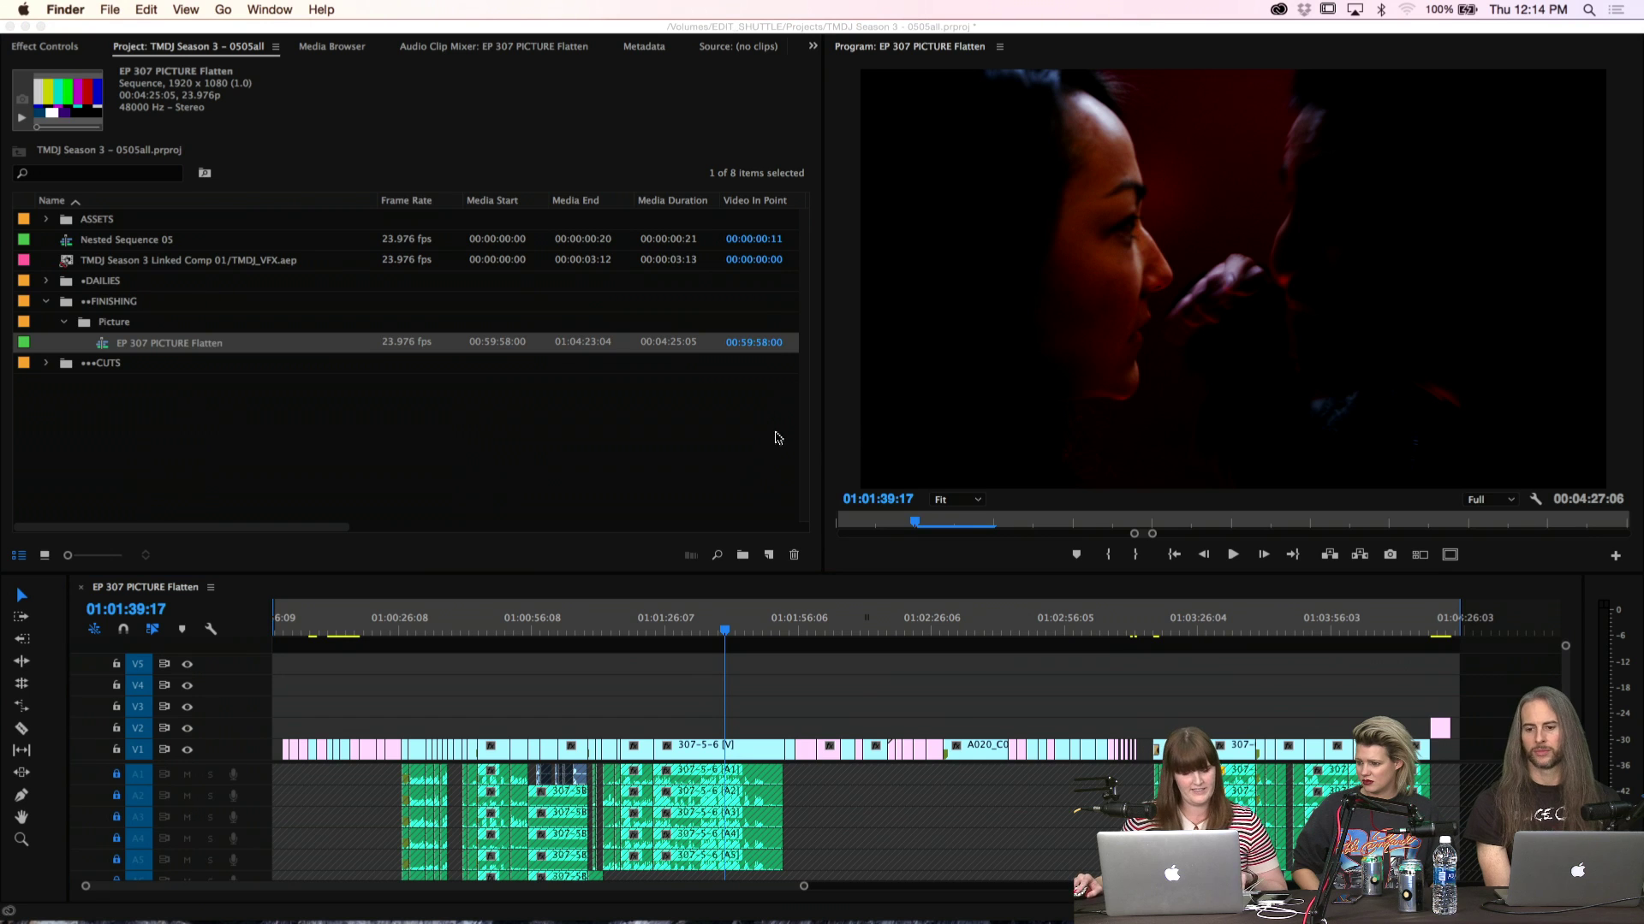
key(super+n)
drag(189, 166, 462, 285)
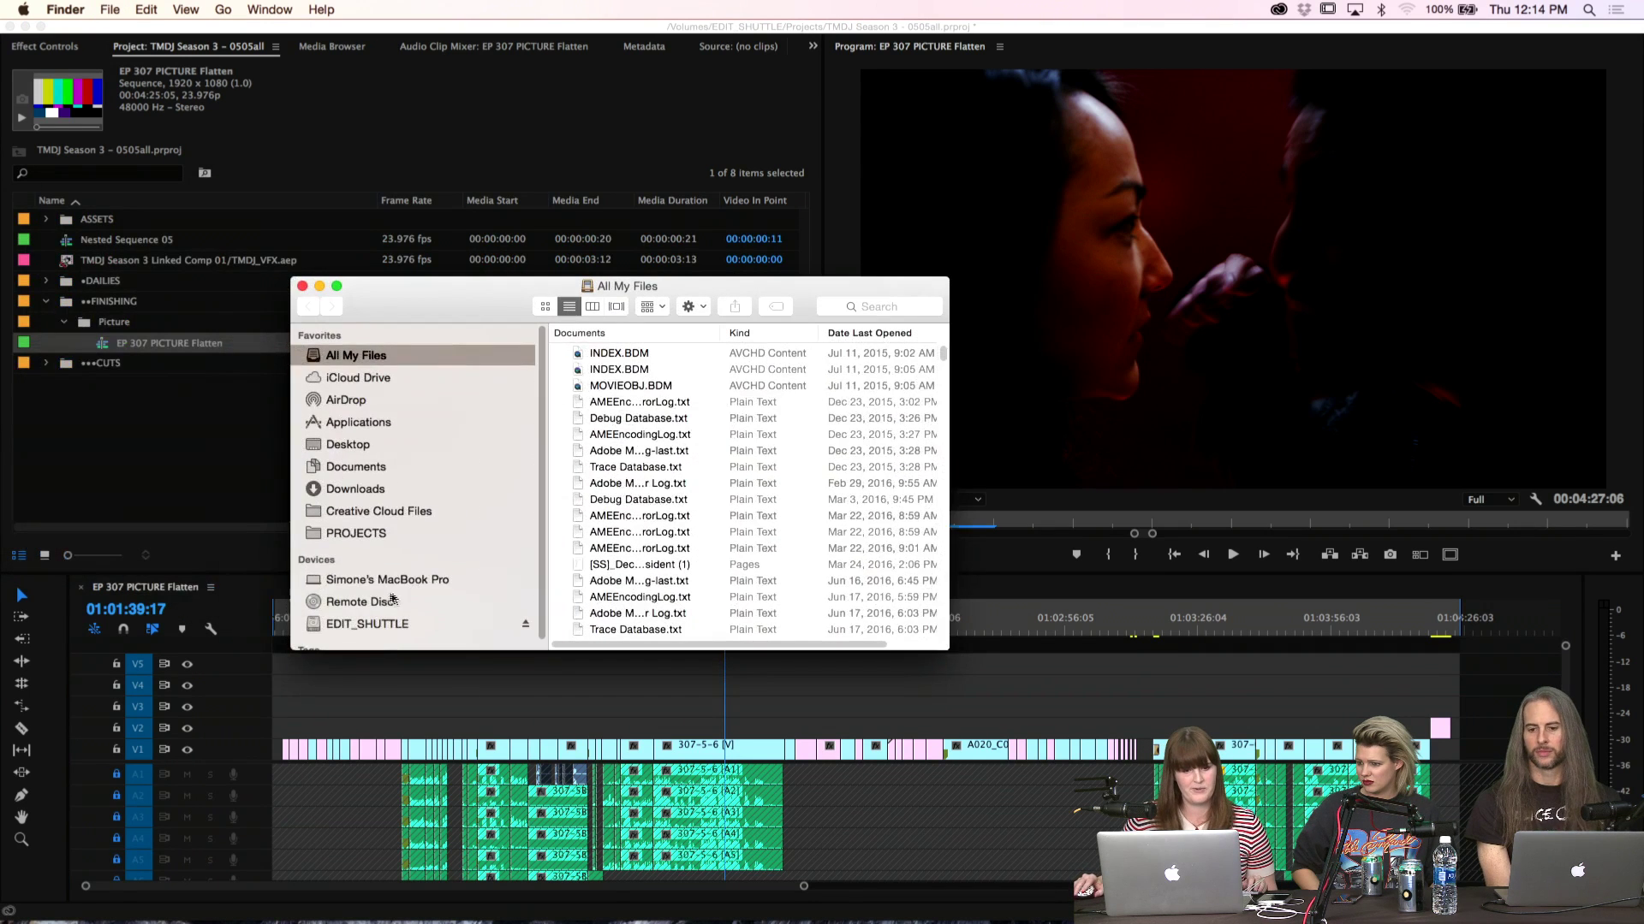
click(381, 632)
click(657, 378)
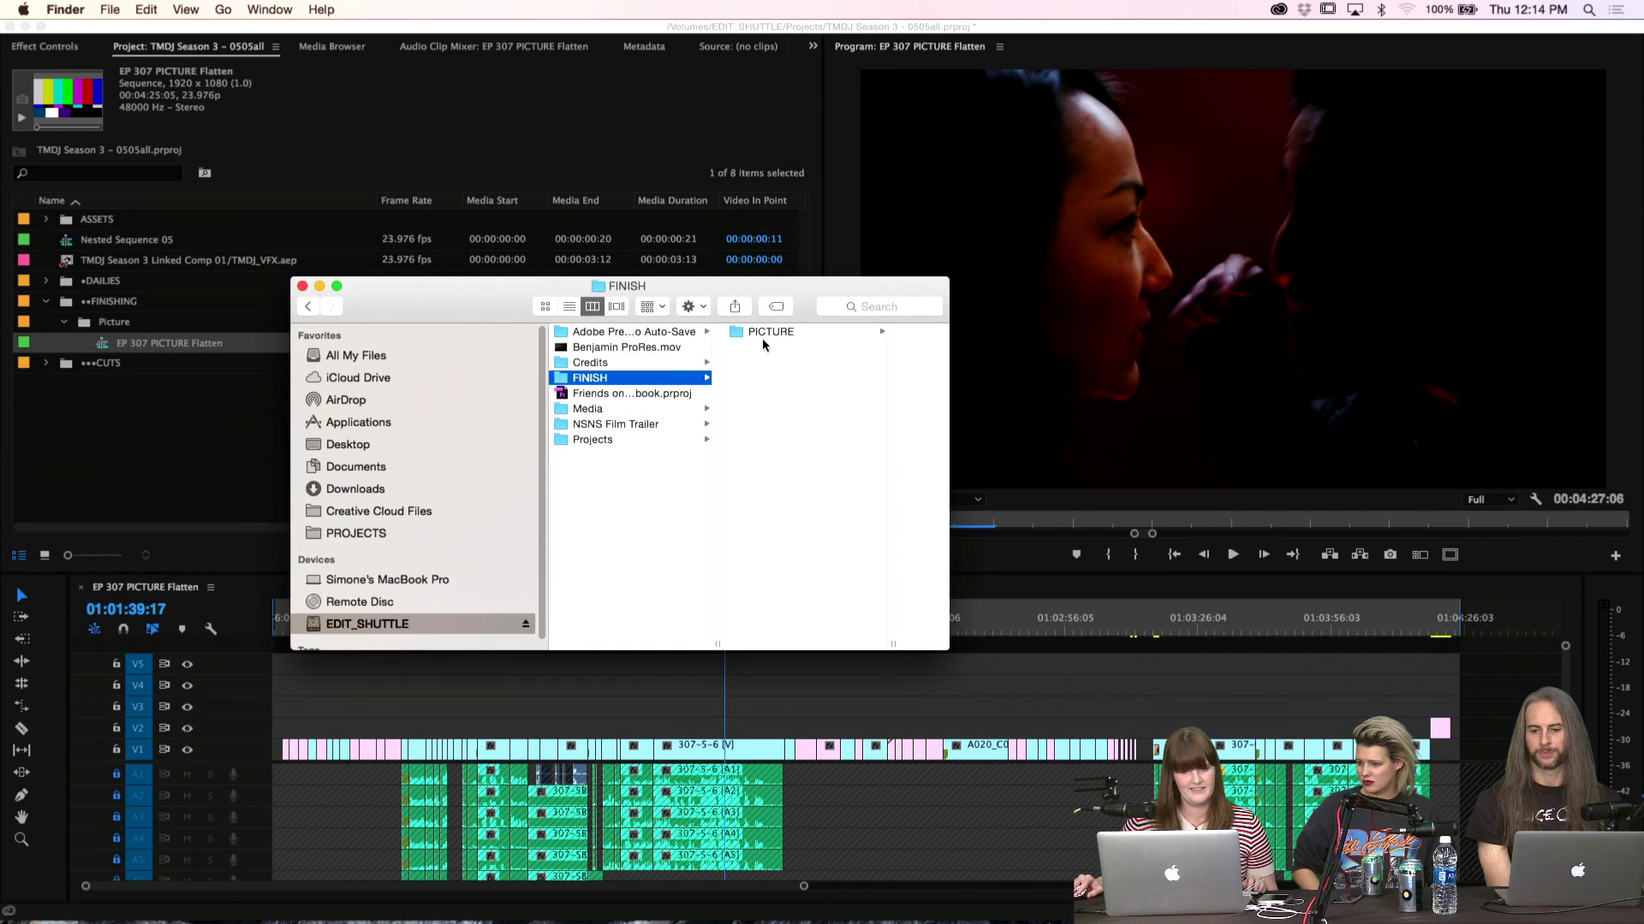
click(763, 337)
click(886, 333)
click(880, 334)
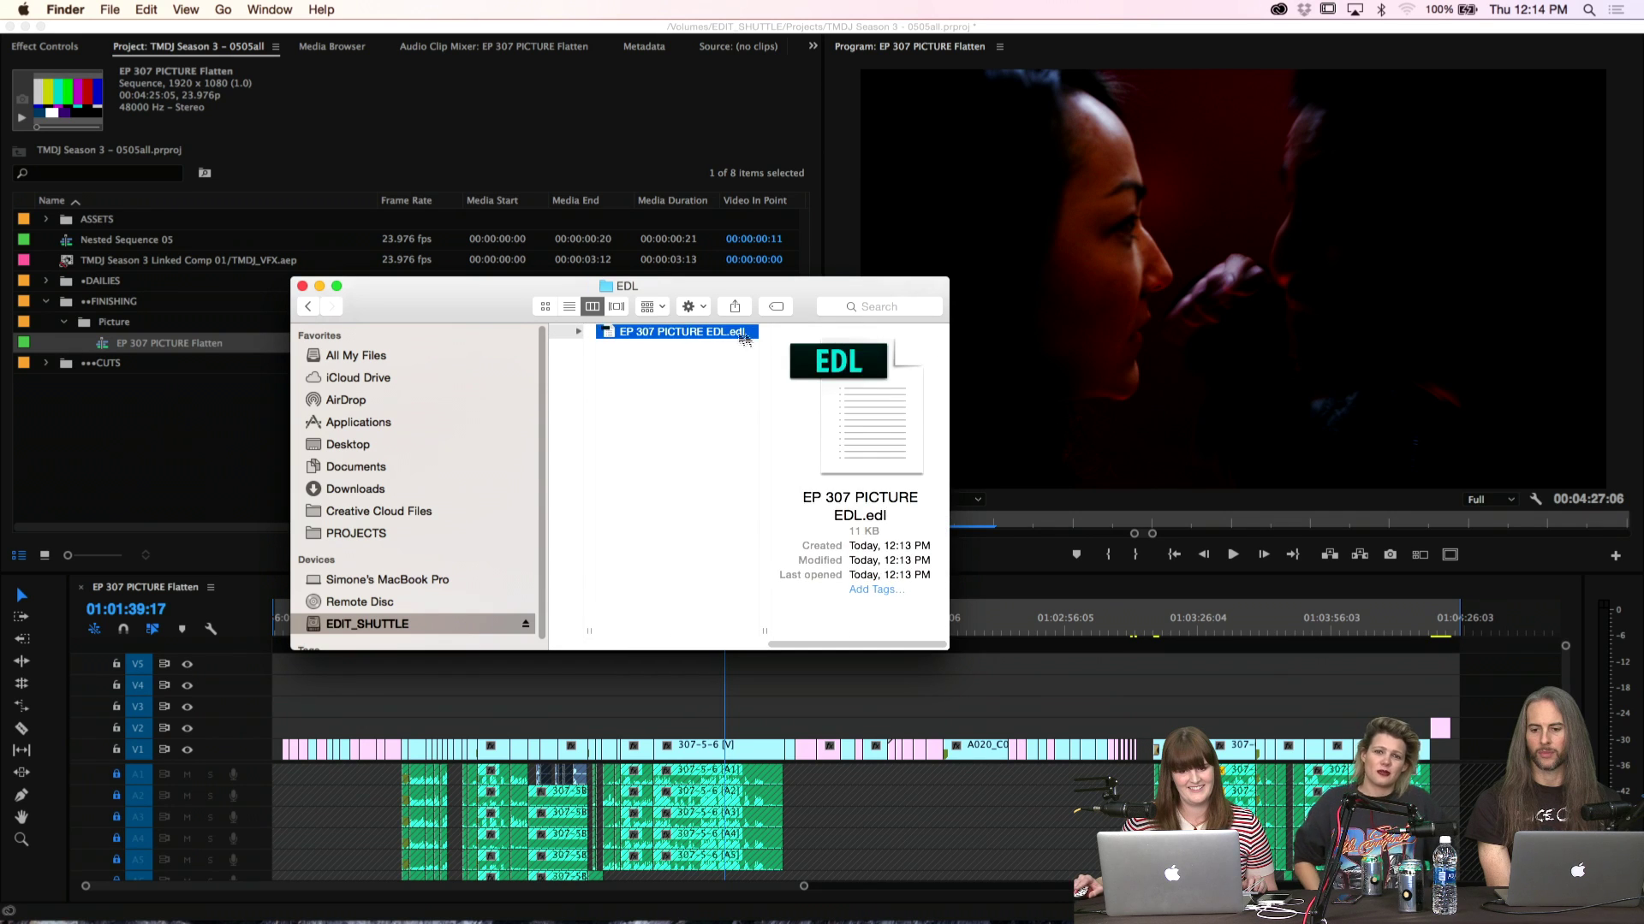
Open EP 307 PICTURE EDL.edl from the EDL folder in TextEdit
right_click(707, 332)
mouse_move(959, 352)
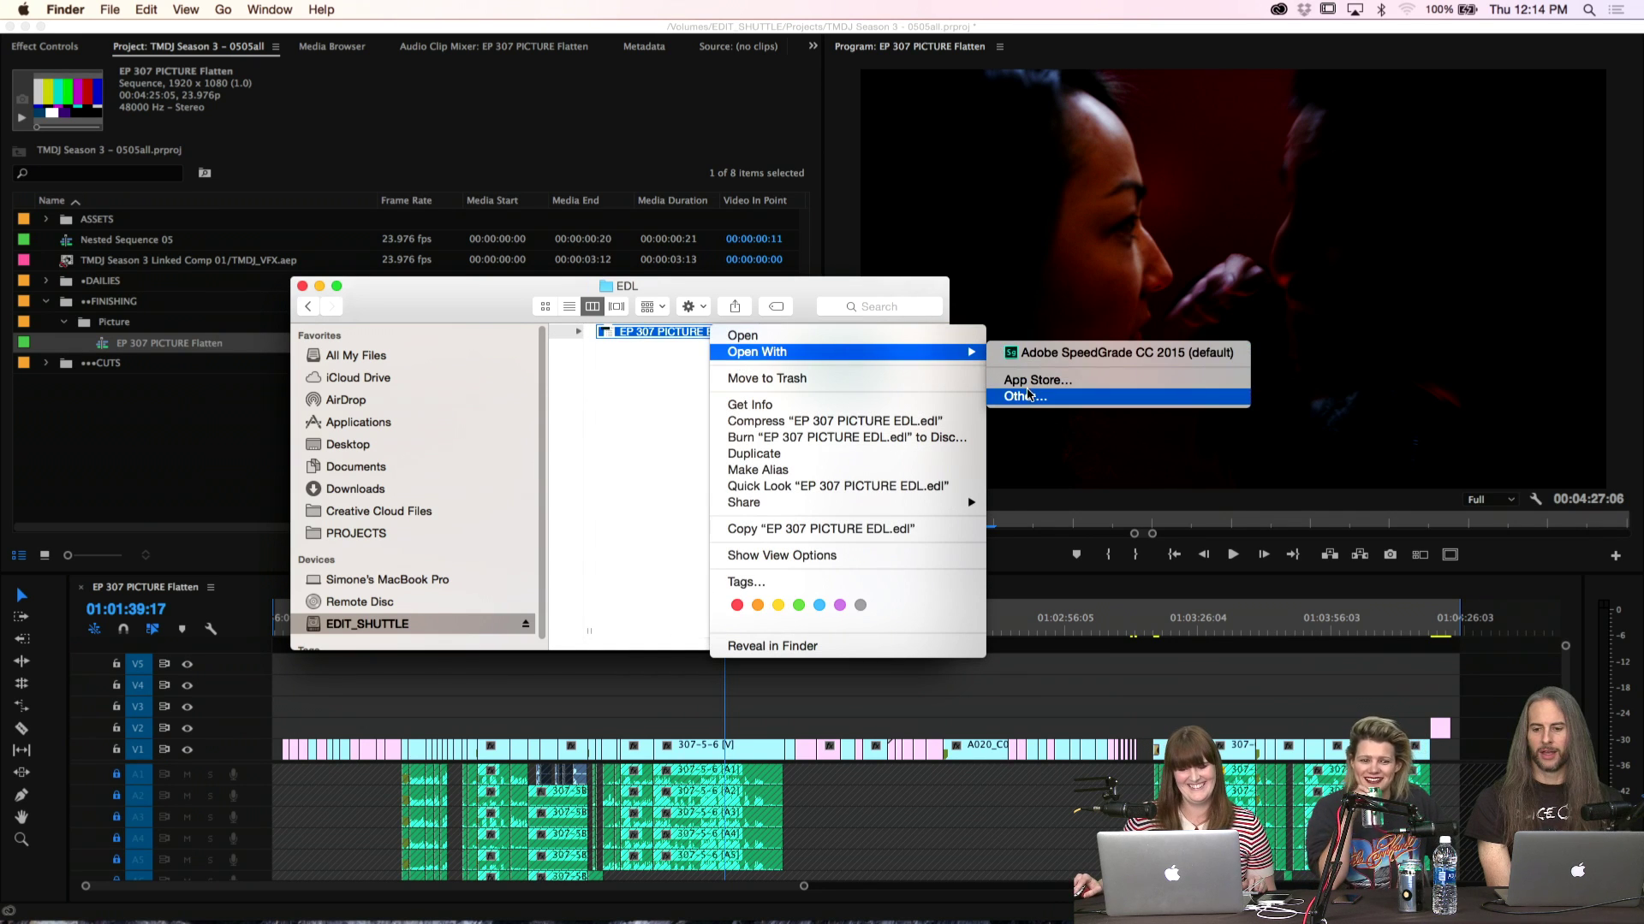
click(1029, 396)
scroll(725, 360, down, 15)
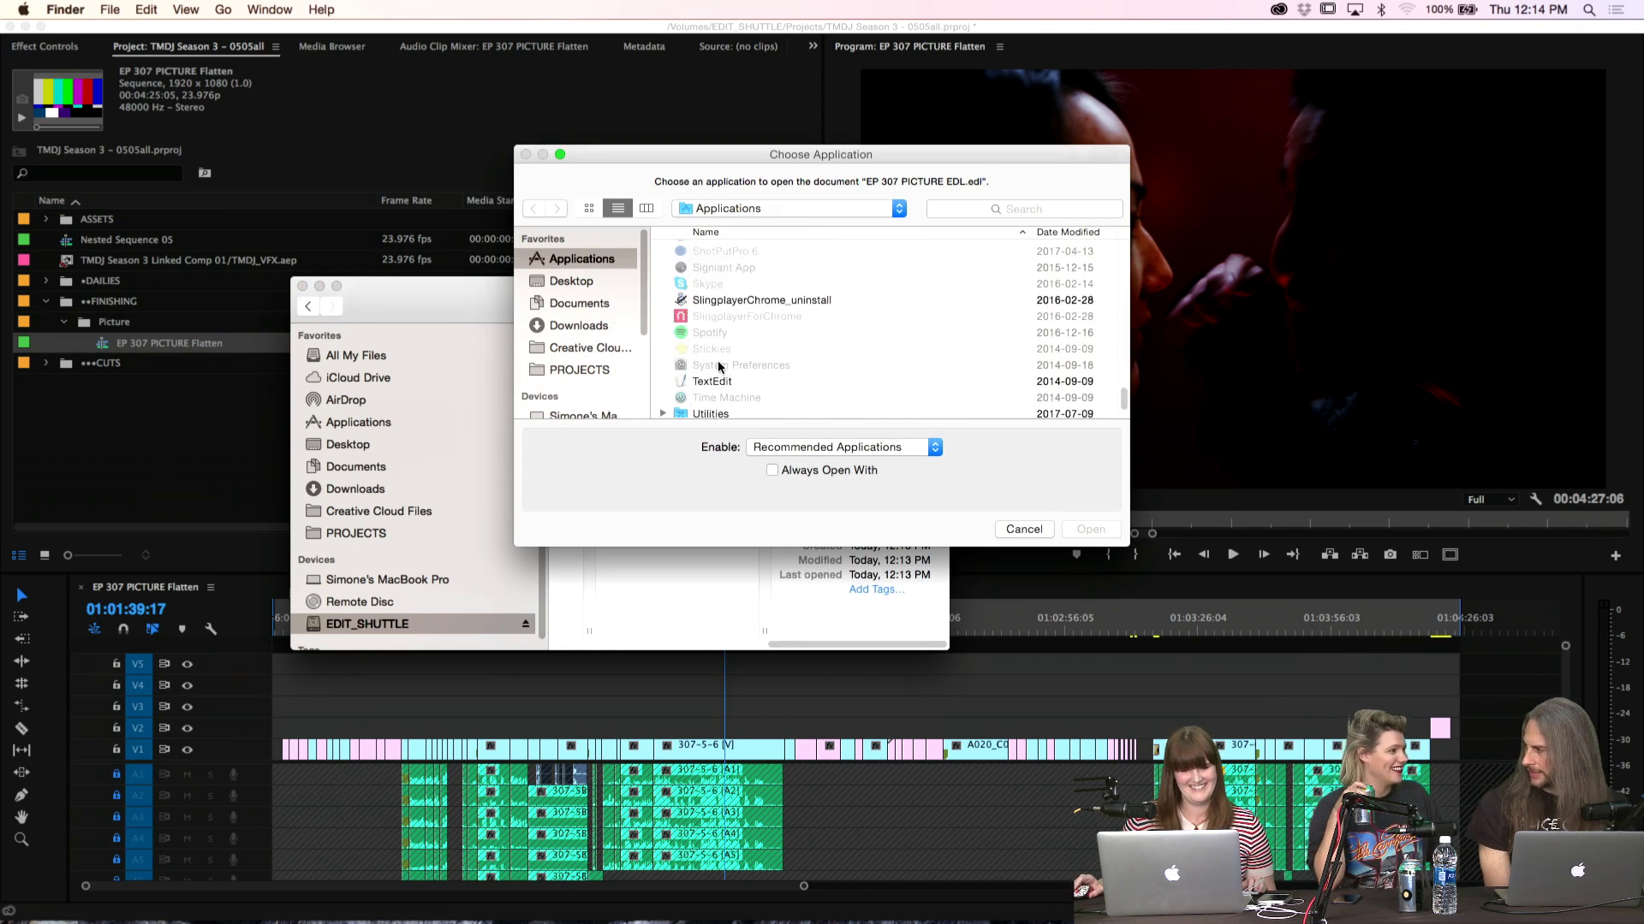
double_click(727, 345)
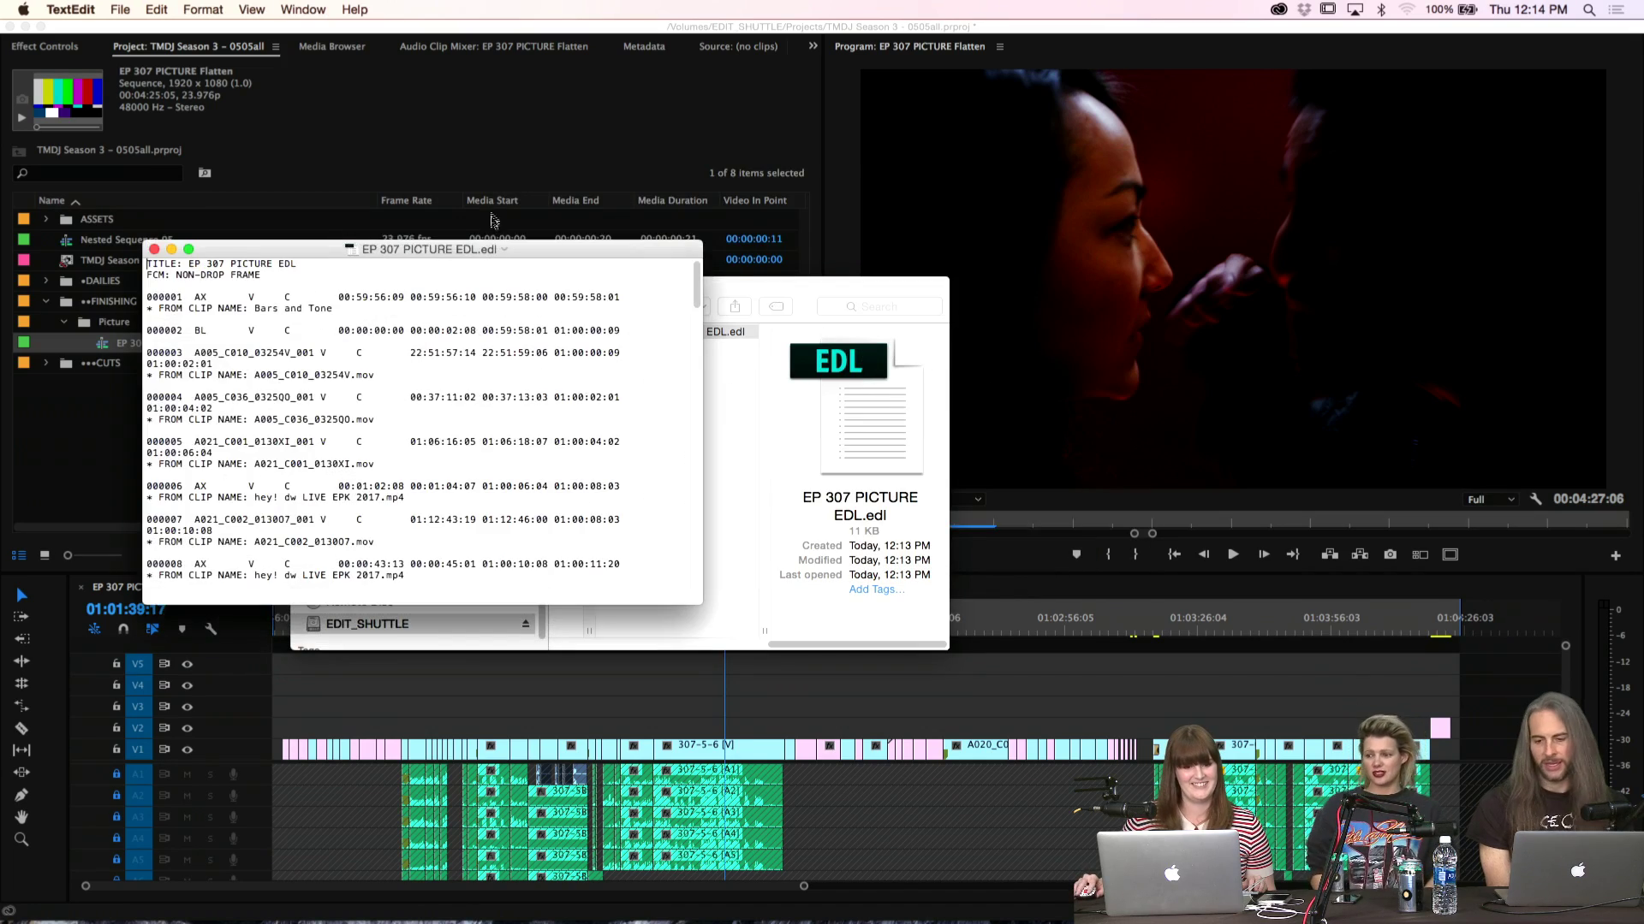
Enlarge the EDL document's window and text, and review its listed events, clip names and timecodes toward the end of the file
drag(505, 259, 565, 41)
drag(760, 382, 1270, 882)
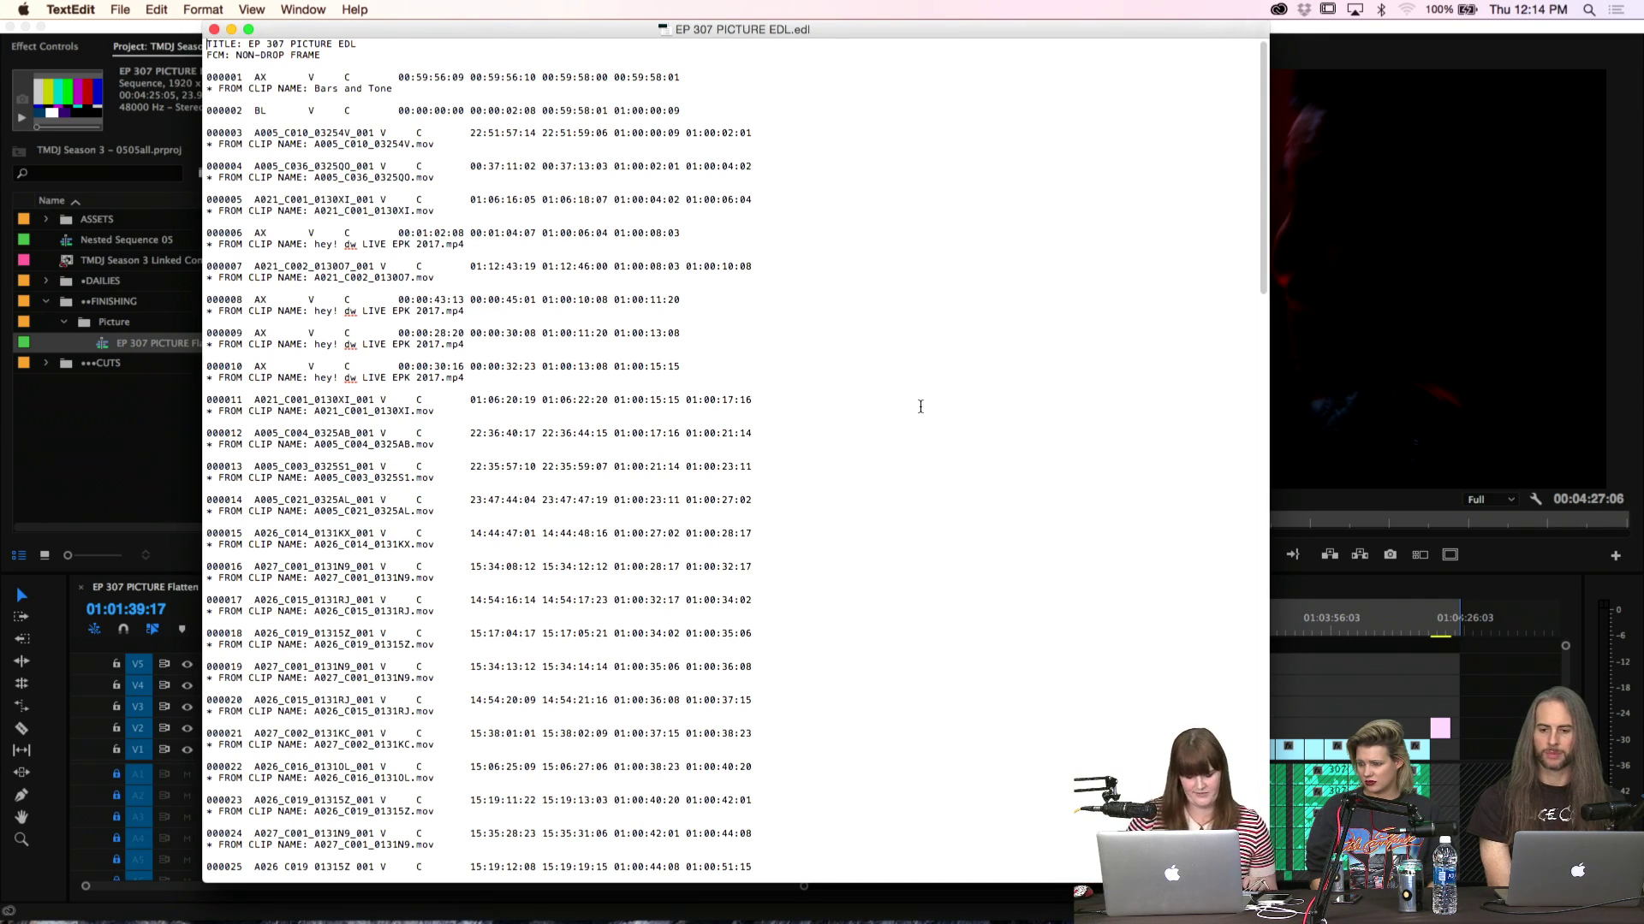
key(super+plus)
key(super+plus)
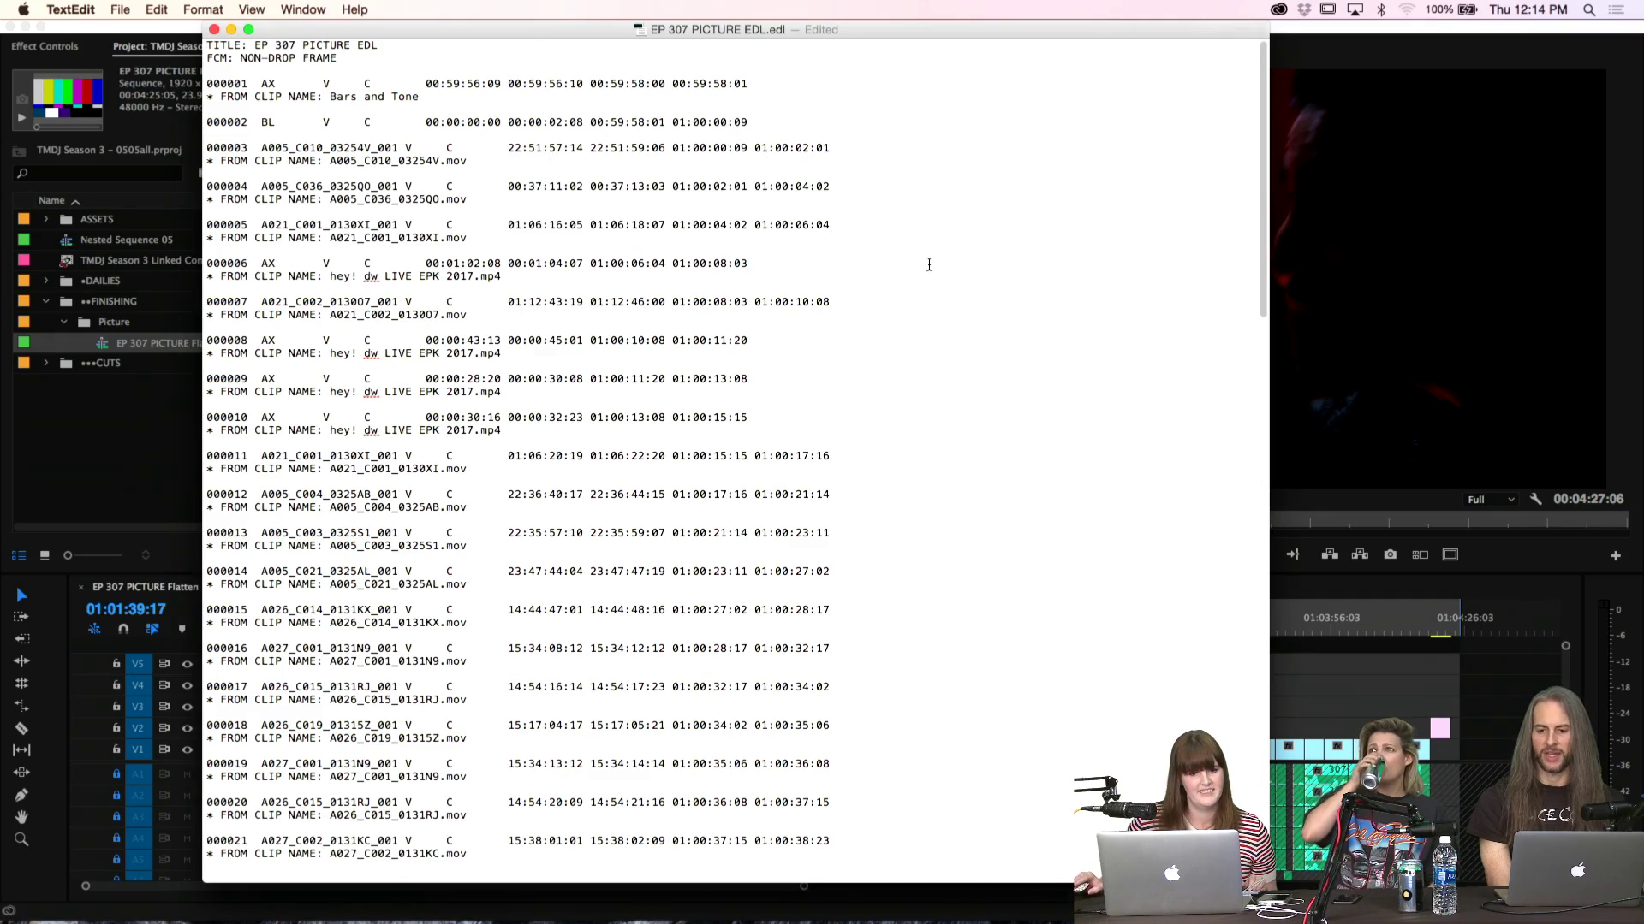
scroll(929, 265, down, 20)
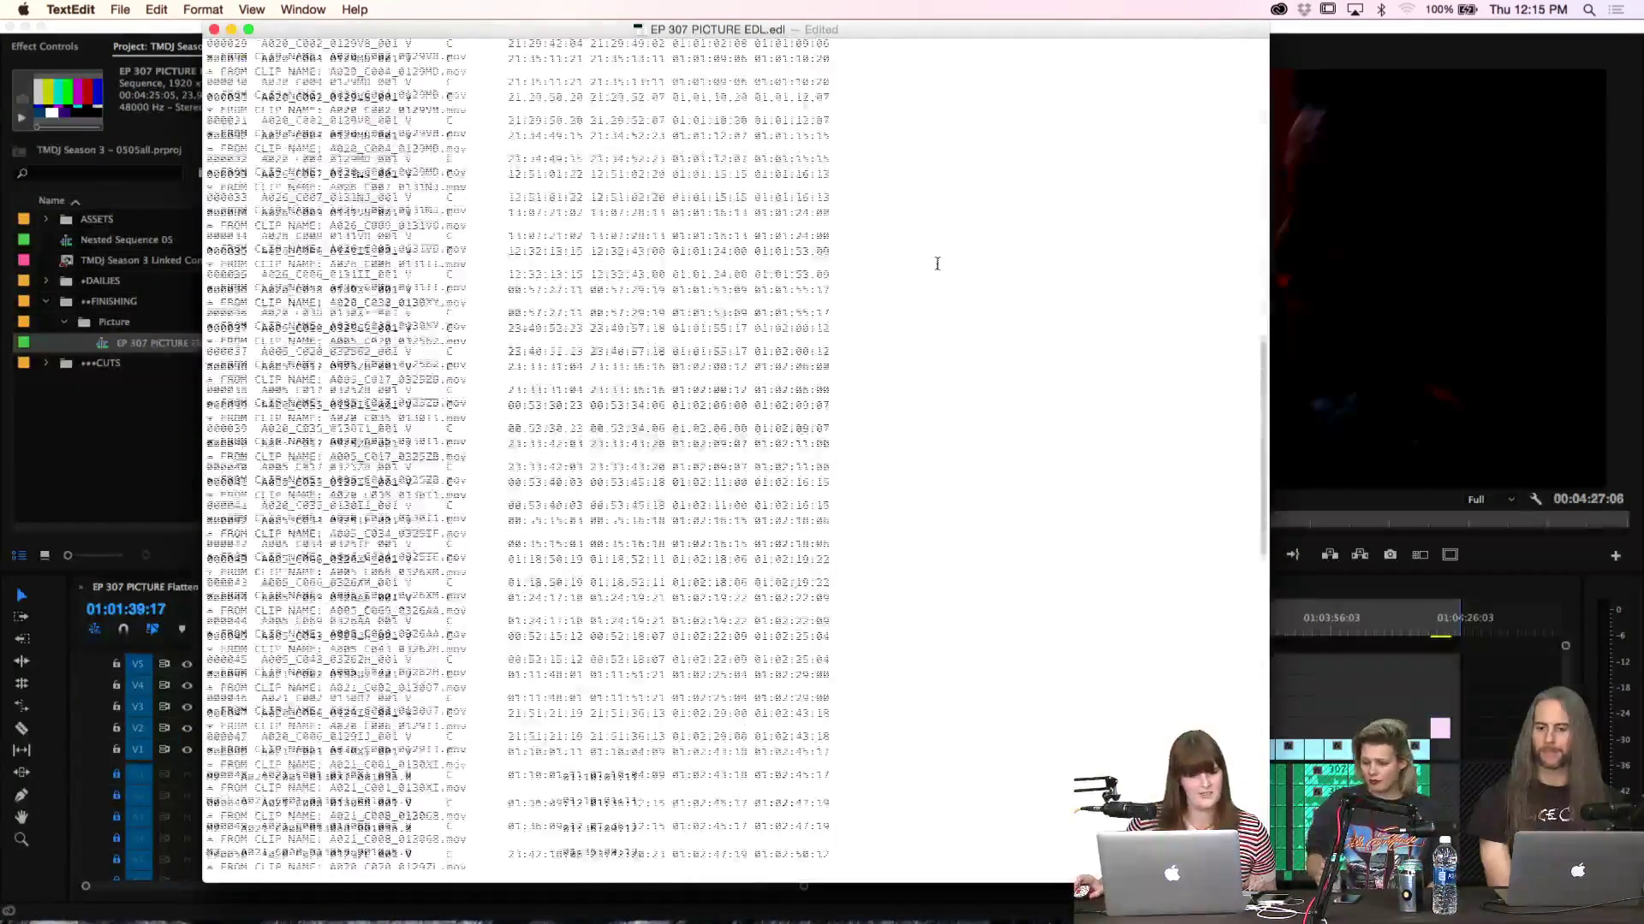
scroll(937, 264, down, 10)
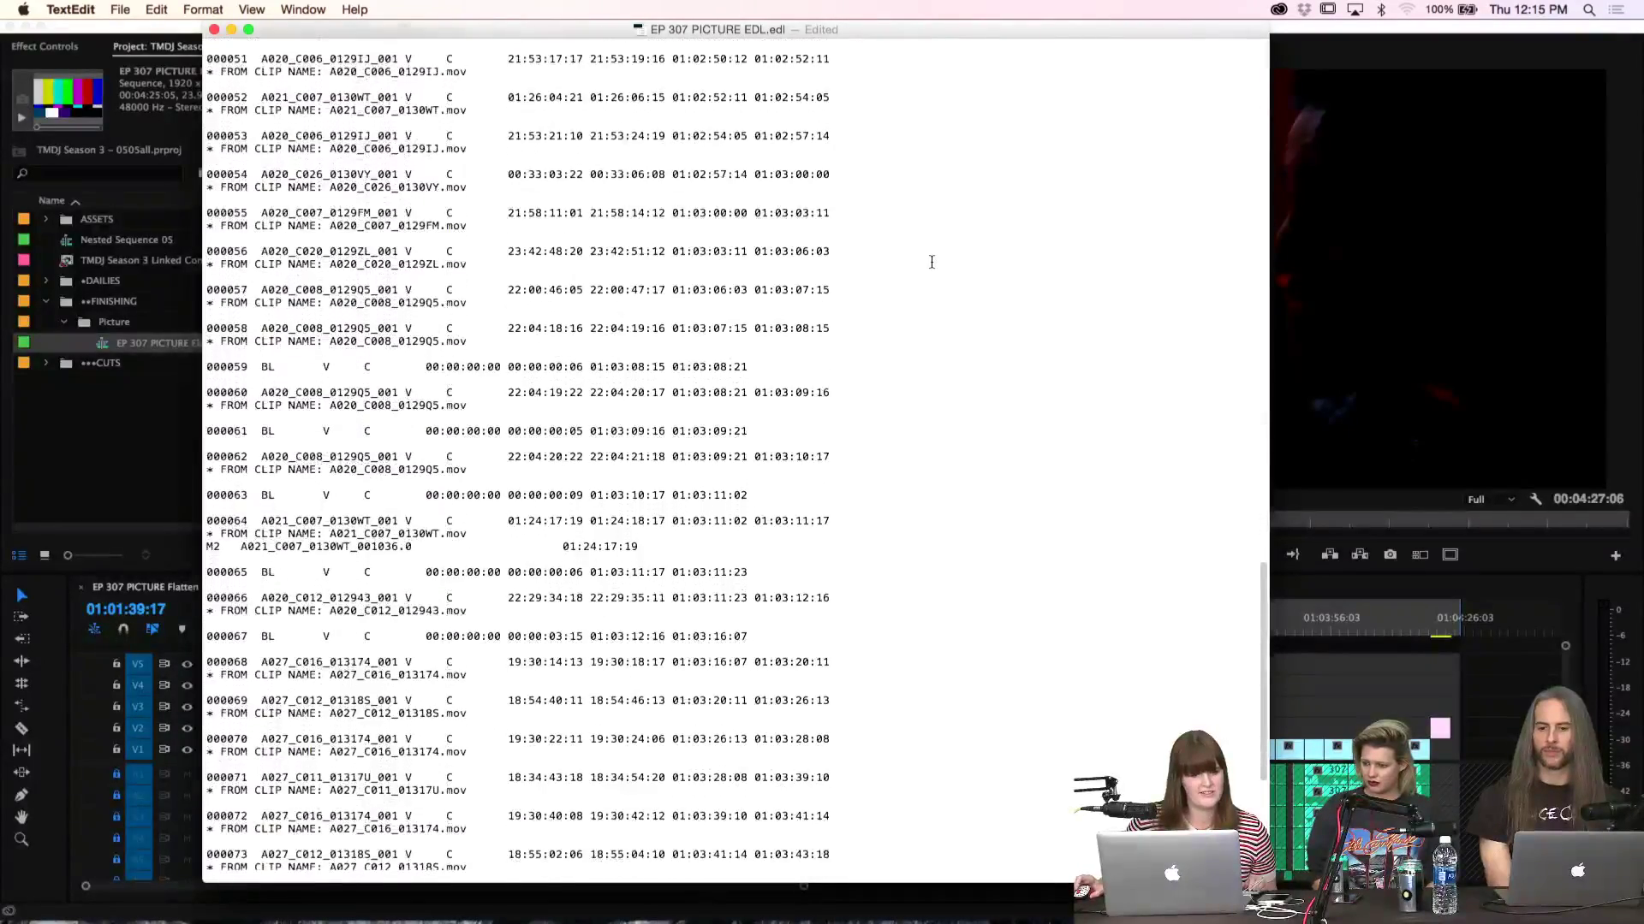
scroll(931, 262, down, 3)
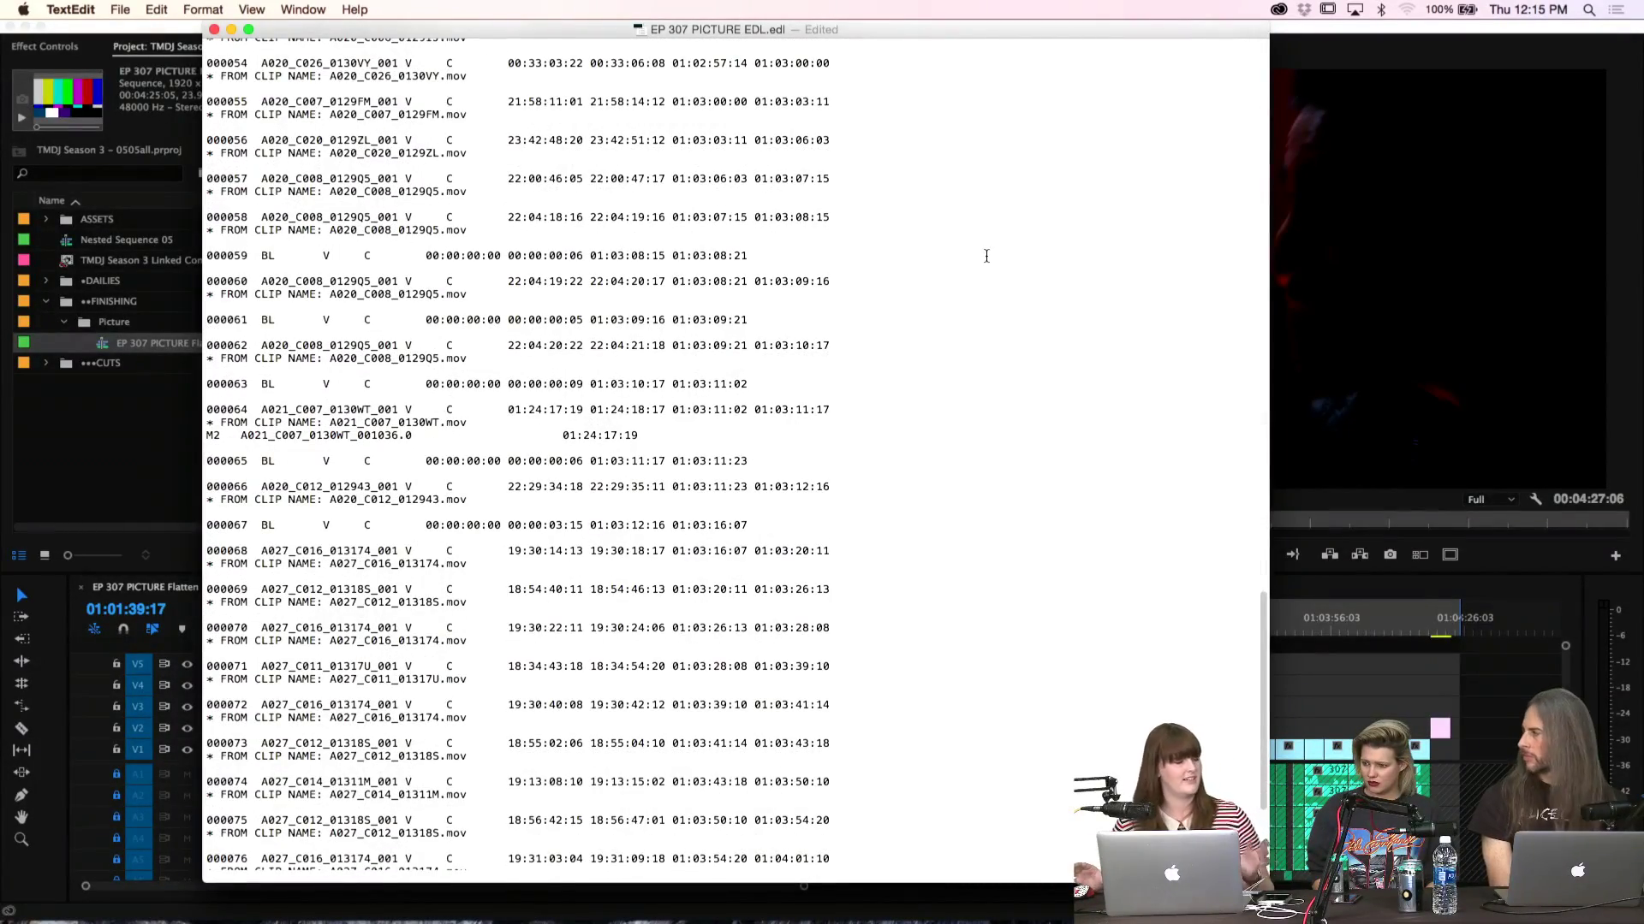
scroll(961, 323, down, 2)
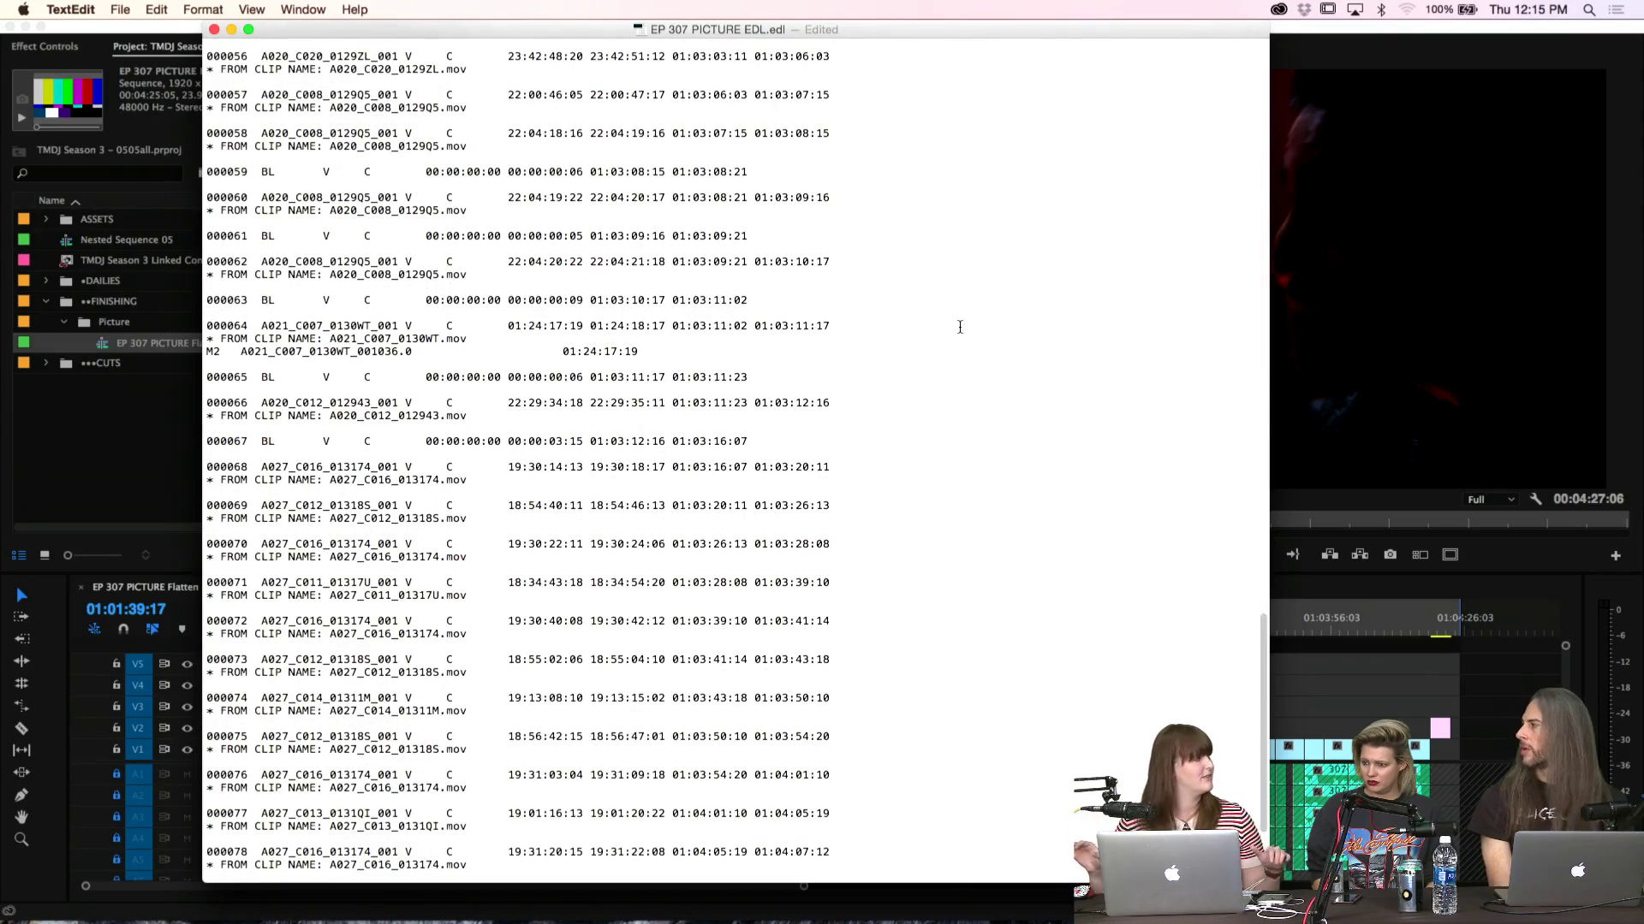
scroll(997, 479, down, 3)
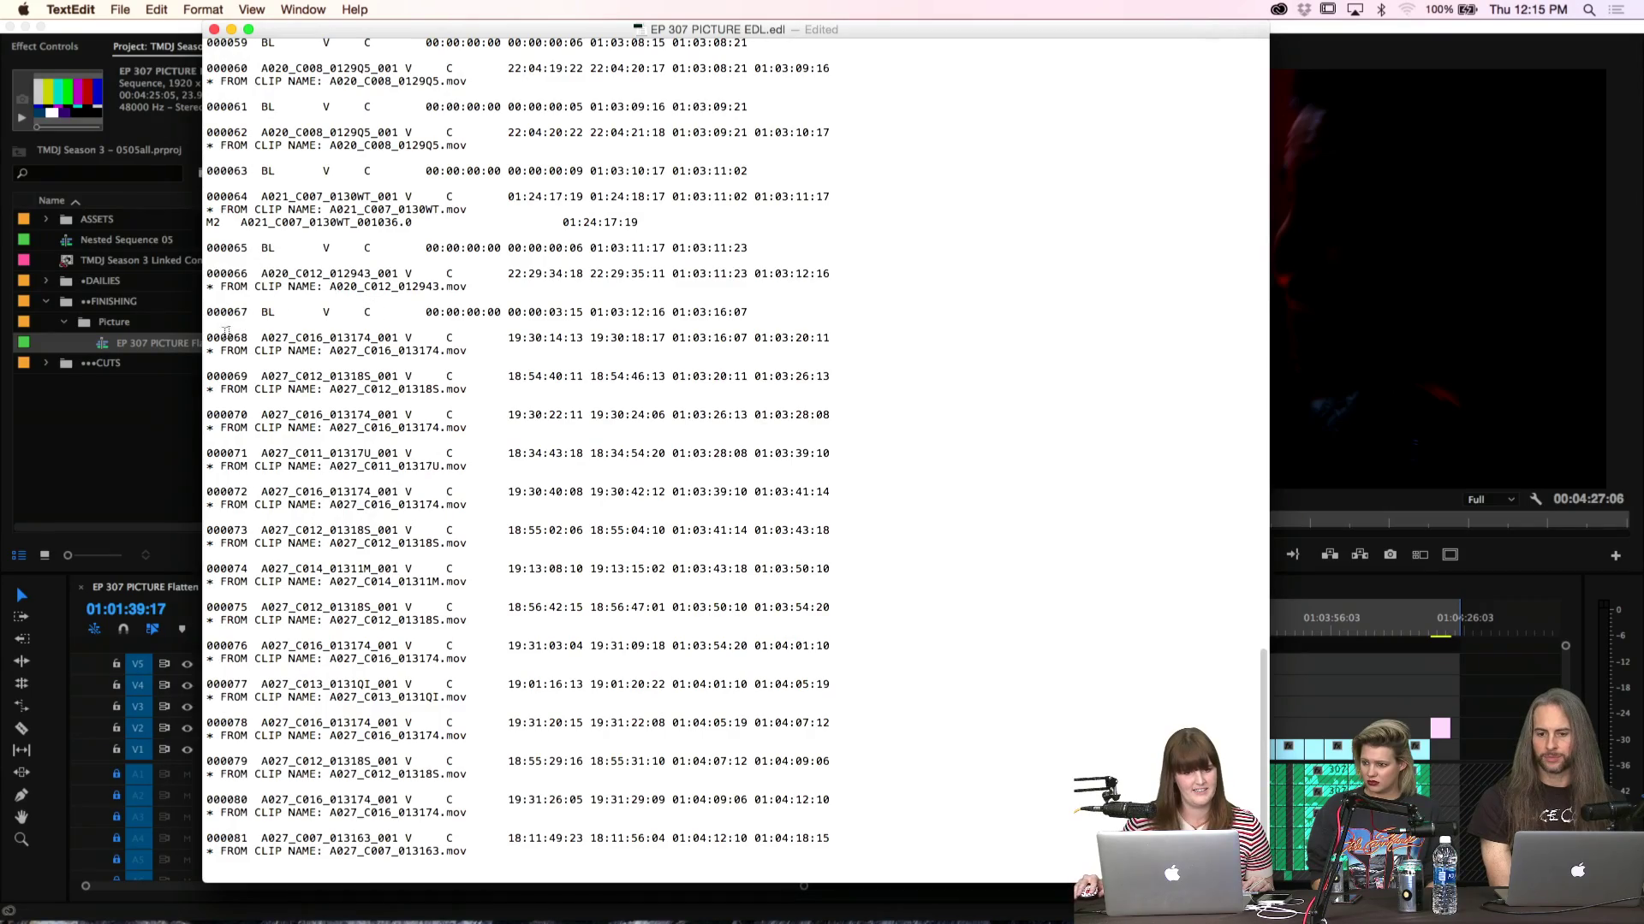
Return to the start of EP 307 PICTURE EDL.edl, save the document and close it
scroll(1053, 509, up, 20)
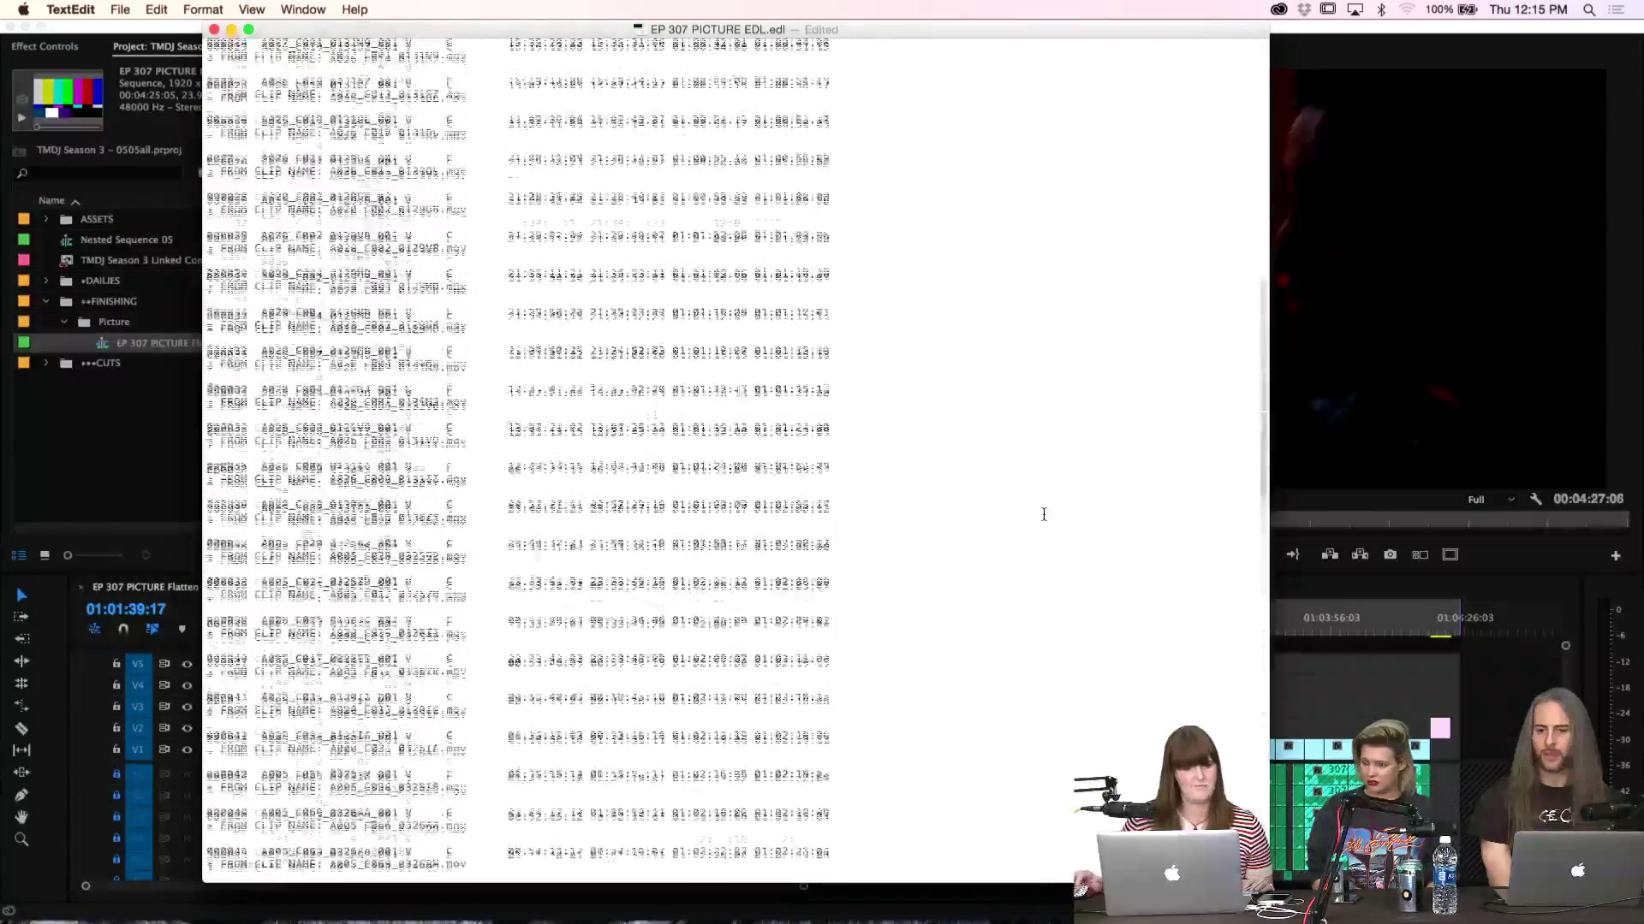
key(super+s)
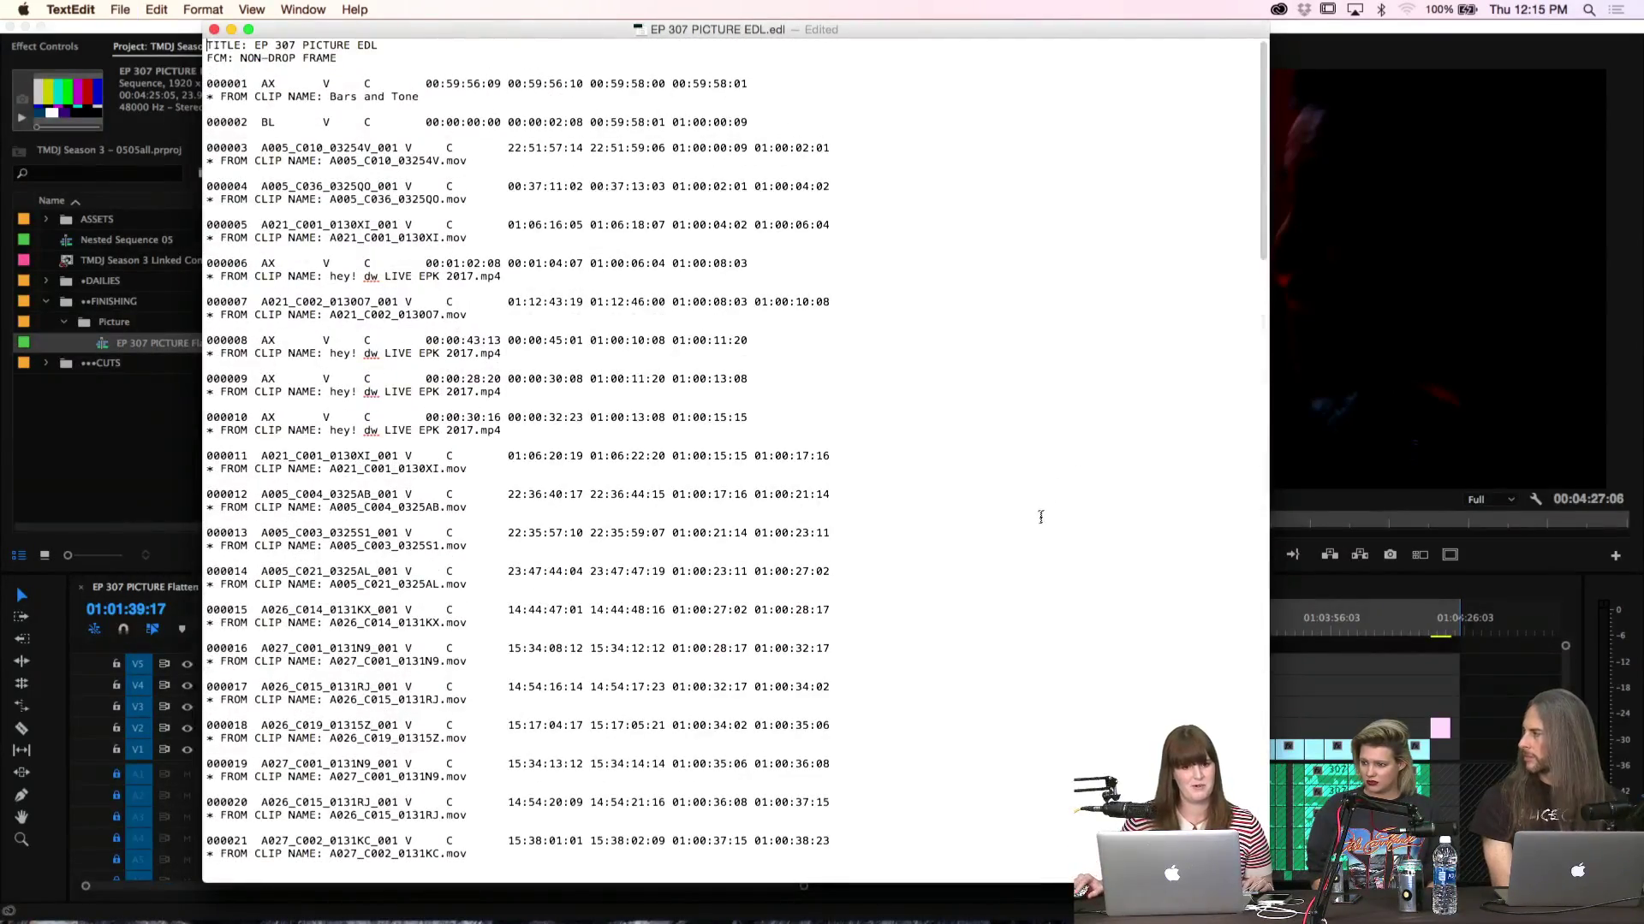
key(super+w)
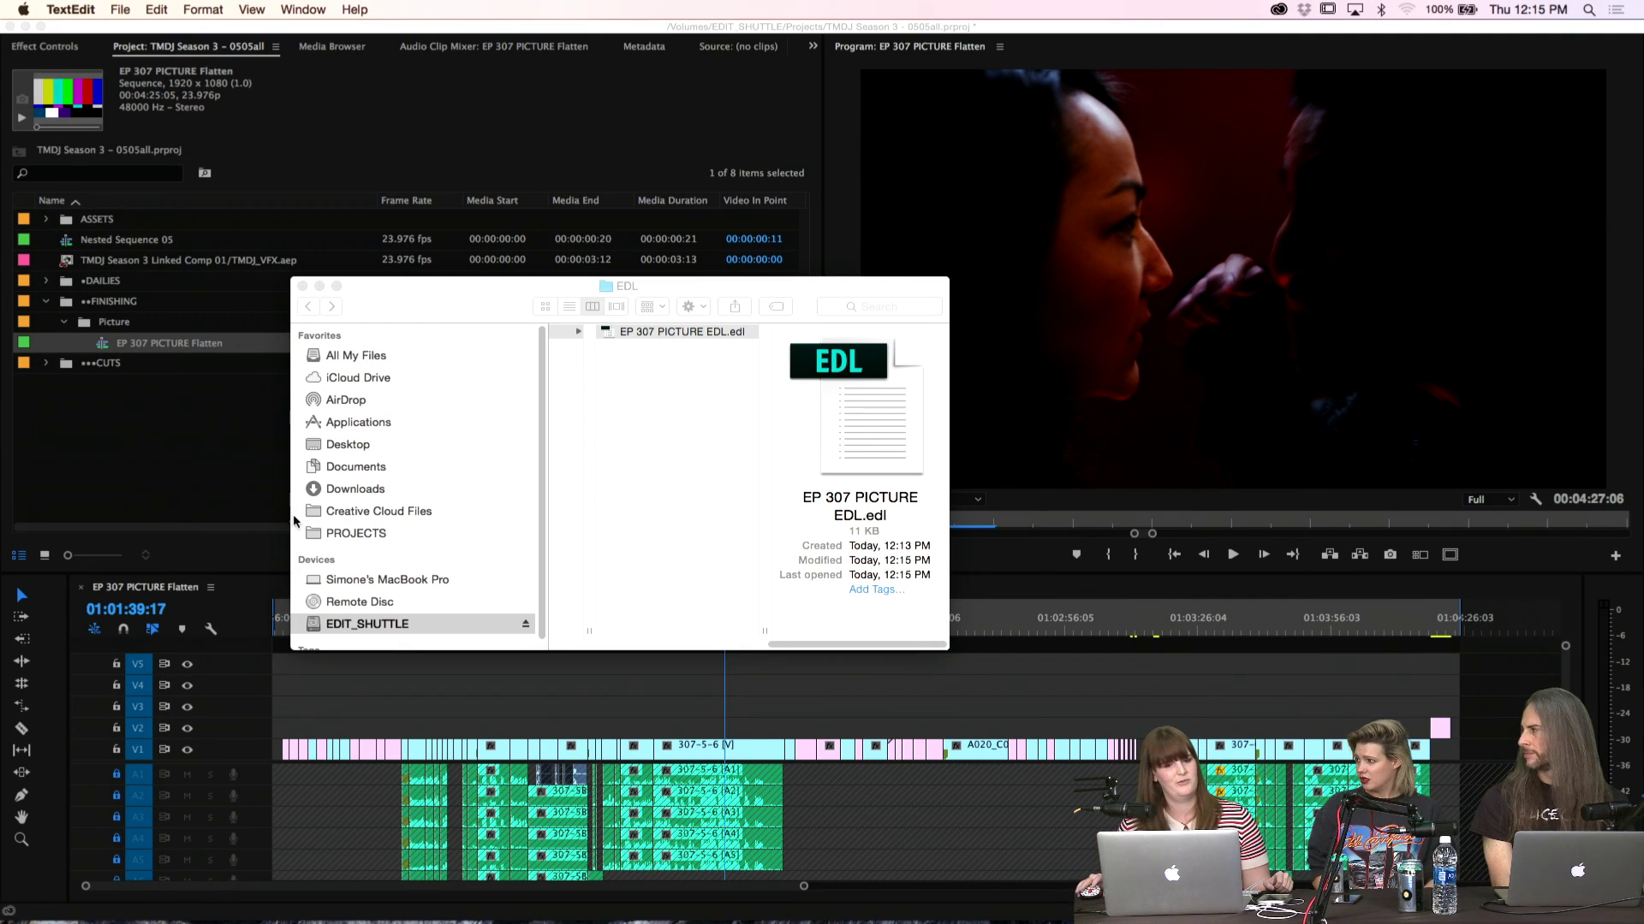
Switch back to Premiere Pro and start a Final Cut Pro XML export of the EP 307 PICTURE Flatten sequence
click(282, 485)
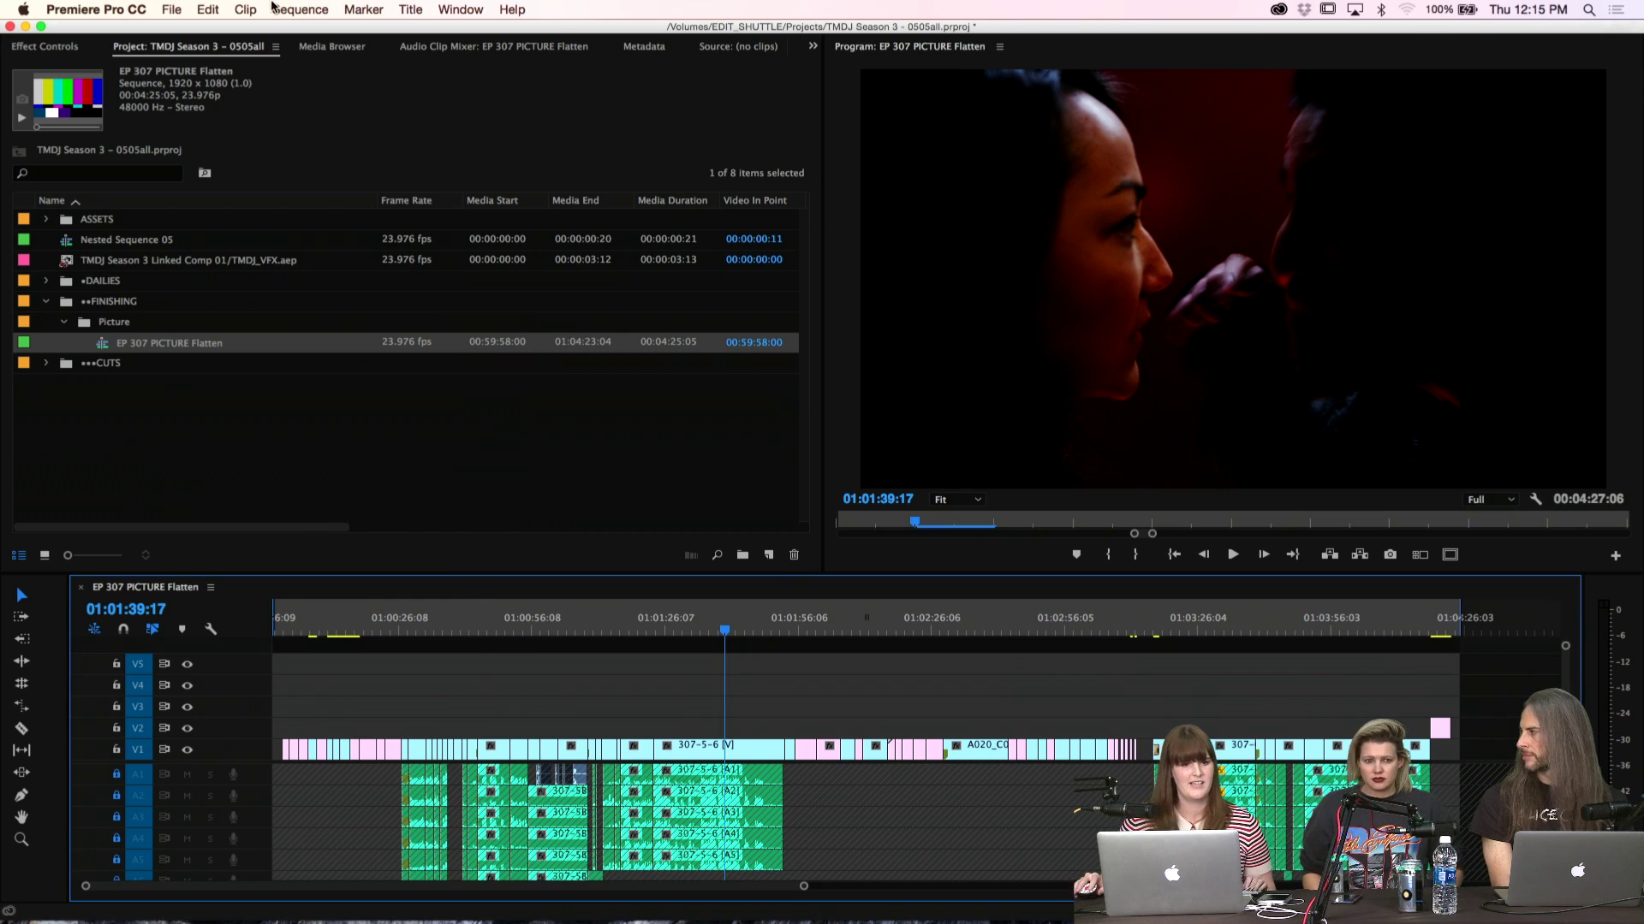
click(184, 8)
mouse_move(291, 438)
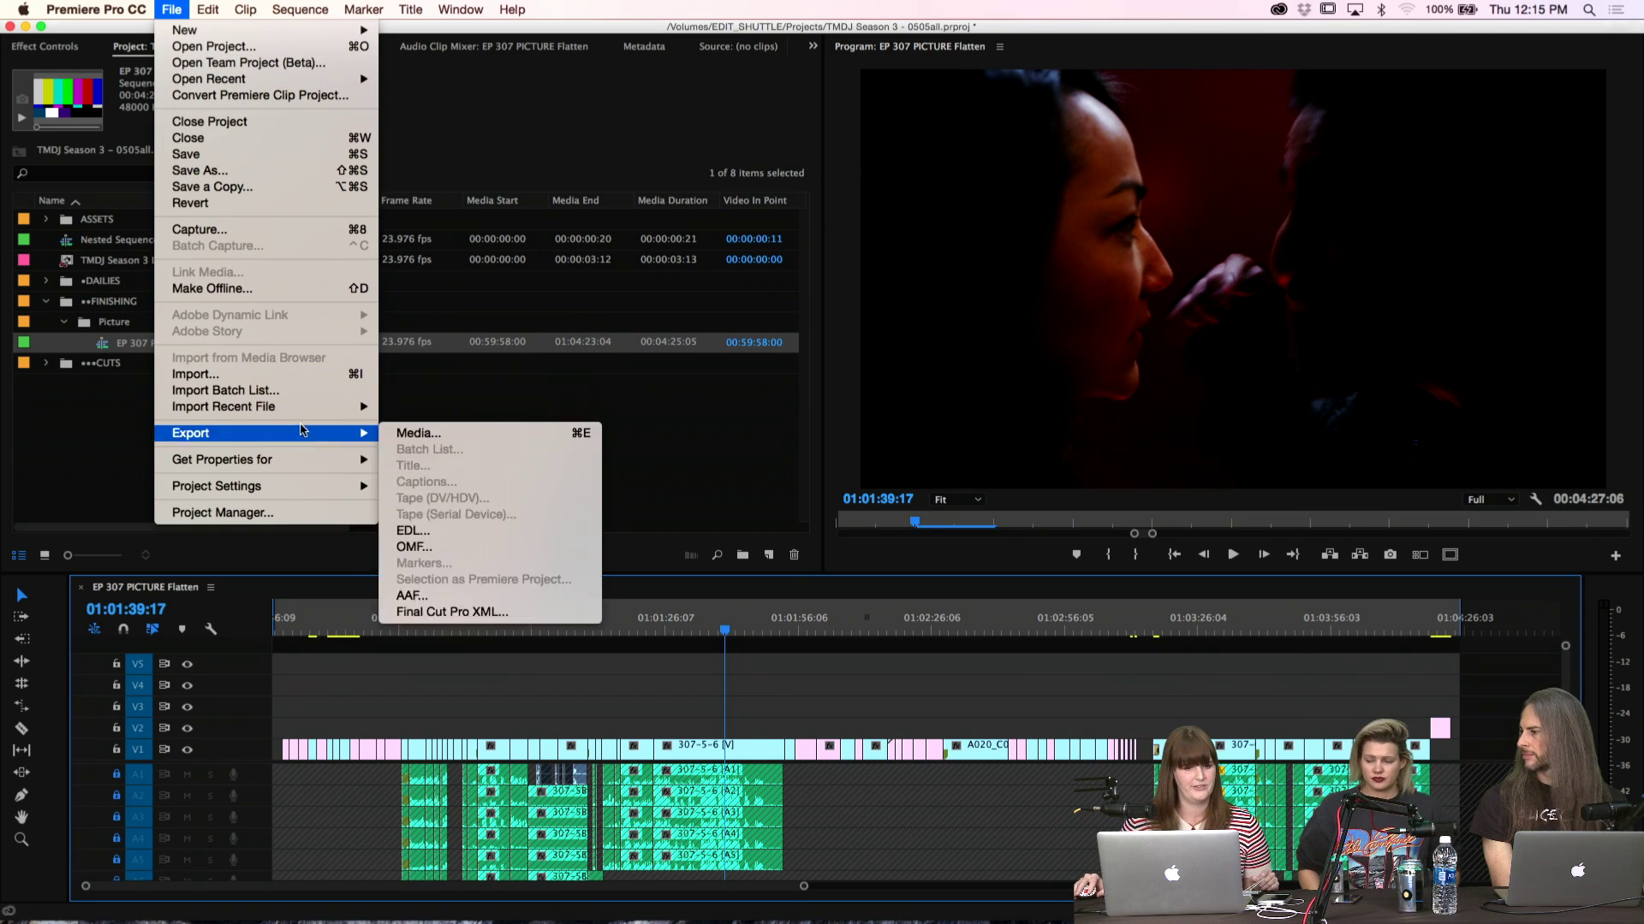
click(447, 612)
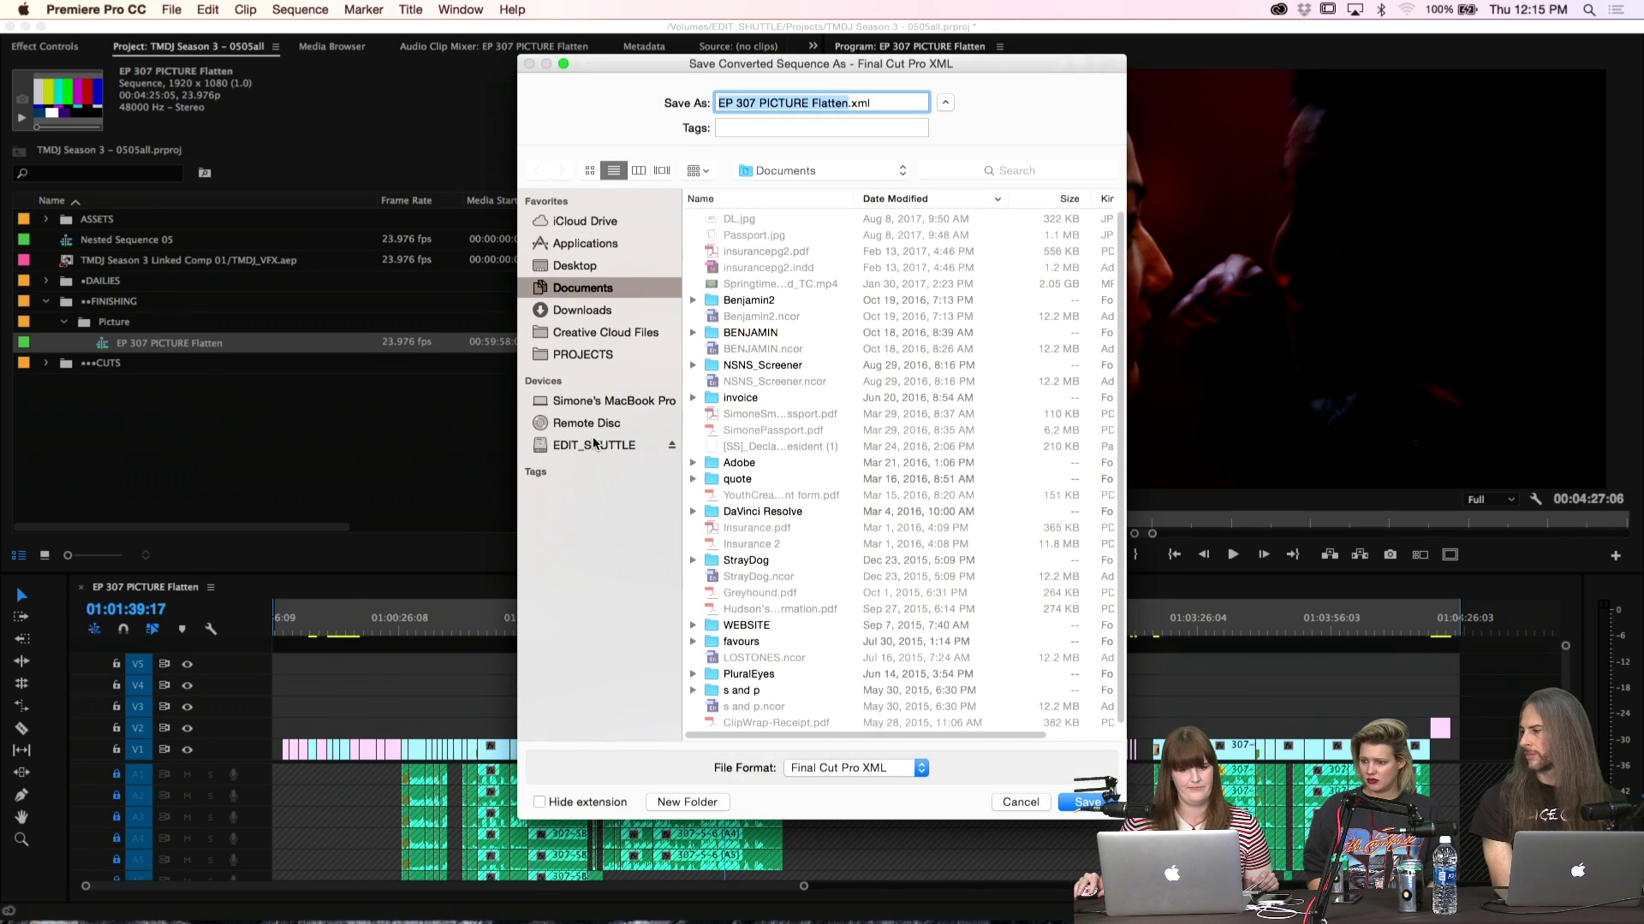
Create a folder named XML inside FINISH, PICTURE on the EDIT_SHUTTLE drive as the export location
click(614, 441)
click(787, 221)
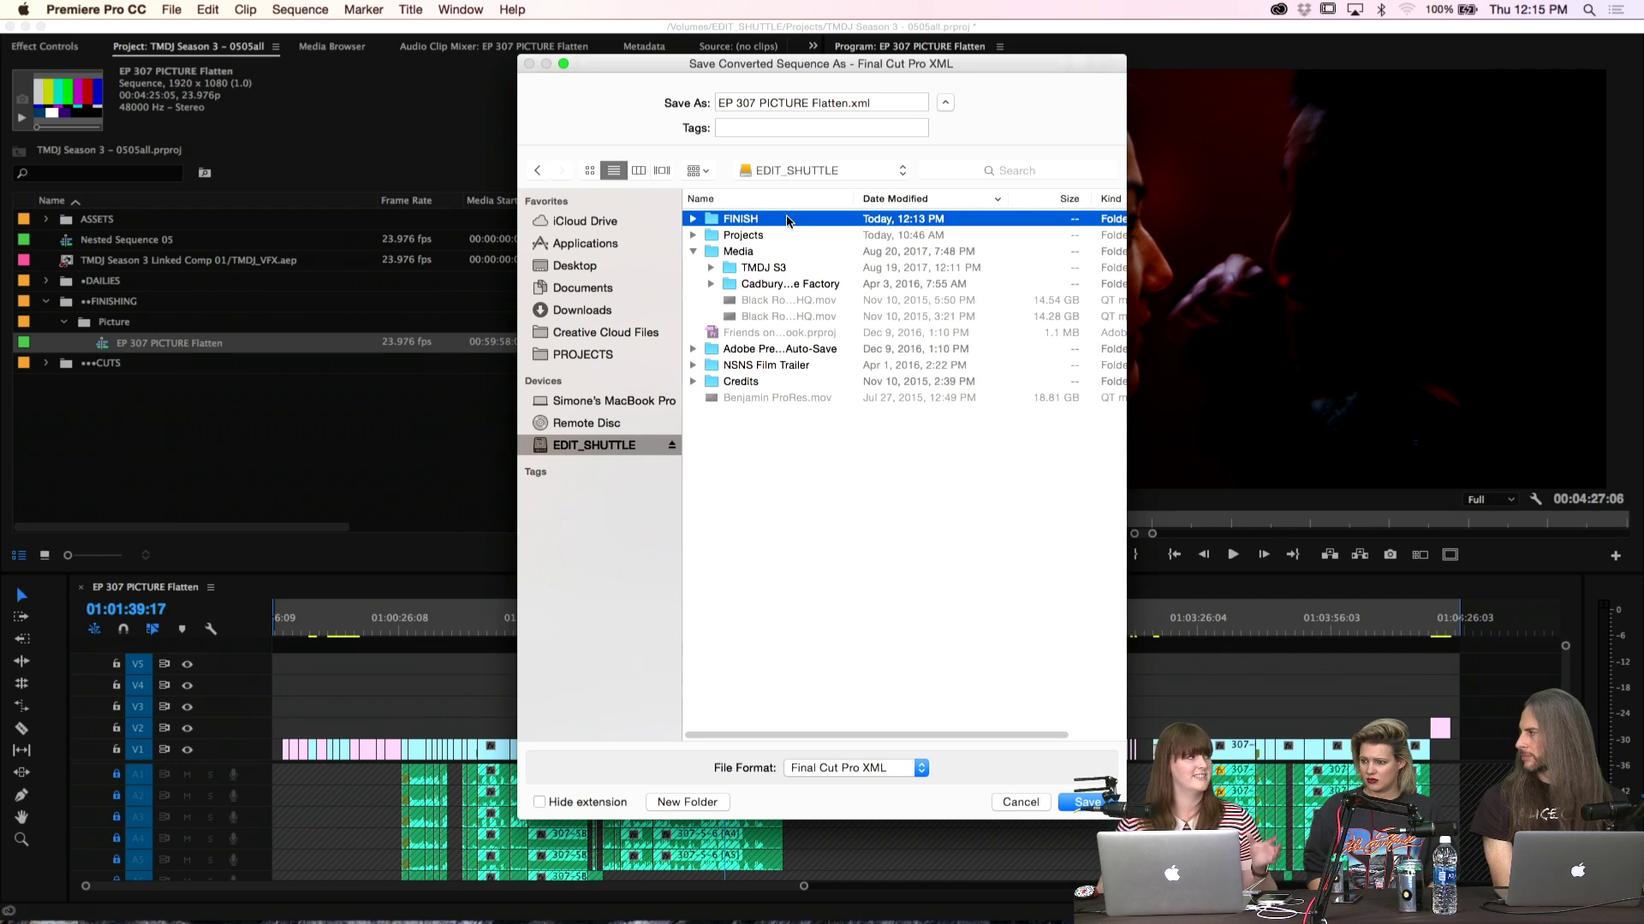
double_click(788, 221)
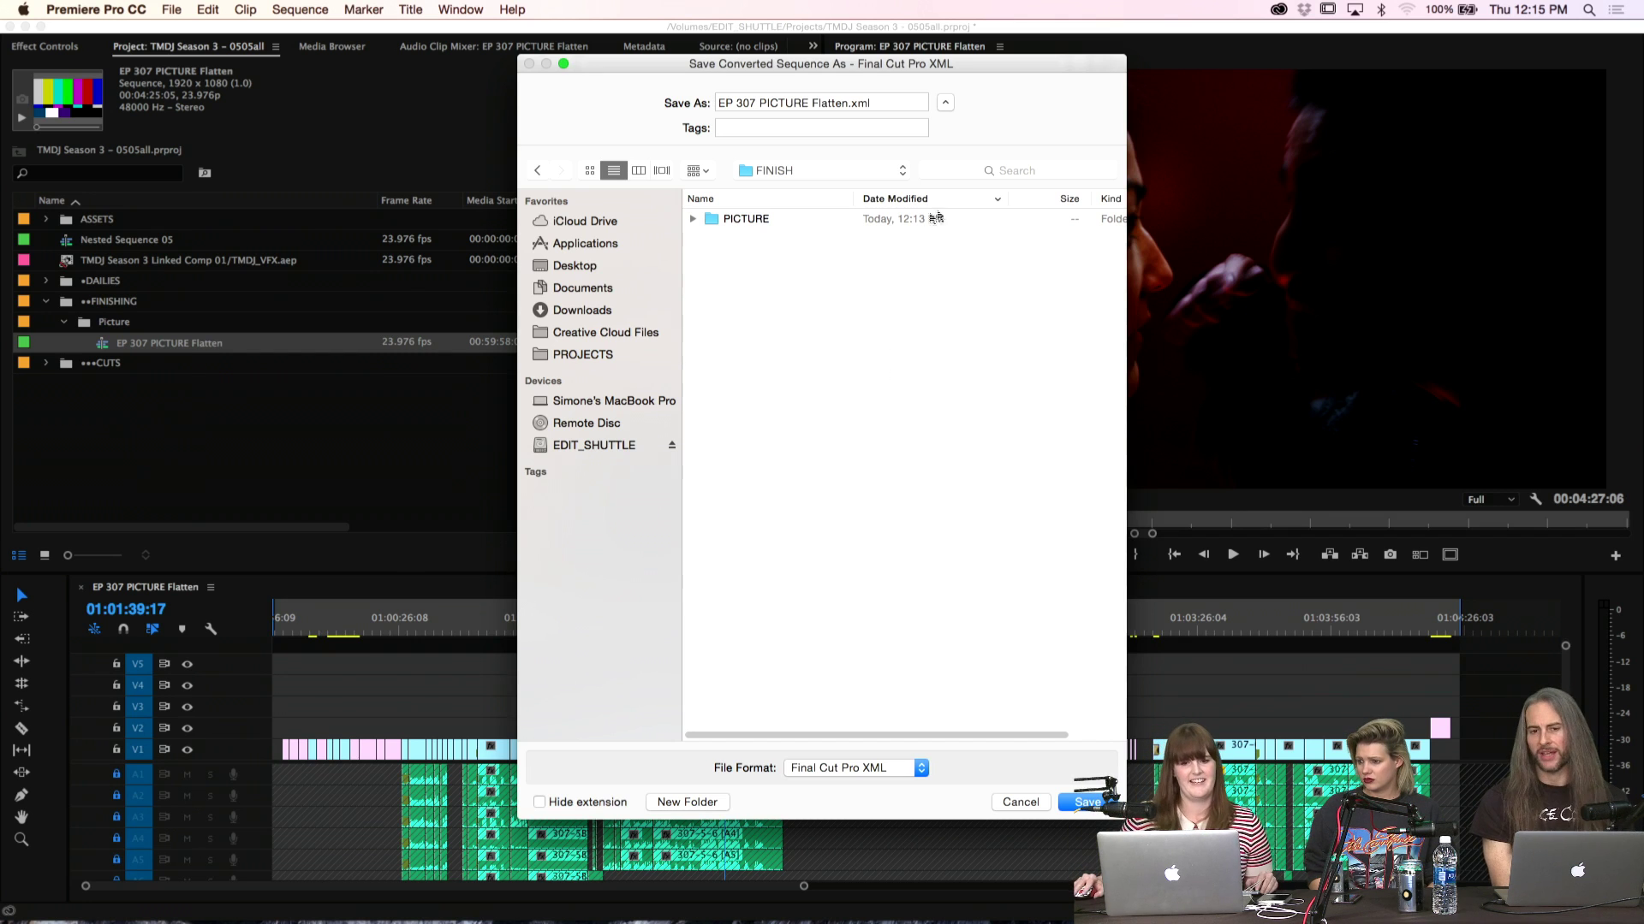
double_click(758, 221)
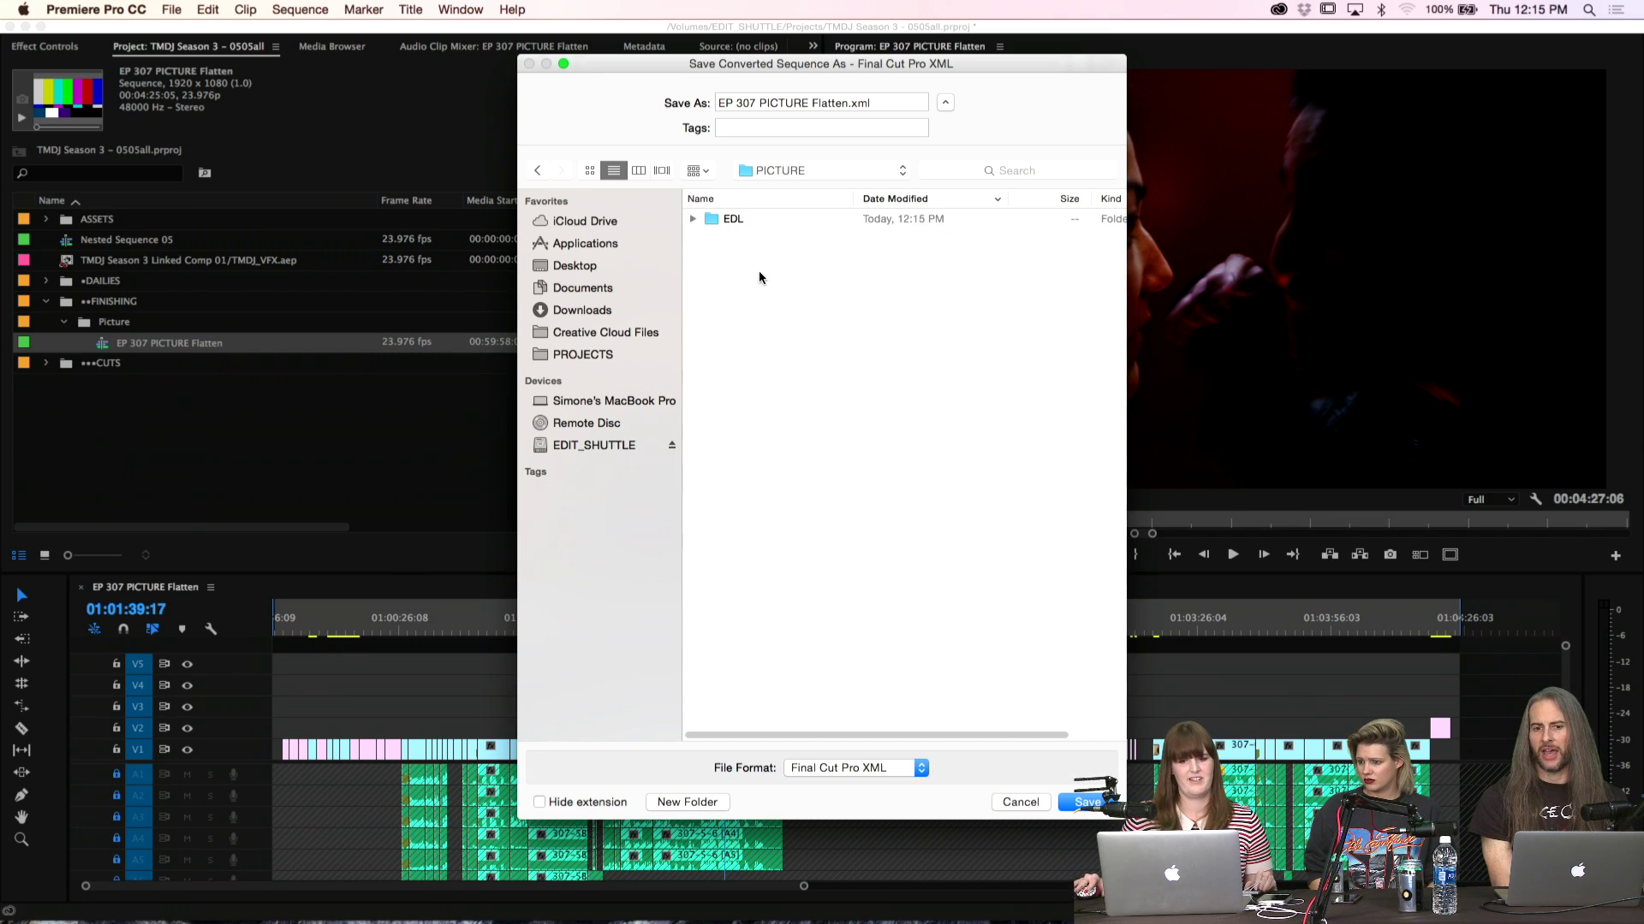
key(super+shift+n)
text(XML)
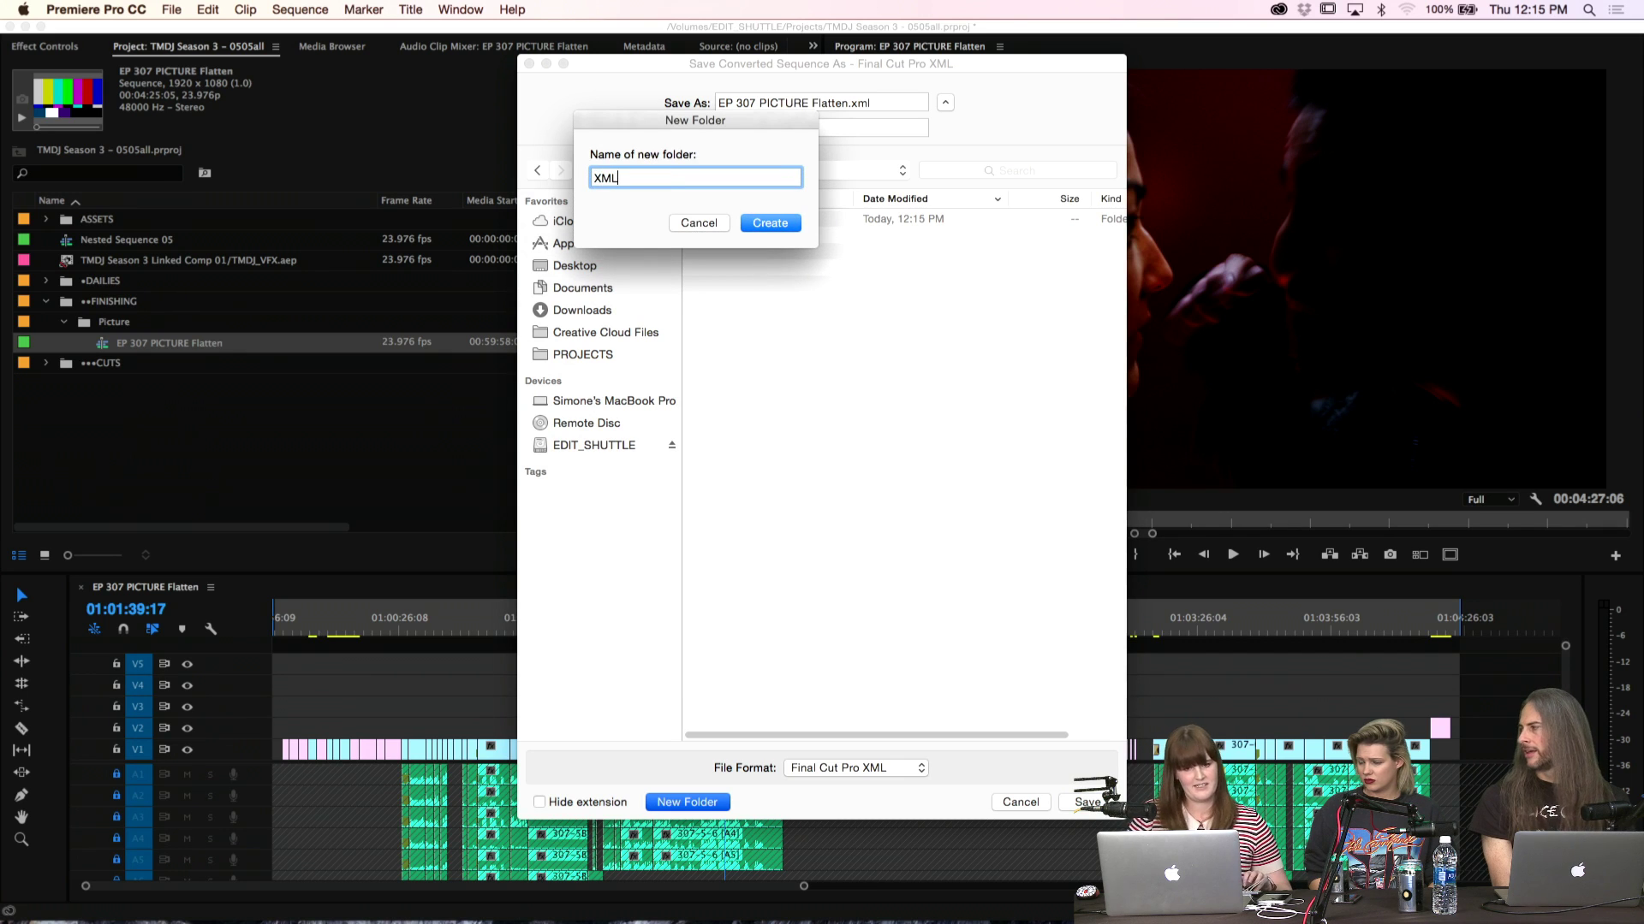
key(Return)
Remove the word Flatten from the XML file name, save the export and dismiss the translation report notice
key(shift+alt+Left)
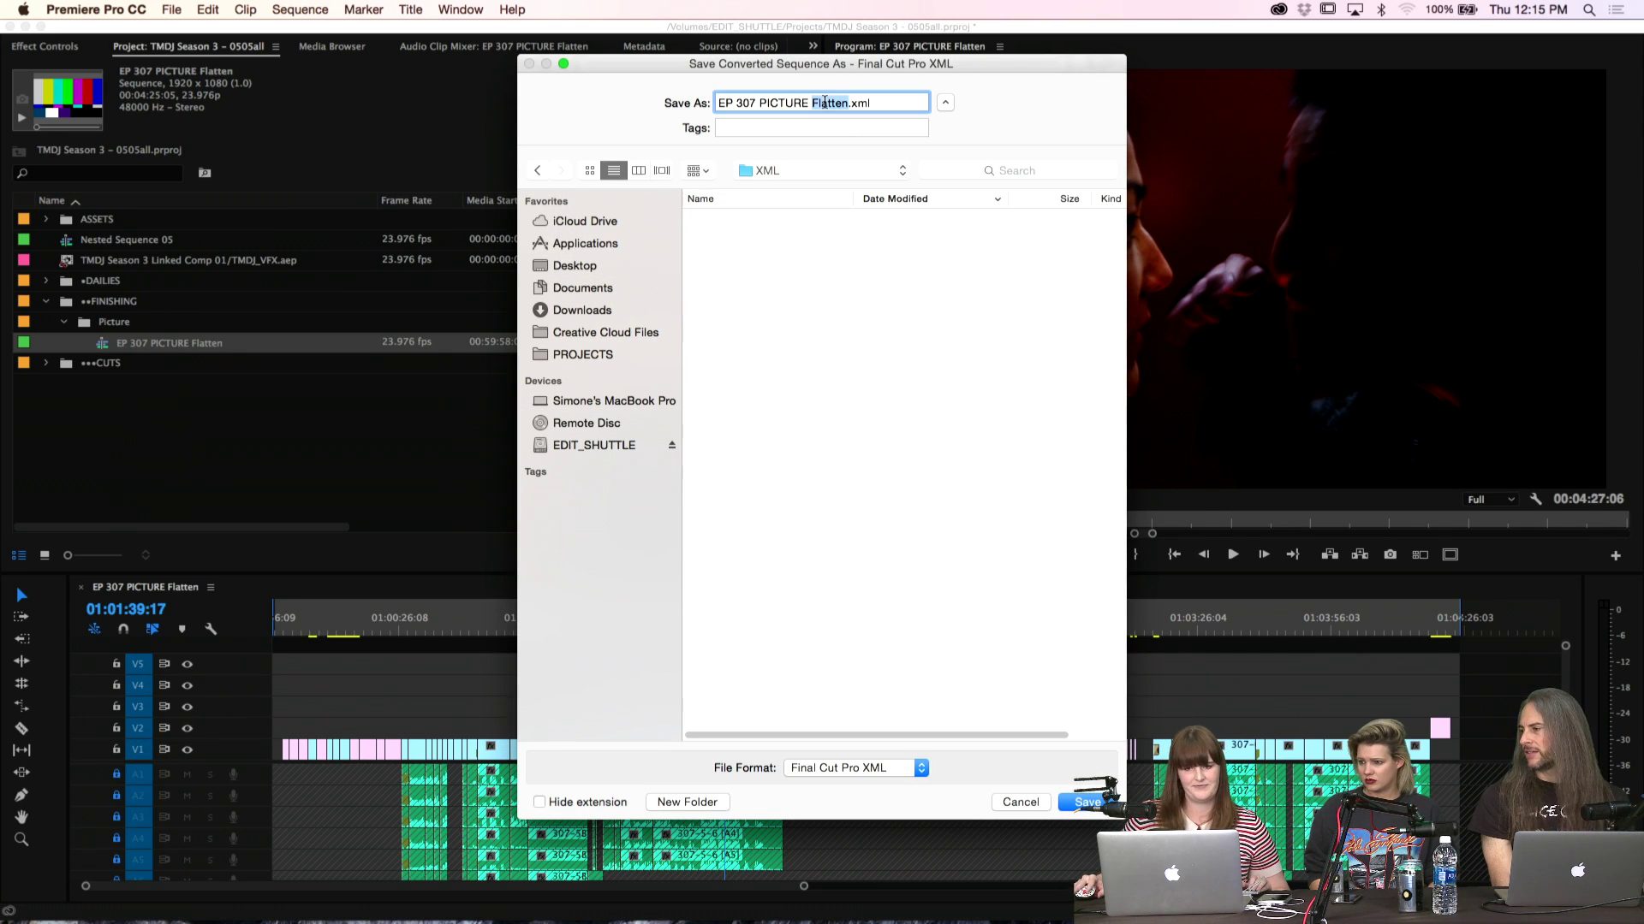
key(BackSpace)
key(BackSpace)
key(Return)
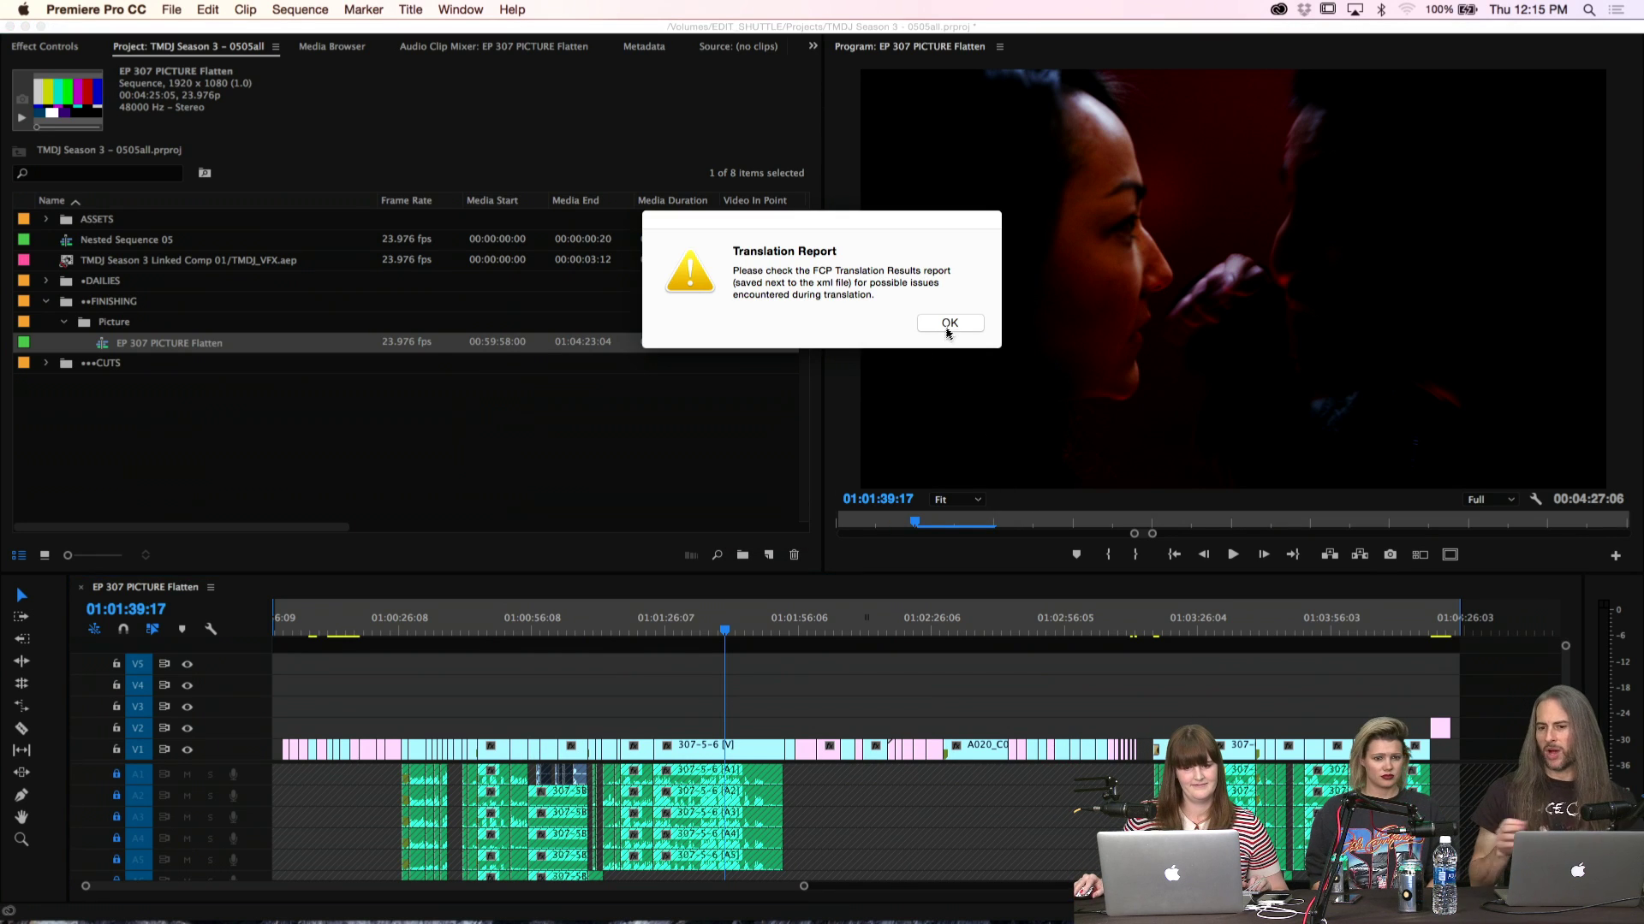
click(948, 324)
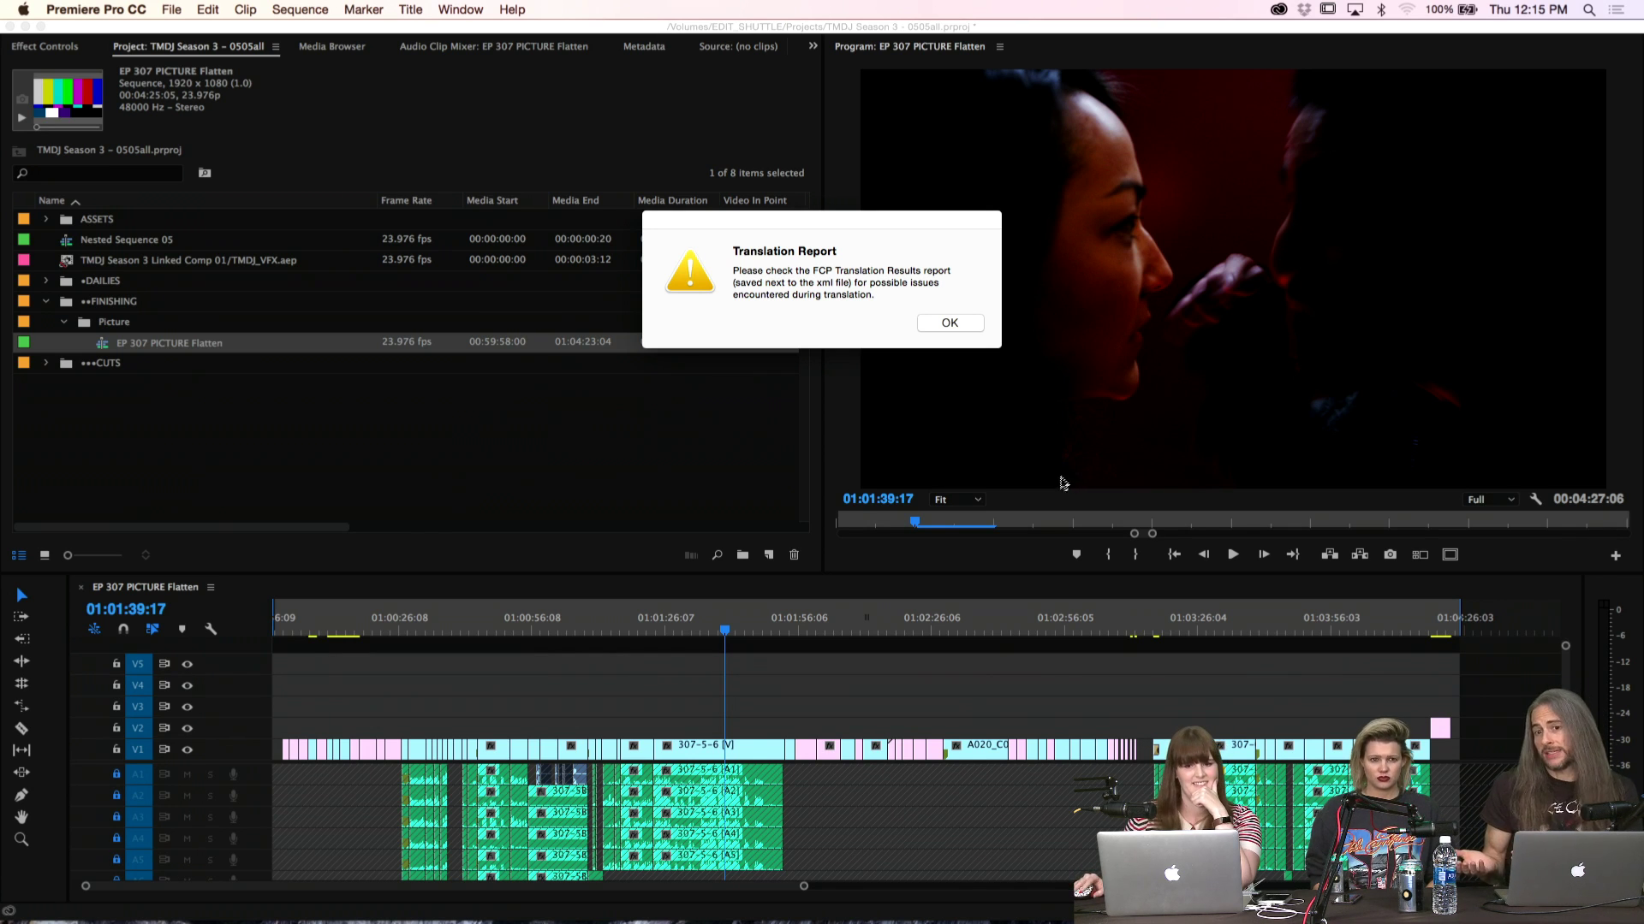
key(Return)
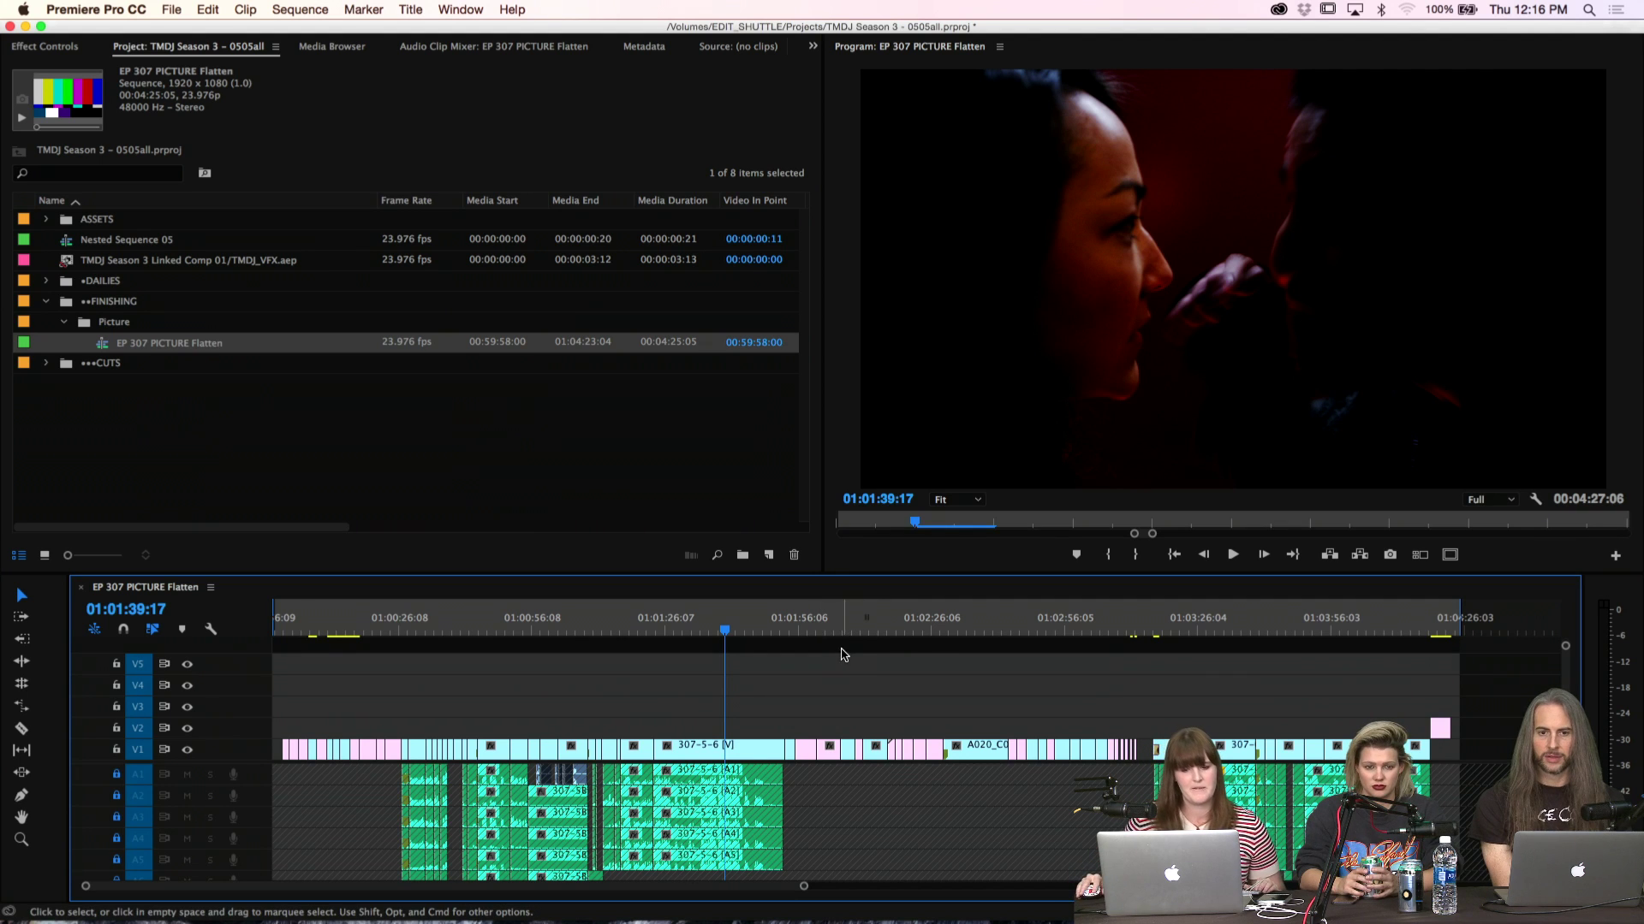
Move the playhead near the start of the flattened sequence, at 01:00:04:13, and clear the project item selection
click(305, 631)
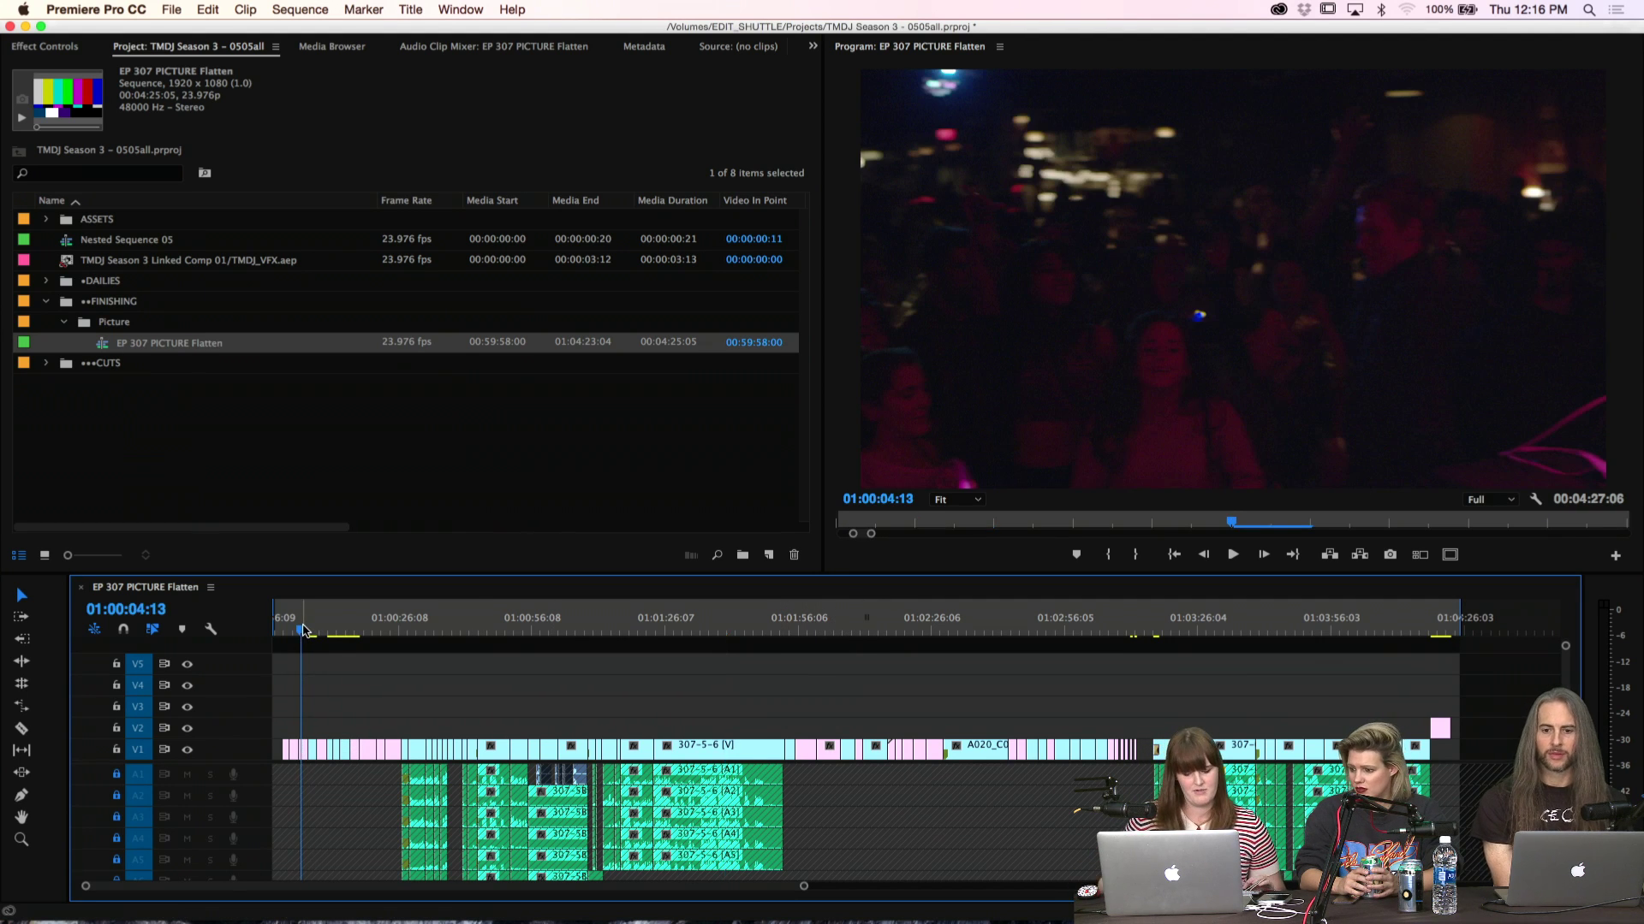
key(=)
key(=)
key(backslash)
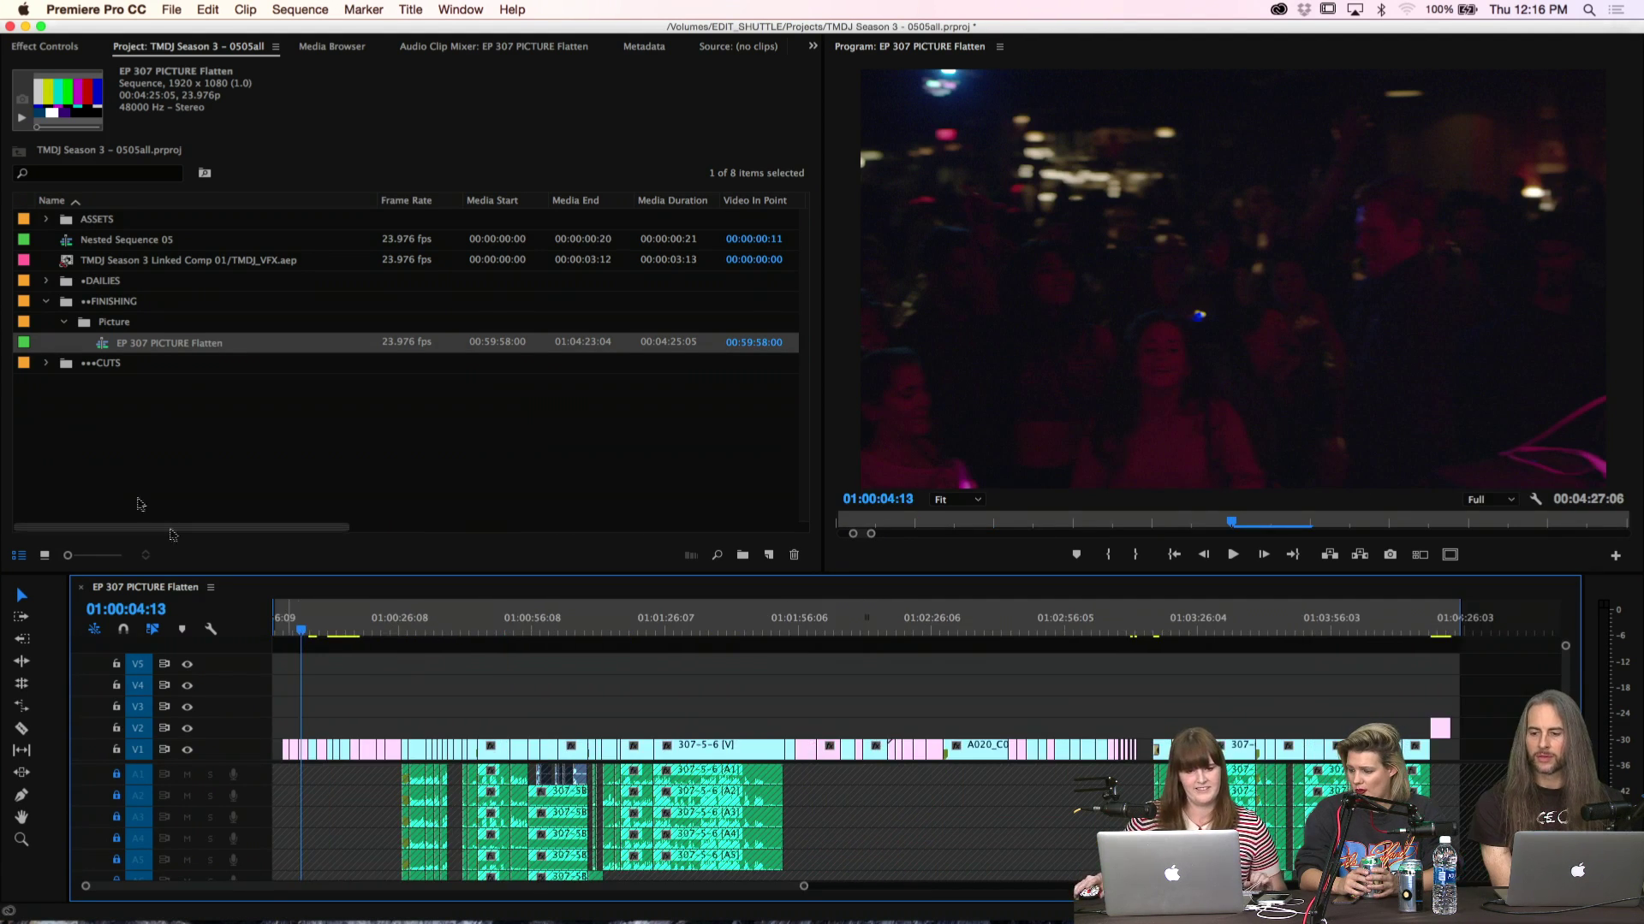
click(130, 377)
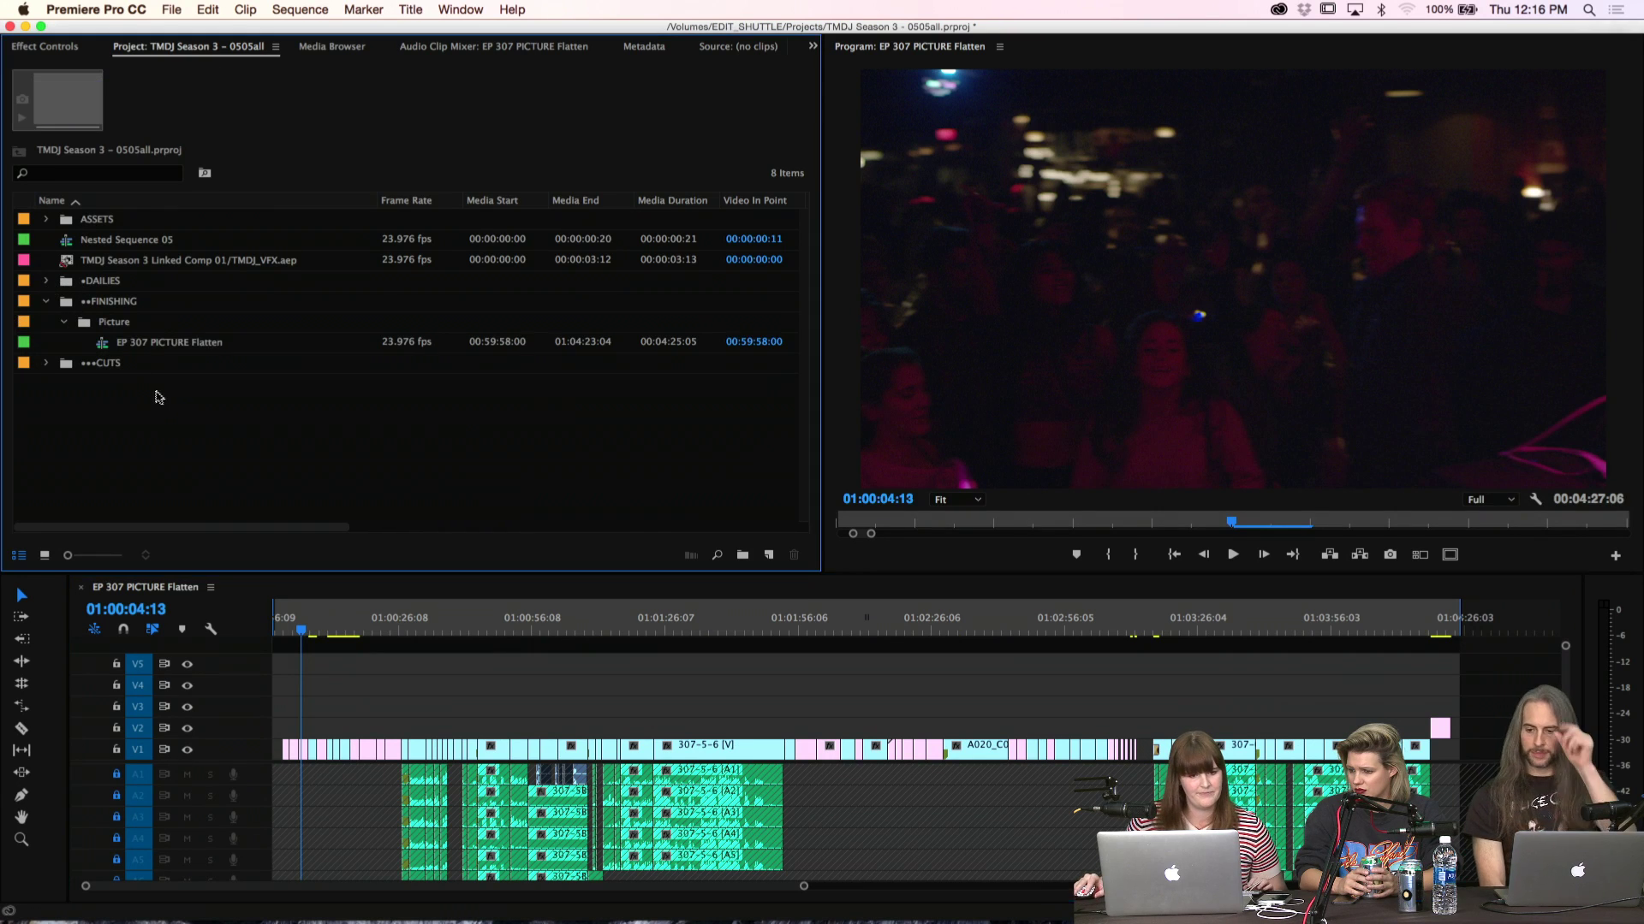
Close the TMDJ Season 3 - 0505all project without saving its changes
click(172, 9)
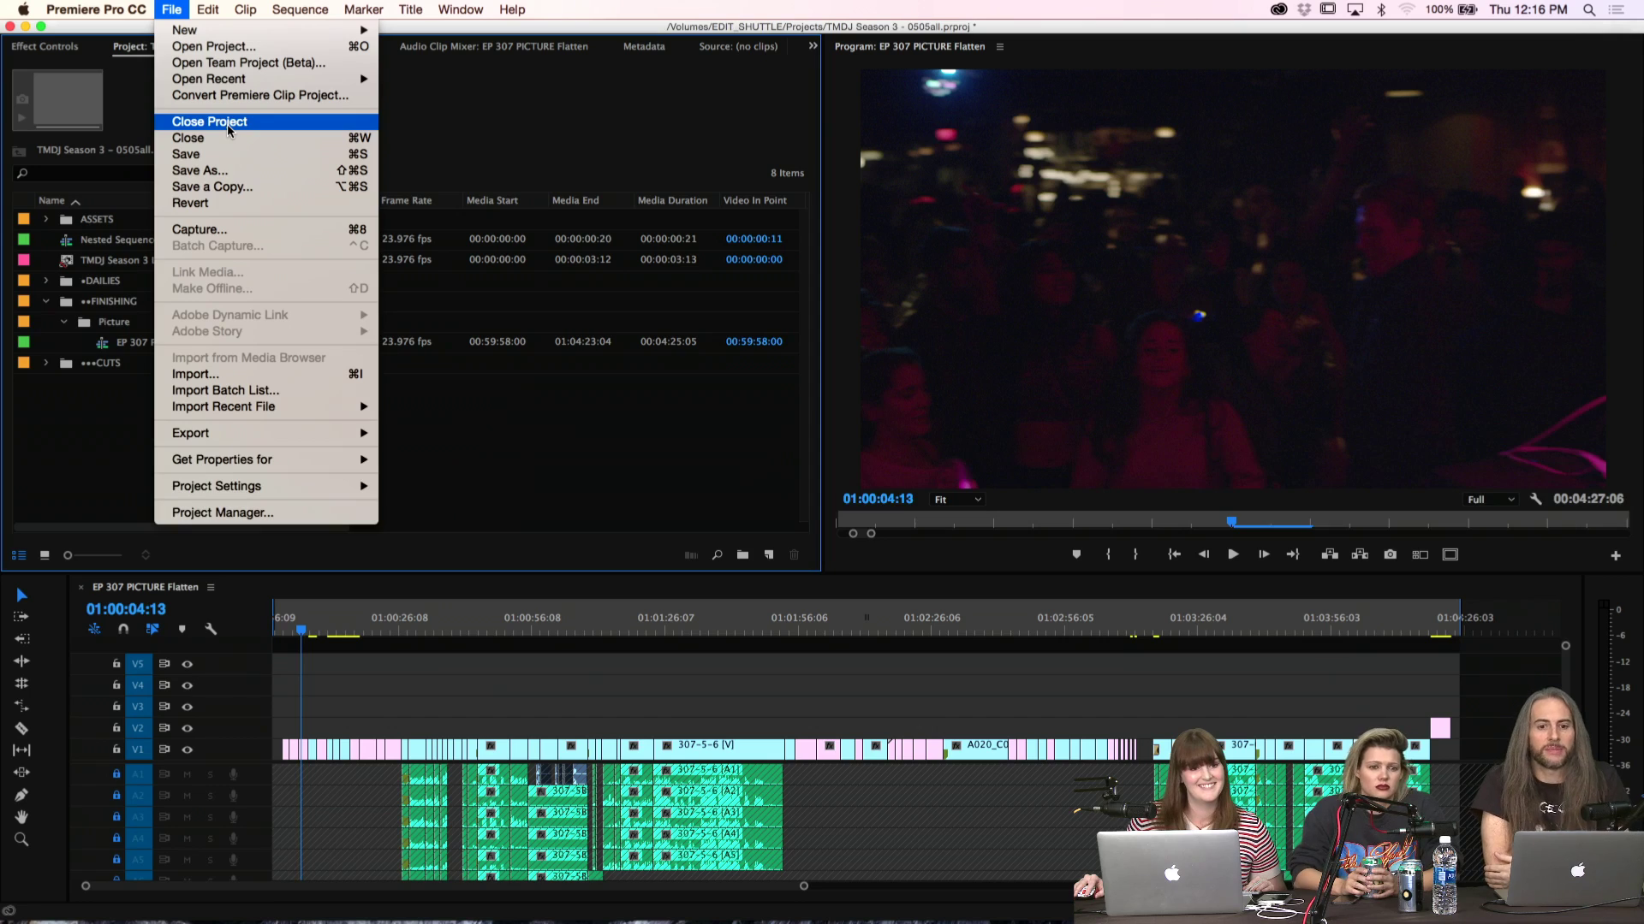
click(228, 125)
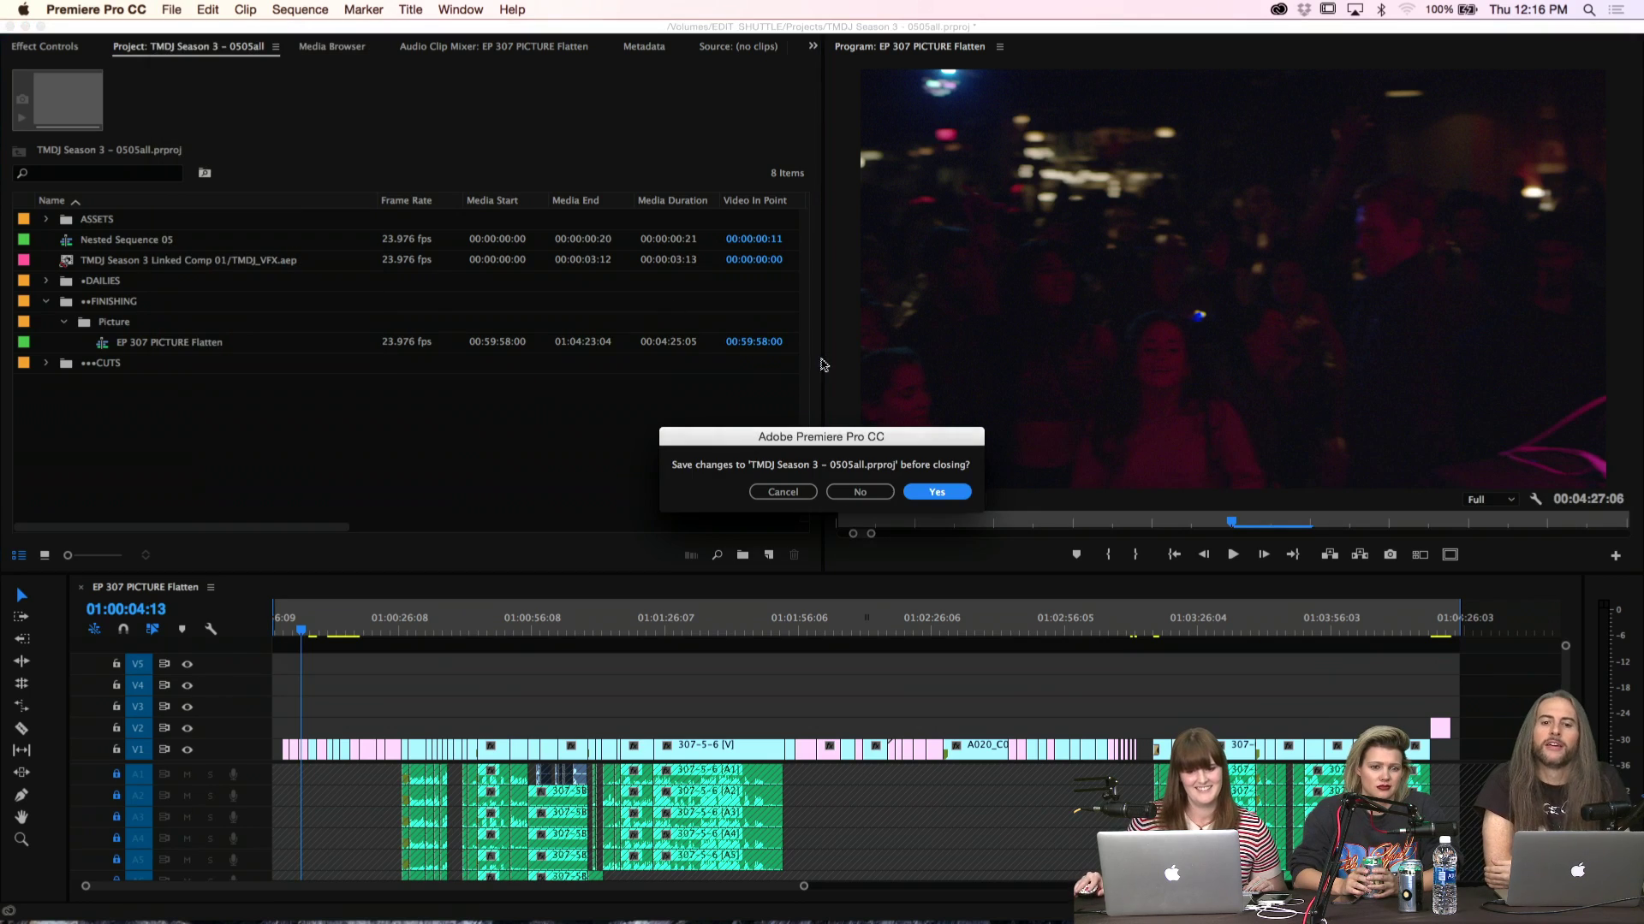
click(858, 493)
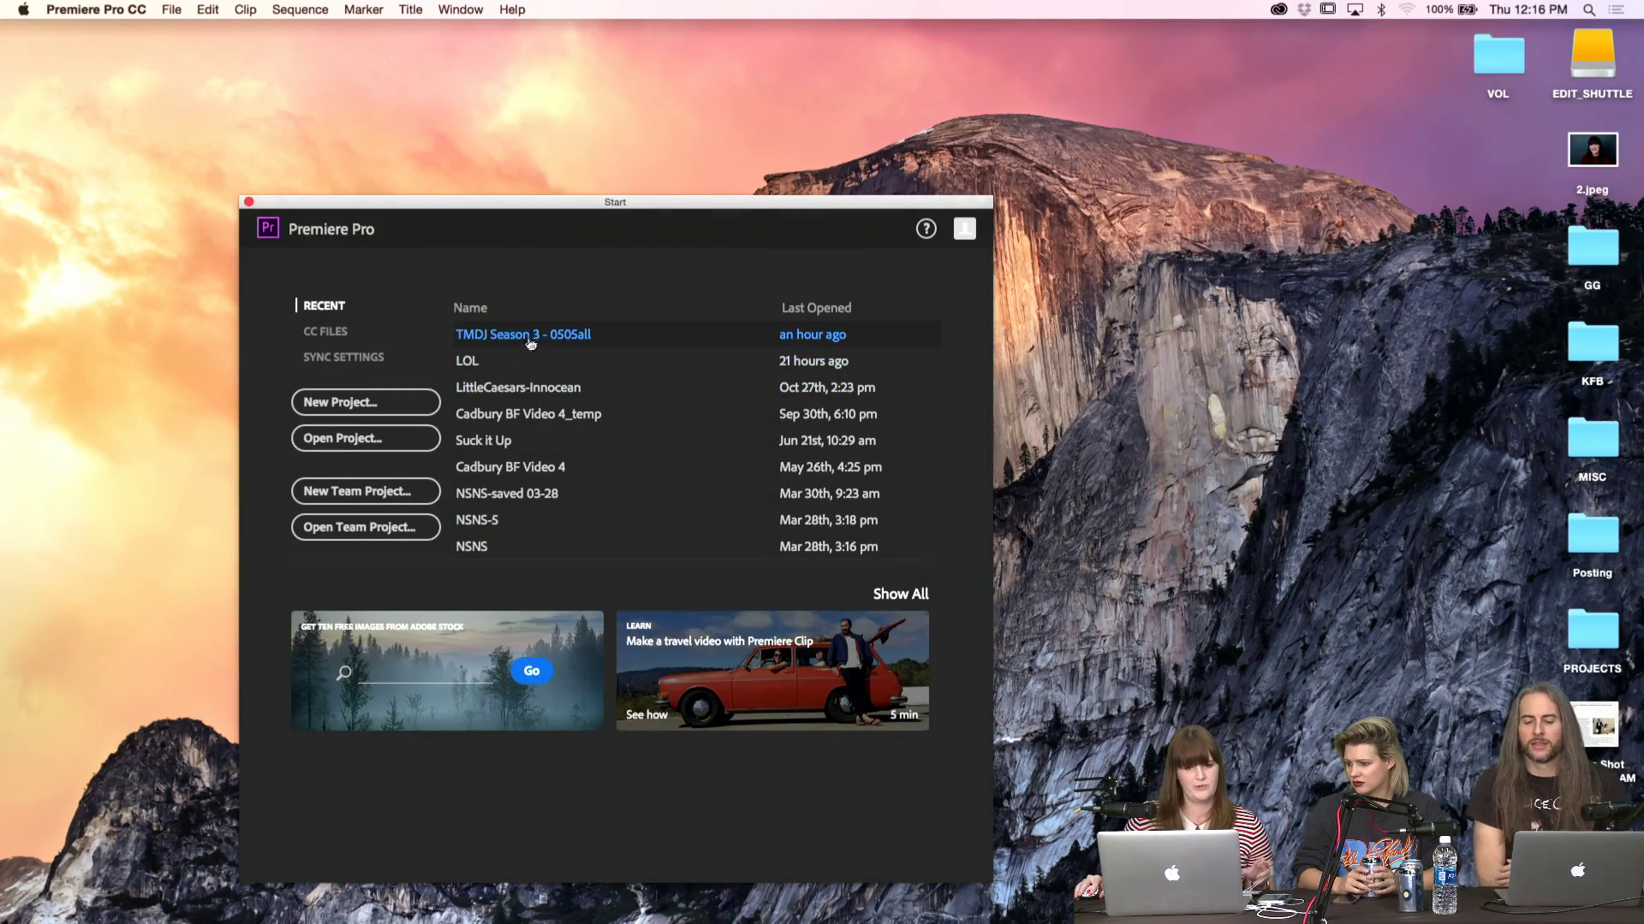
Open the project TMDJ Season 3 - 0505.prproj from the Projects folder, widening the name column to read the file names
click(366, 438)
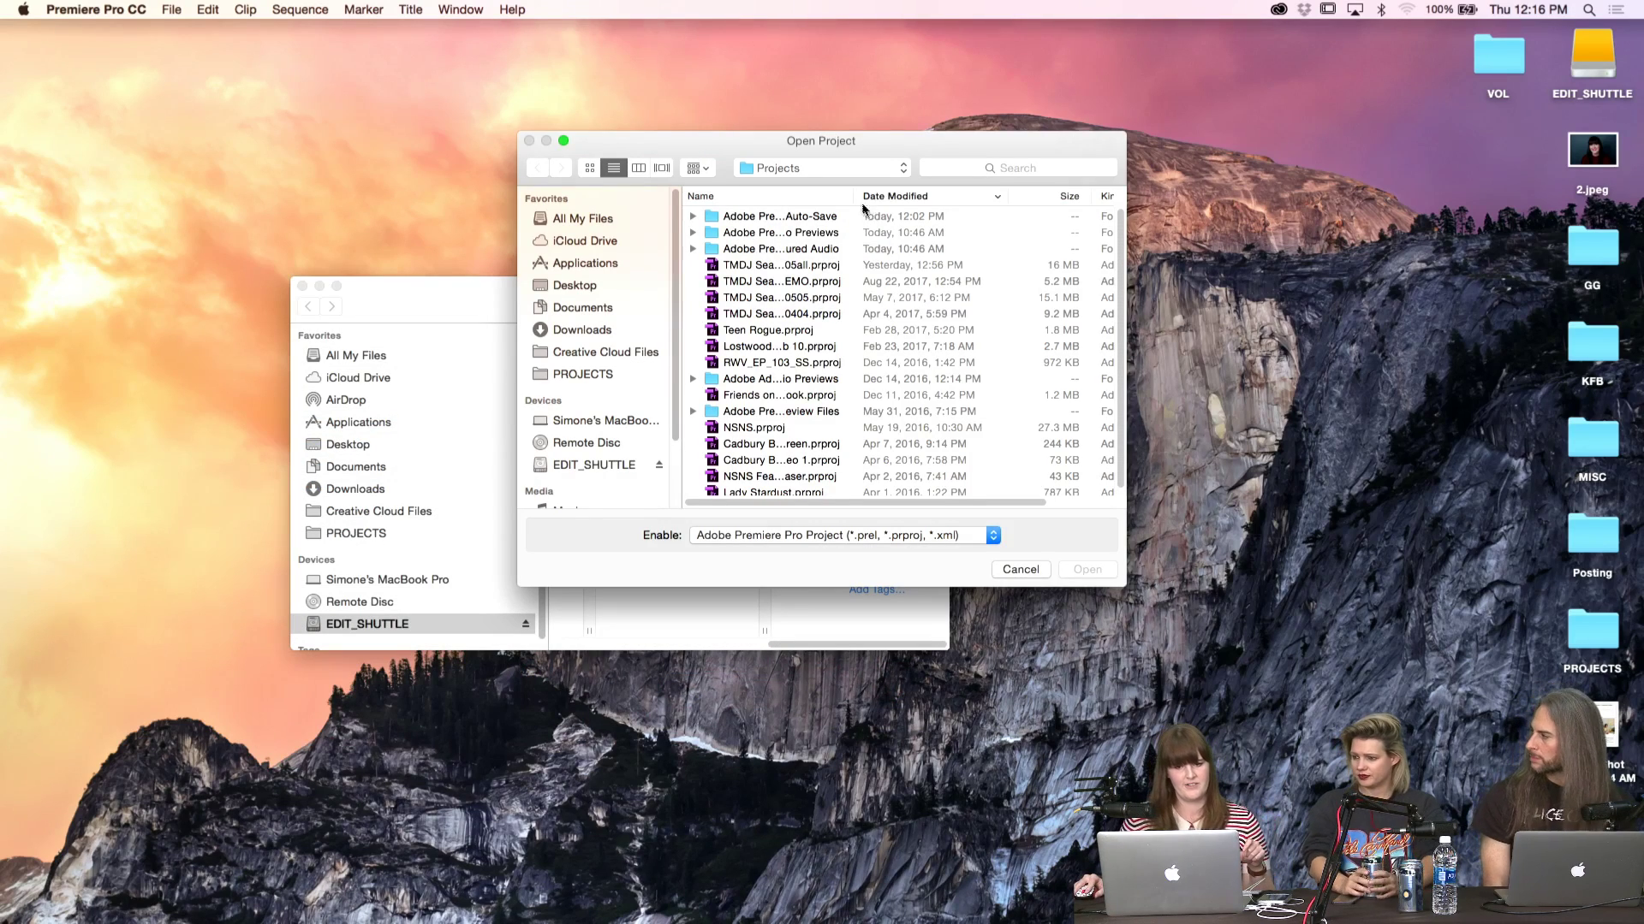
drag(854, 196, 954, 203)
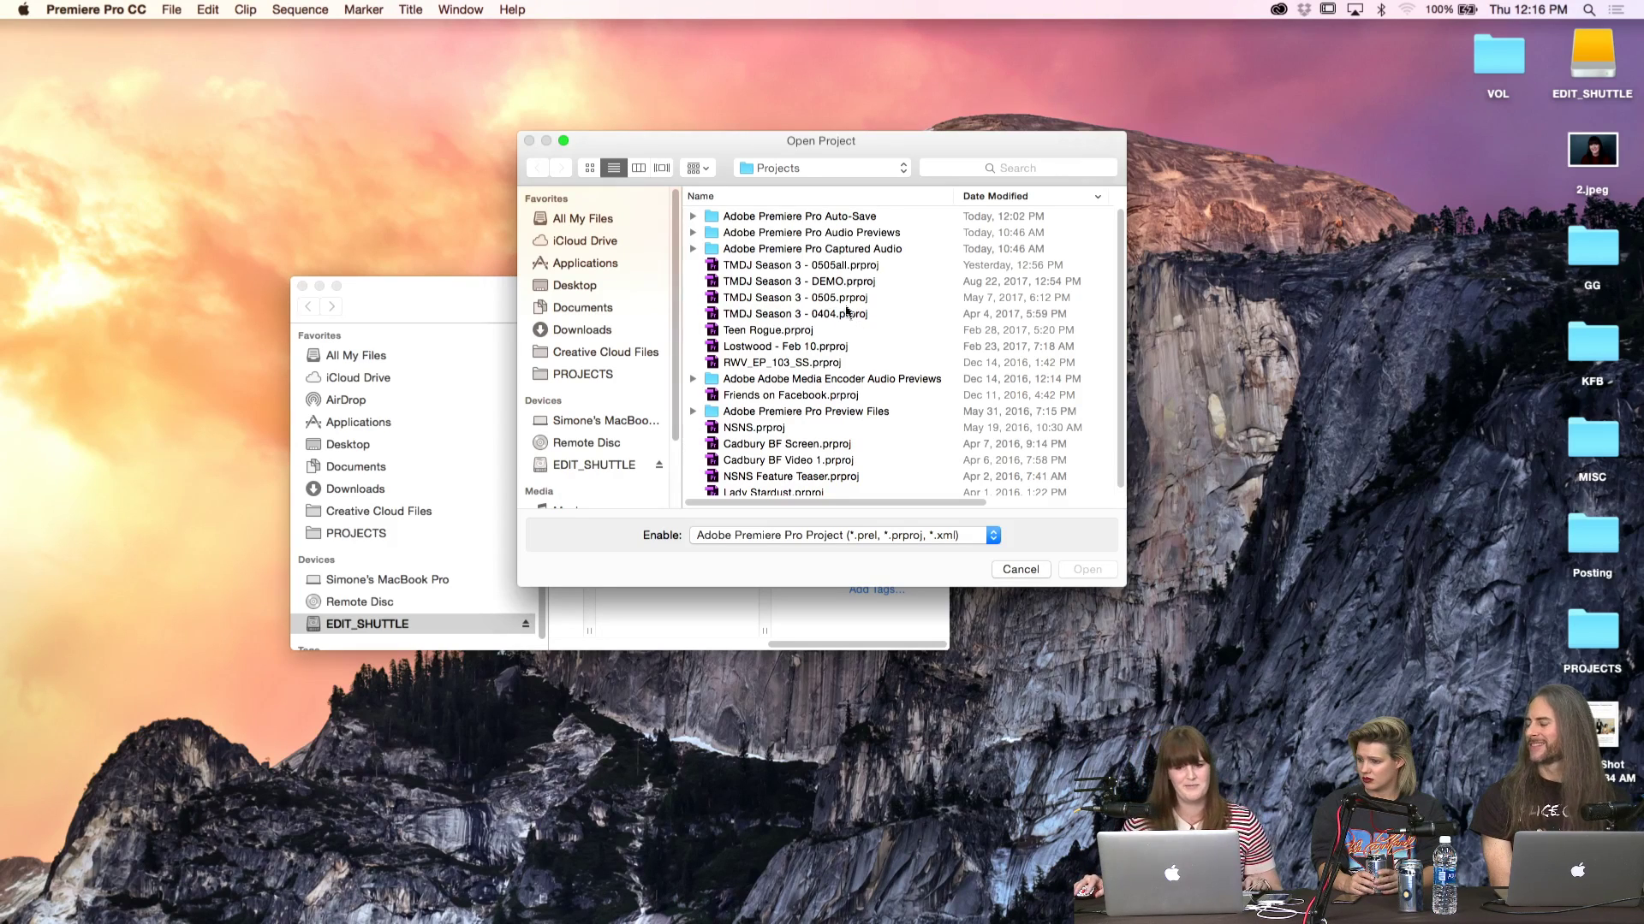
double_click(827, 297)
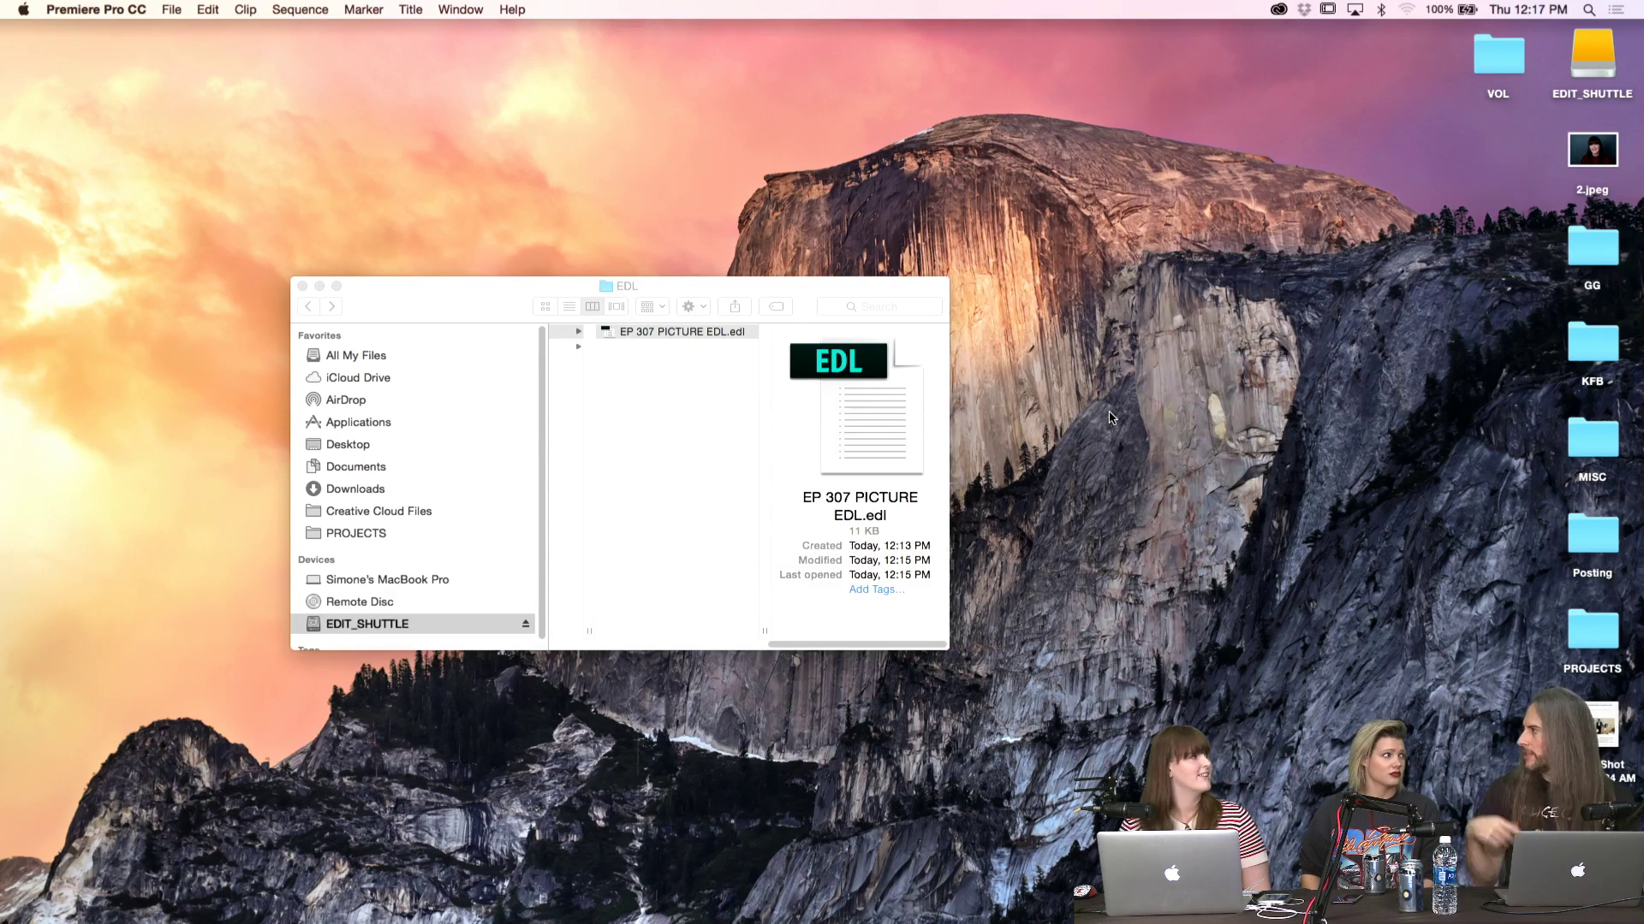
key(Return)
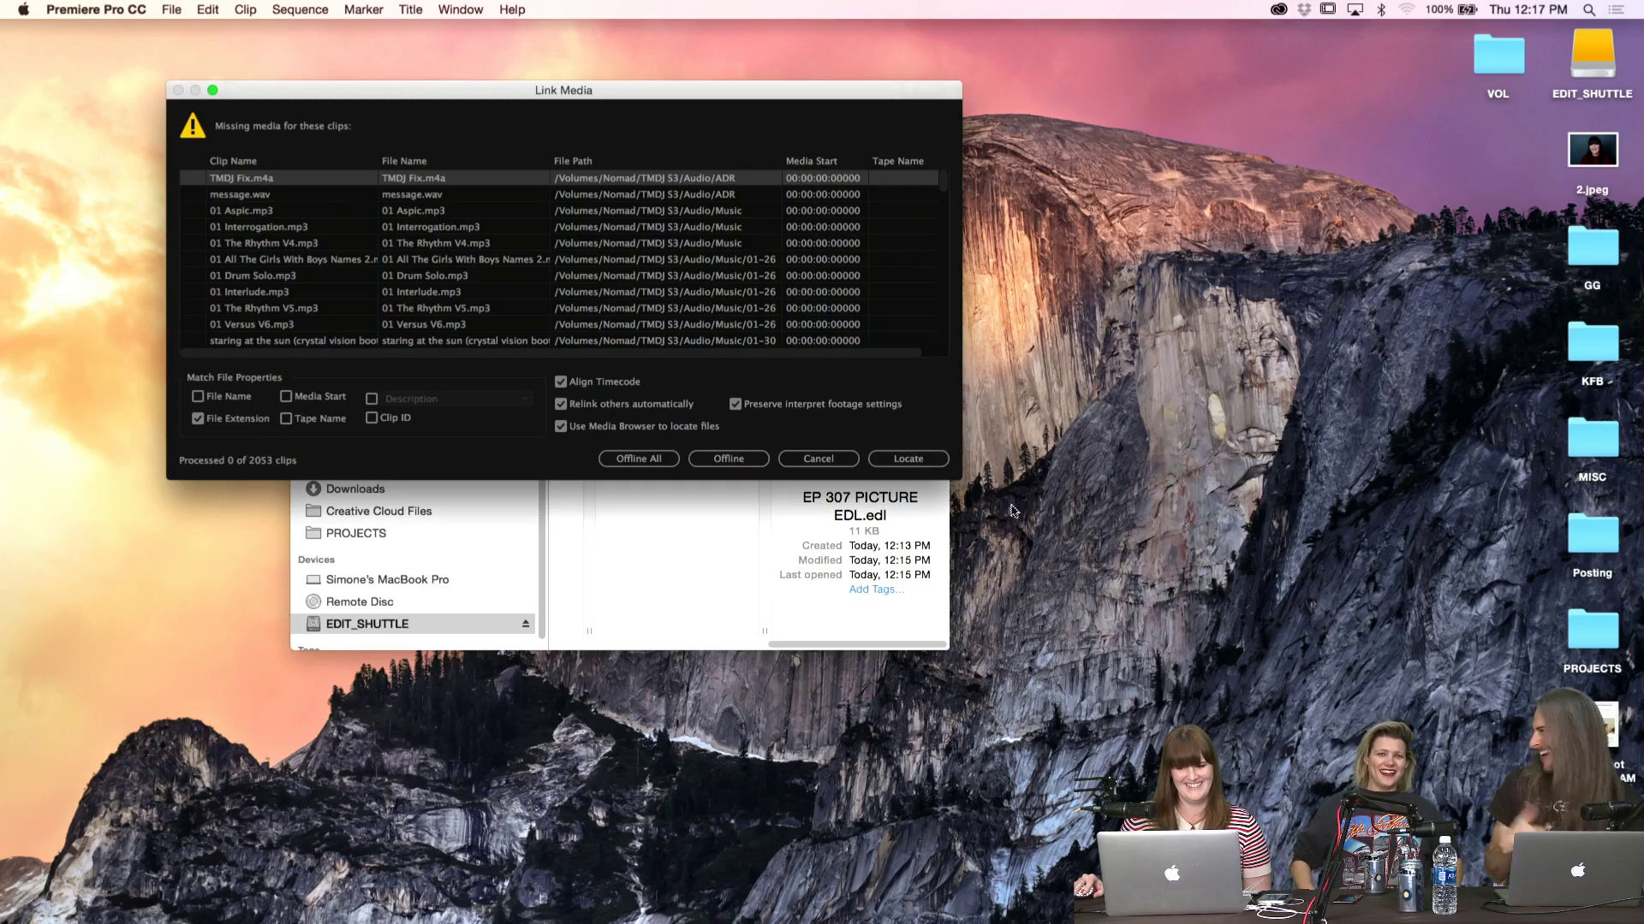
Relink the missing clips by searching EDIT_SHUTTLE's Media folder for TMDJ Fix.m4a, and leave the remaining TMDJ_Season3_AE2017.aep item offline
click(903, 462)
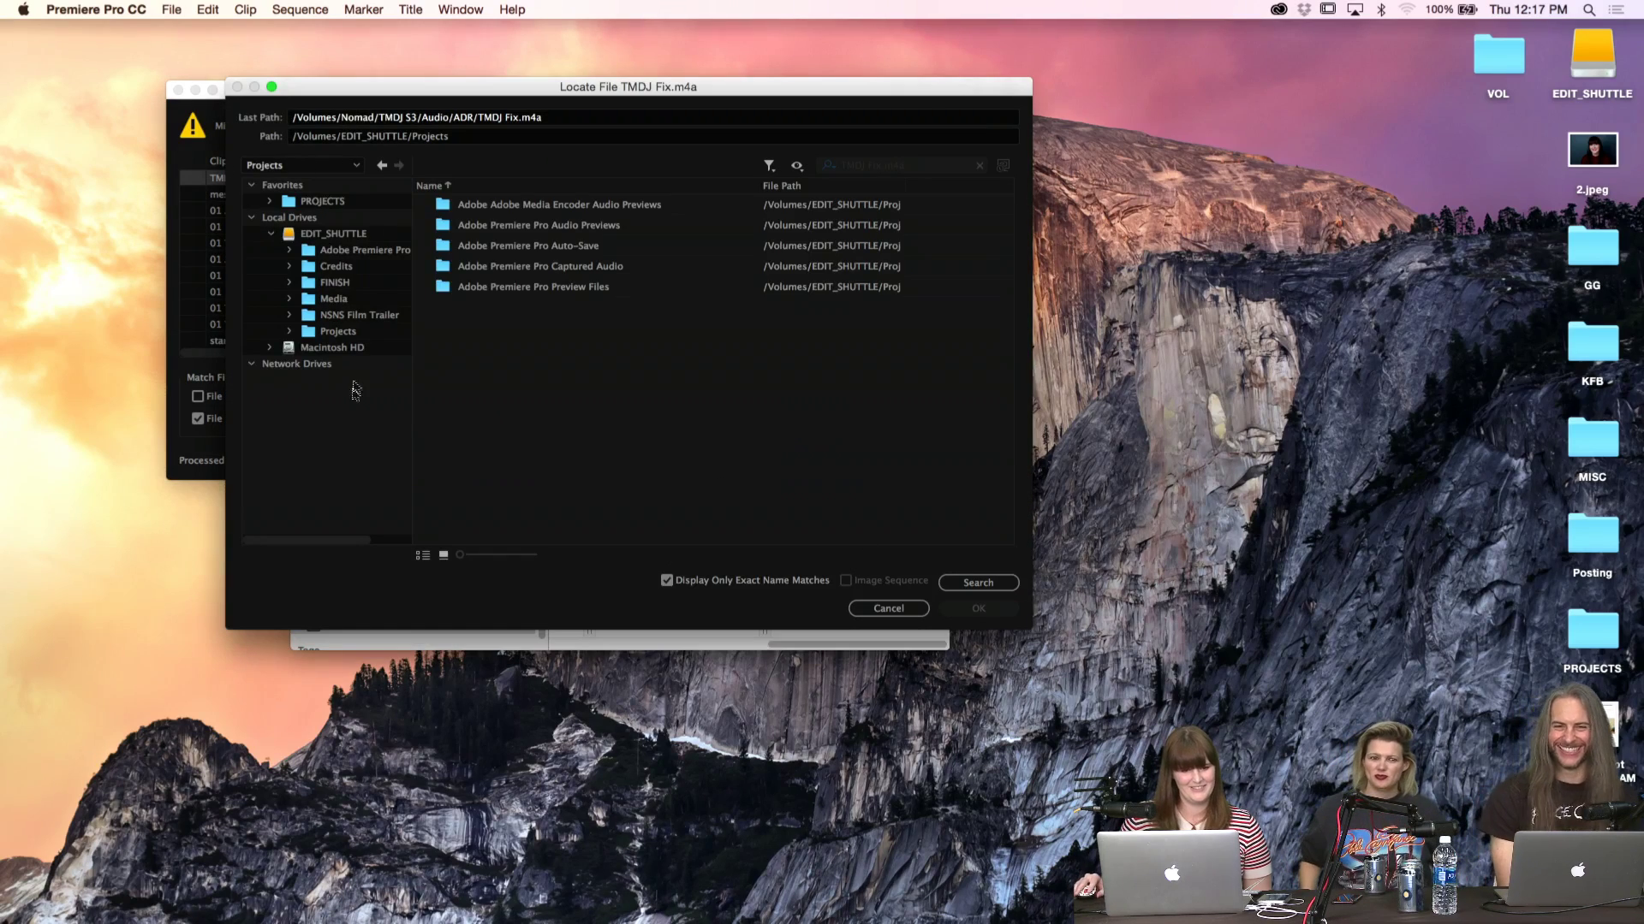
click(334, 299)
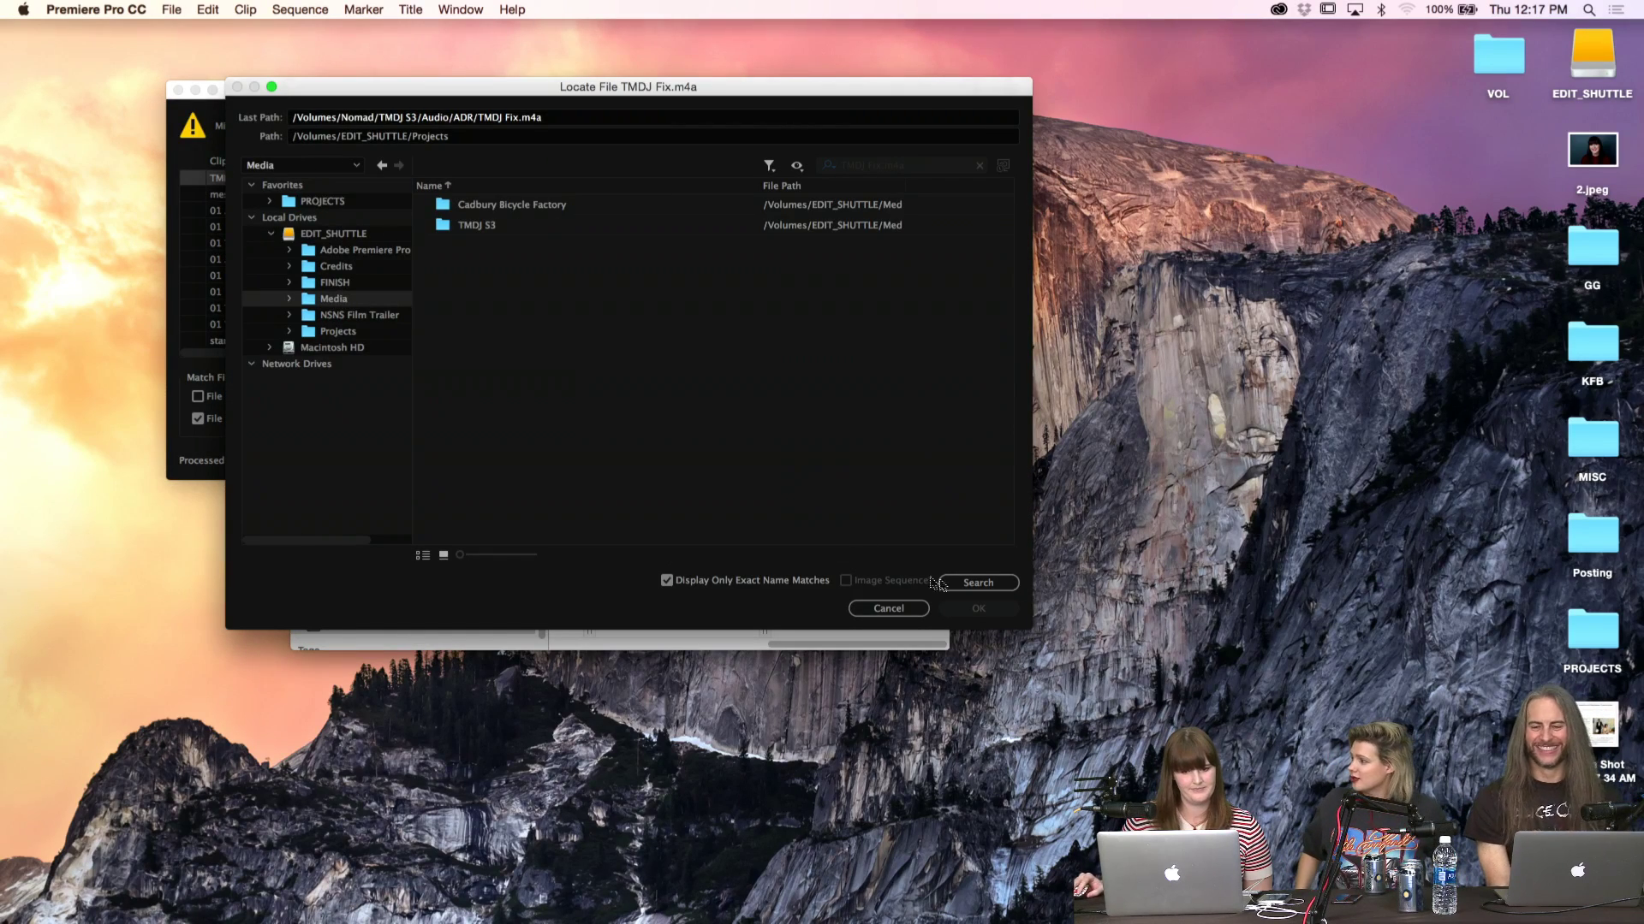
click(942, 583)
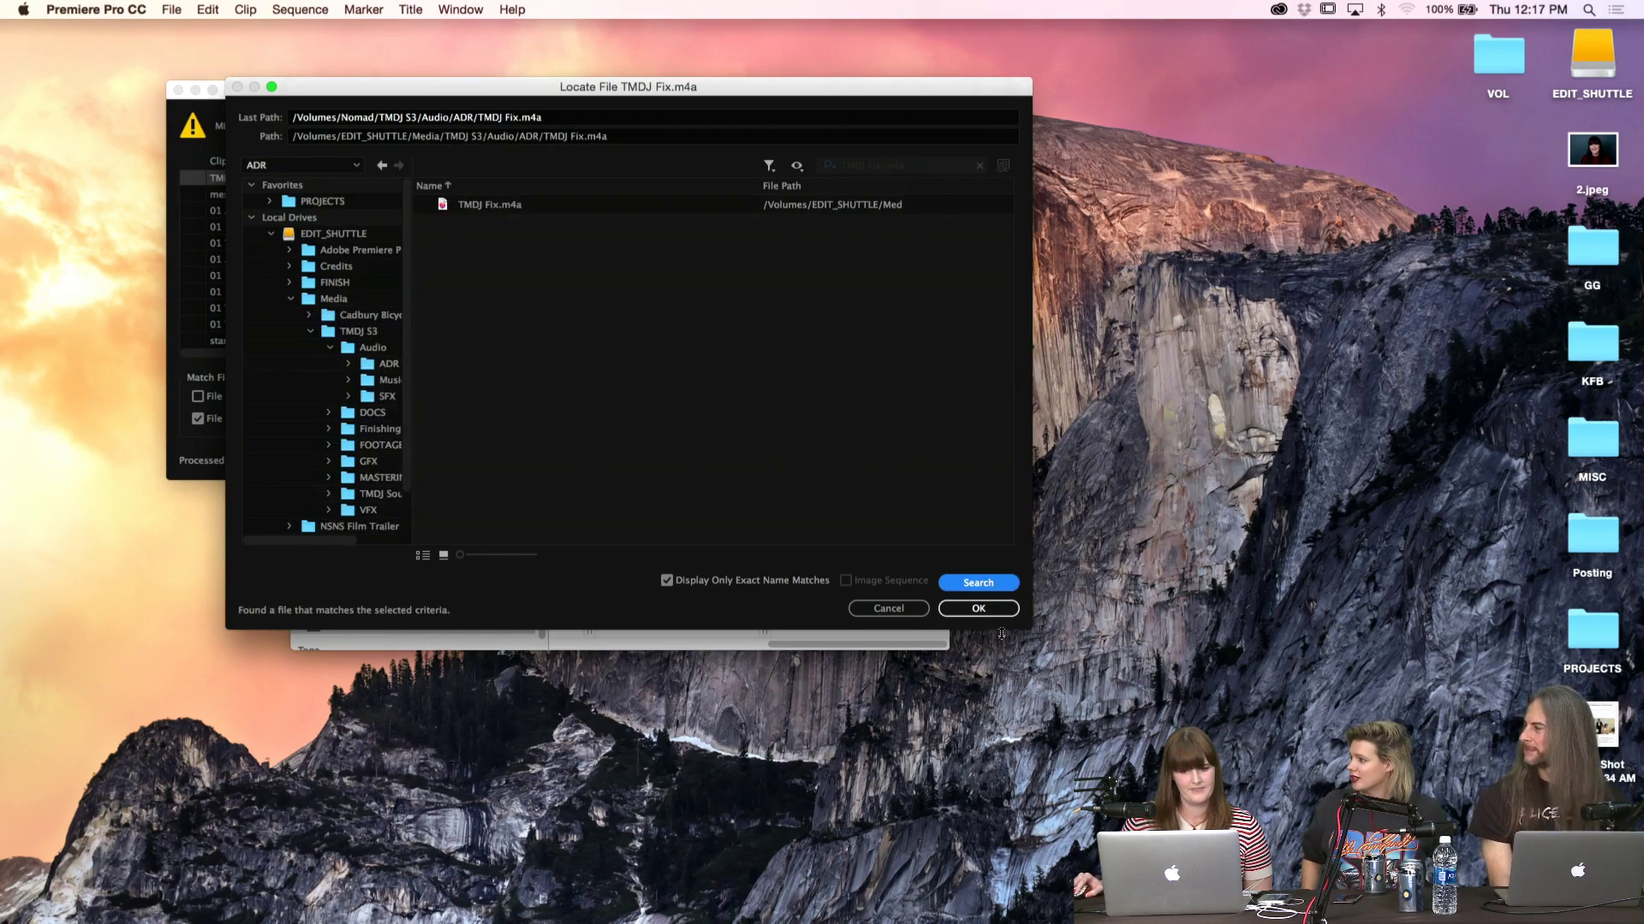
click(644, 207)
click(979, 609)
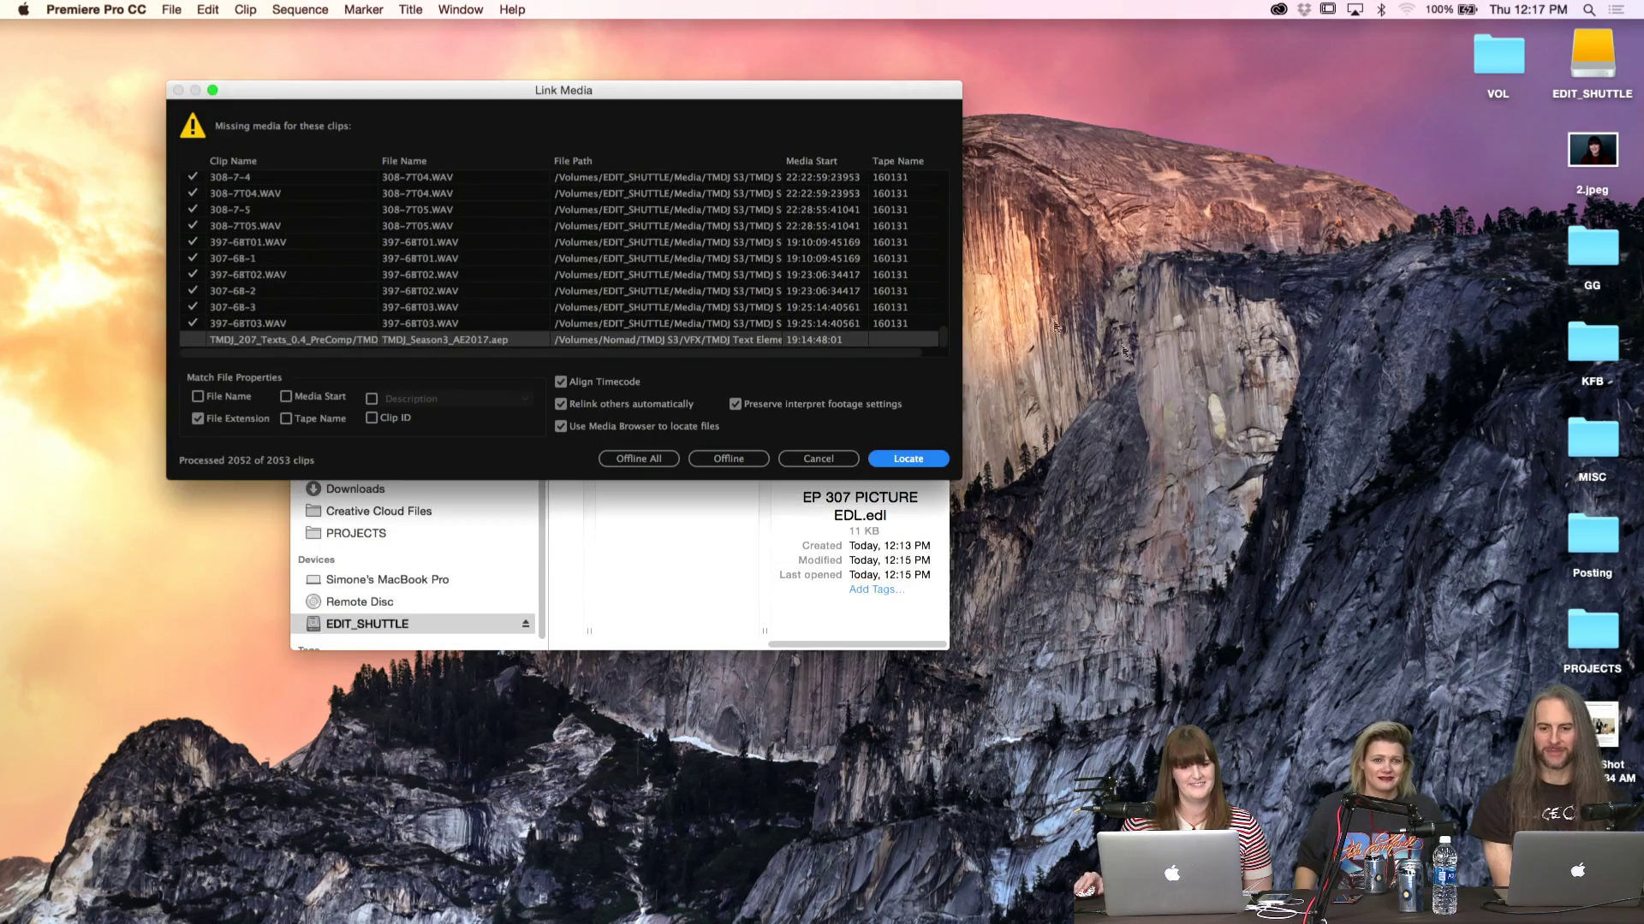
click(717, 460)
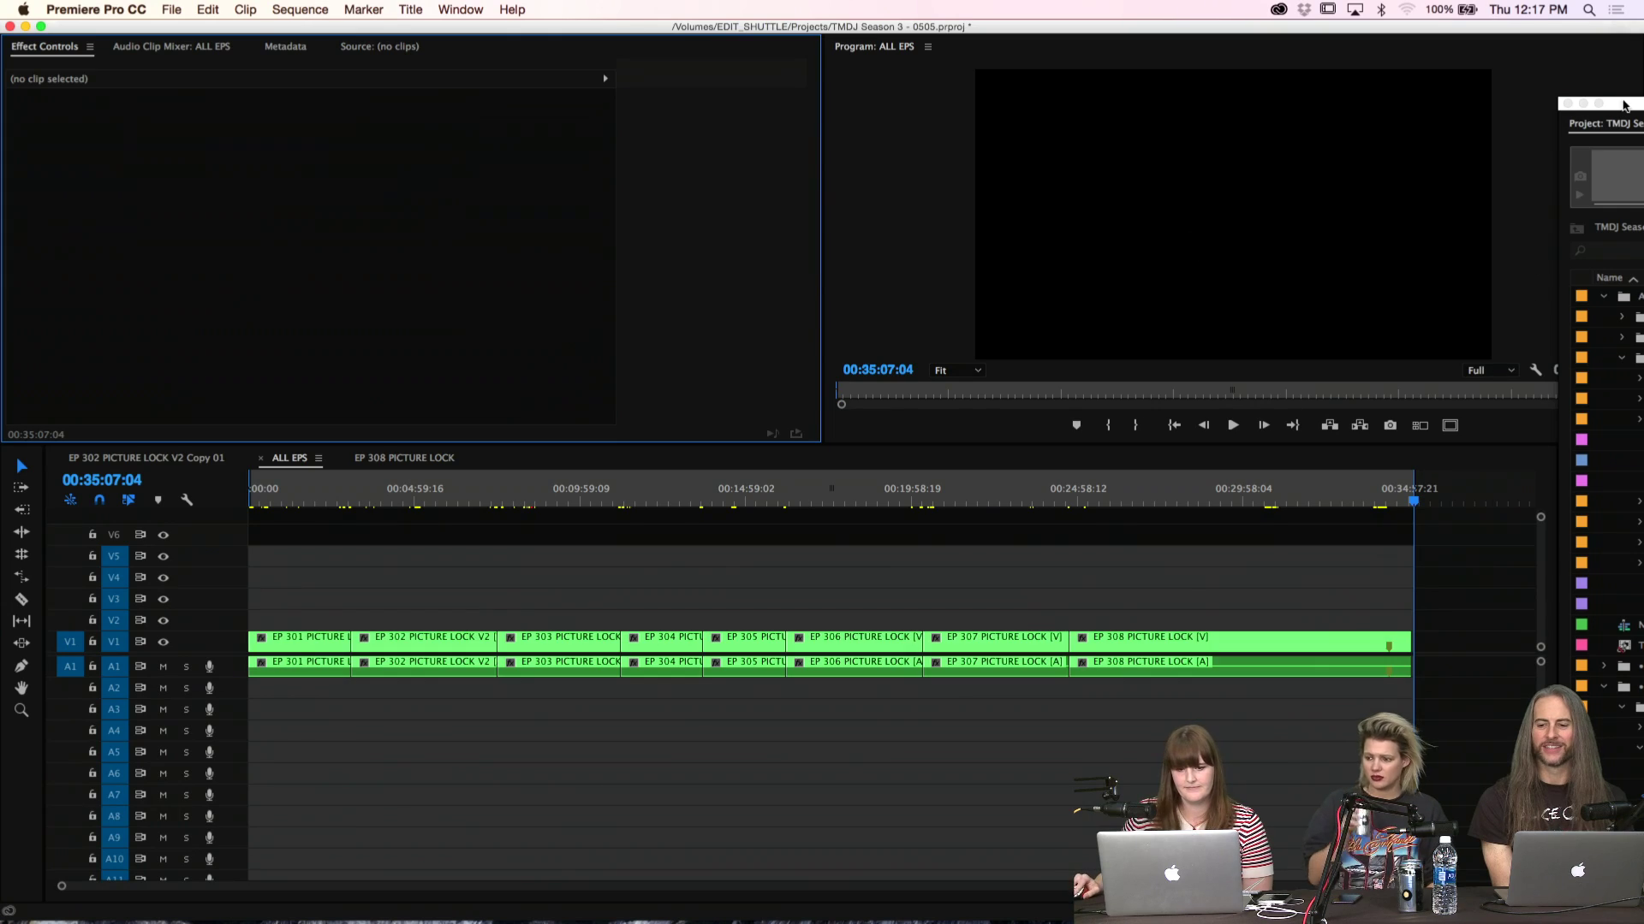
Bring the project window into view over the workspace and collapse the Pic Ref and KWAN bins under FINISHING
drag(1625, 104, 57, 26)
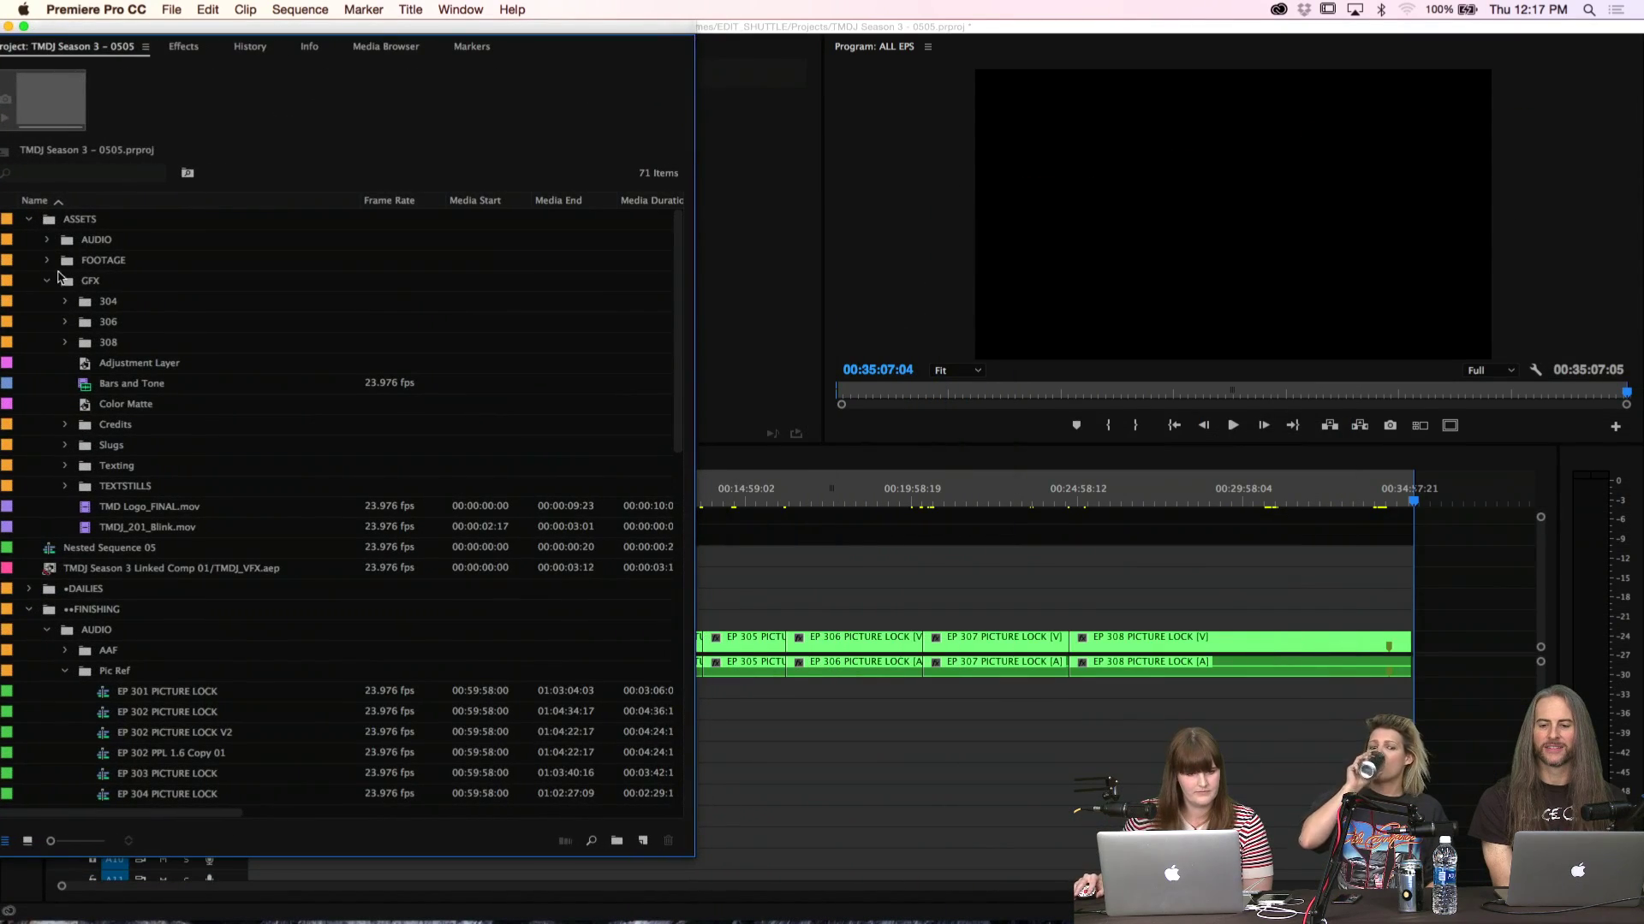
click(65, 671)
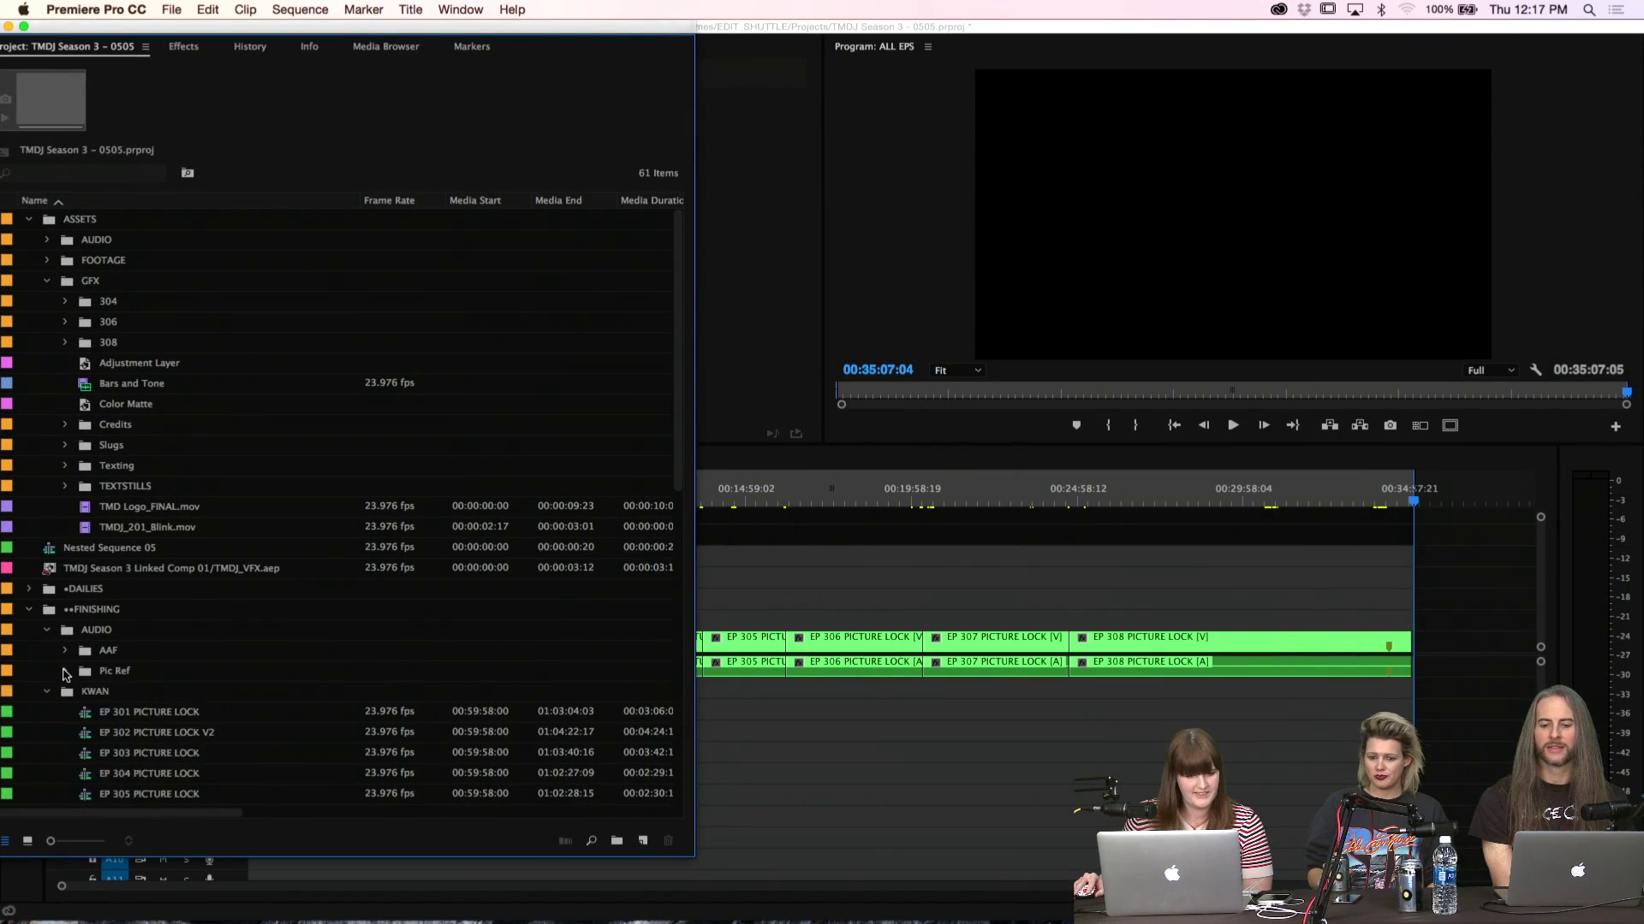
scroll(111, 657, down, 1)
click(48, 653)
scroll(109, 647, down, 2)
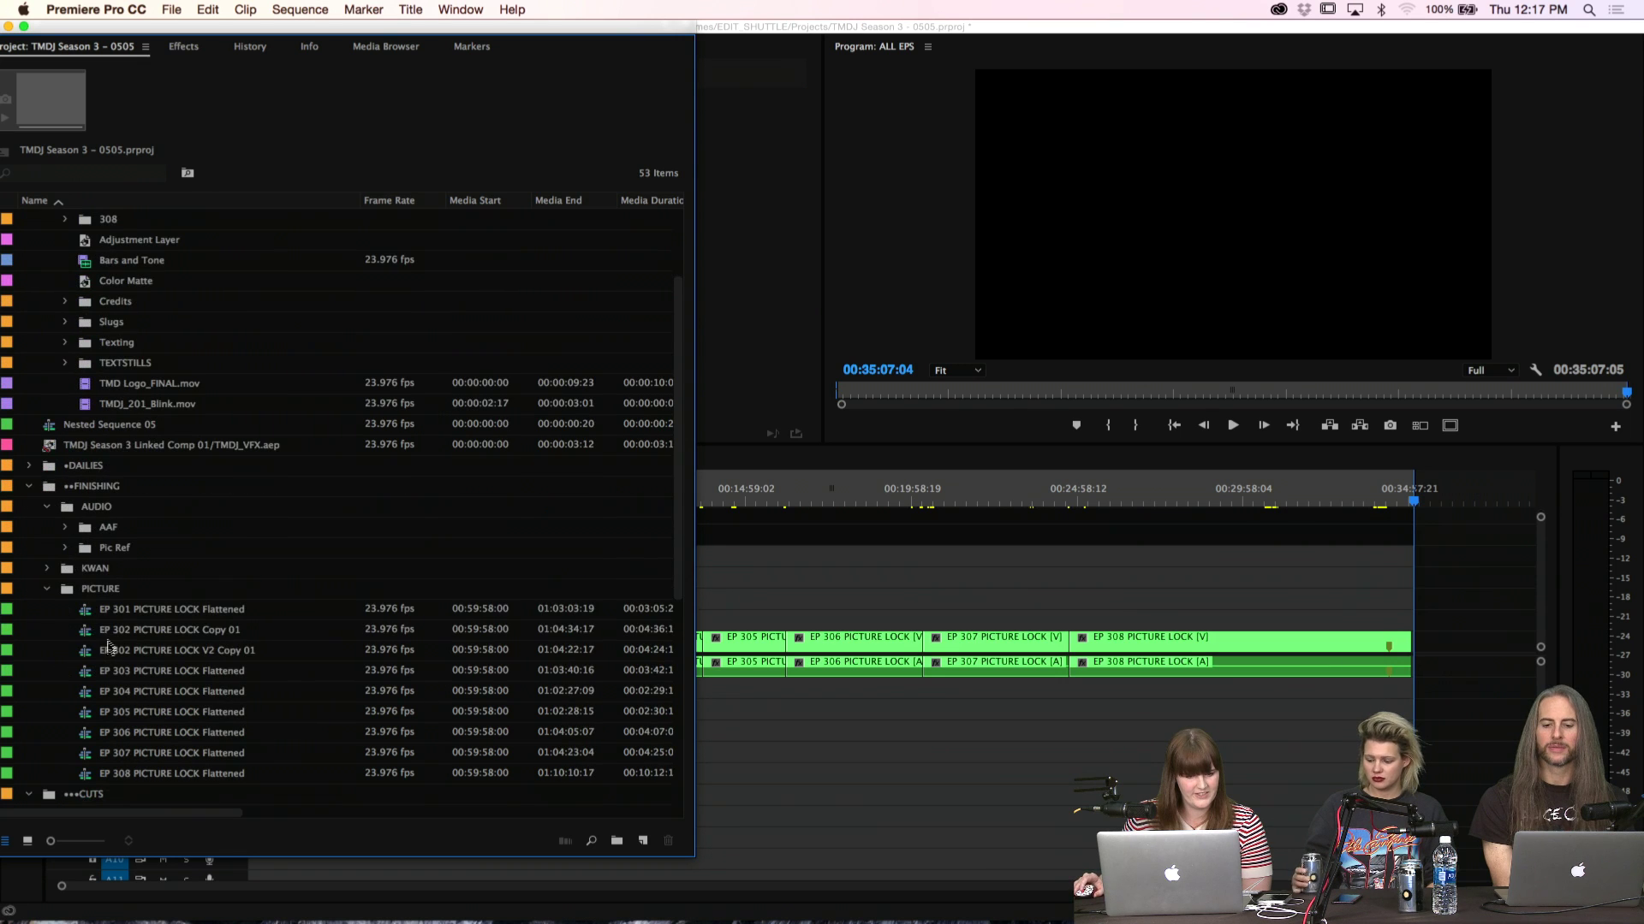
Open the sequence EP 302 PICTURE LOCK V2 Copy 01 from the PICTURE bin and move the project window clear of the timeline
click(48, 592)
click(48, 592)
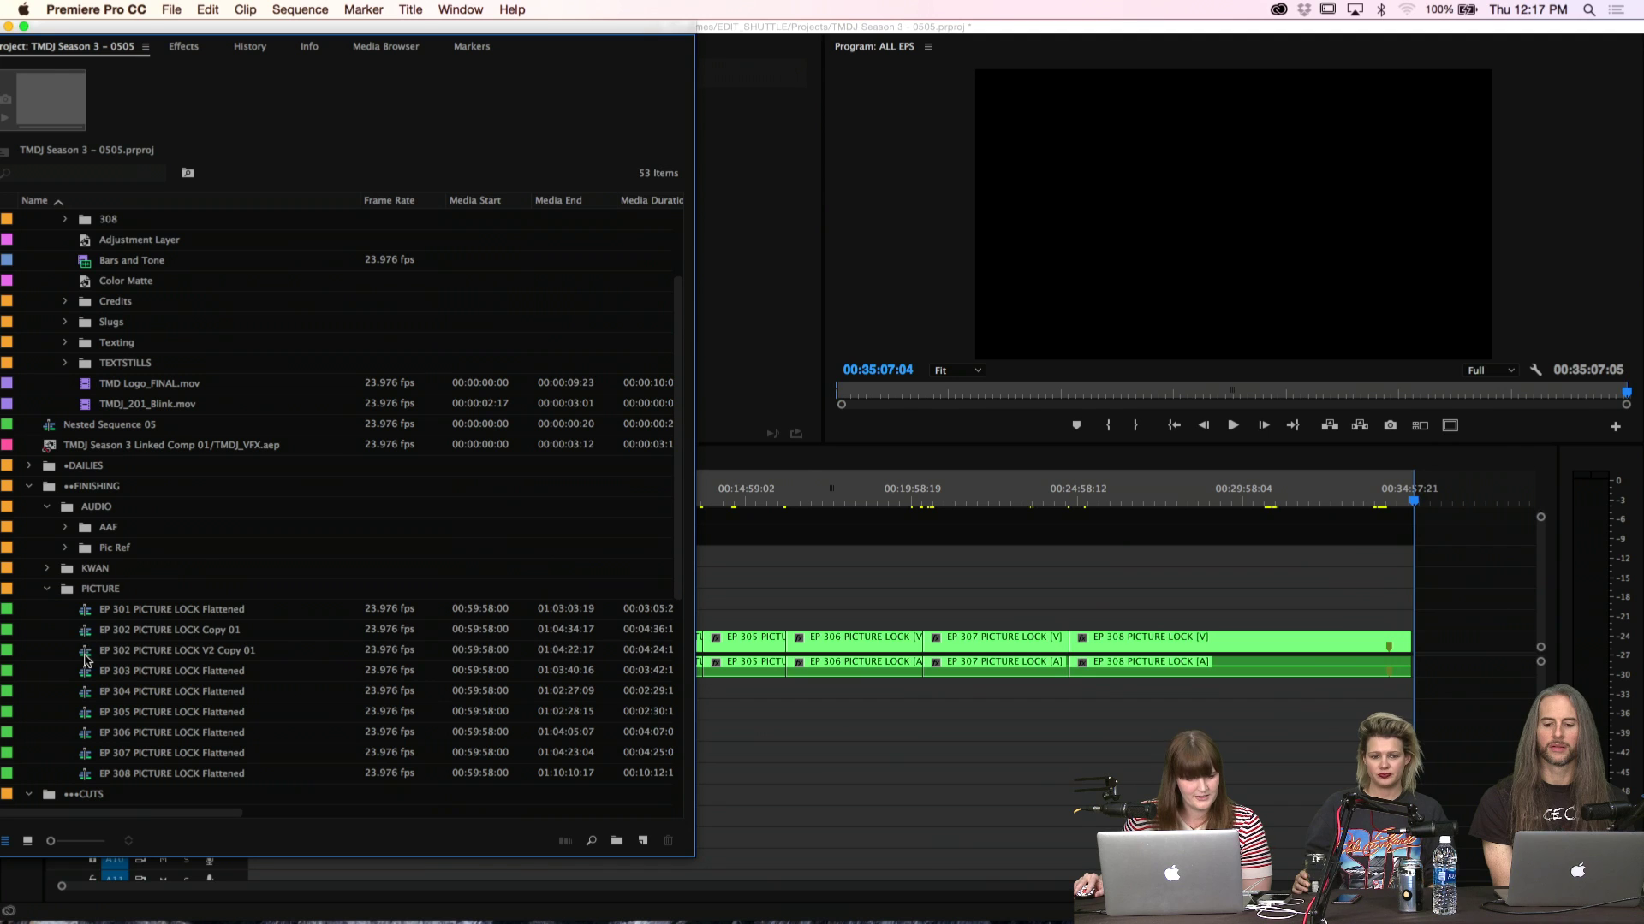
double_click(85, 652)
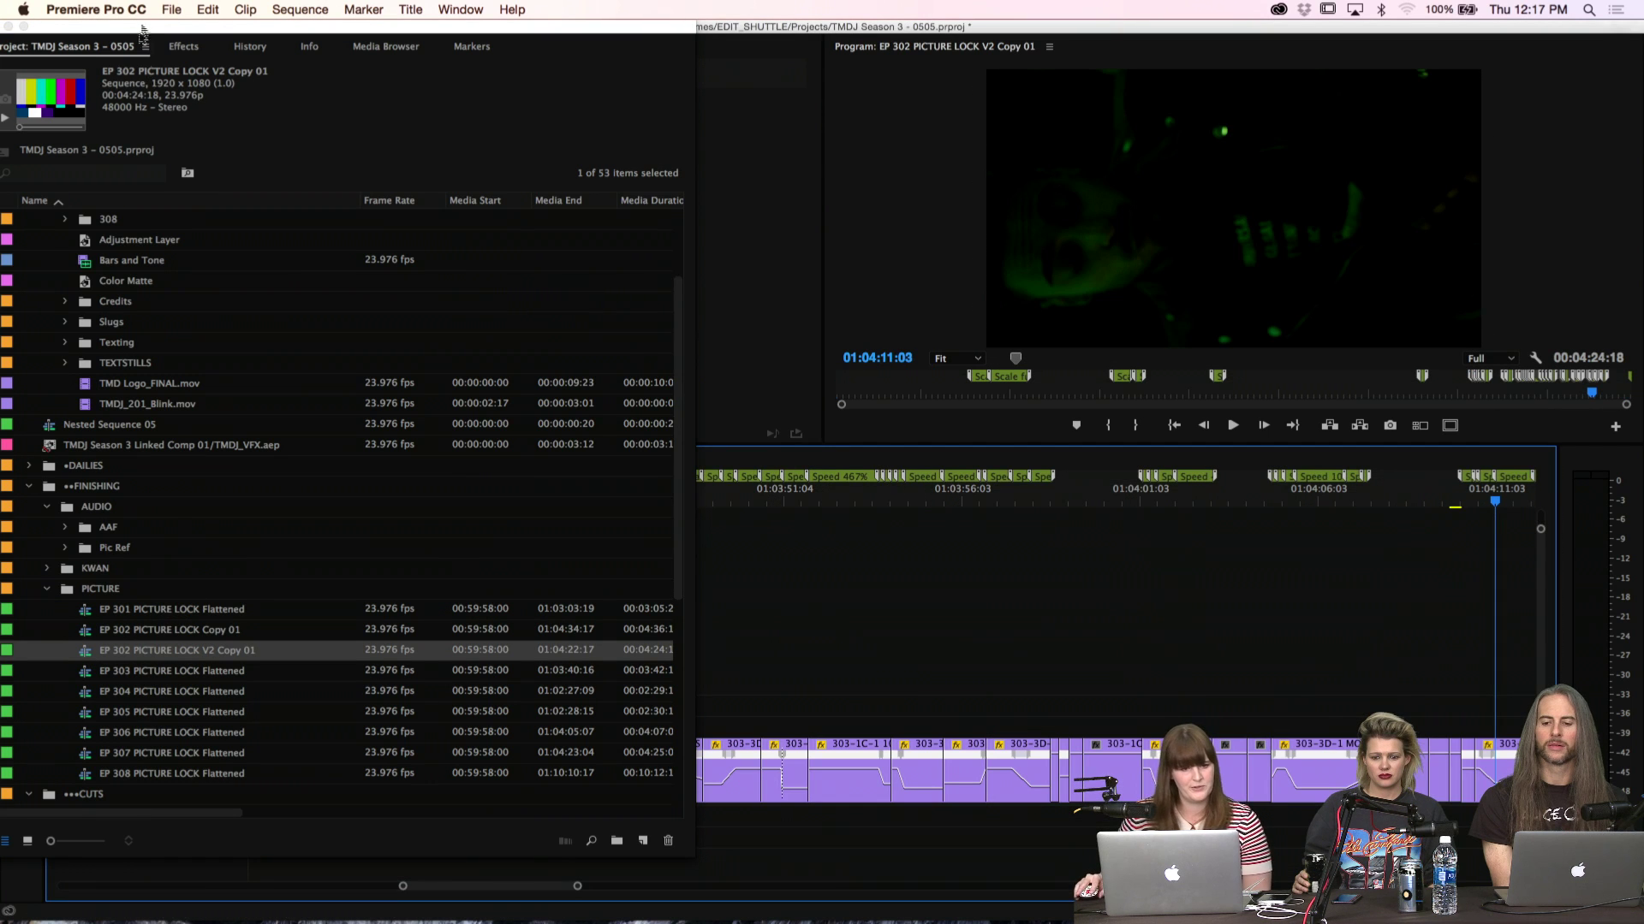
drag(143, 34, 164, 896)
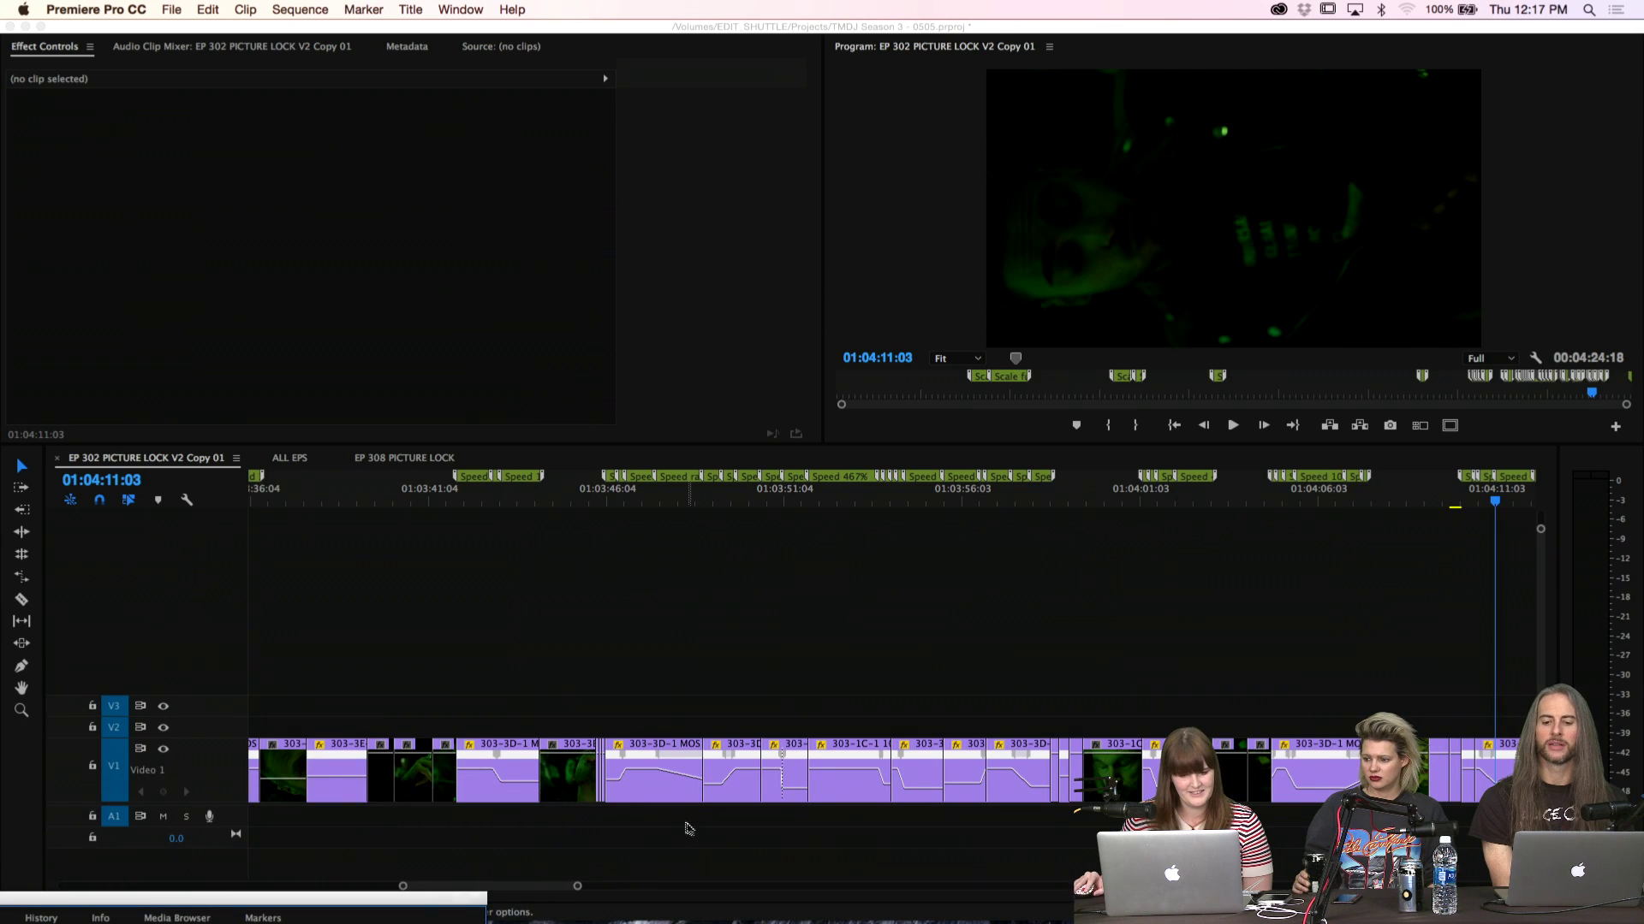
Examine the details of the "Speed ramp 100% to 283%" and "Speed 283%" markers above clip 303-1C-1, closing each without changes
scroll(689, 828, left, 10)
click(980, 503)
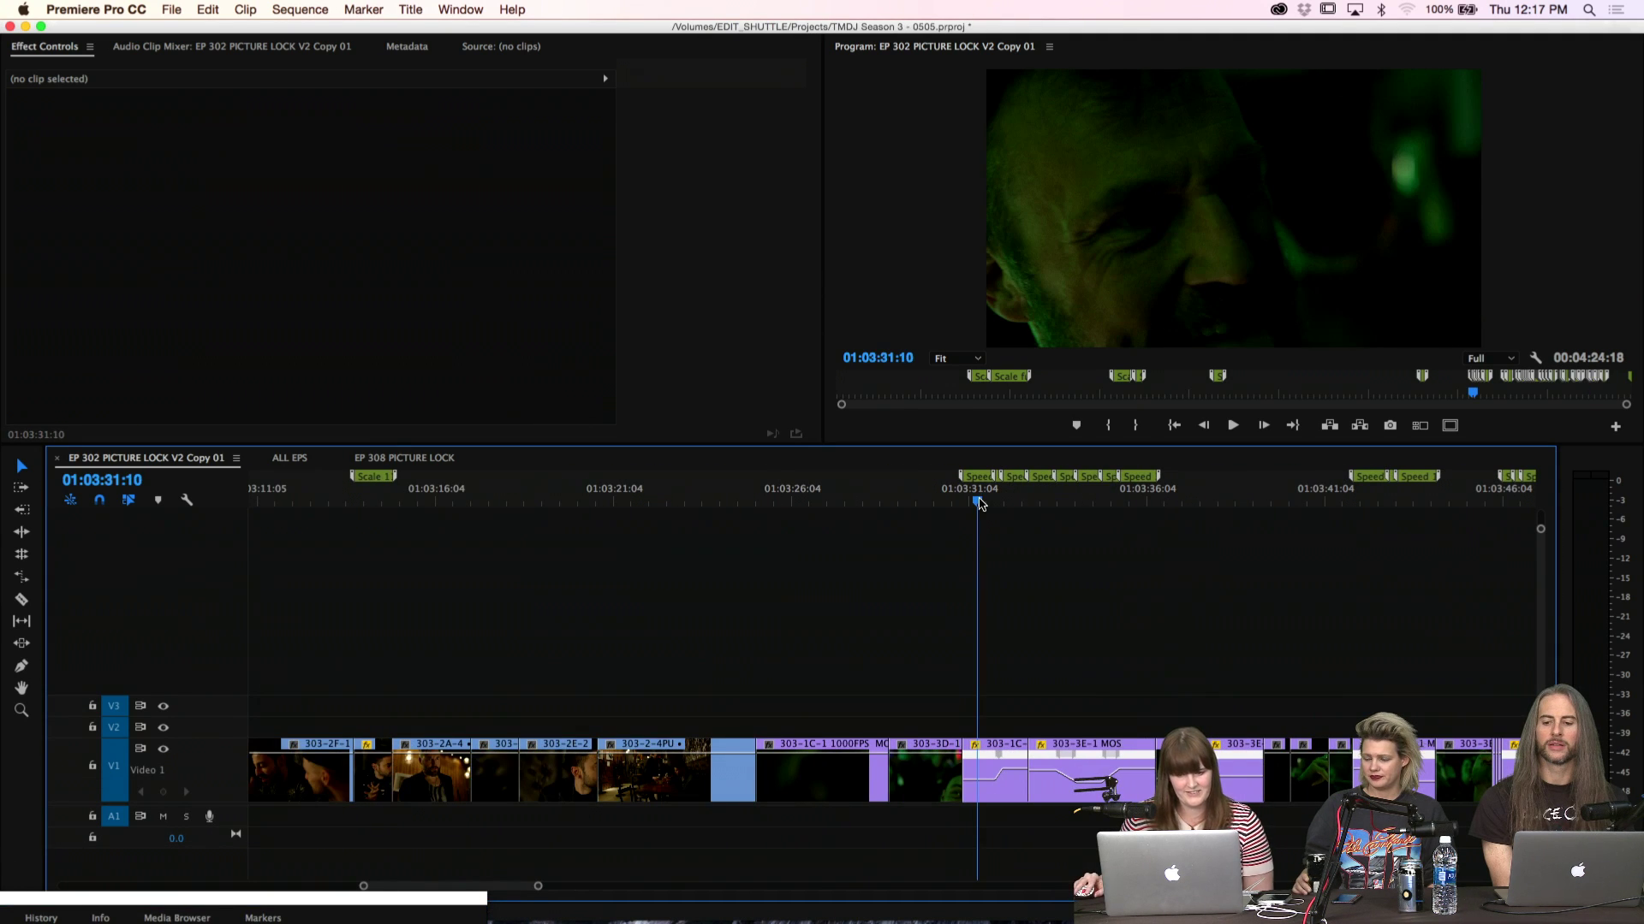
key(equal)
key(equal)
key(equal)
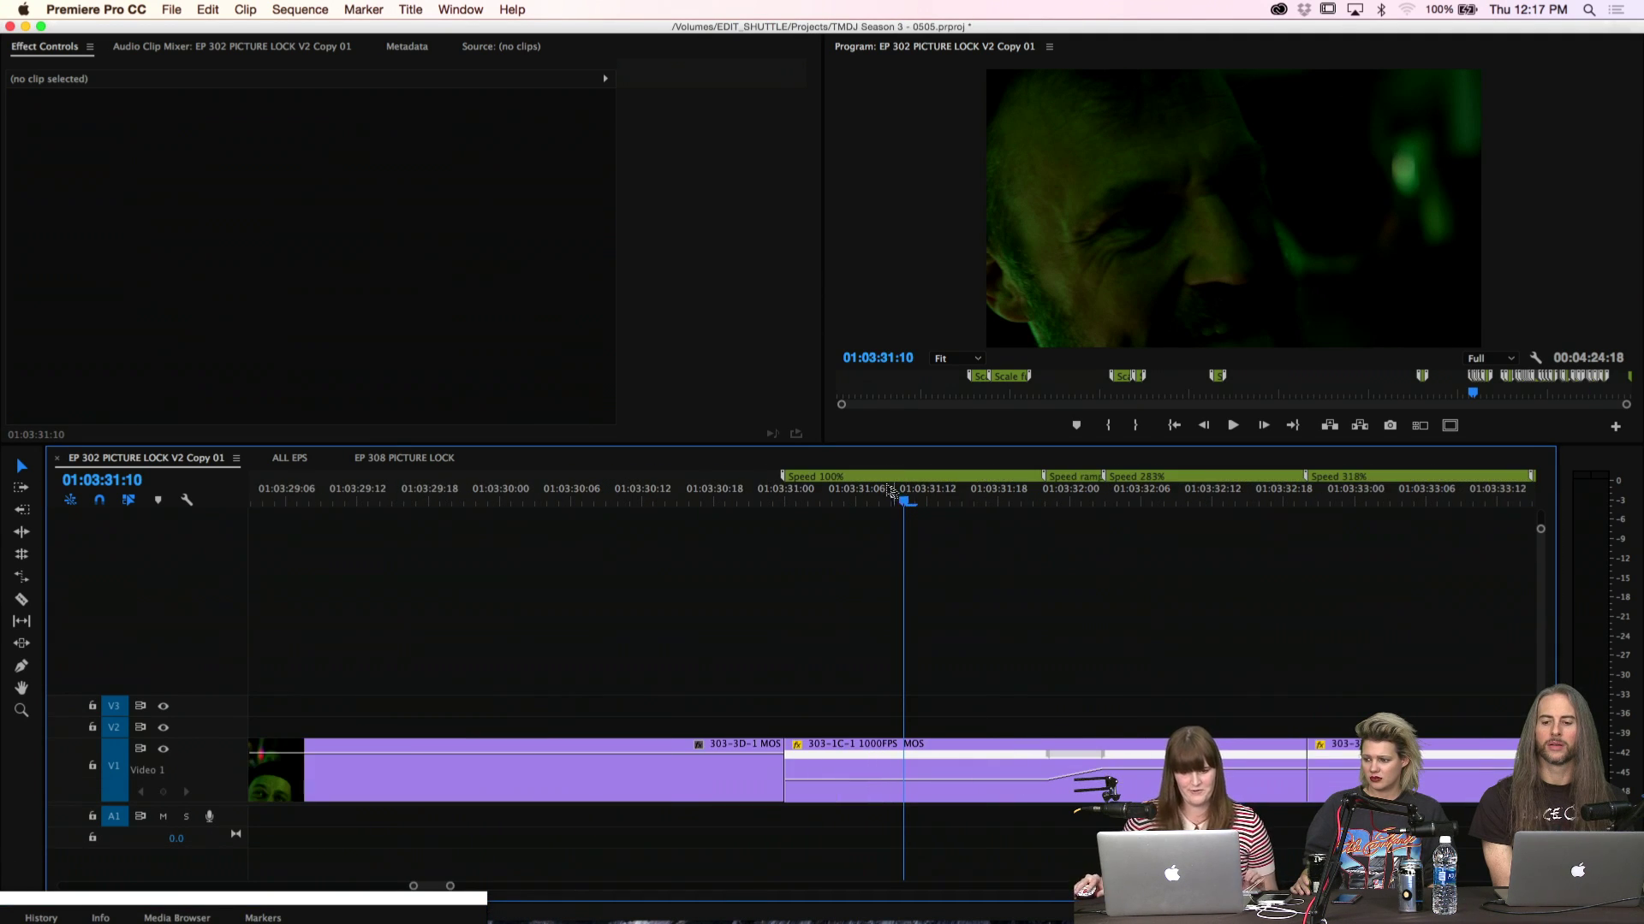
key(equal)
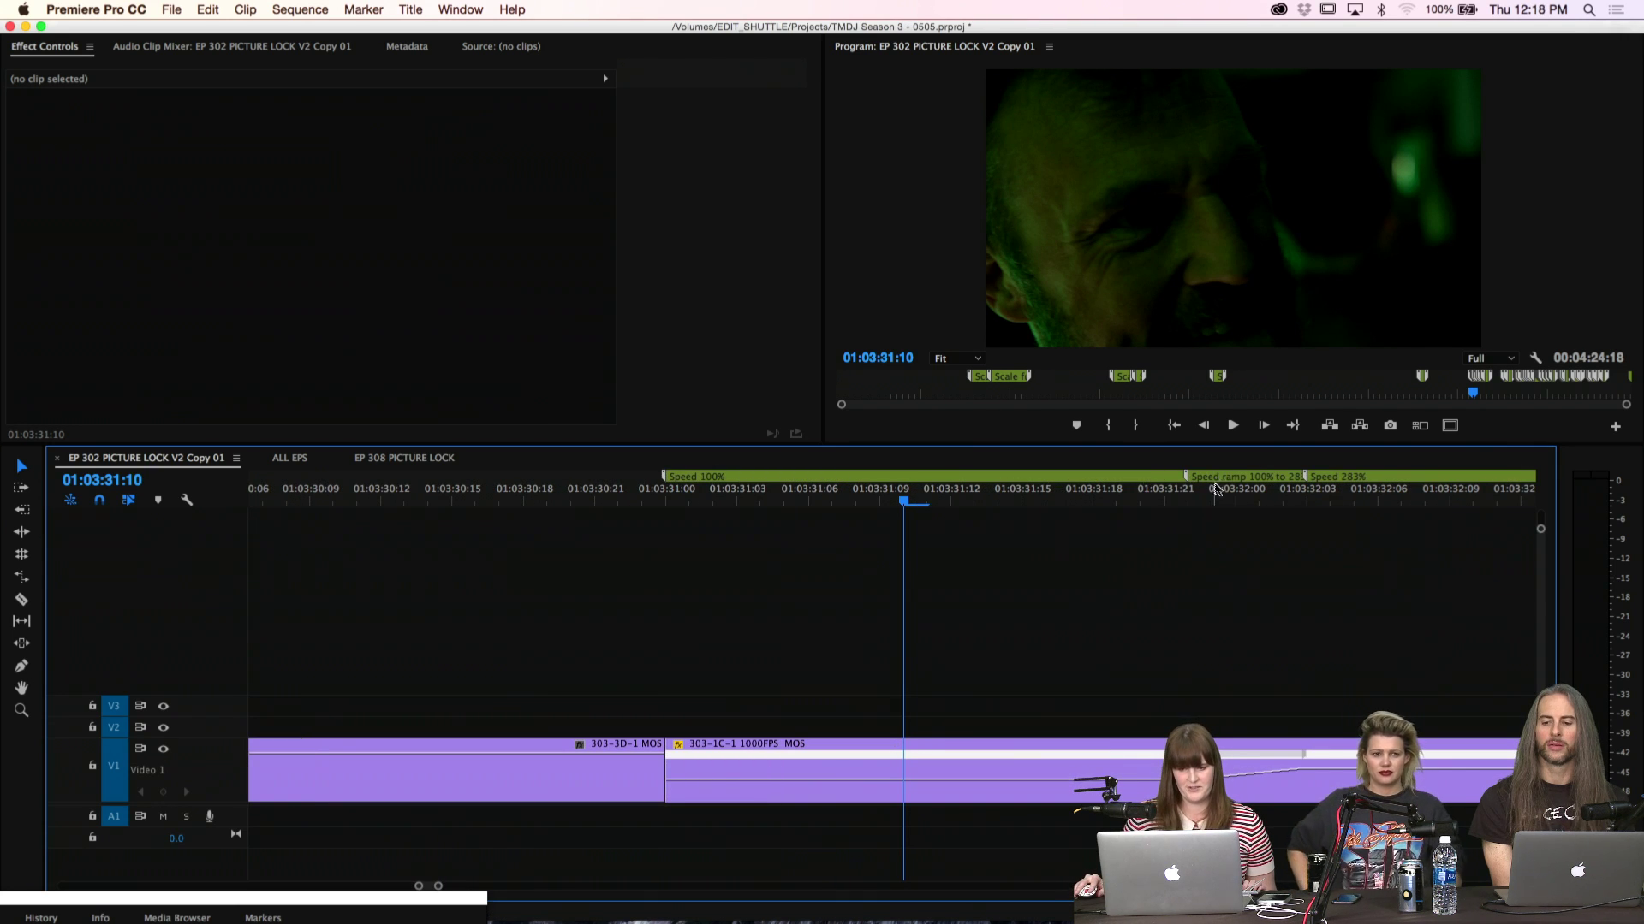
double_click(1233, 477)
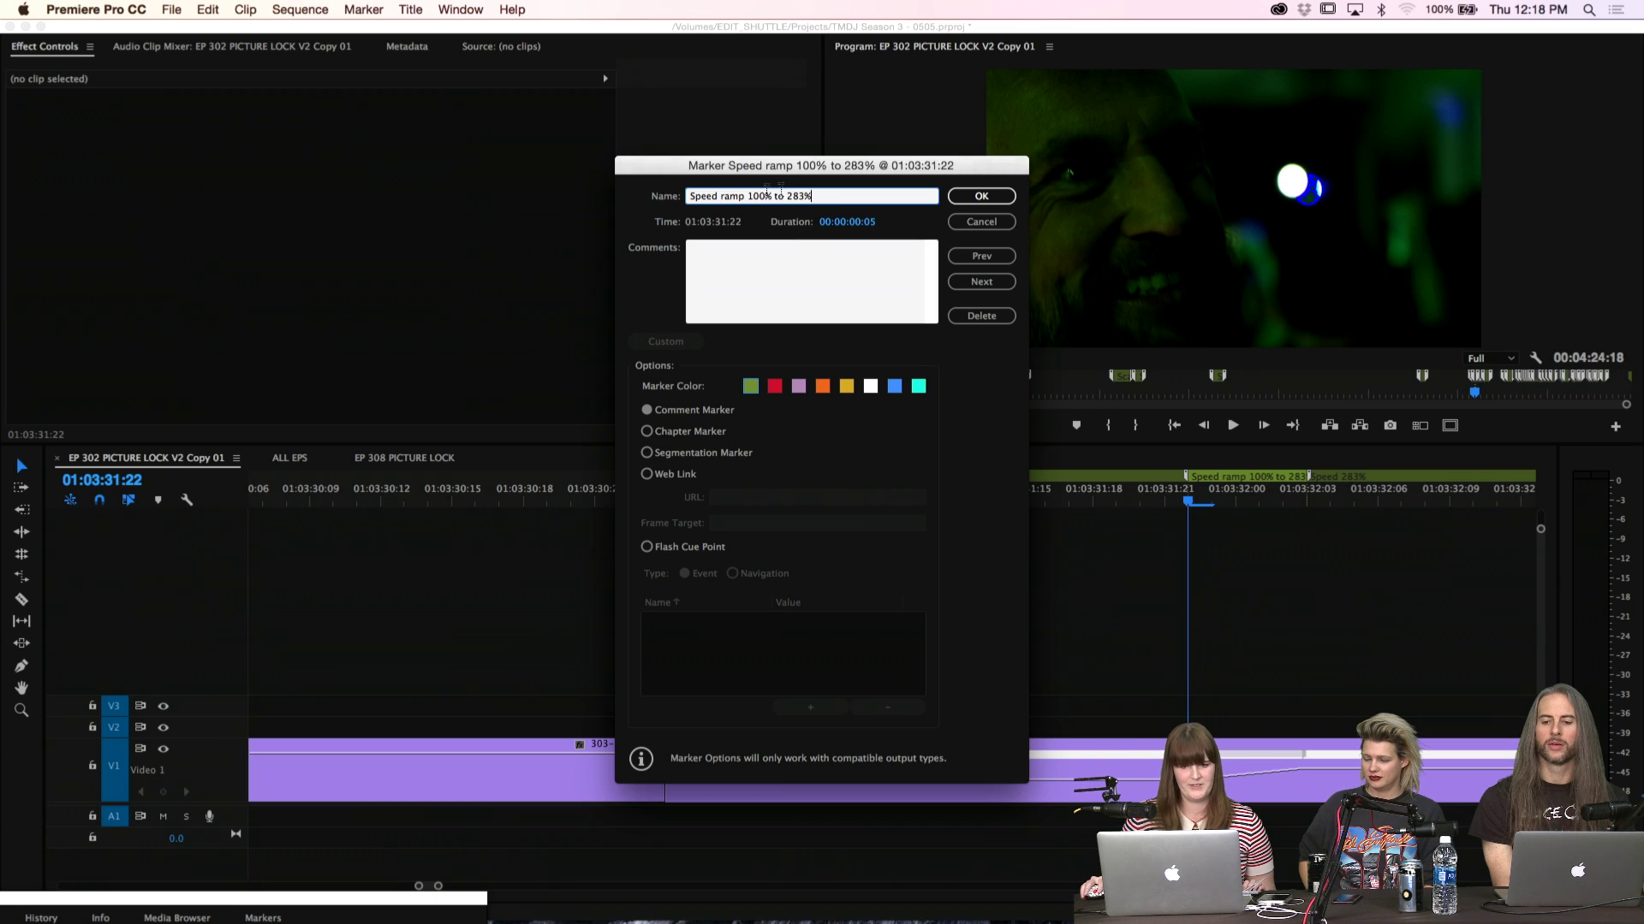
click(982, 221)
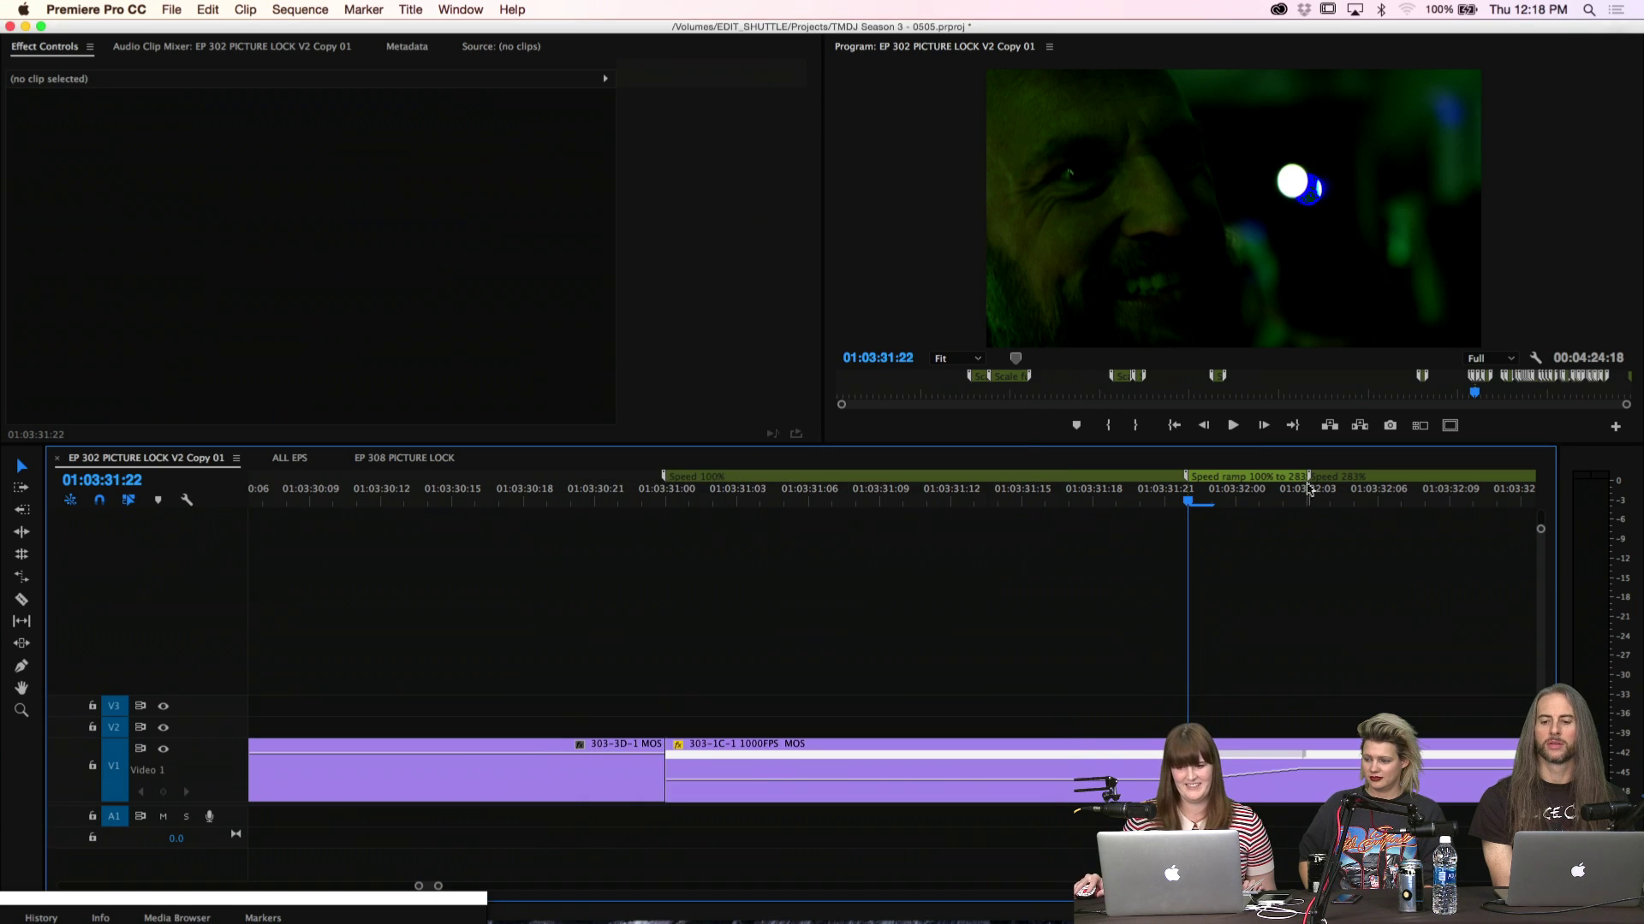
double_click(1333, 476)
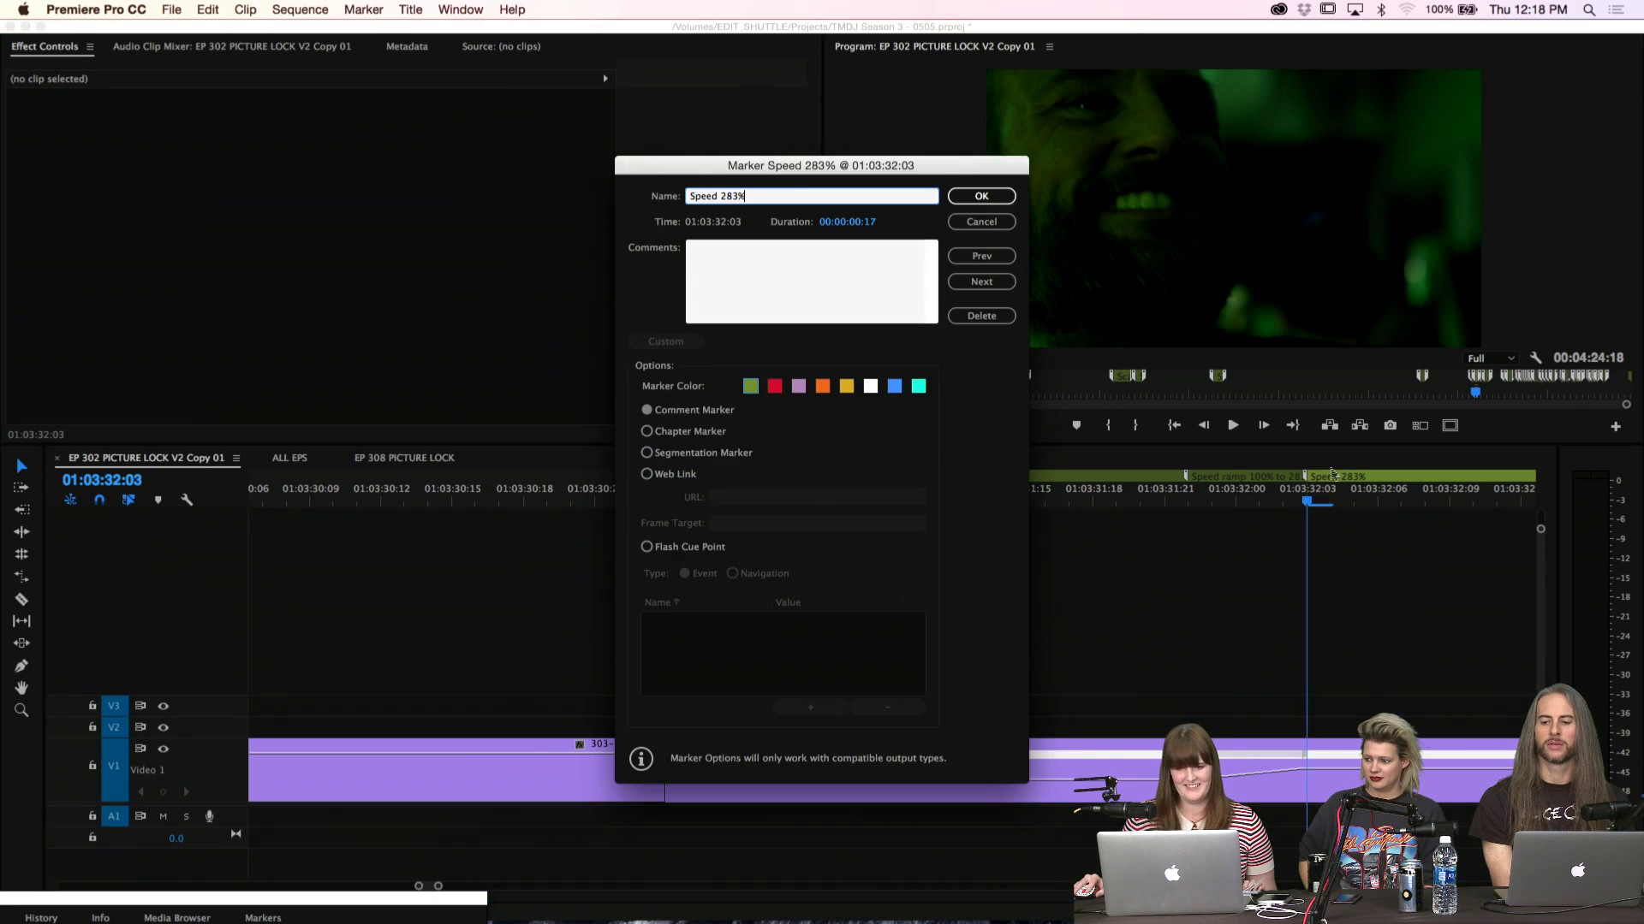
click(984, 220)
Inspect the speed markers above the 303-3D-1 MOS clip with the playhead at 01:03:42:23
key(minus)
key(minus)
key(minus)
key(minus)
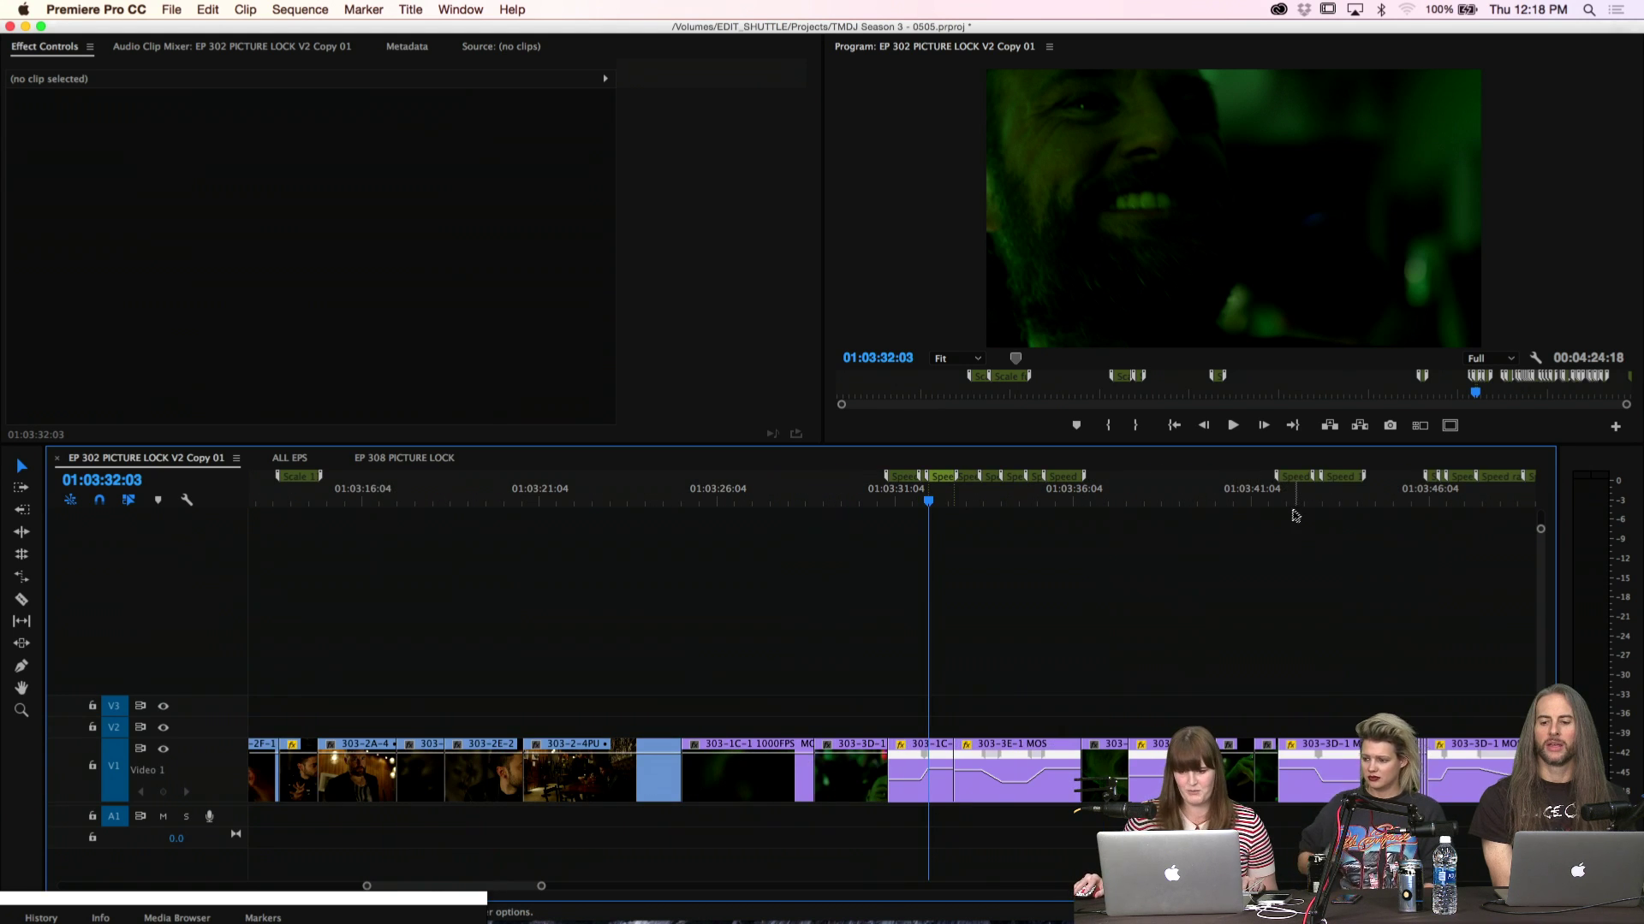
drag(1291, 510, 1314, 509)
key(equal)
key(equal)
key(equal)
key(equal)
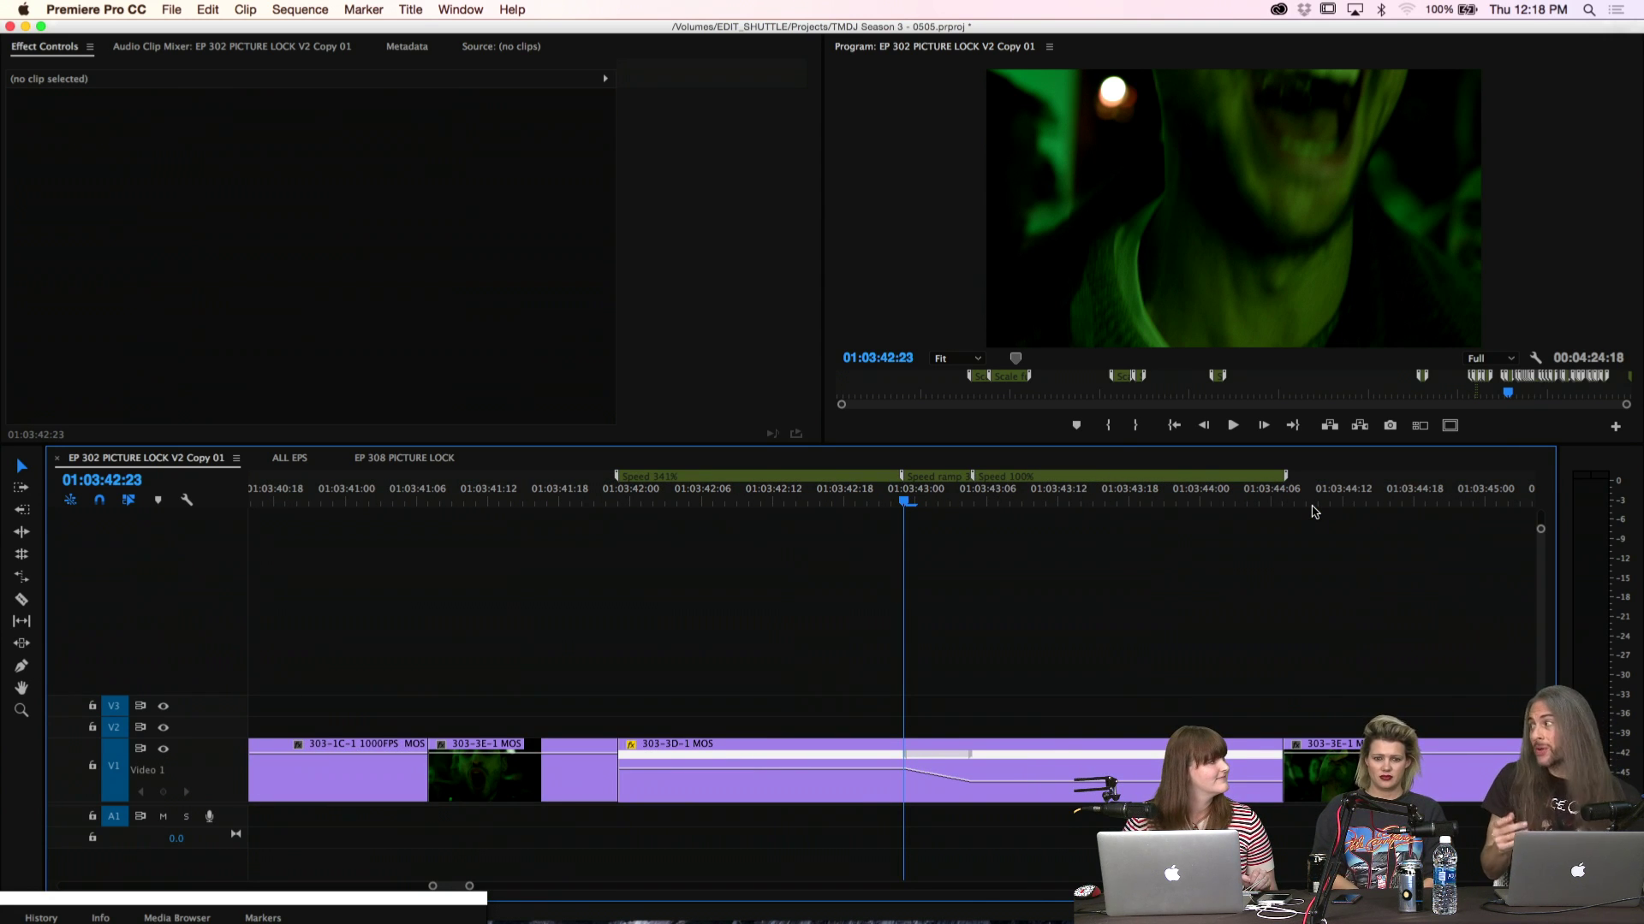
Review the run of speed and speed ramp markers from 01:03:46:12 onward in the EP 302 sequence
key(minus)
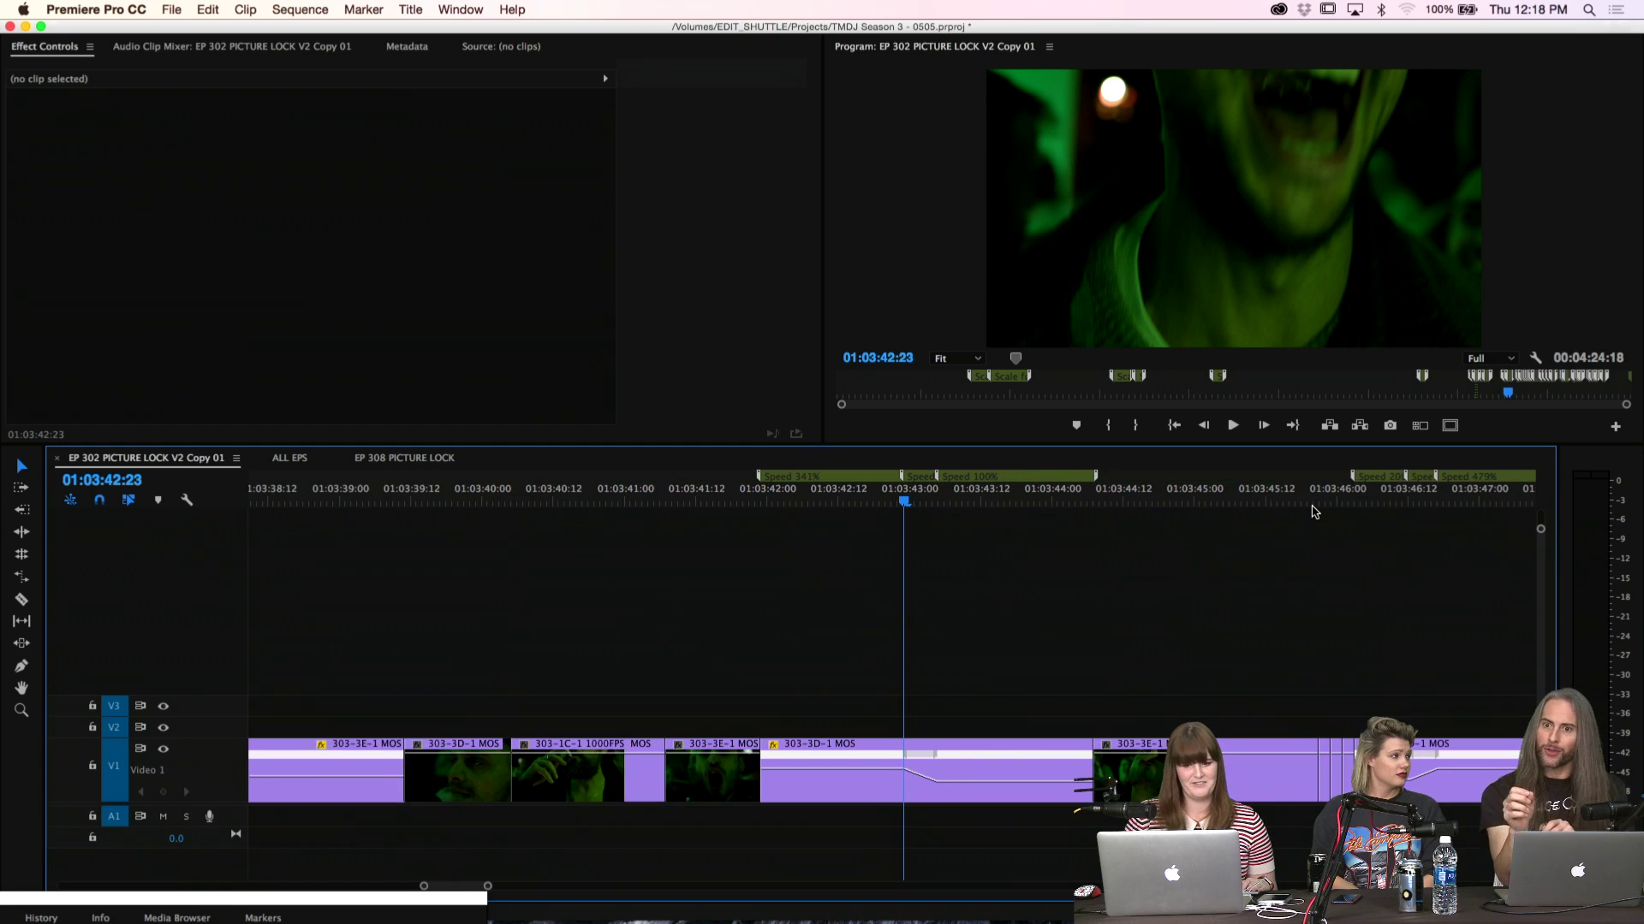
click(1408, 507)
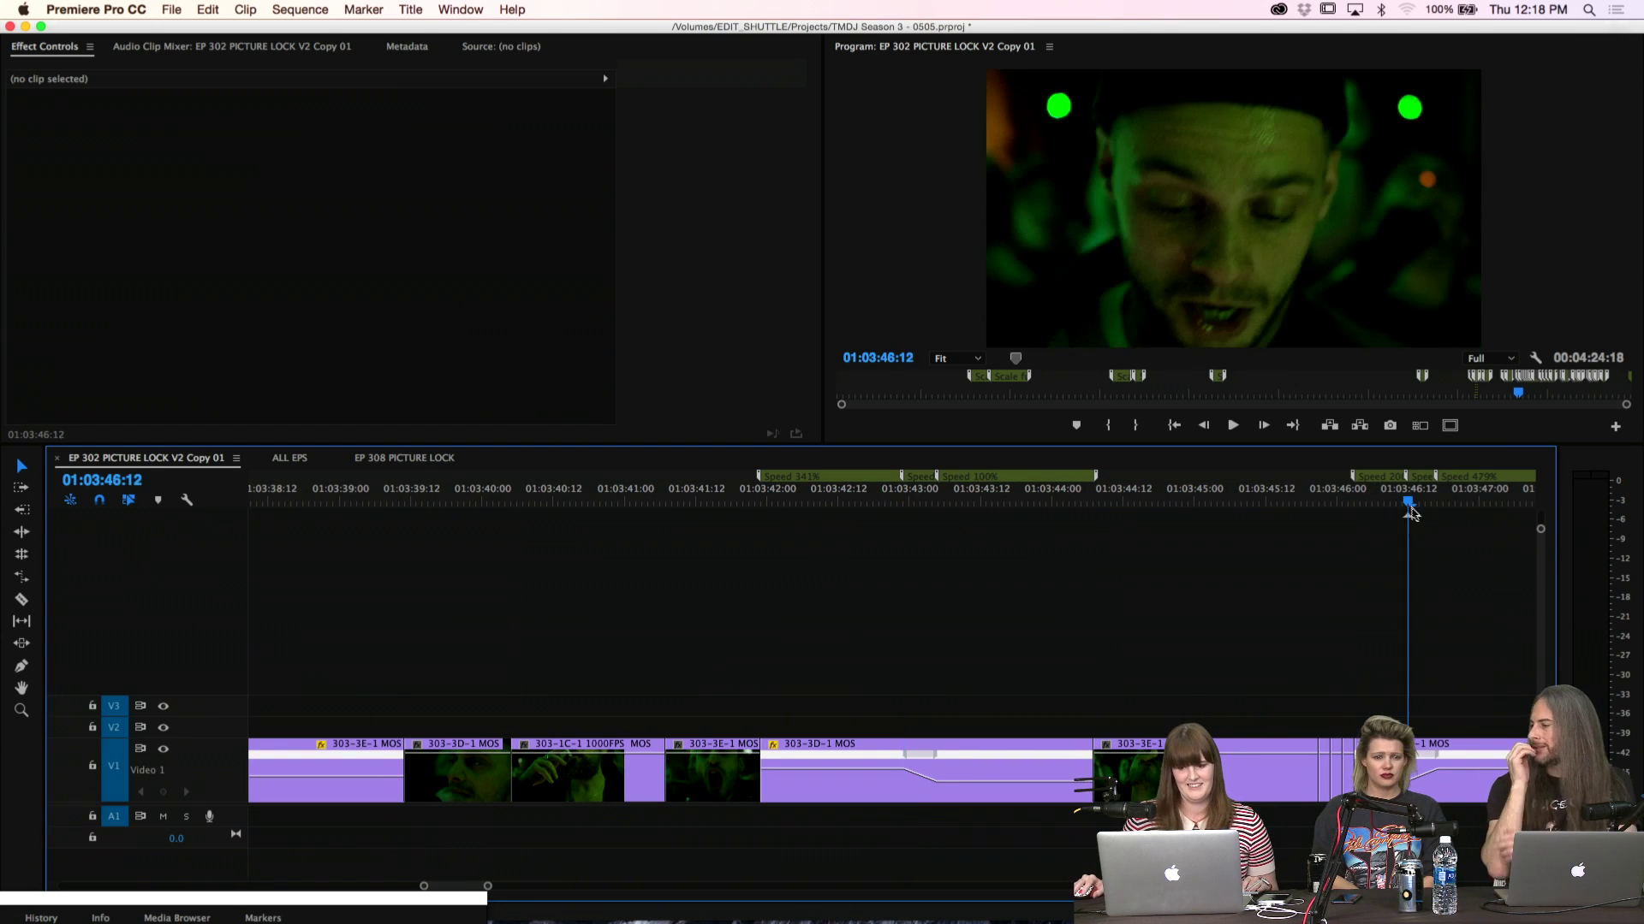
scroll(1418, 521, right, 5)
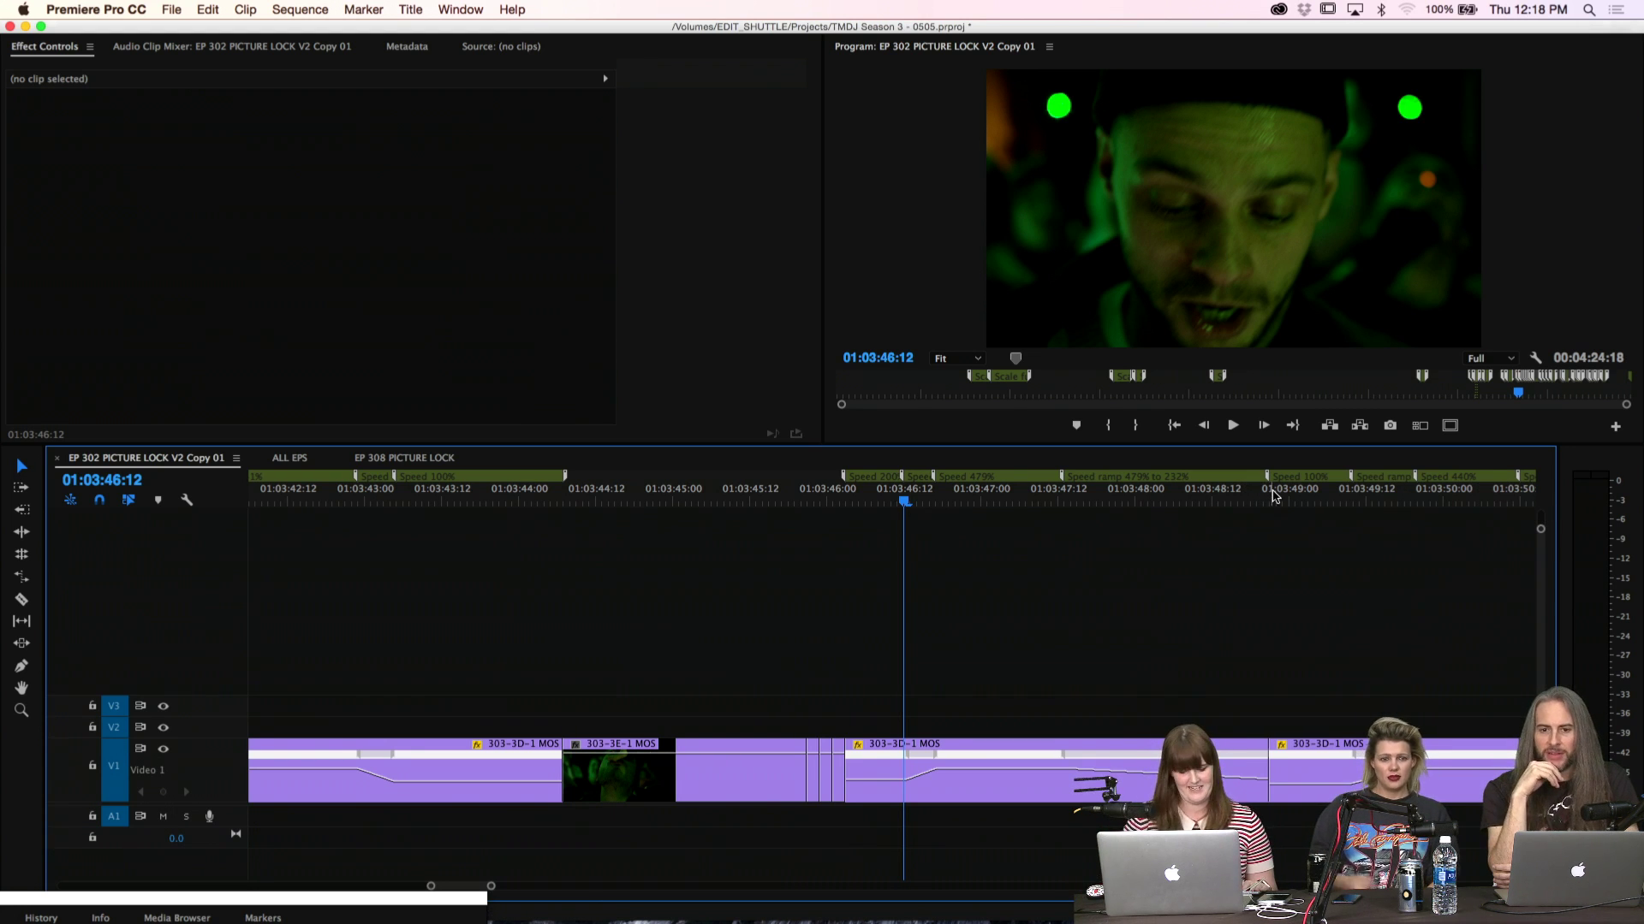
key(minus)
key(minus)
key(minus)
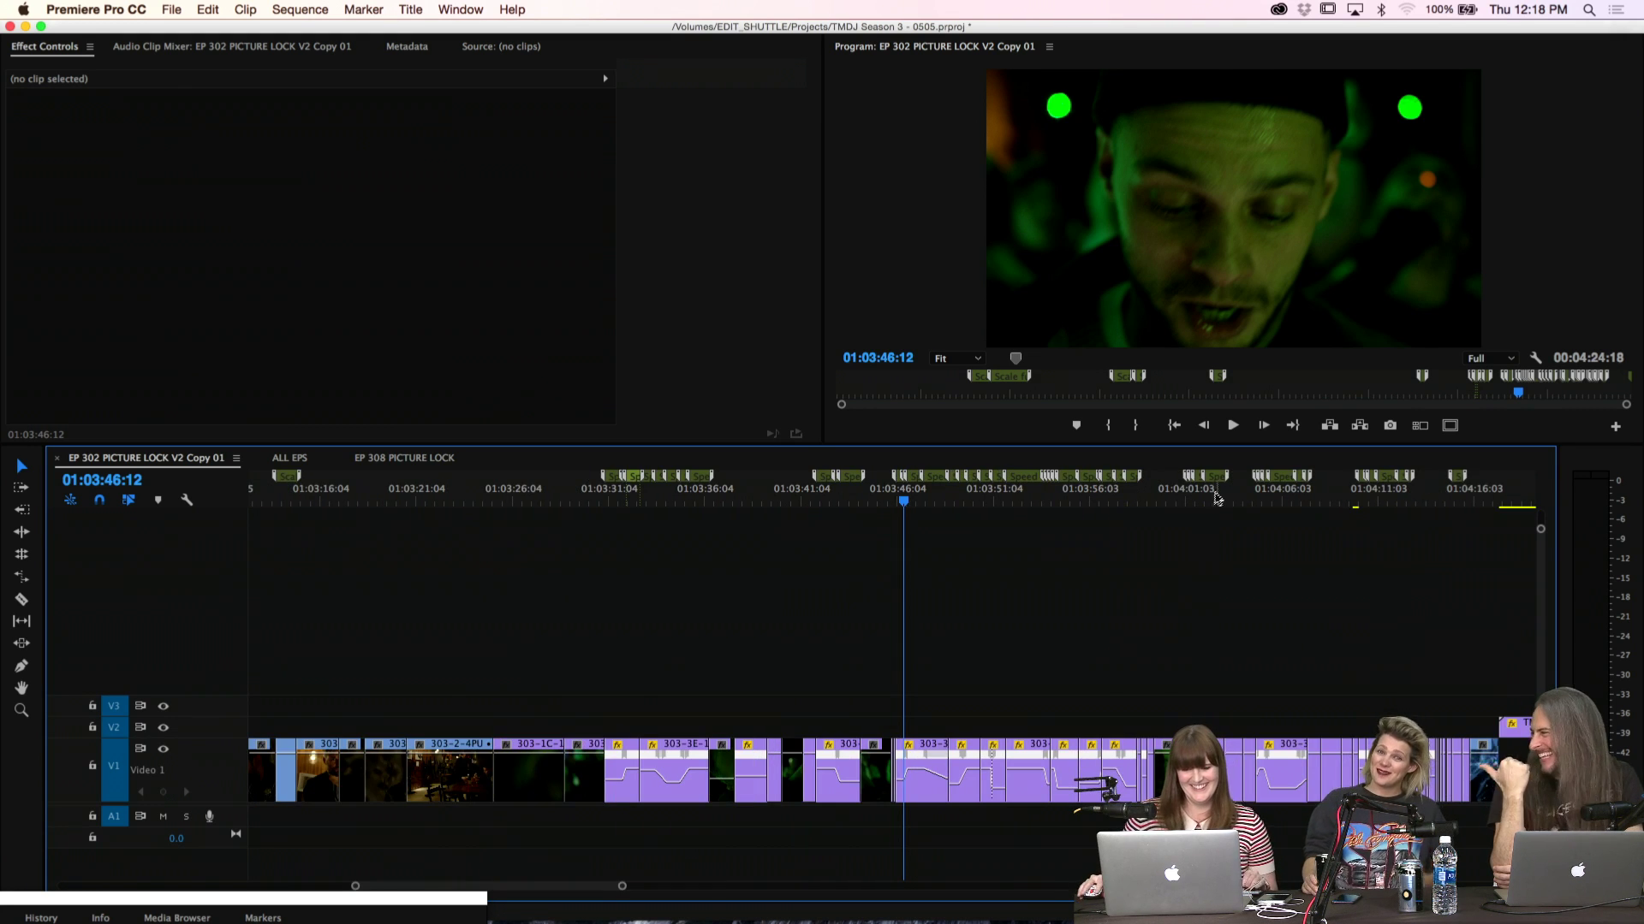
Check the speed markers above the 303-3E-1 MOS clip around 01:04:01:15, then view the markers across the whole sequence
click(1196, 498)
key(=)
key(=)
key(=)
key(=)
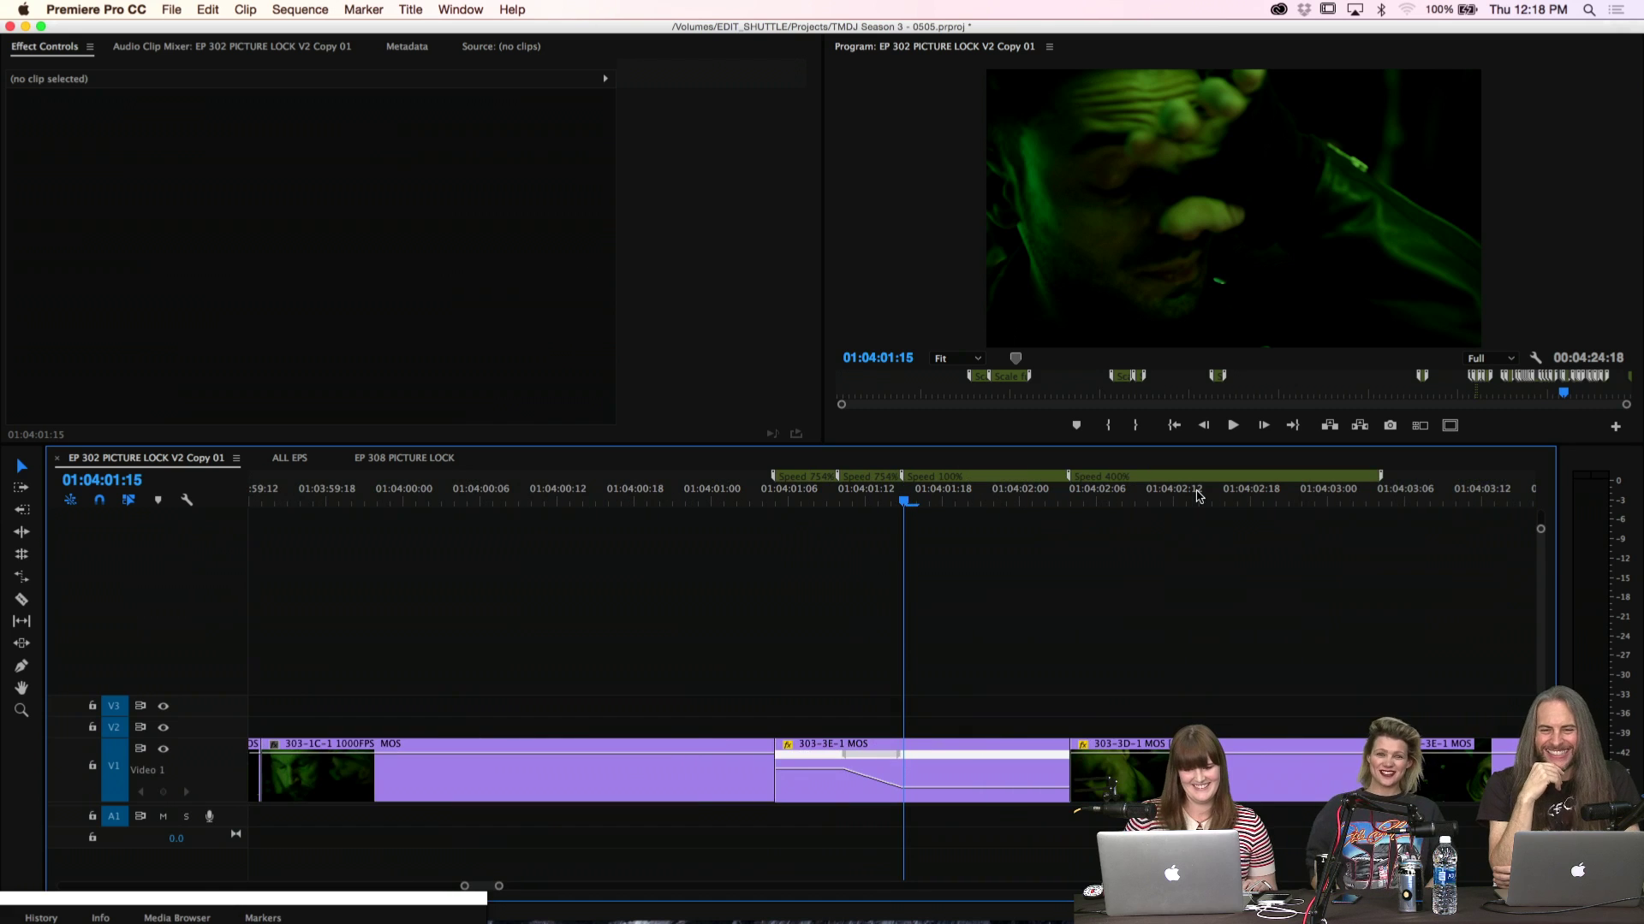
click(1169, 495)
key(-)
key(-)
key(-)
click(935, 496)
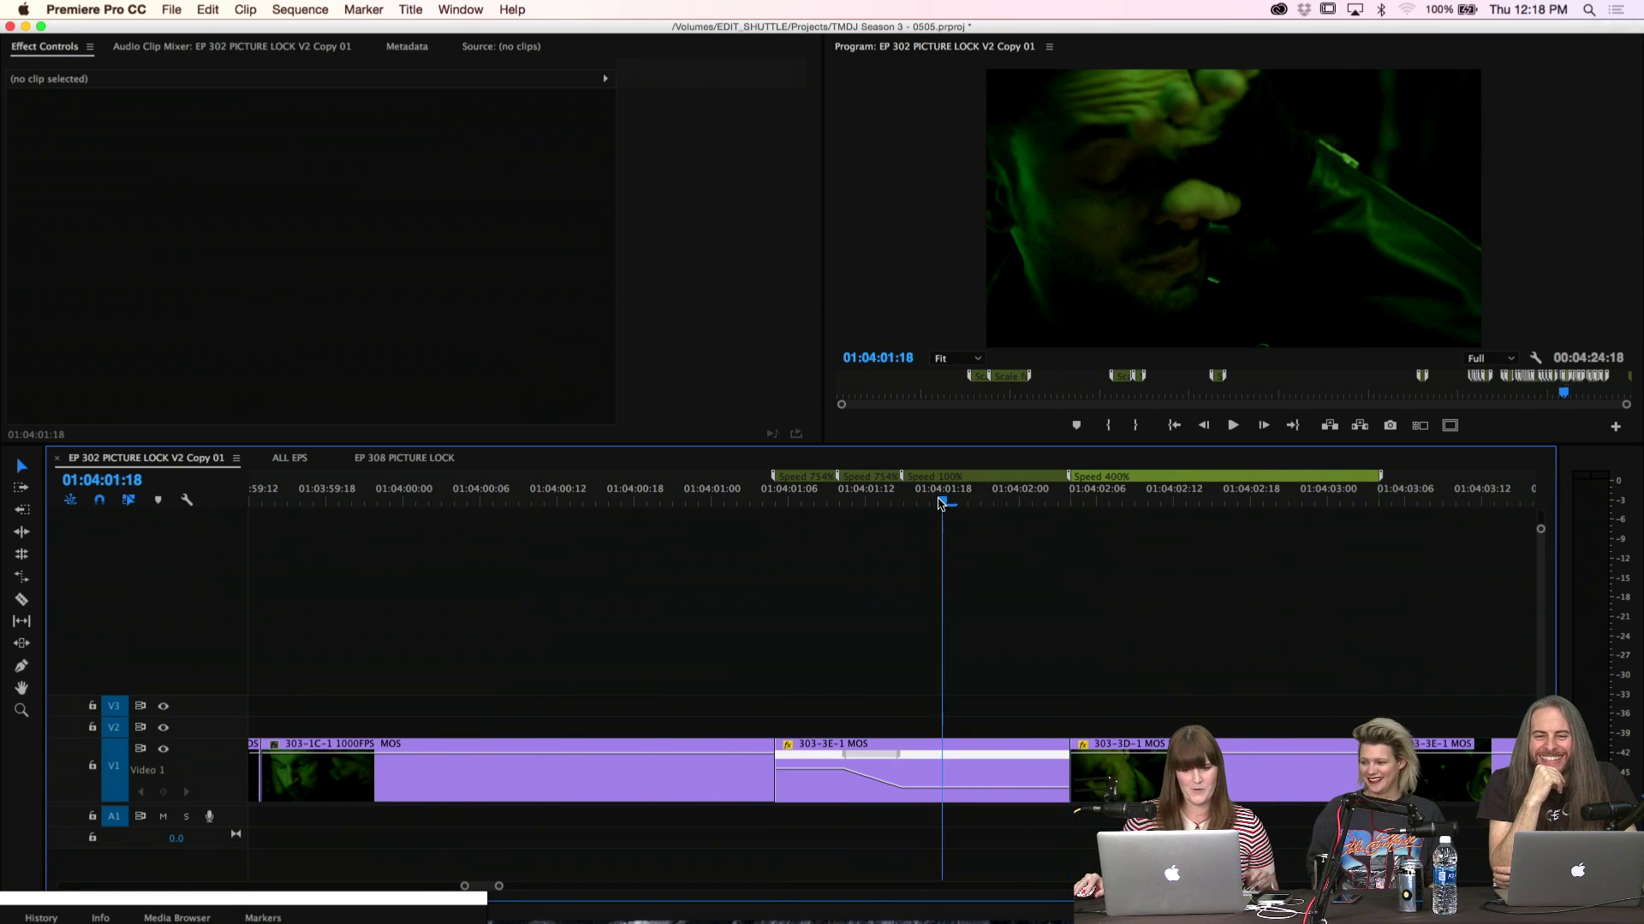
key(-)
key(-)
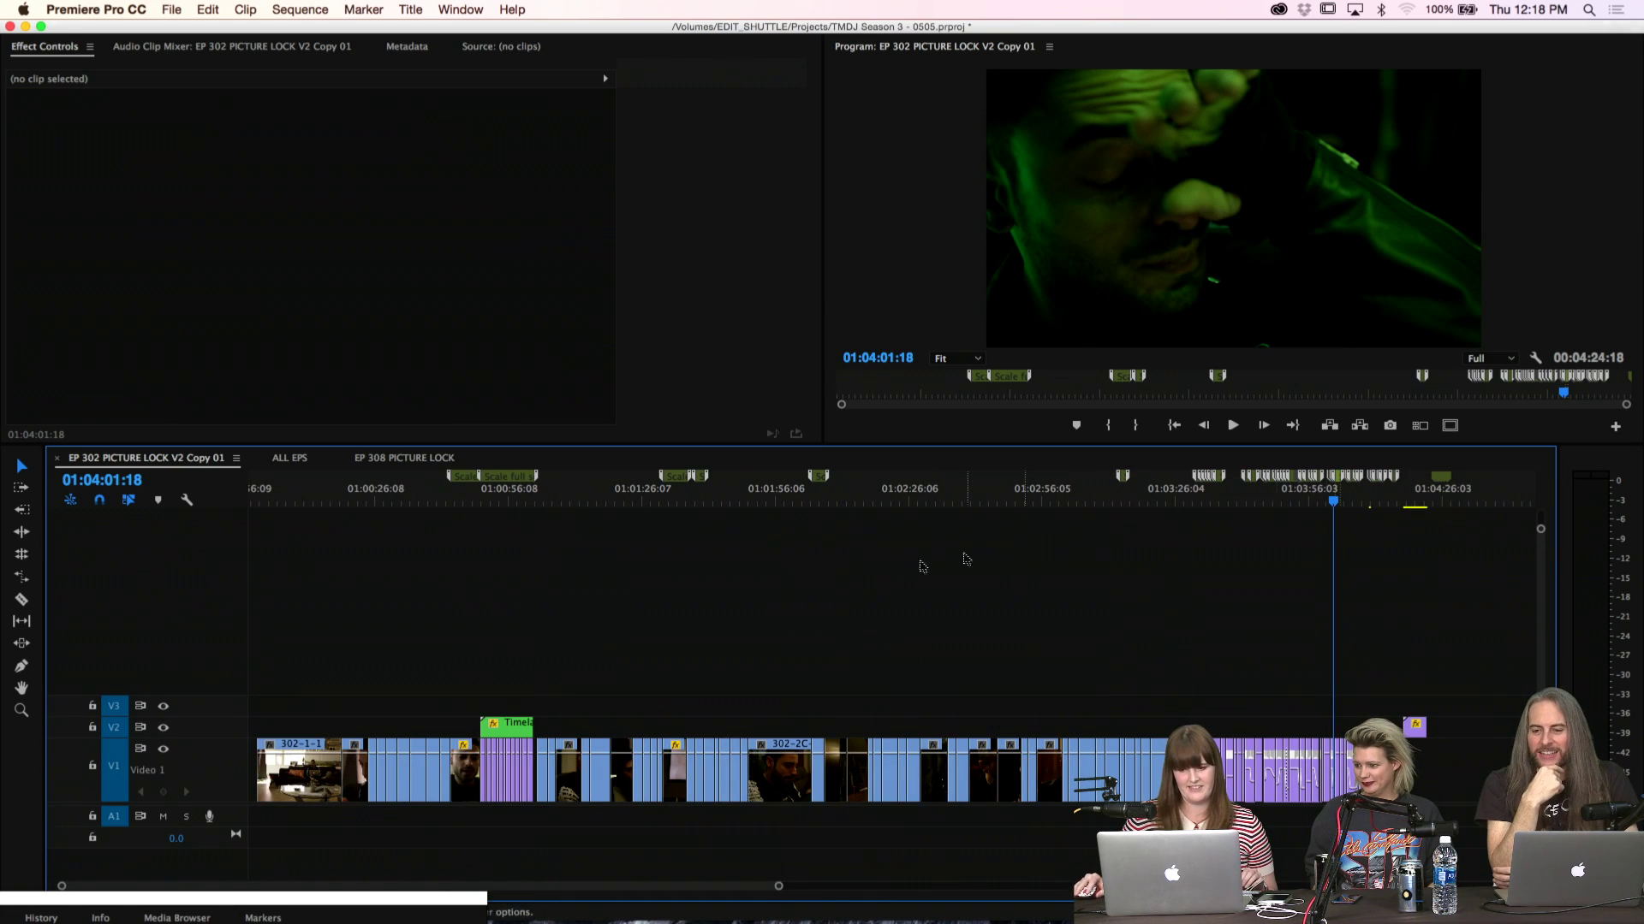
Retrieve the floating project window from the edge of the screen and place it in view over the workspace
click(469, 9)
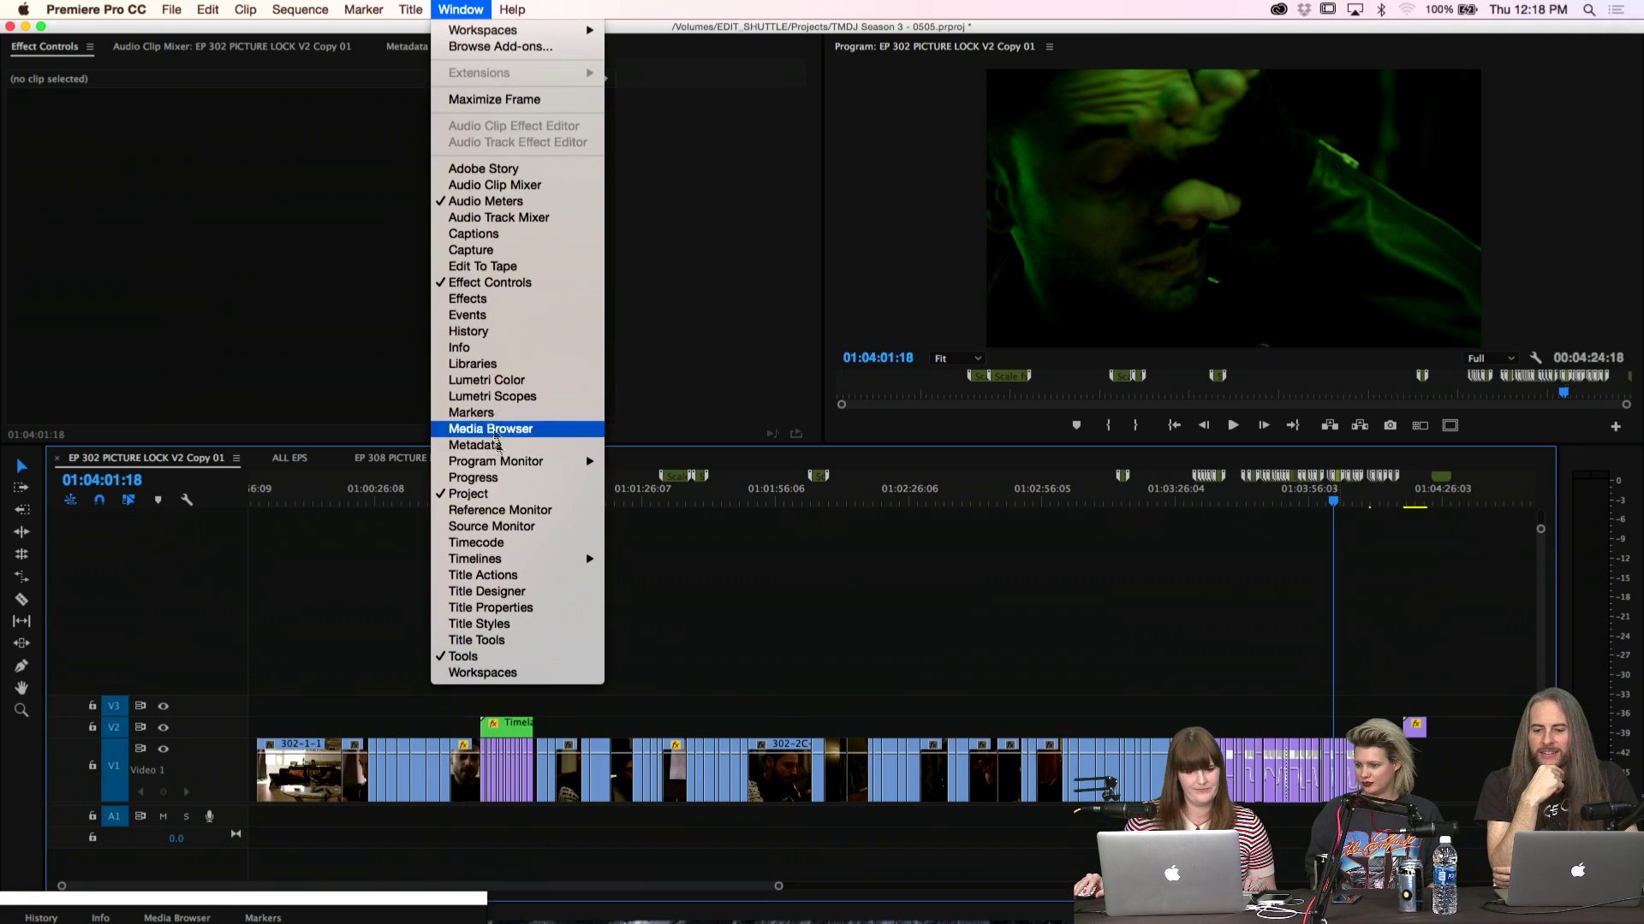
click(513, 526)
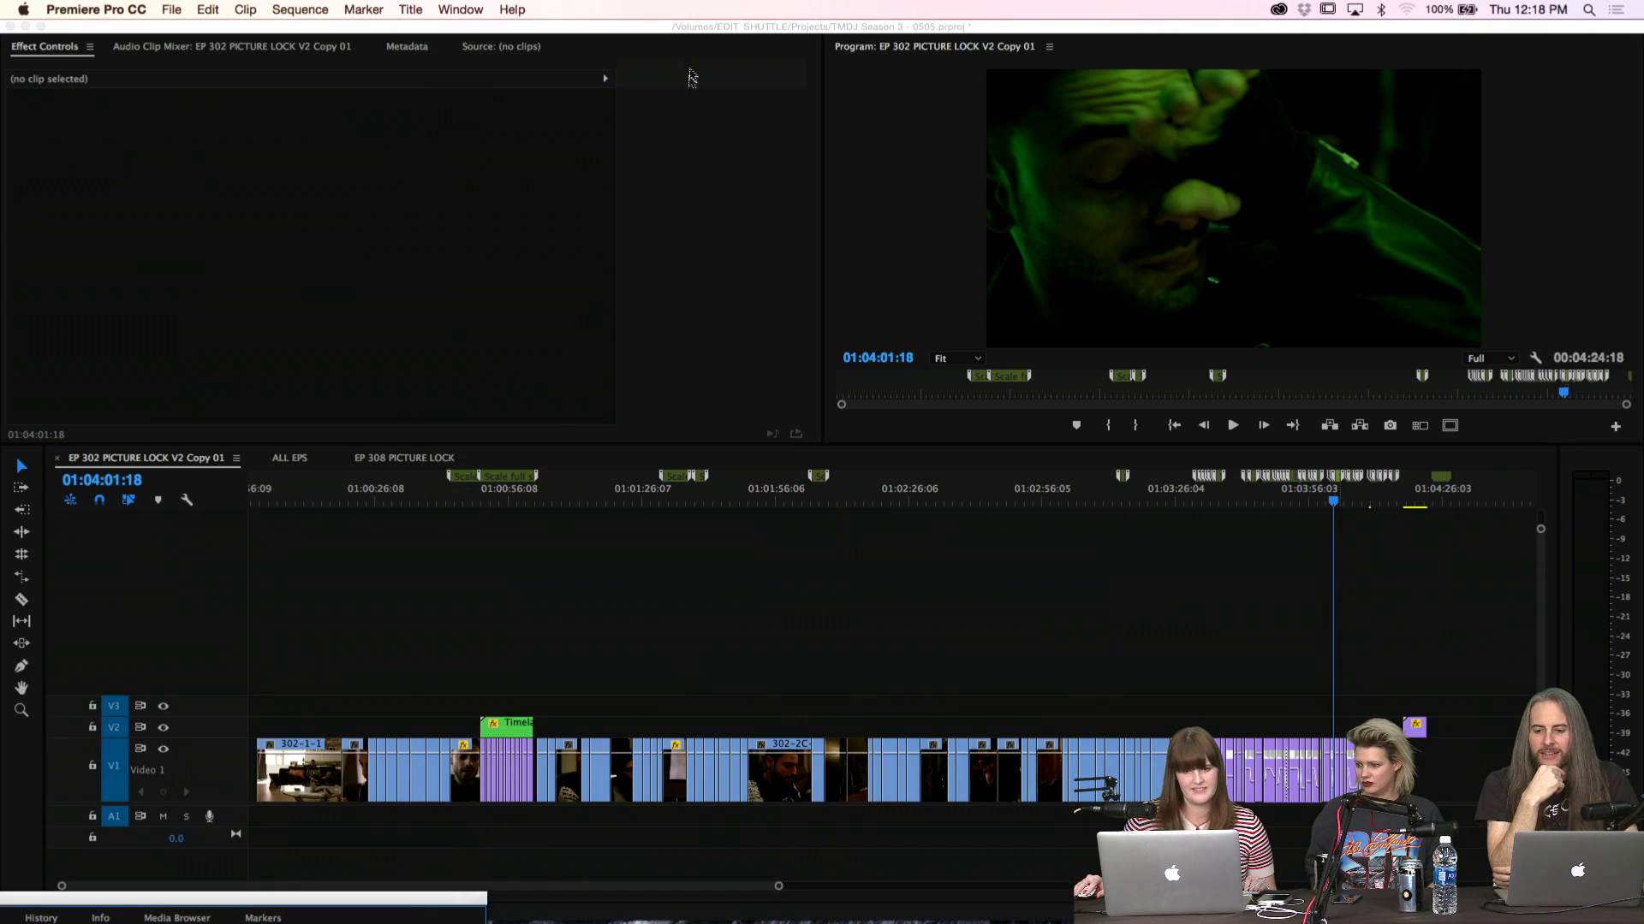
double_click(685, 27)
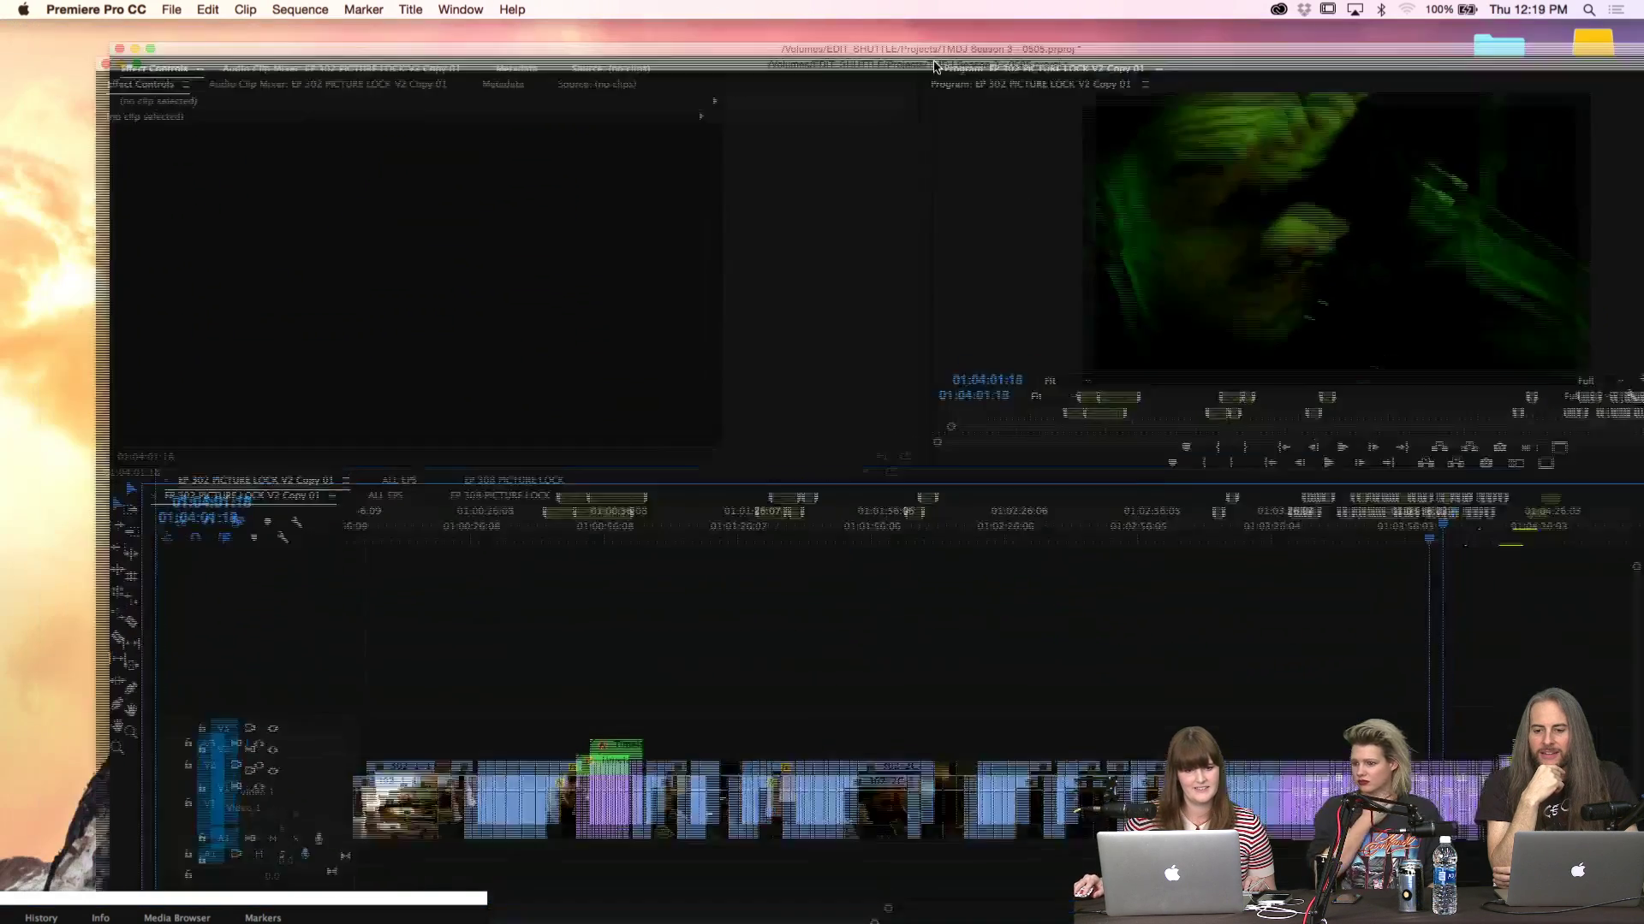
drag(343, 899, 600, 289)
Open the sequence EP 303 PICTURE LOCK Flattened from the PICTURE bin and move the project window away from the marker area
scroll(405, 732, down, 5)
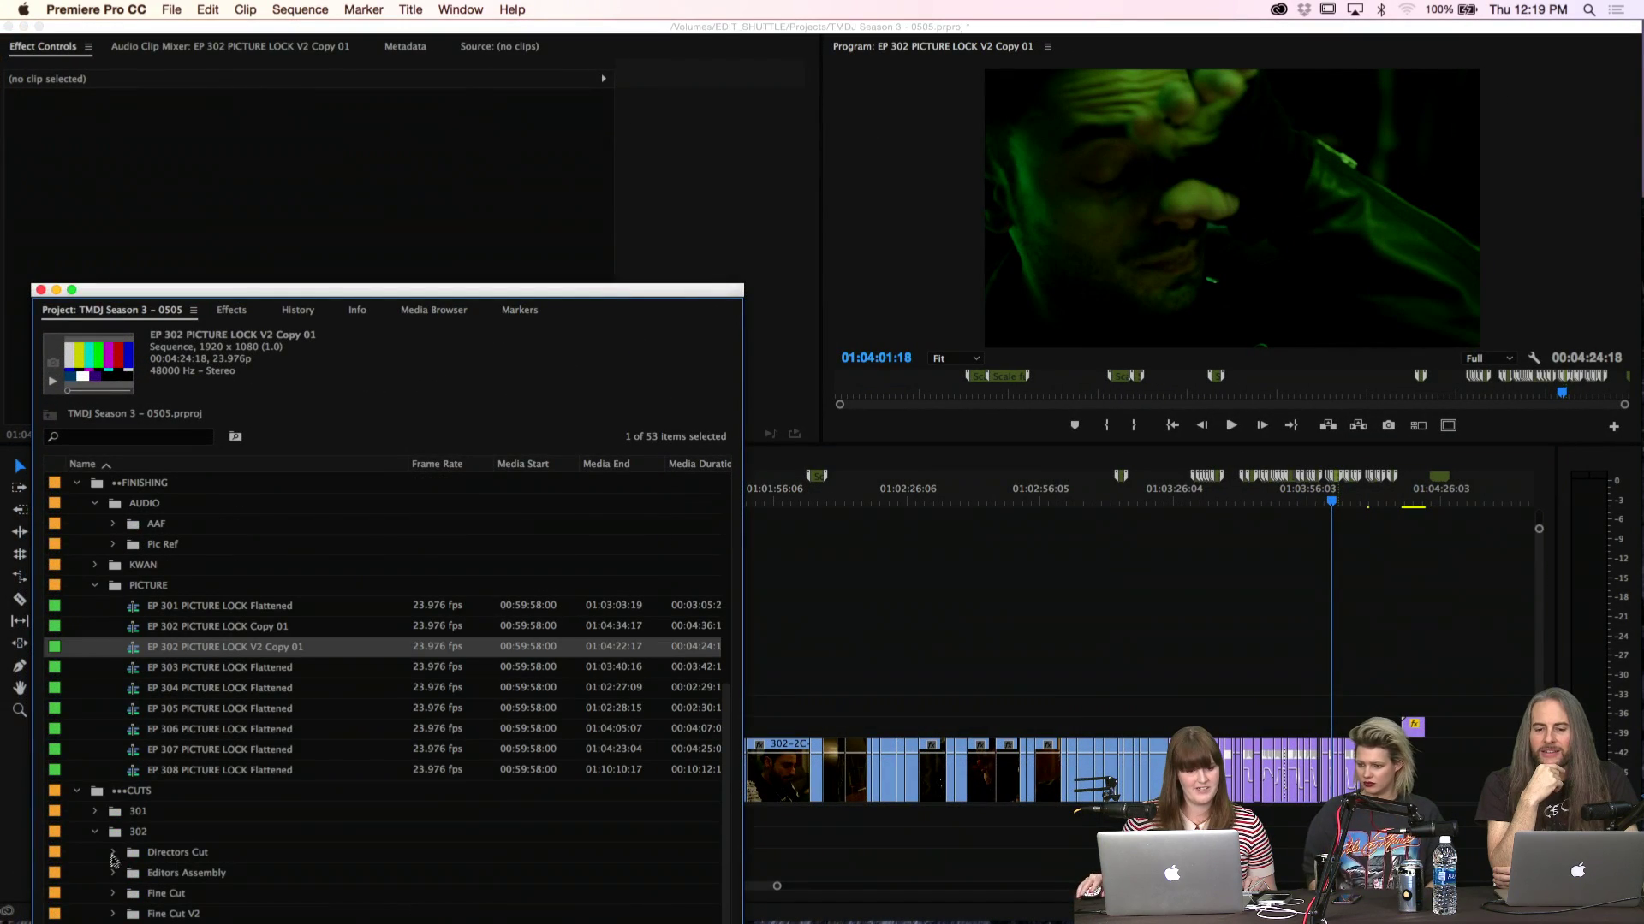
double_click(128, 676)
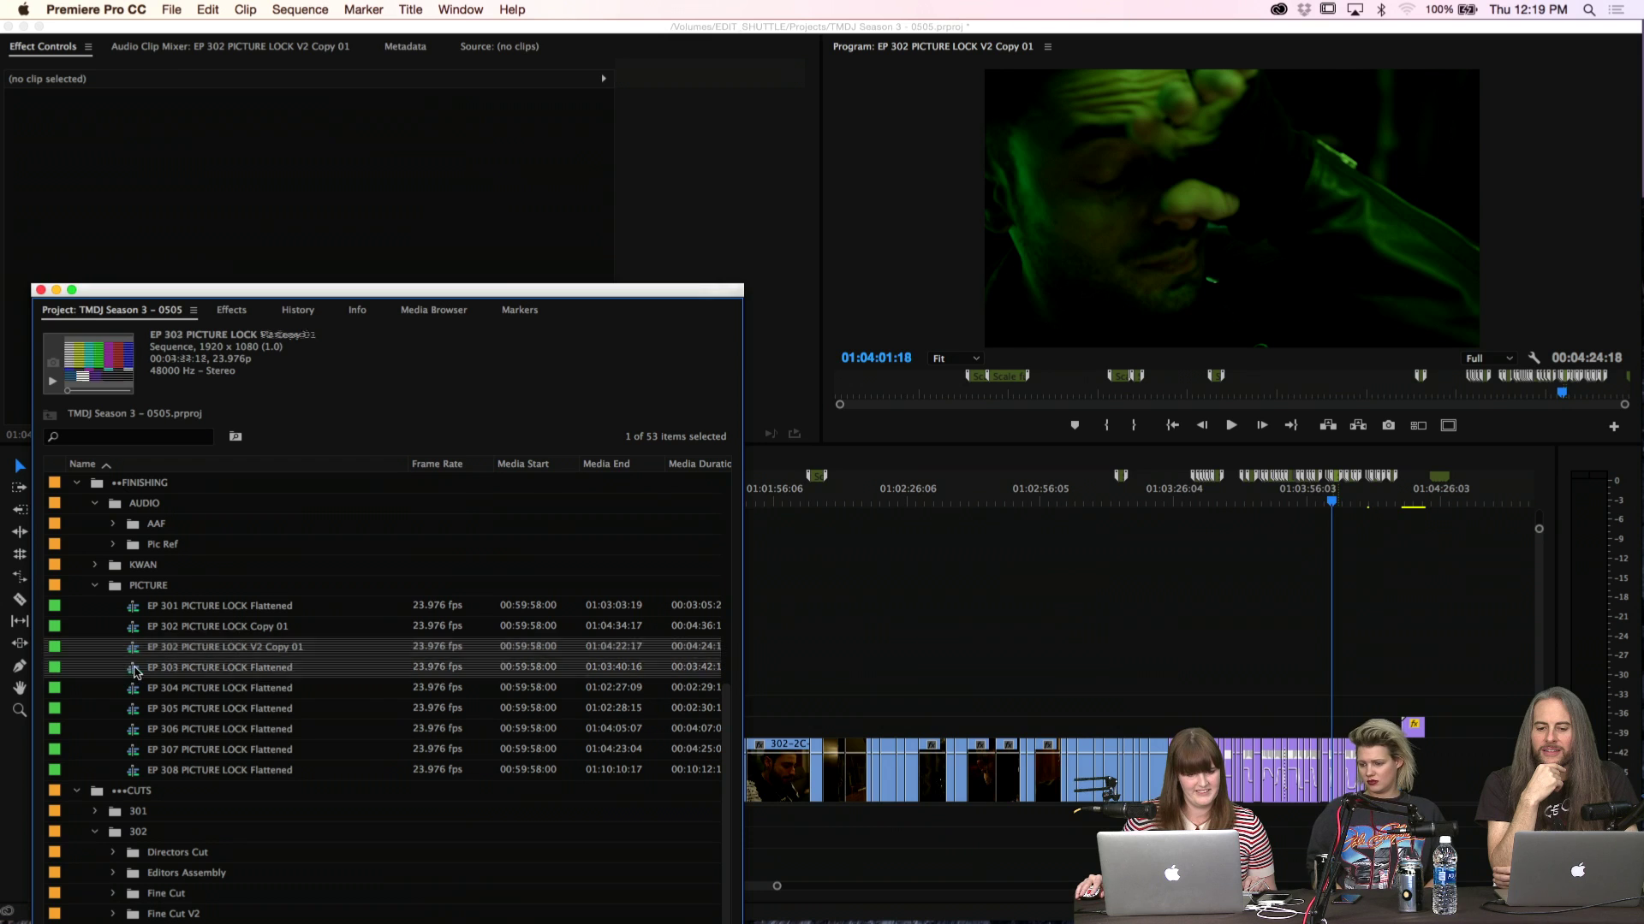
drag(347, 291, 15, 665)
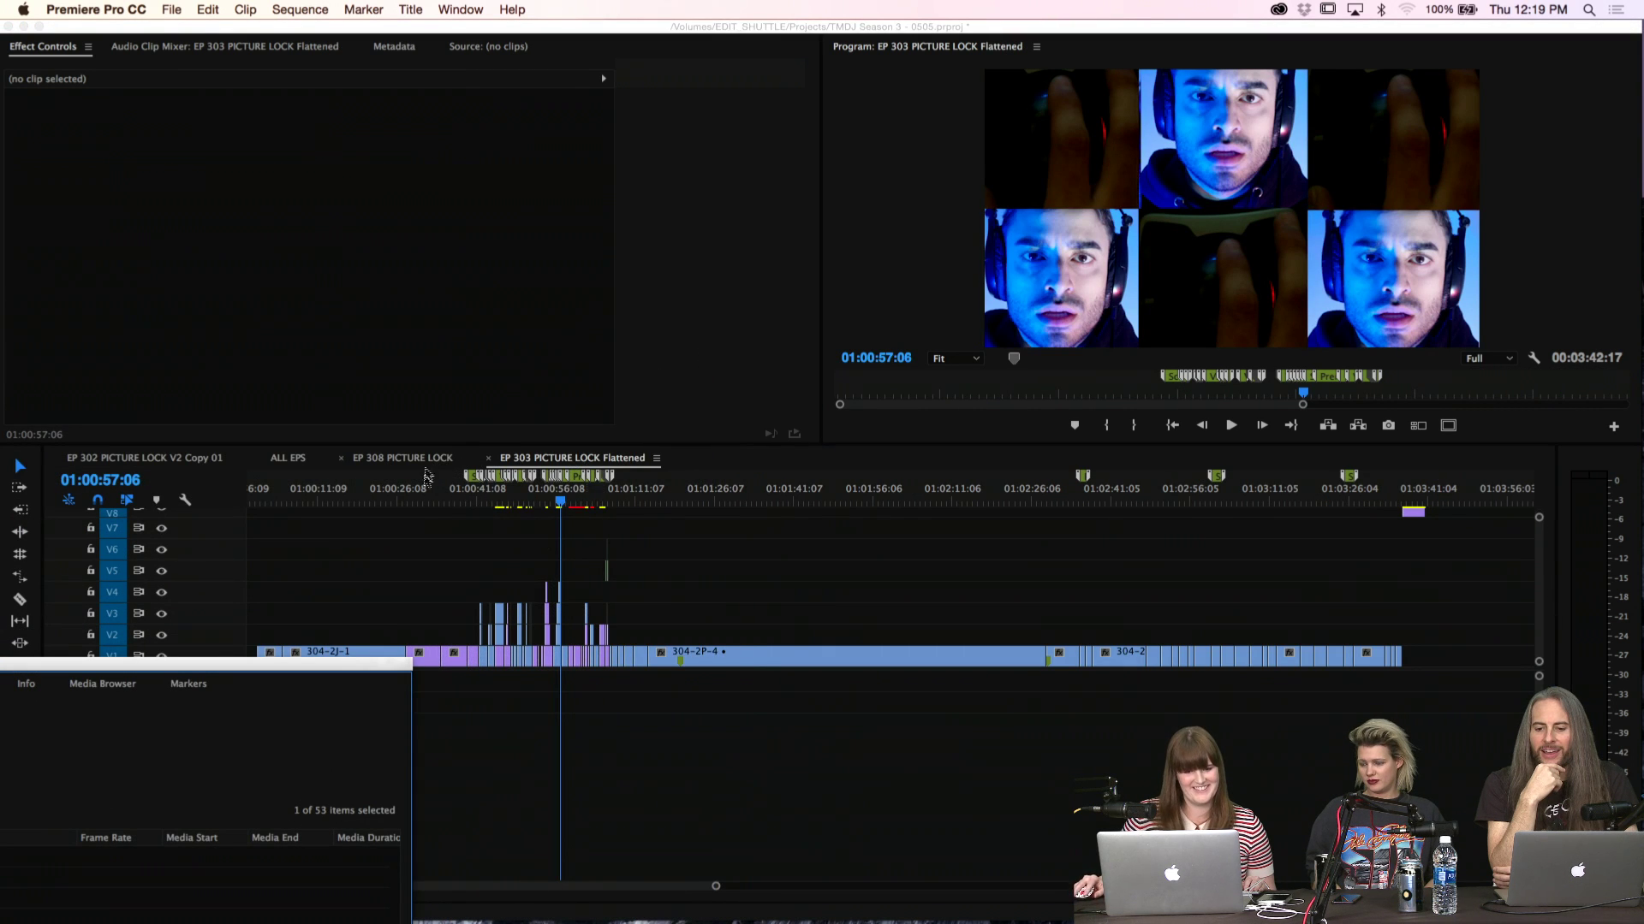
Examine the effect markers in the EP 303 sequence and go to the "V2 Crop to be letterbox for top" marker at 01:00:44:23
click(674, 587)
key(=)
key(=)
key(=)
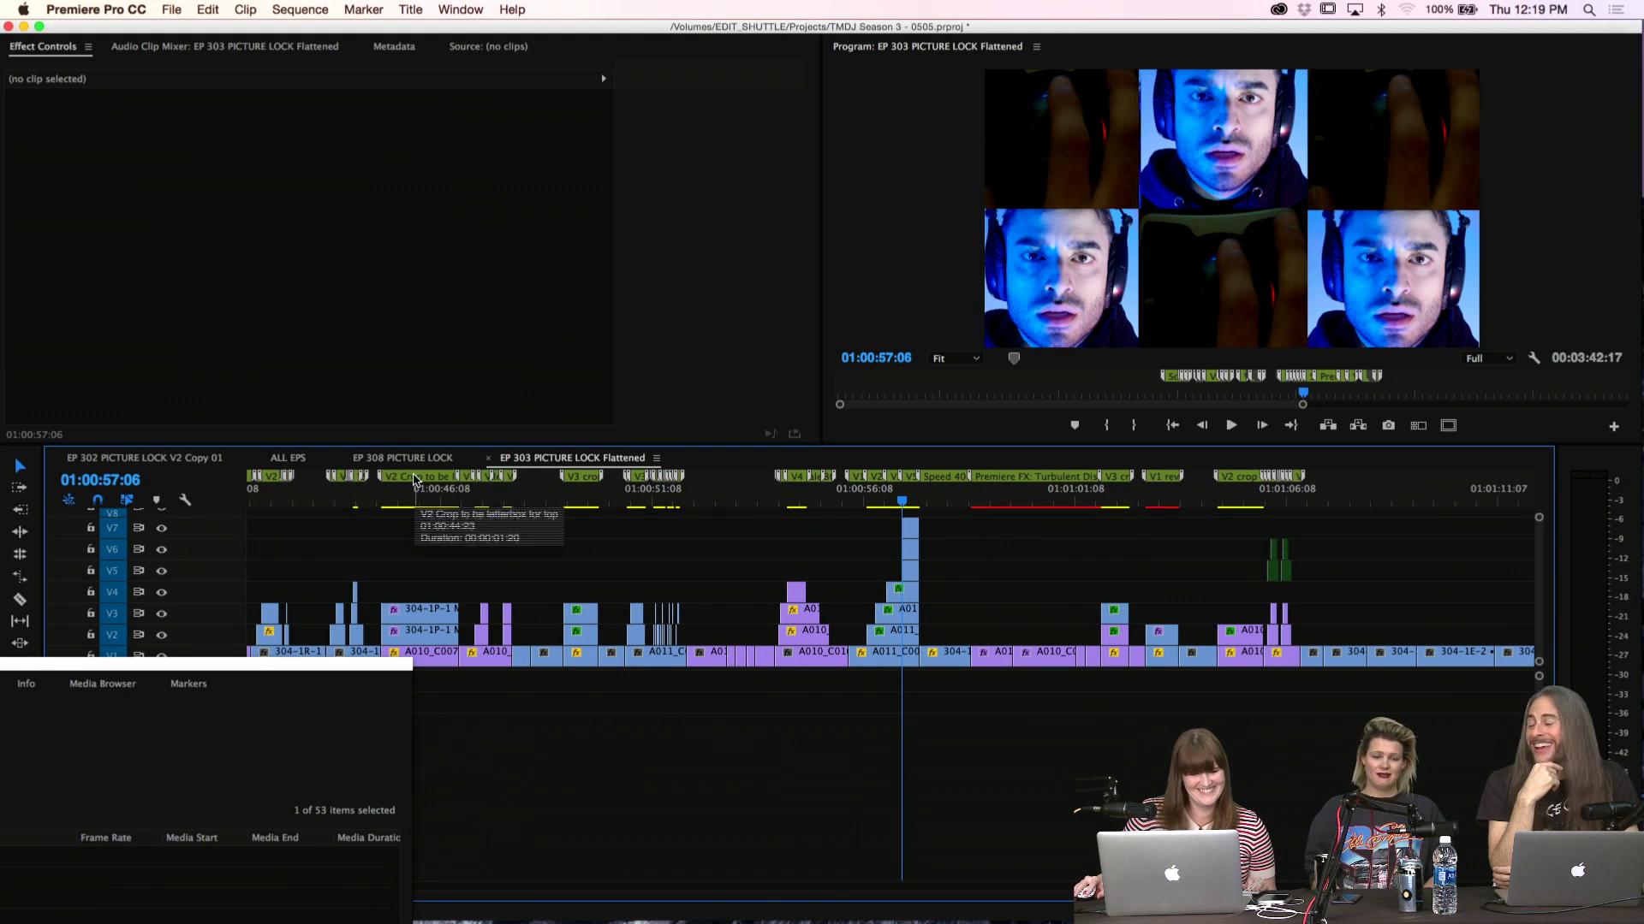
click(400, 475)
View the EP 308 PICTURE LOCK and EP 302 PICTURE LOCK V2 Copy 01 sequences and return to EP 303 PICTURE LOCK Flattened
click(401, 461)
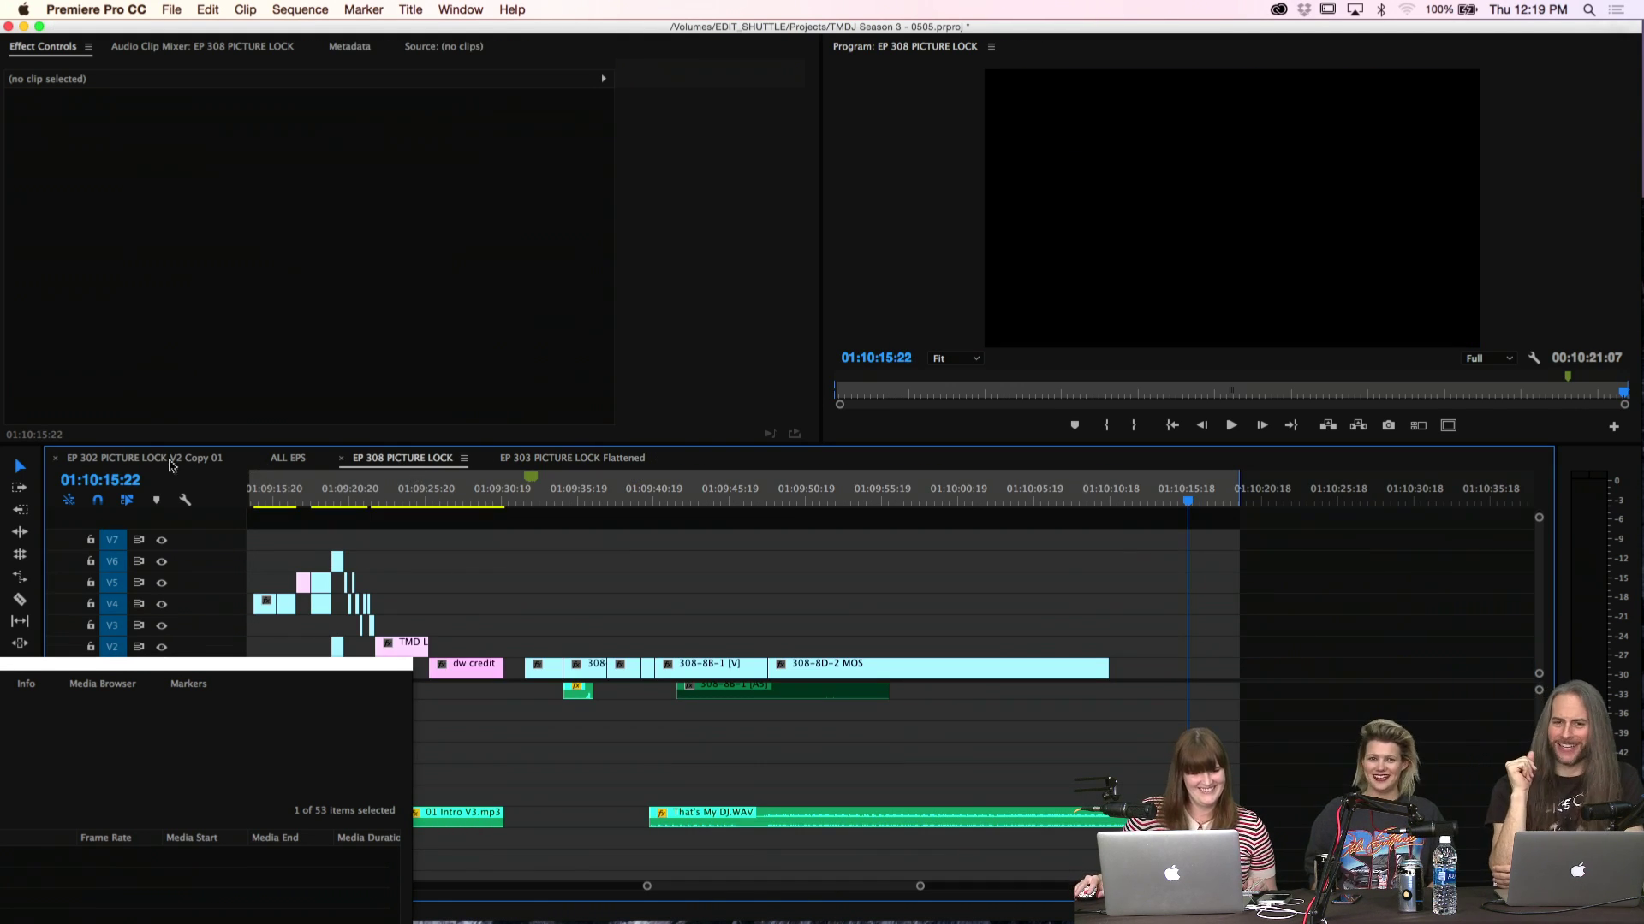
click(171, 458)
click(571, 459)
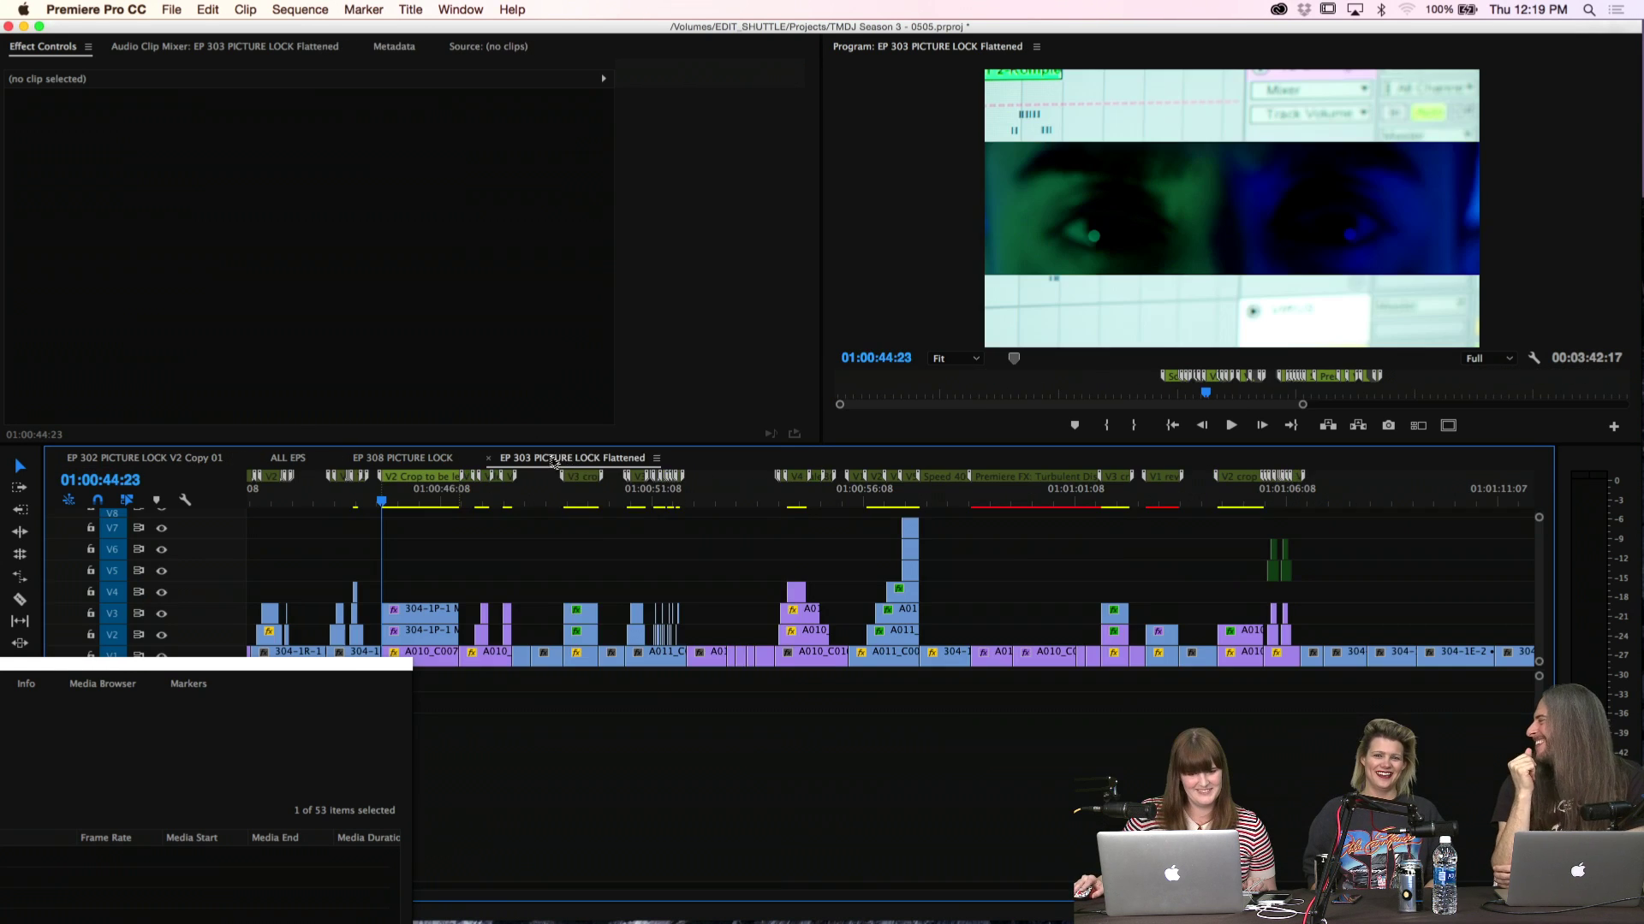
Close all other open sequences and examine the "V2 Crop to be letterbox for top" marker span around 01:00:45:21 in EP 303
right_click(551, 464)
click(643, 523)
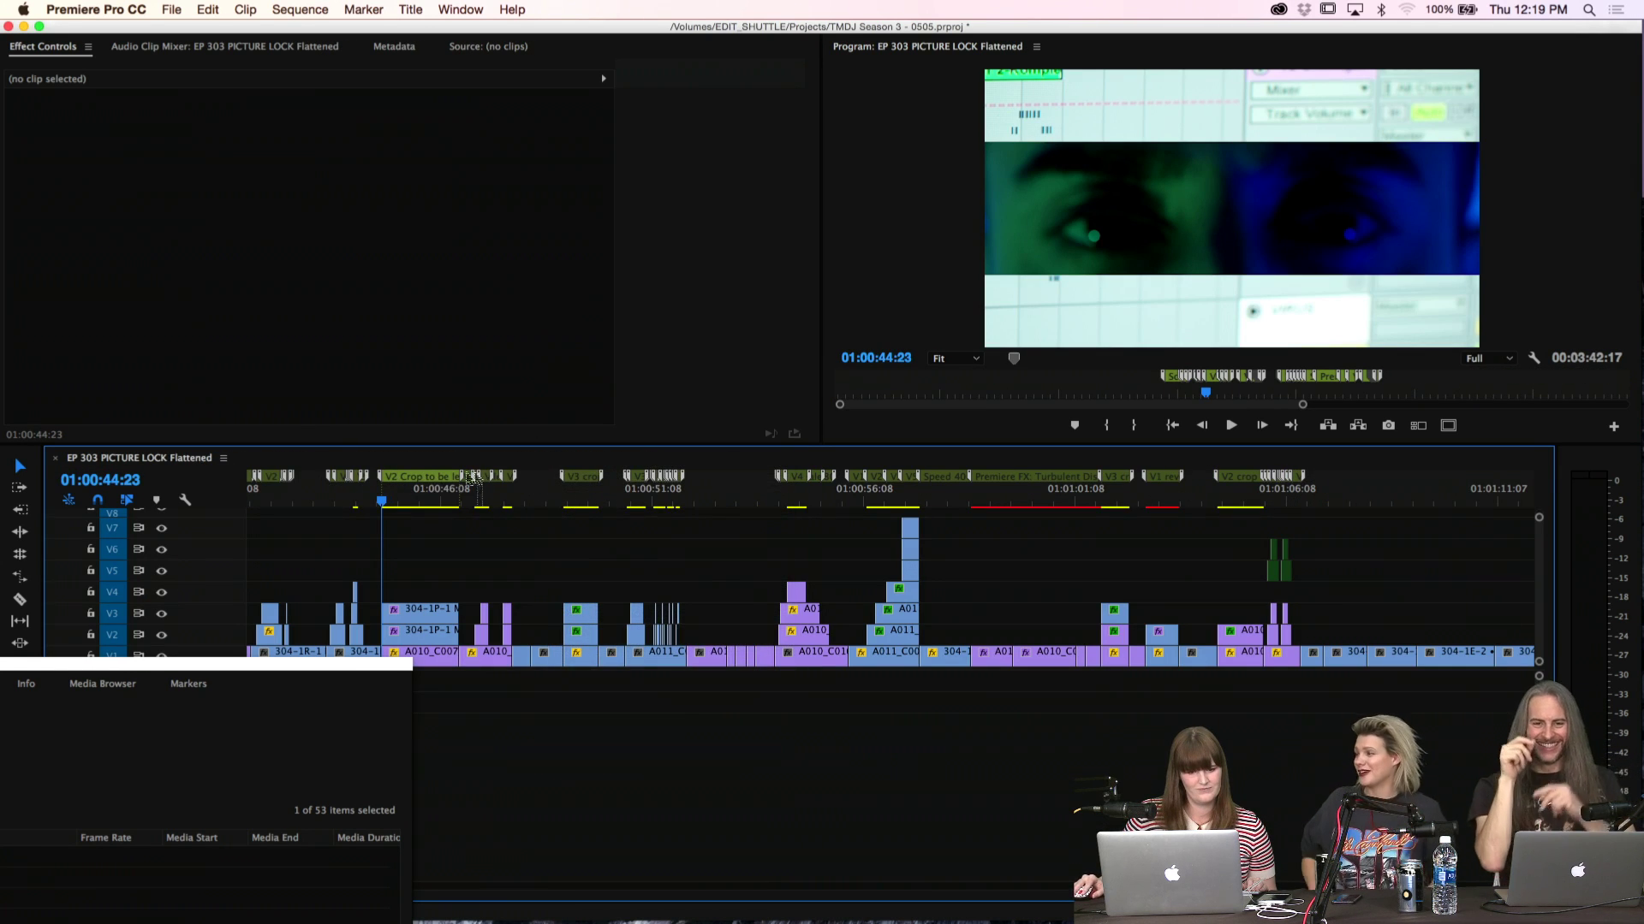
click(420, 489)
key(=)
key(=)
key(=)
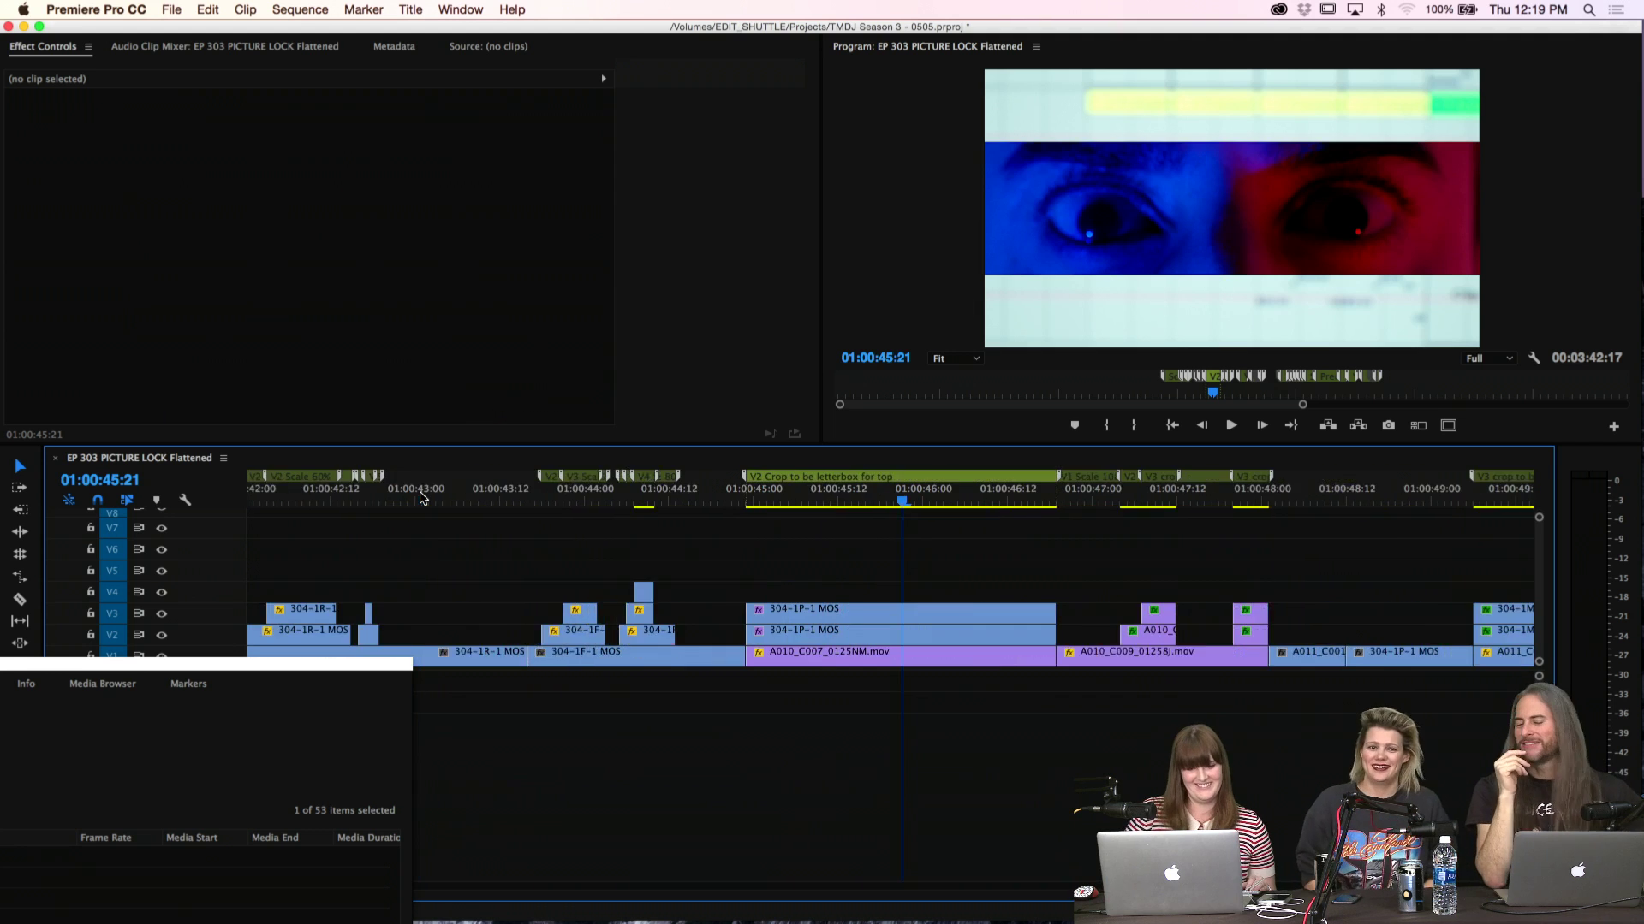
key(minus)
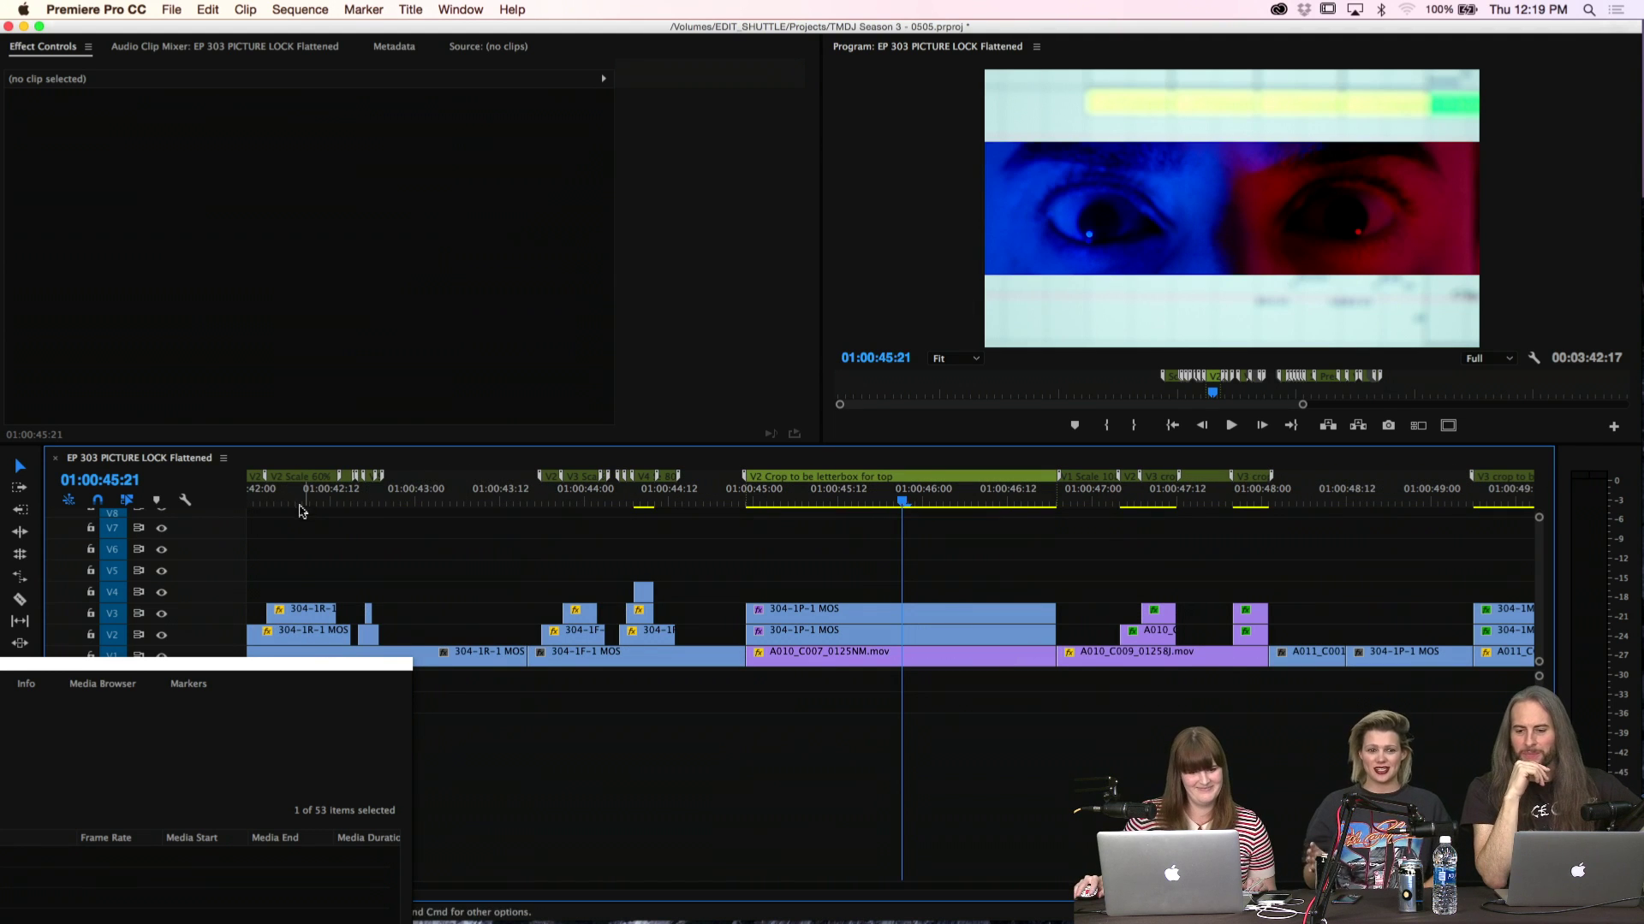
Go to the "V2 Scale 80%" marker at 01:00:42:00 and compare the scale settings of the 304-1R-1 MOS clips on V2 and V1
click(296, 502)
key(=)
key(=)
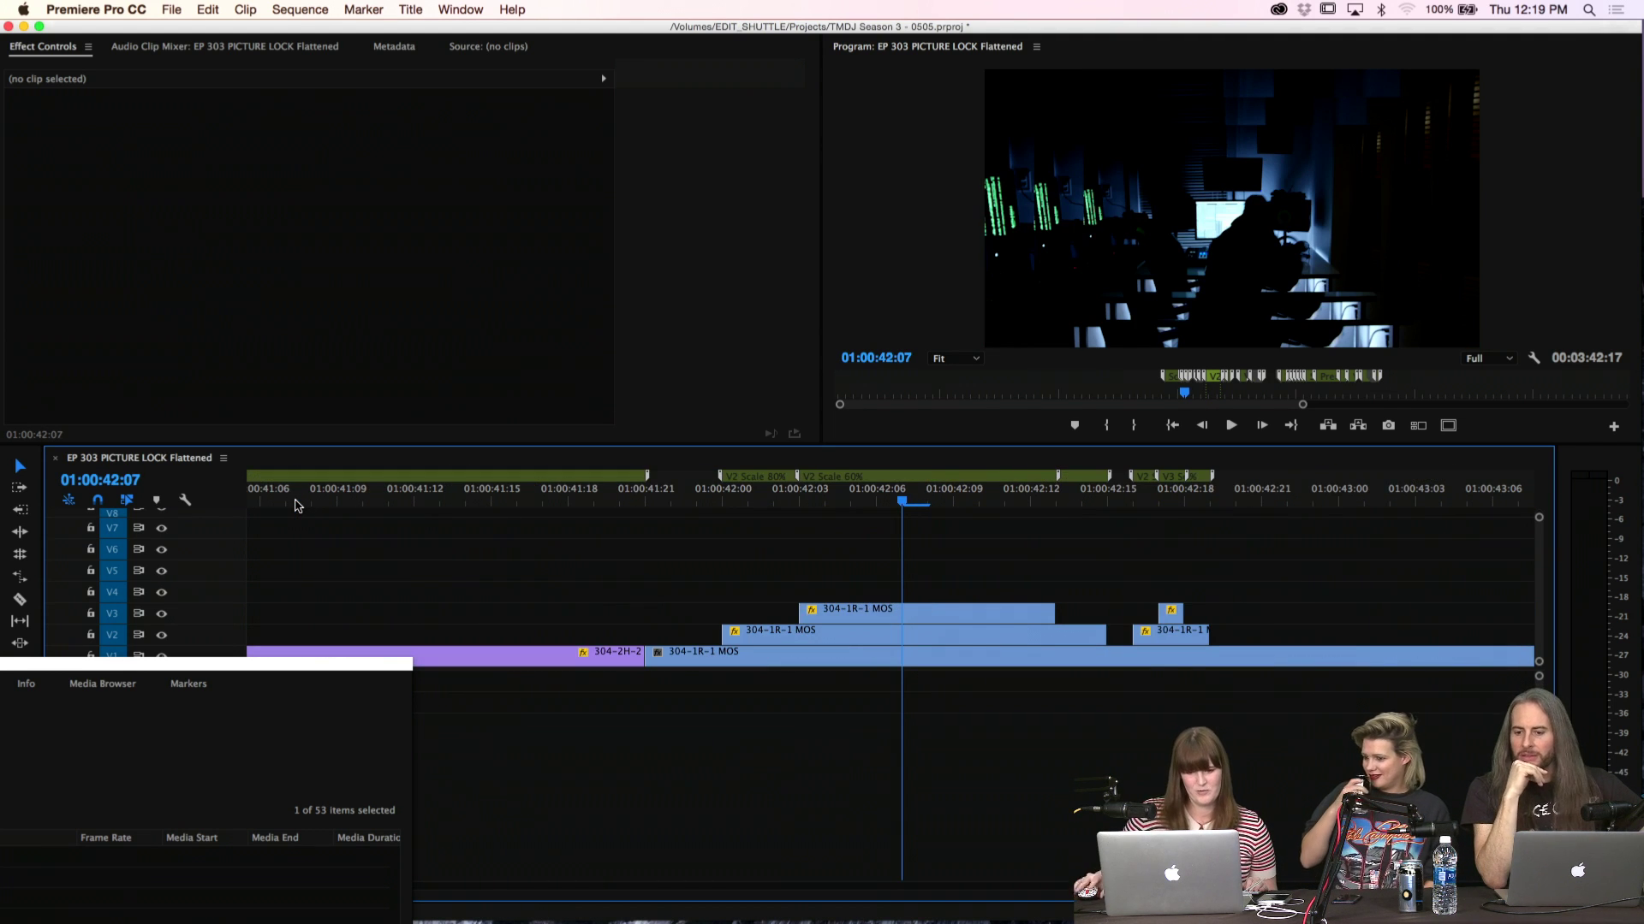
click(772, 478)
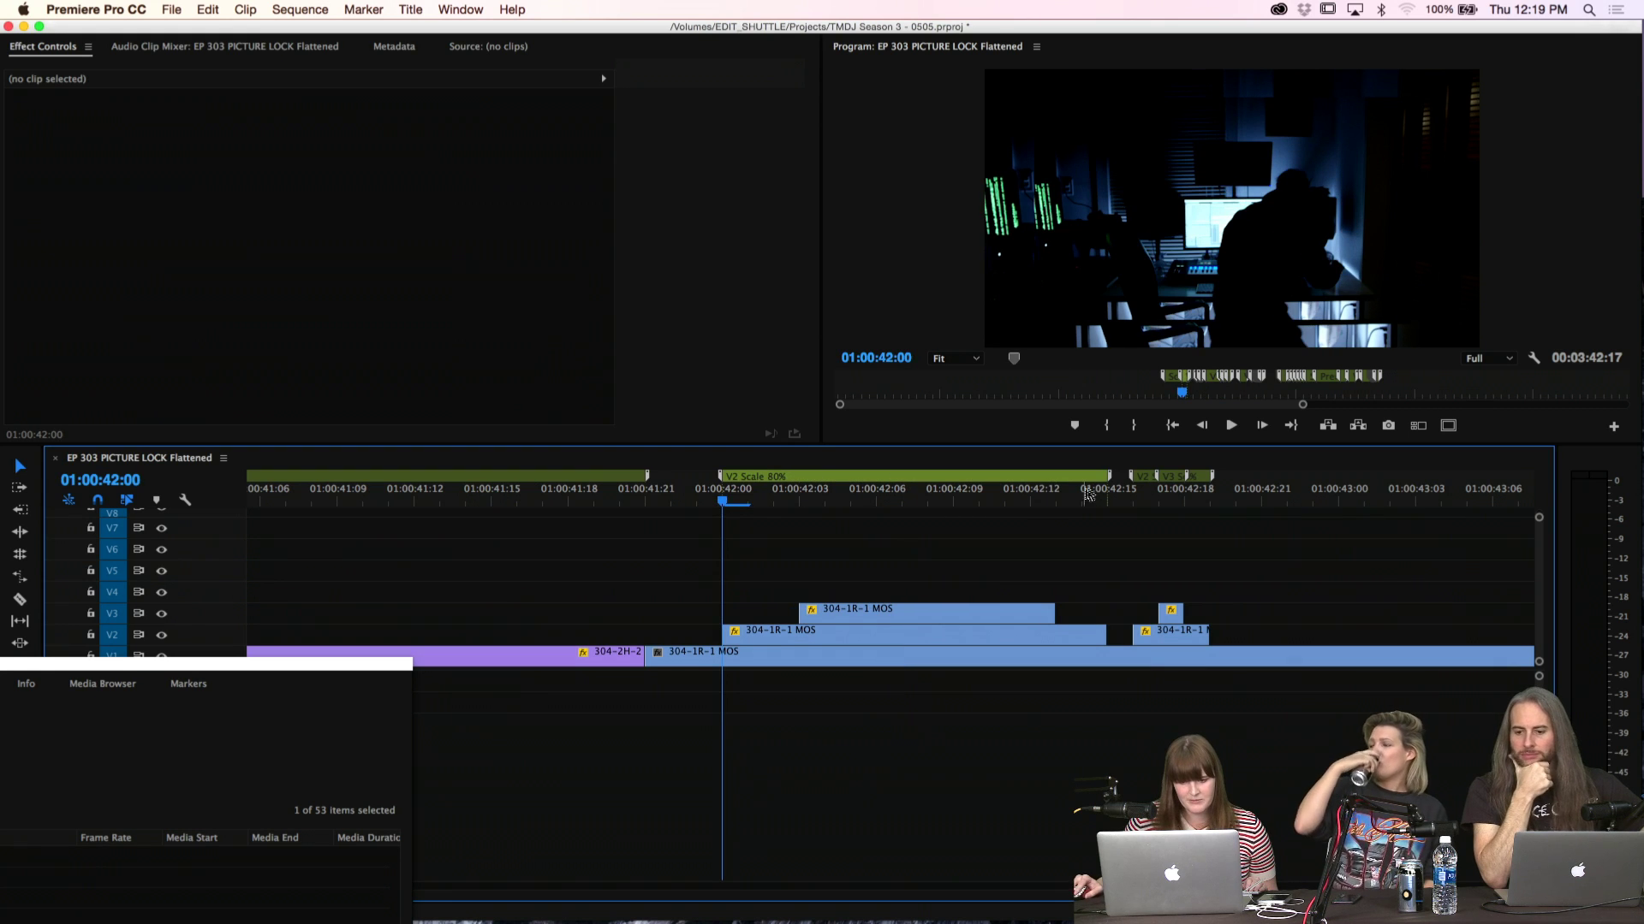
click(916, 635)
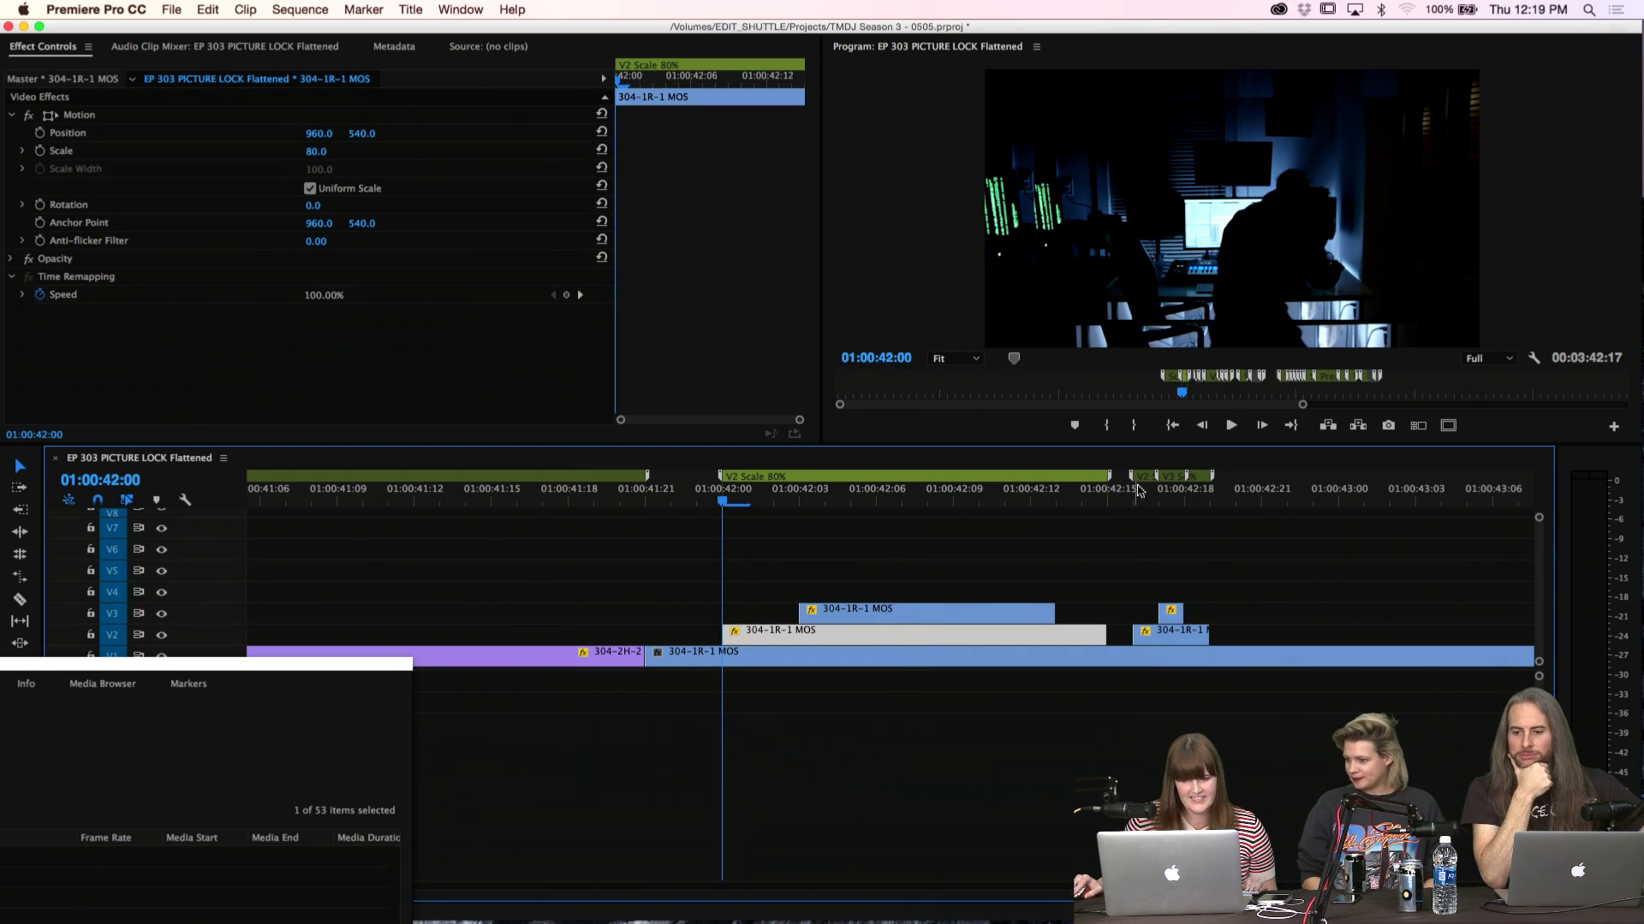
click(963, 657)
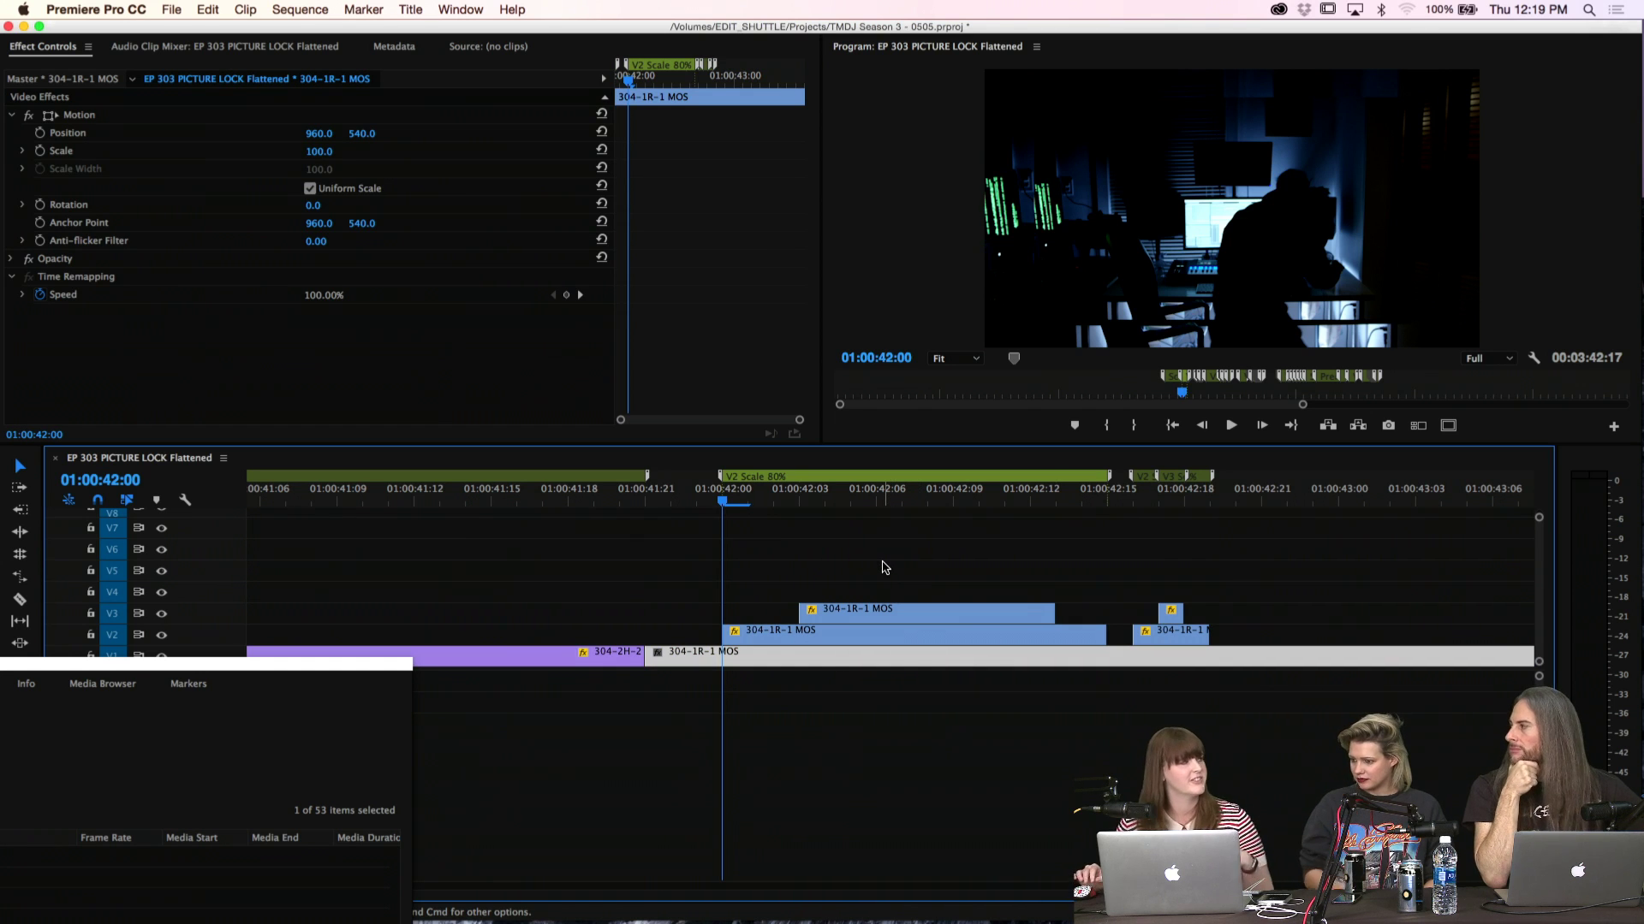
scroll(884, 568, down, 5)
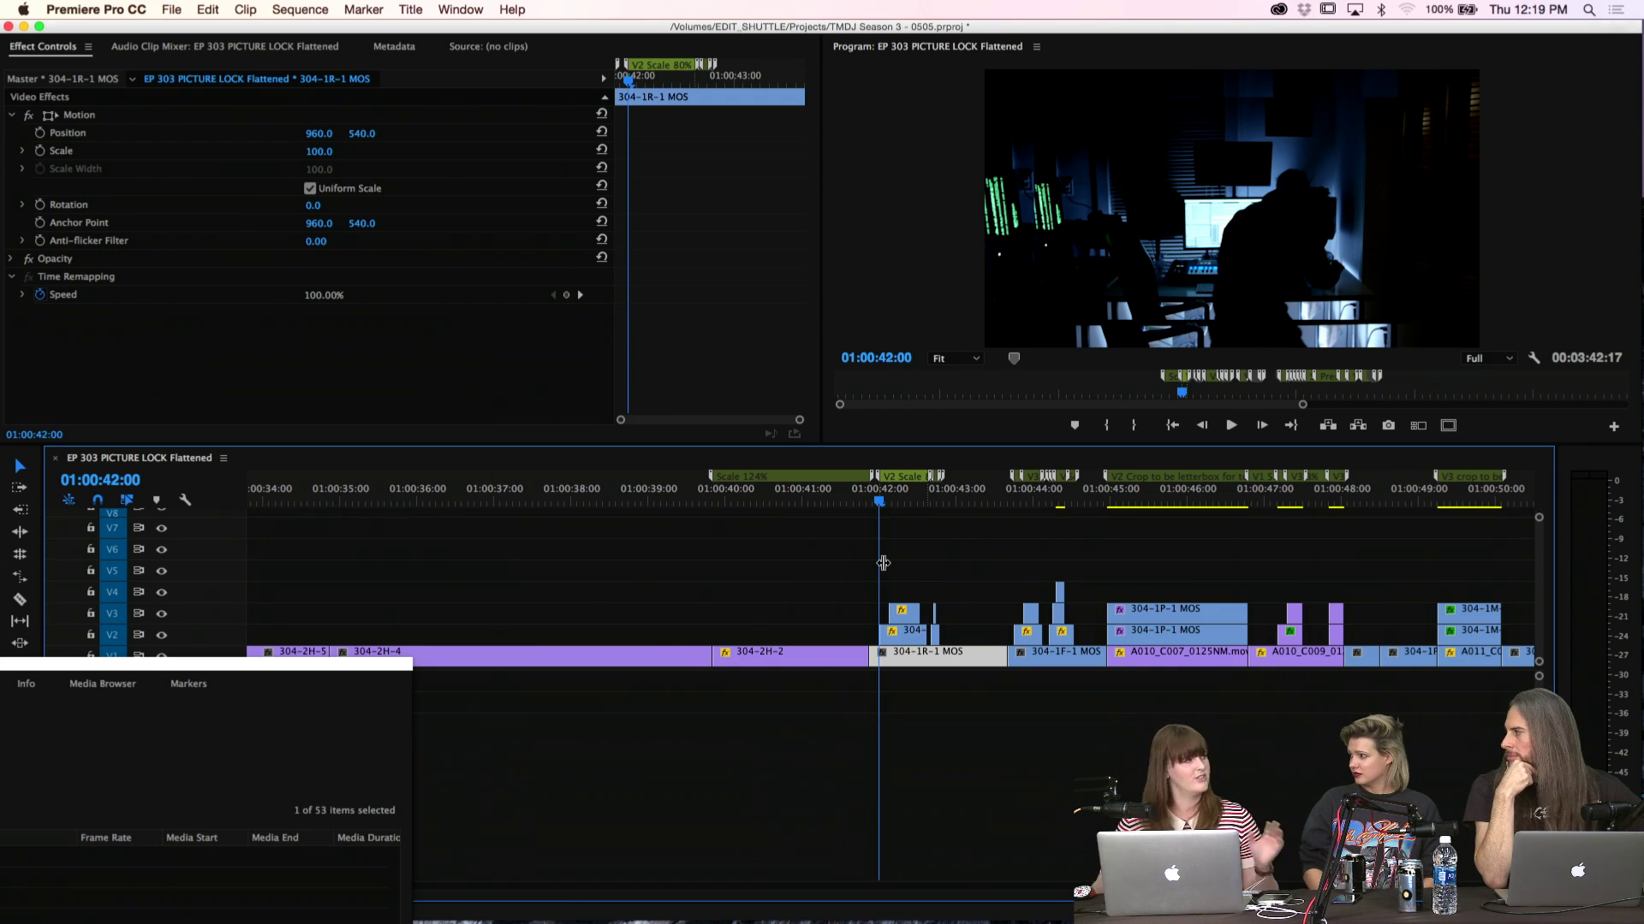
Examine the stacked scale markers over 304-1F-1 MOS, viewing "V4 Scale 40%" at 01:00:44:07 and "V2 Scale 80%" at 01:00:44:05
click(1050, 502)
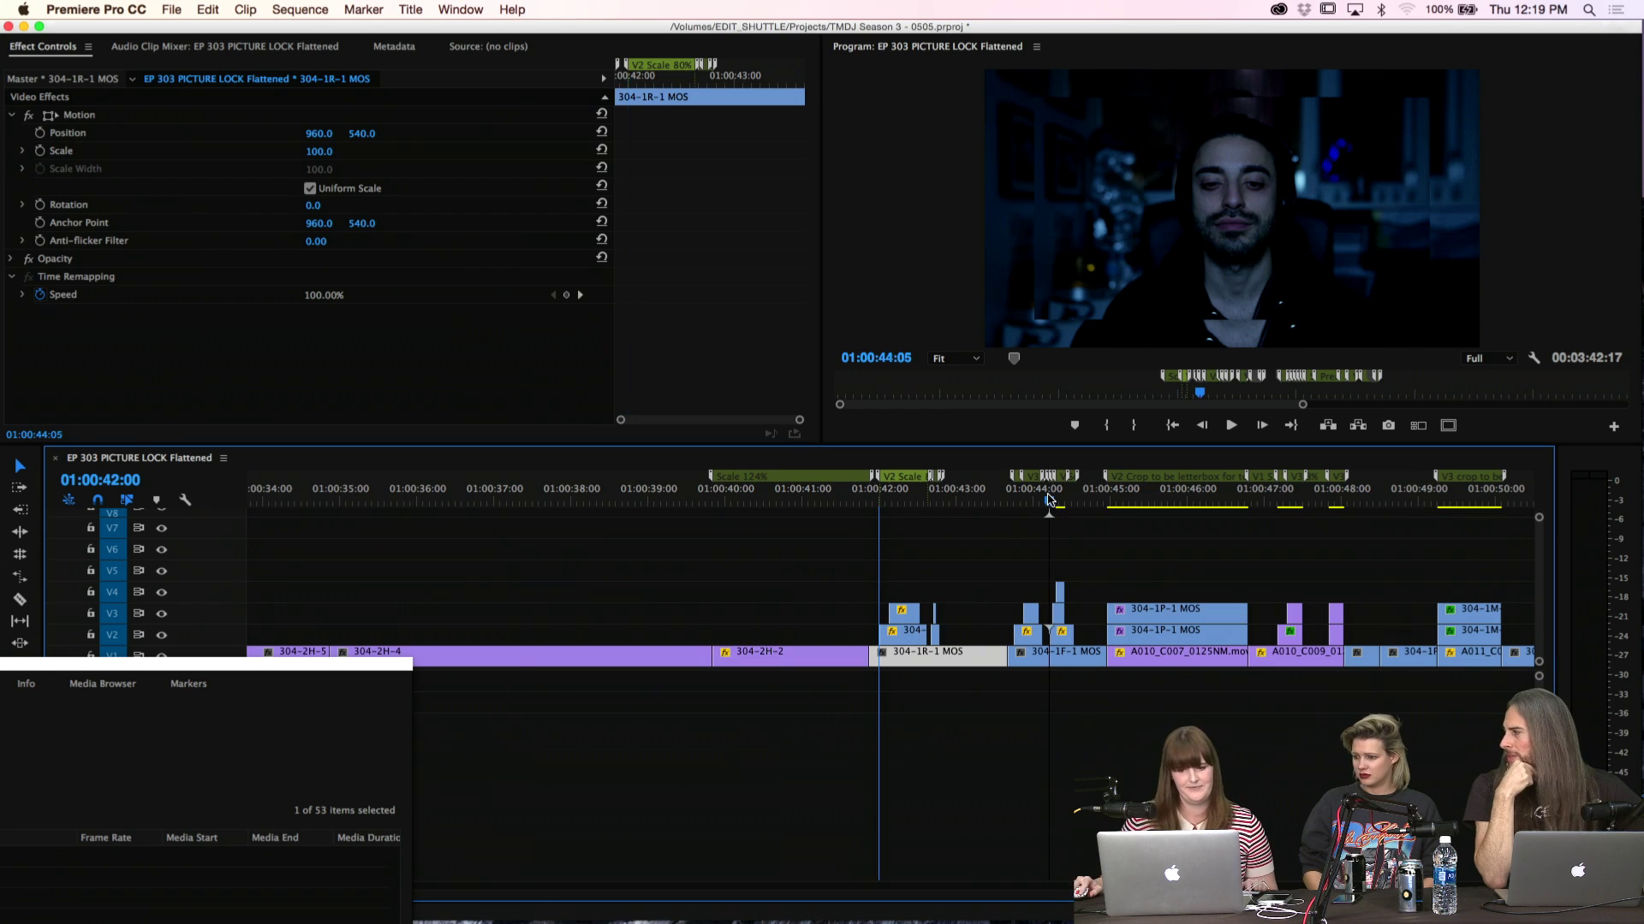
scroll(1050, 500, up, 5)
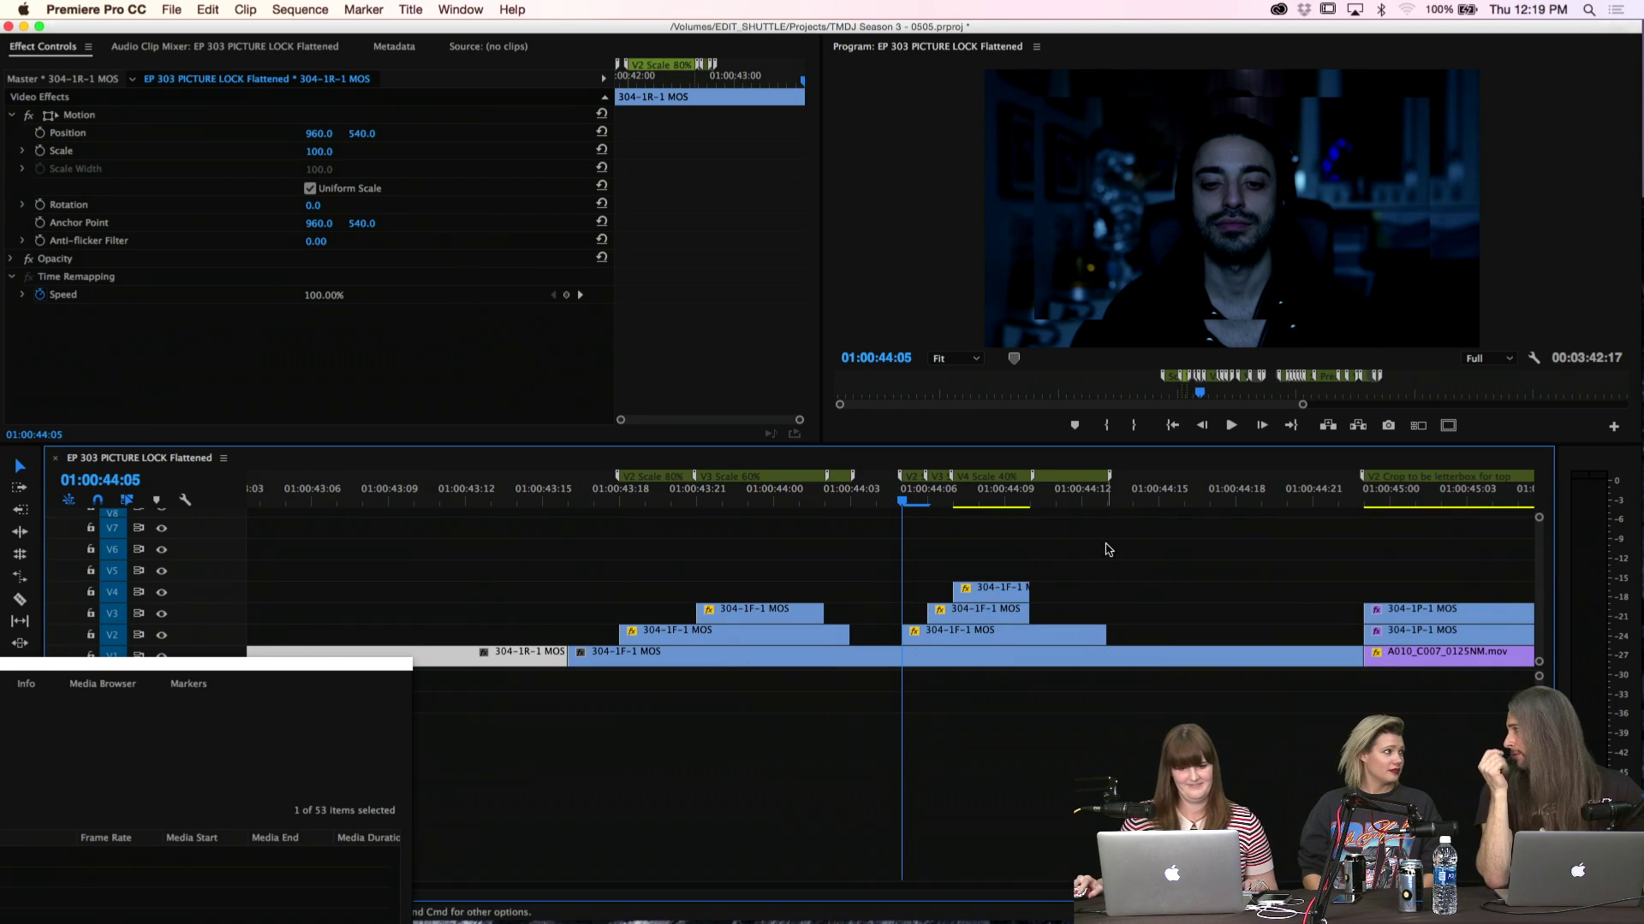
click(1106, 549)
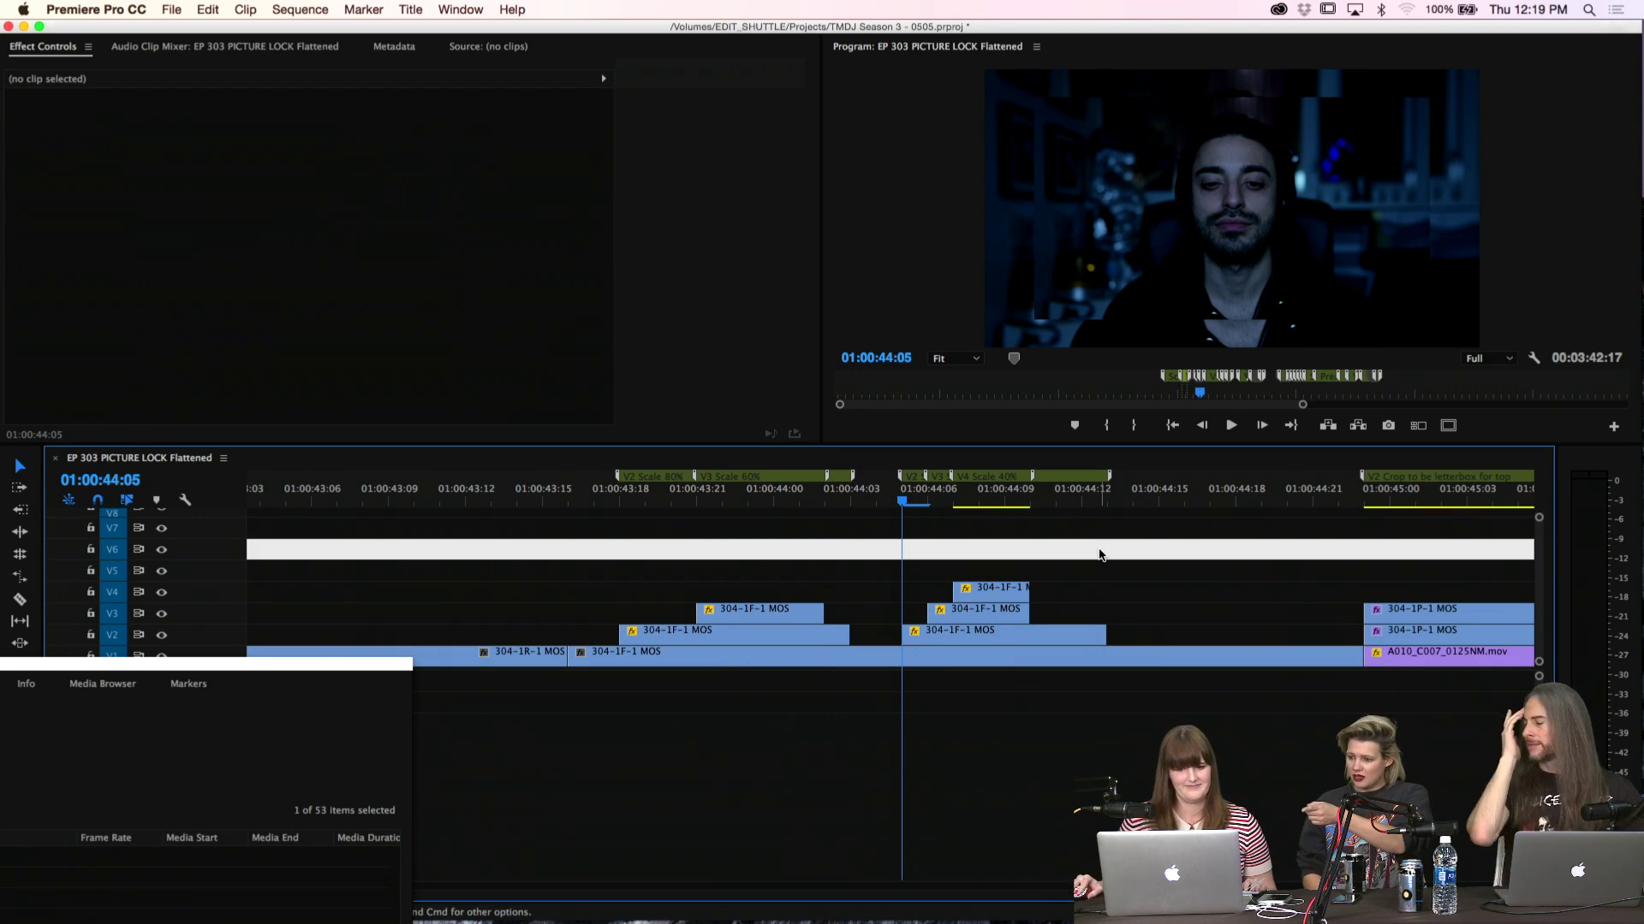
click(1100, 553)
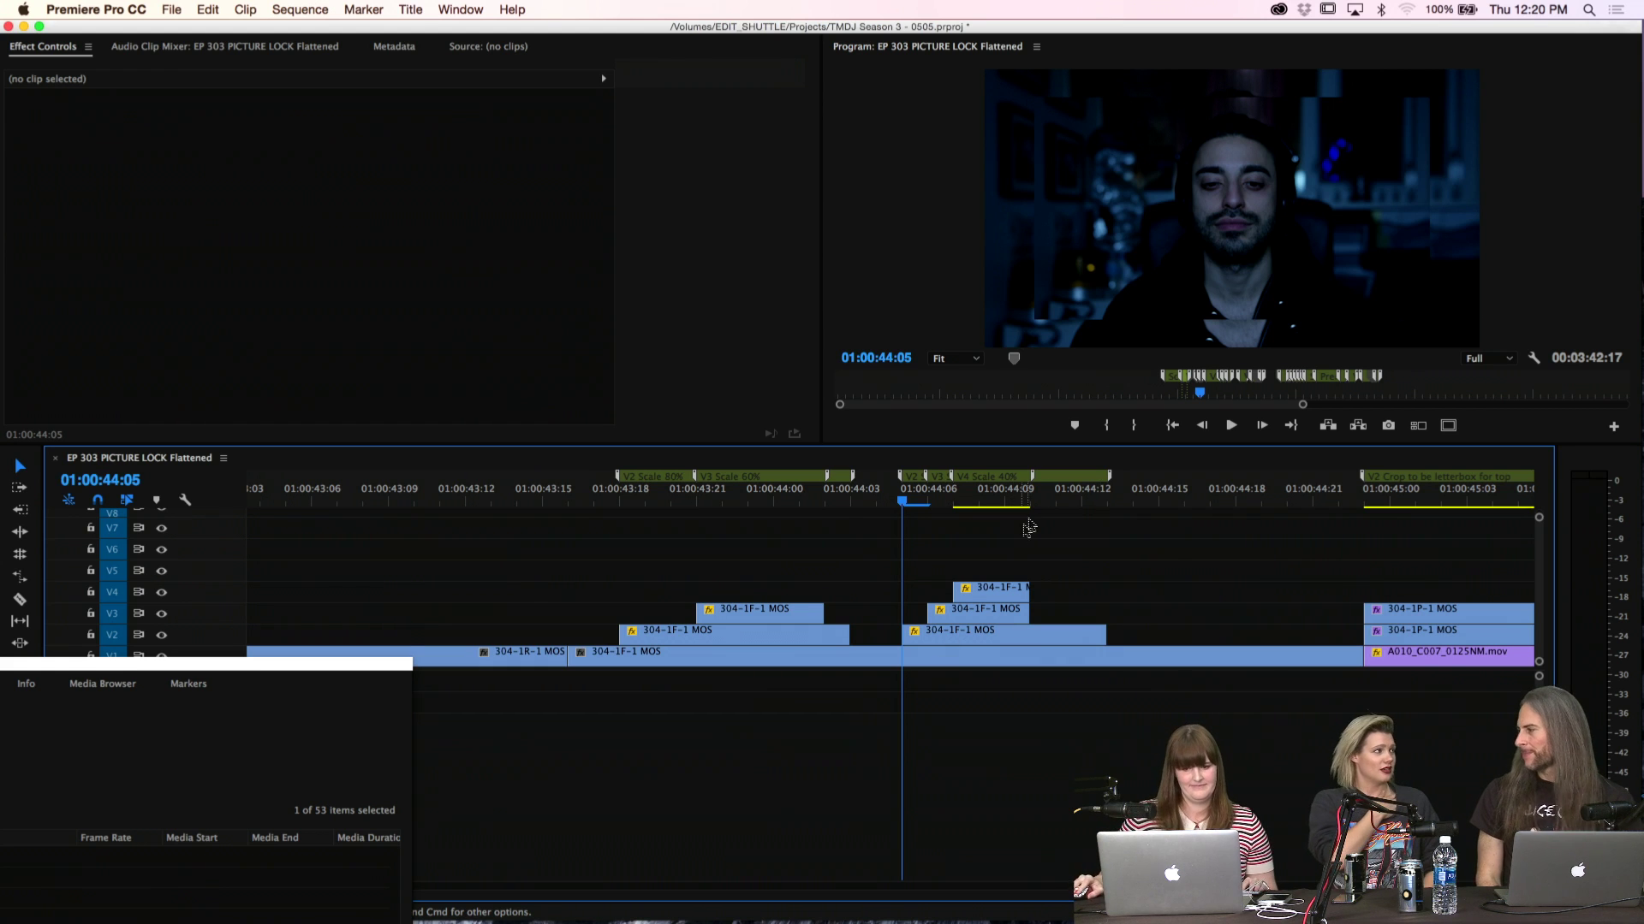
click(954, 503)
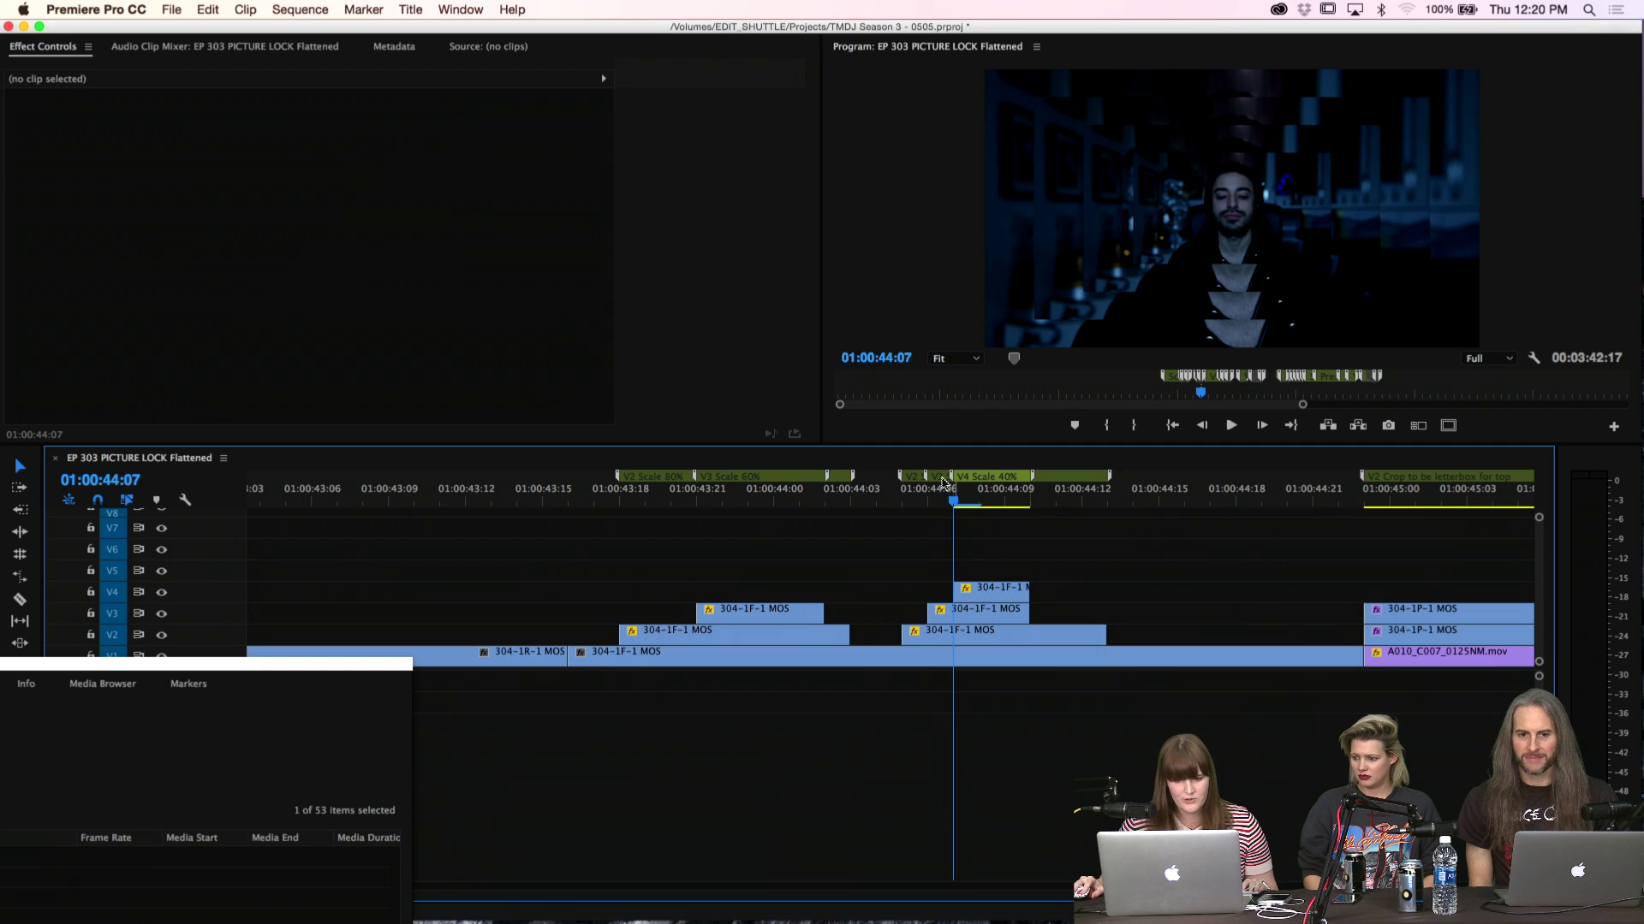
click(927, 498)
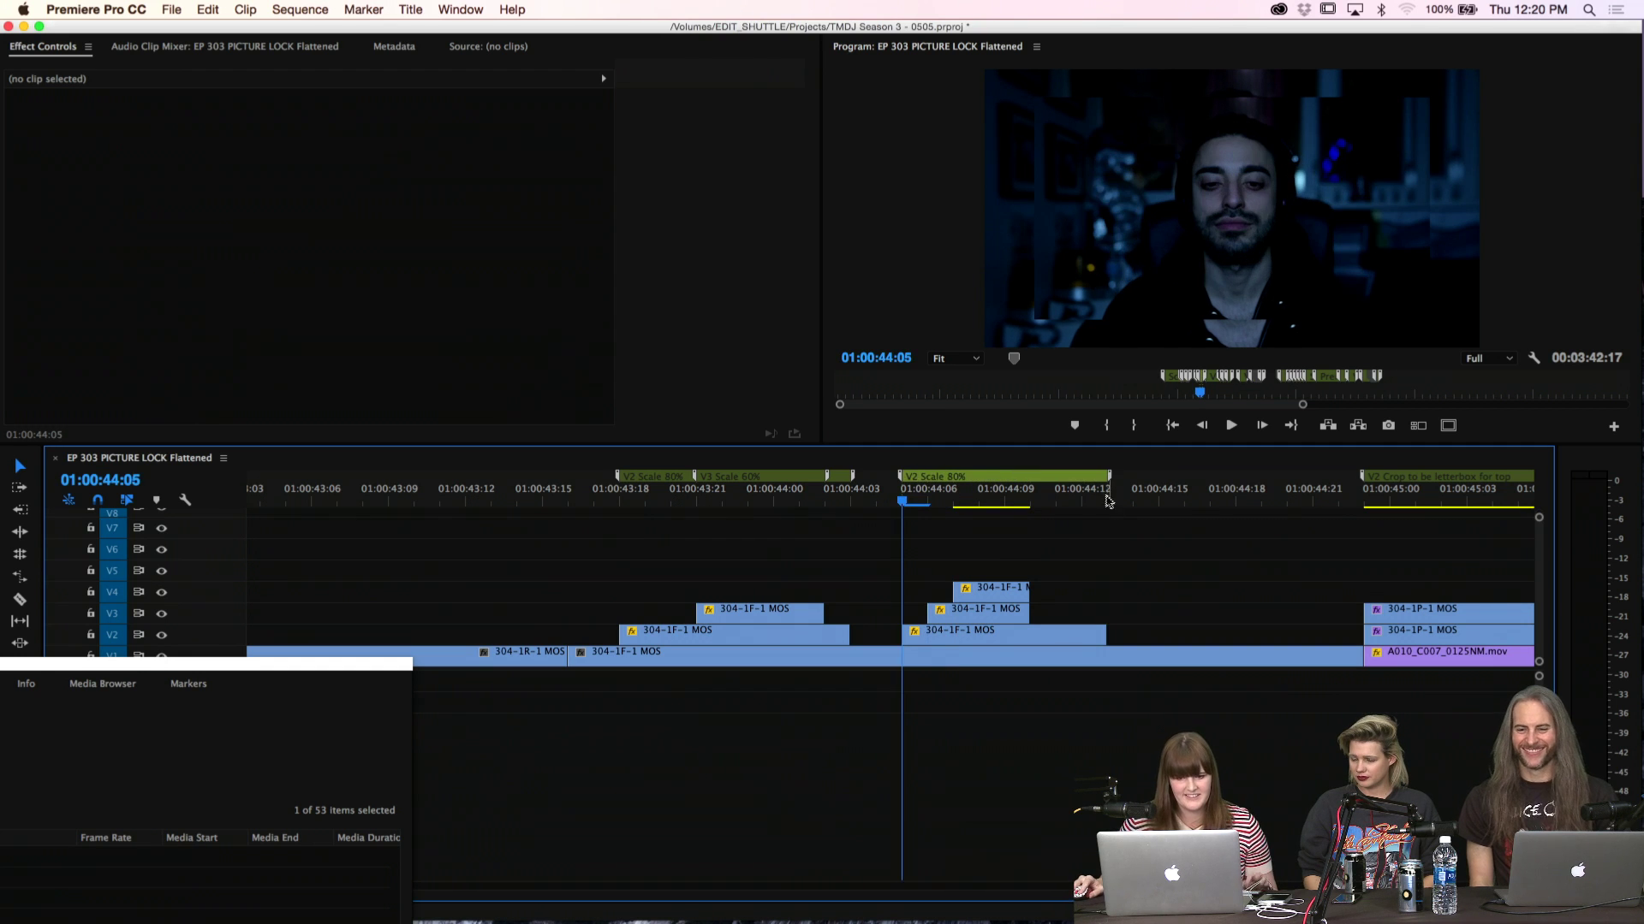
Examine the square crop markers, viewing "V5 crop to top left square" at 01:00:57:06 and "V3 crop to bottom right square" at 01:00:56:21
drag(927, 497, 1415, 503)
key(minus)
key(minus)
key(minus)
key(minus)
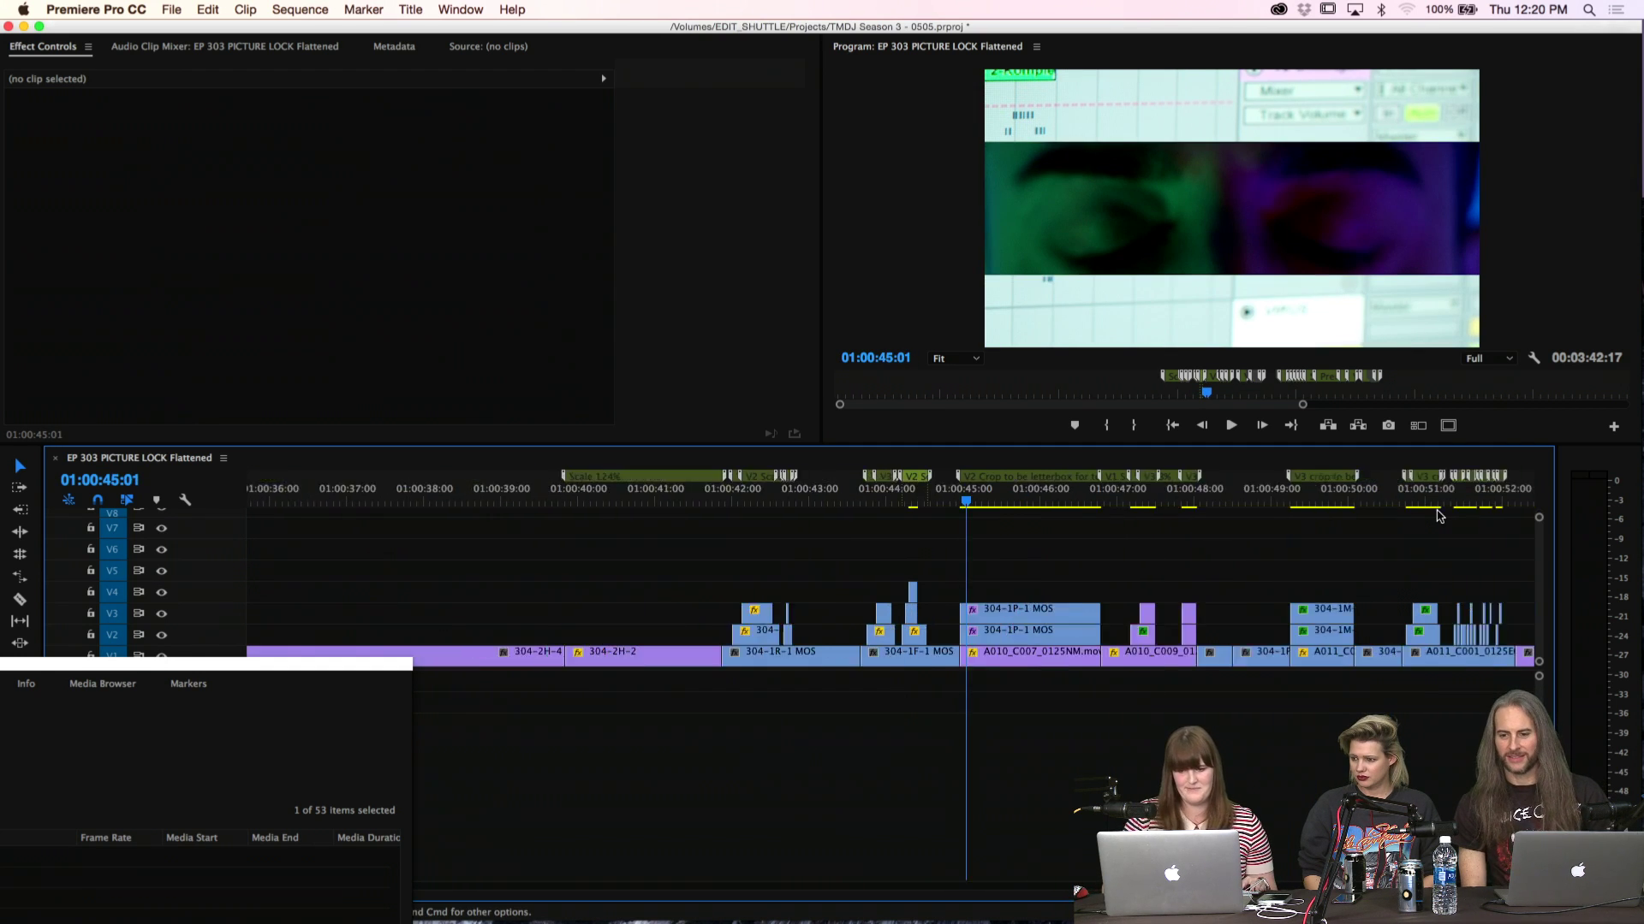
click(1180, 505)
drag(1179, 507, 1403, 504)
key(equal)
key(equal)
key(equal)
key(equal)
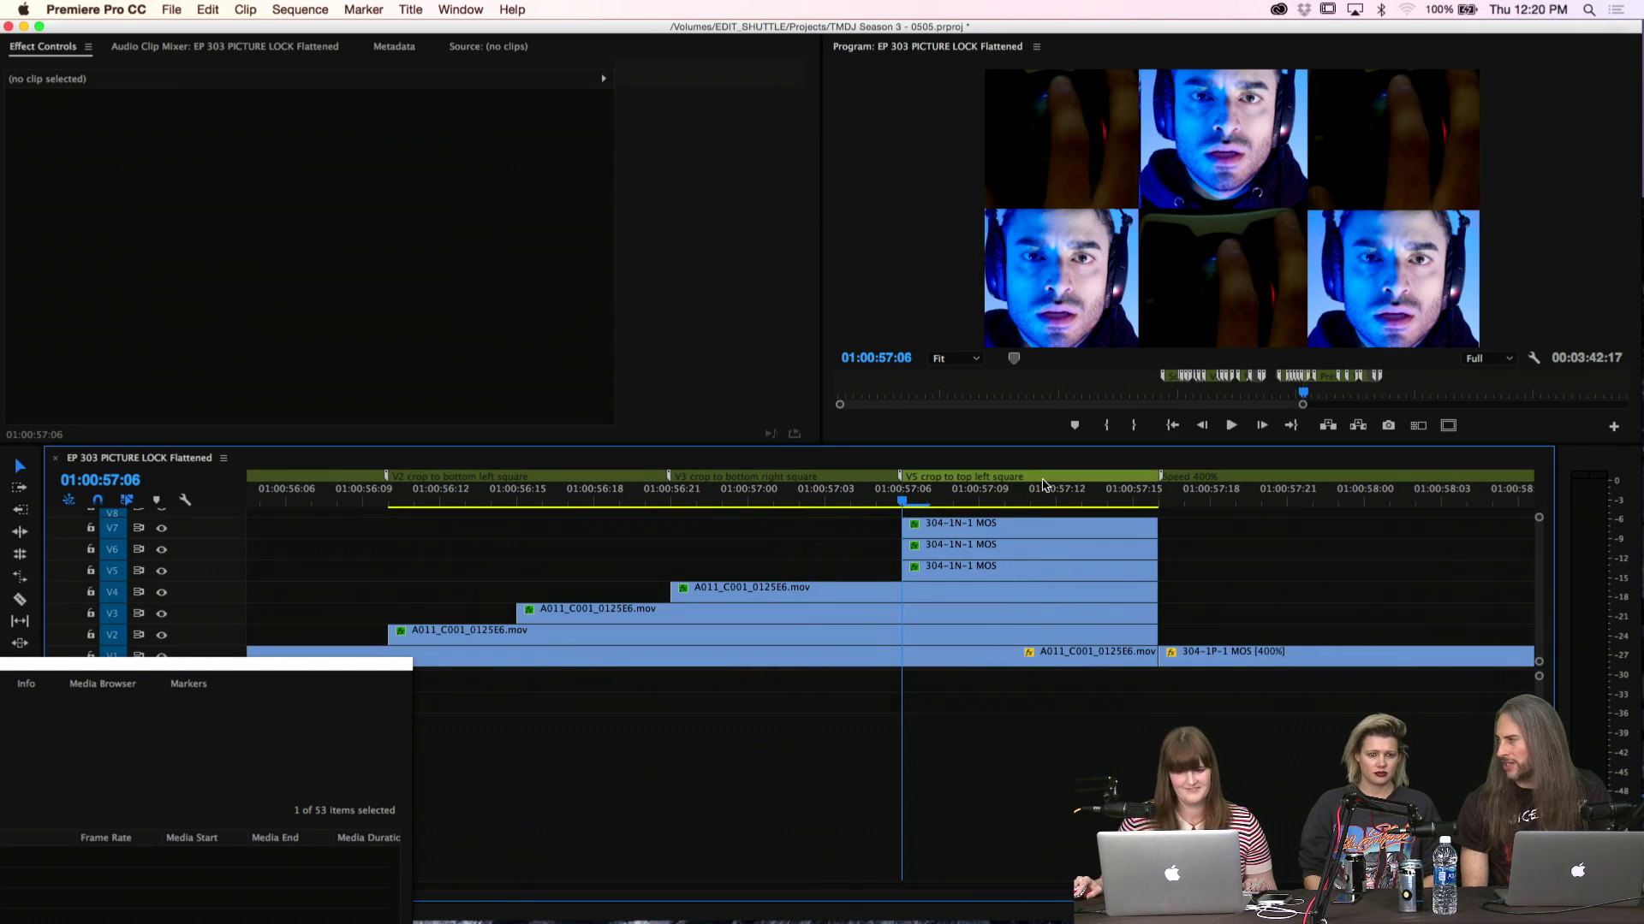
click(839, 478)
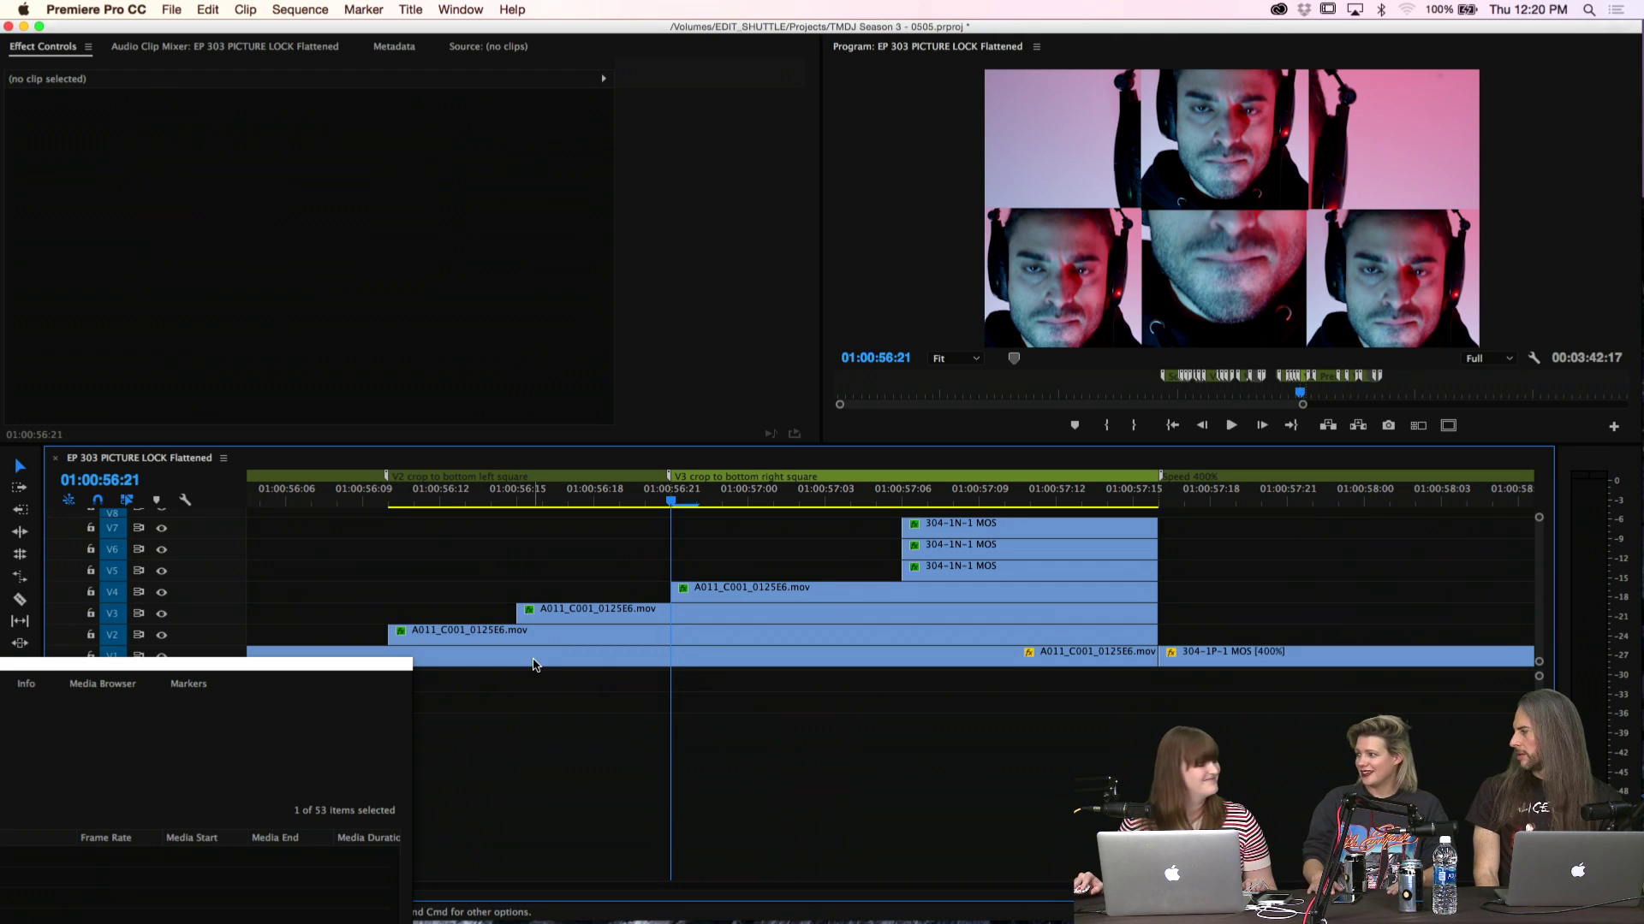
Go to the Turbulent Displace effect marker at 01:00:58:21 and view it within the surrounding cut
key(minus)
key(minus)
key(minus)
key(minus)
key(minus)
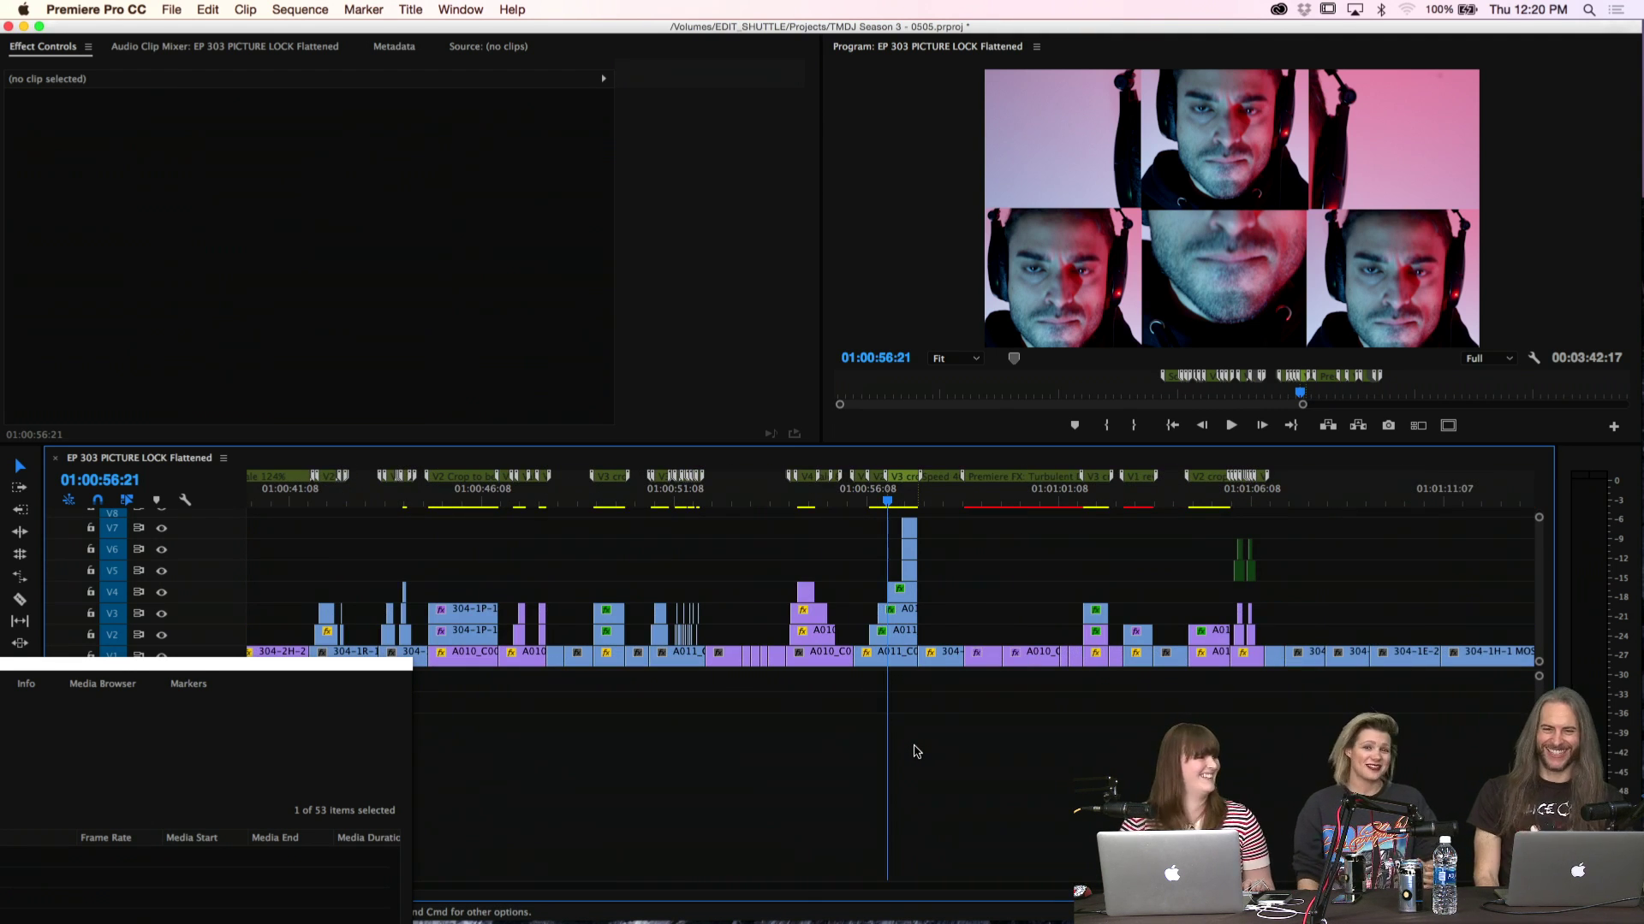
key(equal)
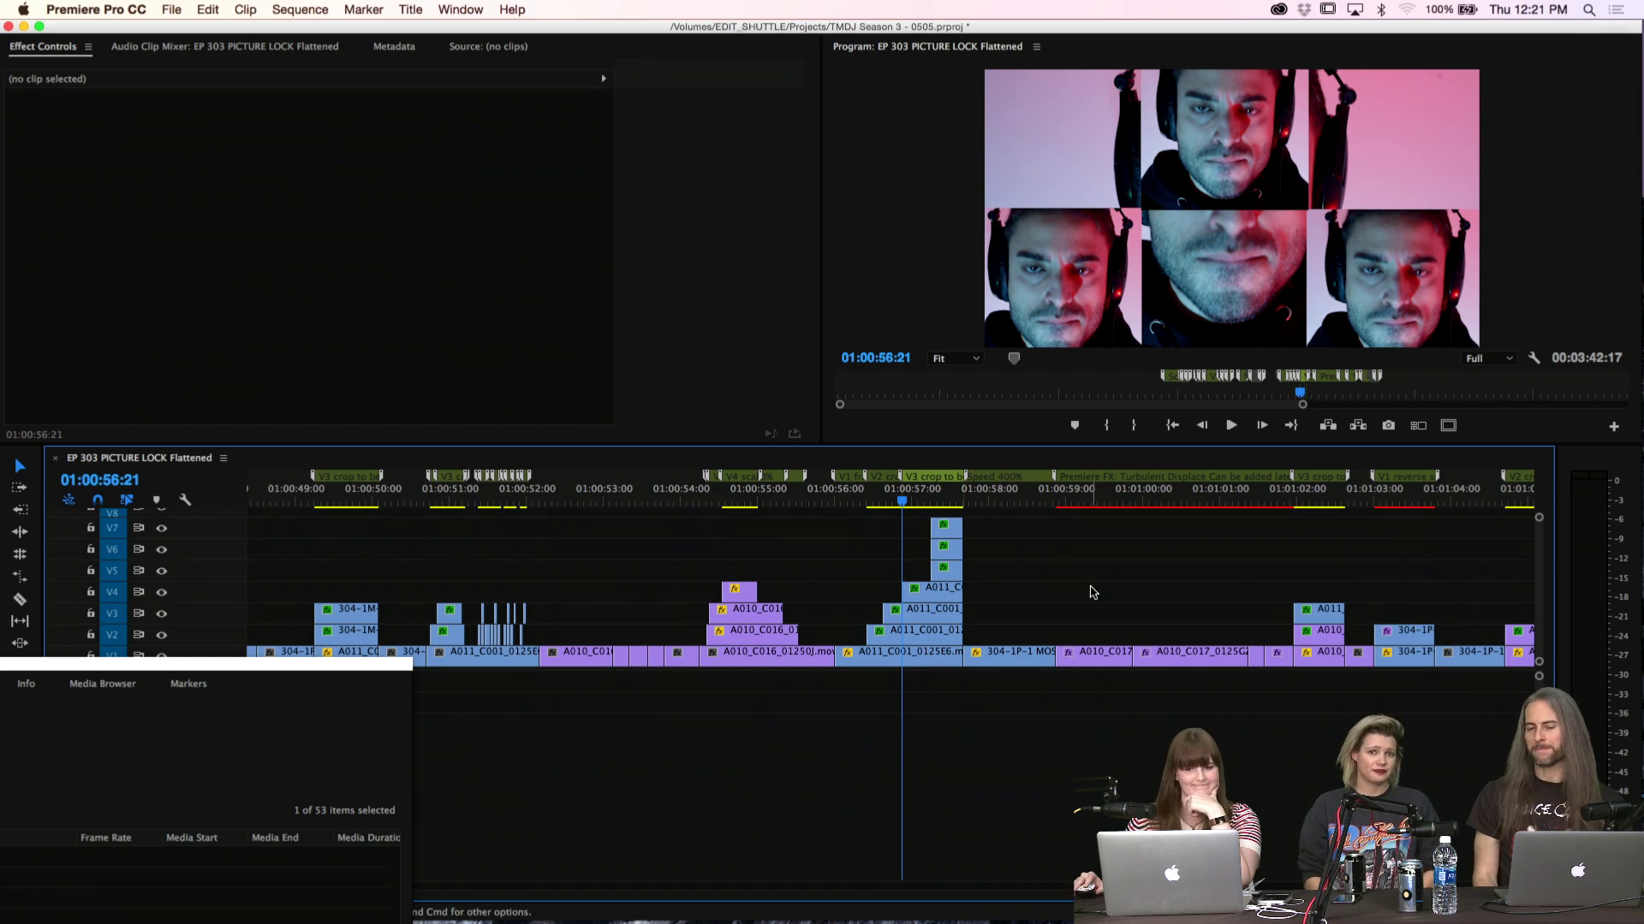
drag(1031, 502, 1062, 507)
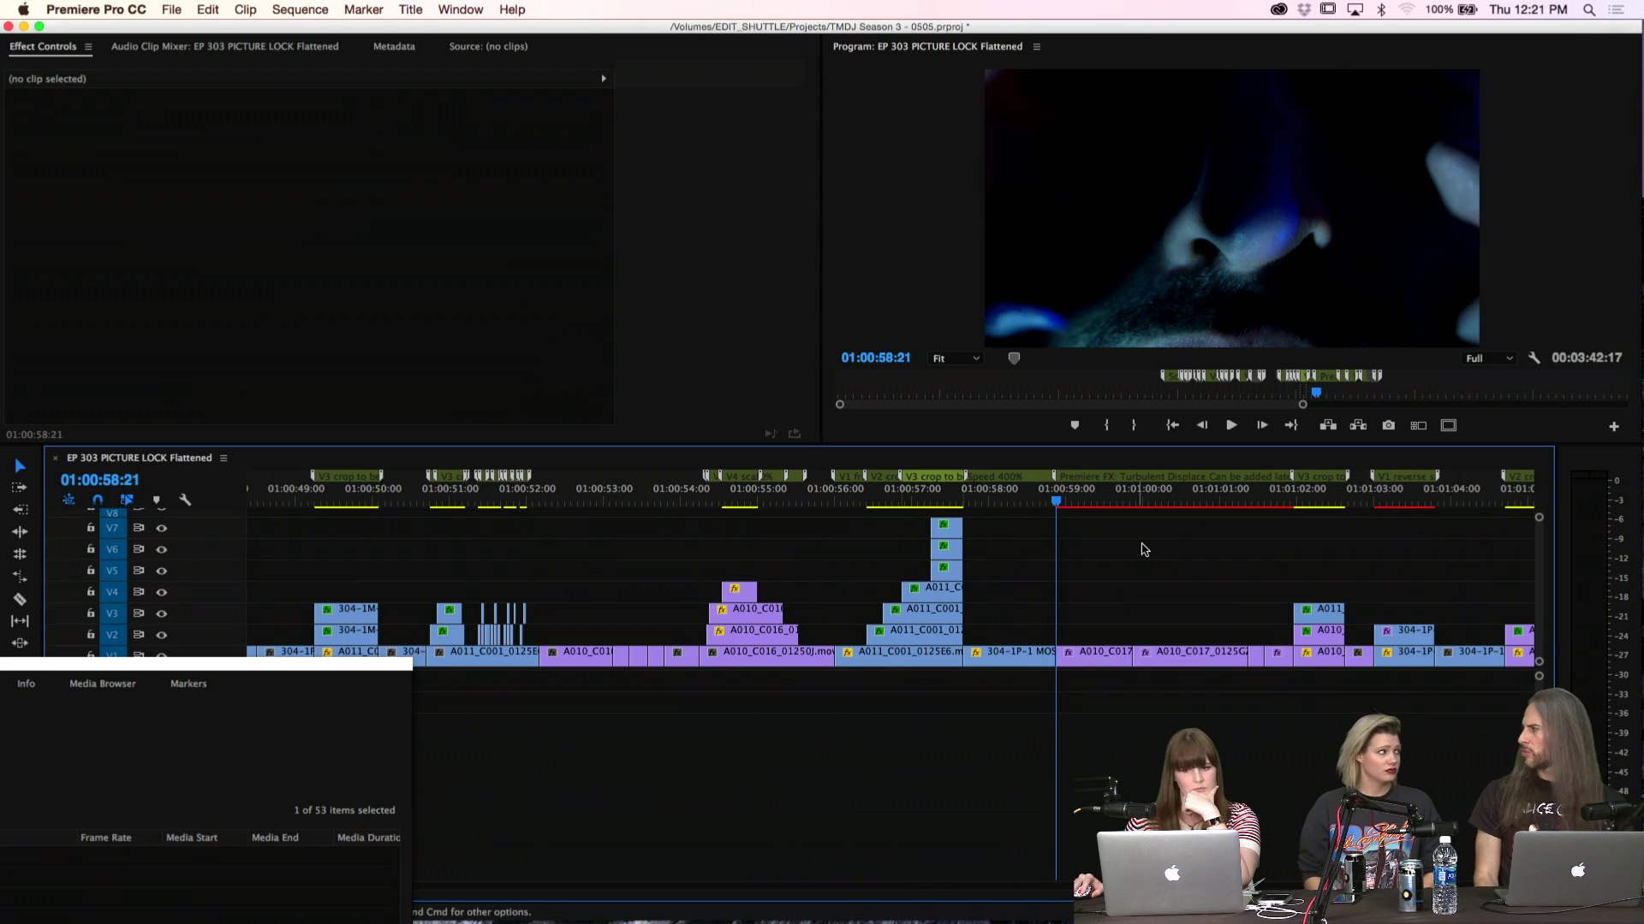
click(1142, 549)
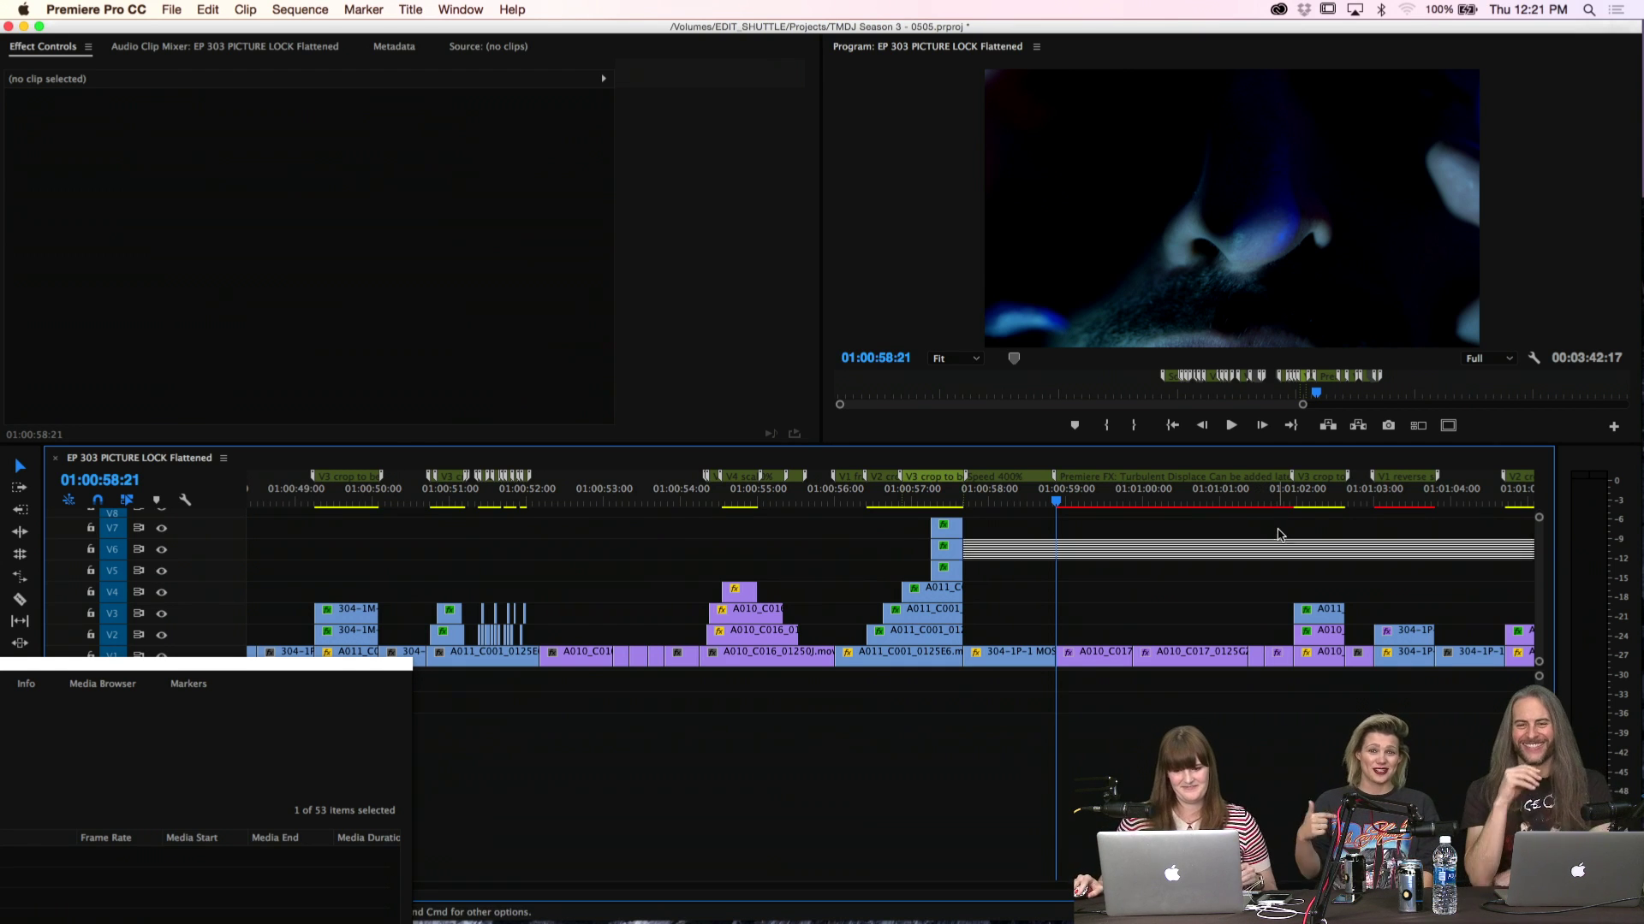
key(minus)
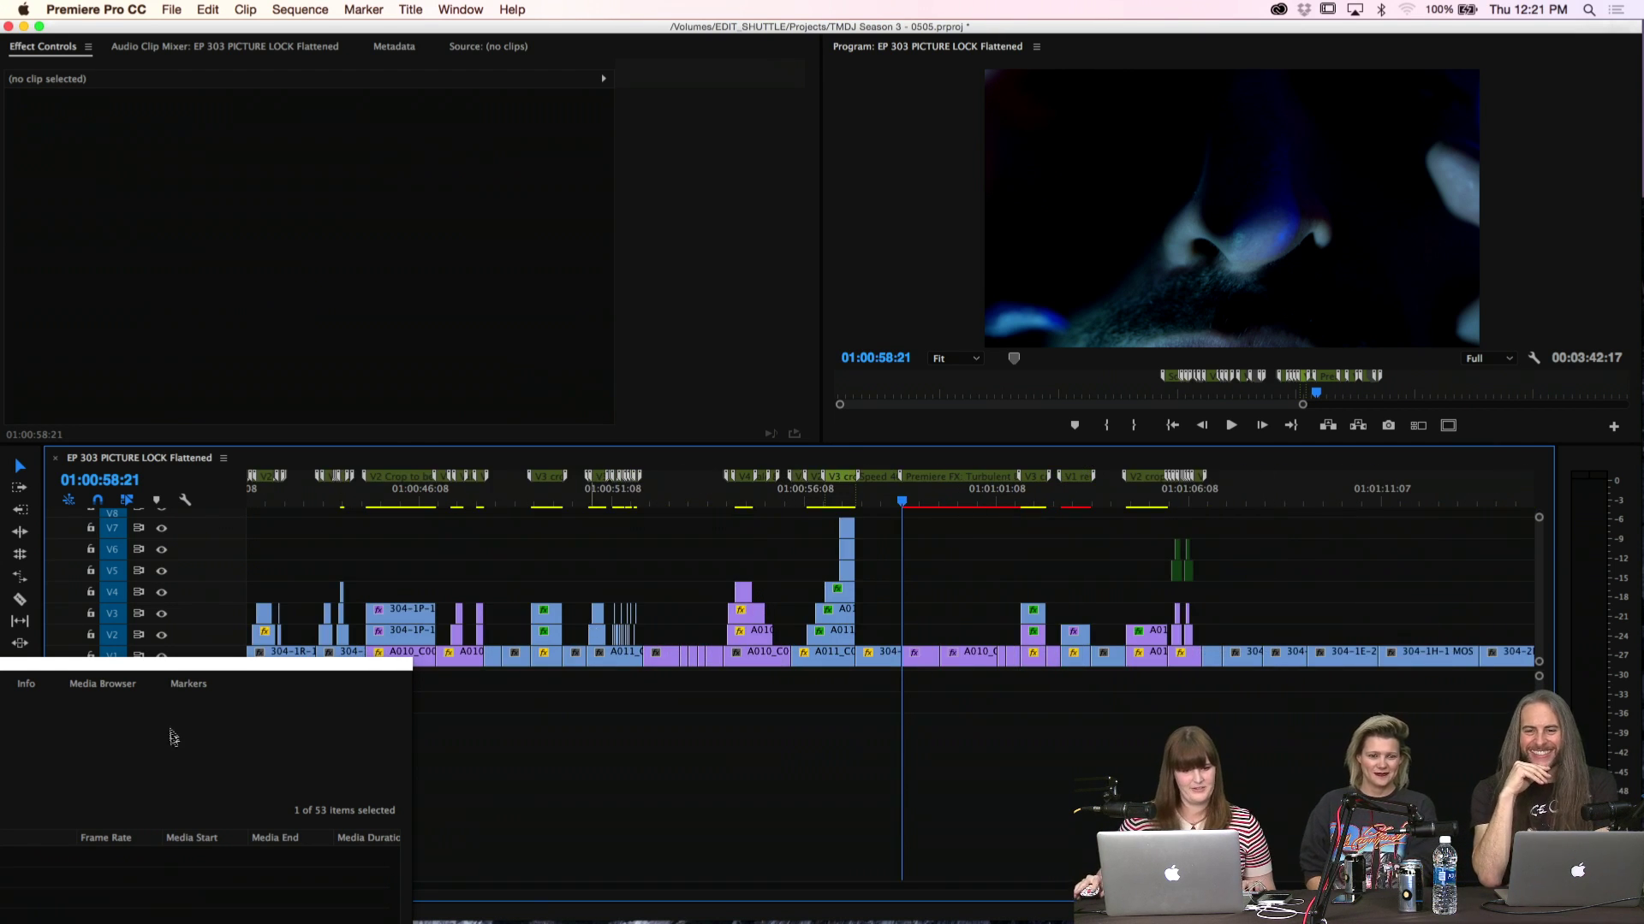
Move the floating project window clear of the tracks and set up a marker export as Comma Separated Values (*.csv)
drag(166, 676, 450, 791)
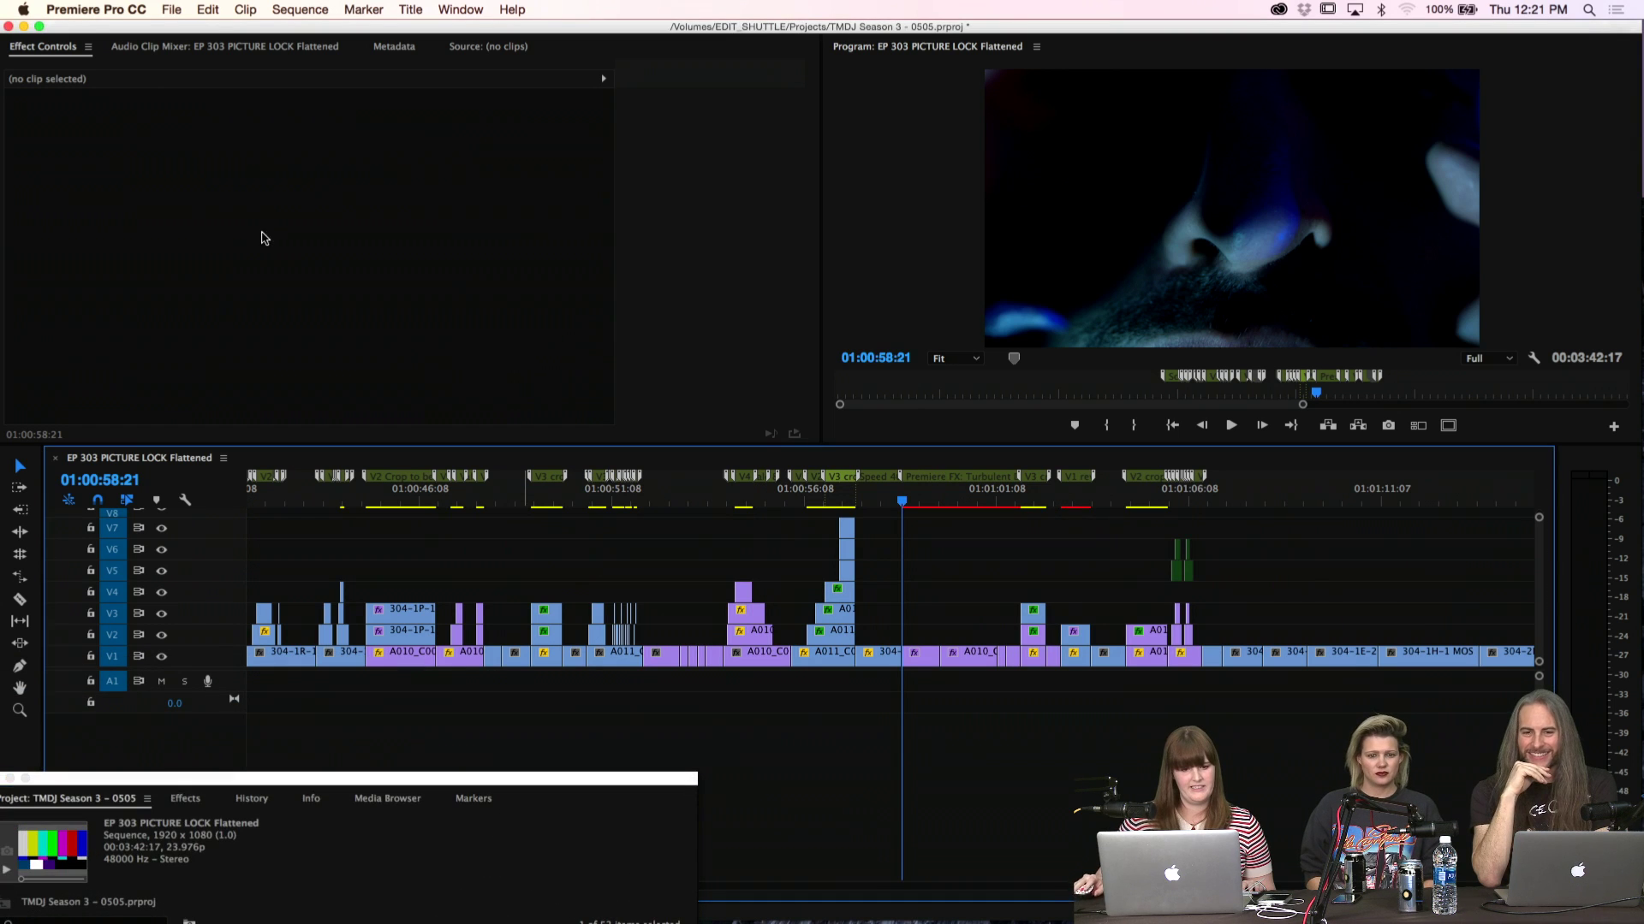
click(172, 9)
mouse_move(240, 437)
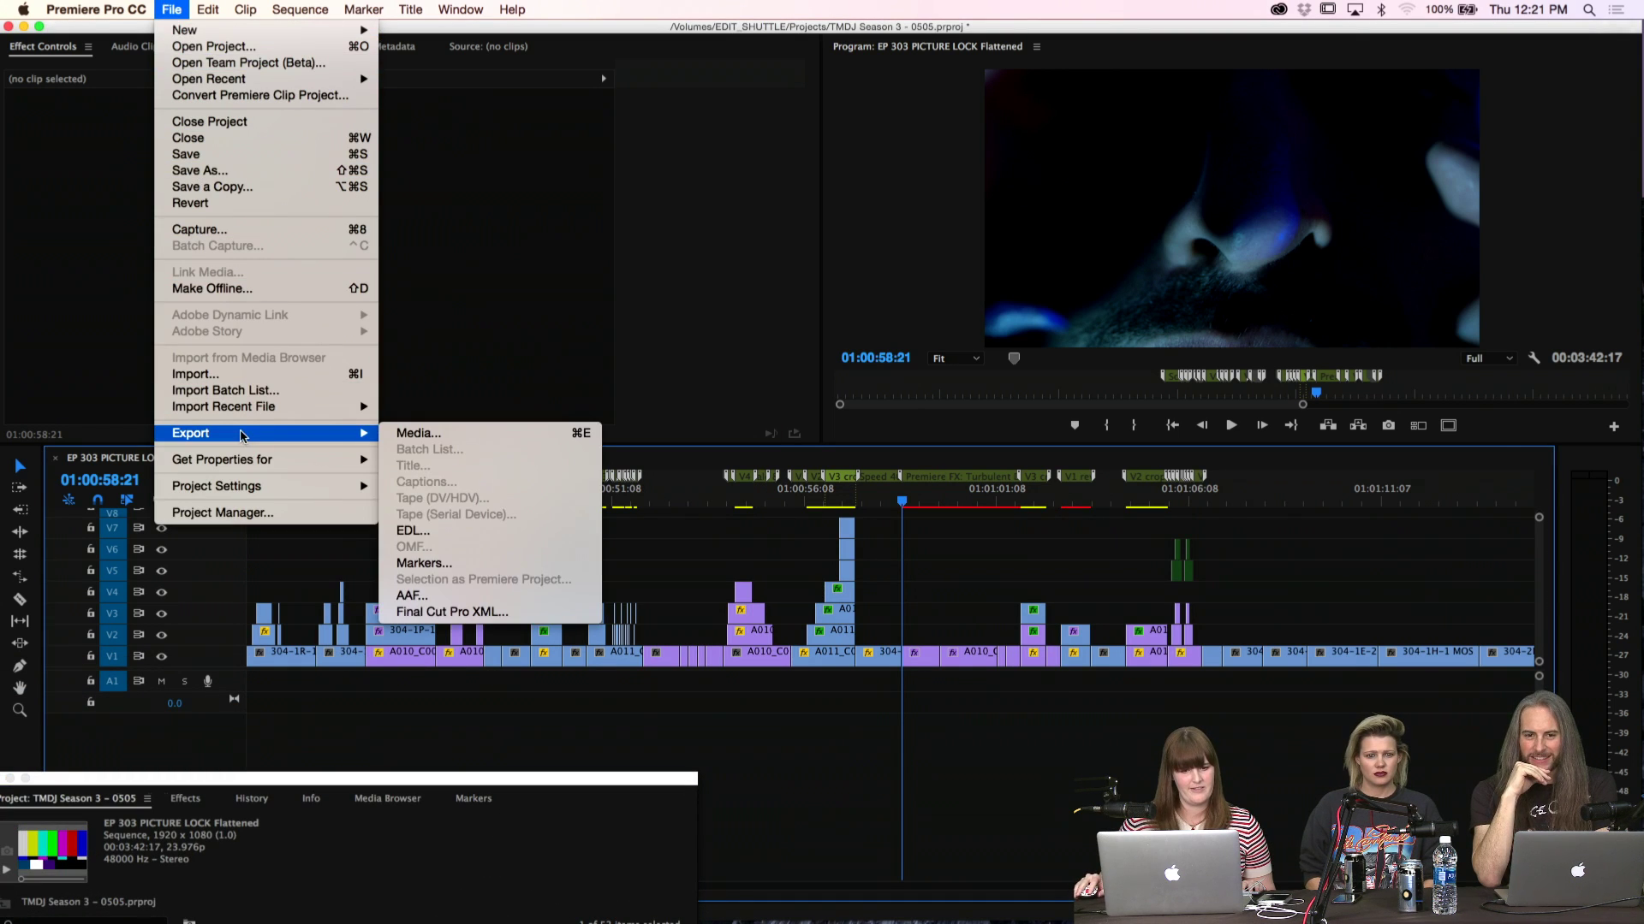
click(426, 563)
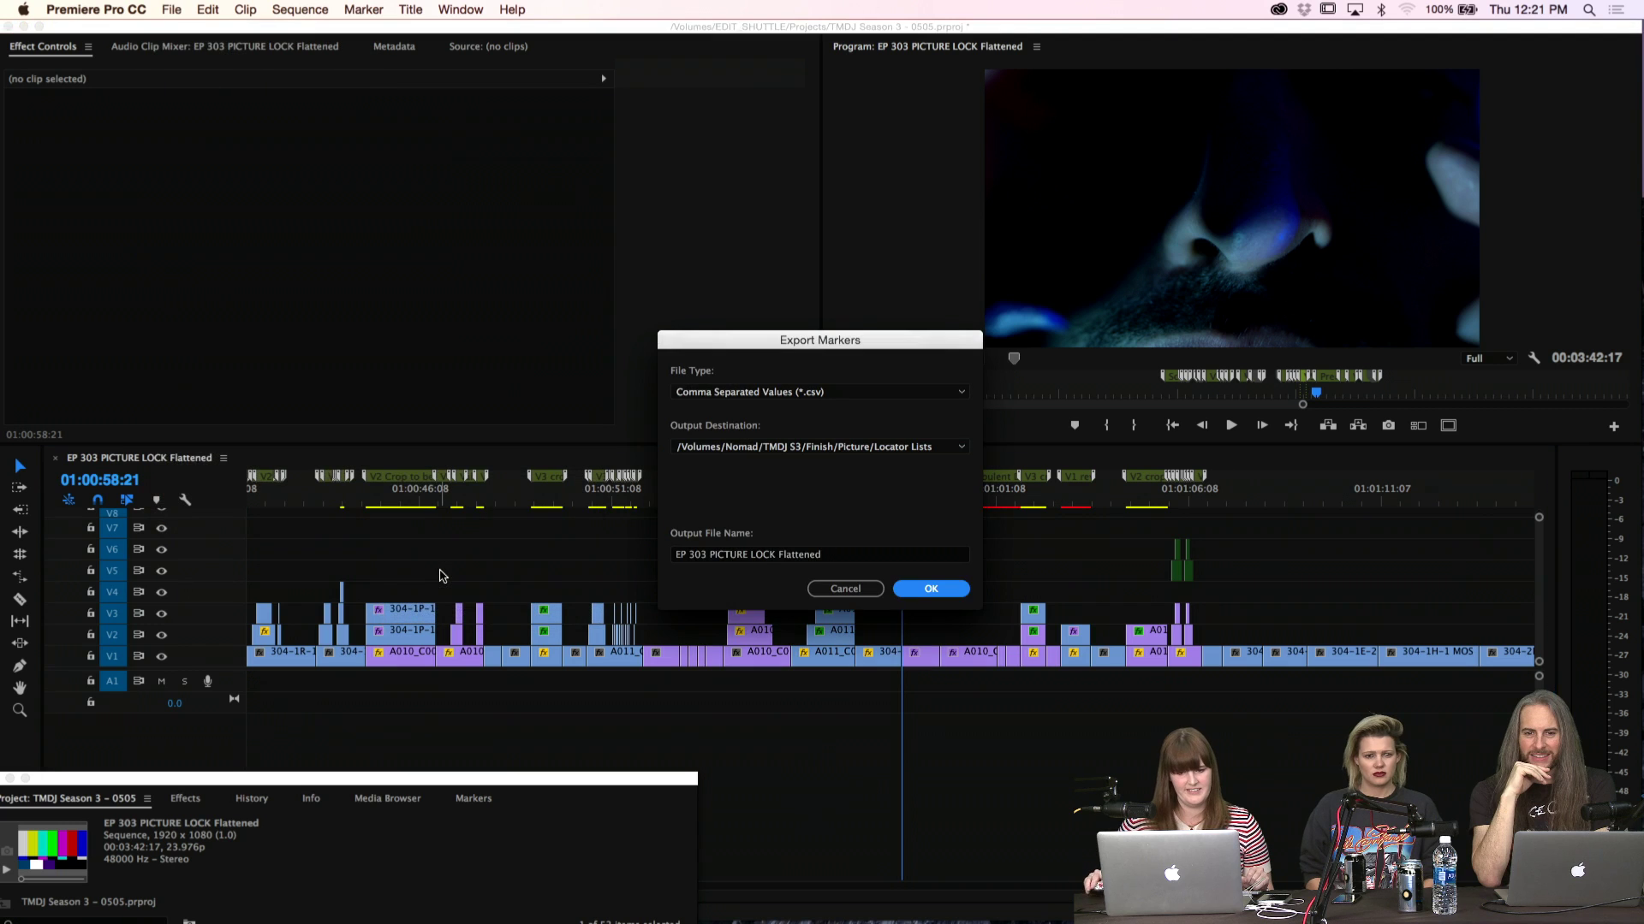
click(909, 394)
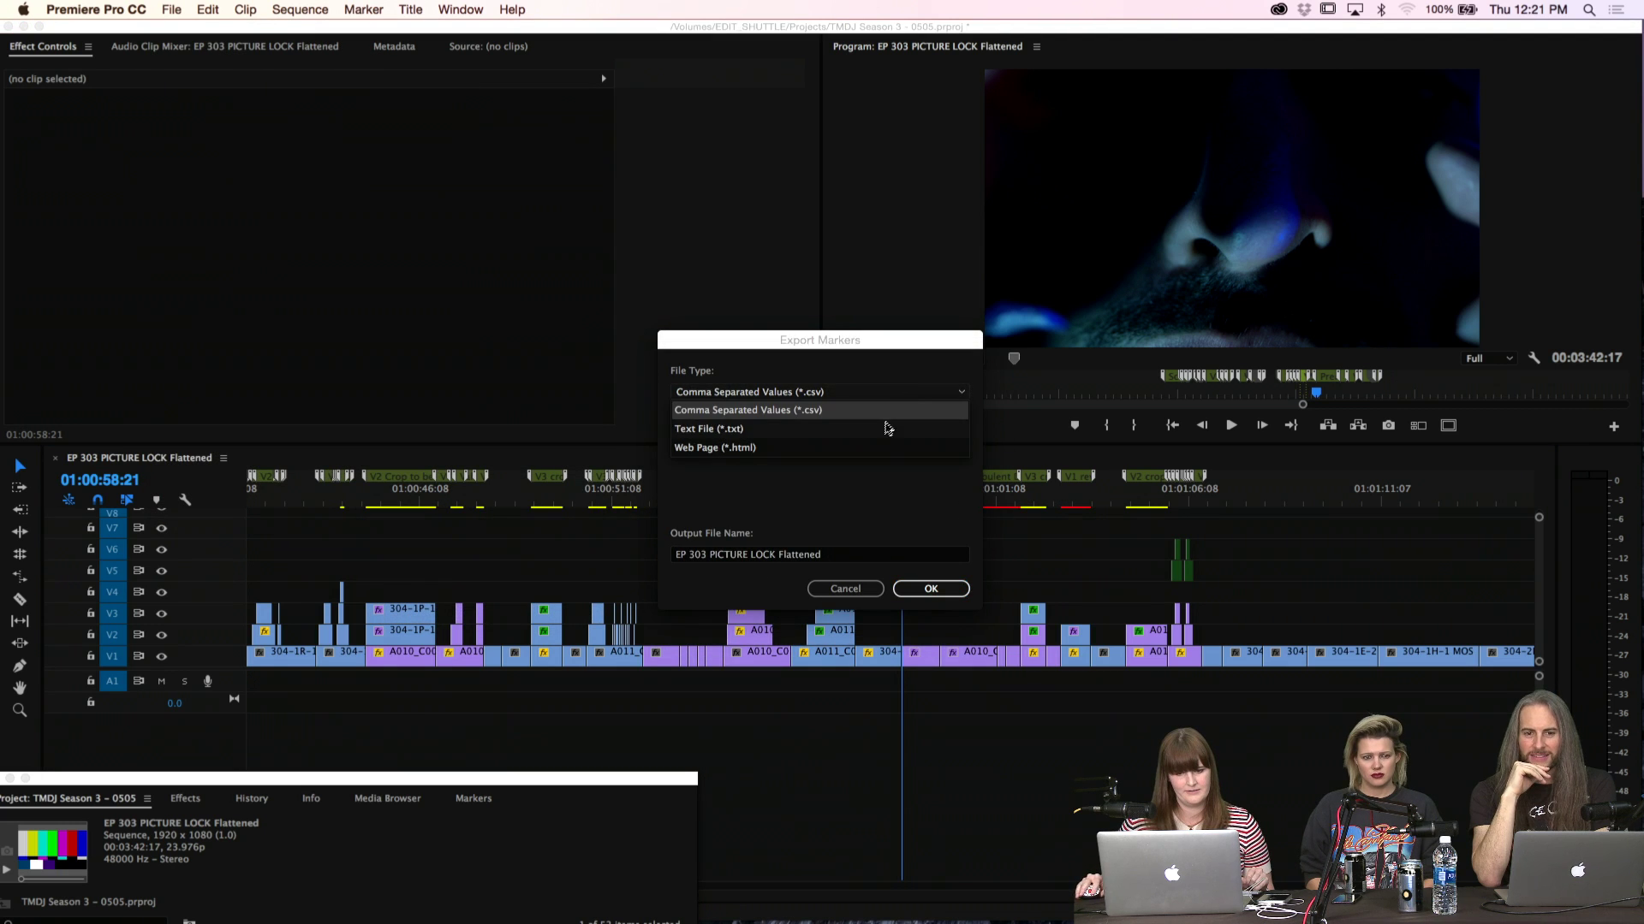
click(877, 414)
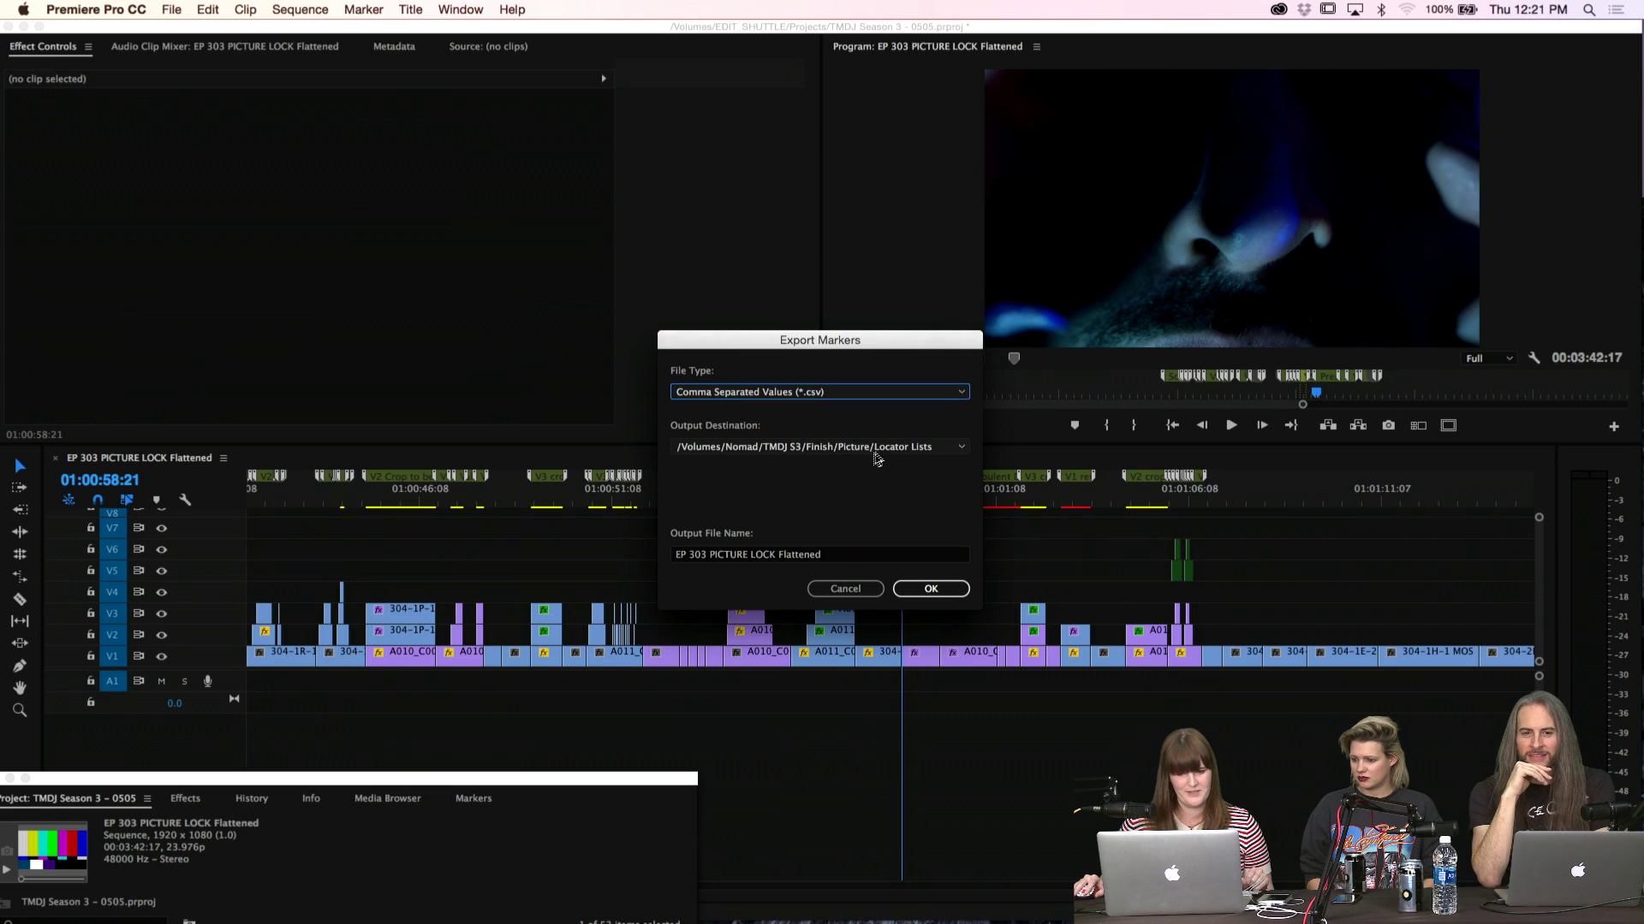
Browse for the marker export's output destination and go to the FINISH/PICTURE folder on the EDIT_SHUTTLE drive
click(956, 455)
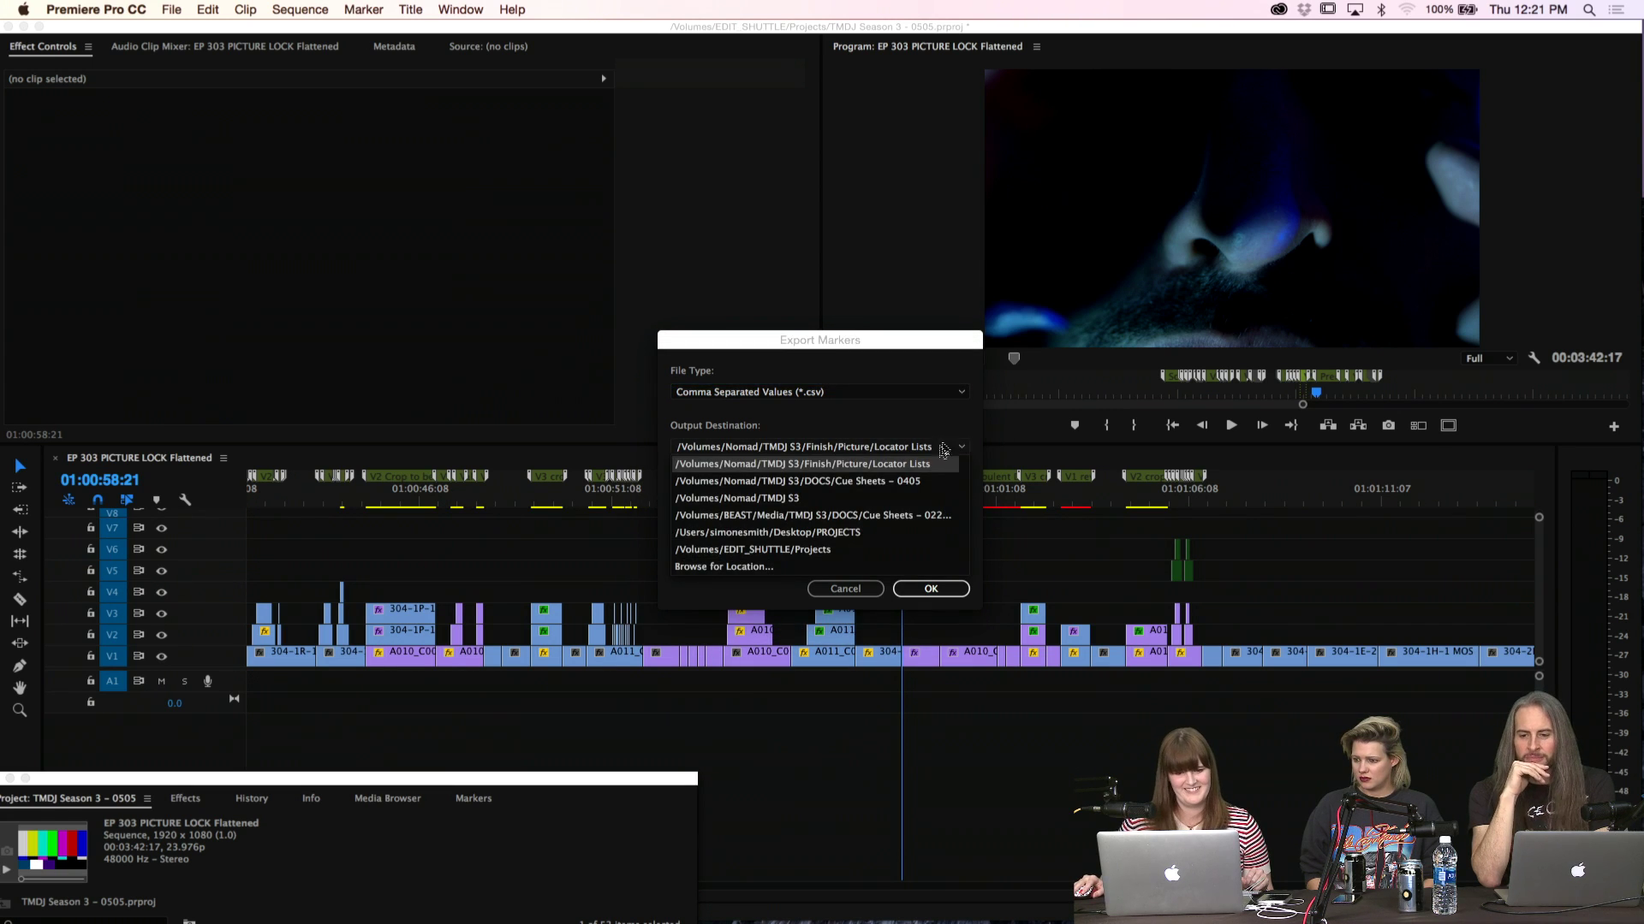
click(943, 450)
click(820, 448)
click(736, 567)
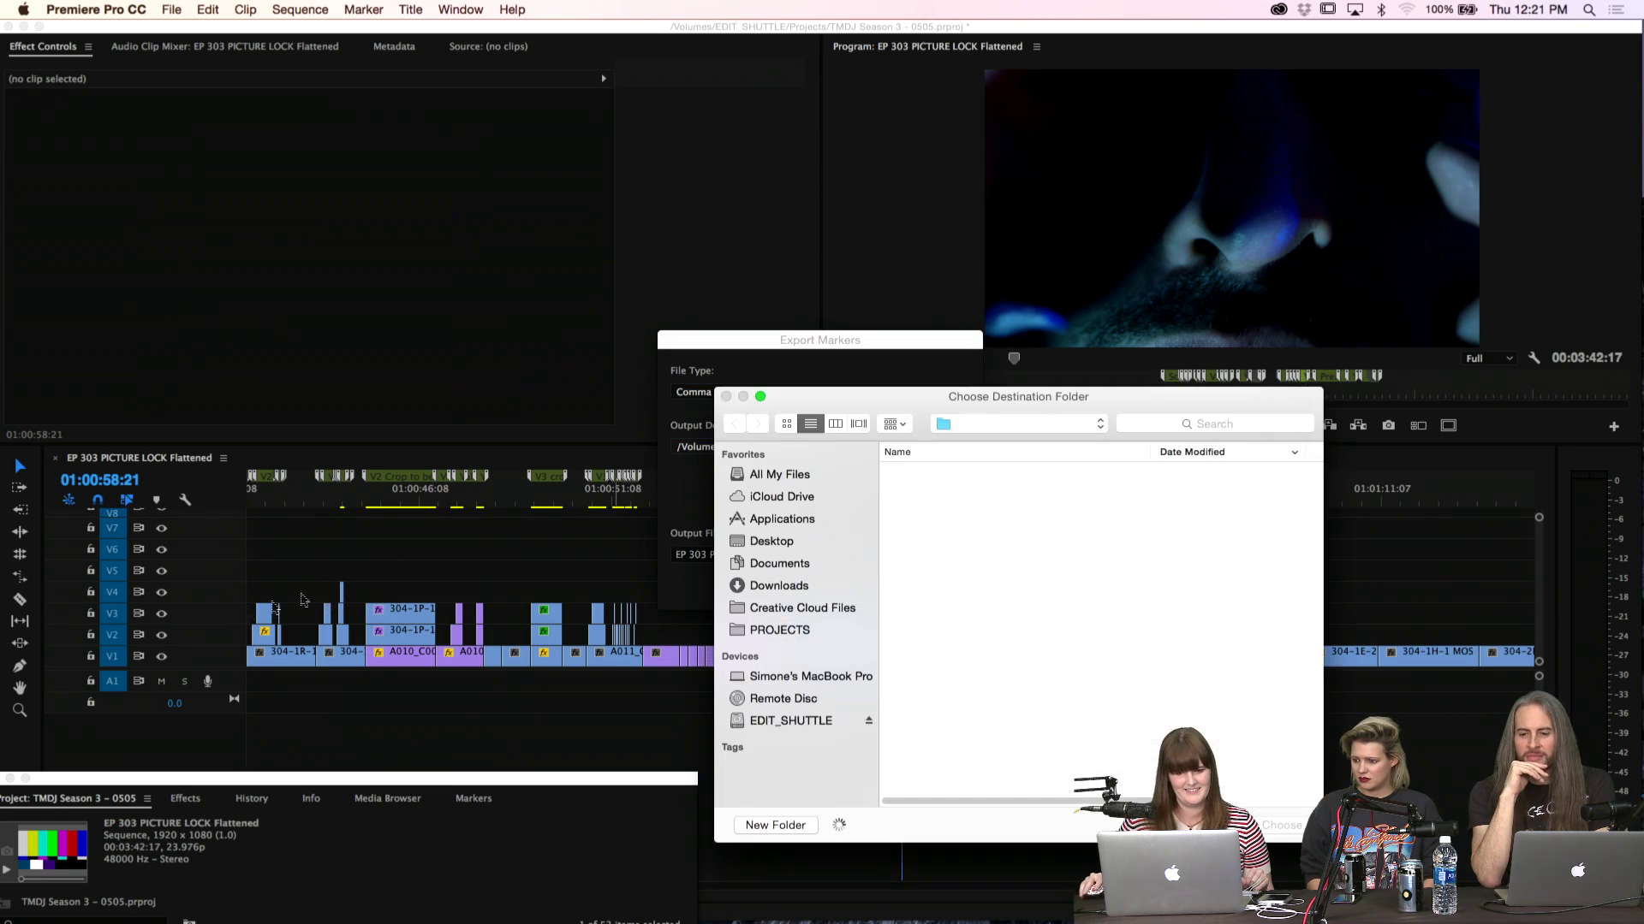
click(1036, 425)
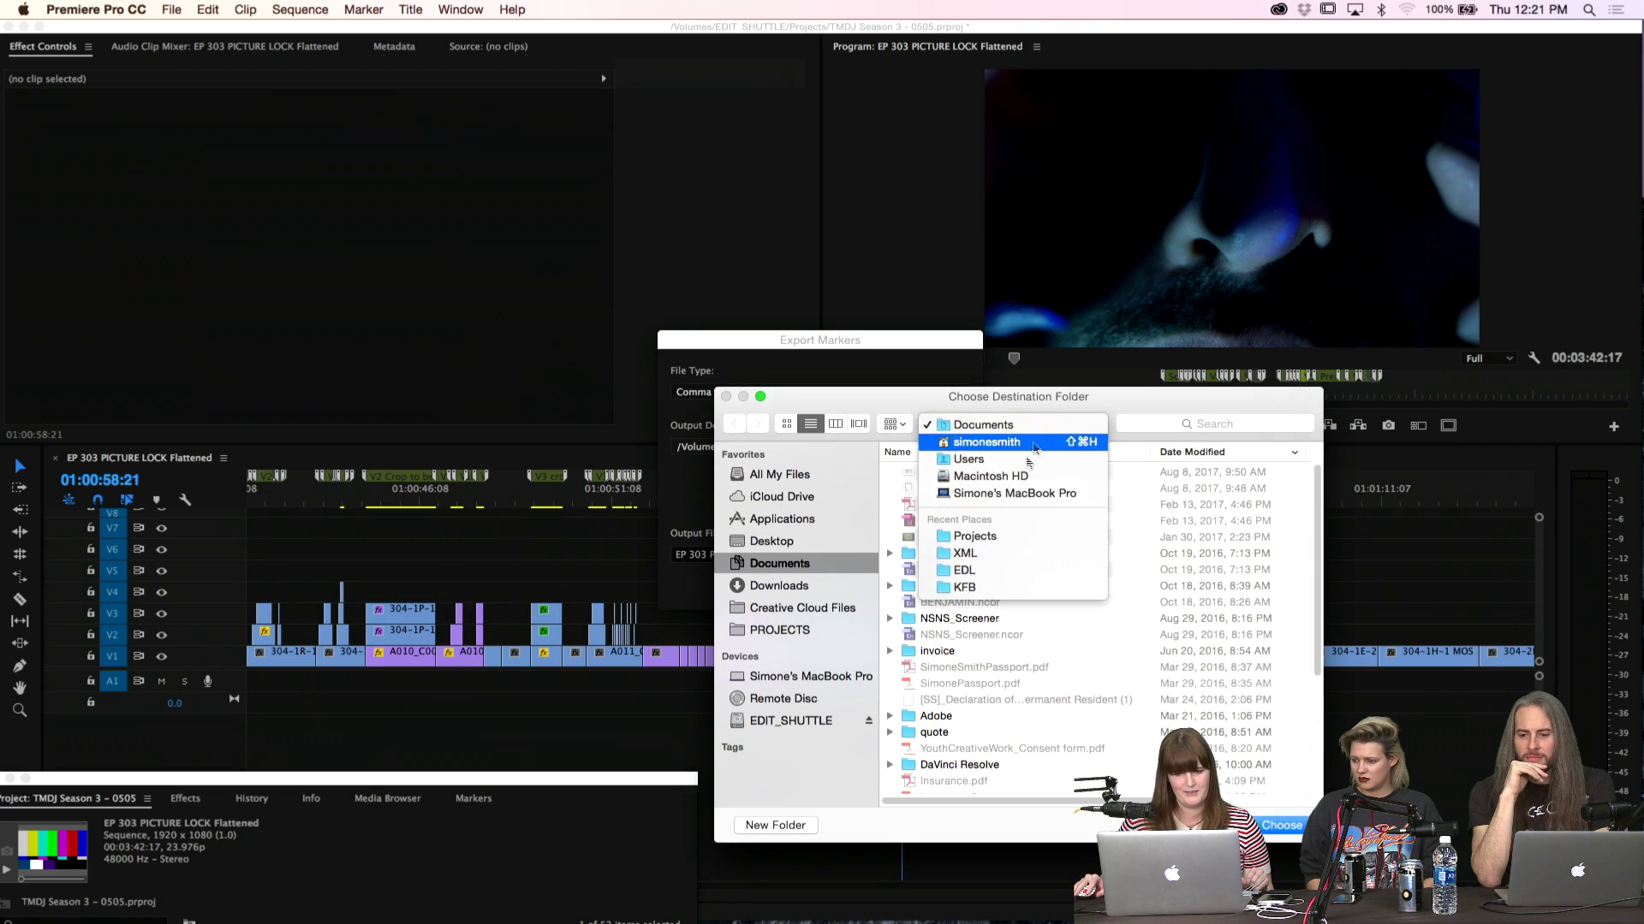
click(976, 537)
click(809, 720)
click(891, 504)
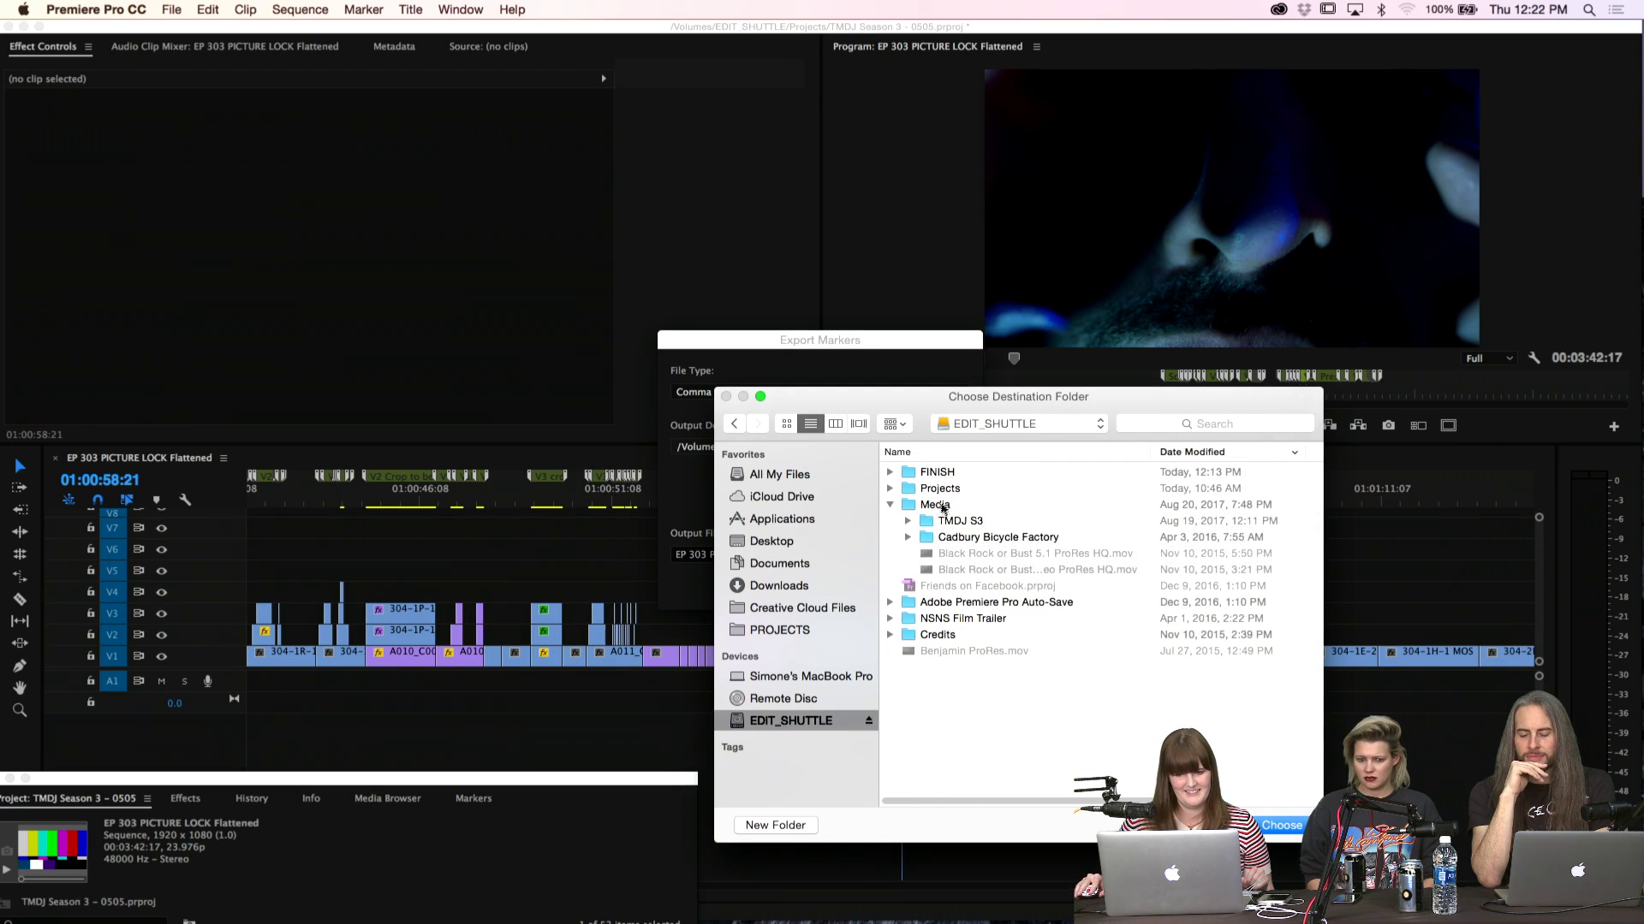
click(954, 487)
double_click(955, 473)
click(974, 473)
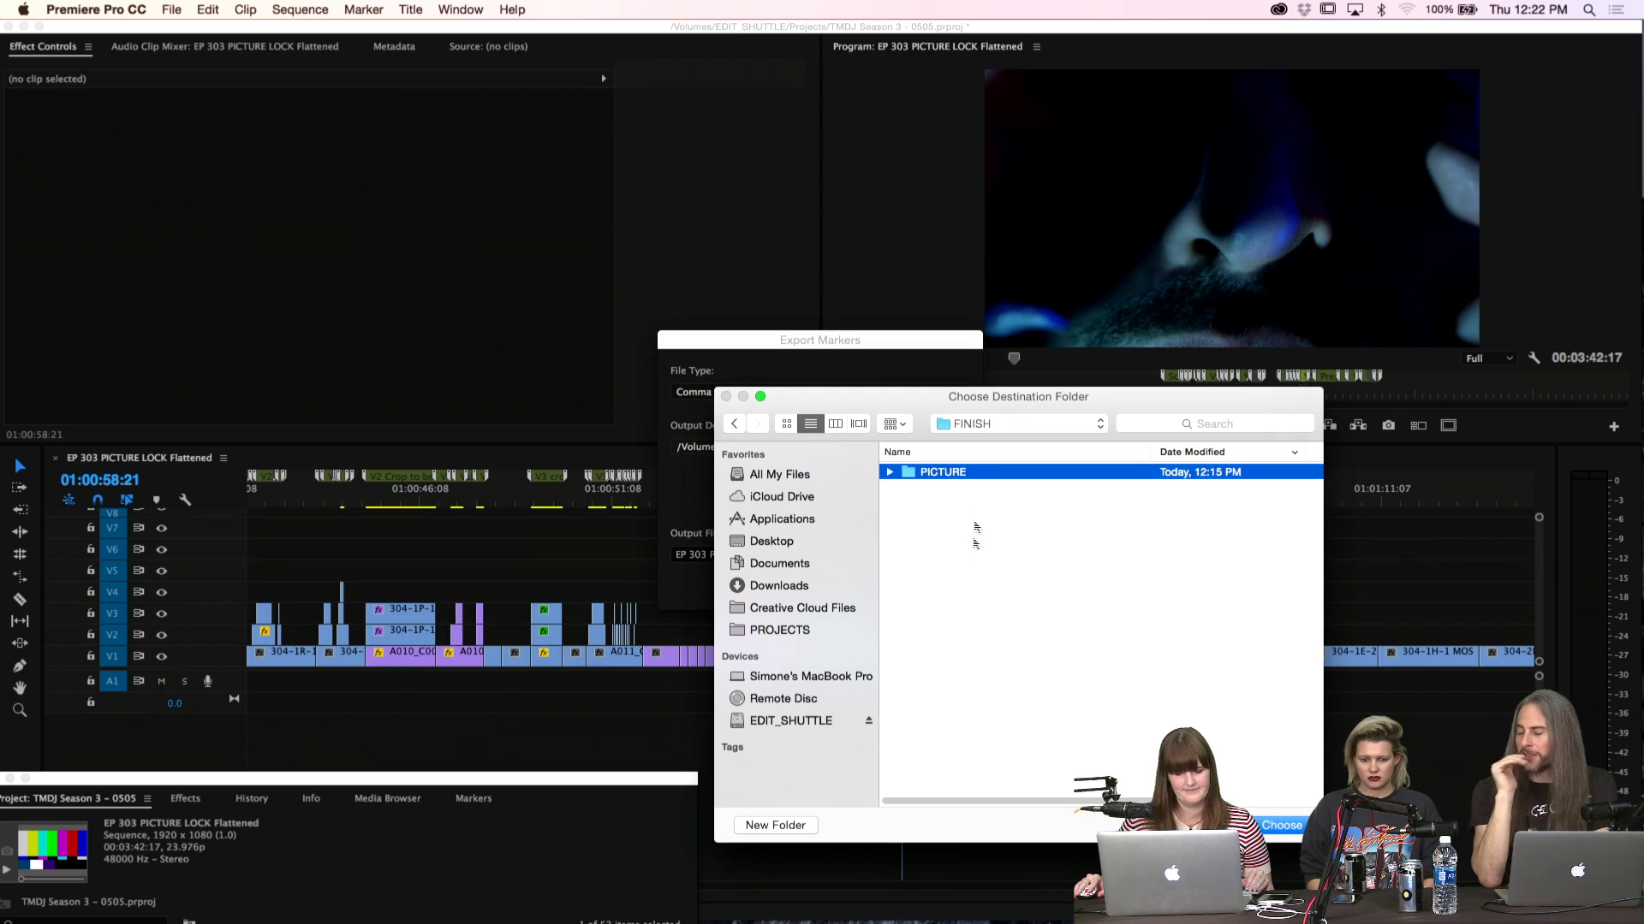
Create a folder named Locator Lists inside the PICTURE folder for the marker export
click(776, 826)
text(Lo)
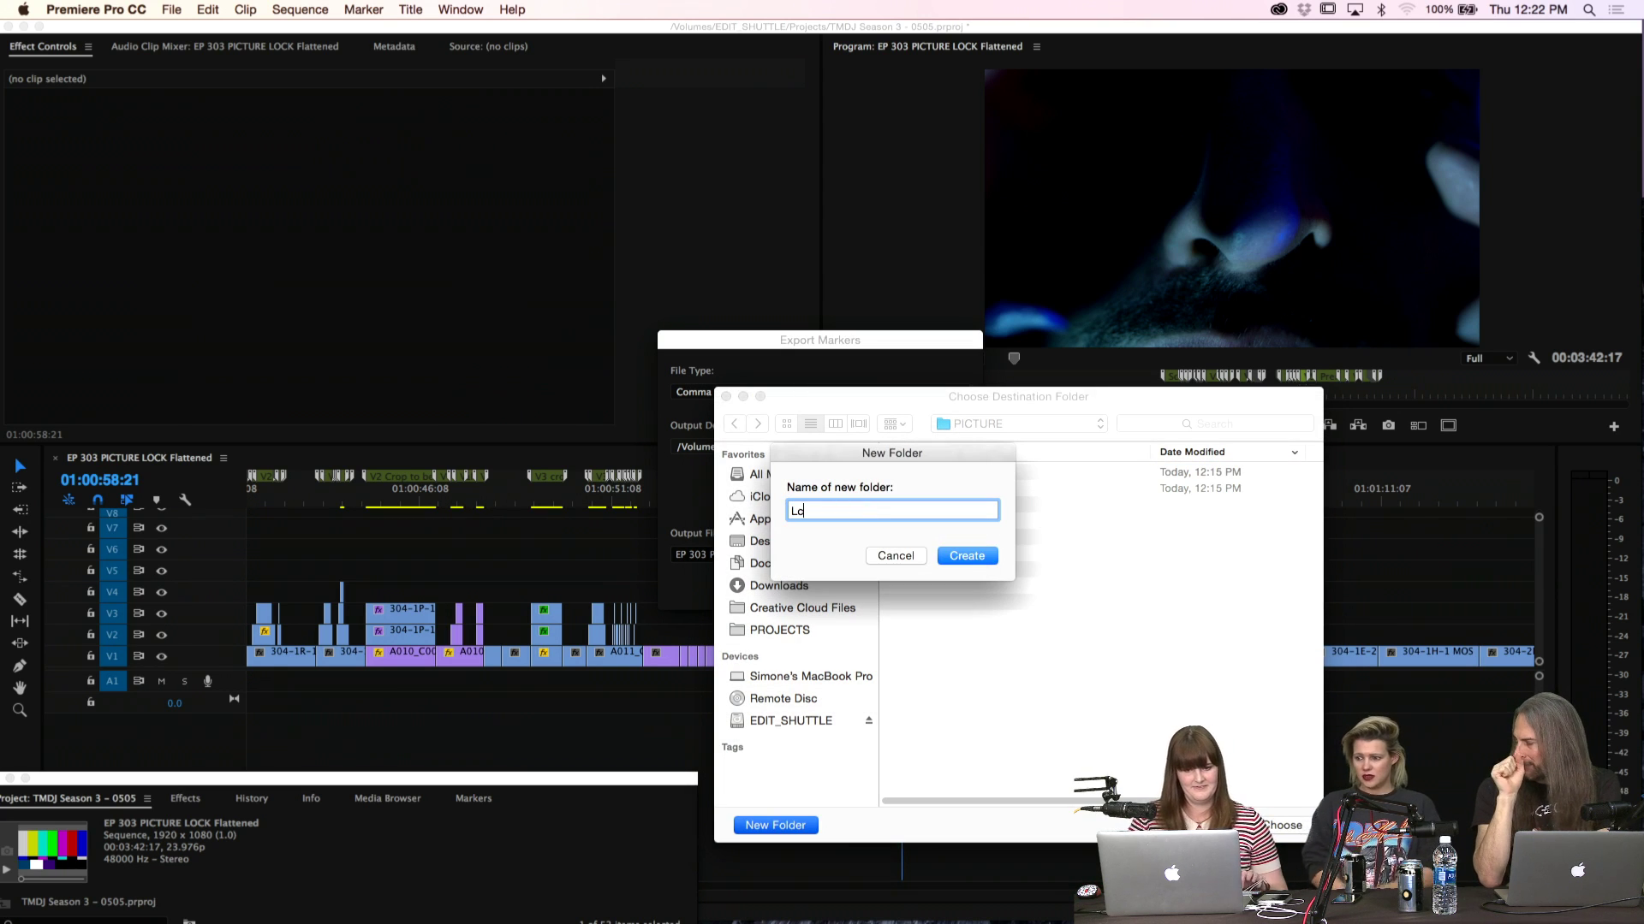
key(BackSpace)
key(BackSpace)
text(oca)
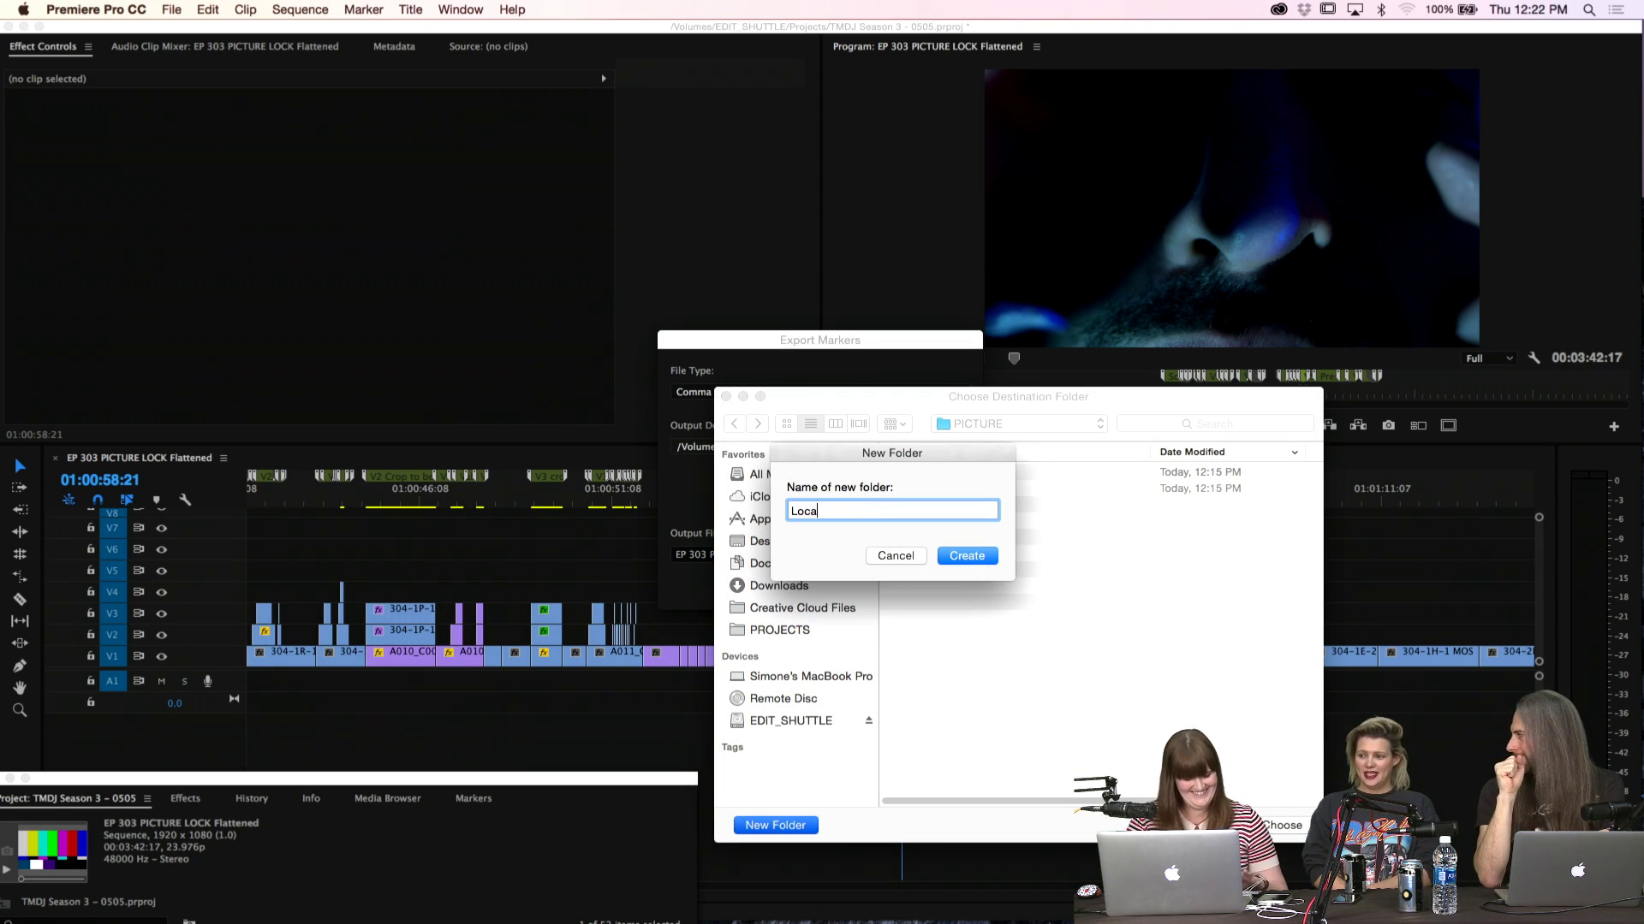
text(tor Lists)
key(Return)
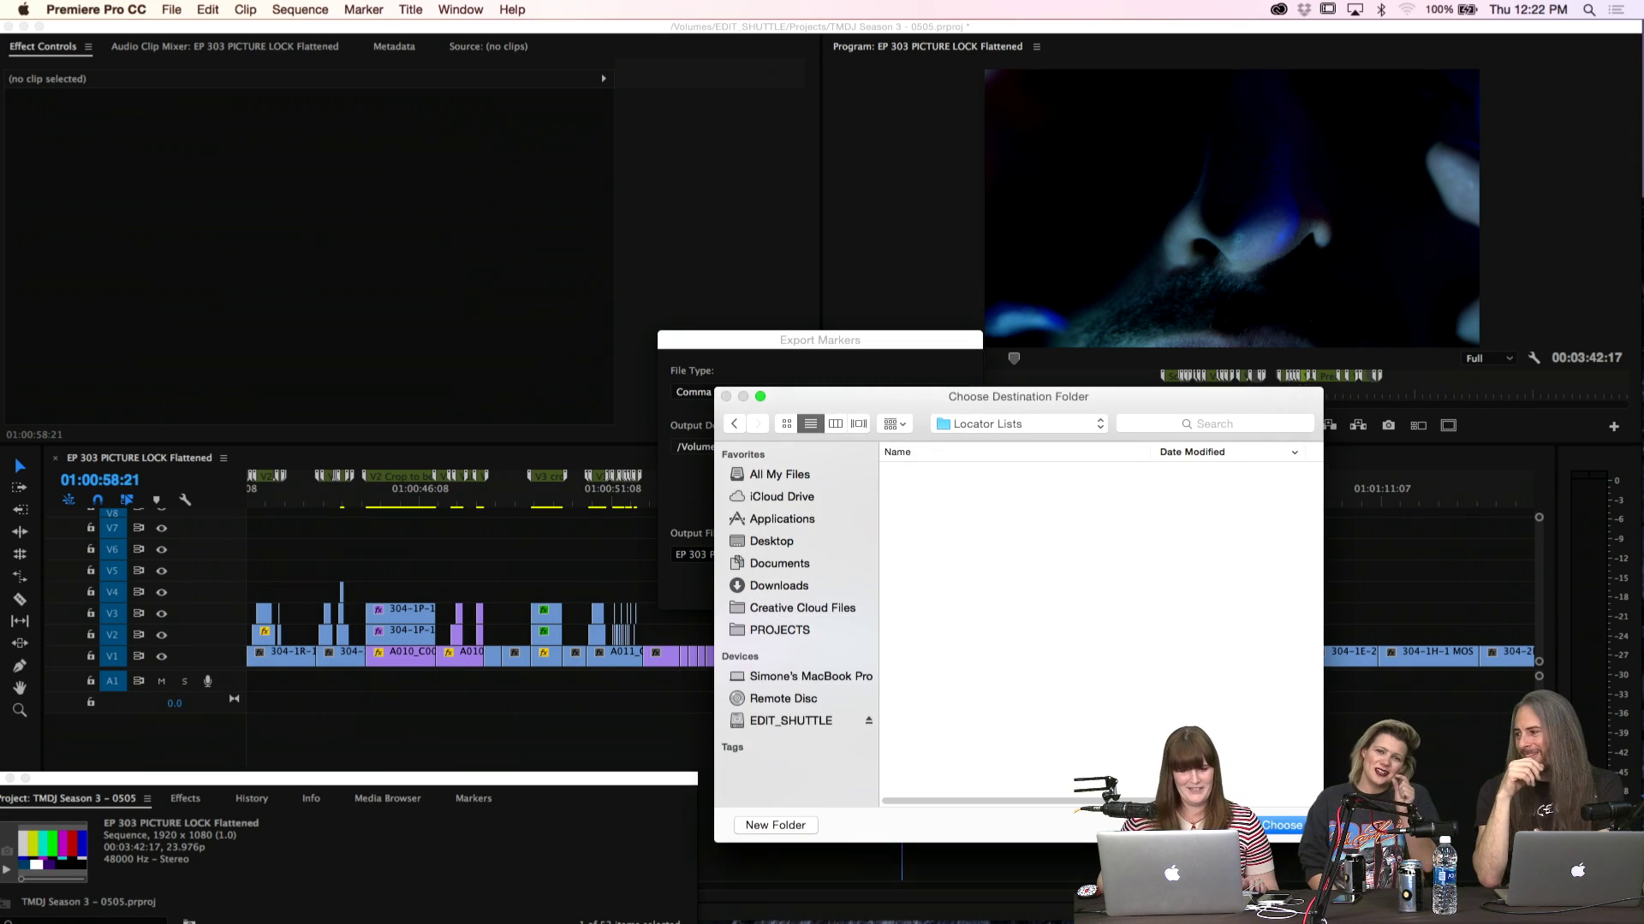
Choose the Locator Lists folder as the destination and export the markers as EP 303 PICTURE LOCK
key(Return)
click(800, 556)
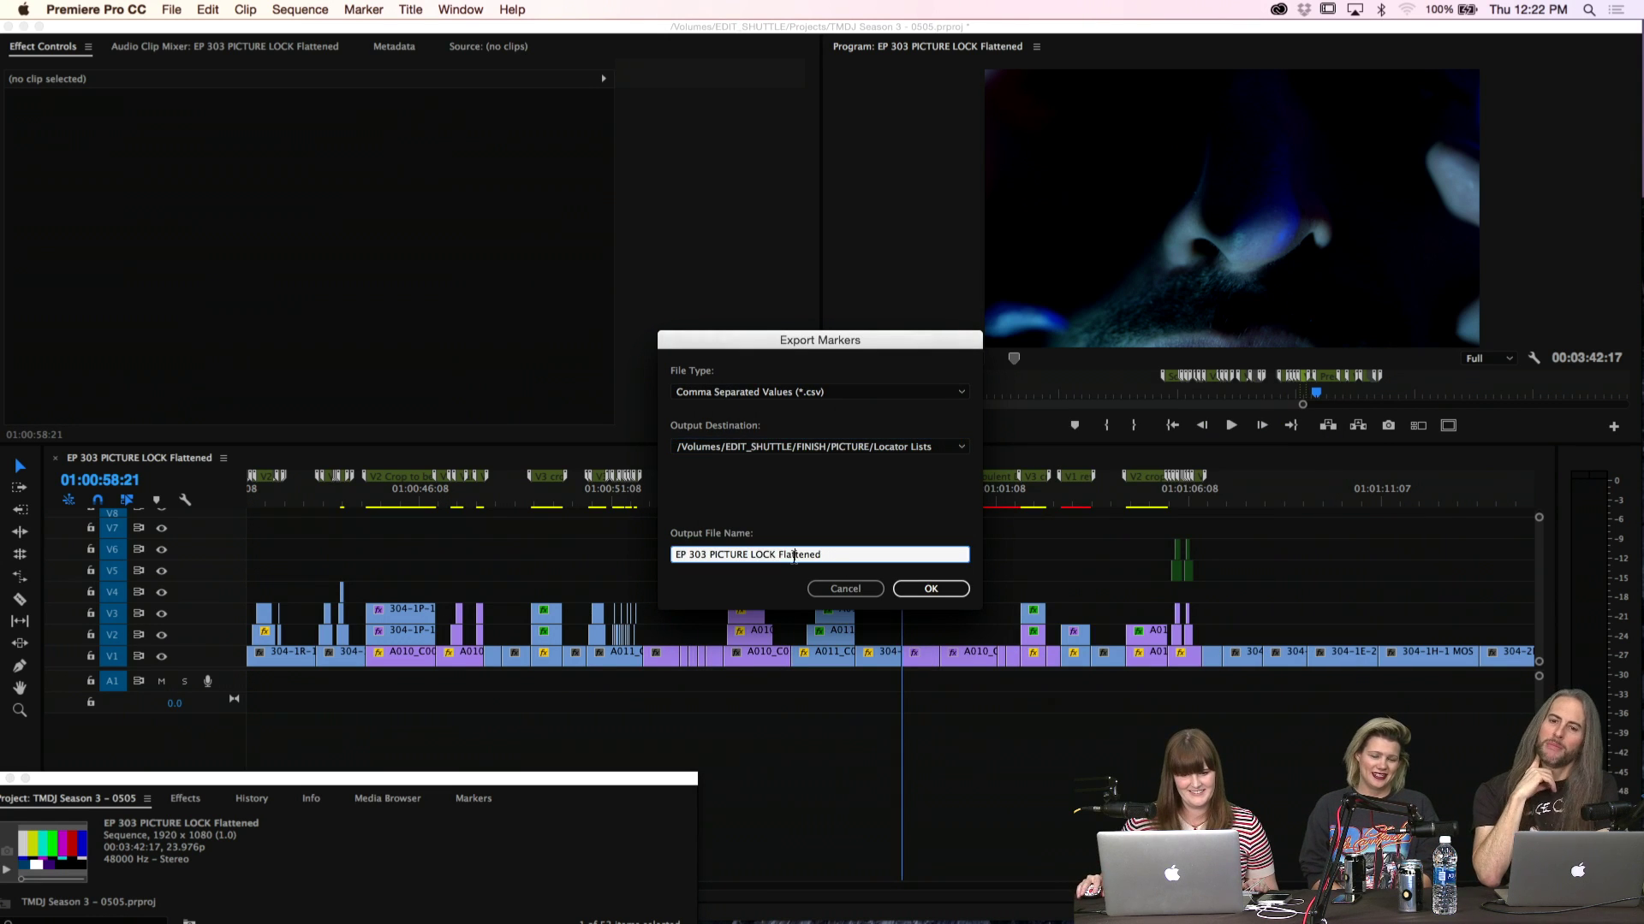
double_click(793, 555)
key(BackSpace)
key(Return)
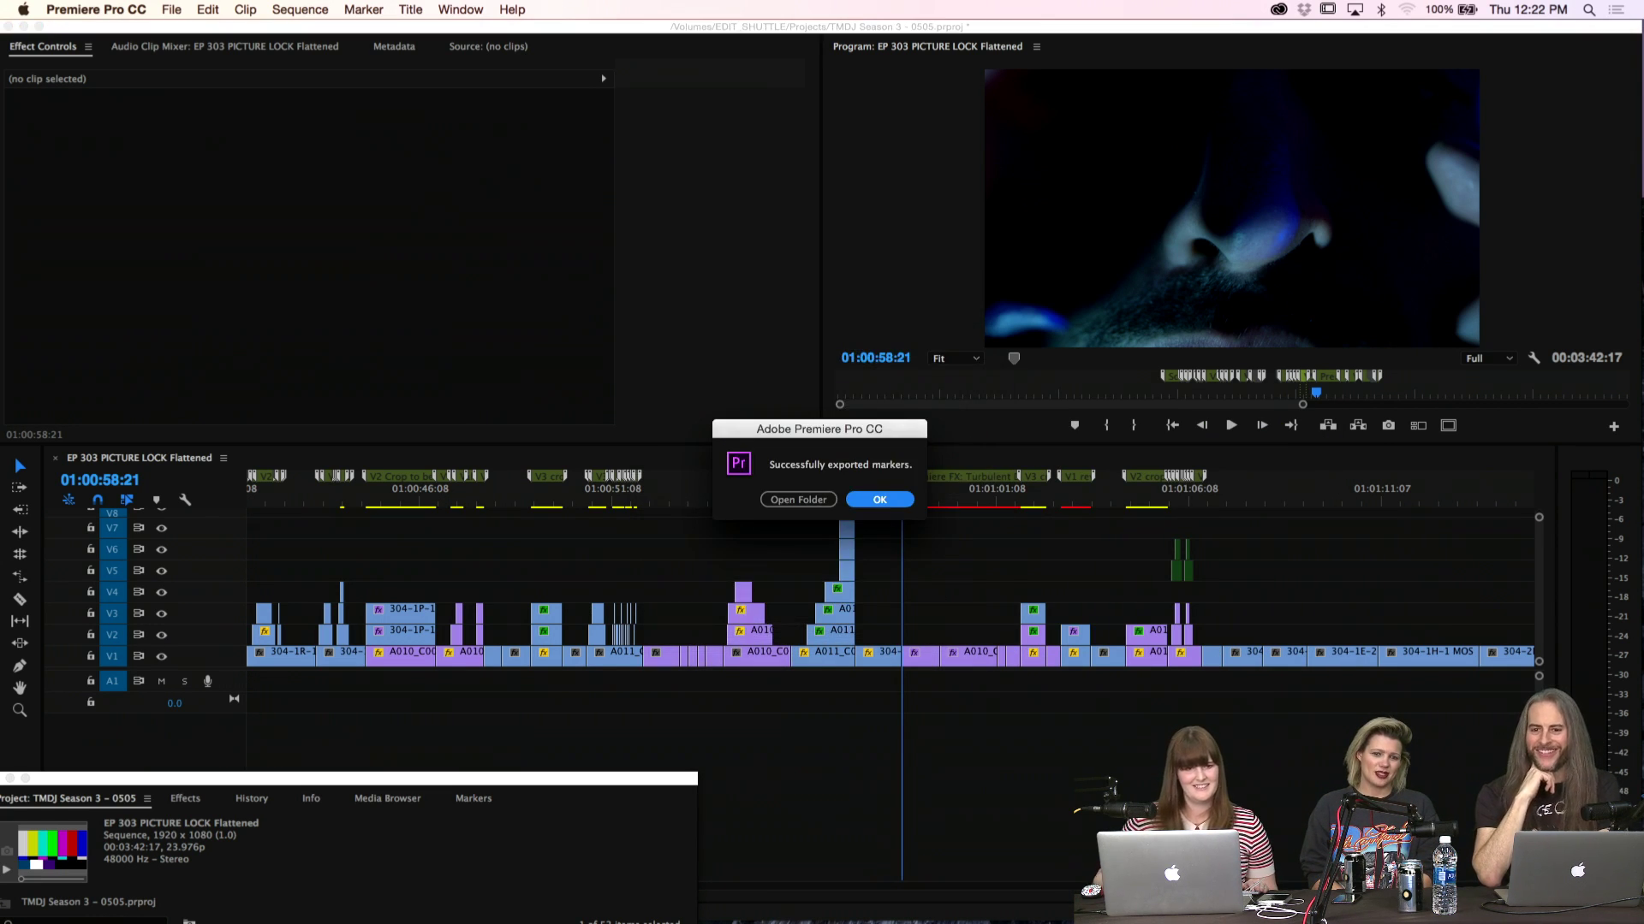
click(896, 499)
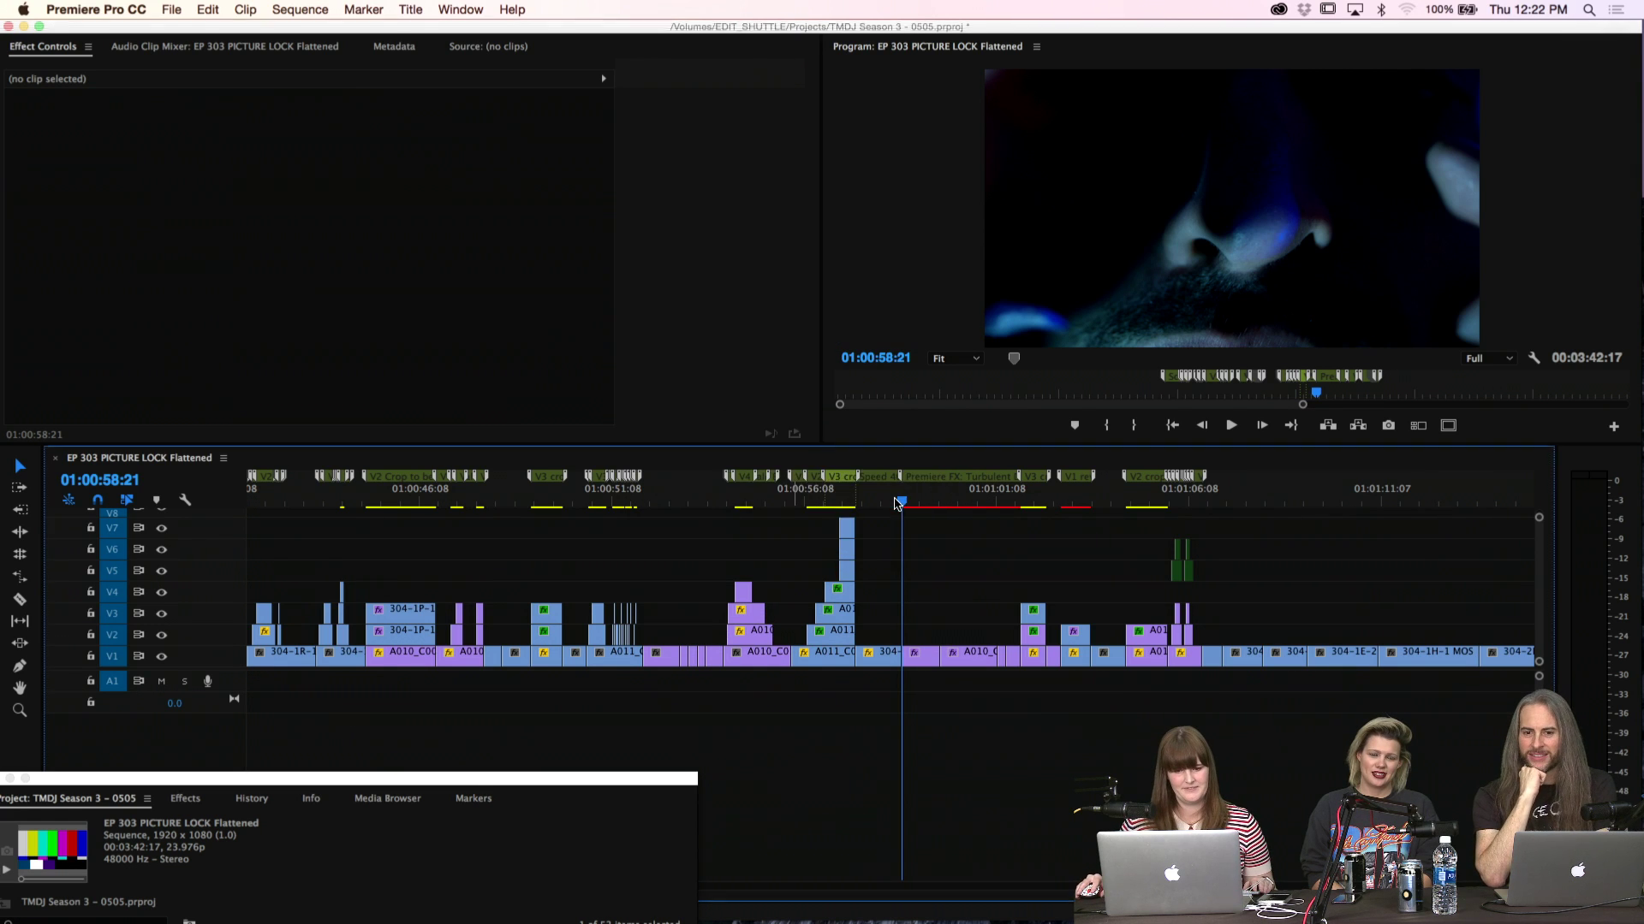
Switch to Finder and open the exported EP 303 PICTURE LOCK.csv from Locator Lists in OpenOffice, accepting the default Unicode text import options
key(super+Tab)
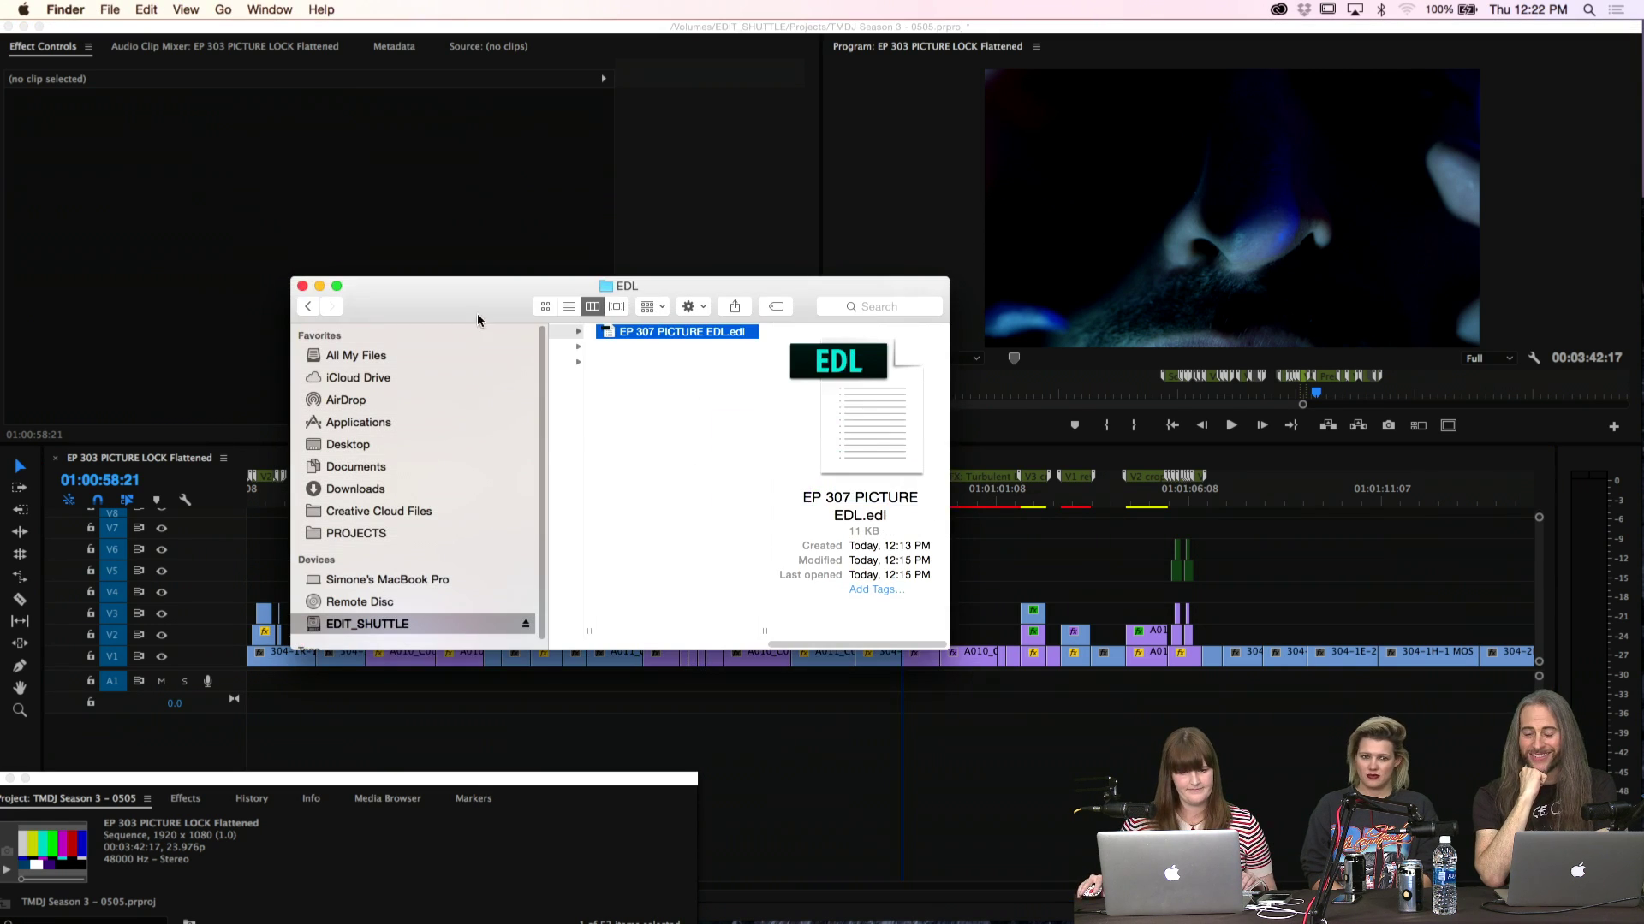
drag(479, 286, 603, 297)
click(696, 374)
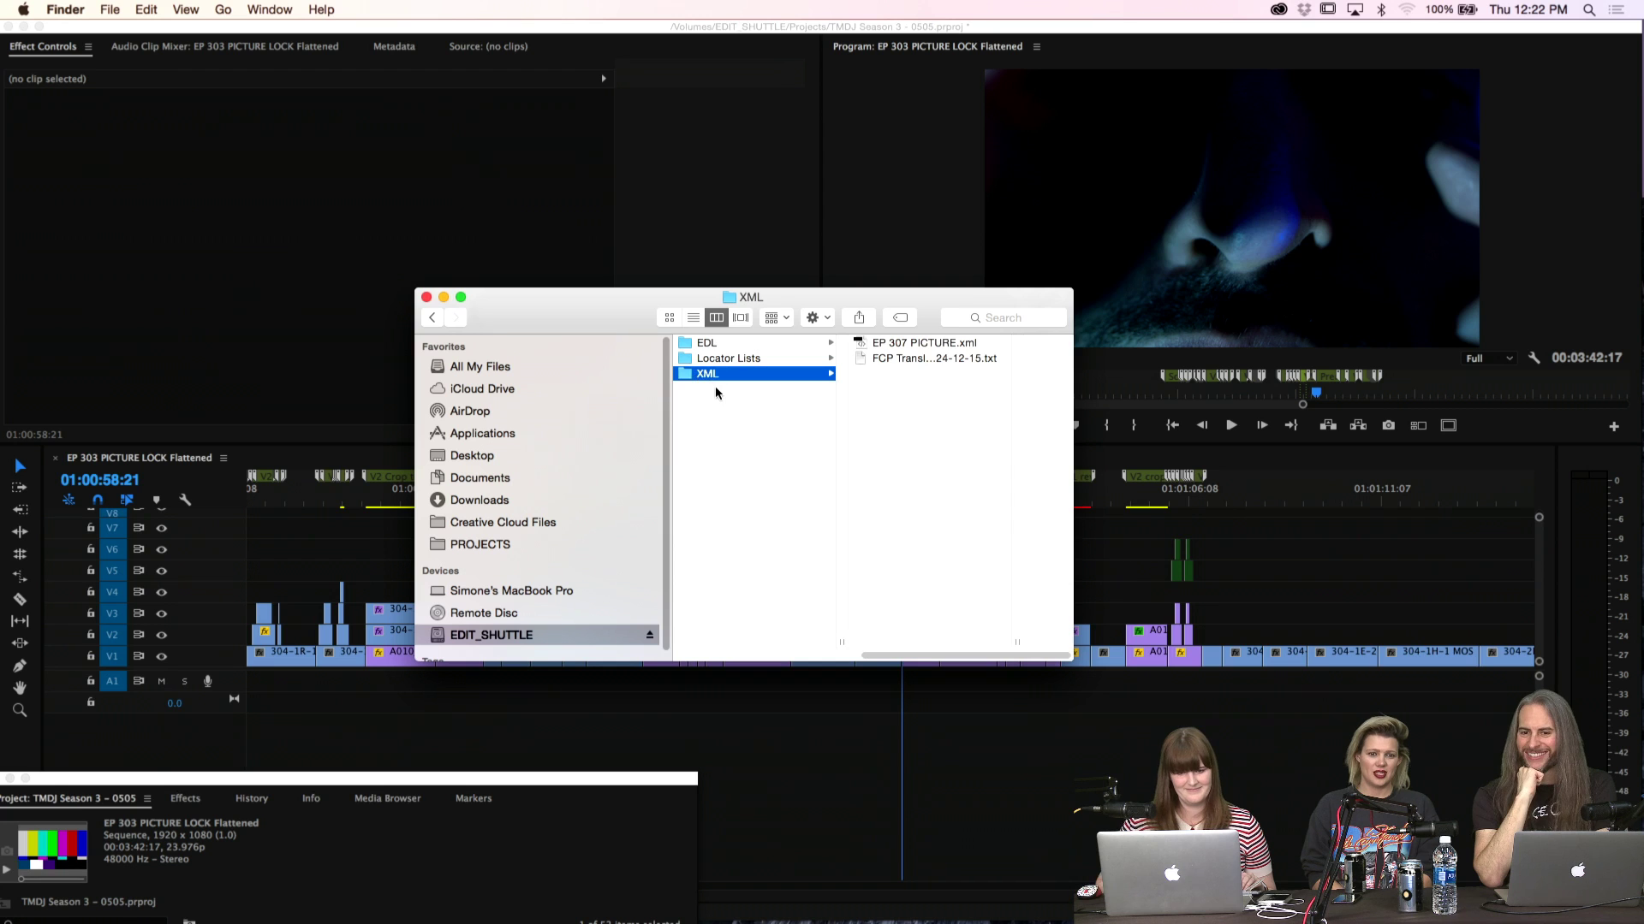
key(Up)
key(Right)
double_click(735, 342)
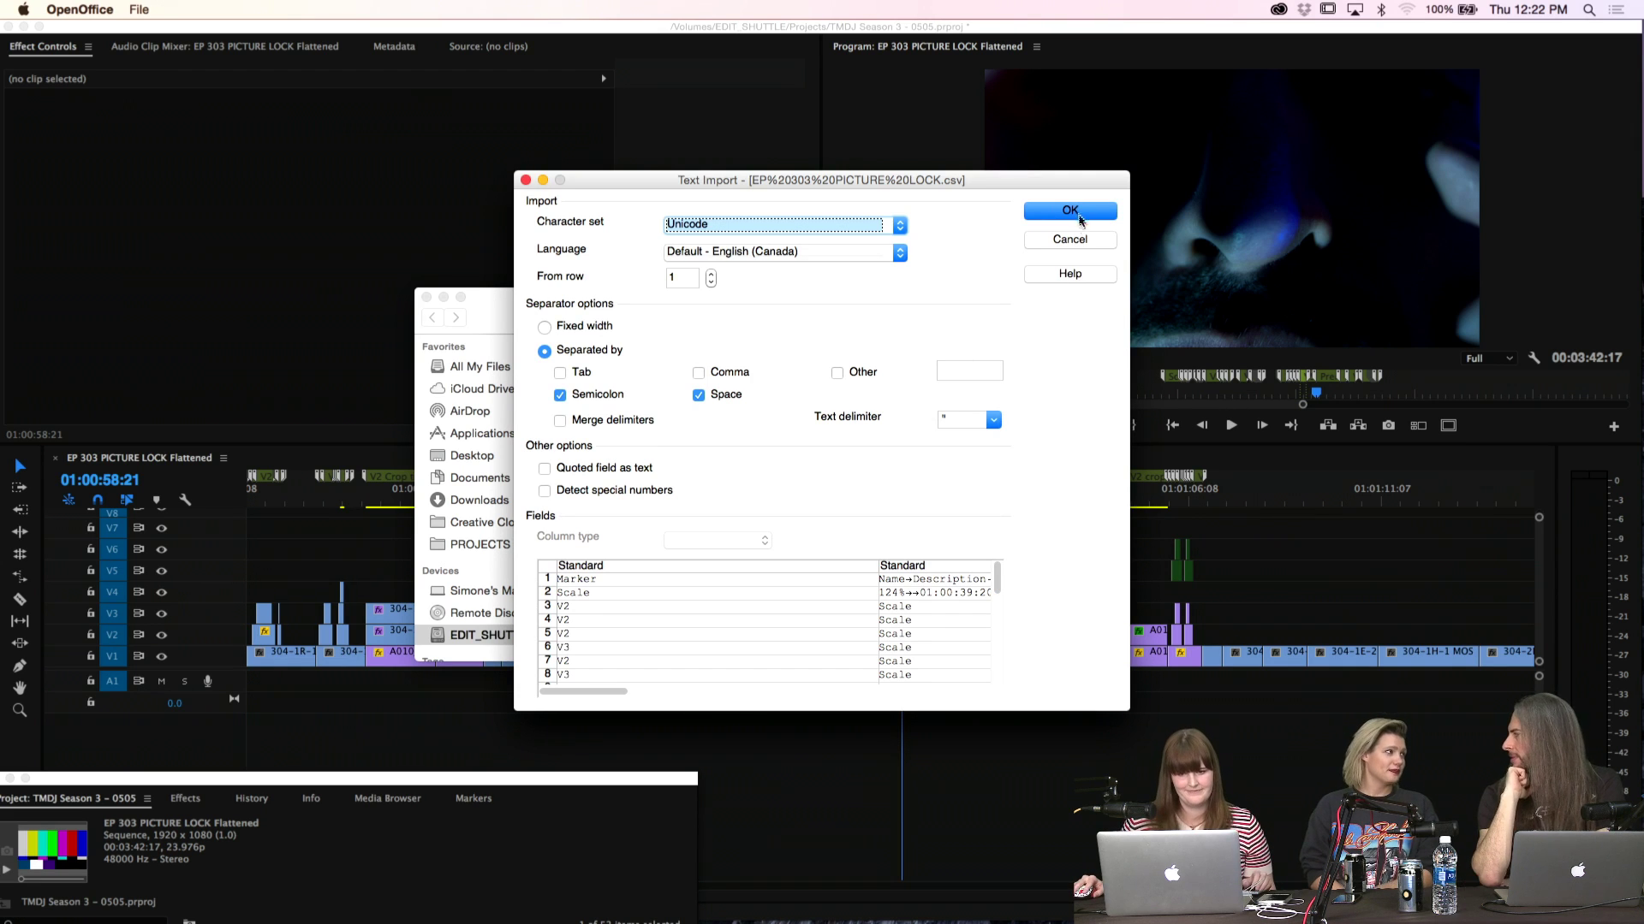
click(1070, 211)
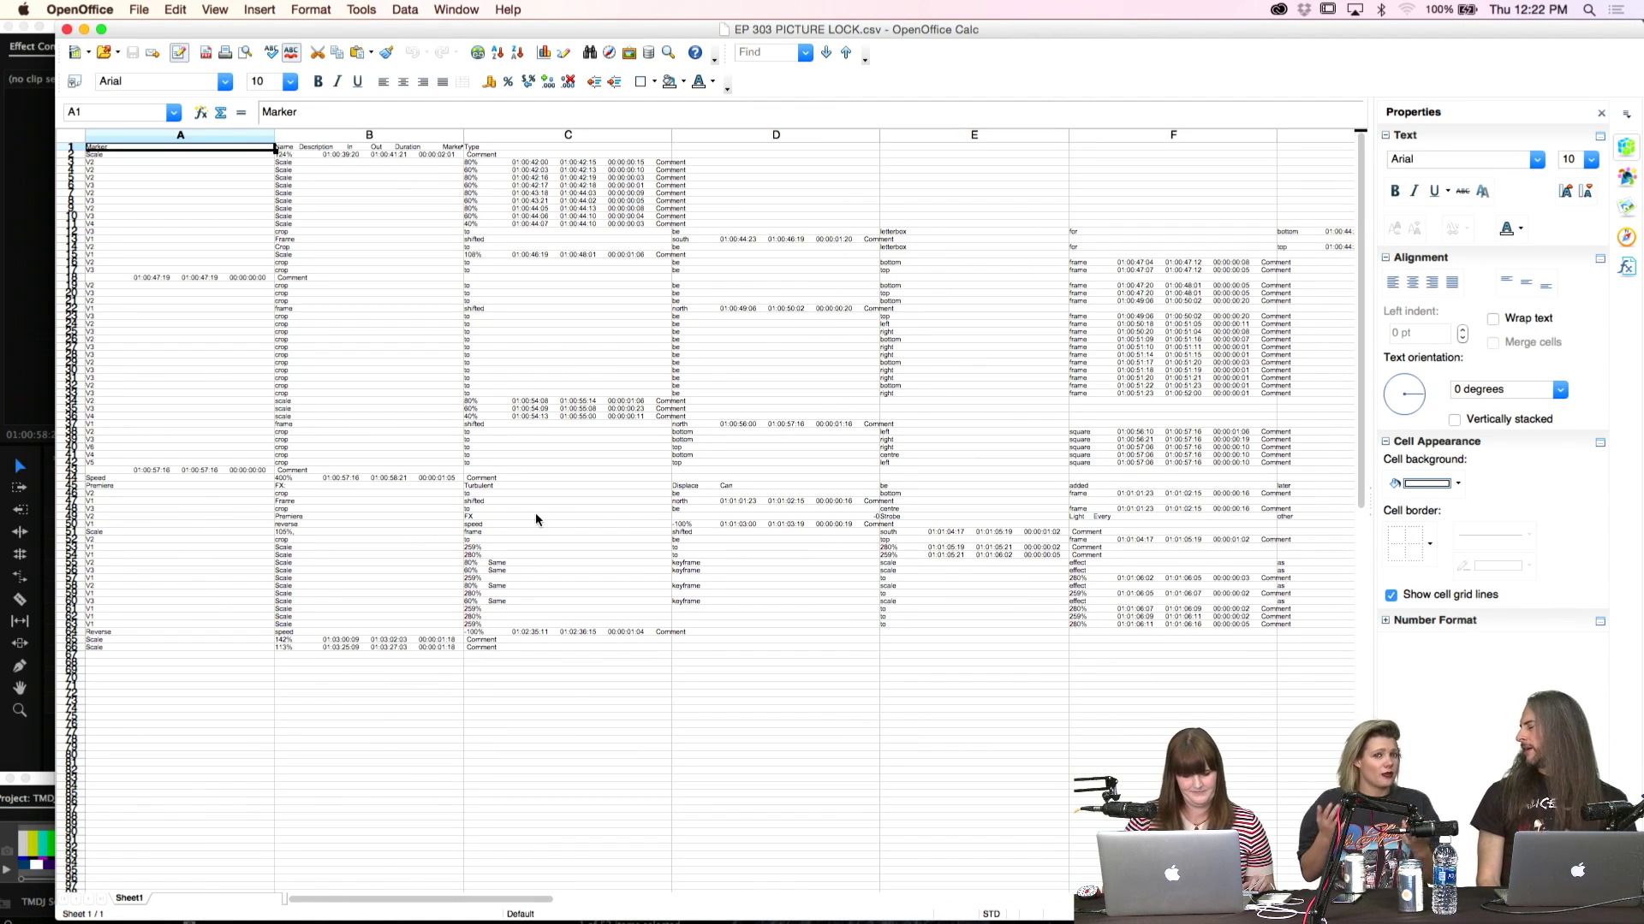
key(super+plus)
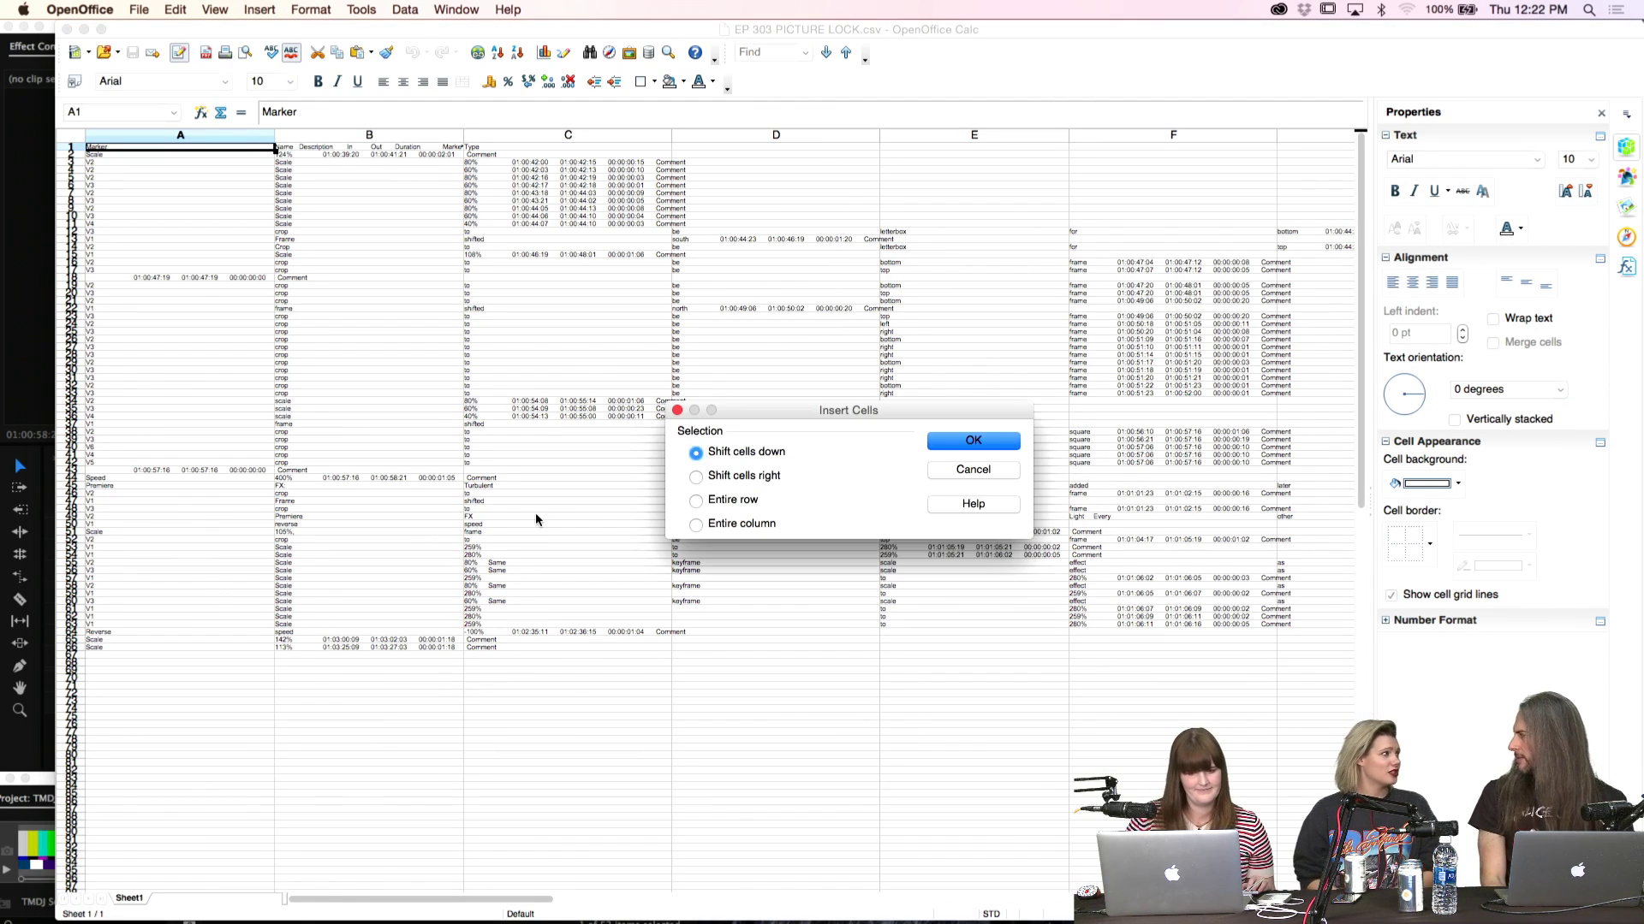
click(954, 473)
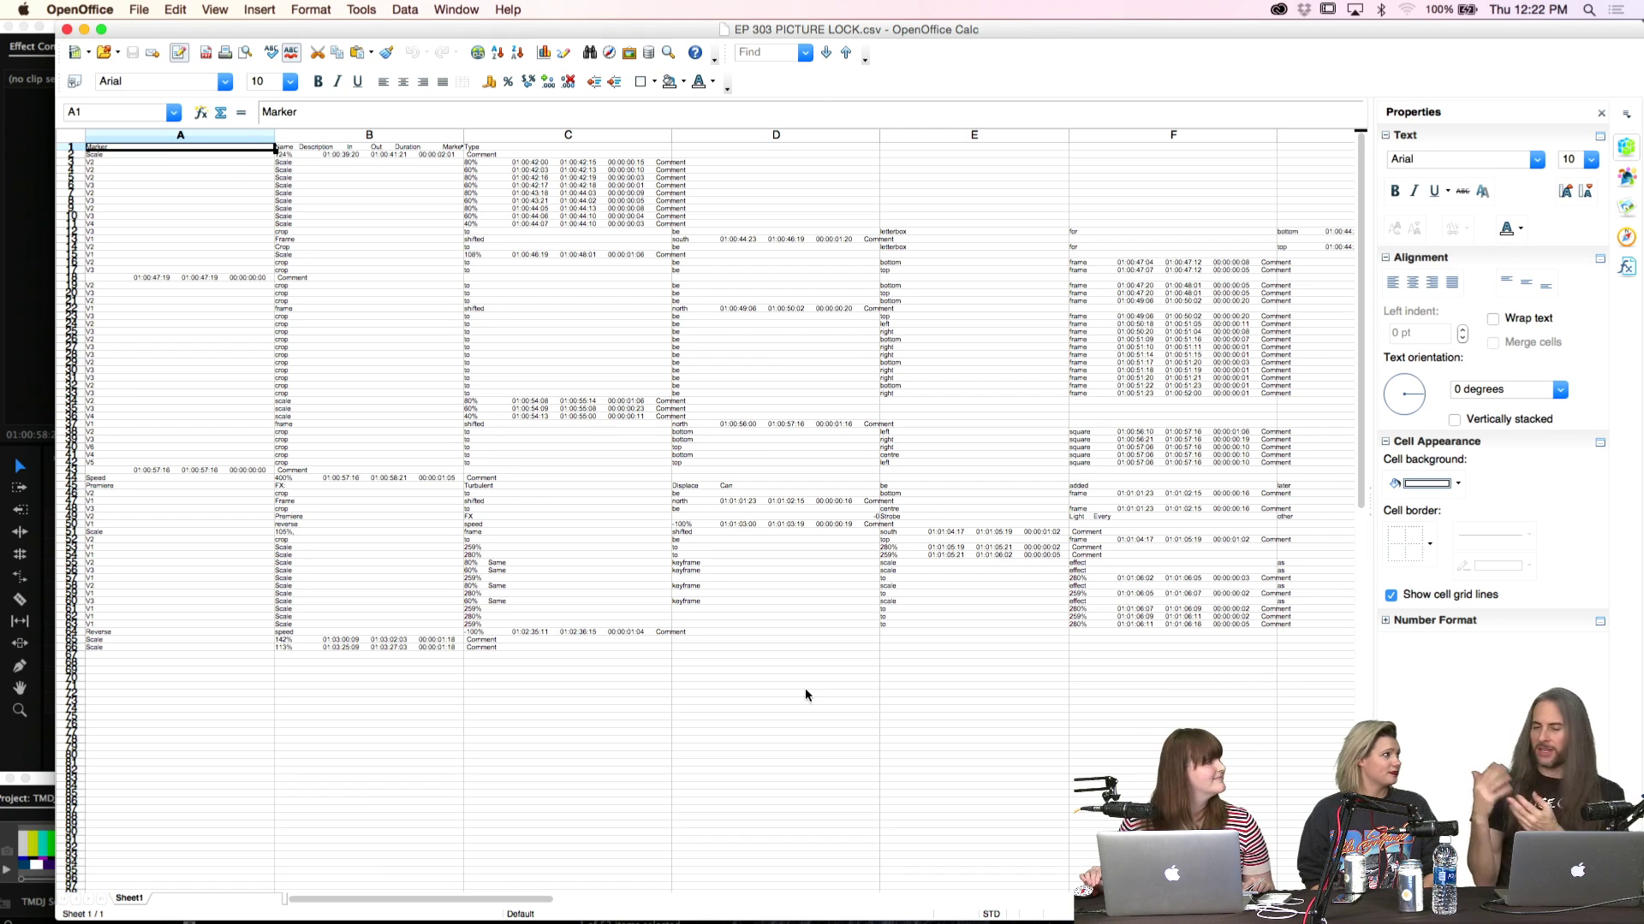
Return to Finder and open EP 303 PICTURE LOCK.csv in Numbers instead, dismissing the update notice
key(super+Tab)
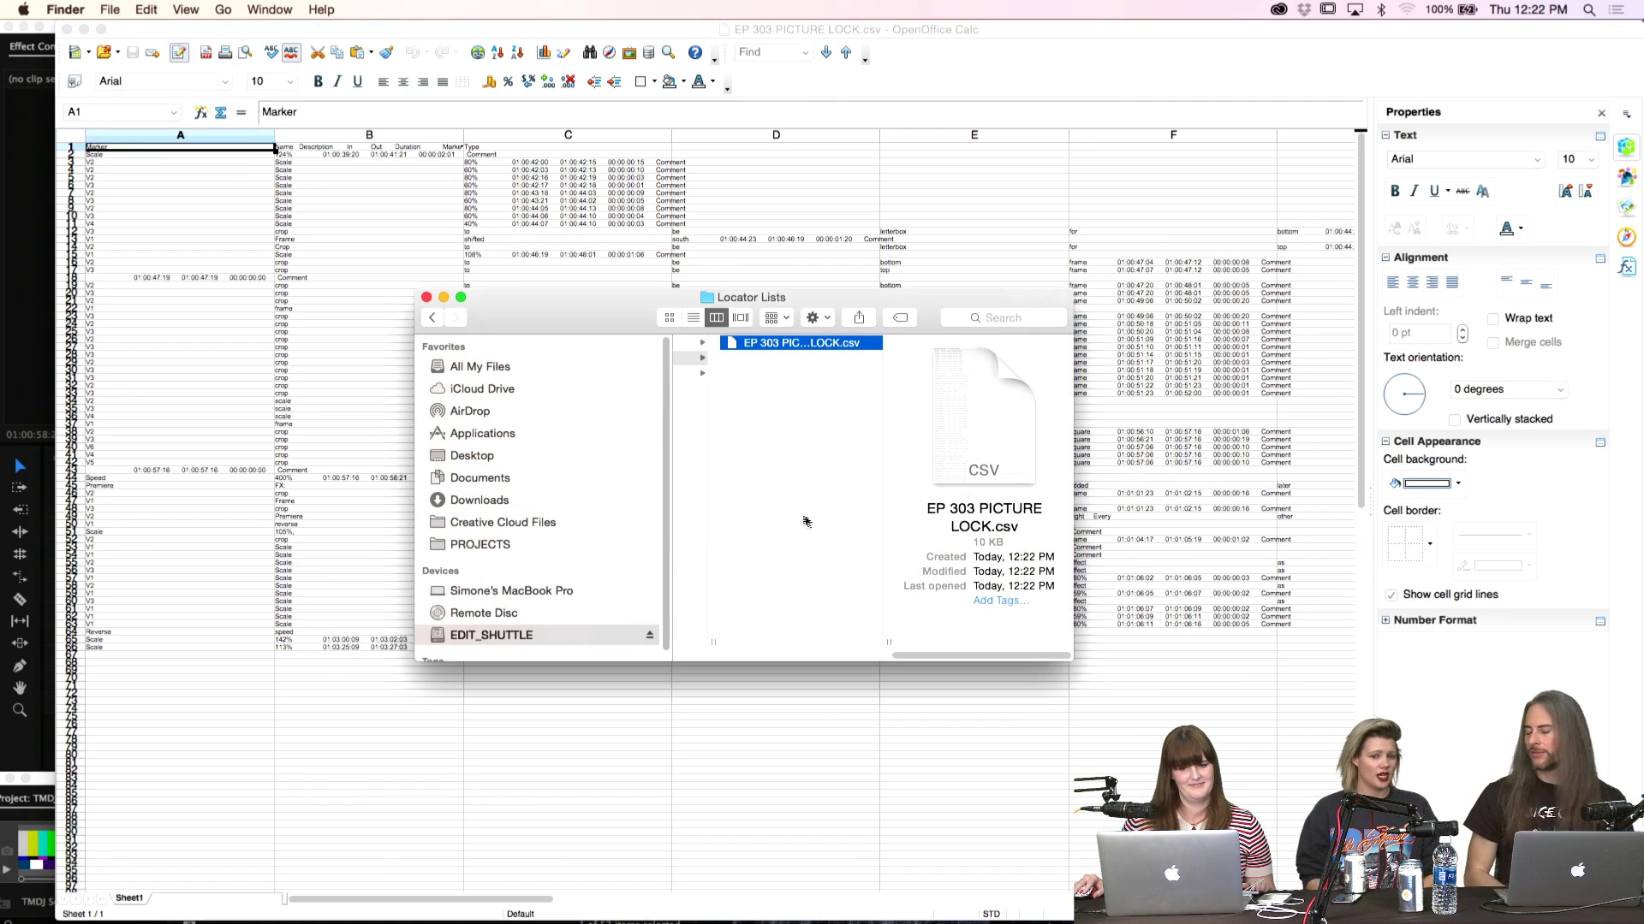
right_click(748, 357)
mouse_move(796, 363)
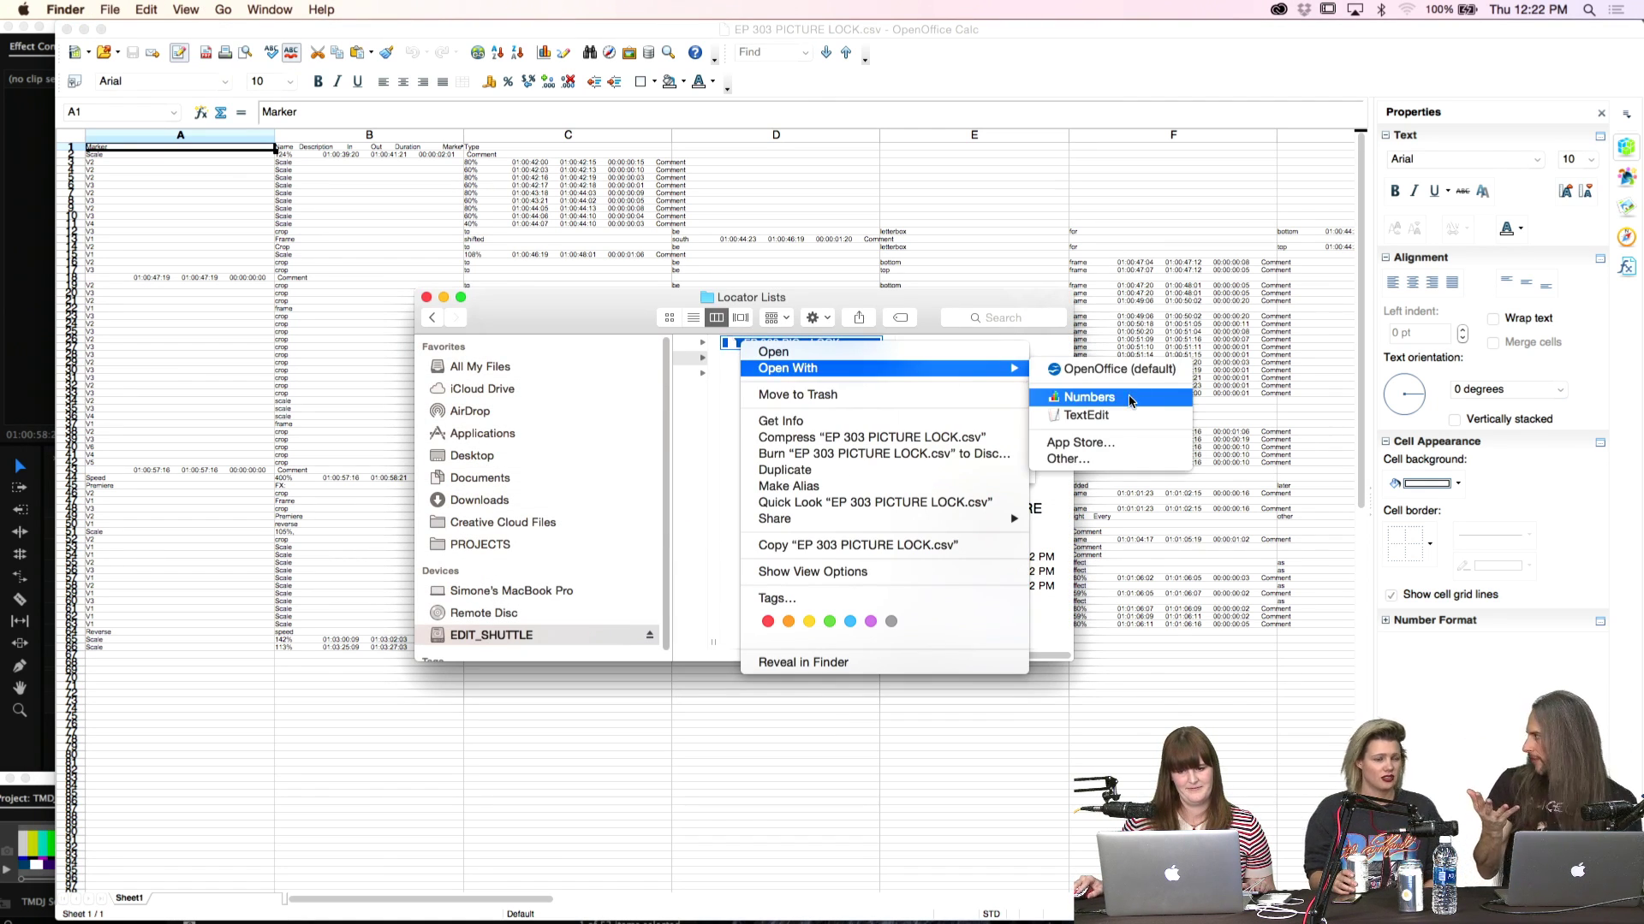
click(1079, 392)
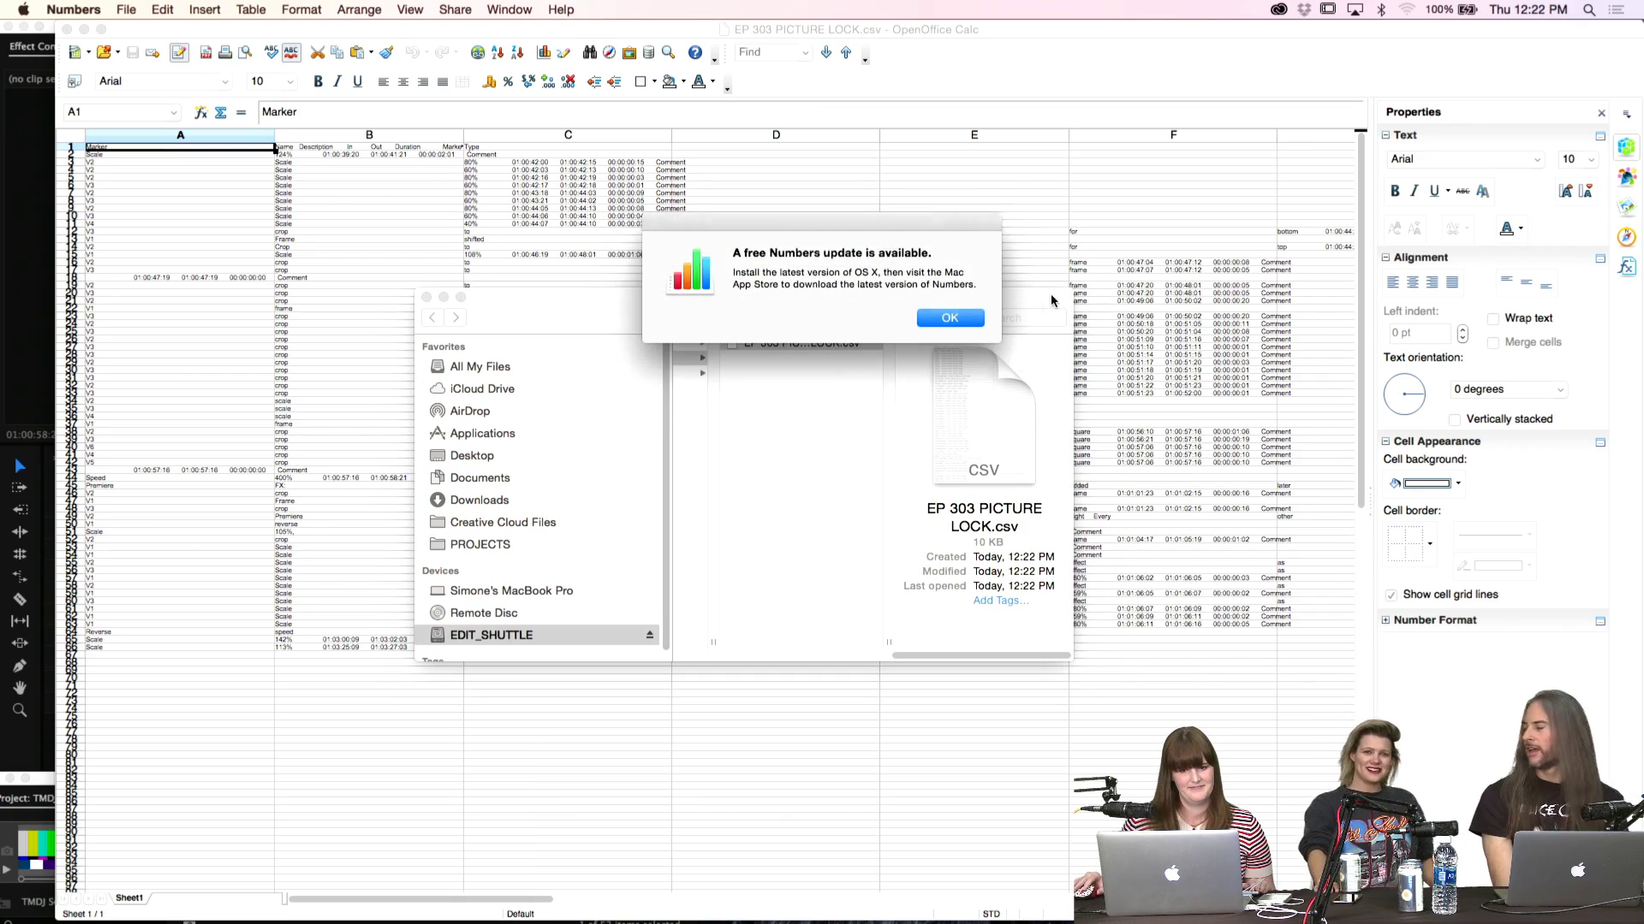
click(940, 319)
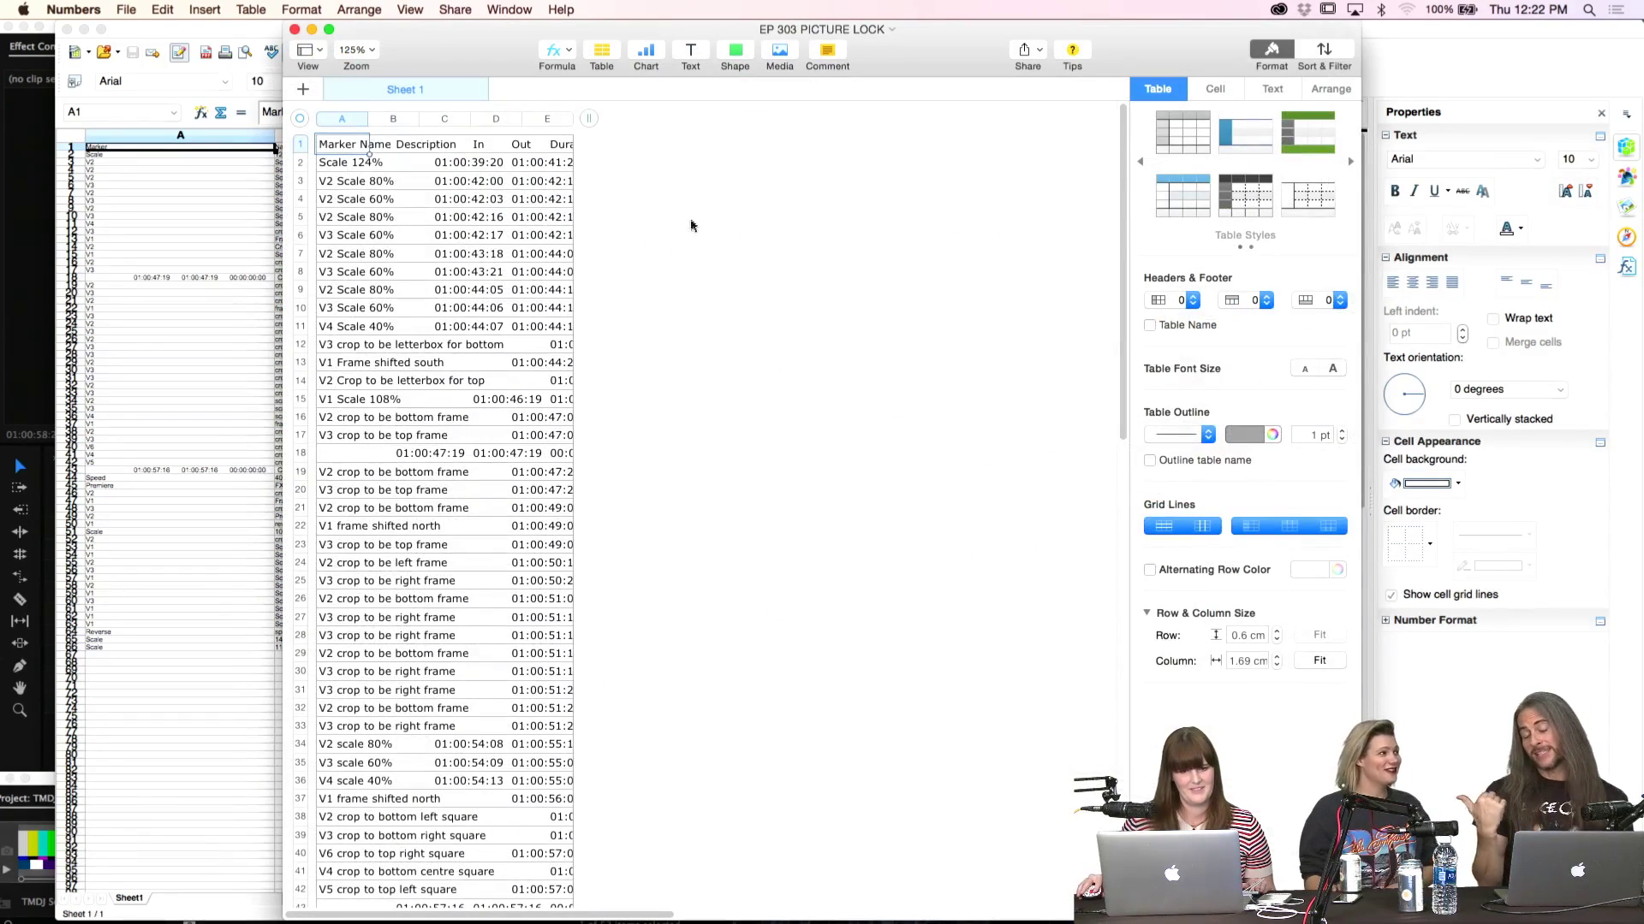
Extend the marker table to column N and widen column A to about 6.04 cm so all marker fields are readable
drag(589, 126, 1094, 137)
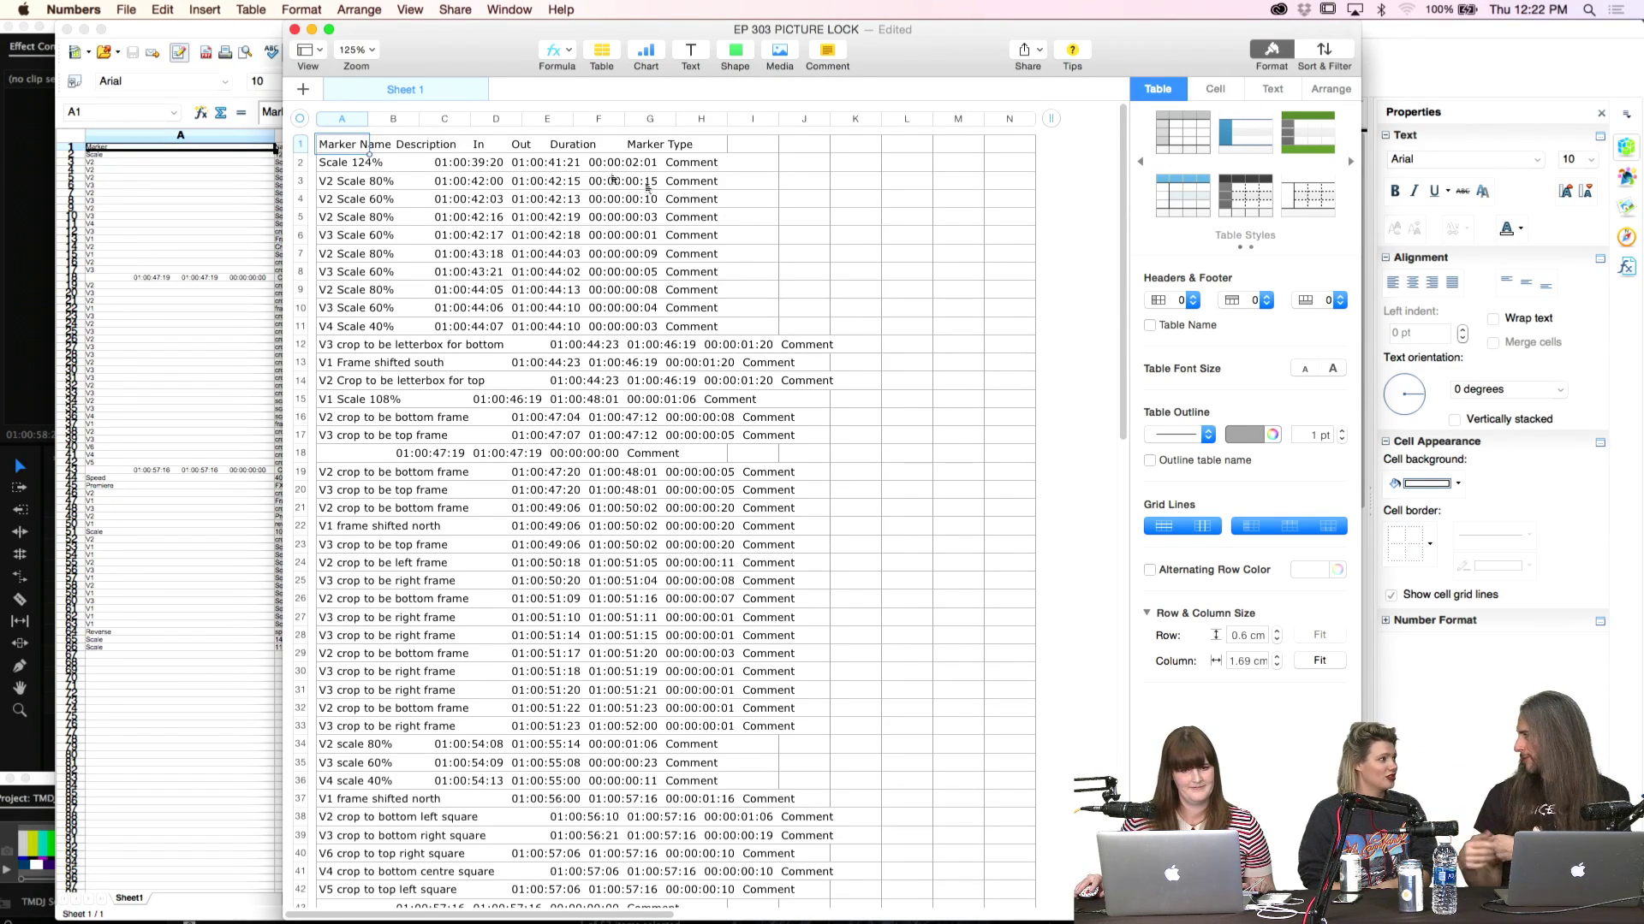
drag(369, 118, 570, 118)
click(388, 118)
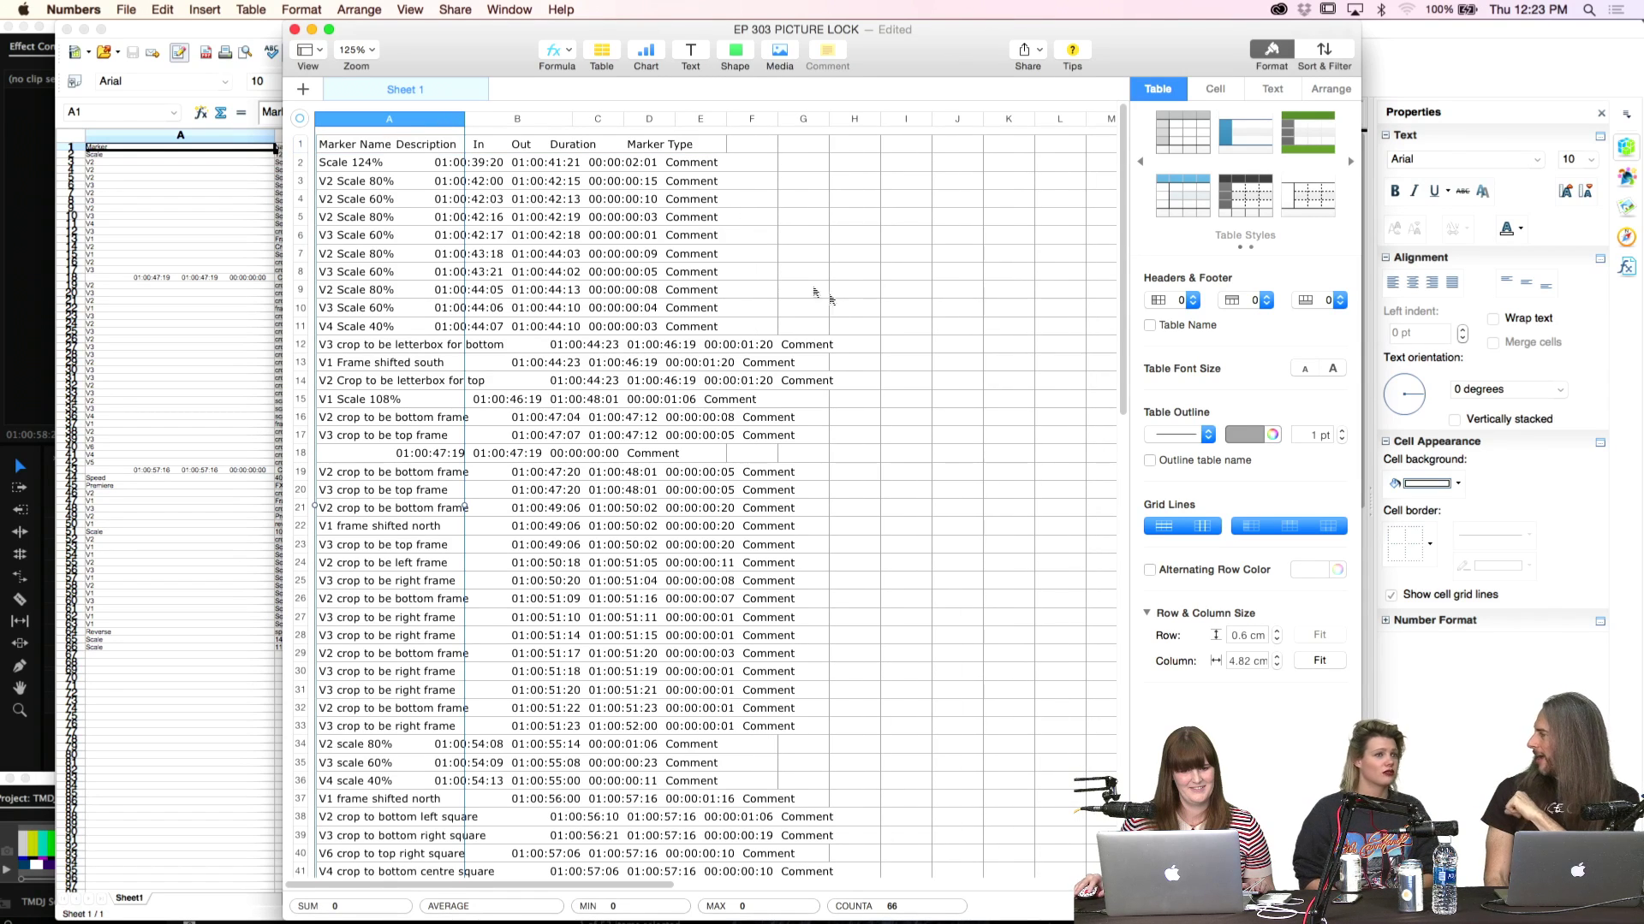
drag(465, 120, 502, 124)
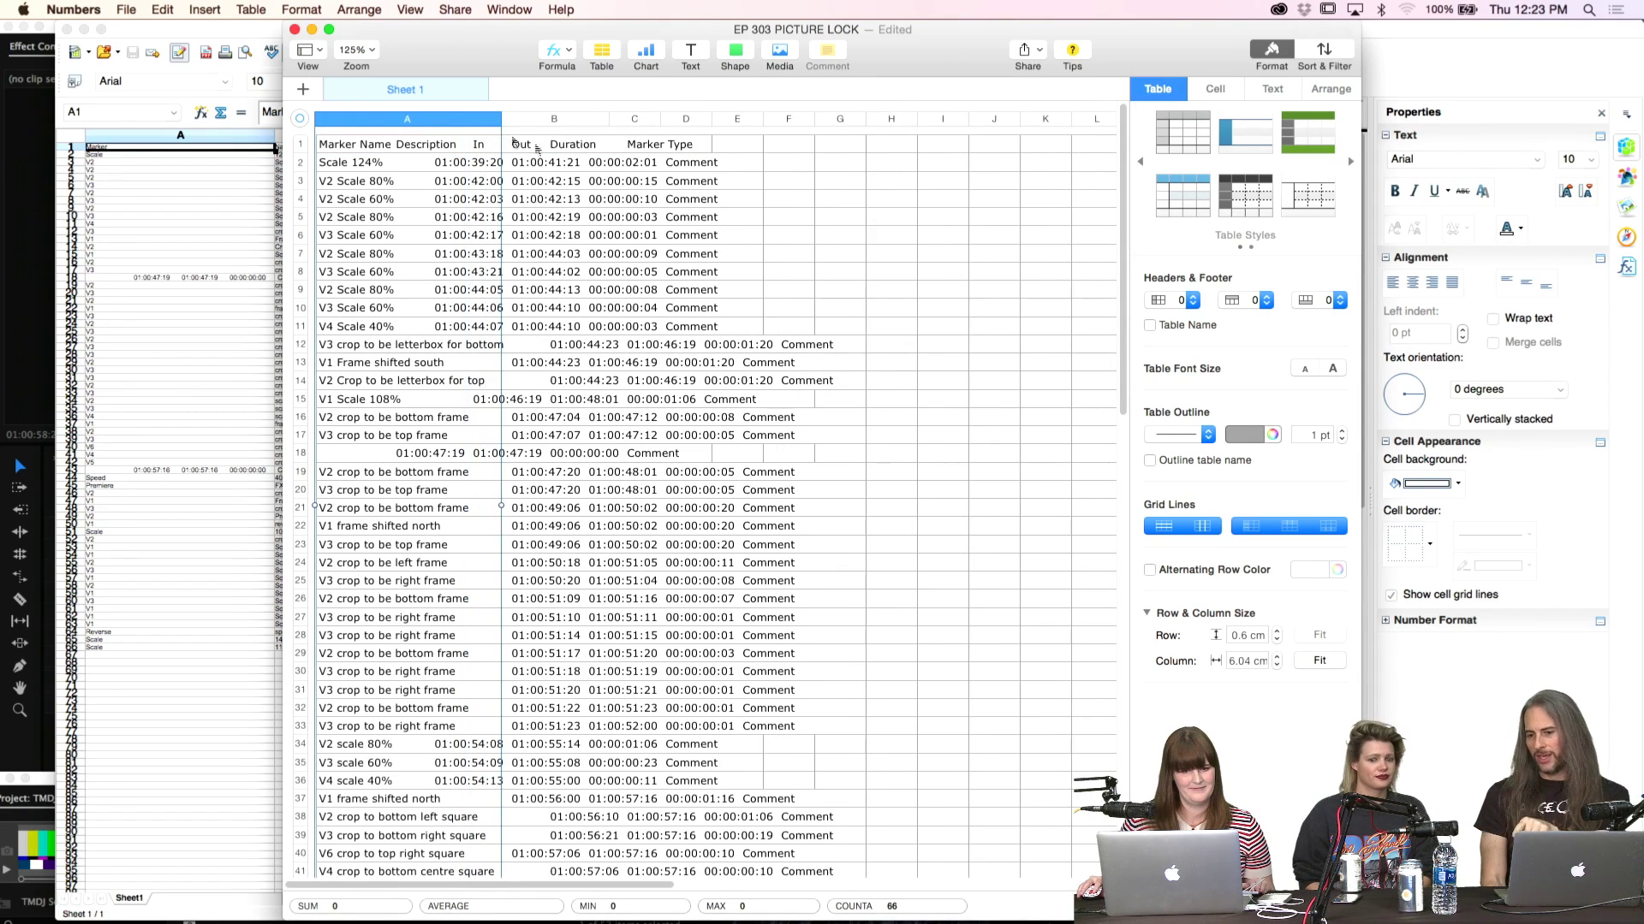
click(894, 366)
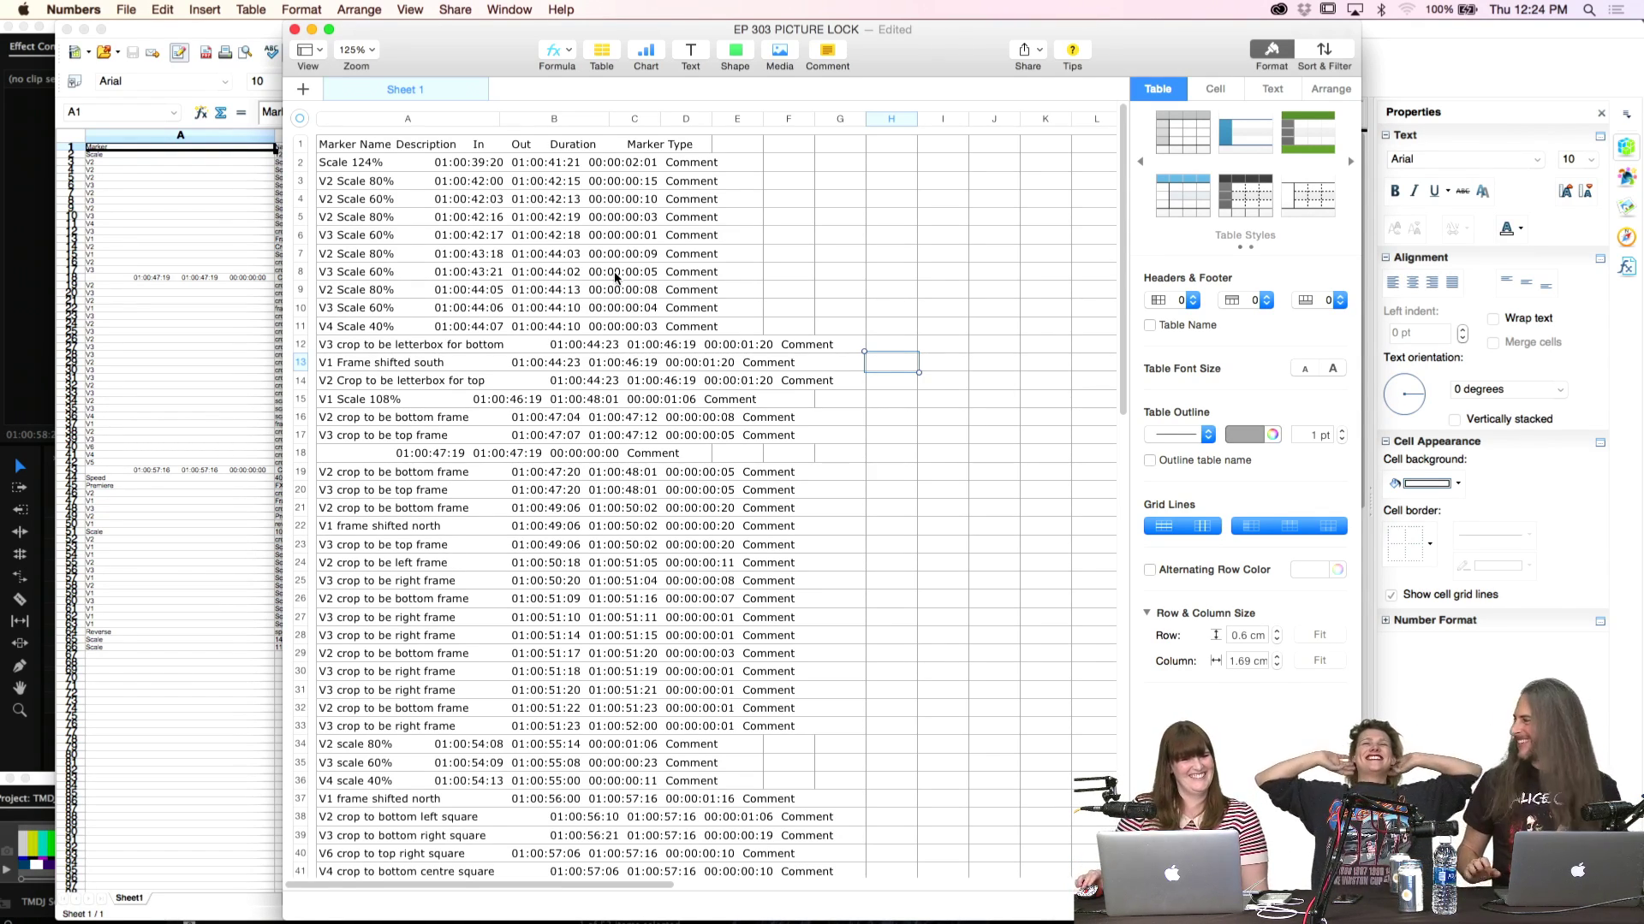
Look through the marker list's names, descriptions, in and out timecodes and durations, including the Premiere FX notes
scroll(830, 413, down, 1)
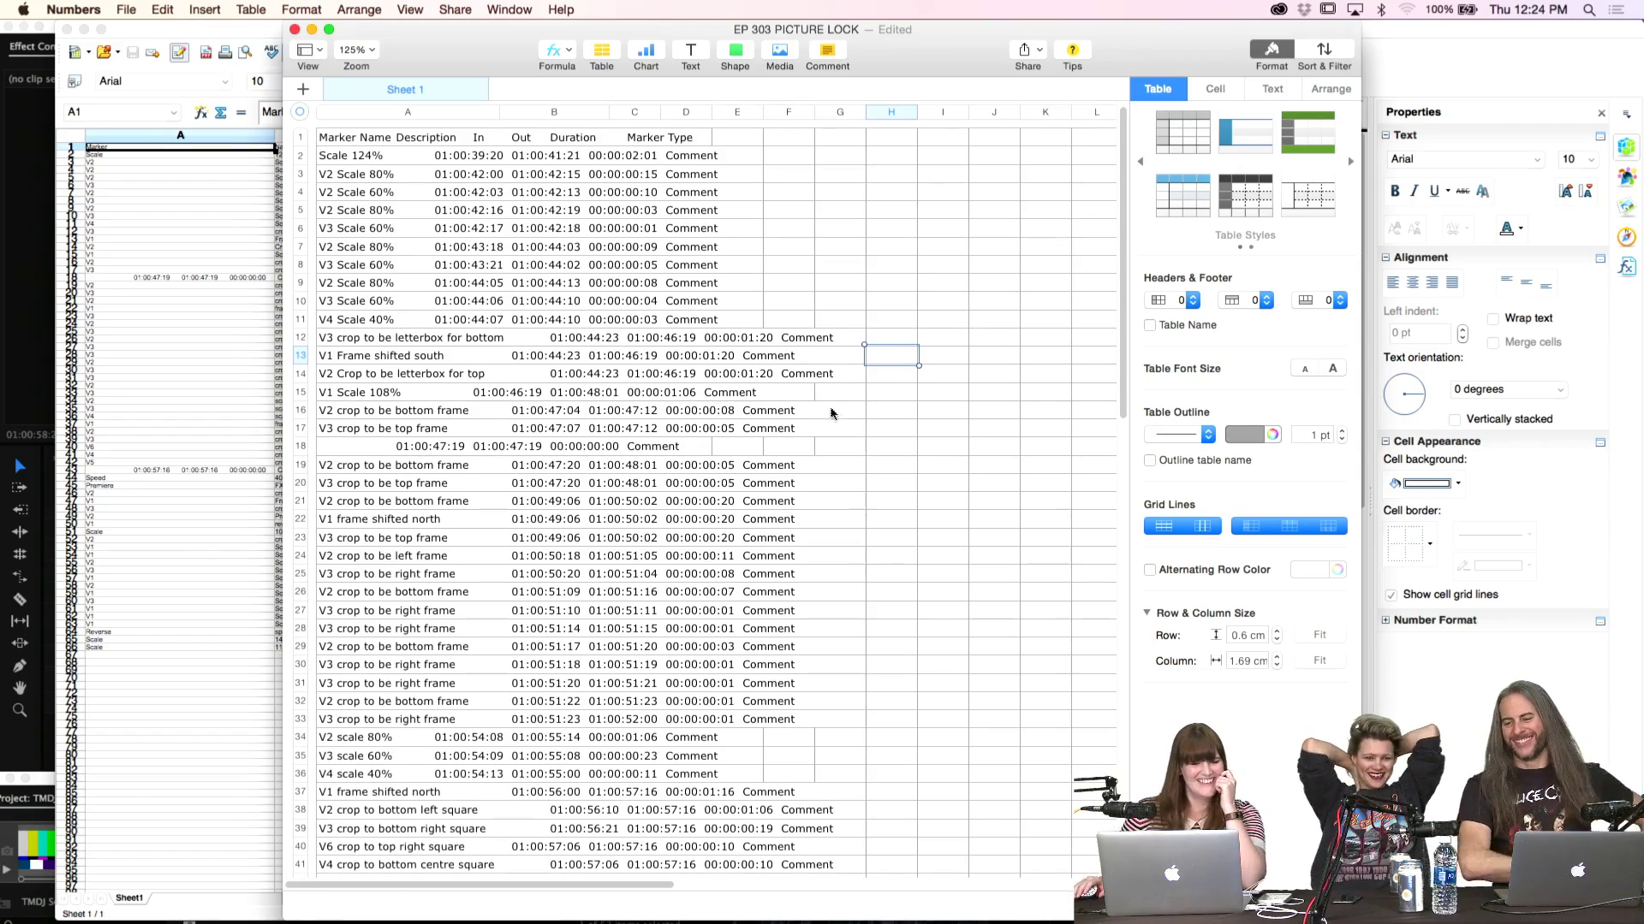
scroll(633, 582, down, 10)
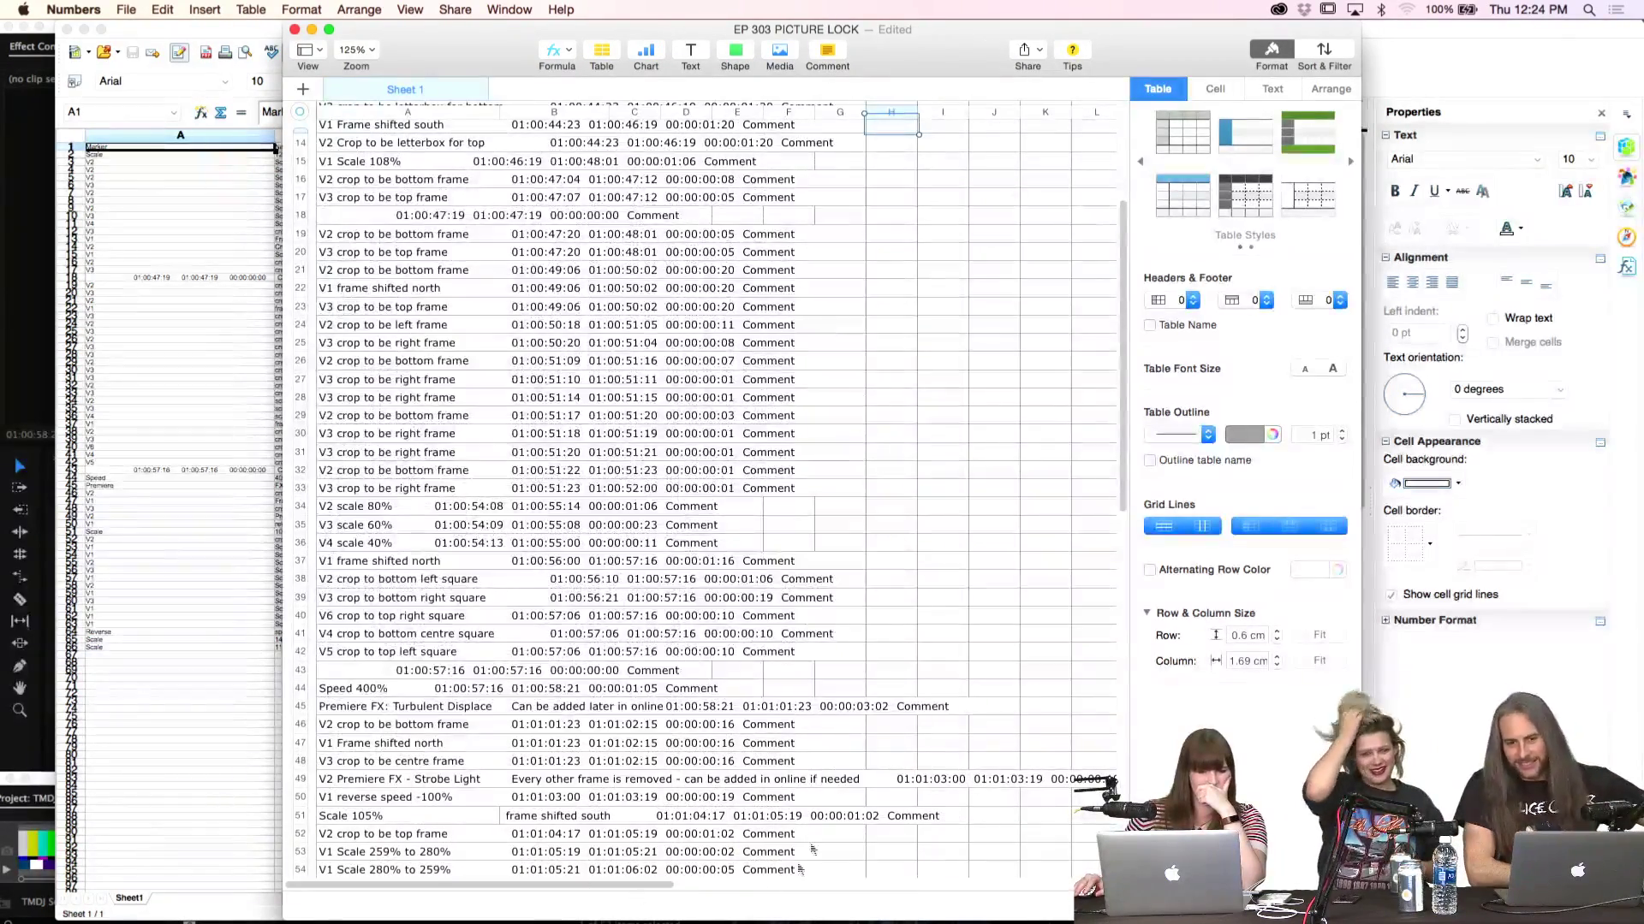
scroll(820, 548, up, 10)
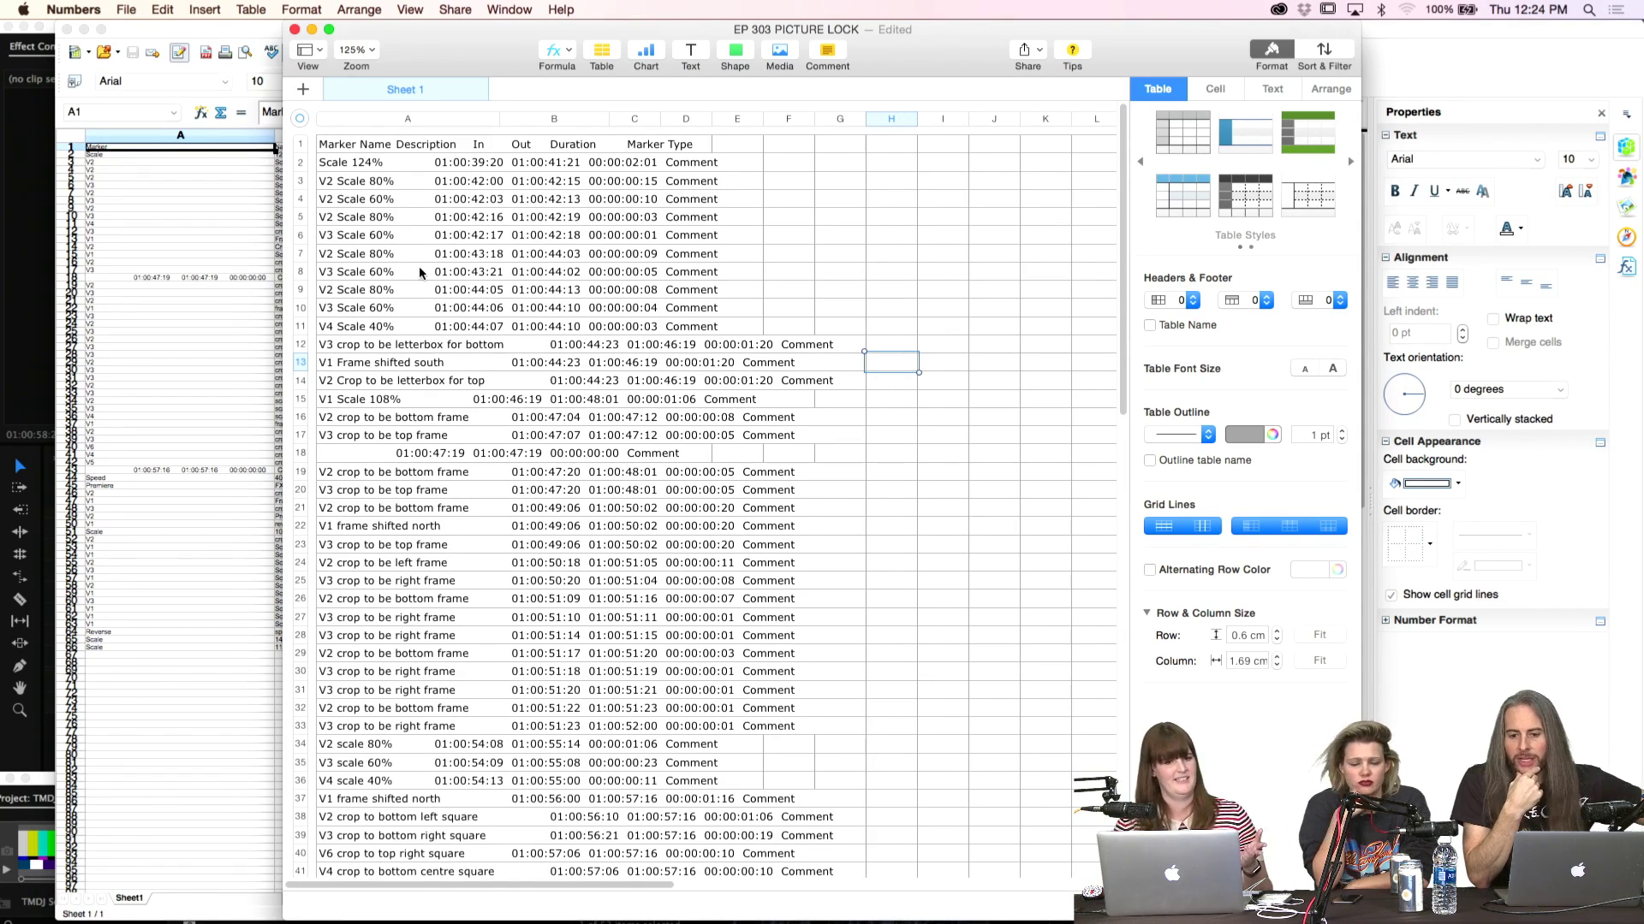
scroll(420, 272, down, 5)
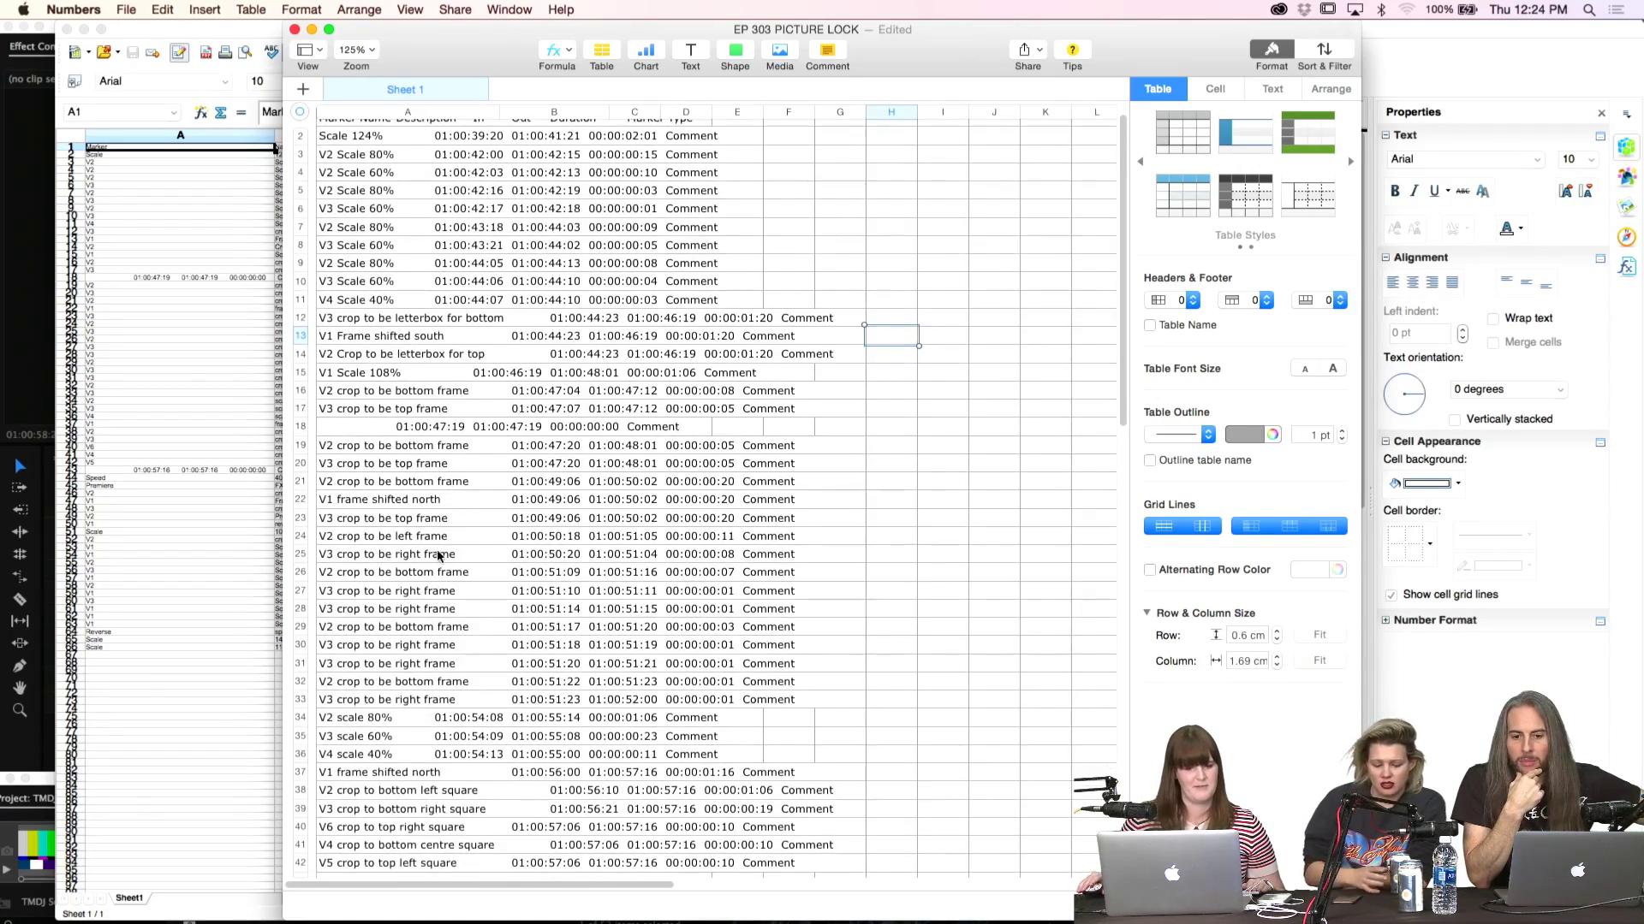
scroll(419, 788, down, 5)
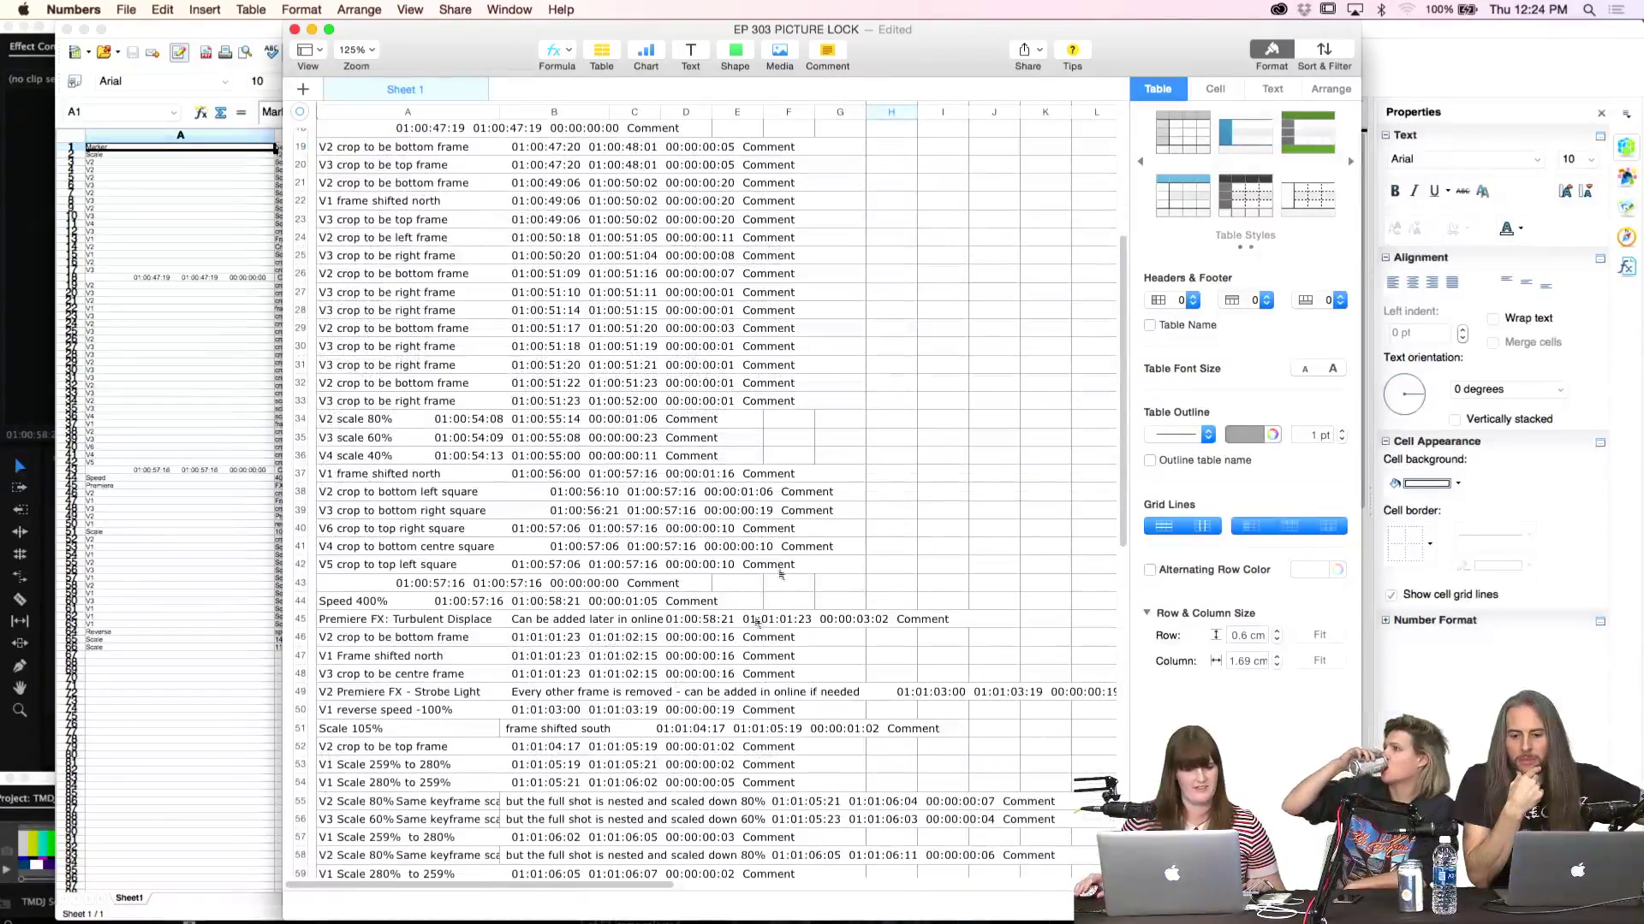
Quit Numbers without saving the changes, quit OpenOffice, and close the Locator Lists window in Finder
key(super+q)
click(775, 270)
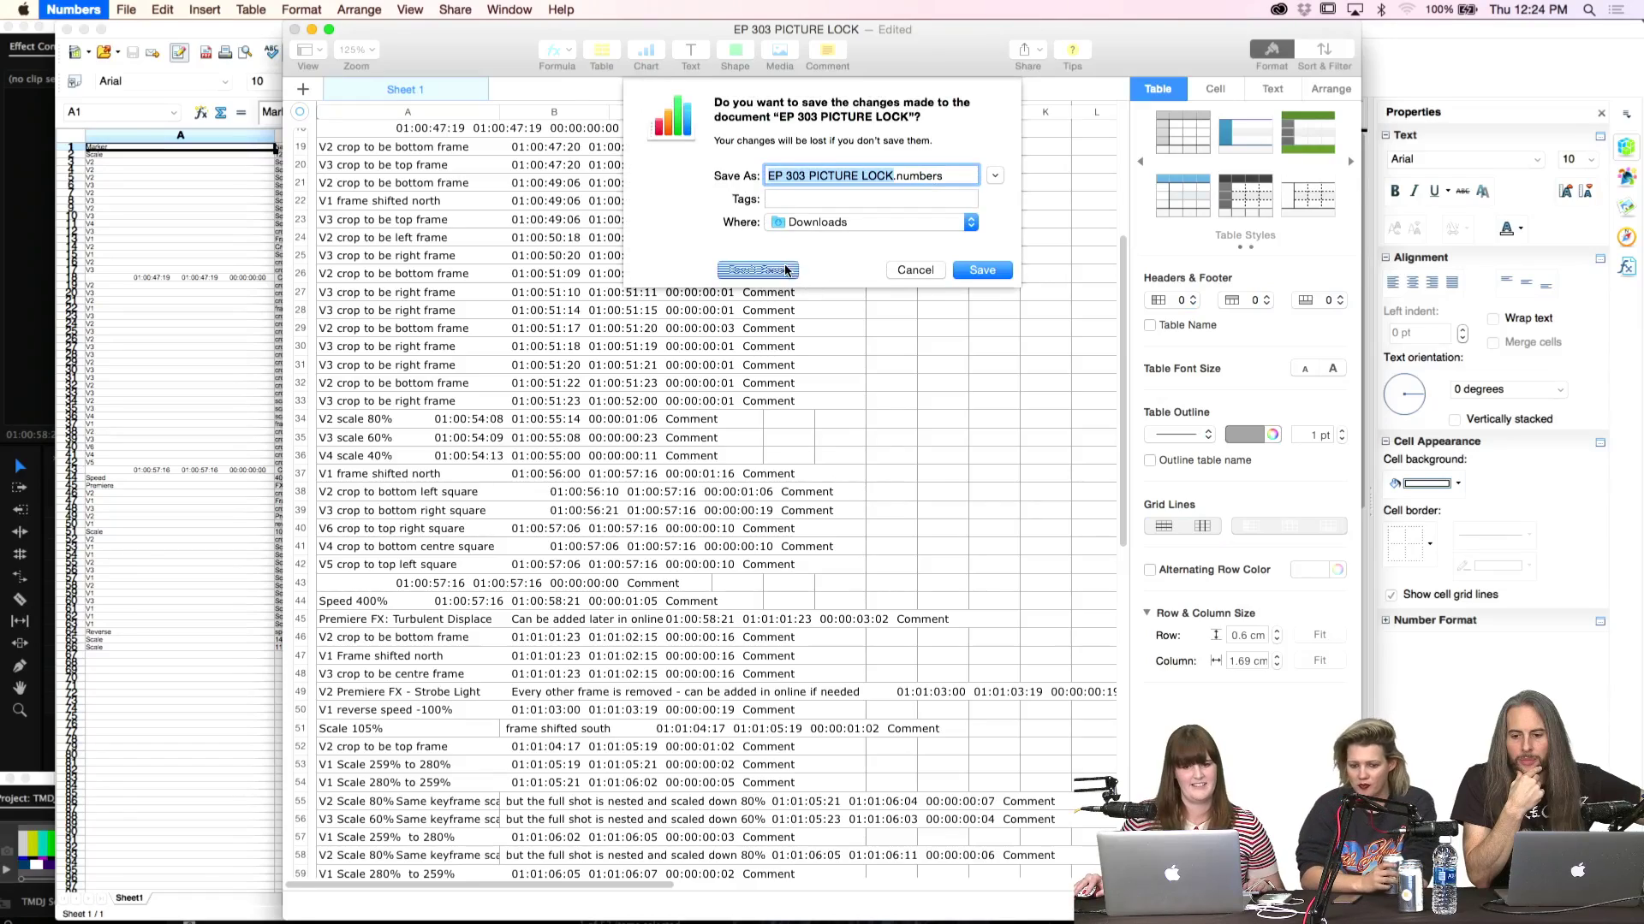
key(super+q)
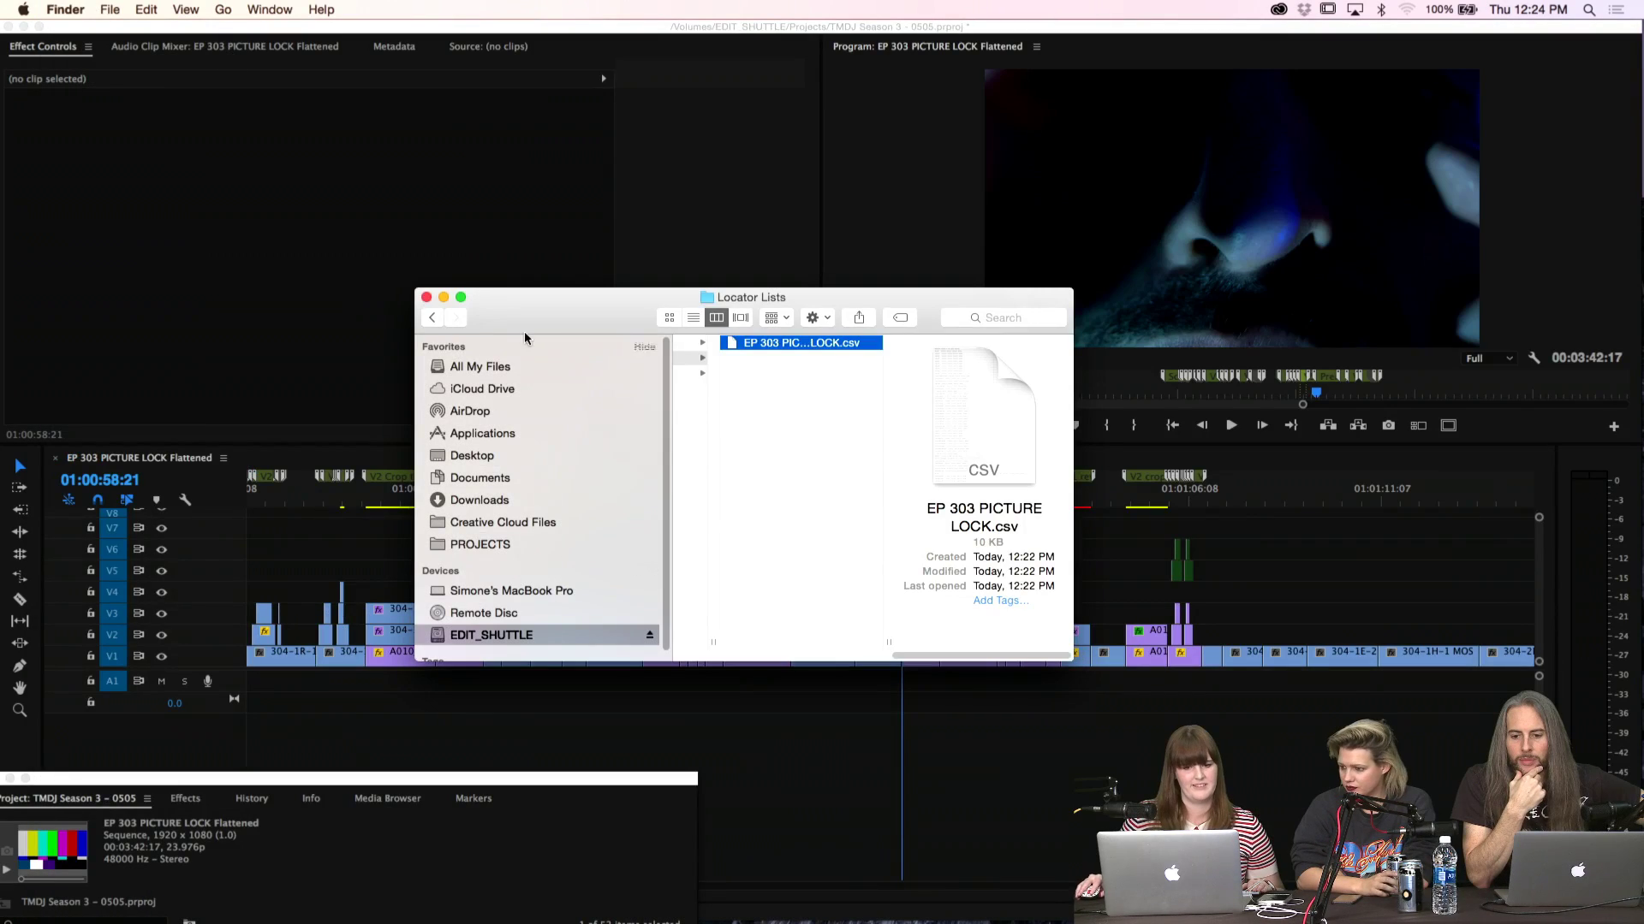
click(426, 297)
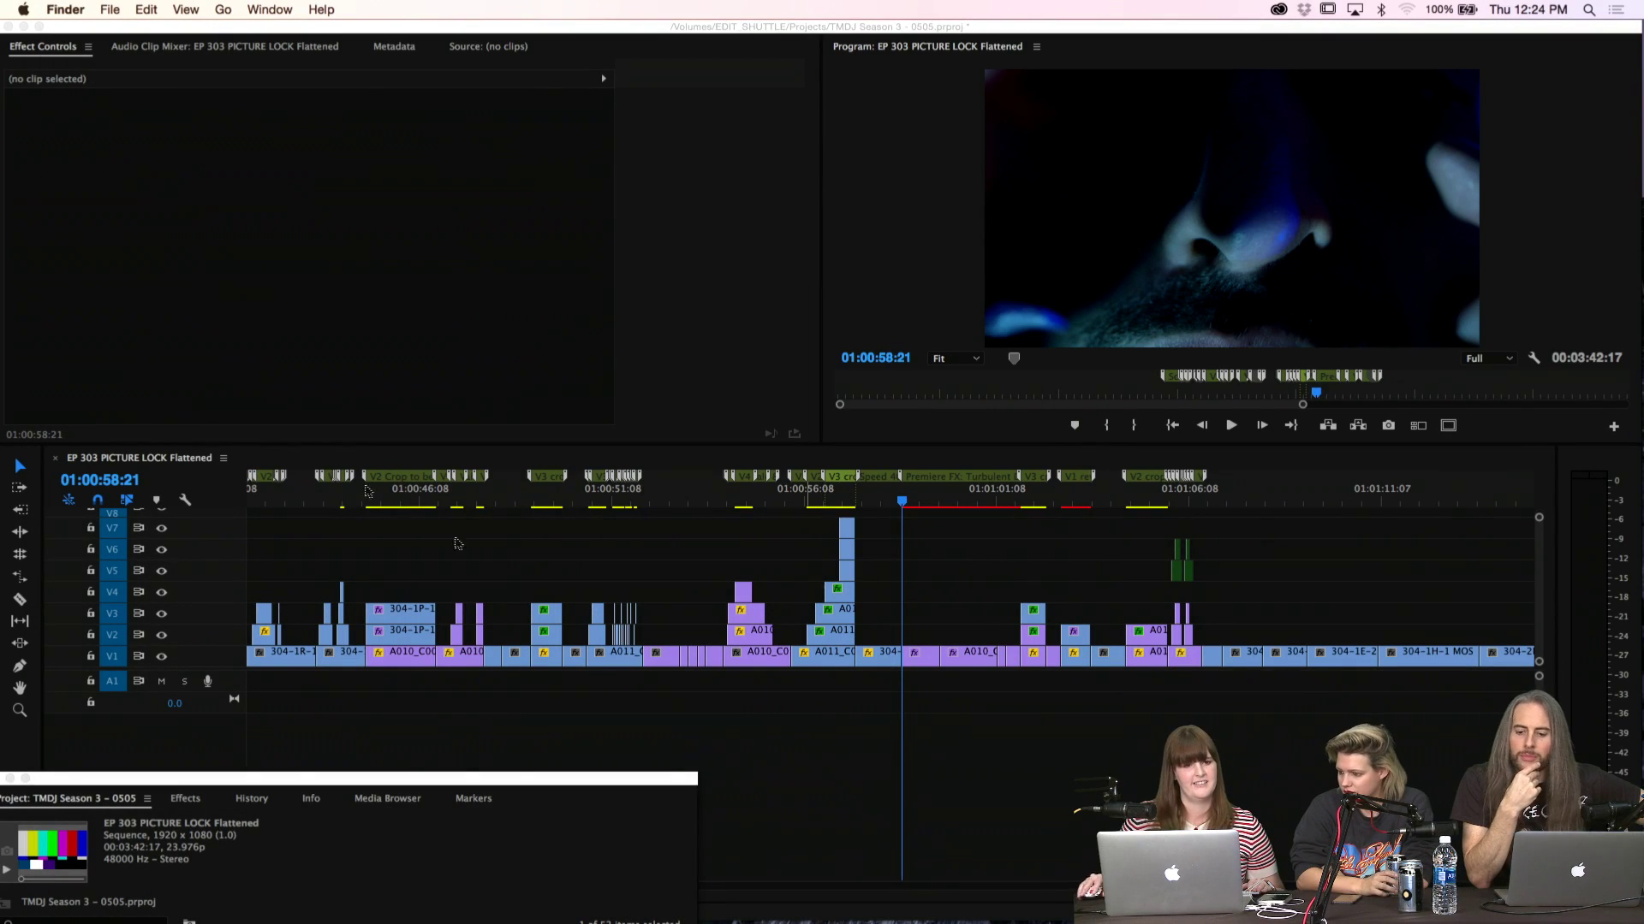
Switch back to Premiere Pro and save the project
click(139, 140)
click(174, 9)
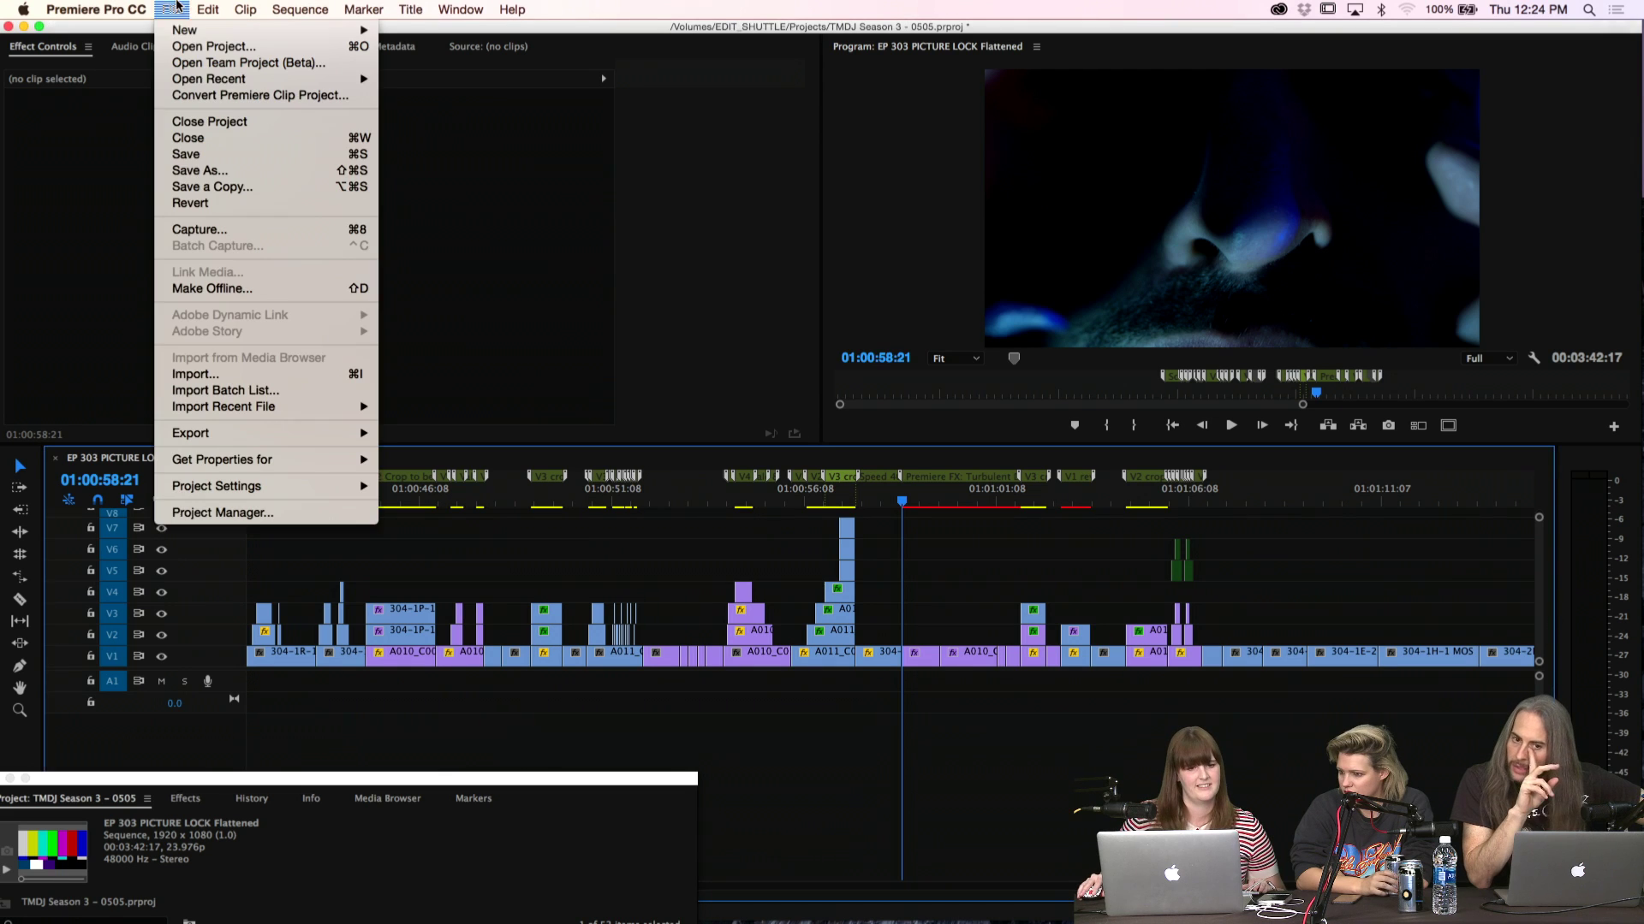
click(168, 8)
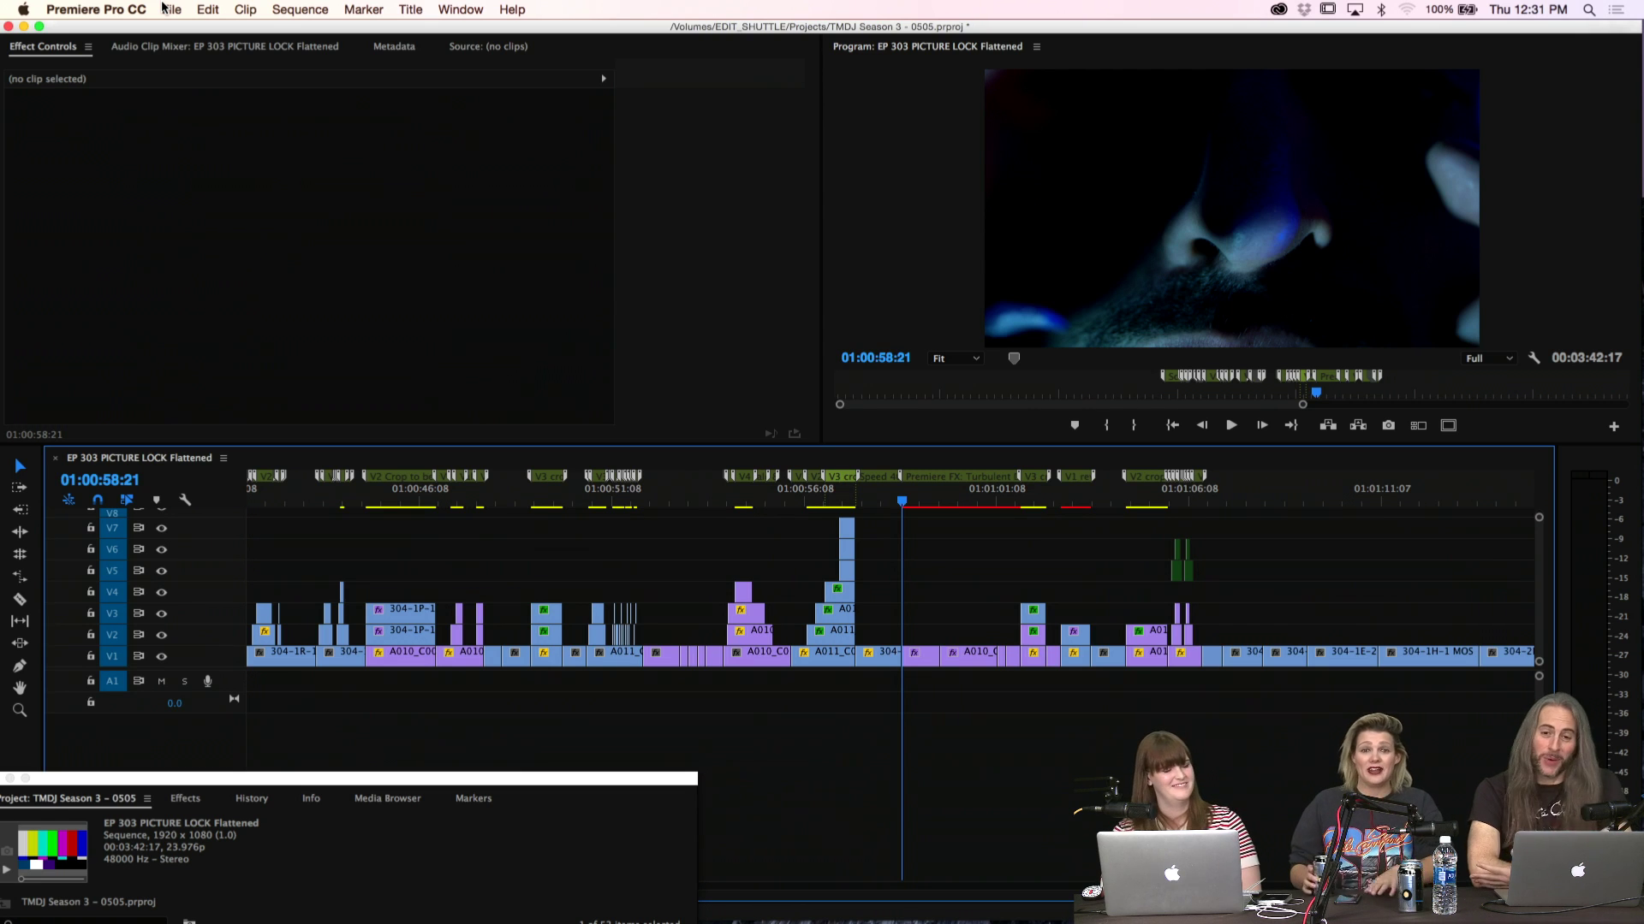
key(super+s)
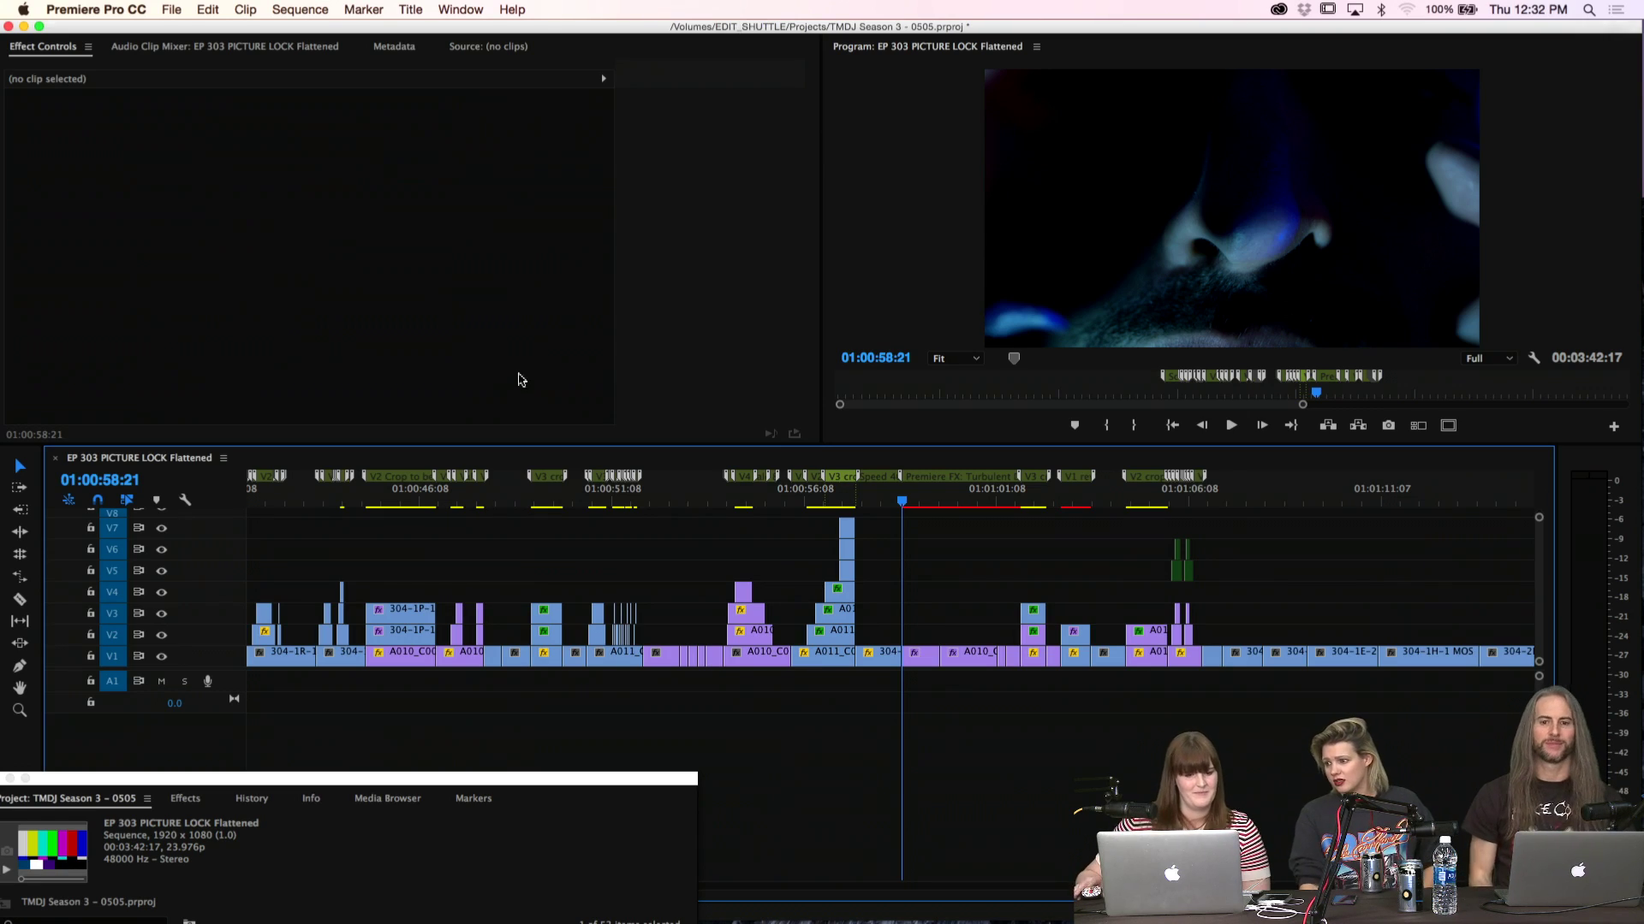
Bring the project window into view, collapse the PICTURE and 302 bins, and open EP 301 PICTURE LOCK from AUDIO's Pic Ref bin
drag(356, 780, 363, 106)
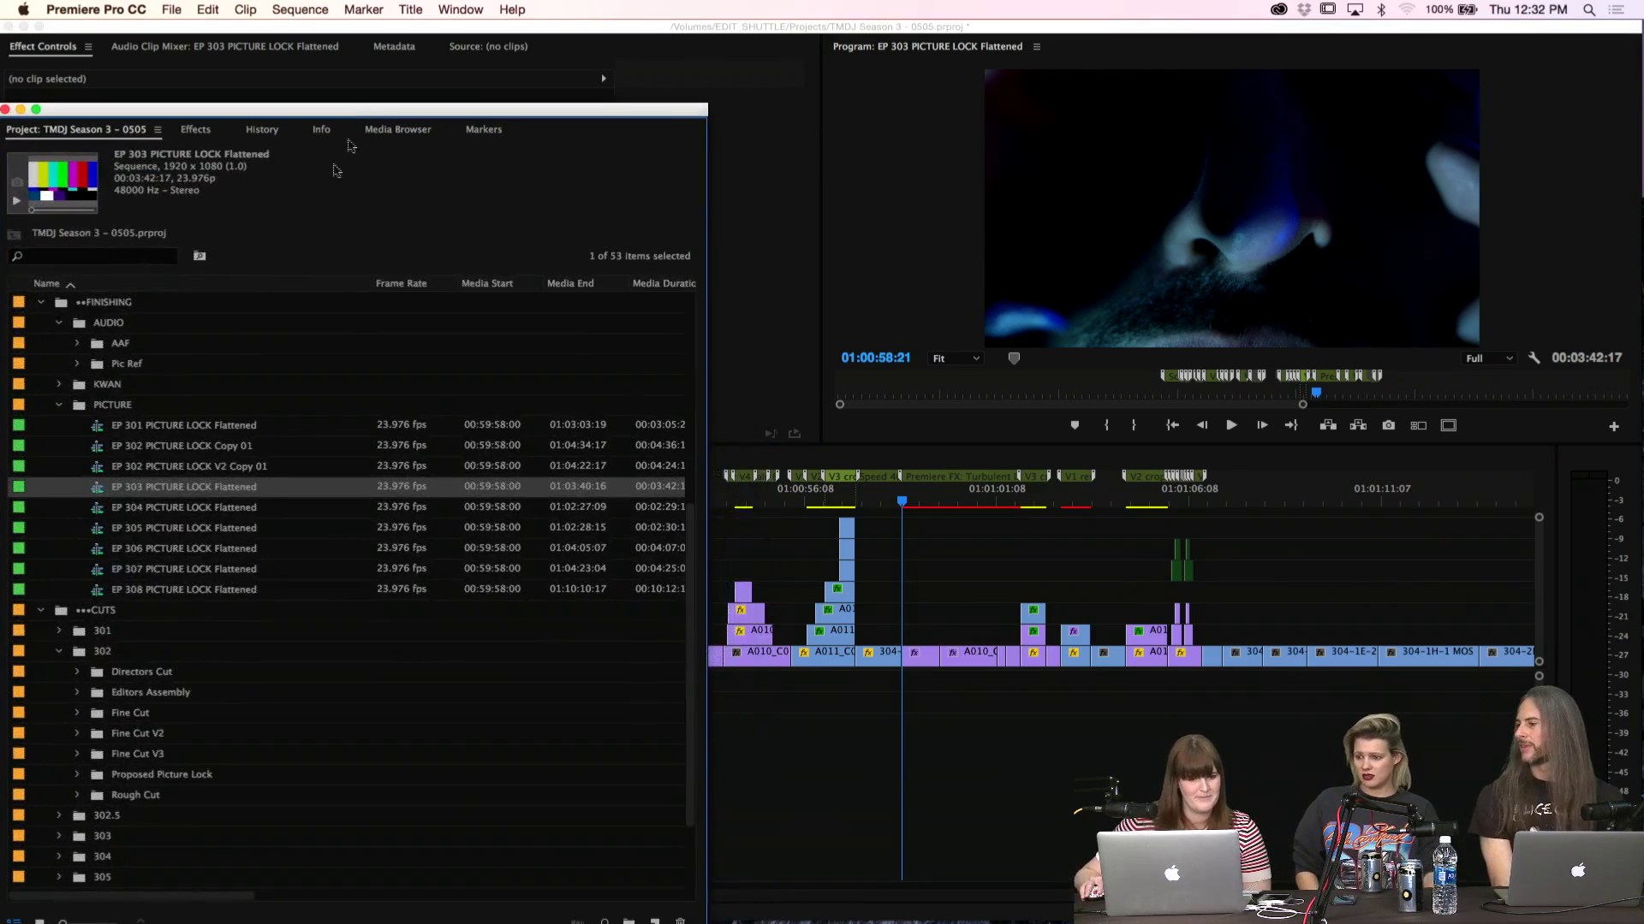
click(68, 416)
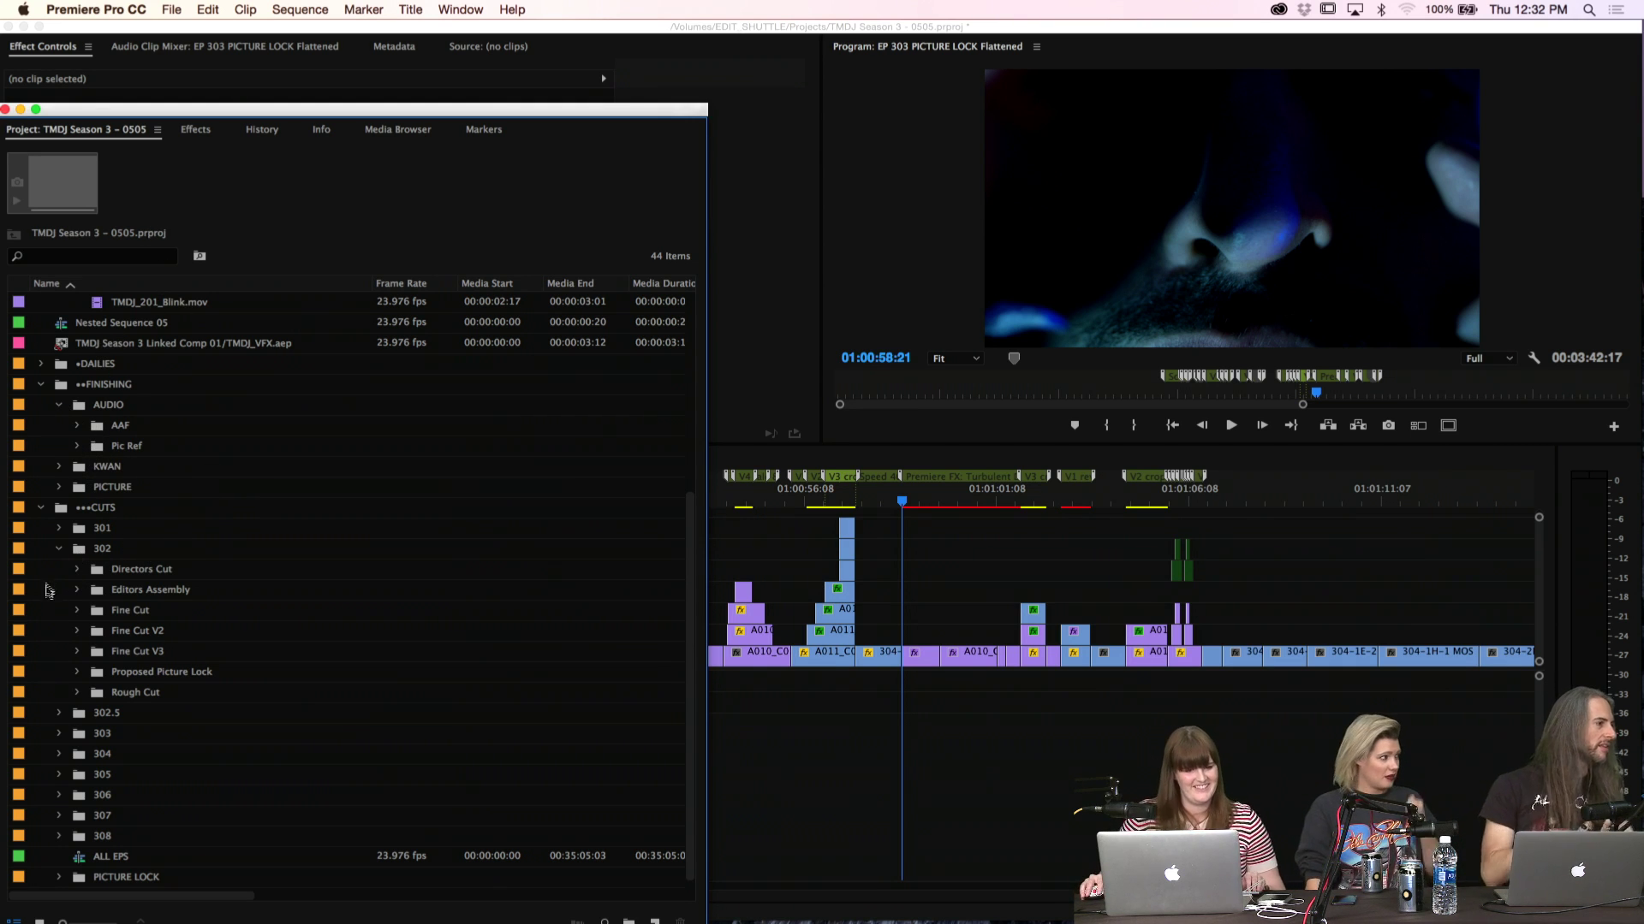
click(58, 548)
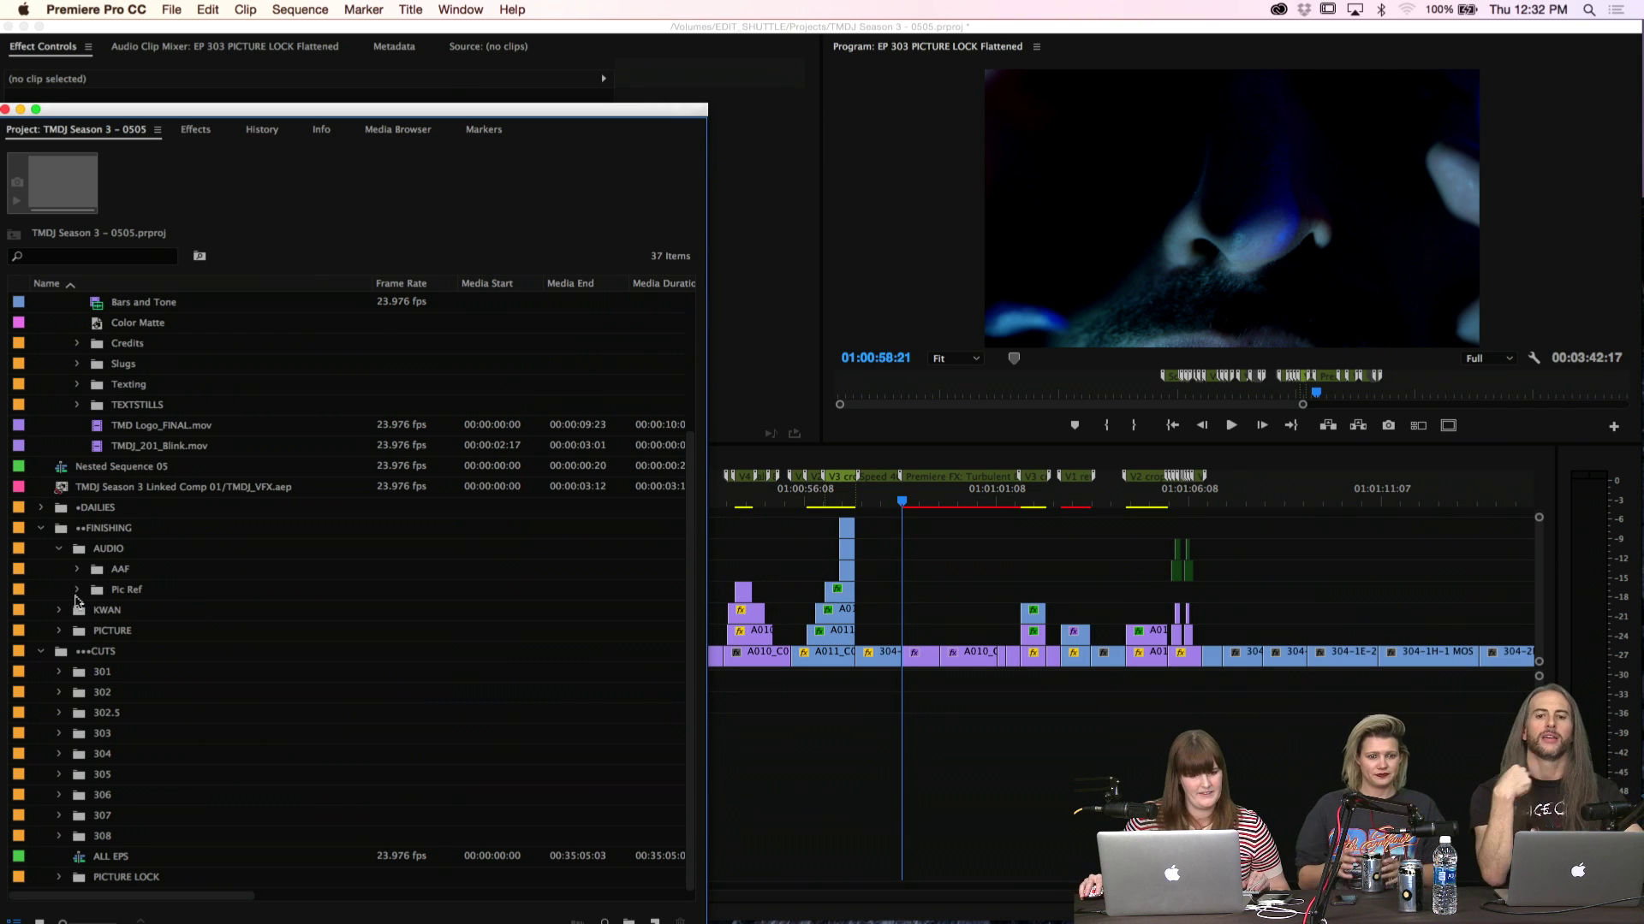
click(76, 591)
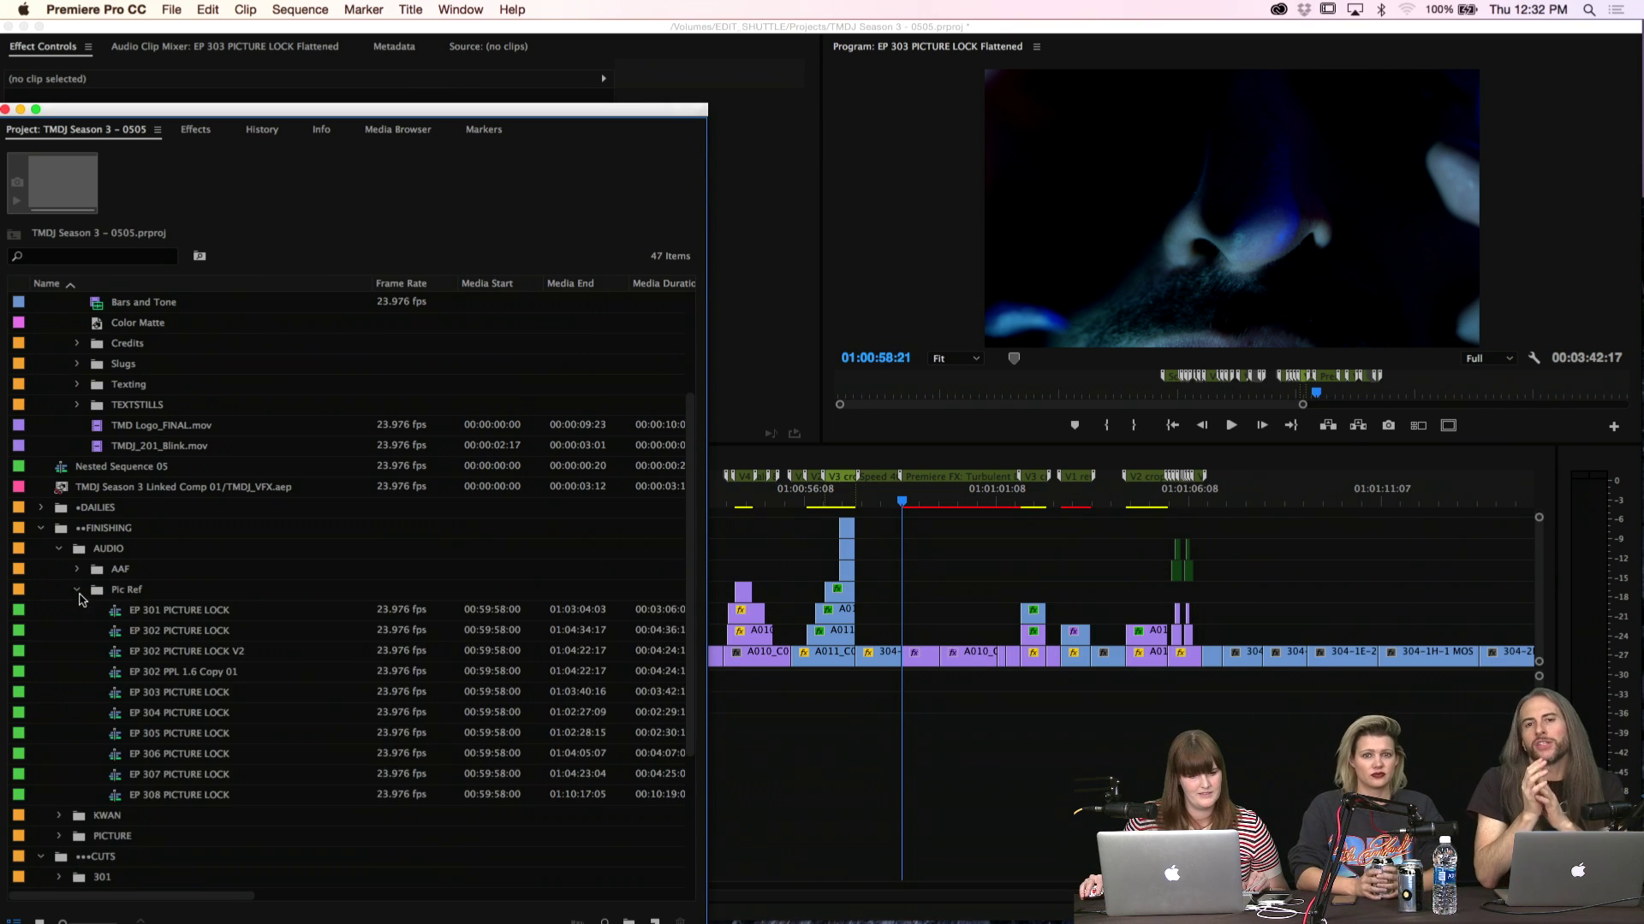
double_click(116, 611)
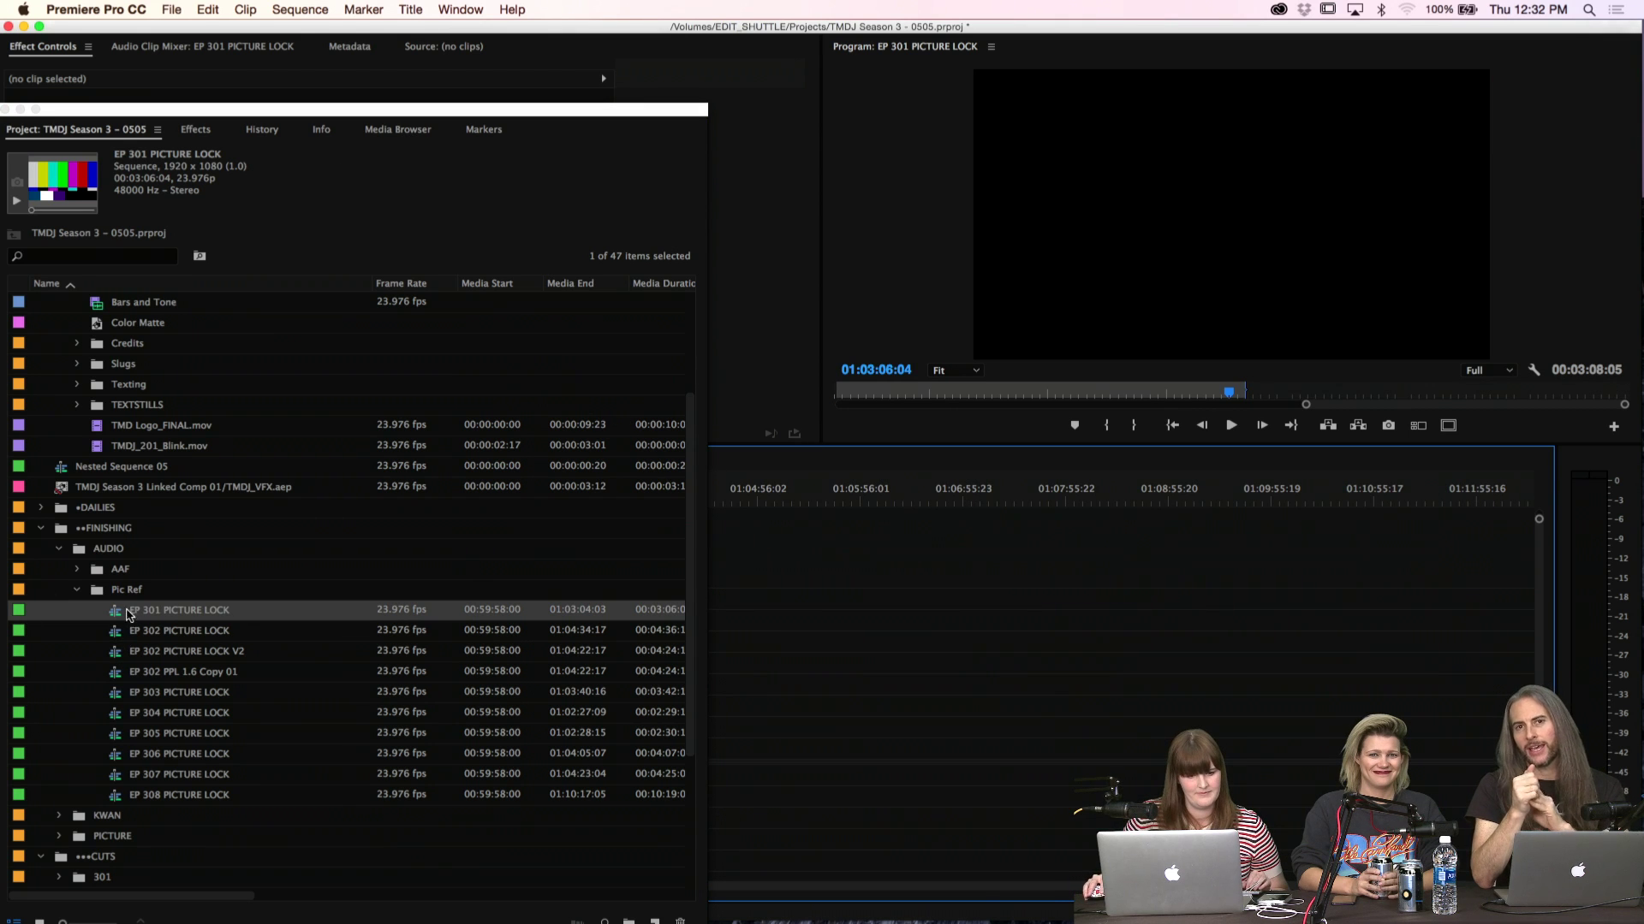
Move the project window clear of the tracks and view the EP 301 PICTURE LOCK timeline closer at 01:01:32:01
drag(316, 114, 190, 824)
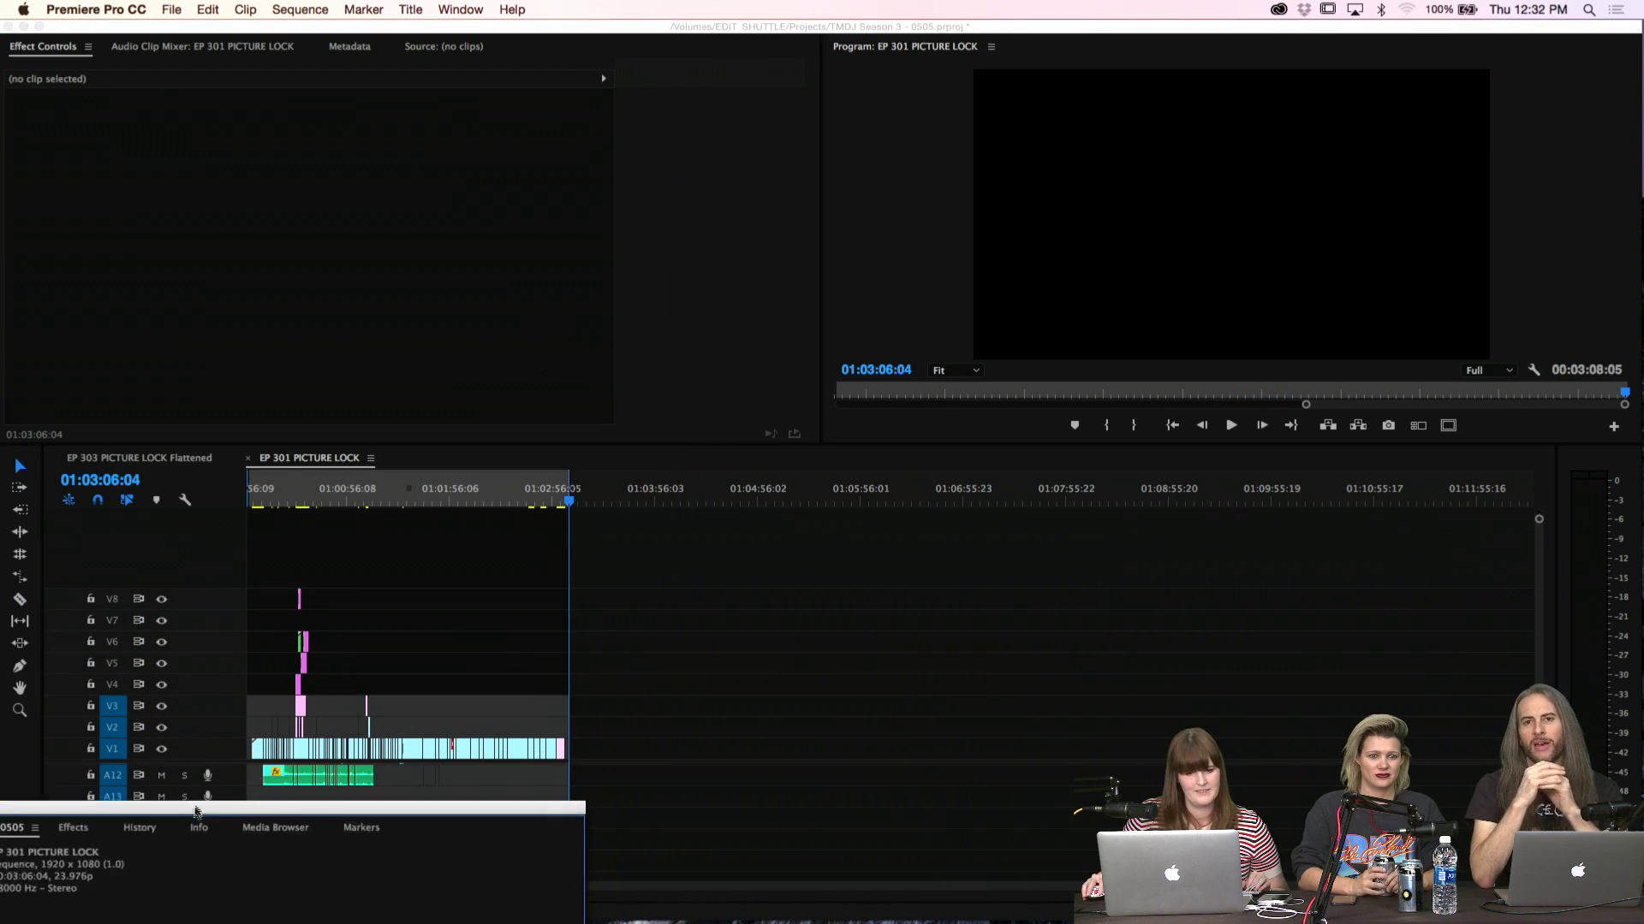
click(408, 503)
key(=)
key(=)
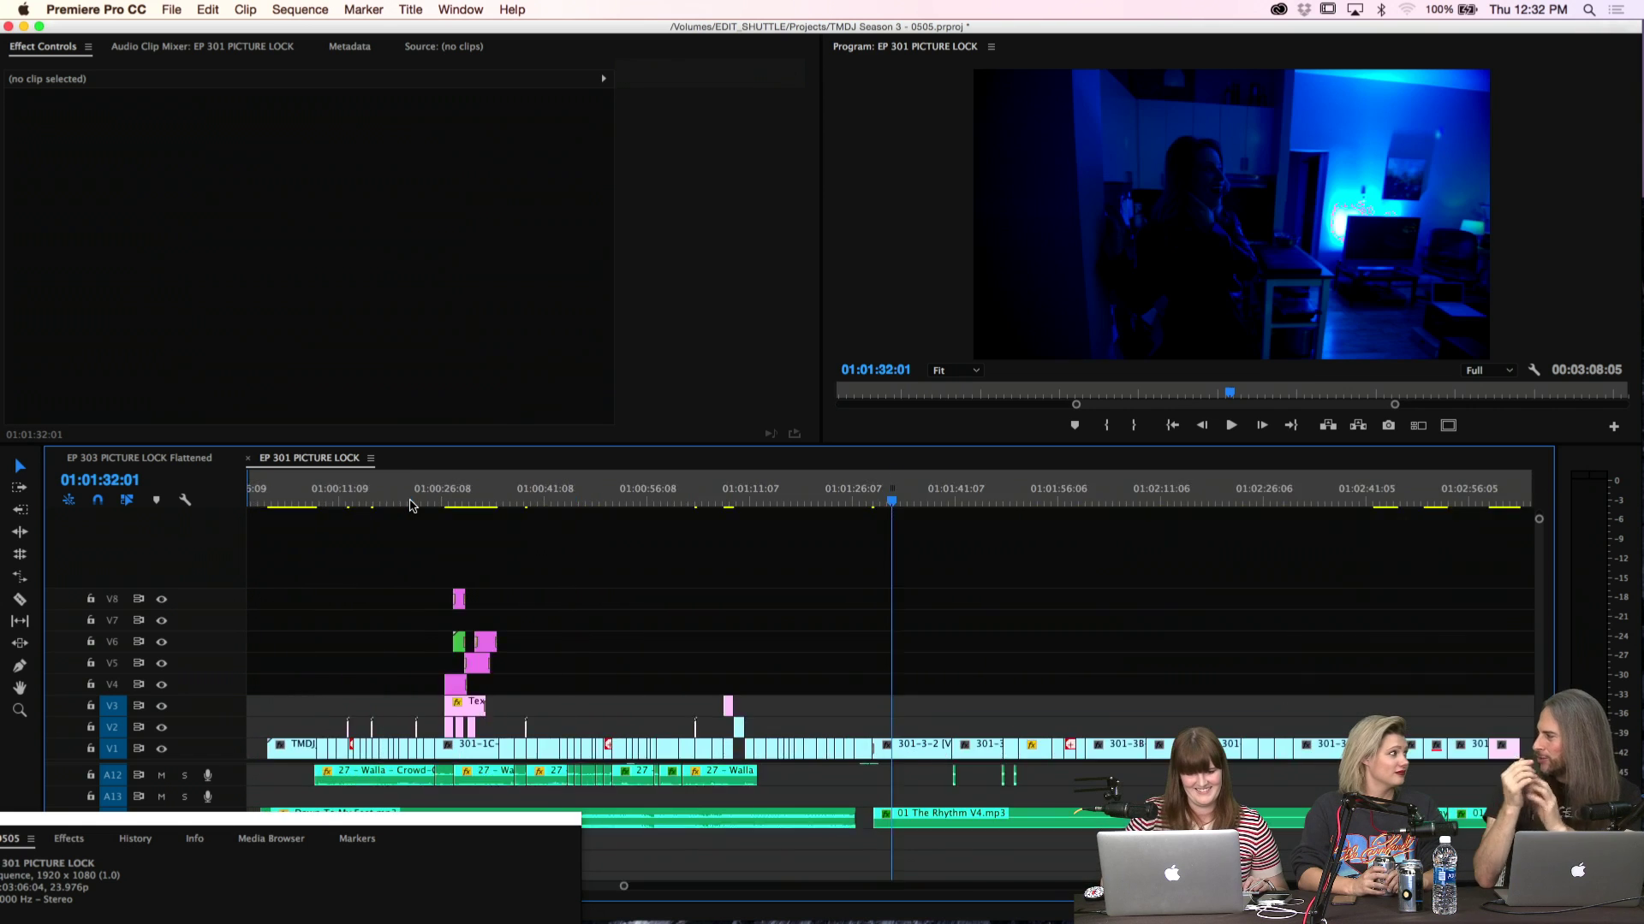
View the EP 301 PICTURE LOCK timeline closer around the playhead and show the Audio Track Mixer for the sequence
scroll(780, 825, up, 5)
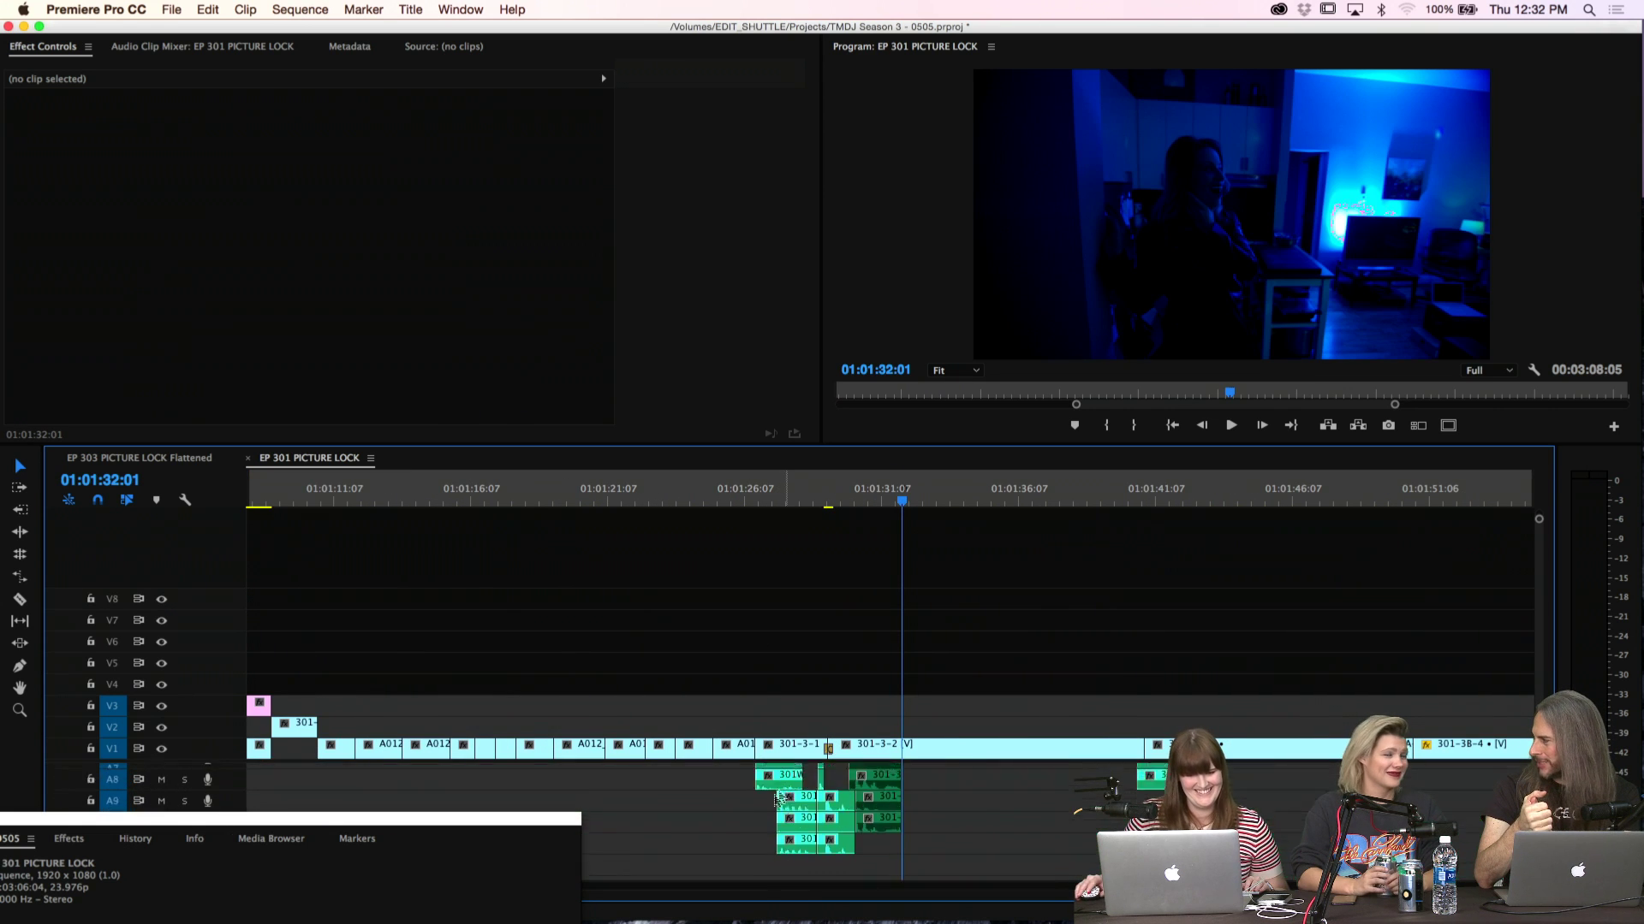
click(255, 50)
click(479, 9)
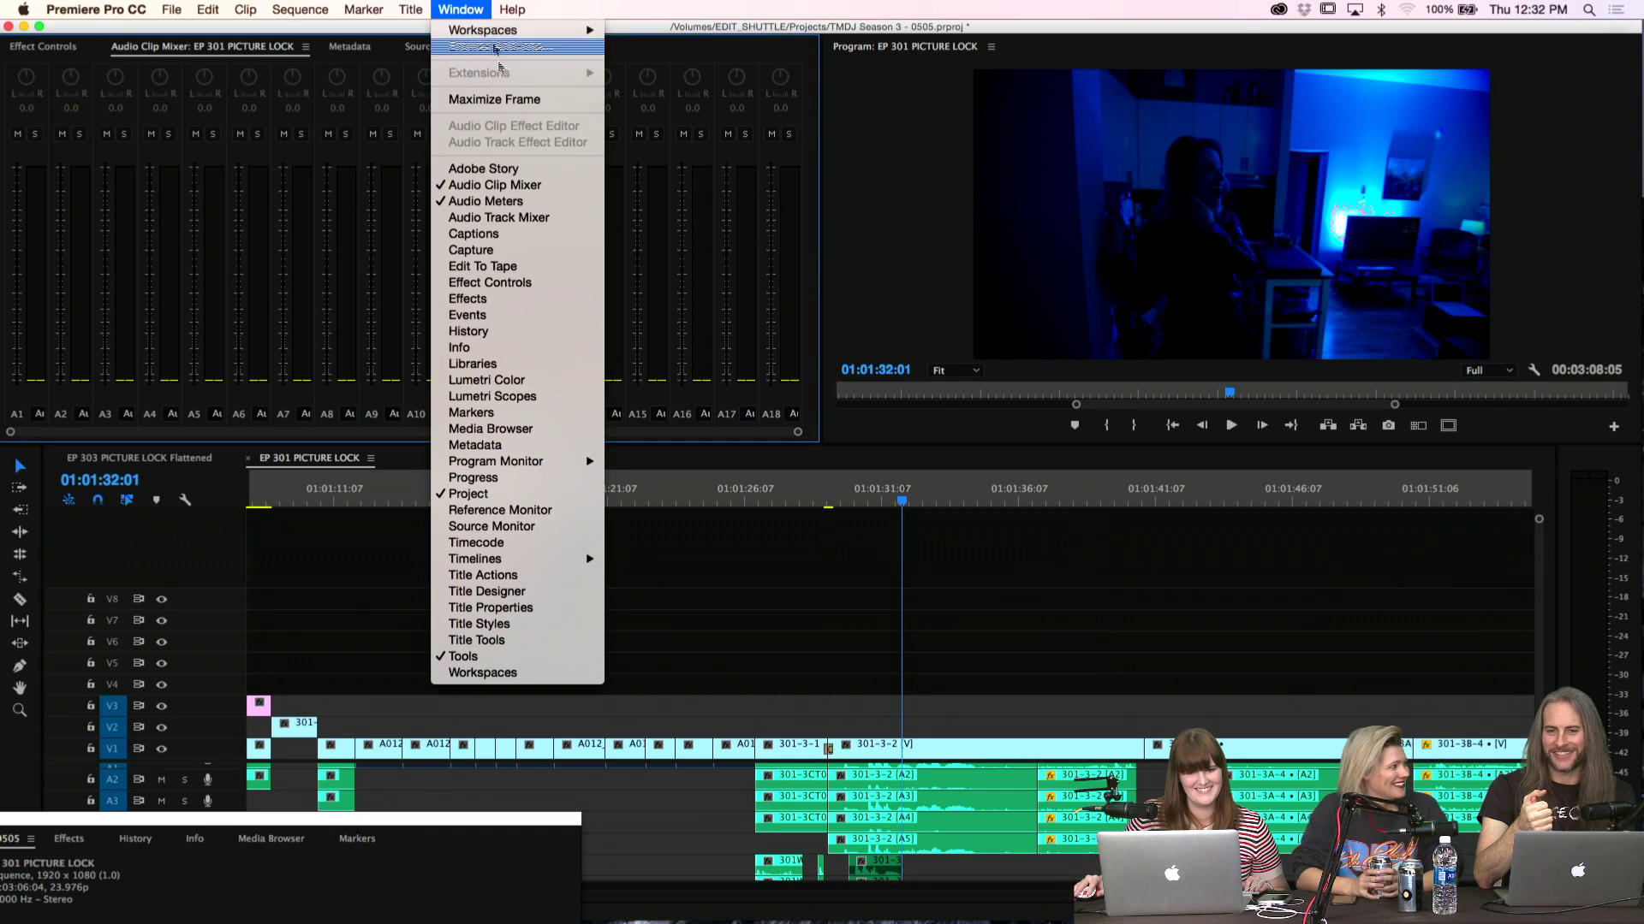
click(512, 217)
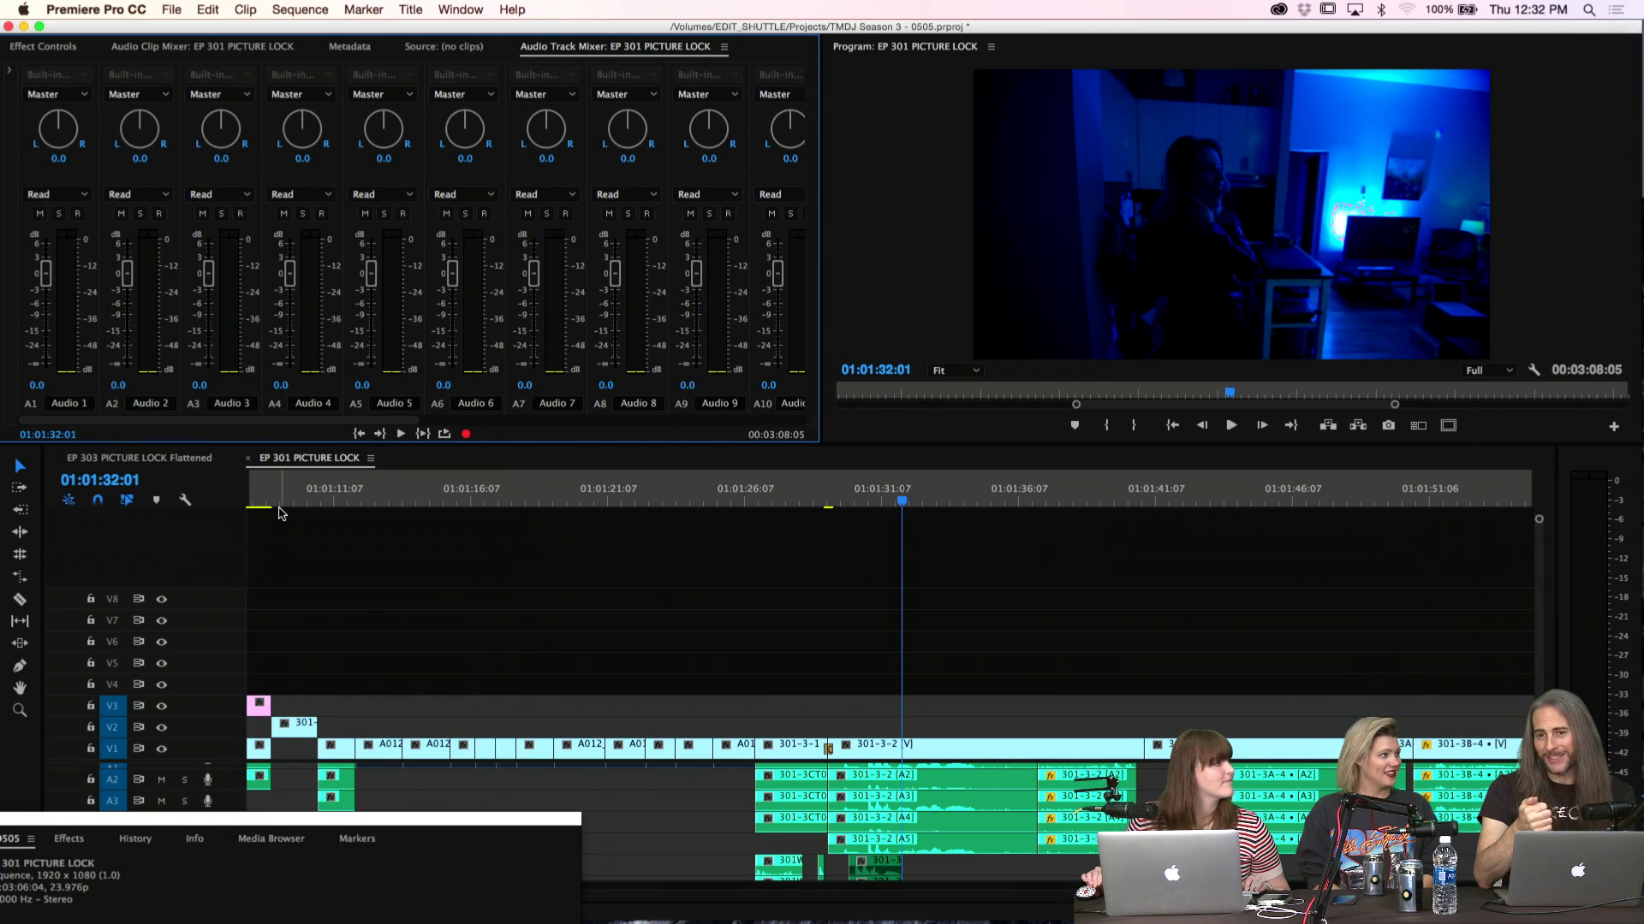
click(168, 8)
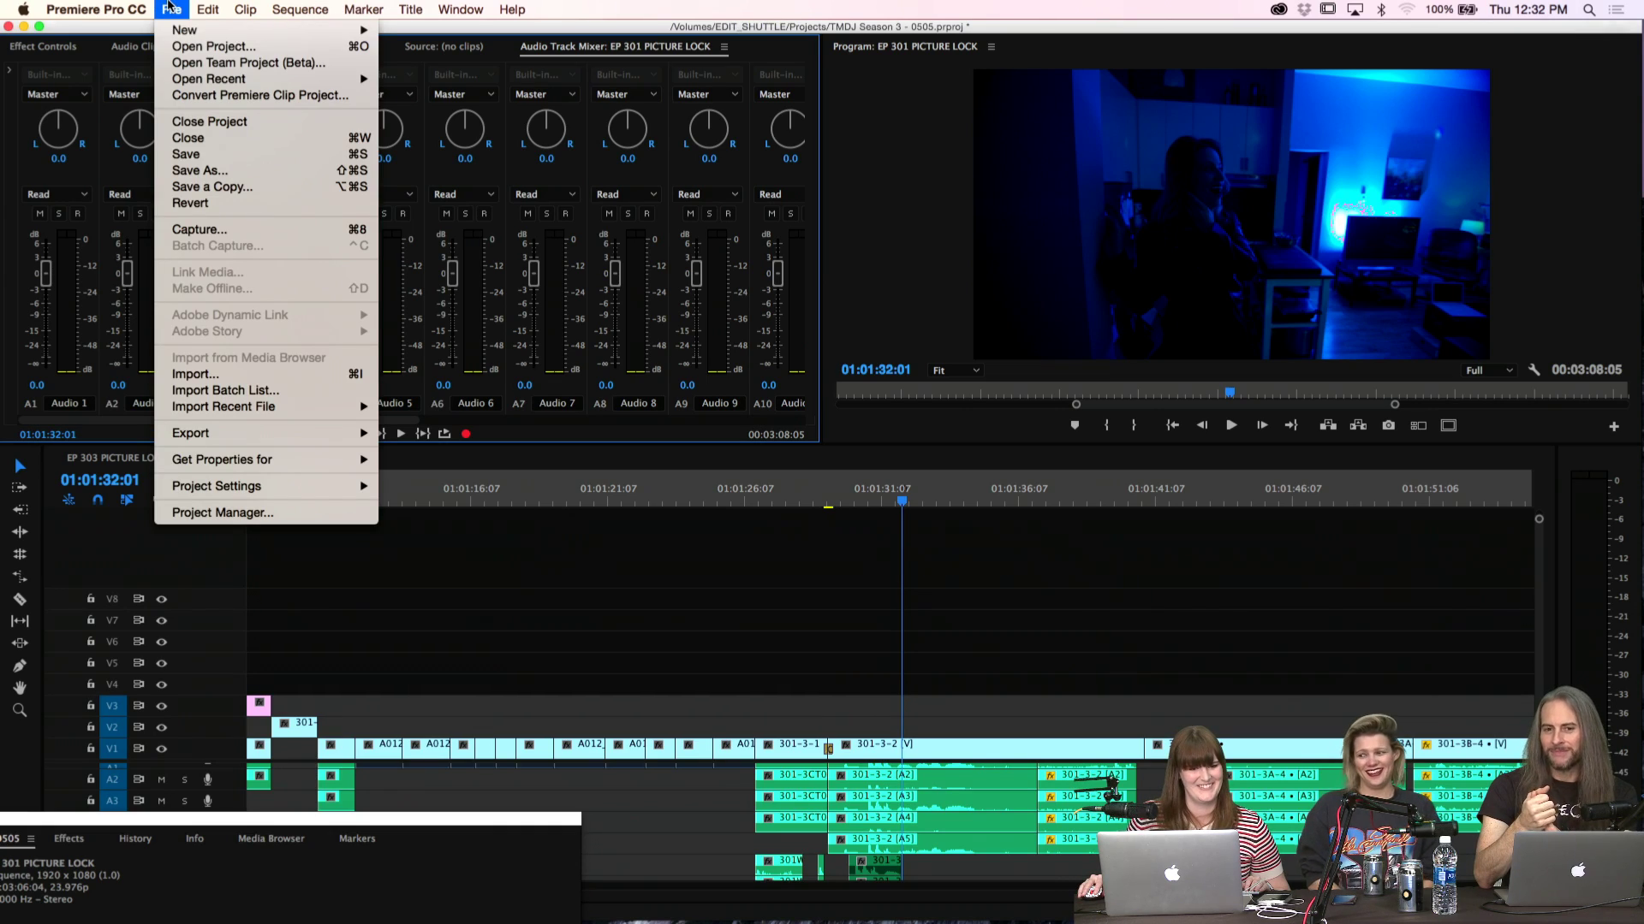
click(169, 8)
Bring the project window forward, collapse the Pic Ref and AUDIO bins, and create a bin named new Audio inside FINISHING
double_click(147, 820)
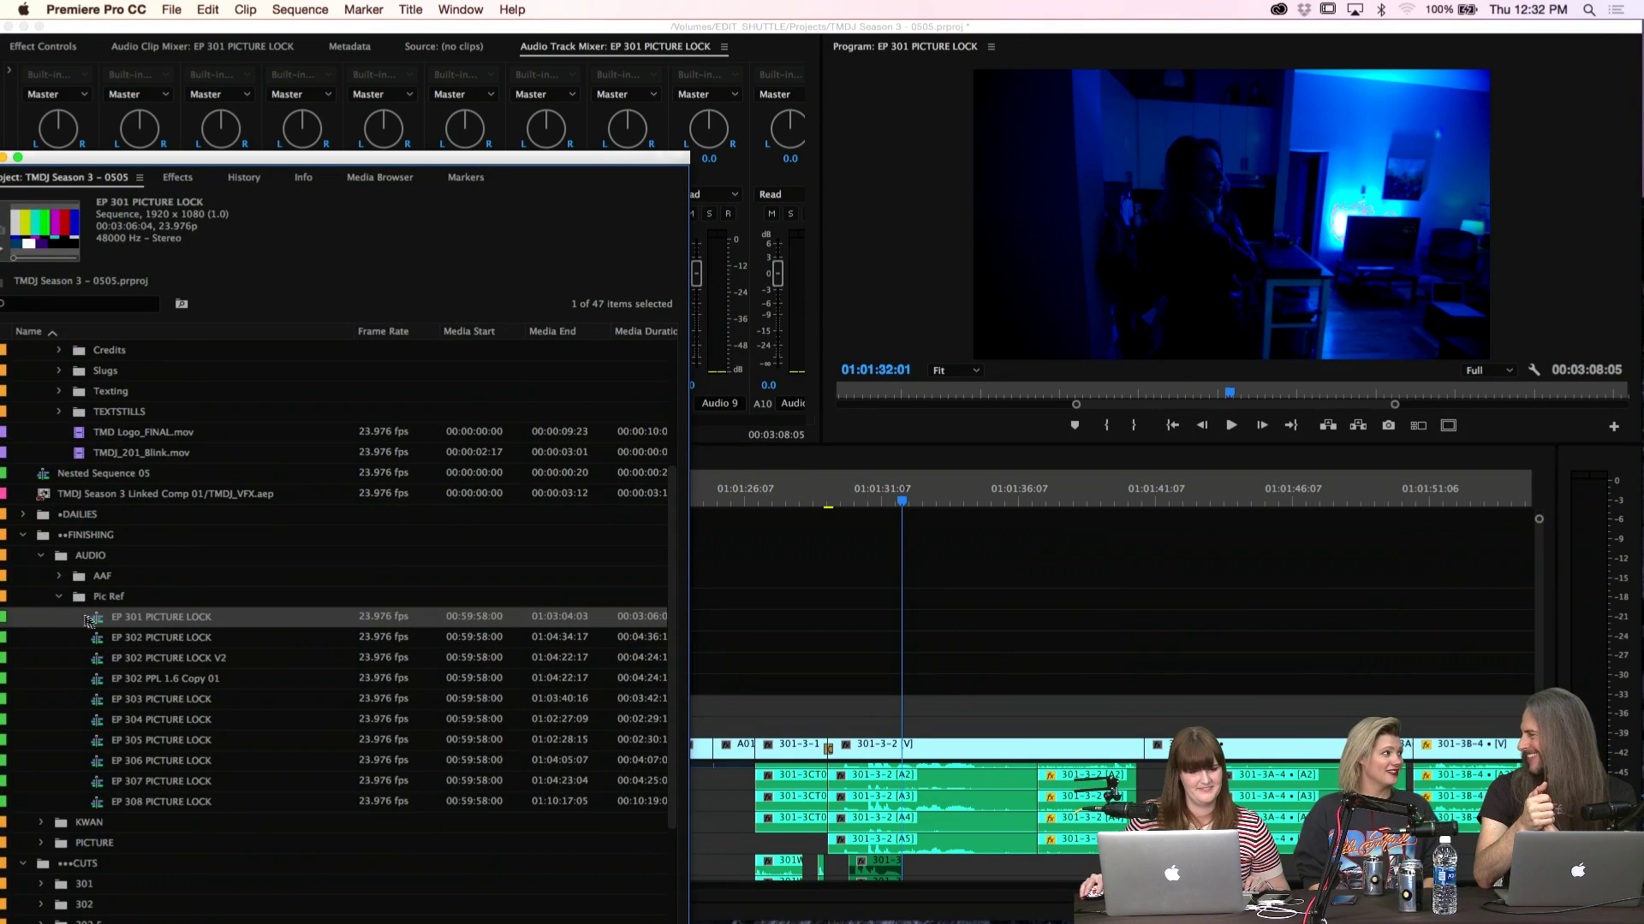
click(58, 638)
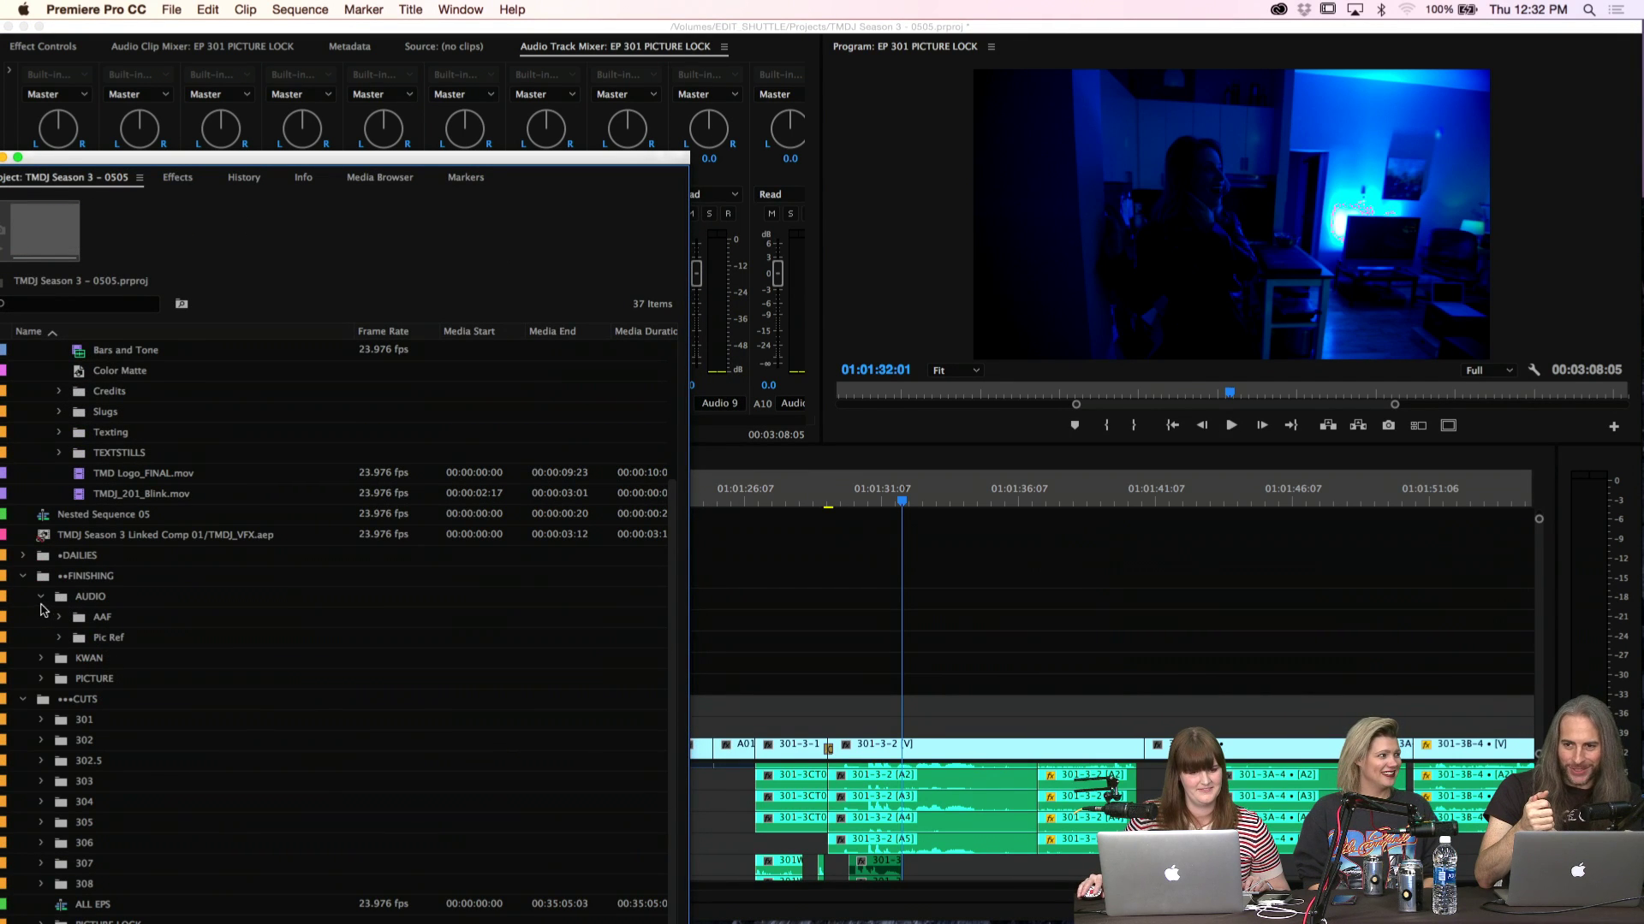
click(45, 598)
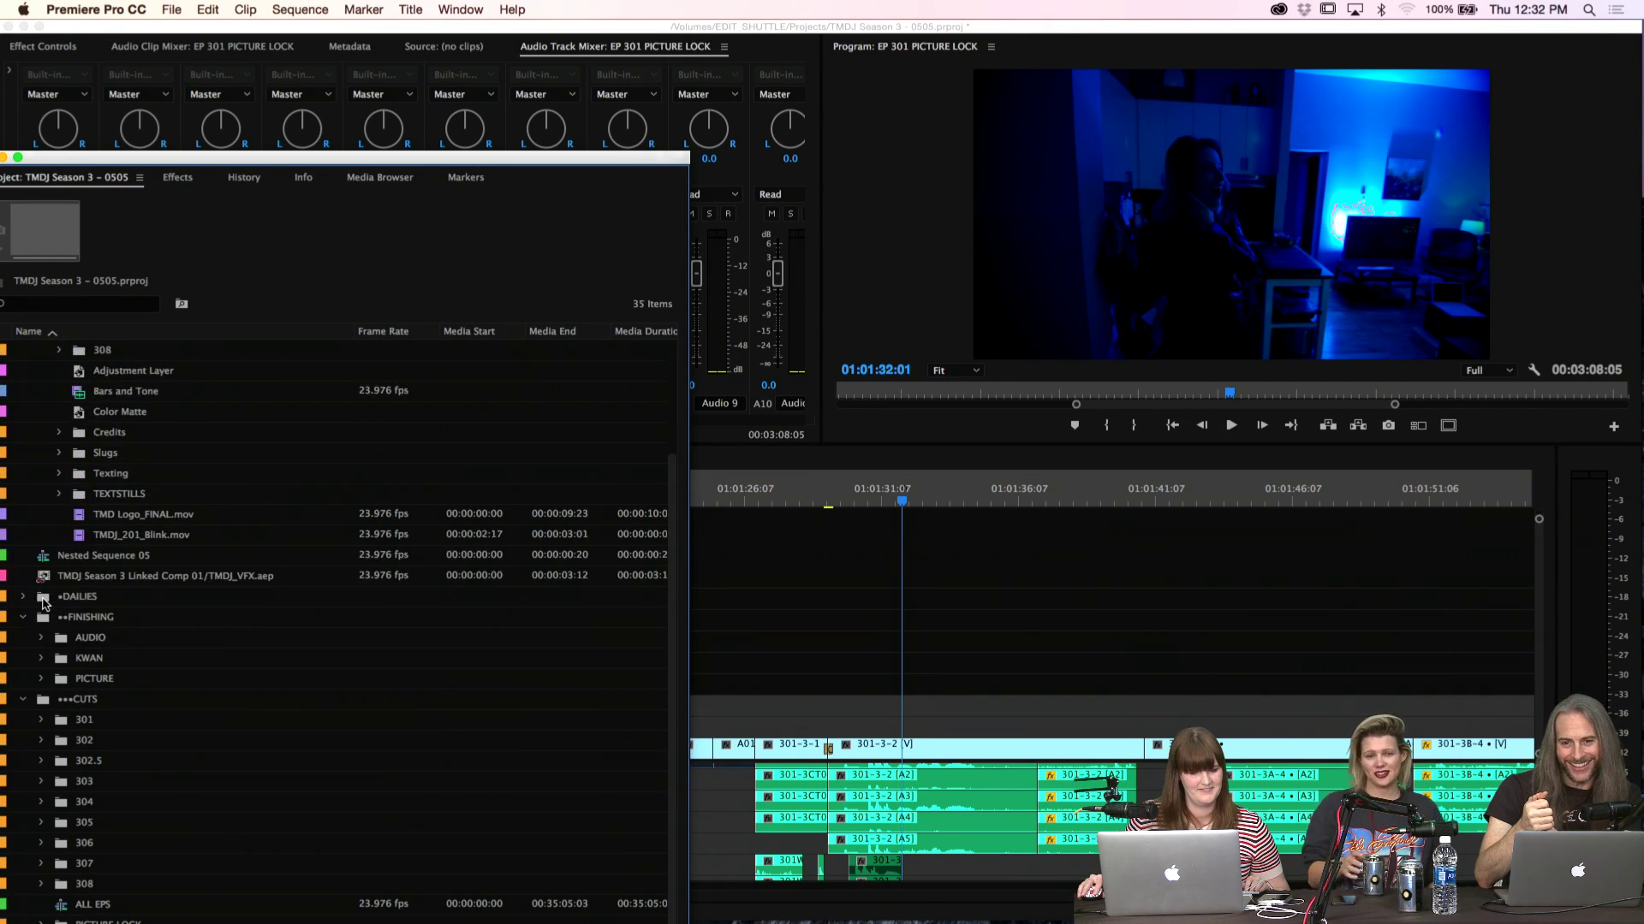
click(128, 624)
key(super+b)
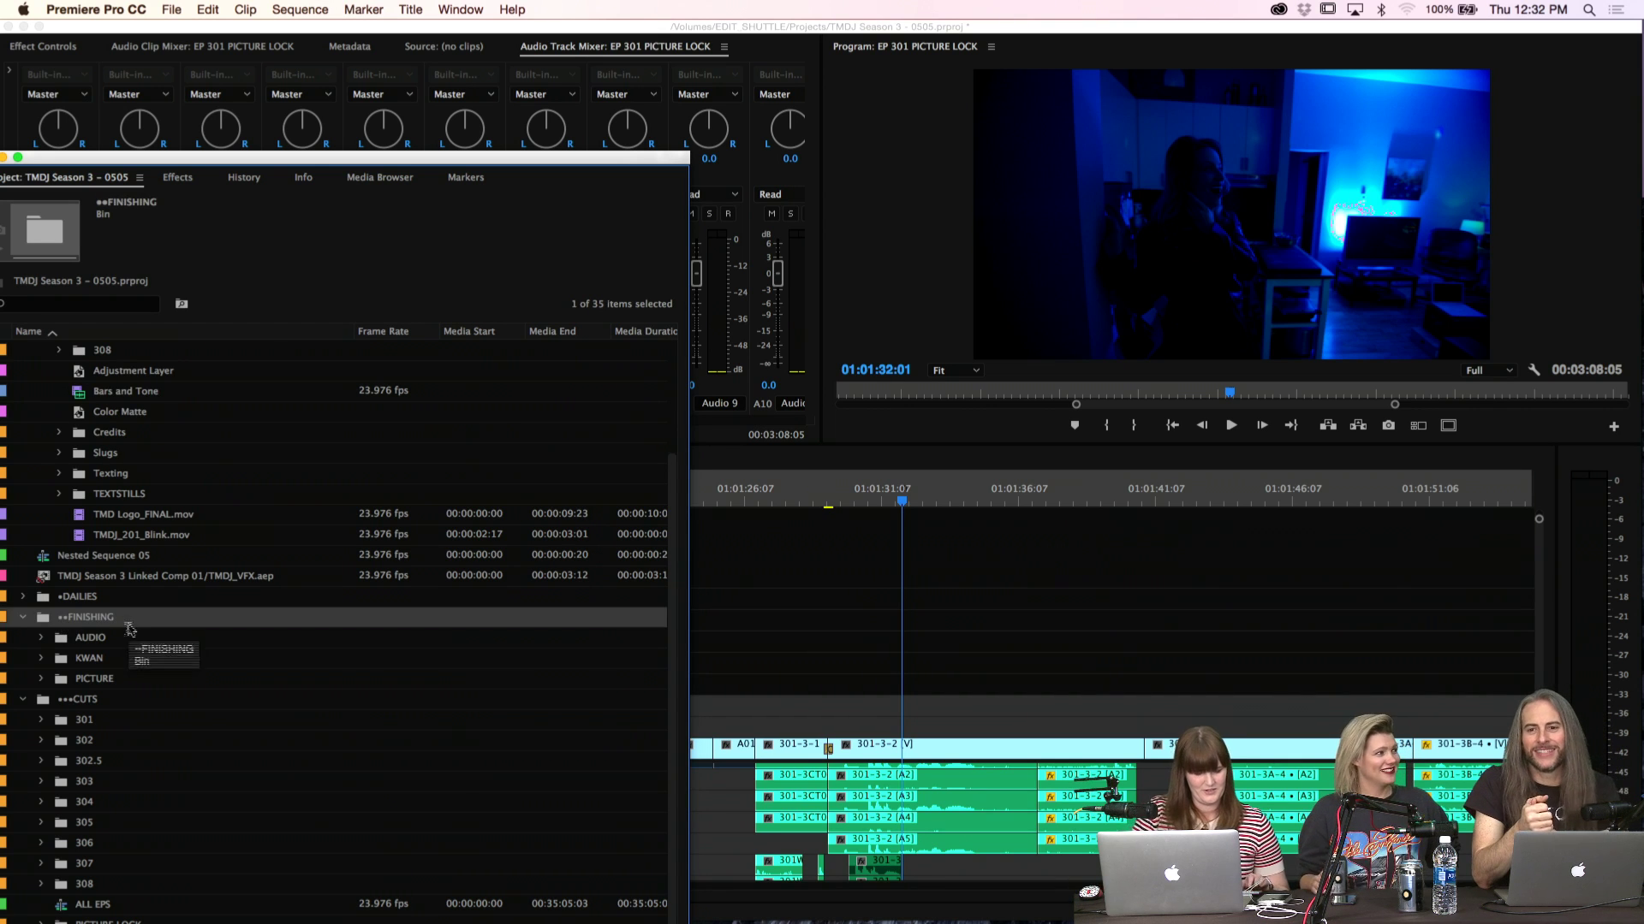
text(new Audio)
key(Return)
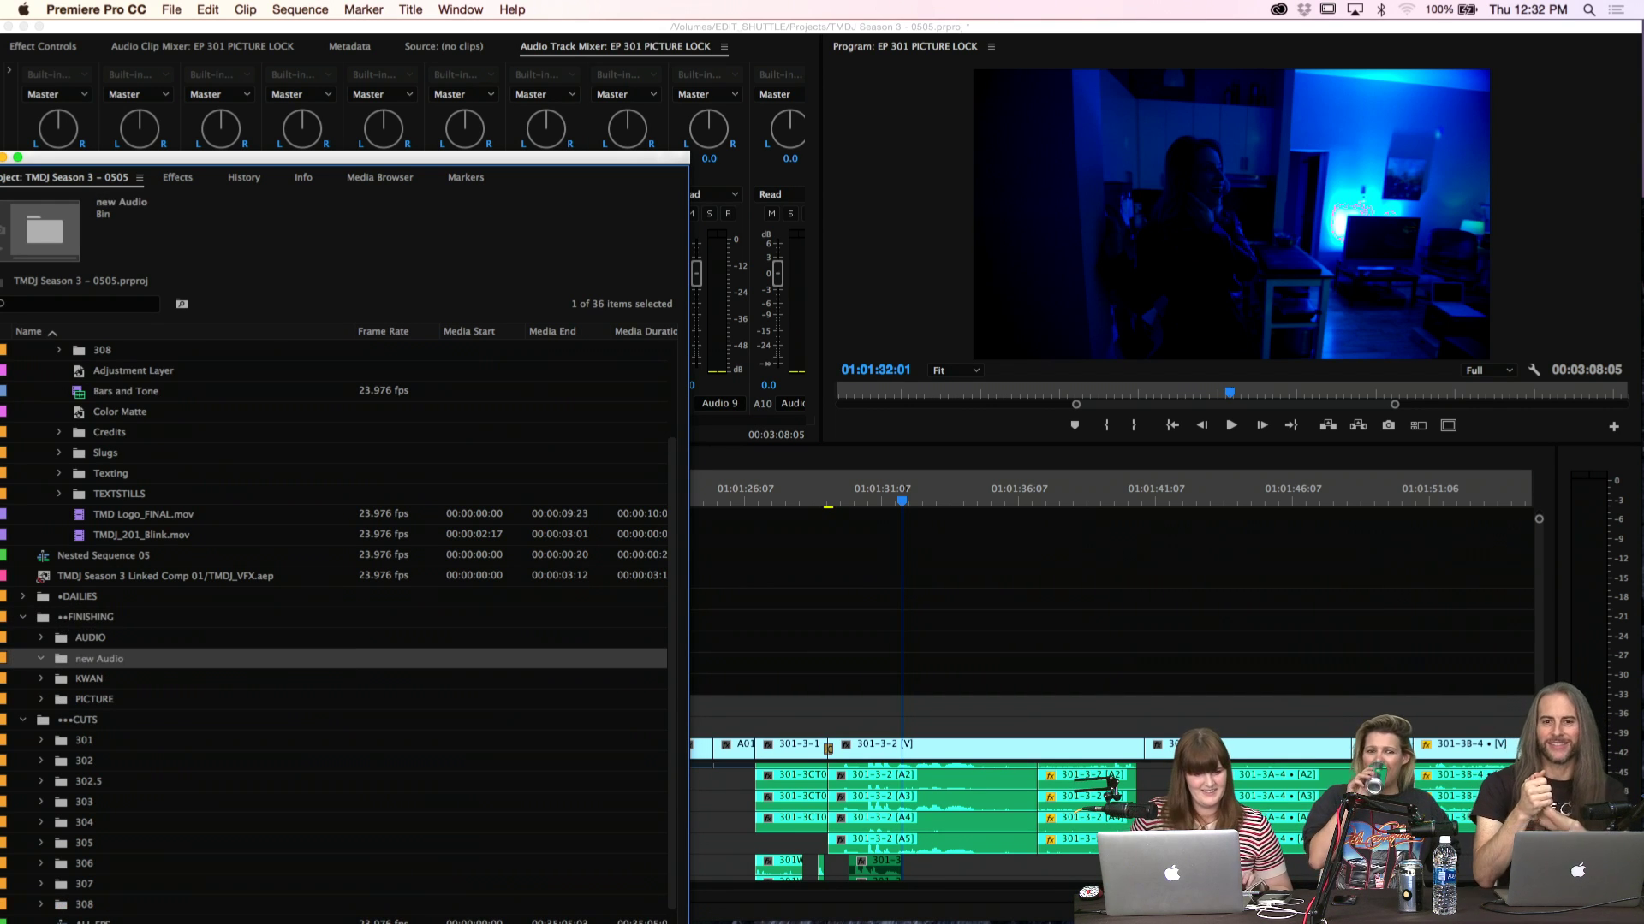
Check the 307 bin under CUTS, collapse it again, and move the project window up to the upper edge of the screen
scroll(124, 668, down, 1)
click(41, 863)
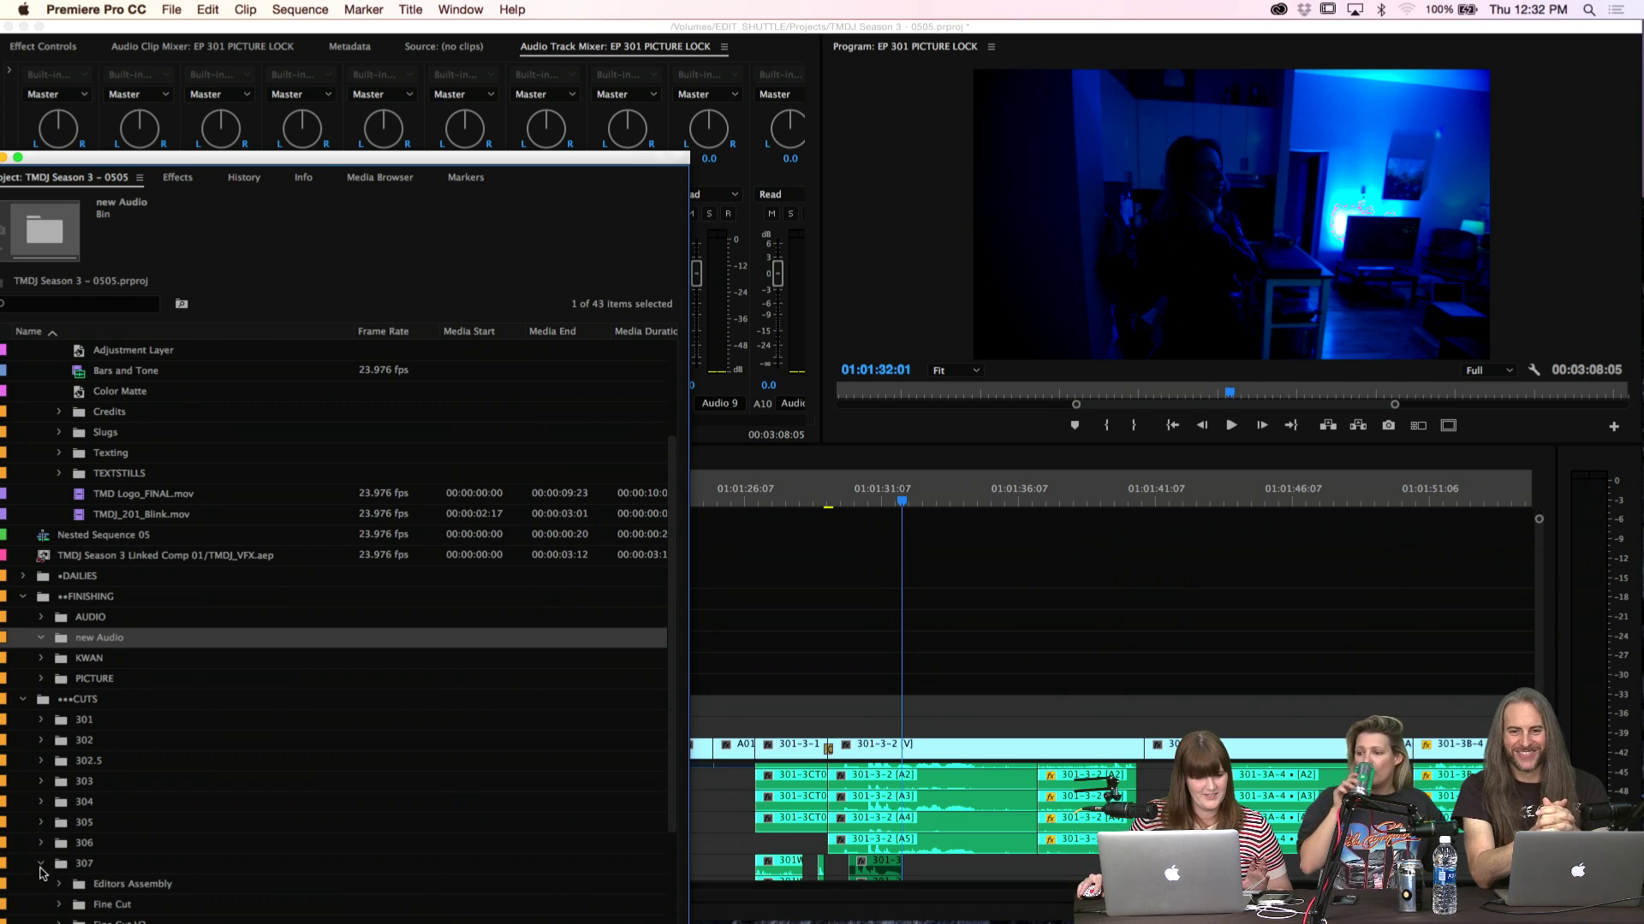
scroll(137, 848, down, 5)
click(43, 761)
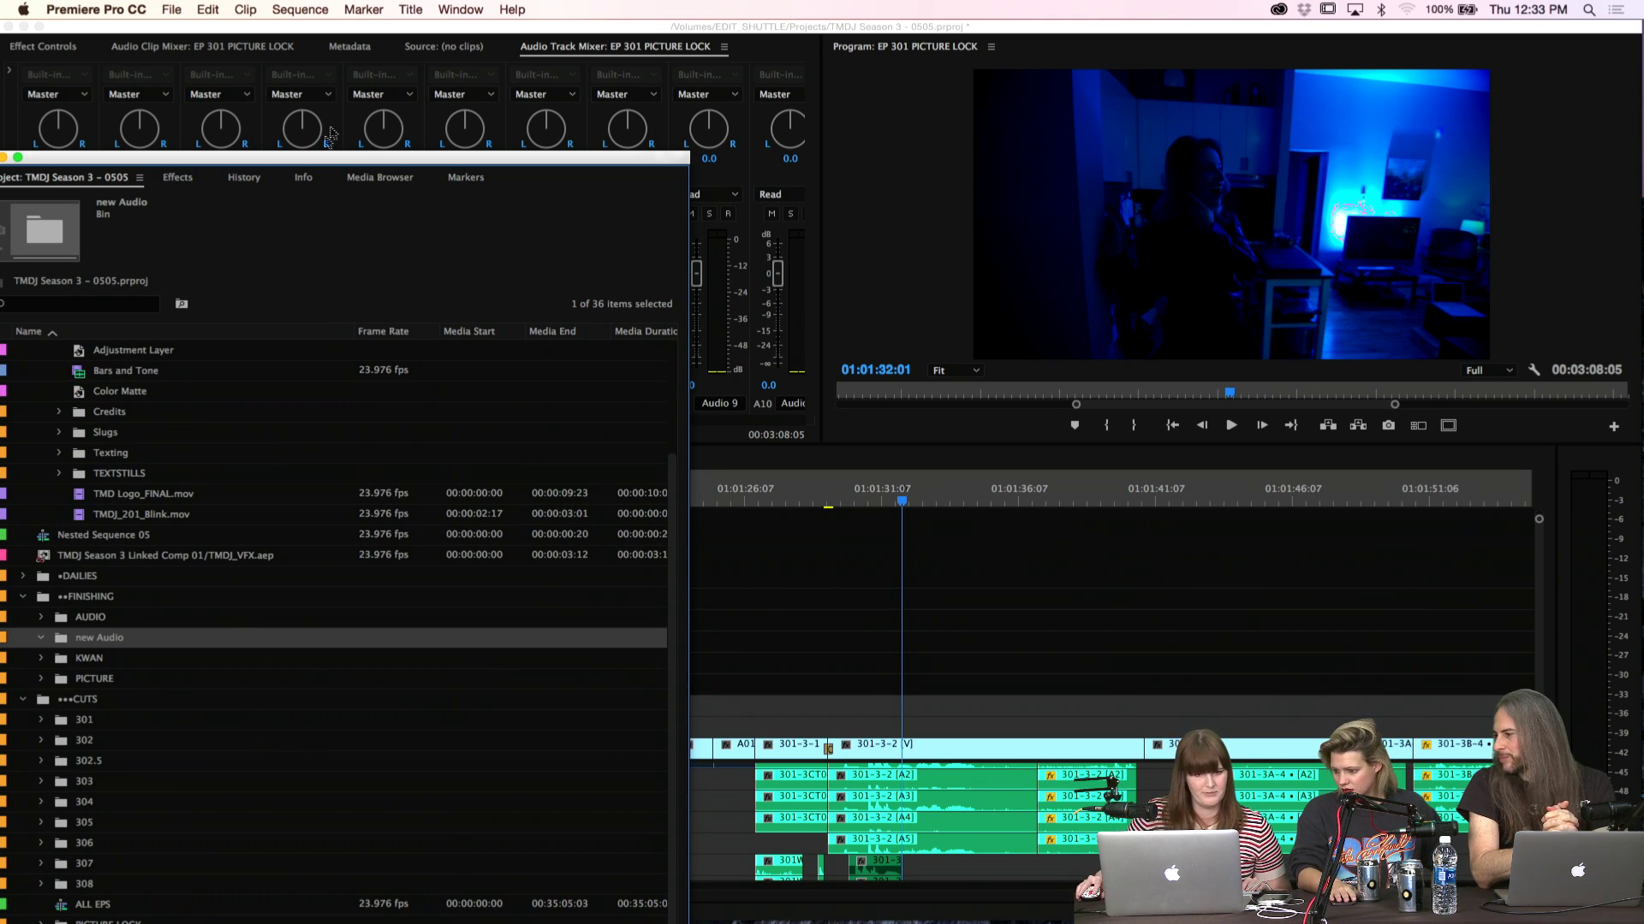
drag(321, 158, 337, 28)
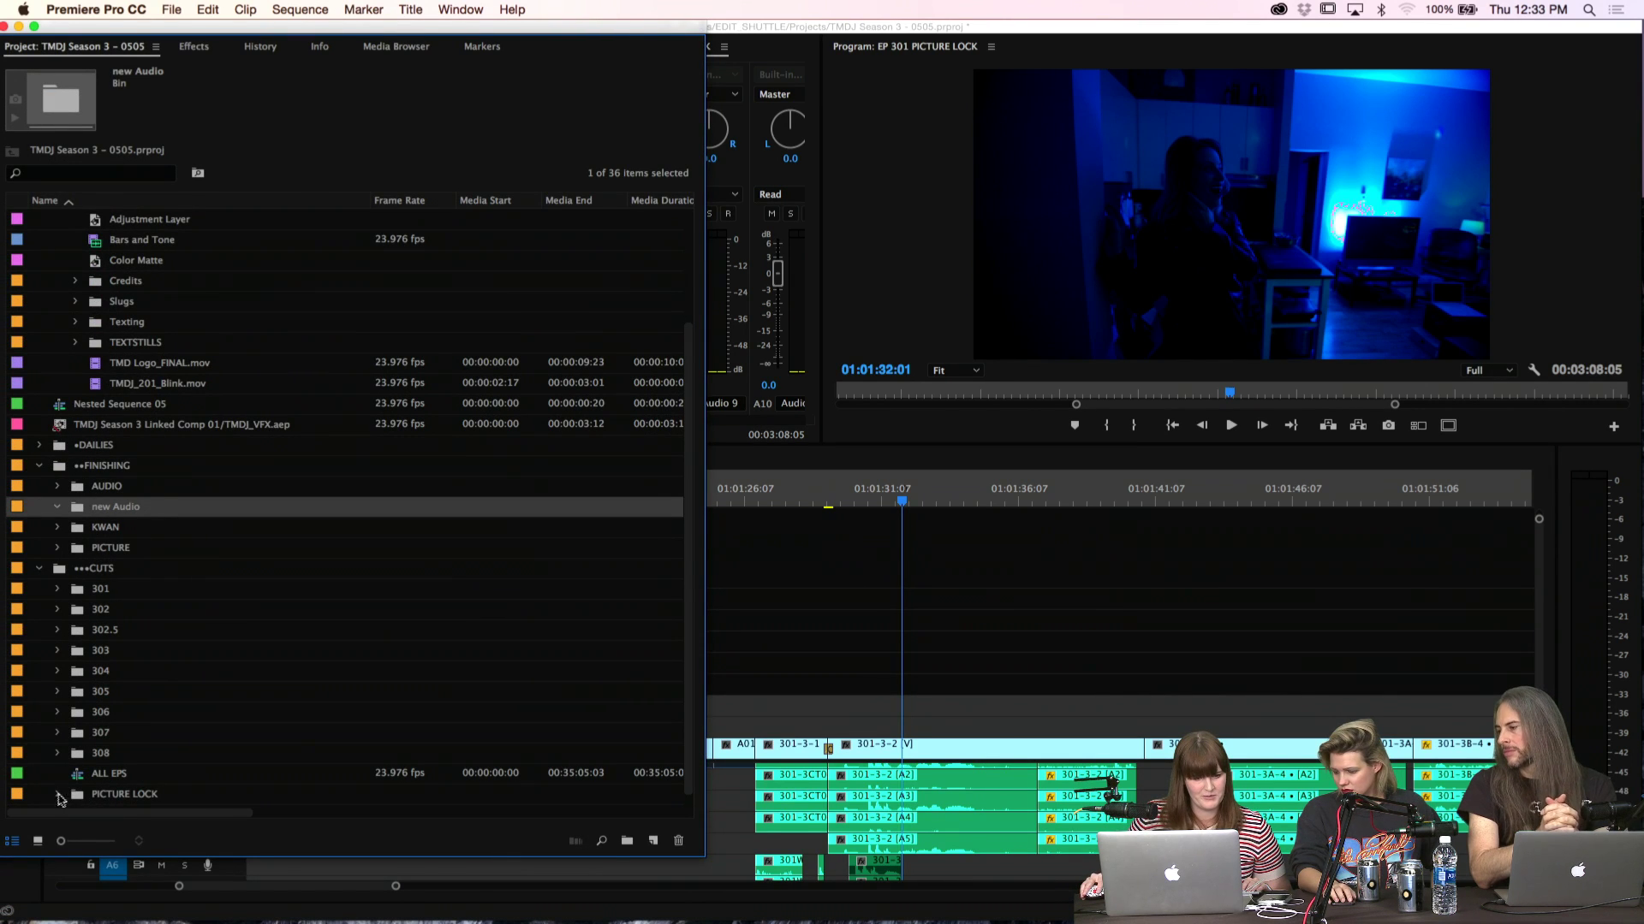
scroll(62, 747, up, 1)
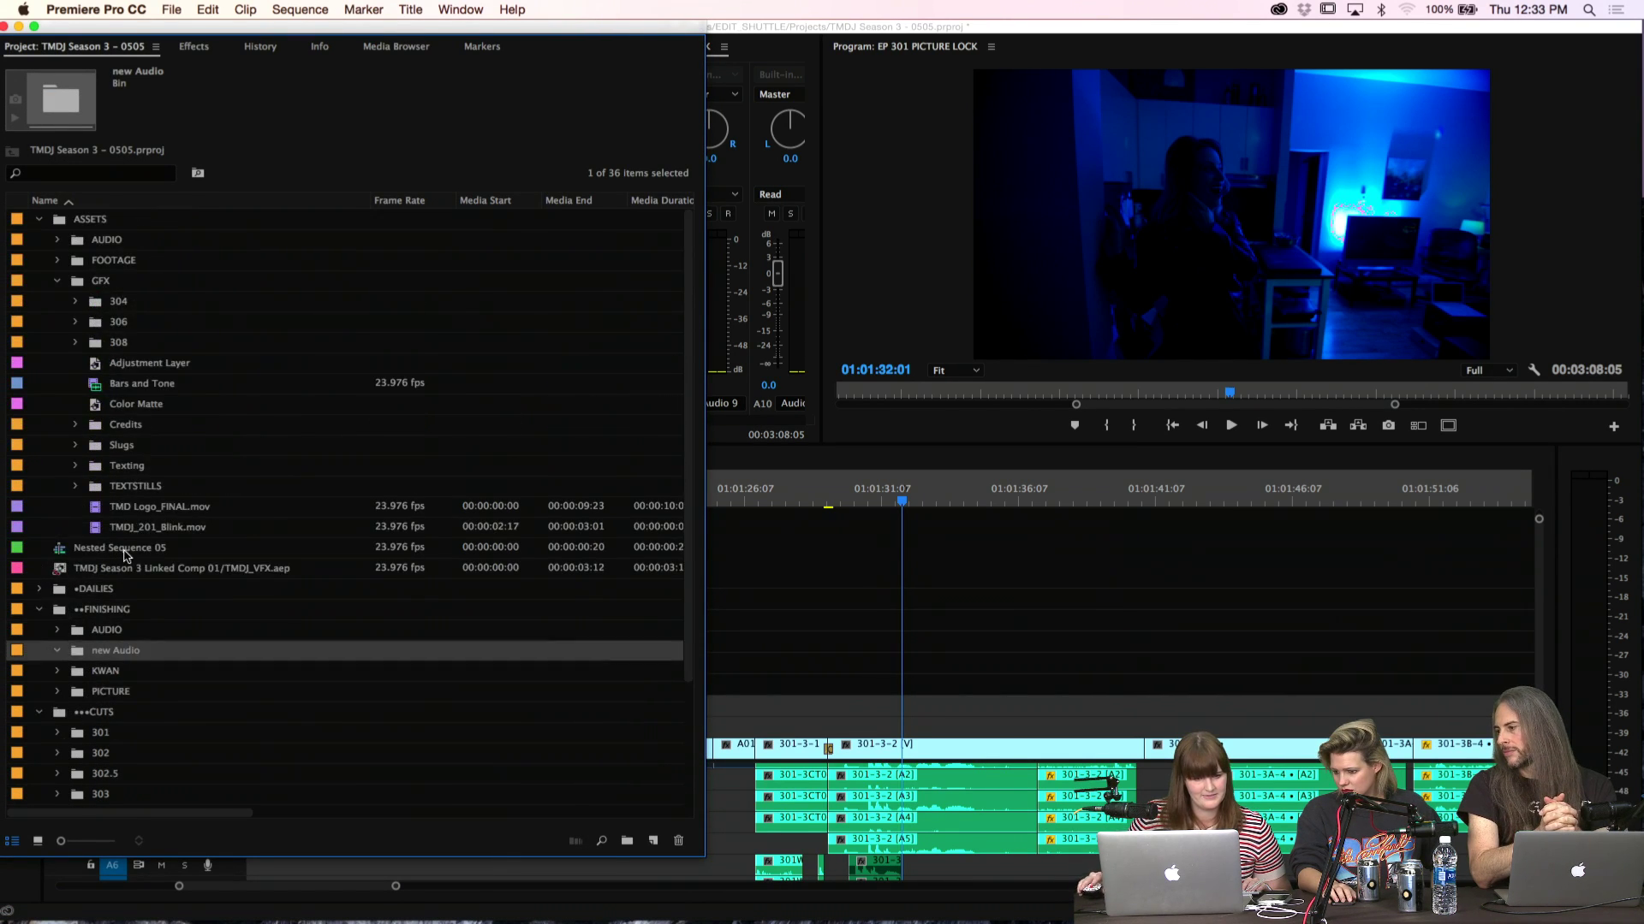
Move EP 307 PICTURE LOCK Flattened from the PICTURE bin into new Audio, collapse PICTURE, and open the sequence
click(57, 693)
scroll(180, 693, down, 5)
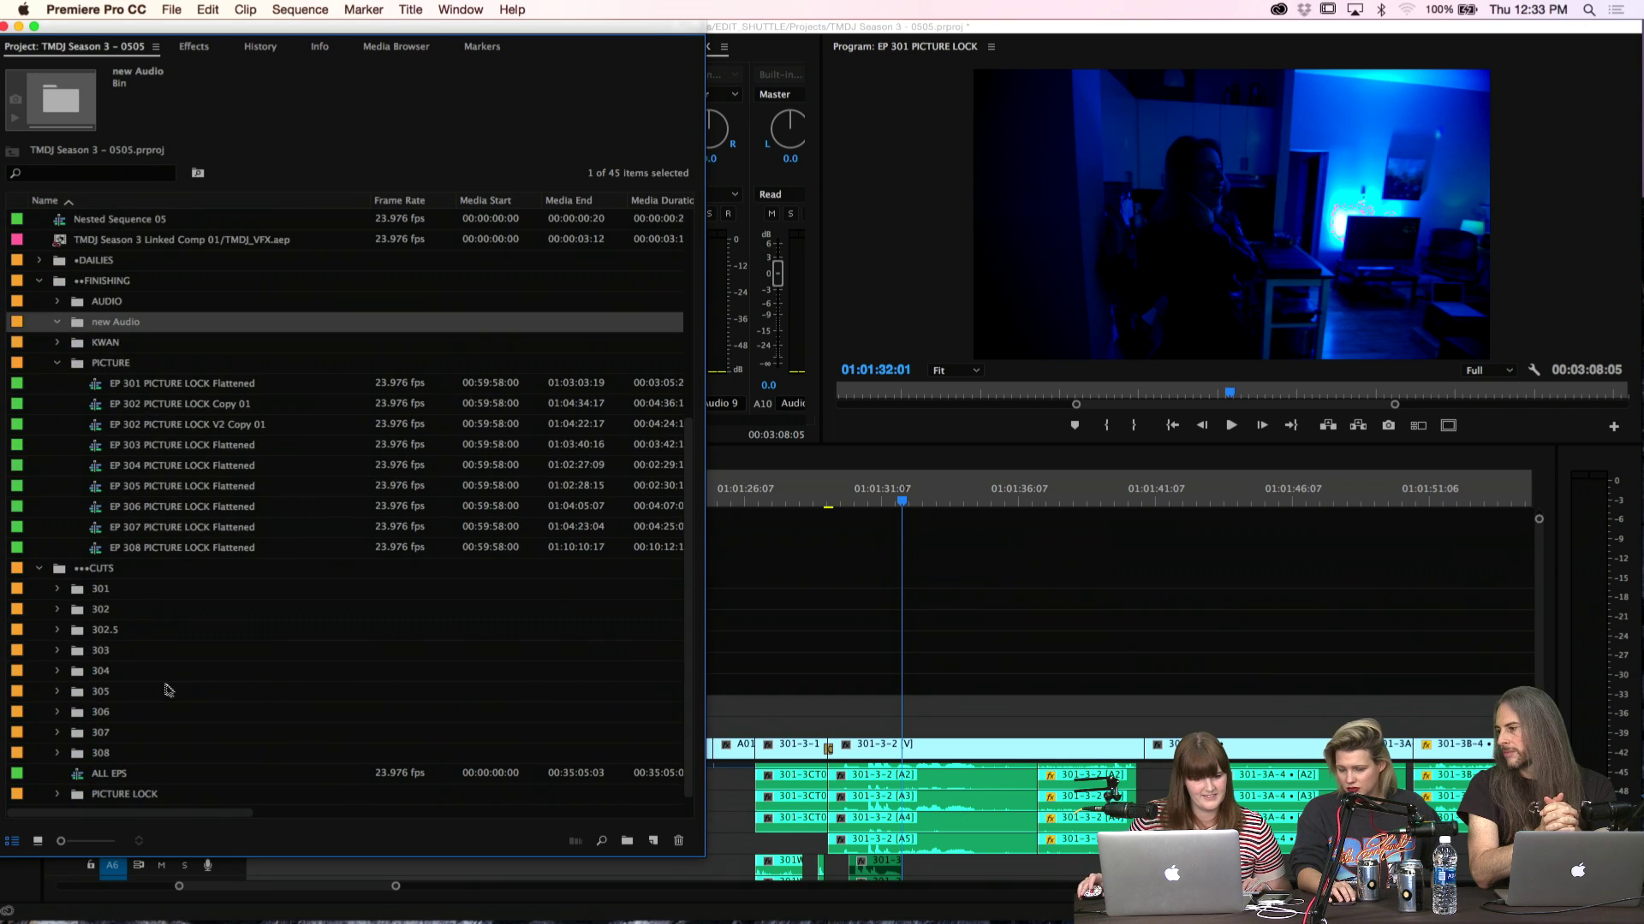
click(99, 532)
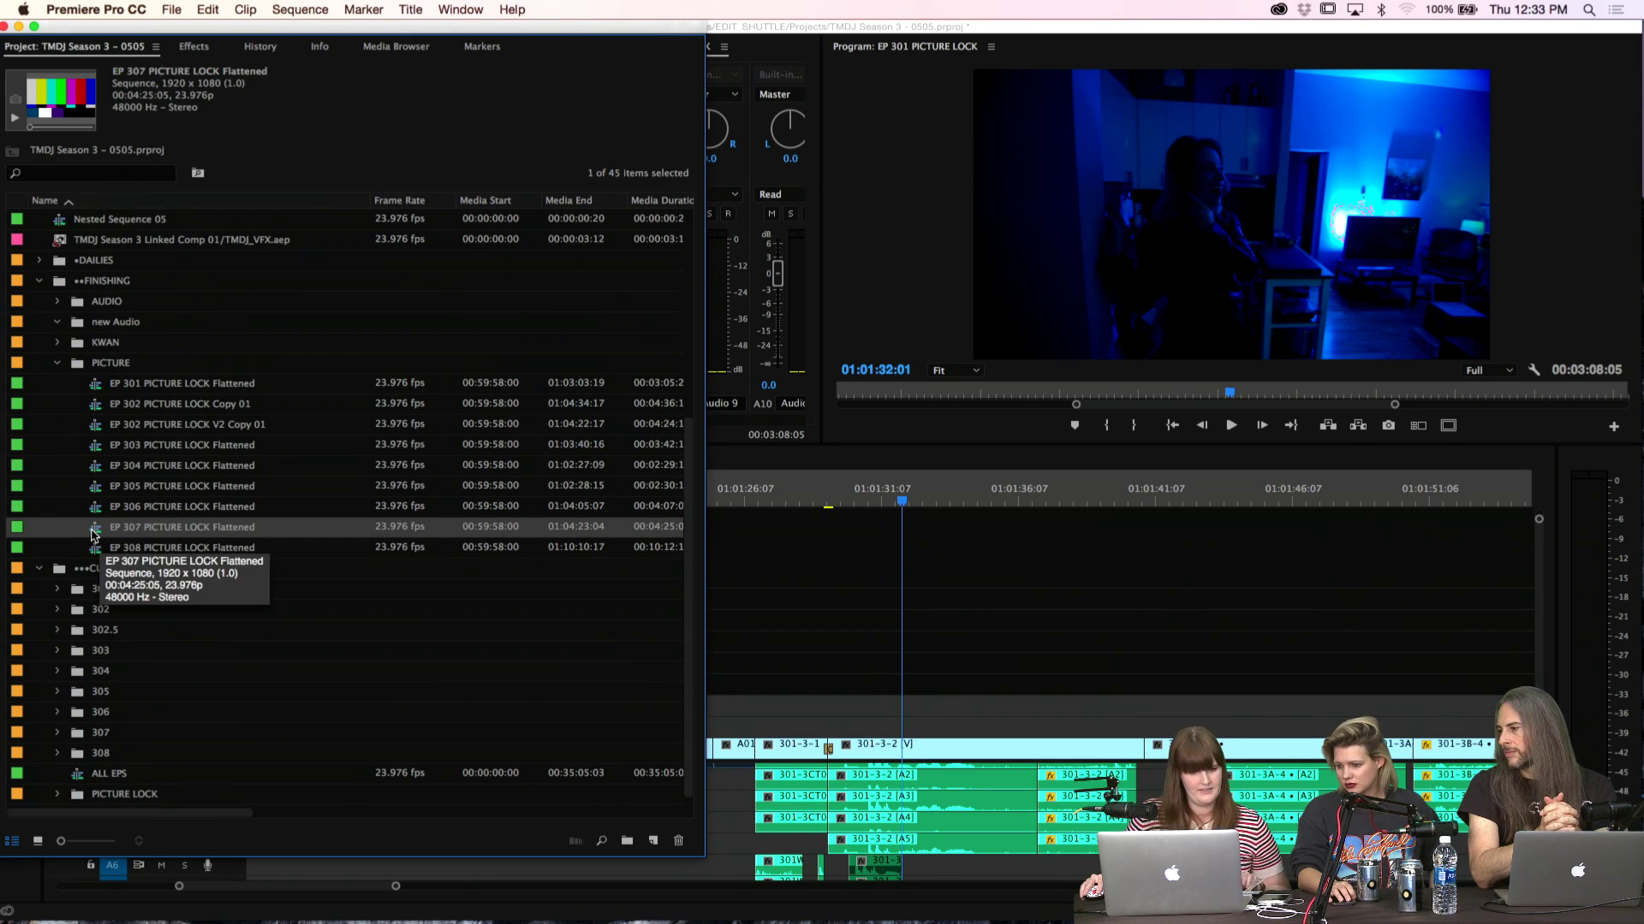
drag(106, 312, 105, 315)
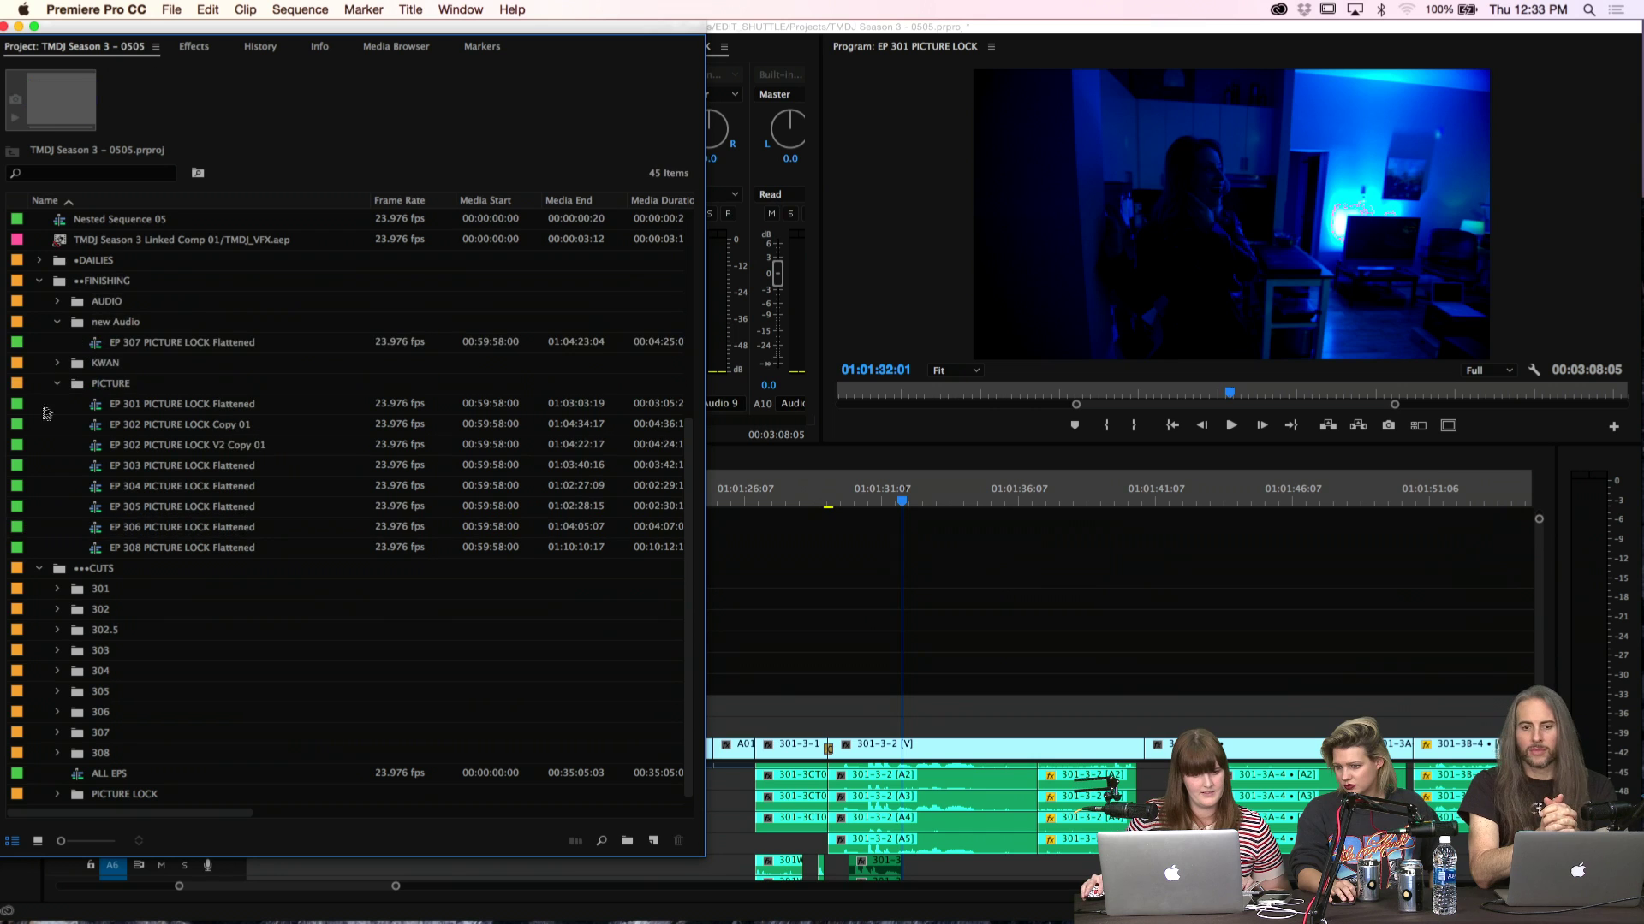
click(57, 384)
double_click(96, 509)
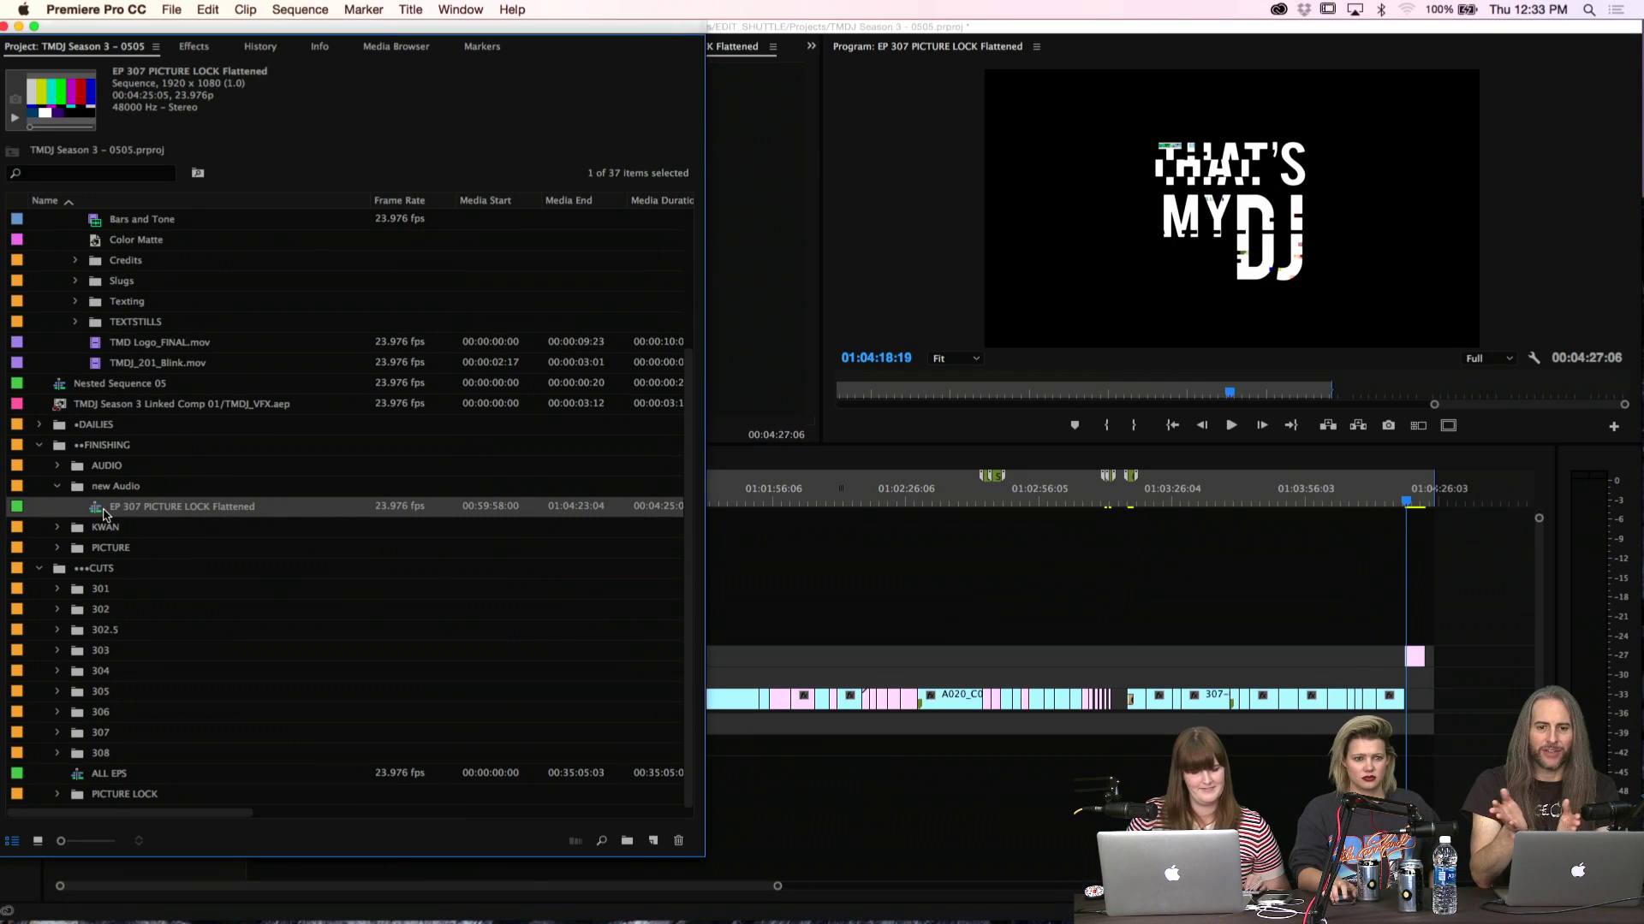
Replace the flattened sequence in new Audio with EP 307 PICTURE LOCK from the KWAN bin and open it
key(Delete)
click(57, 530)
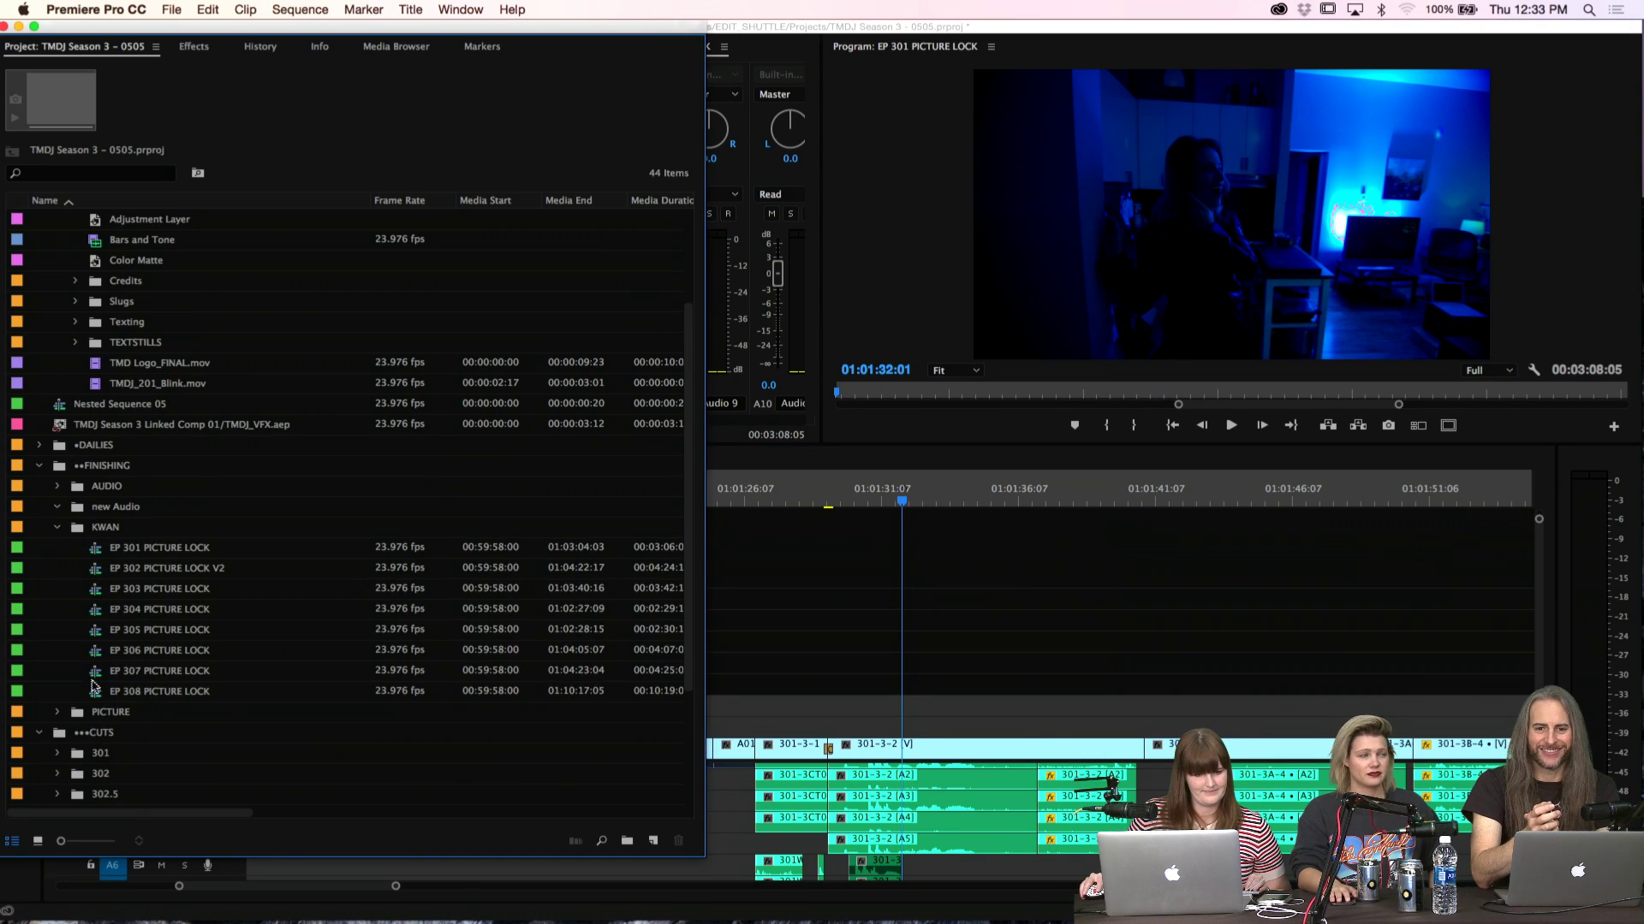
drag(96, 675, 124, 509)
click(57, 547)
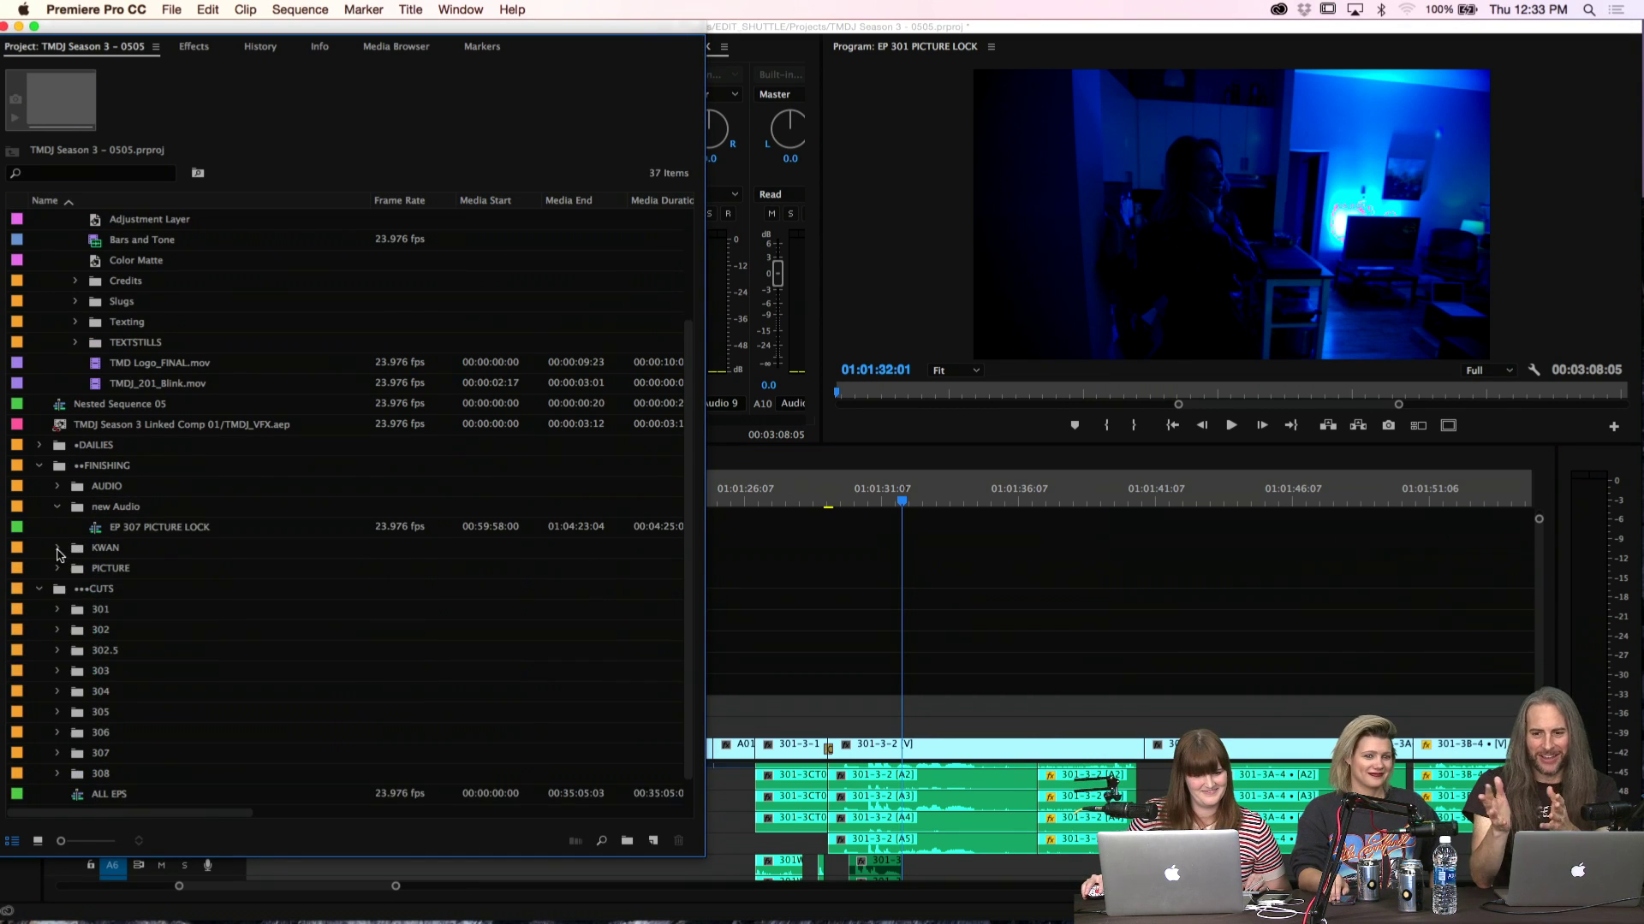
double_click(94, 528)
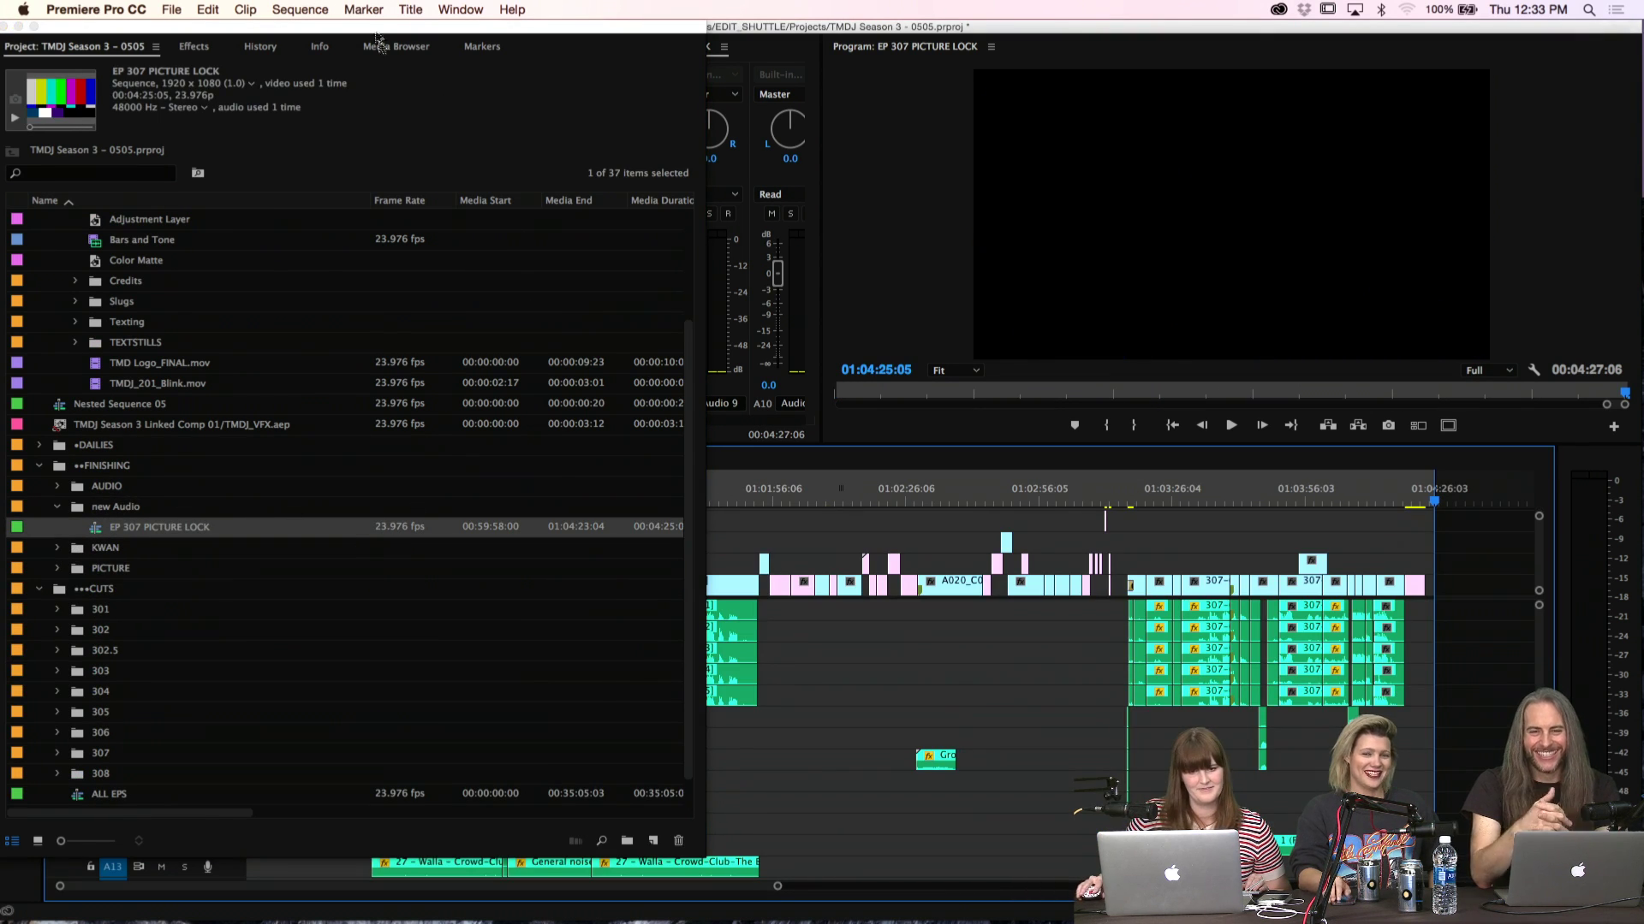
Rename the EP 307 PICTURE LOCK sequence in the new Audio bin to EP 307 AUDIO
click(153, 527)
drag(148, 528, 214, 528)
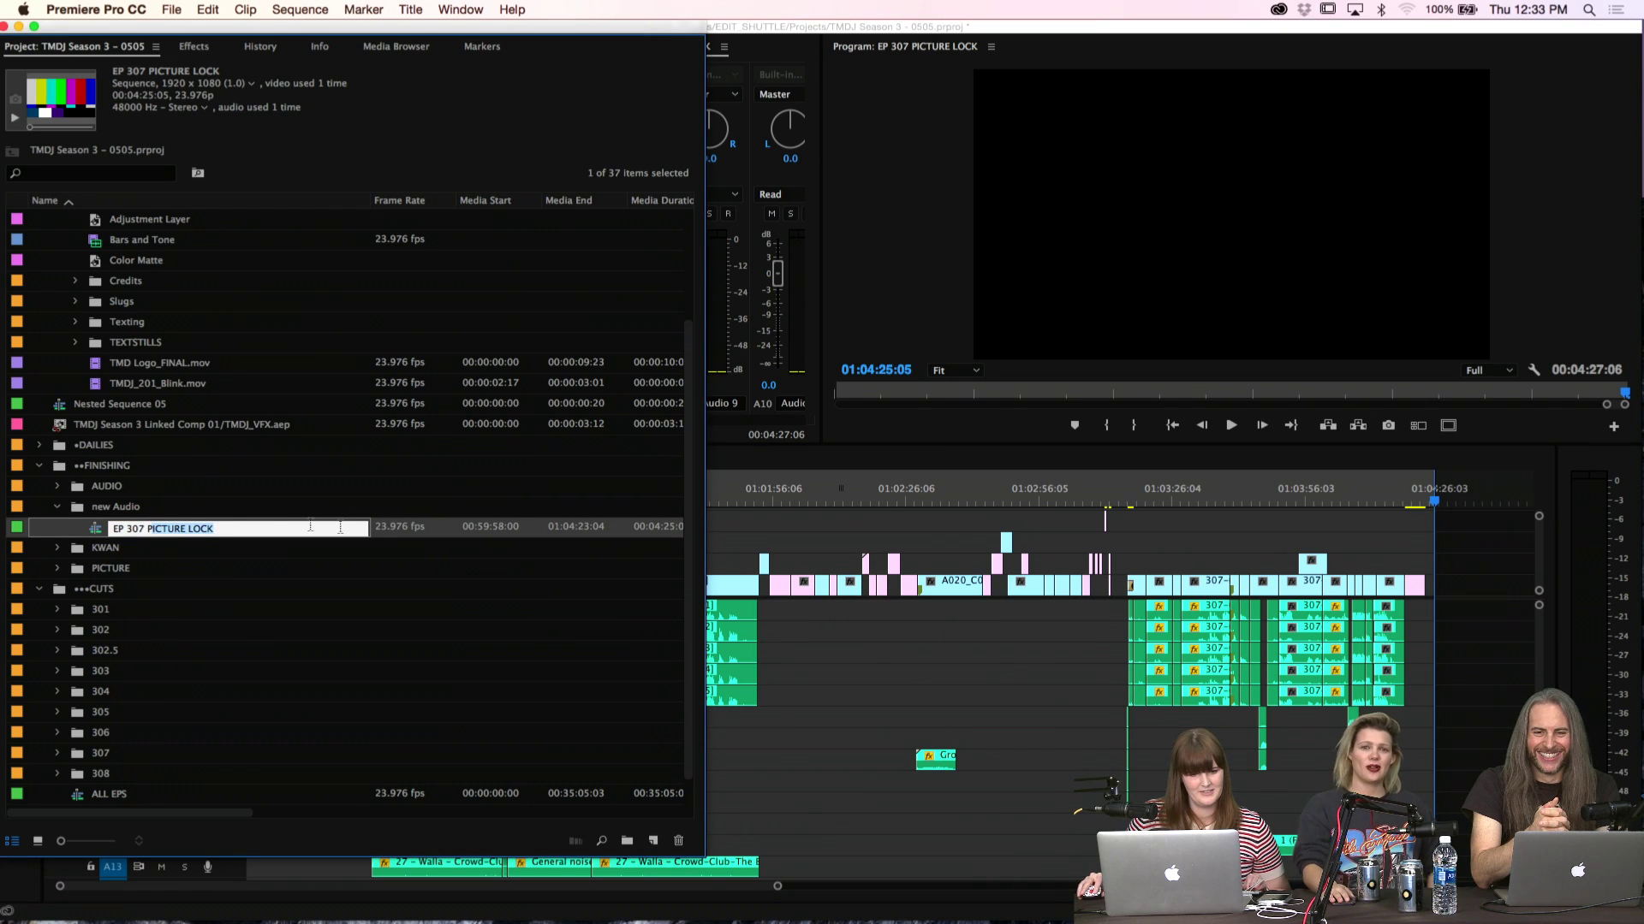
text(ADUIO)
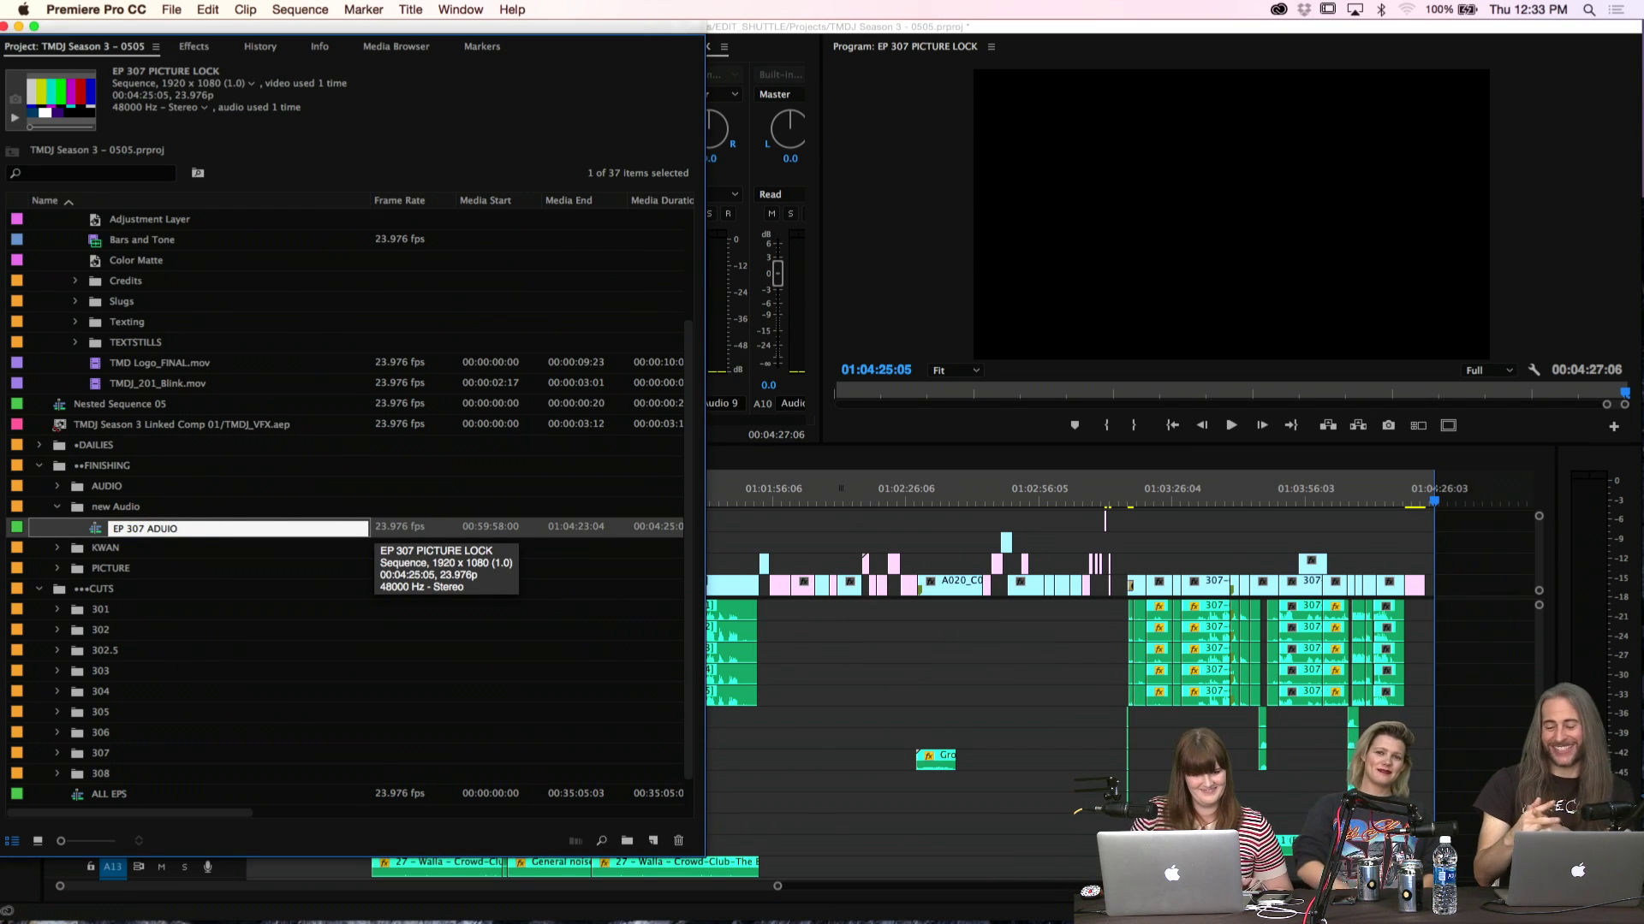
key(BackSpace)
key(BackSpace)
key(BackSpace)
key(BackSpace)
key(Return)
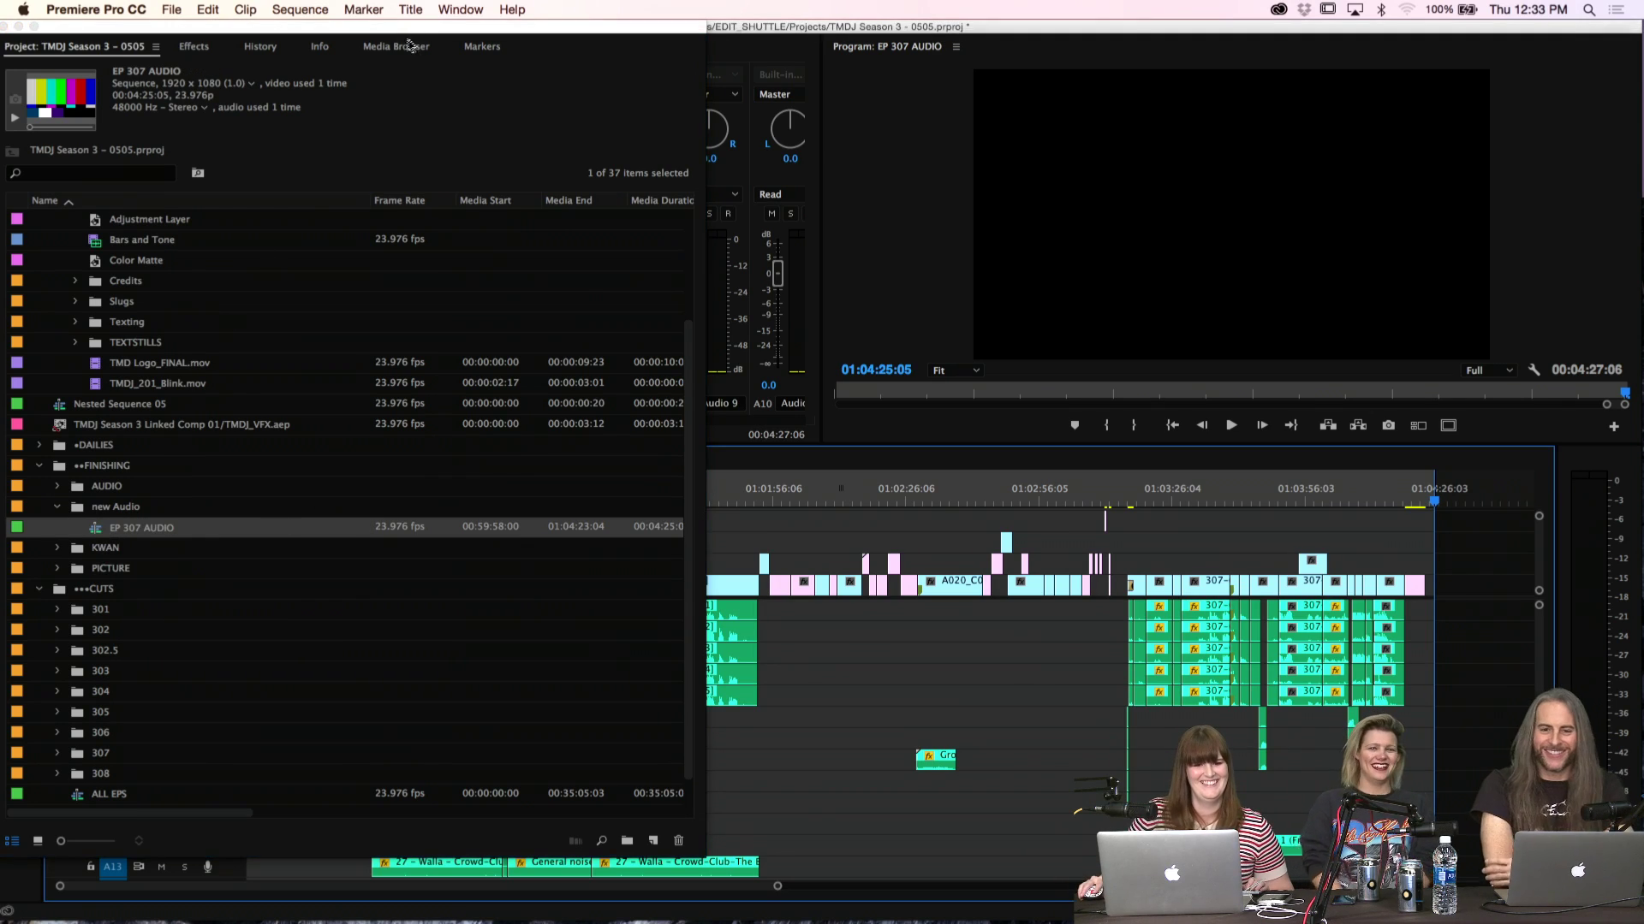
Clear the project window off the timeline and close every other open sequence except EP 307 AUDIO
key(grave)
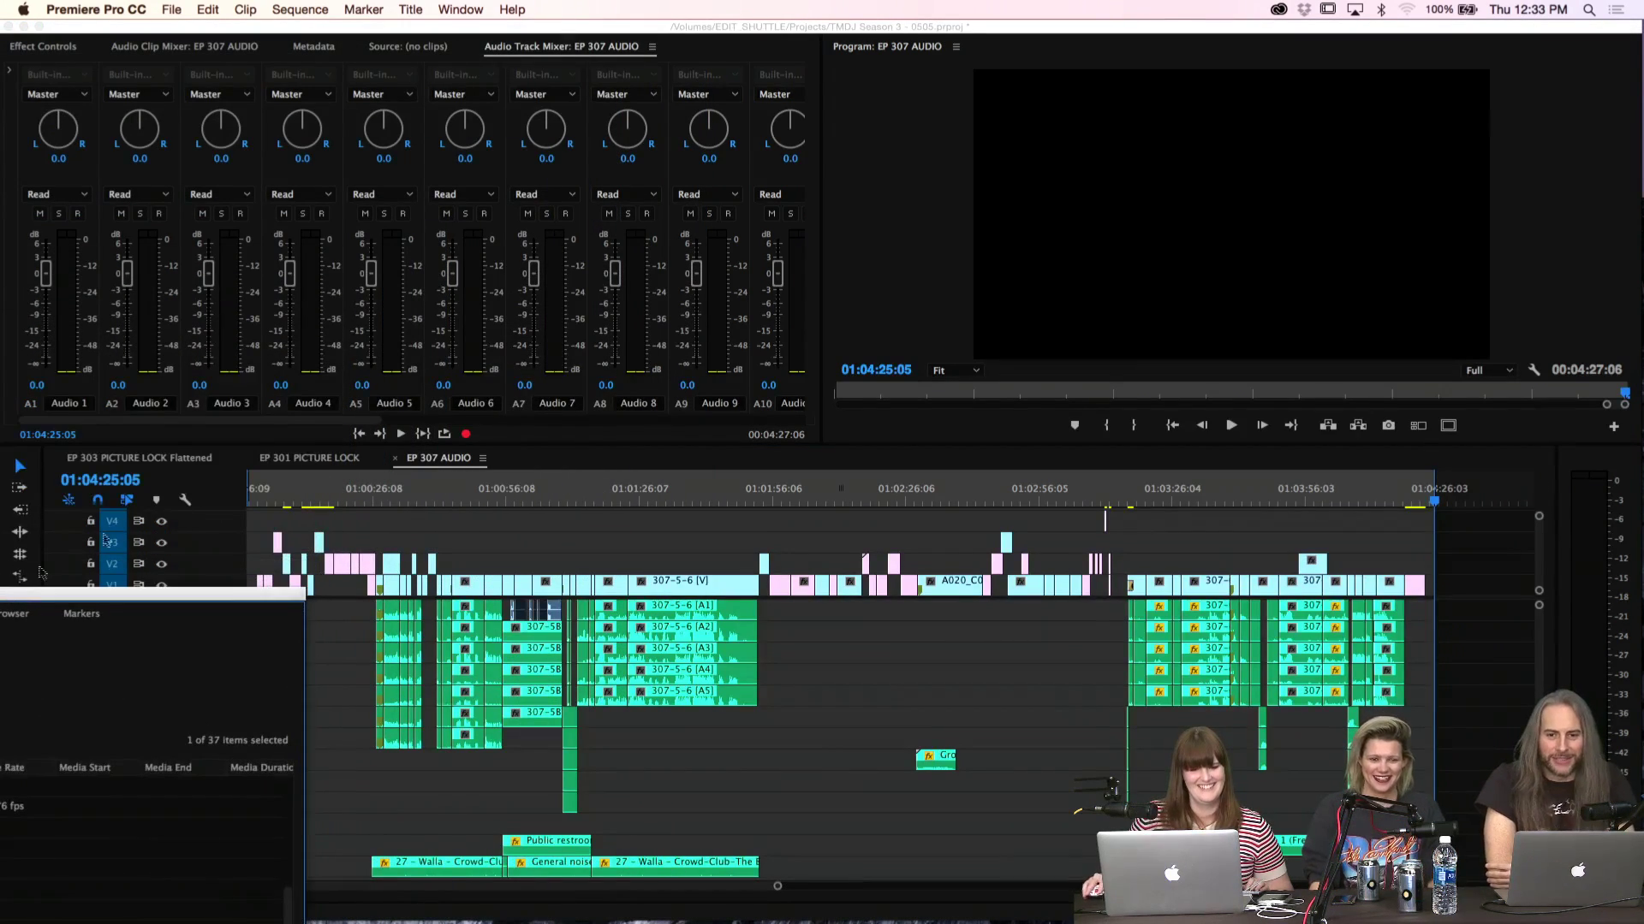
right_click(438, 459)
click(534, 521)
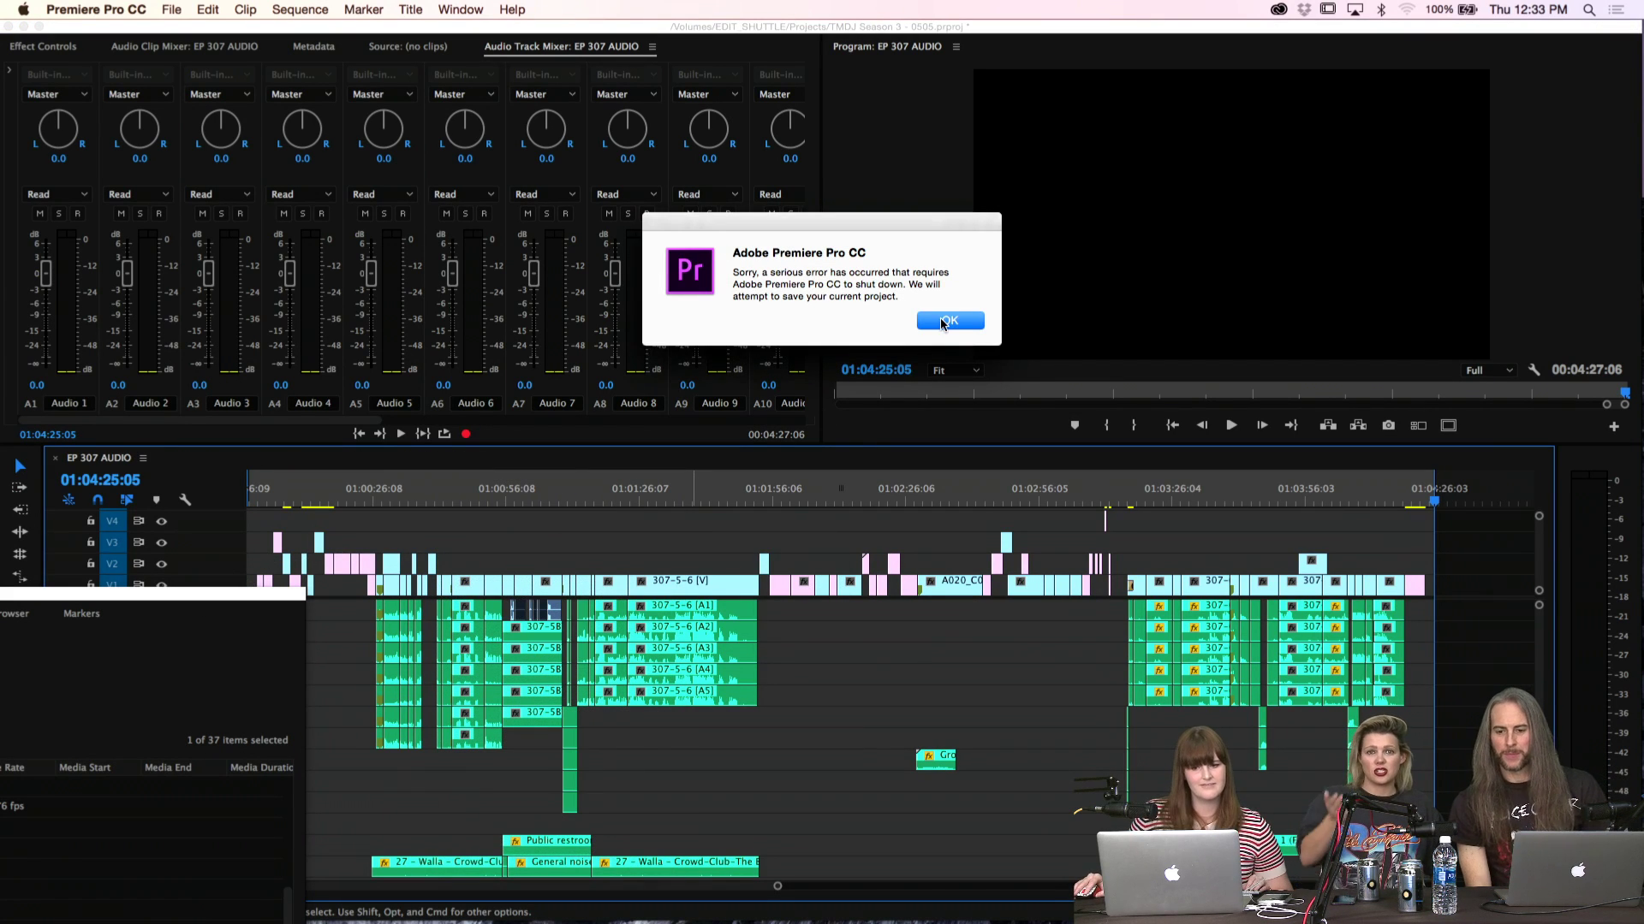
Dismiss the serious error message and the problem report without reopening the application from it
click(944, 321)
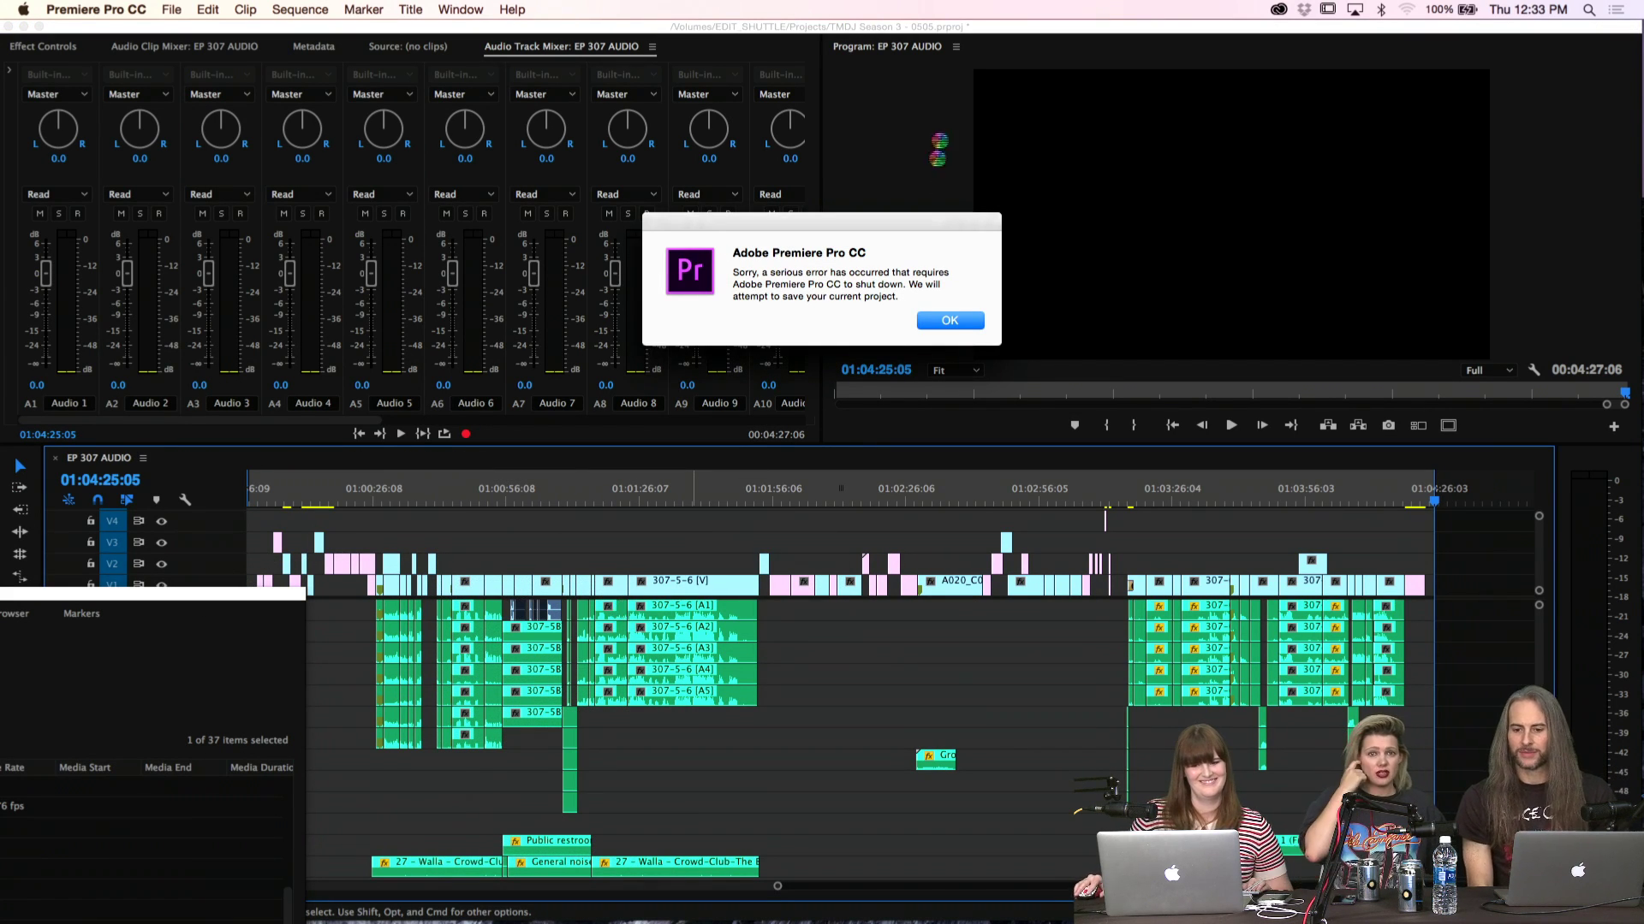
click(948, 321)
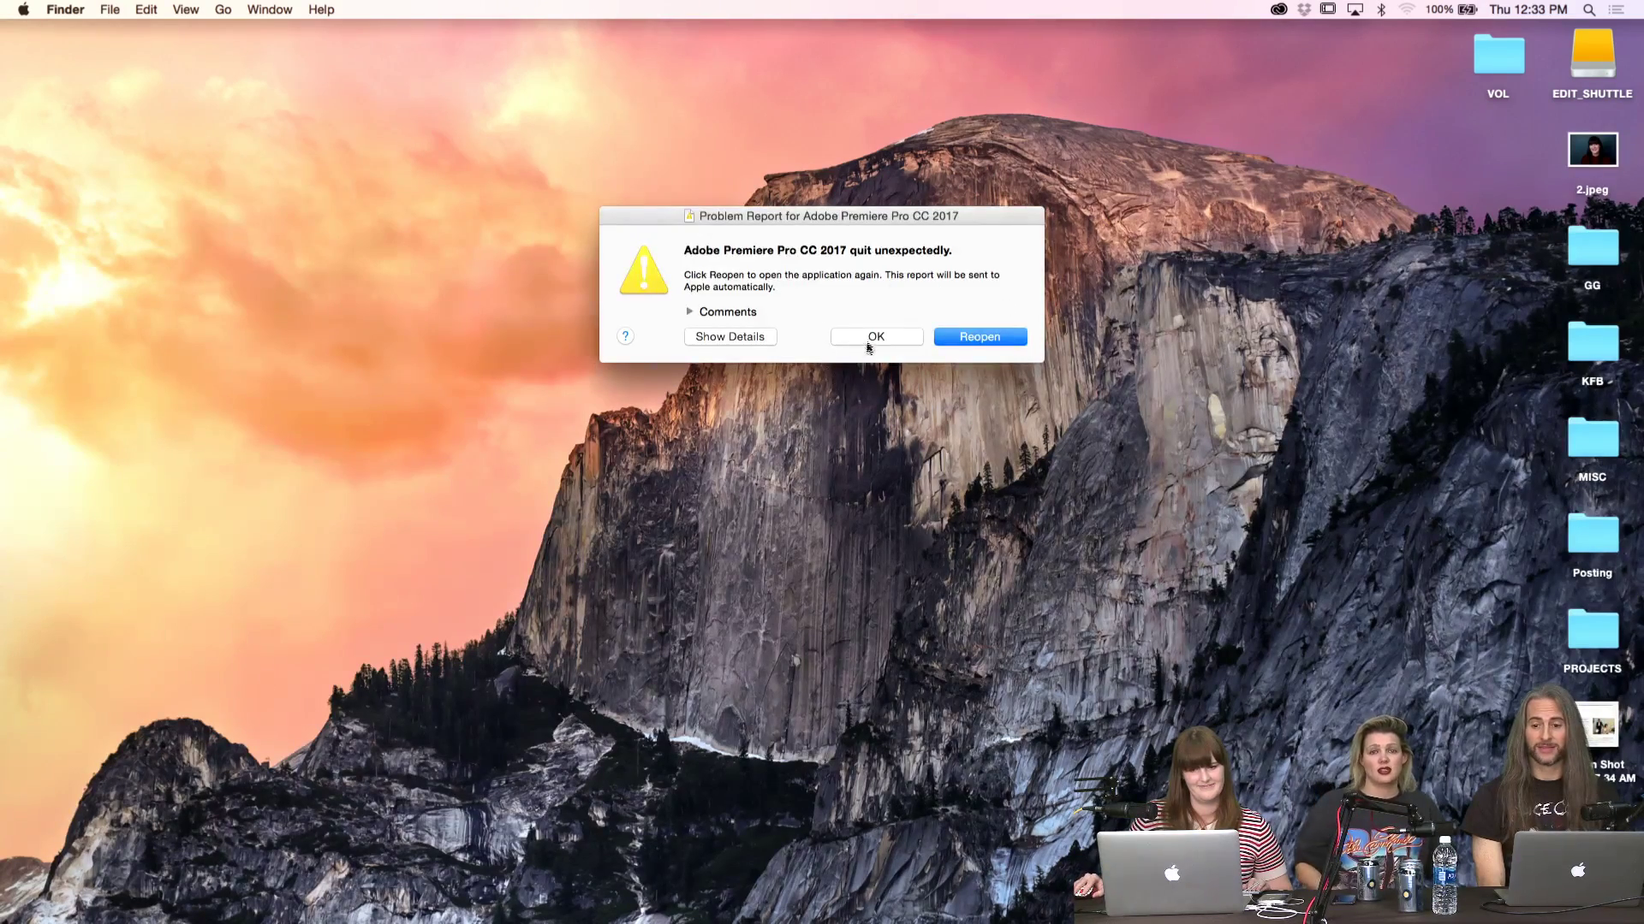
click(869, 341)
Relaunch Premiere Pro and open the recent project TMDJ Season 3 - 0505all, accepting the obsolete audio filter notice
mouse_move(731, 916)
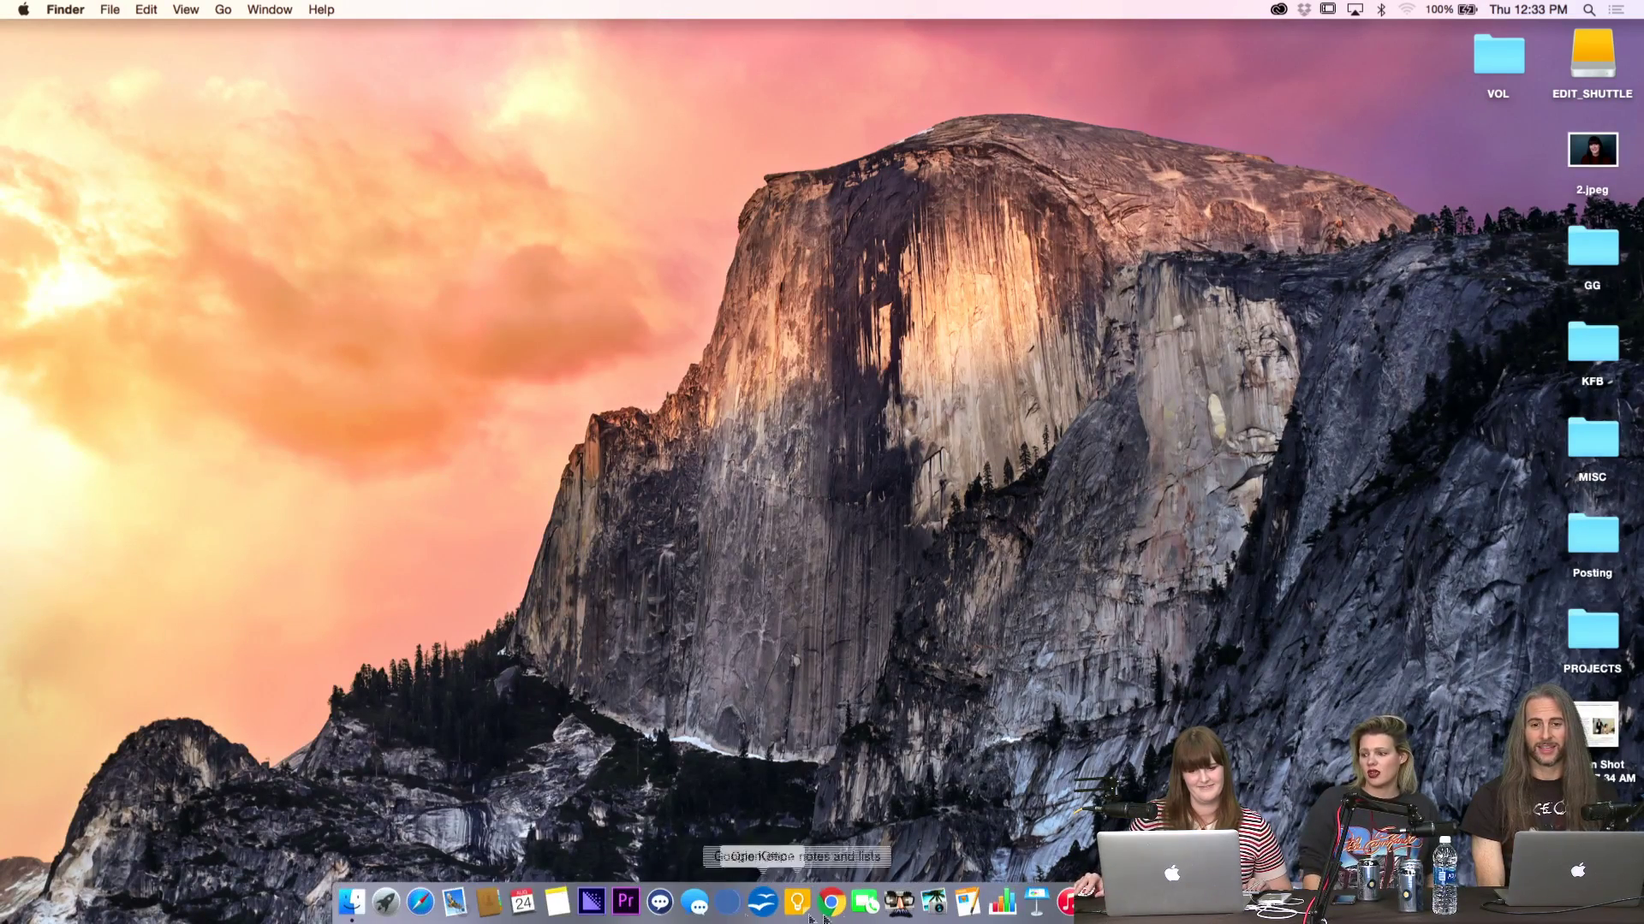
click(619, 906)
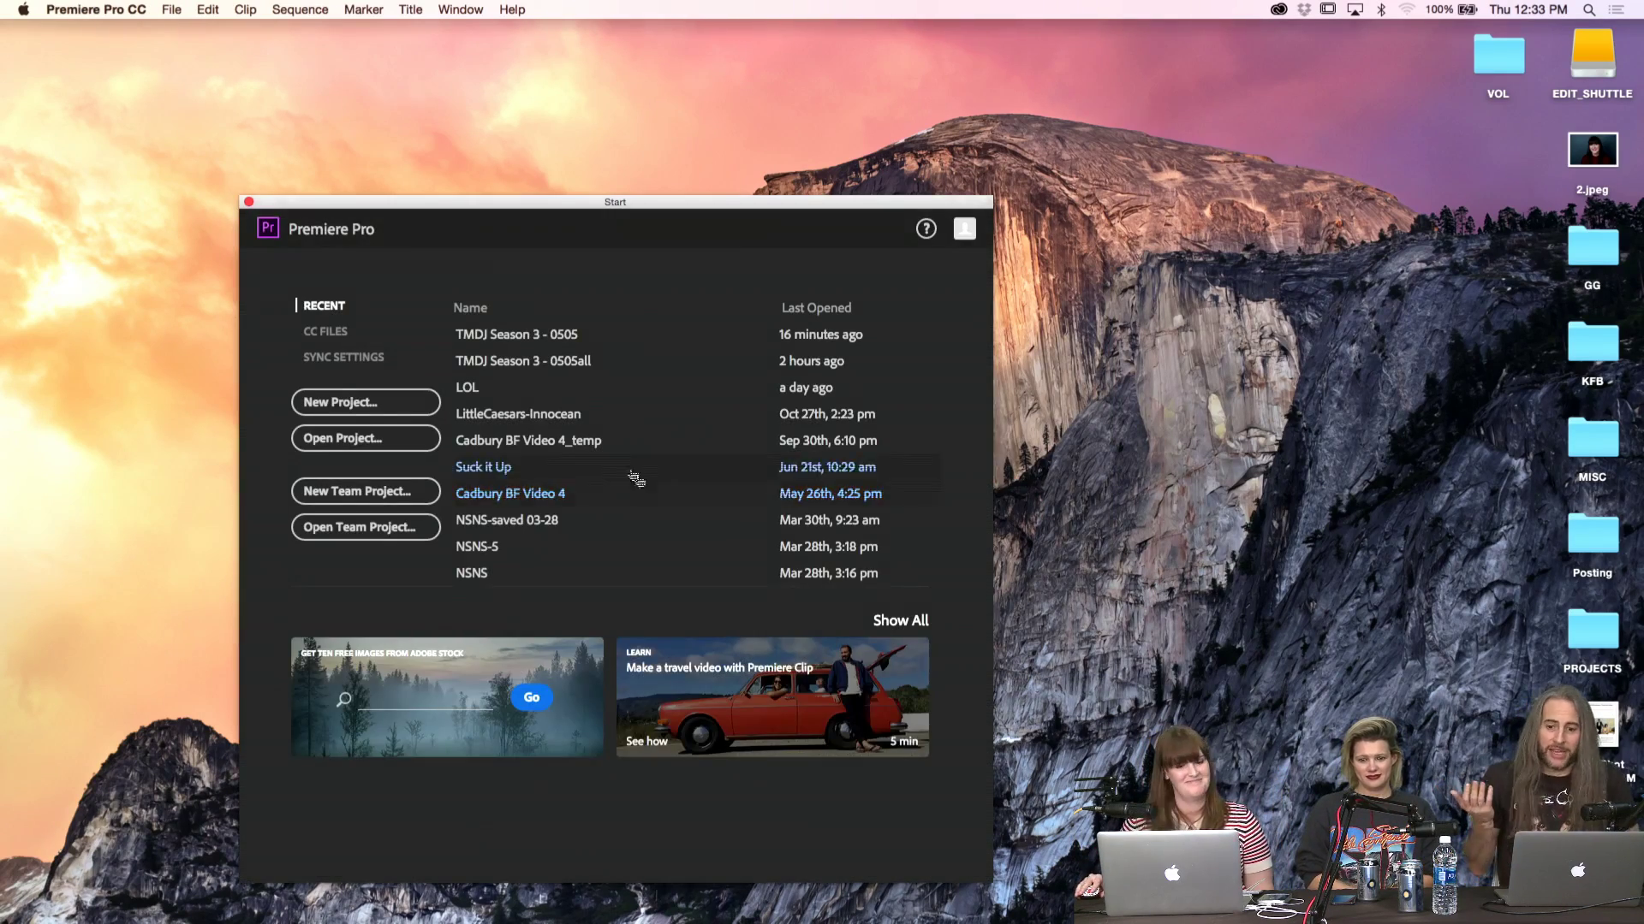
click(469, 363)
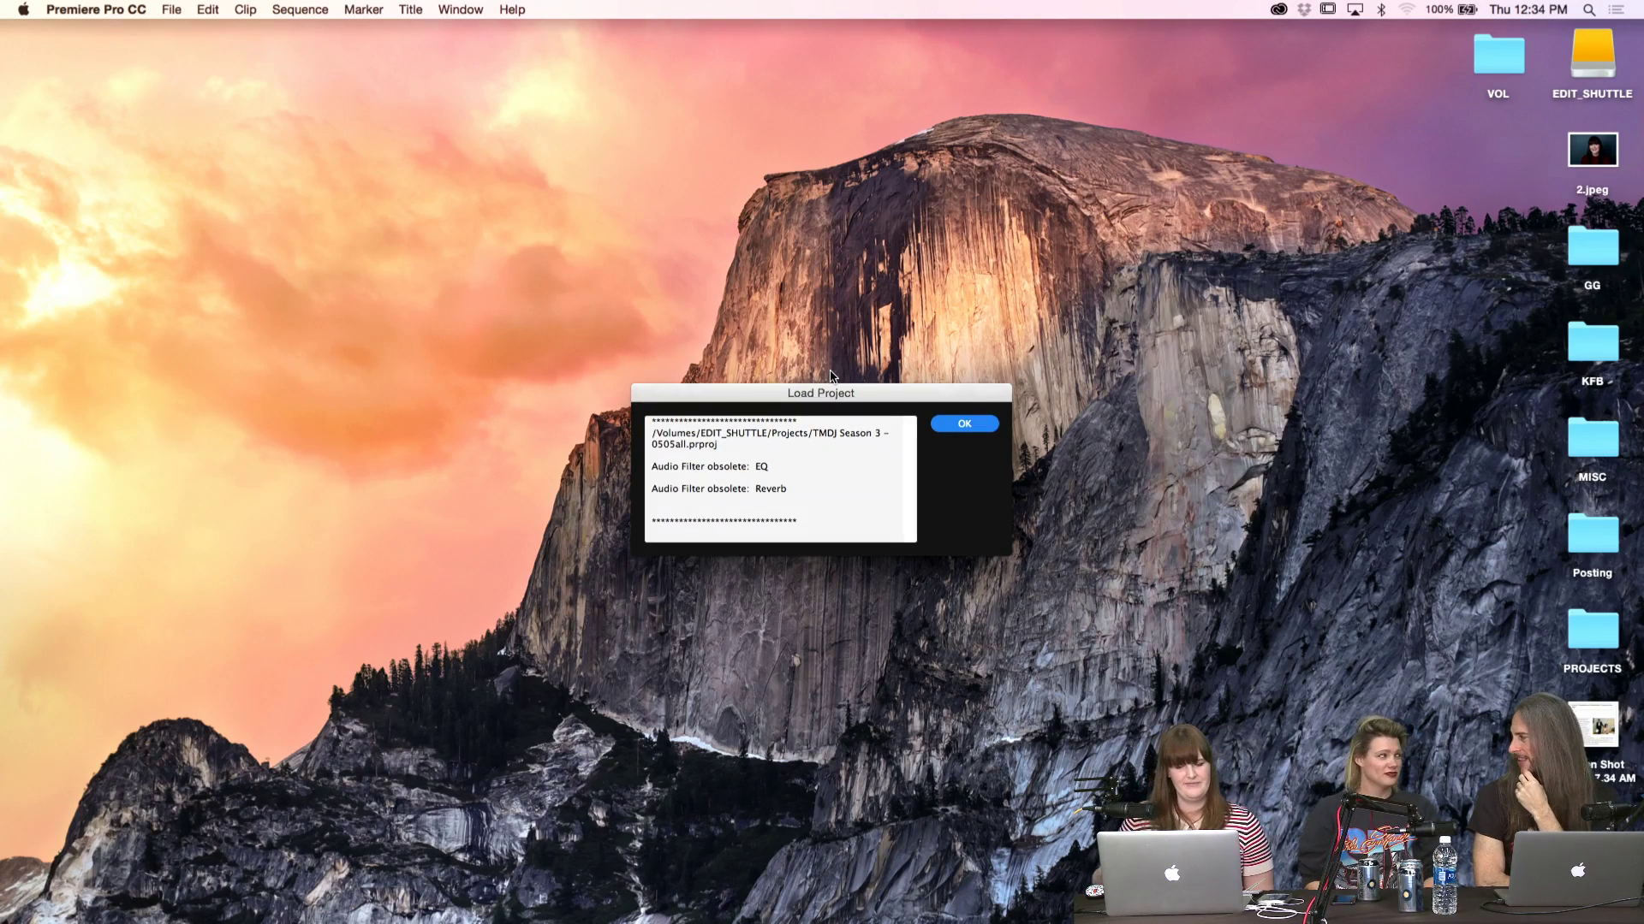
click(958, 428)
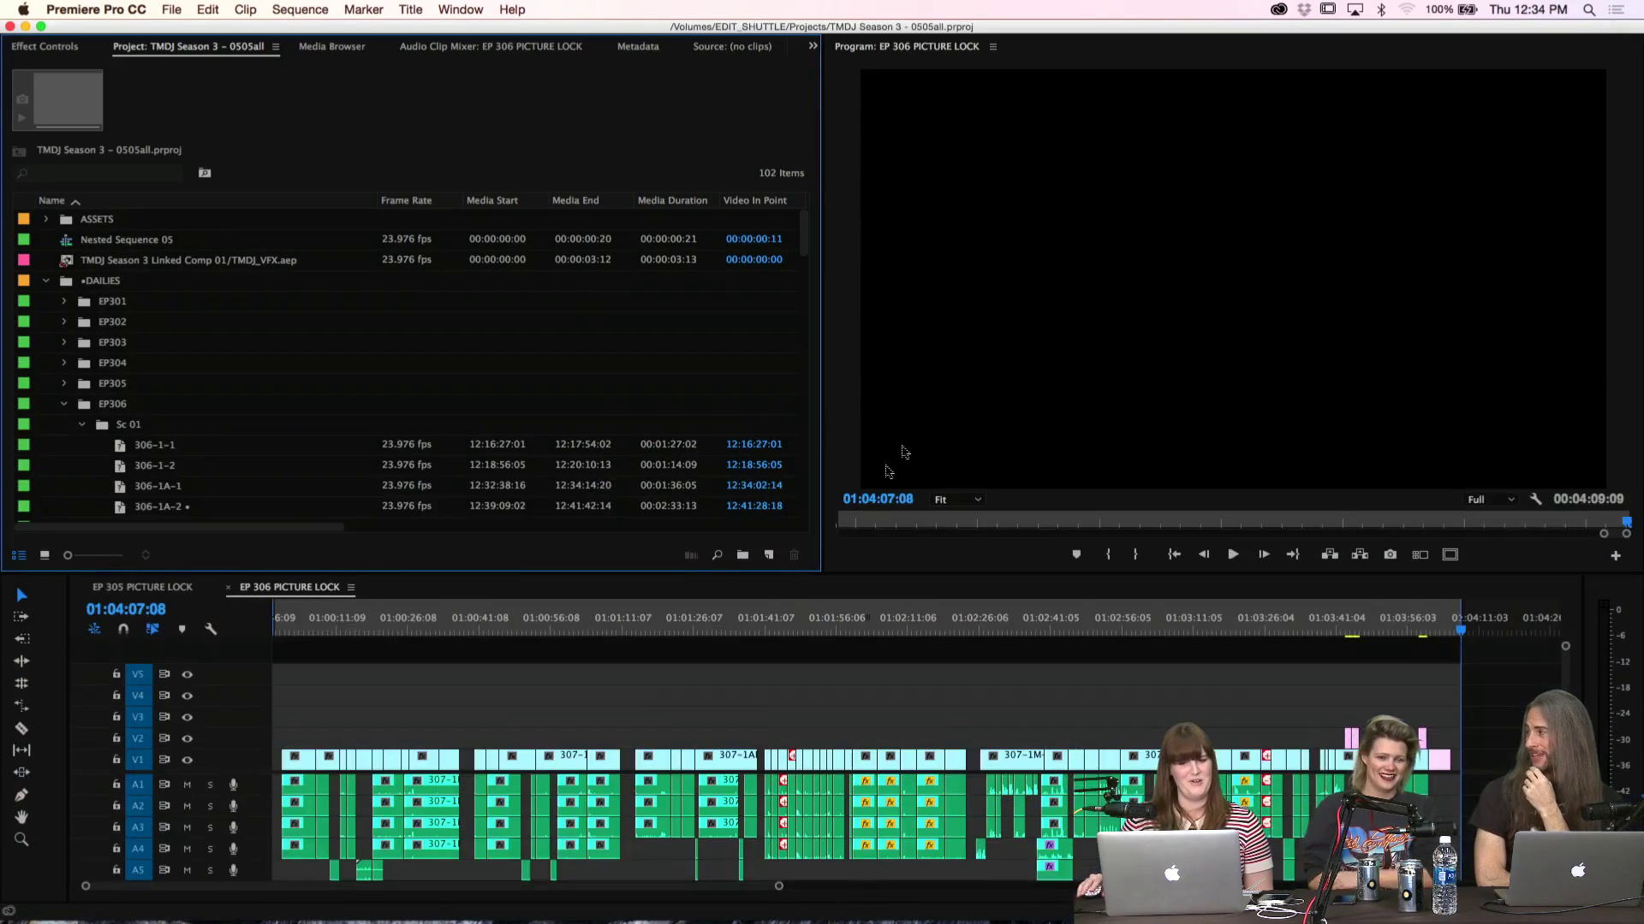
Collapse the EP306 and EP307 dailies bins and expand the PICTURE bin inside FINISHING
scroll(185, 439, down, 3)
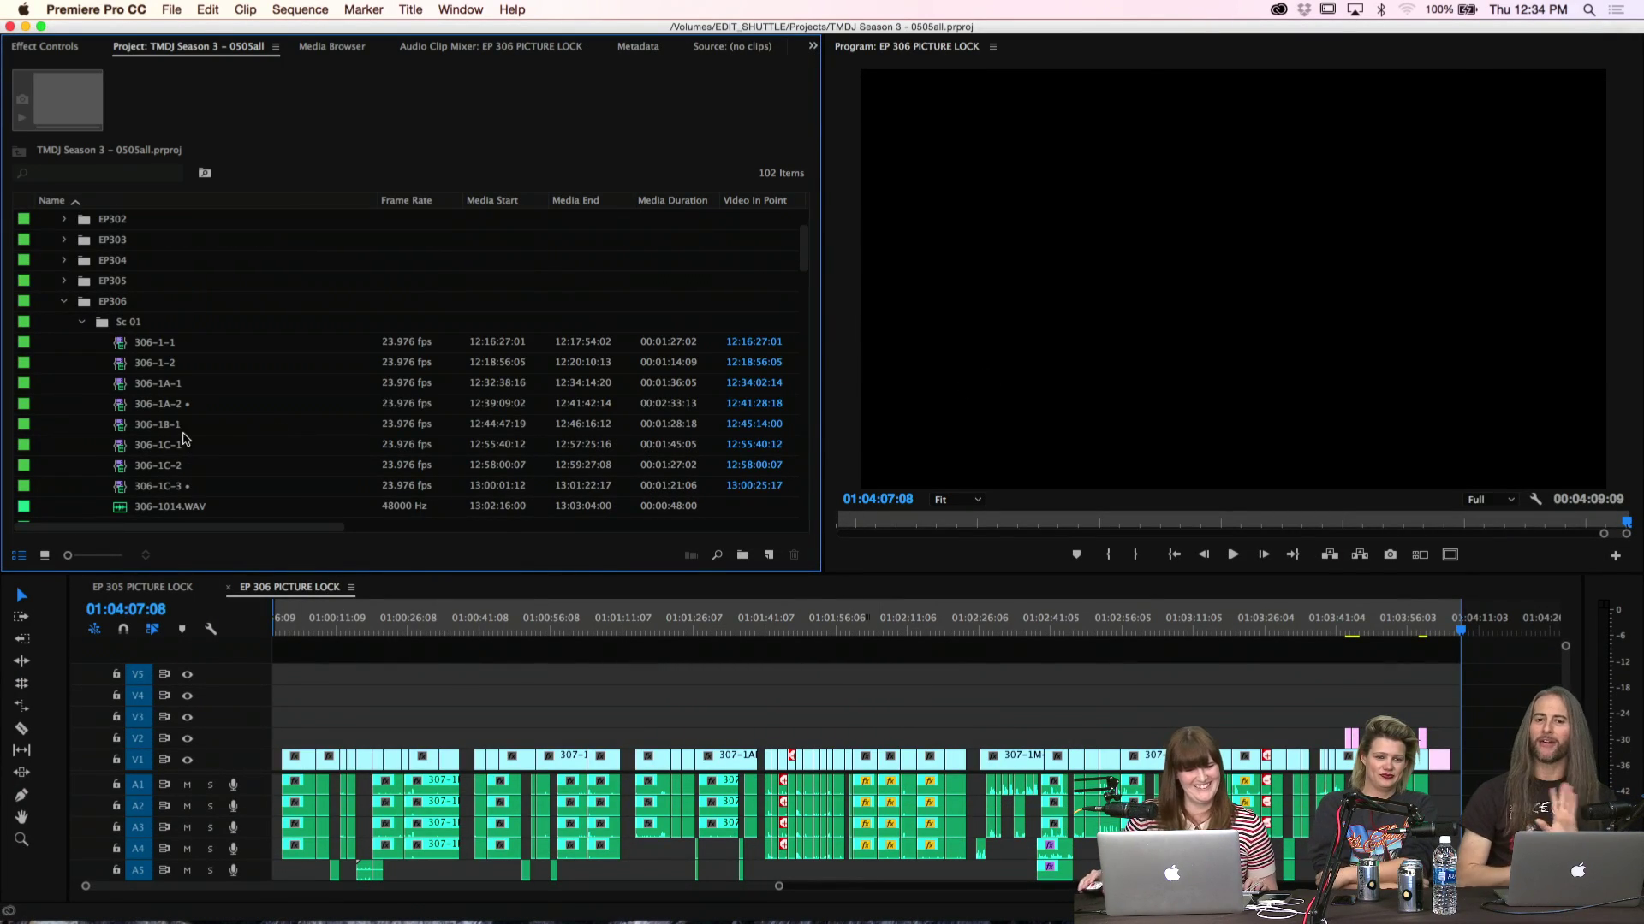
click(64, 301)
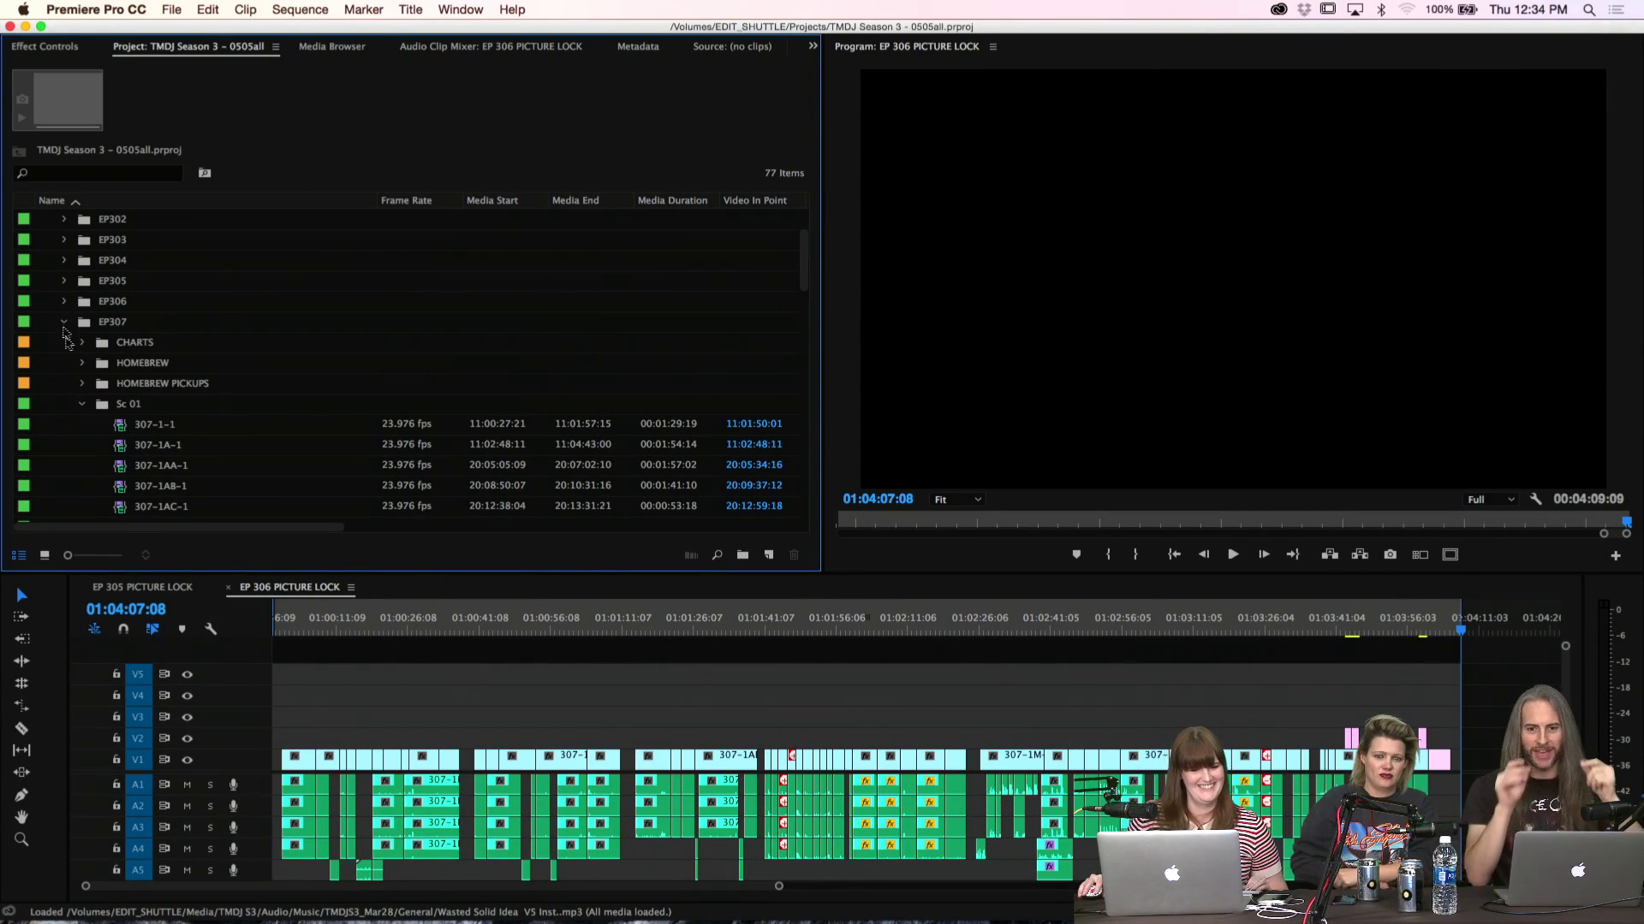
click(81, 403)
click(62, 322)
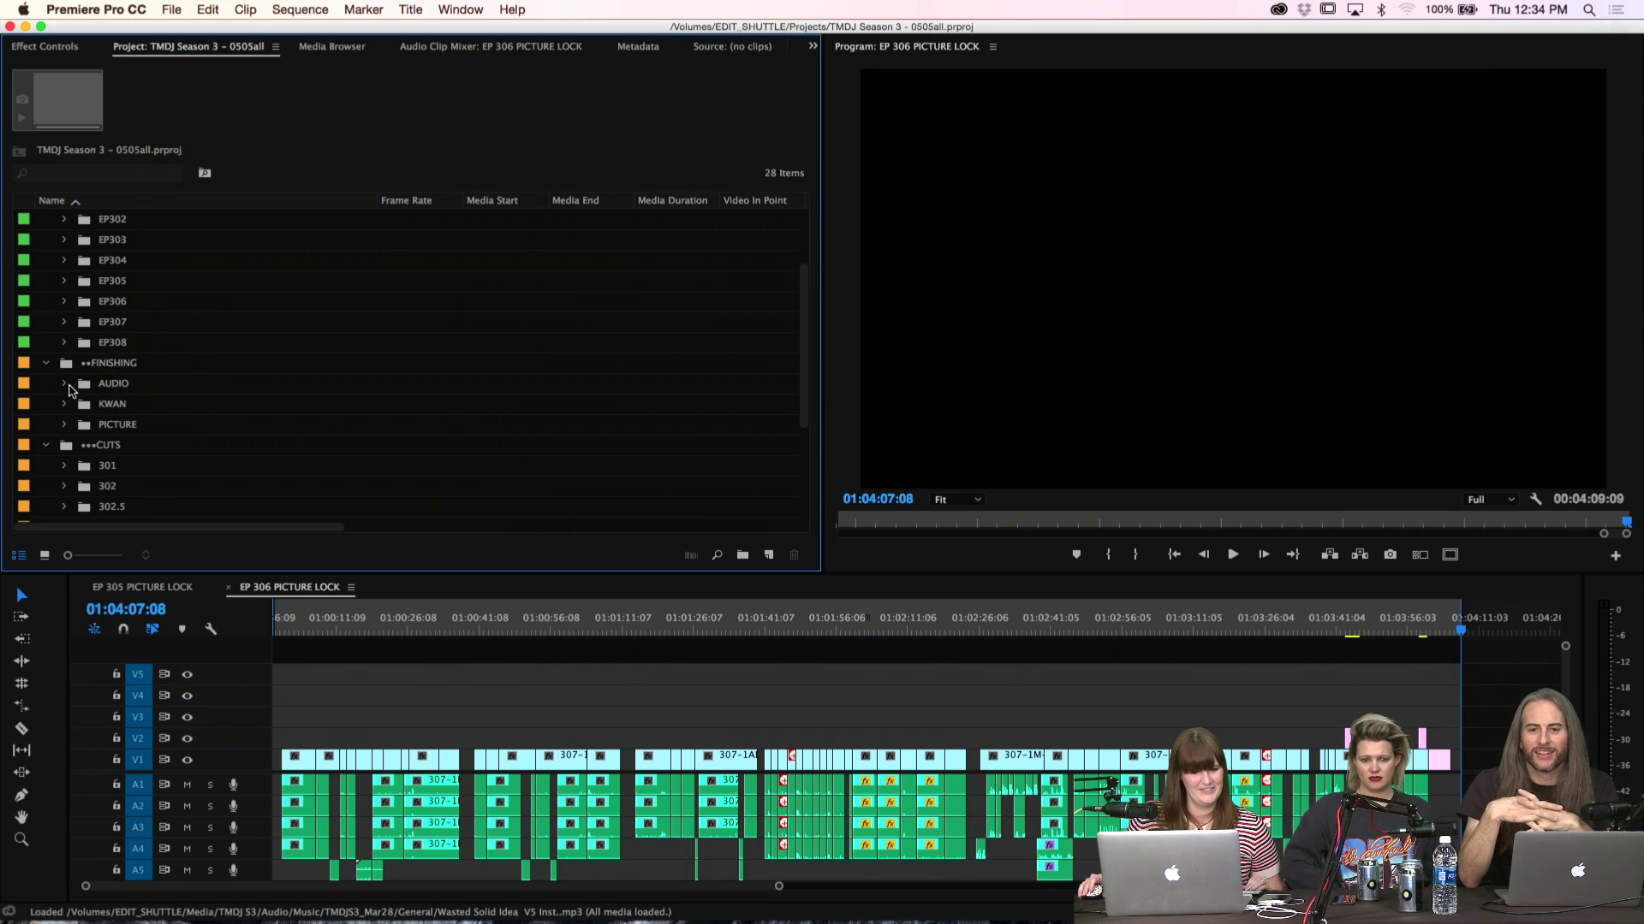
scroll(62, 343, down, 3)
click(65, 302)
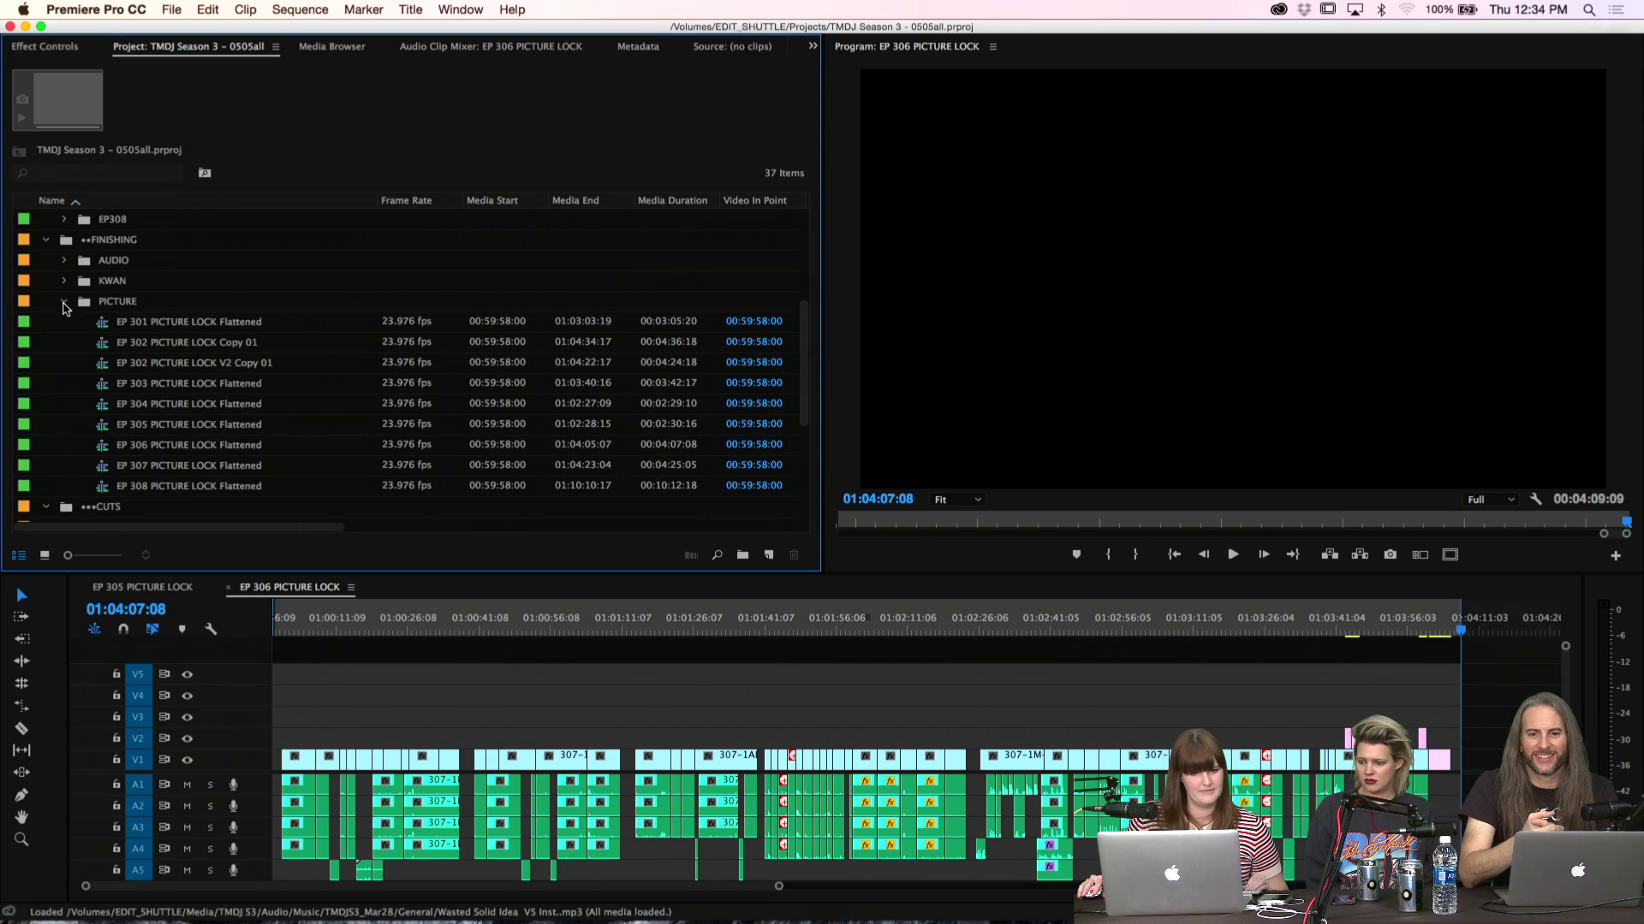
Collapse the PICTURE and AUDIO bins and create a bin named "new AUDIO" inside the FINISHING bin
click(63, 303)
click(65, 260)
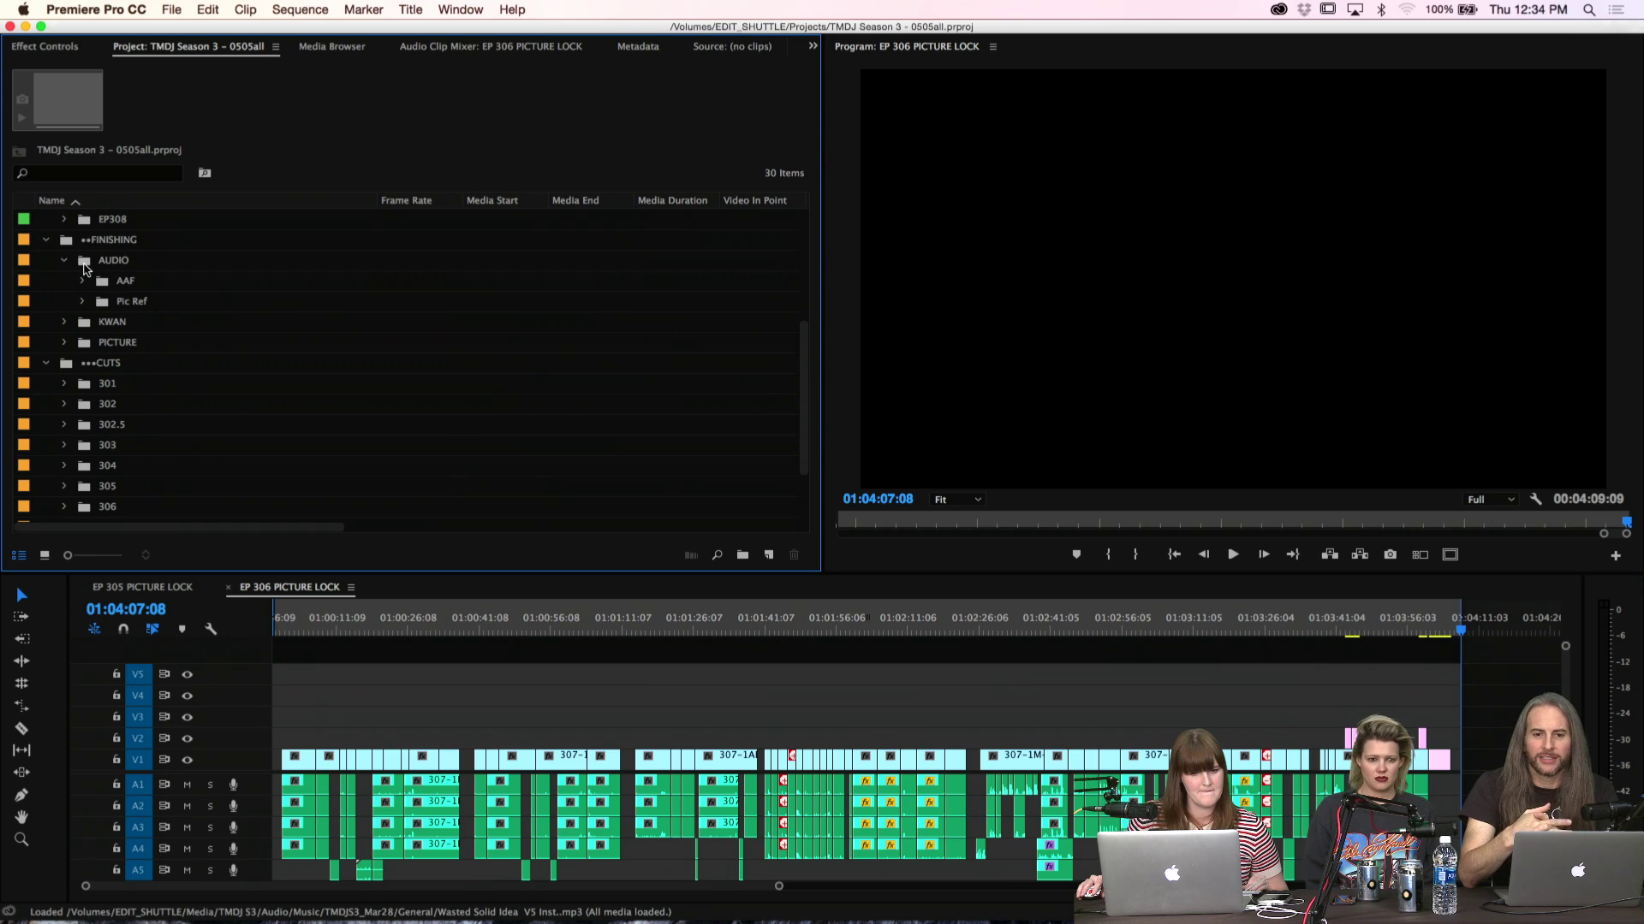
click(64, 260)
click(65, 240)
key(super+b)
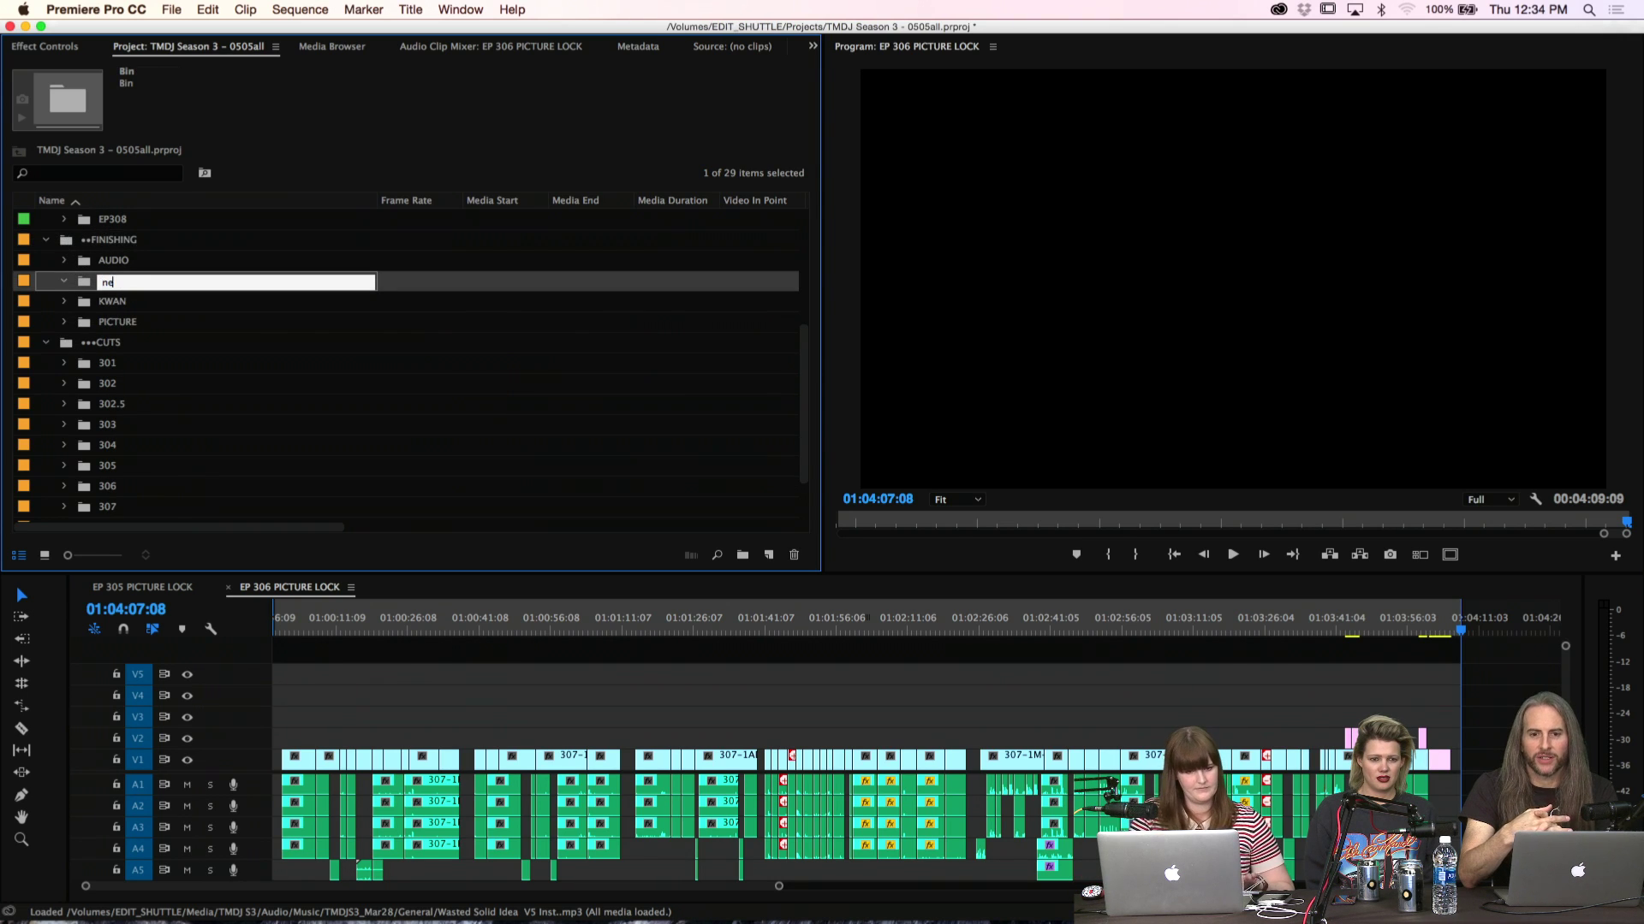
text(new AUDIO)
key(Return)
Duplicate the EP 307 PICTURE LOCK sequence from the PICTURE LOCK bin and move the copy into the new AUDIO bin
scroll(83, 476, down, 3)
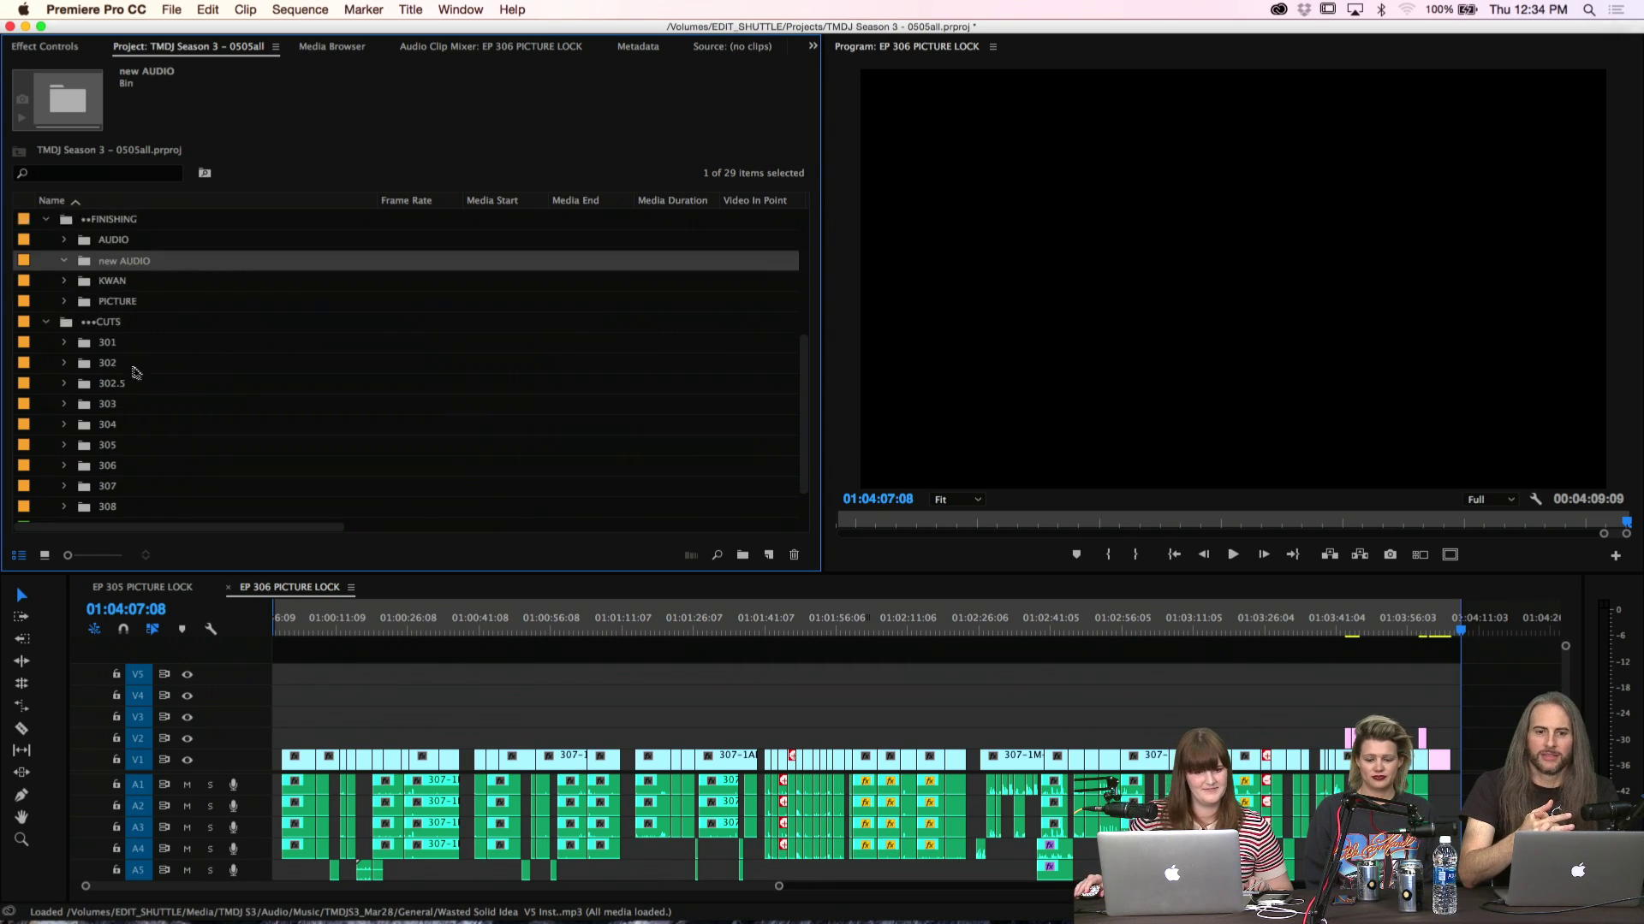
click(65, 509)
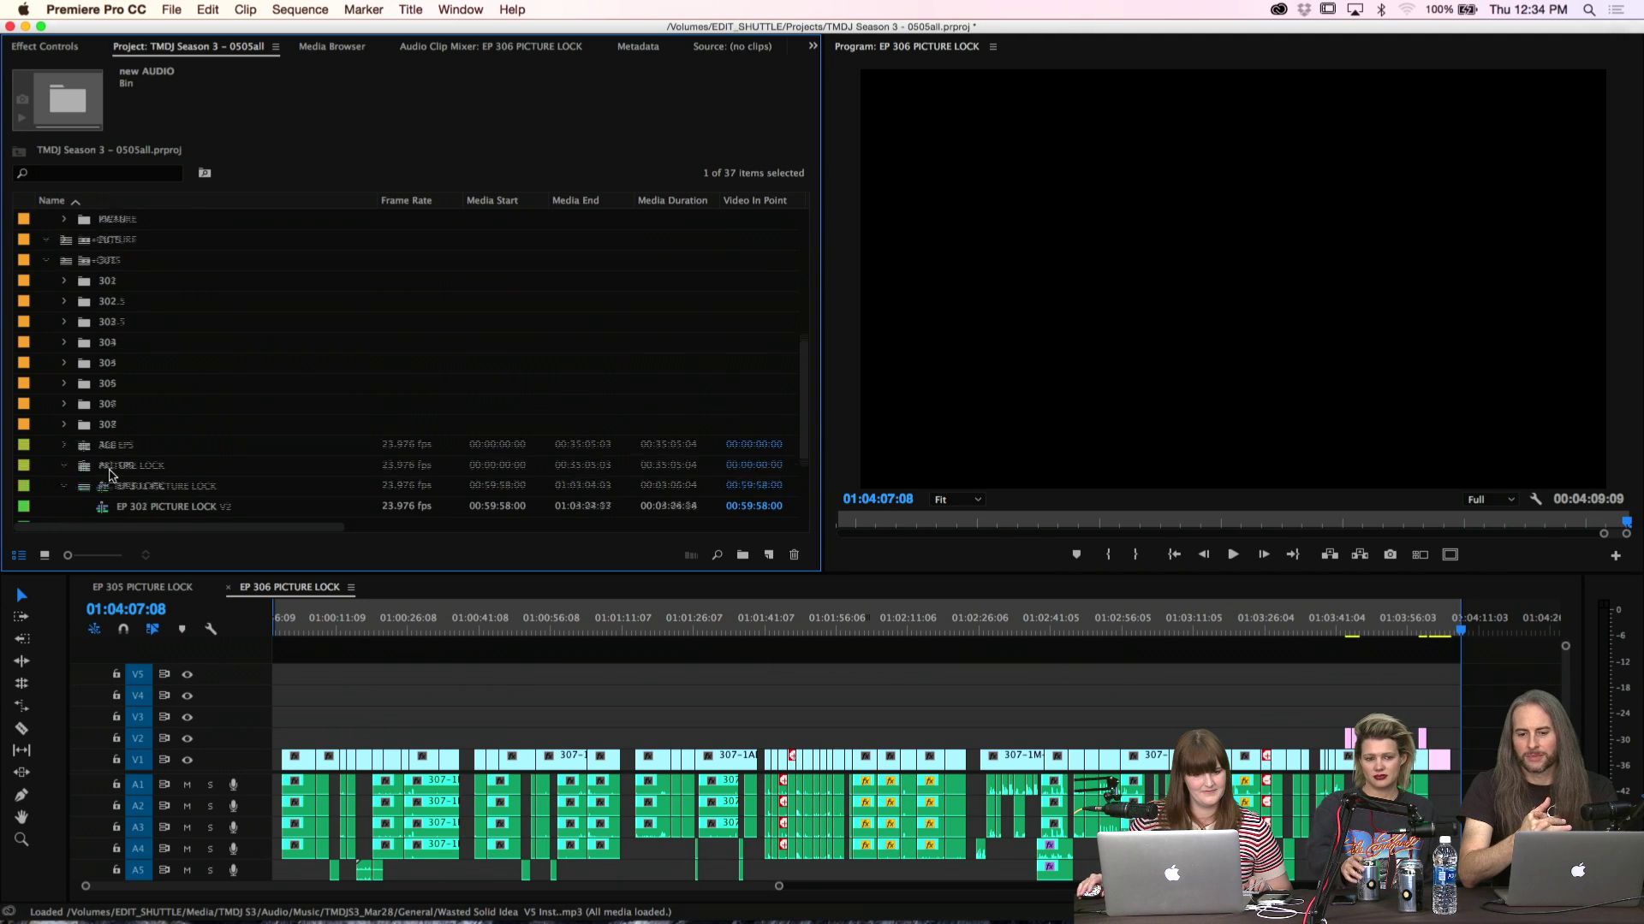
click(104, 486)
key(super+shift+slash)
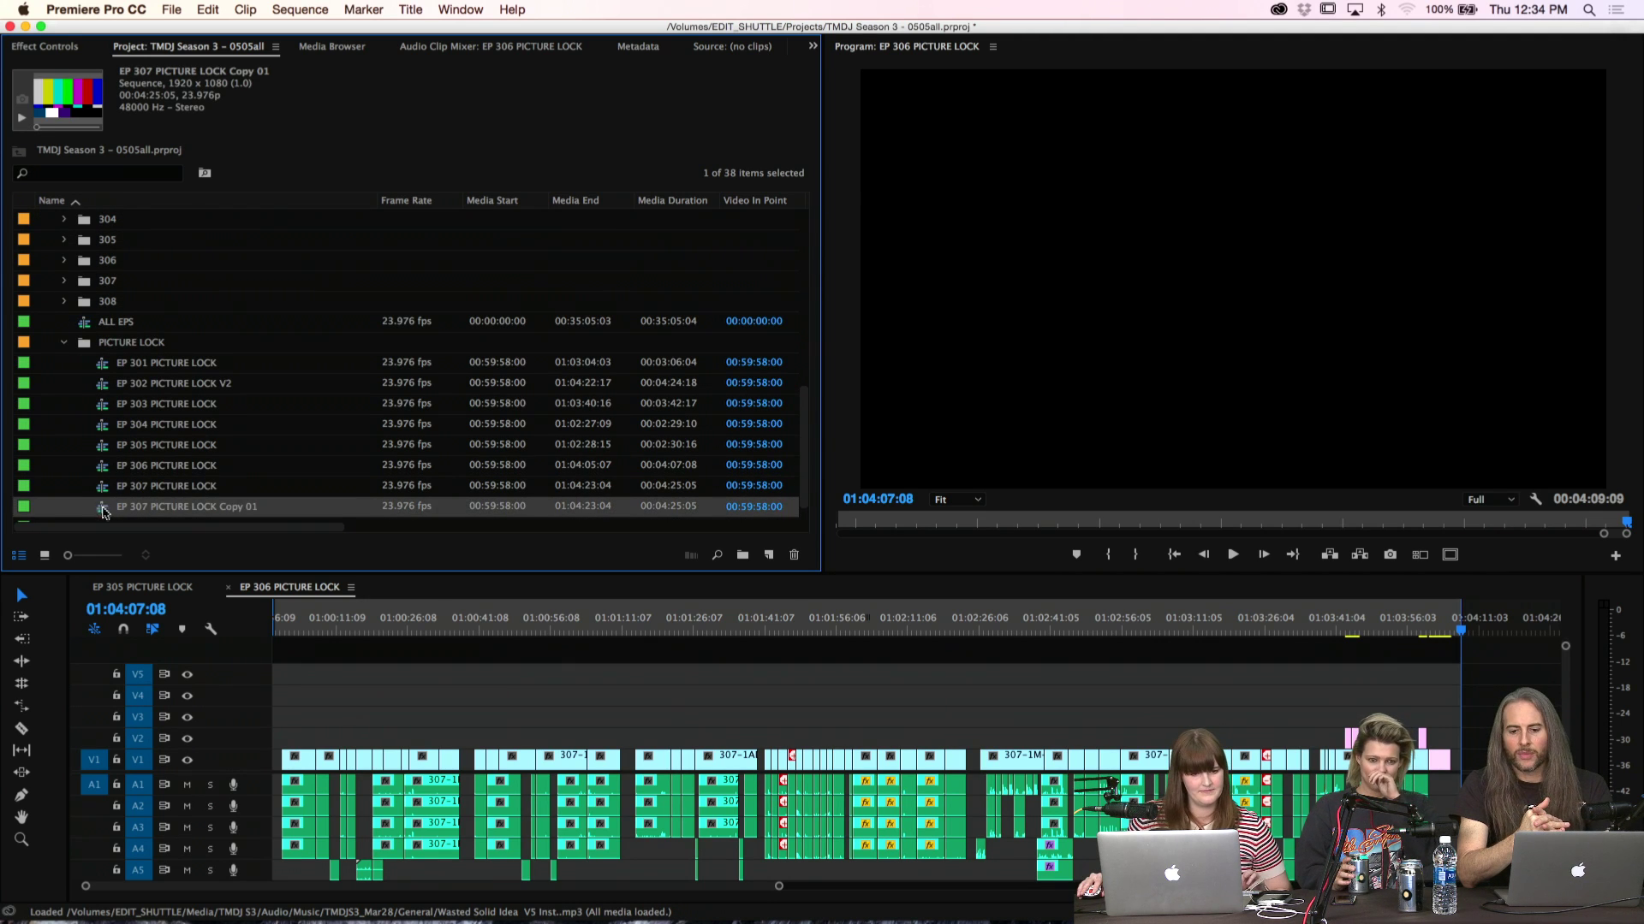
scroll(129, 376, up, 10)
drag(147, 452, 171, 460)
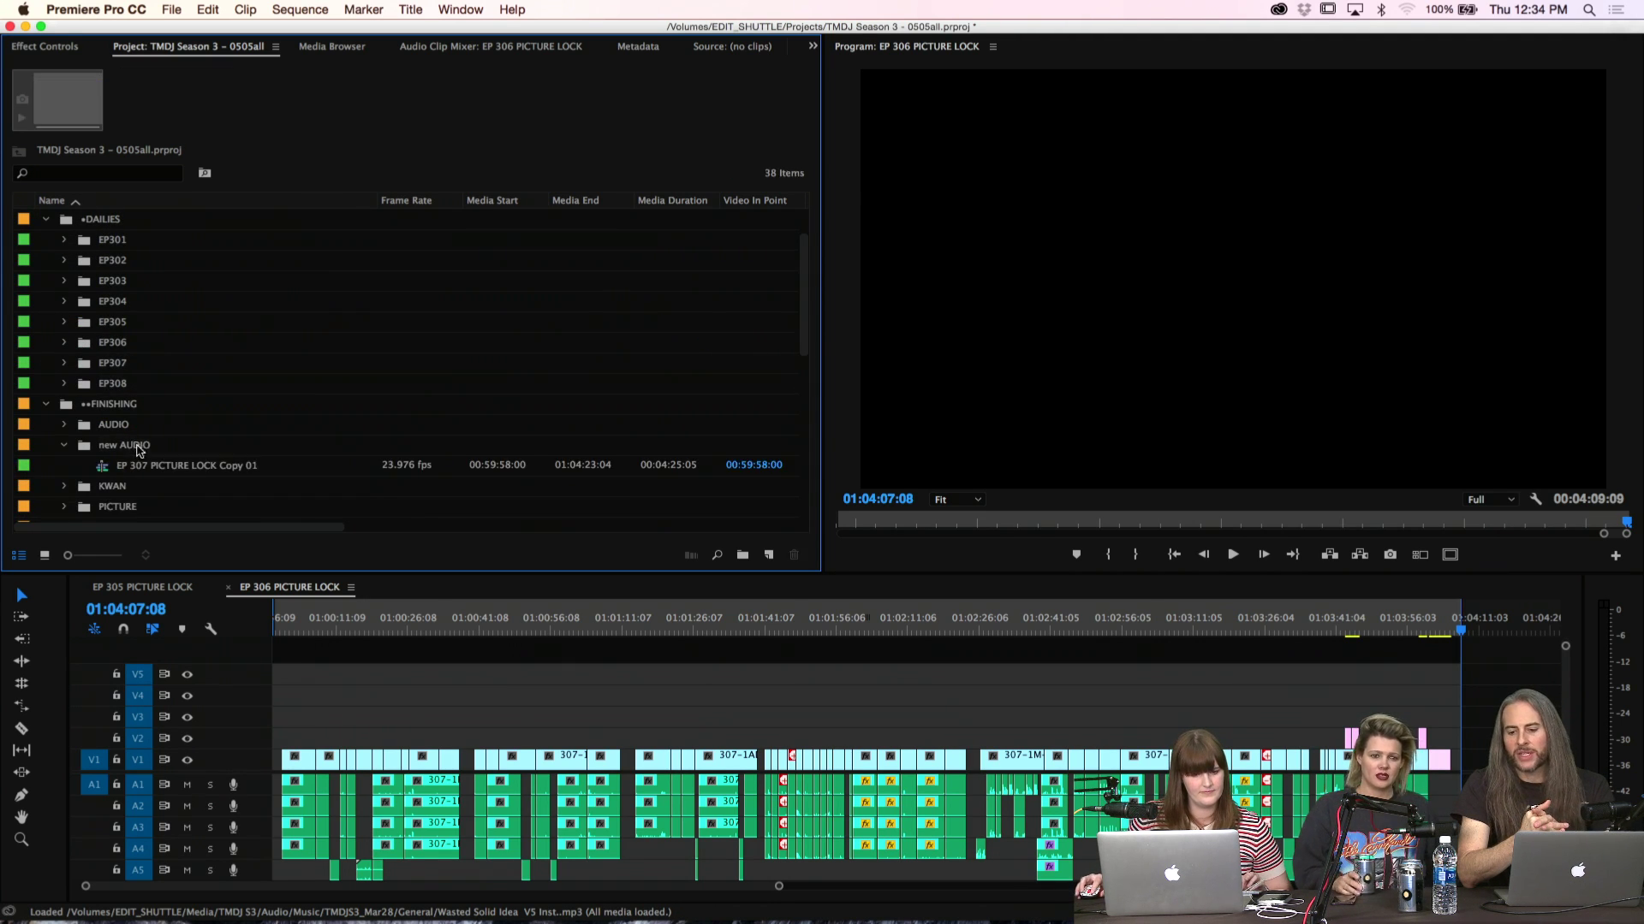
Open the EP 307 PICTURE LOCK copy, save the project, and close all other timelines
double_click(171, 465)
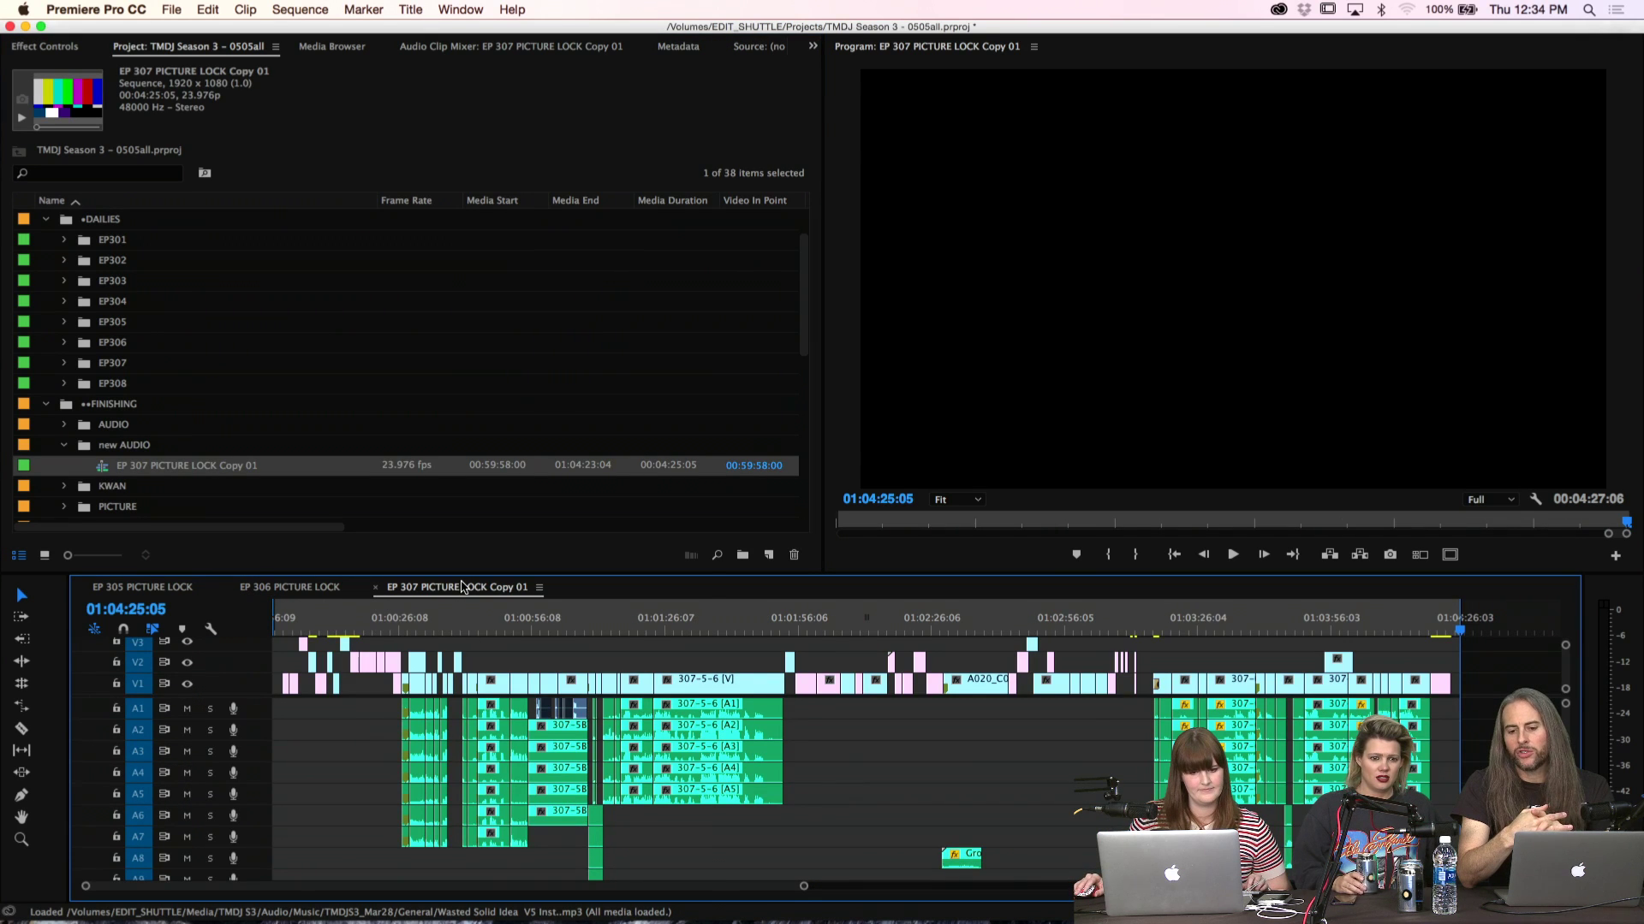
key(super+s)
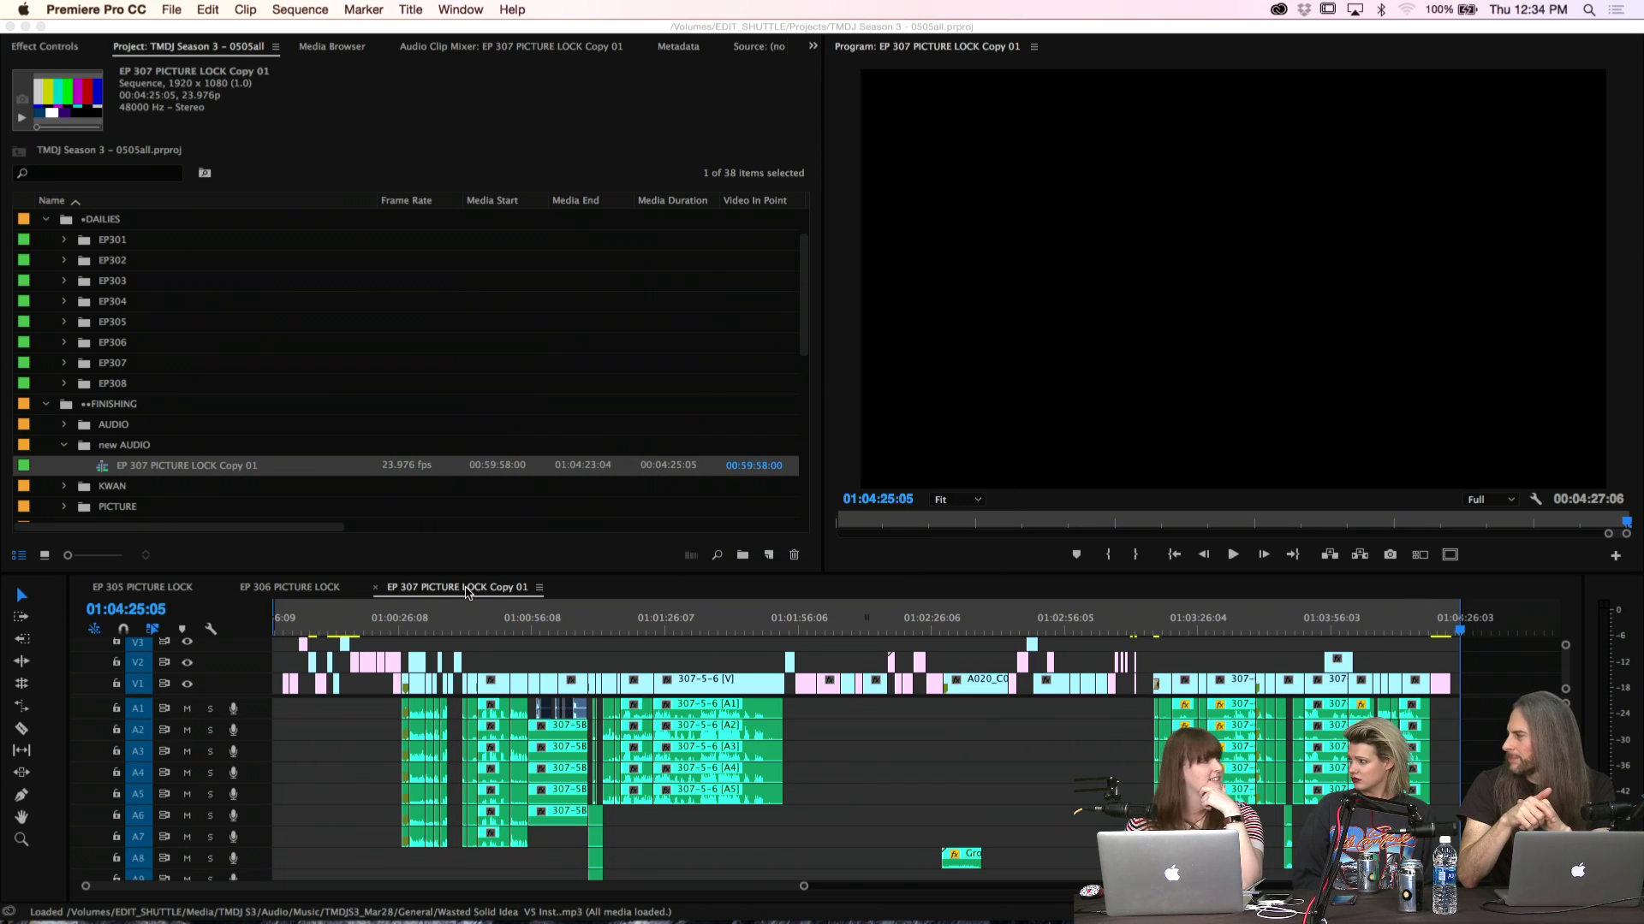
right_click(467, 591)
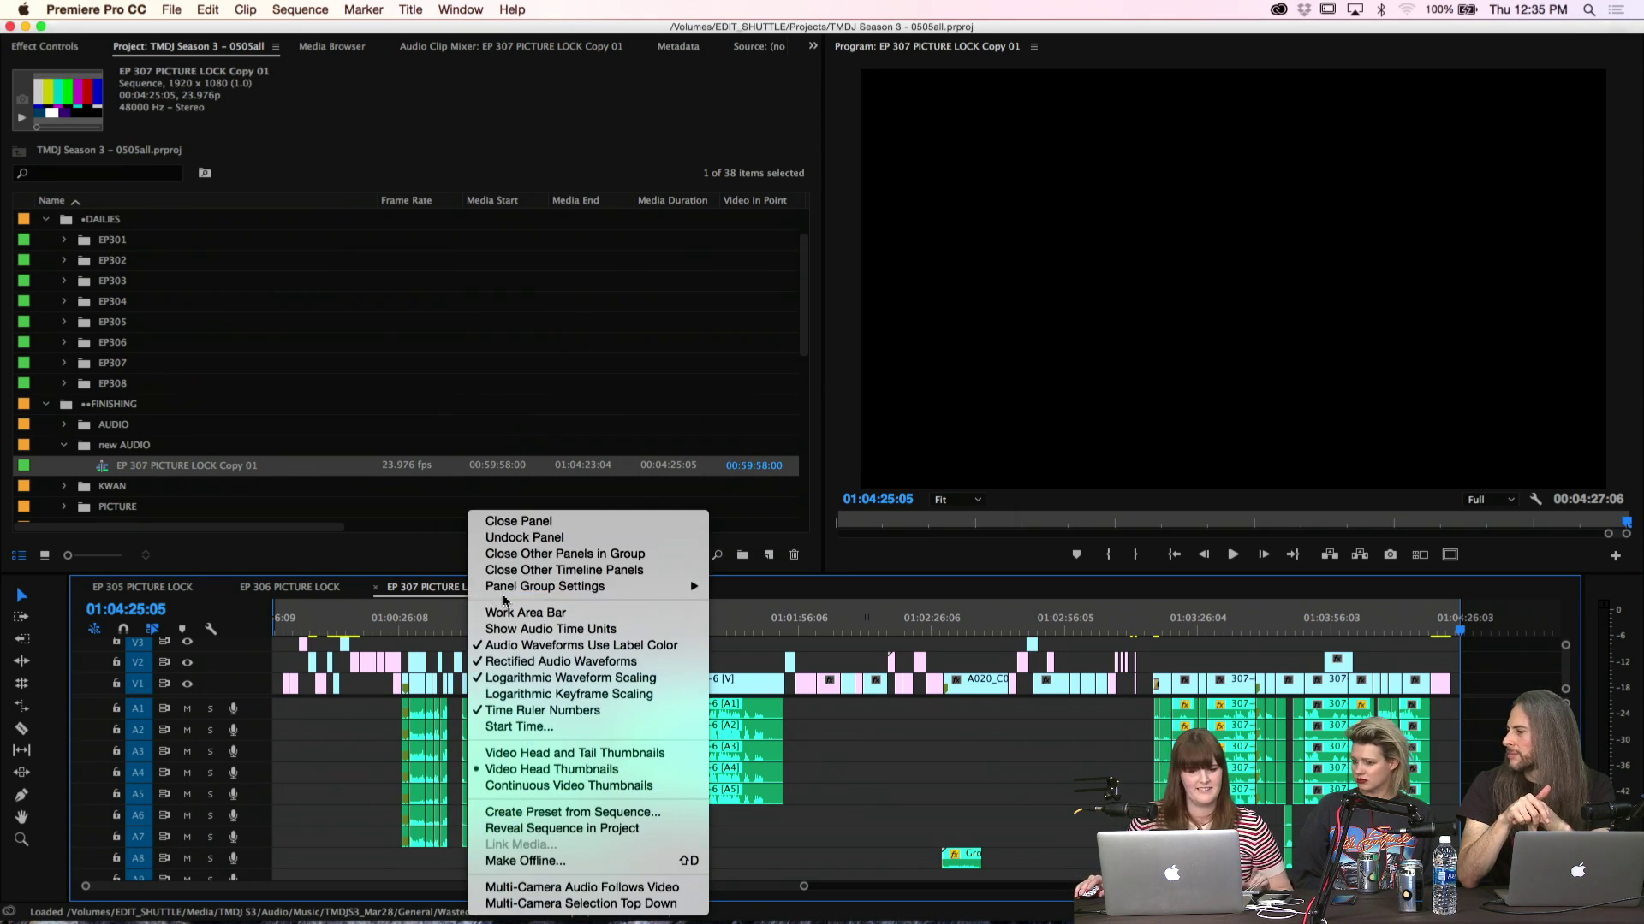
click(514, 573)
Lock all video tracks of the EP 307 copy and leave the empty audio gap before the first dialogue unselected
scroll(837, 760, down, 8)
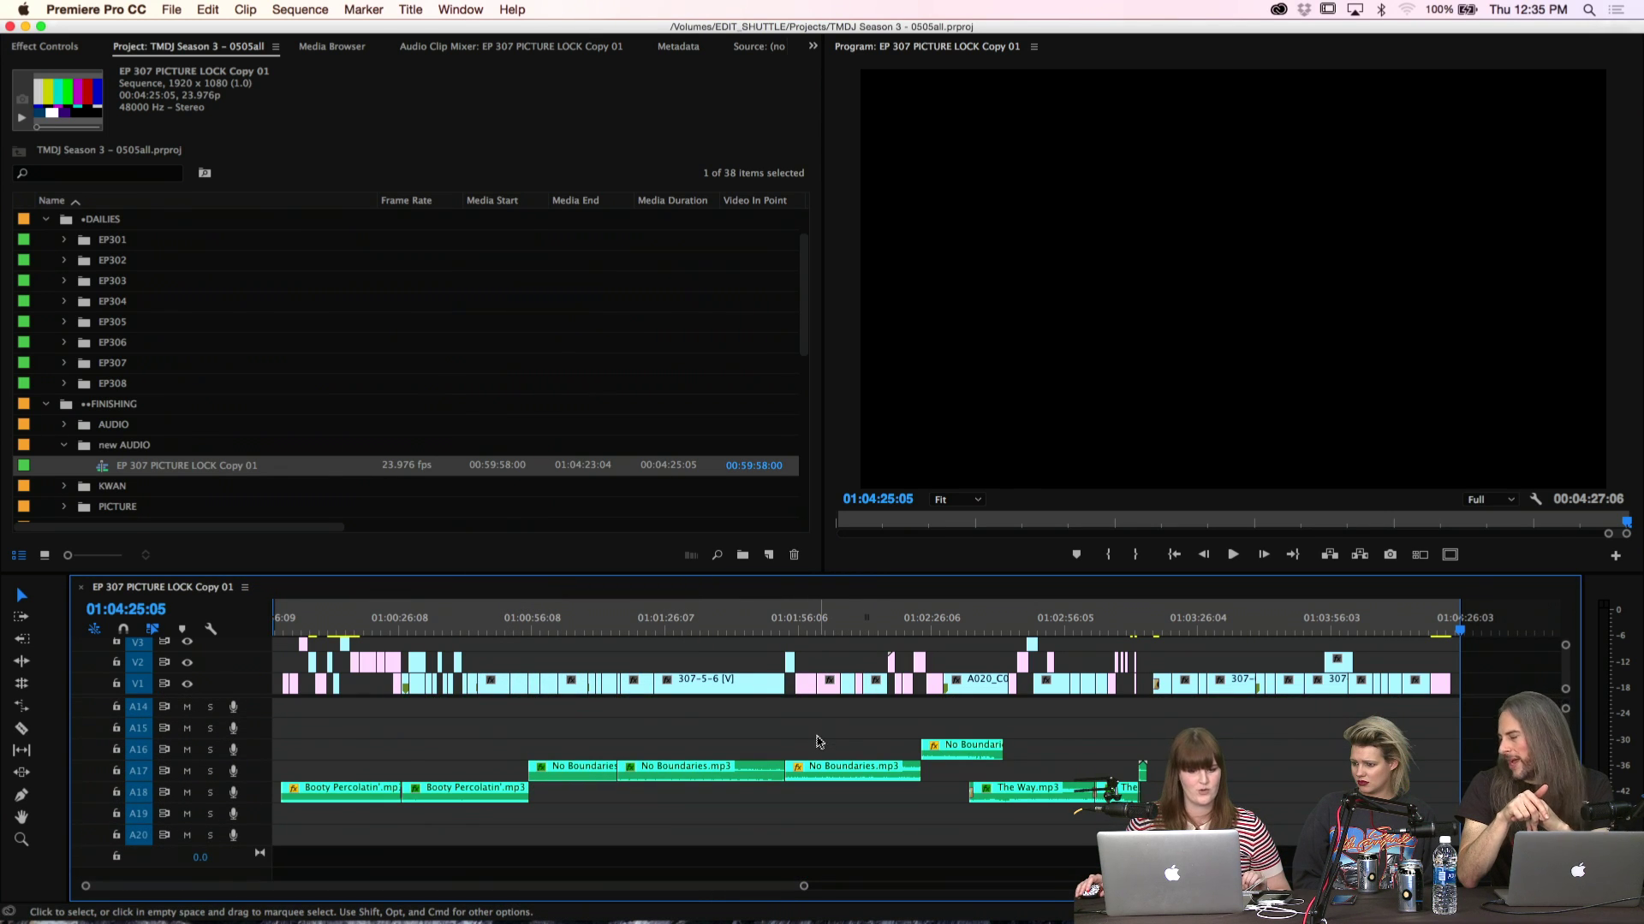
scroll(653, 822, up, 8)
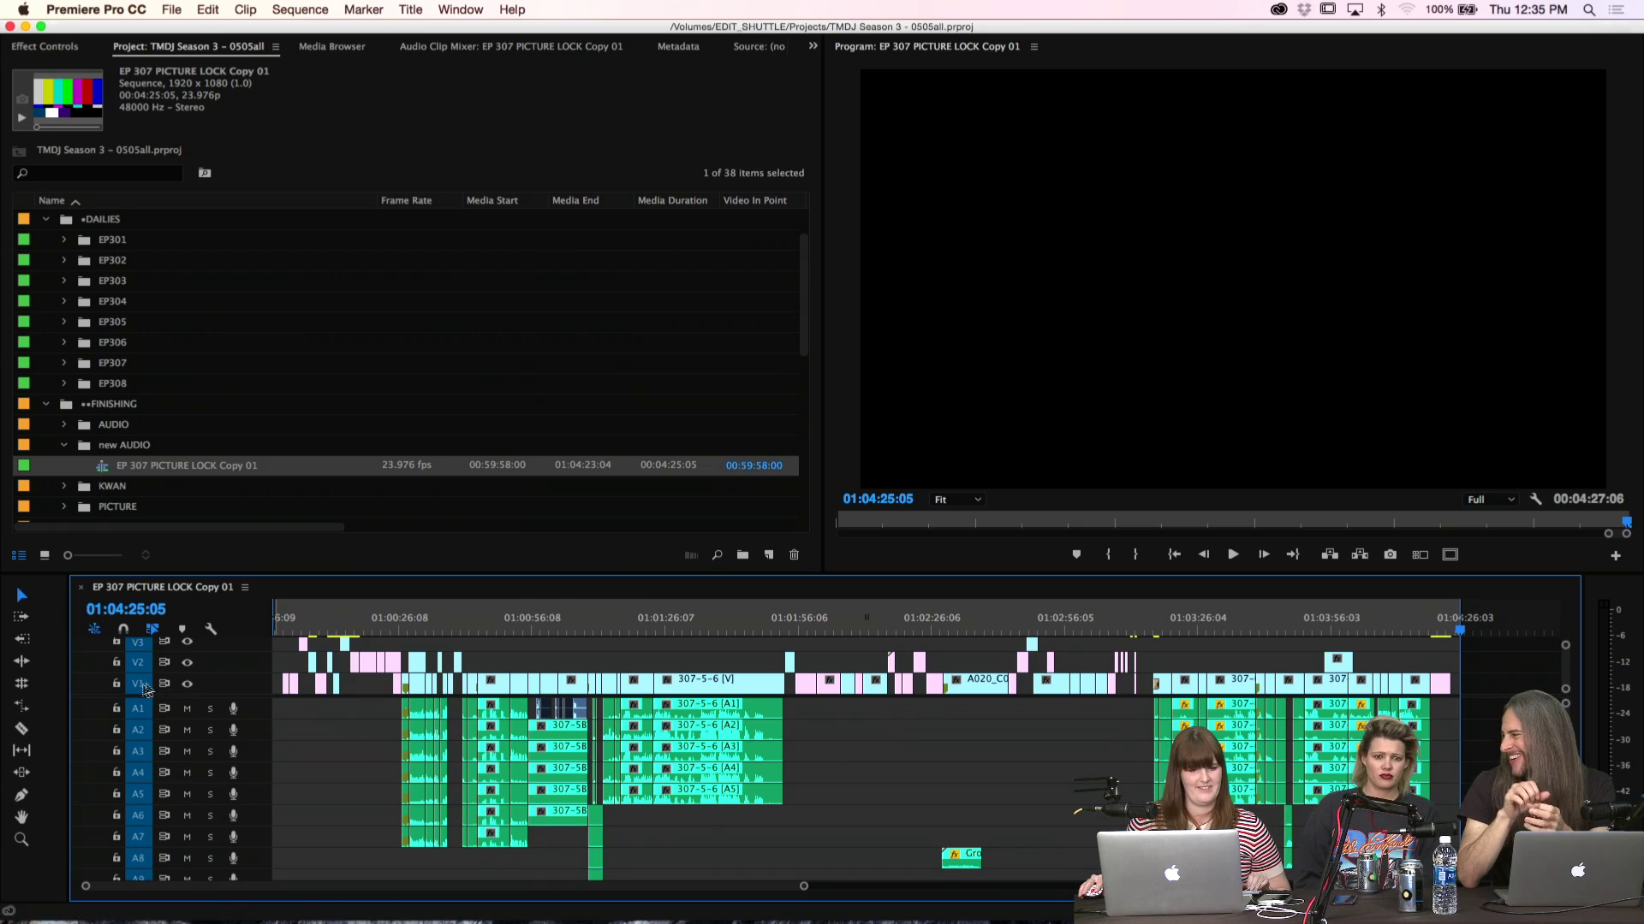
shift+click(117, 683)
click(325, 755)
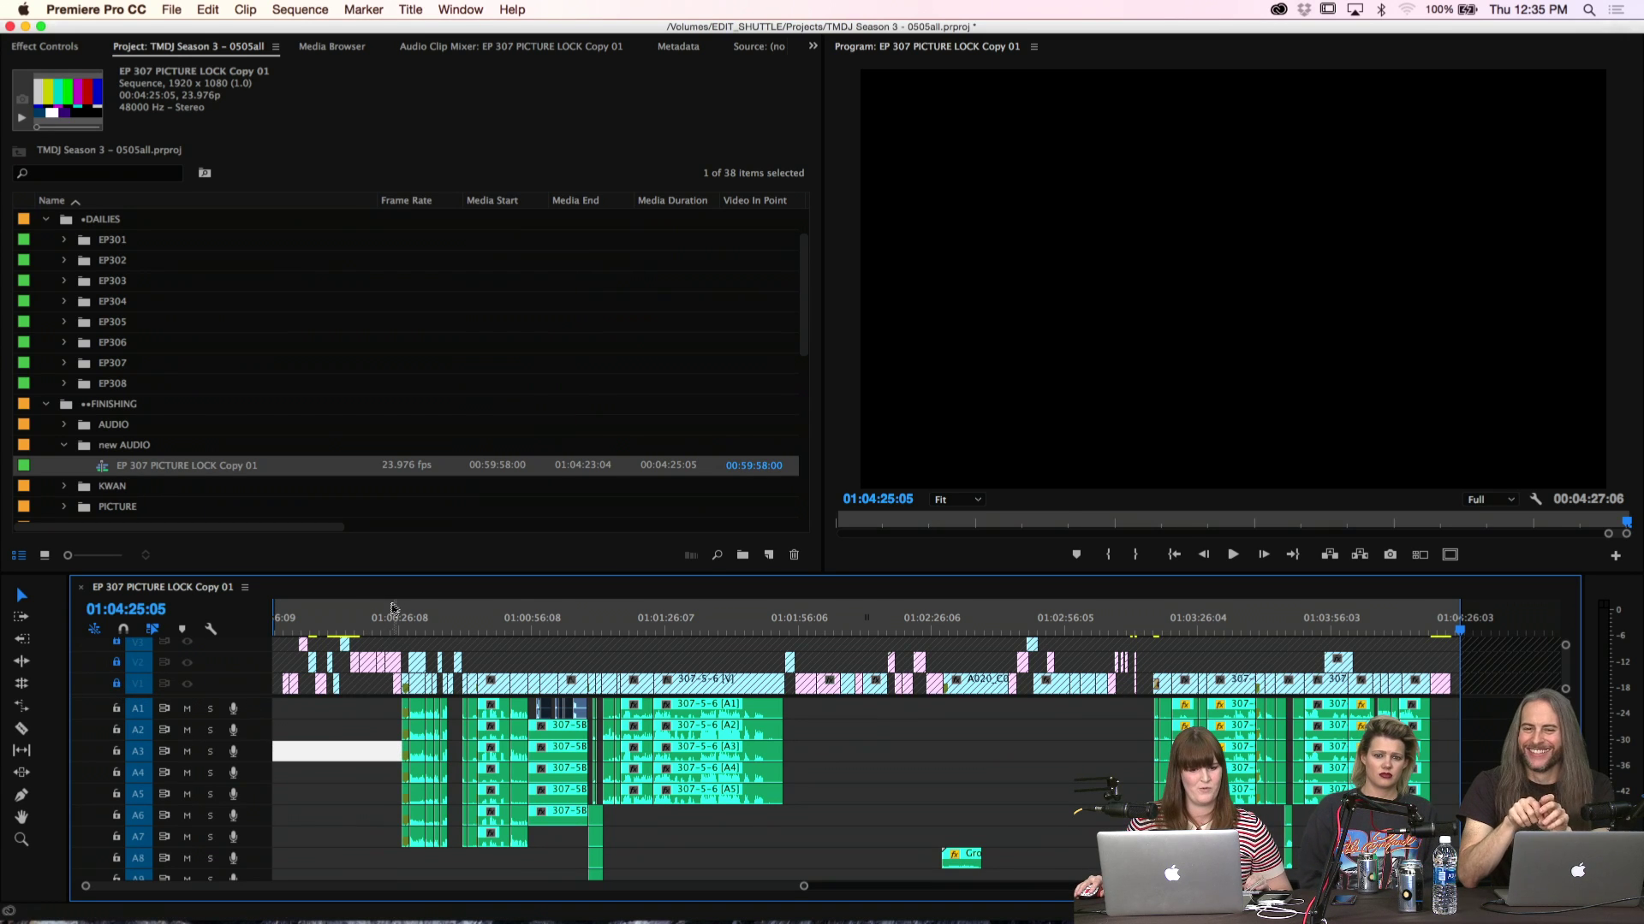
click(328, 753)
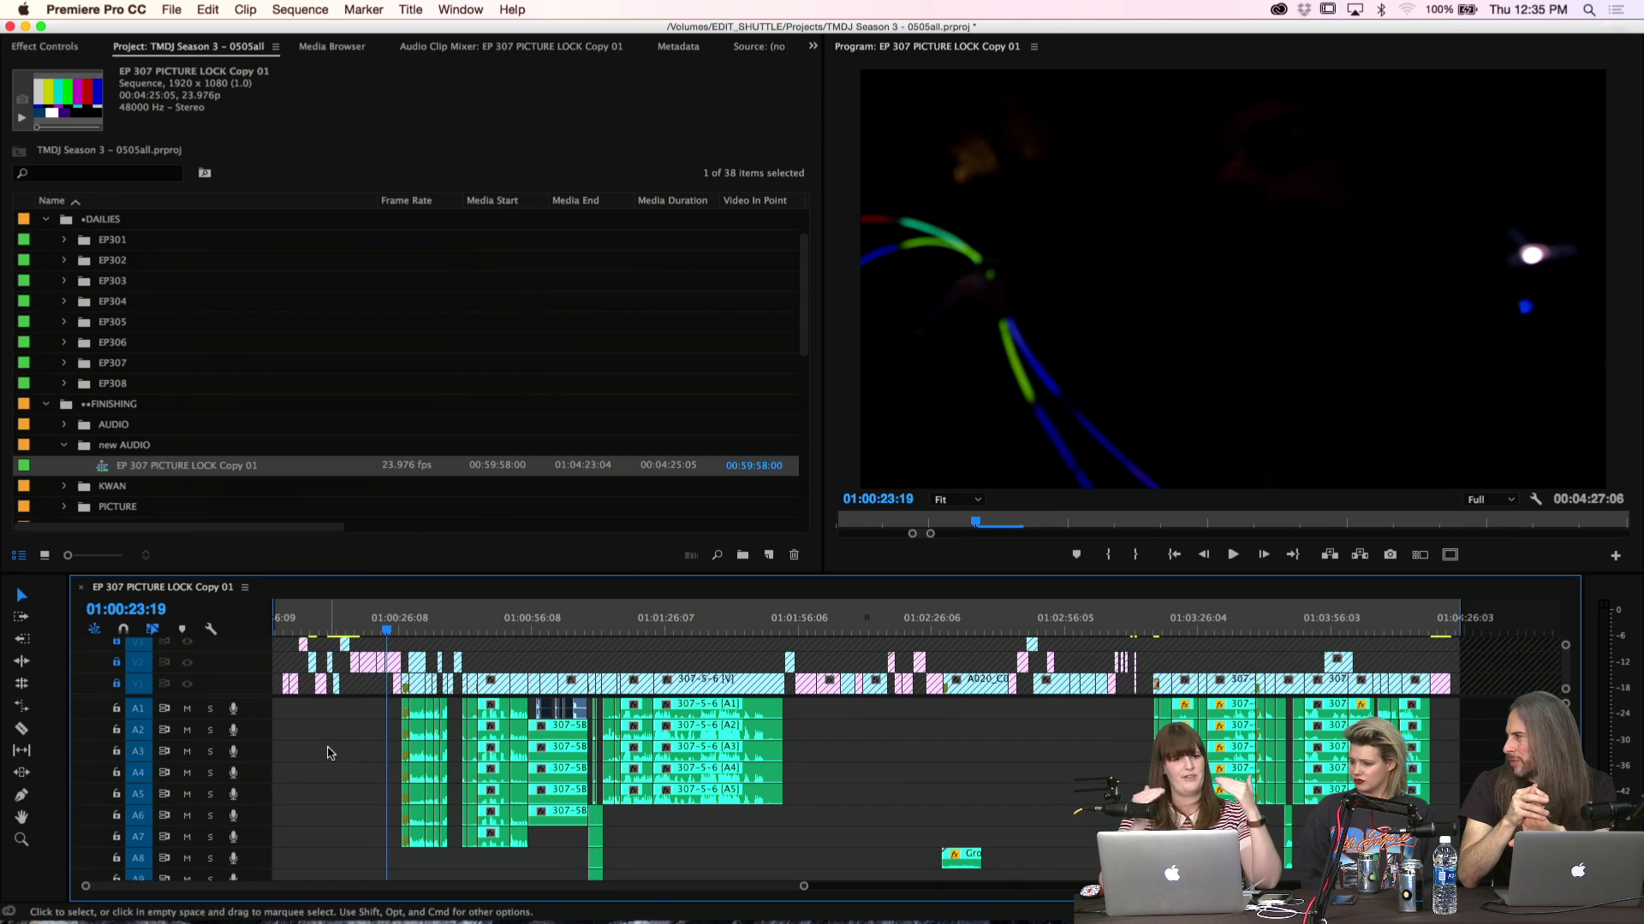
Examine the music, ambience and dialogue tracks at the start of the sequence and play the club scene around 01:00:46
scroll(308, 766, down, 8)
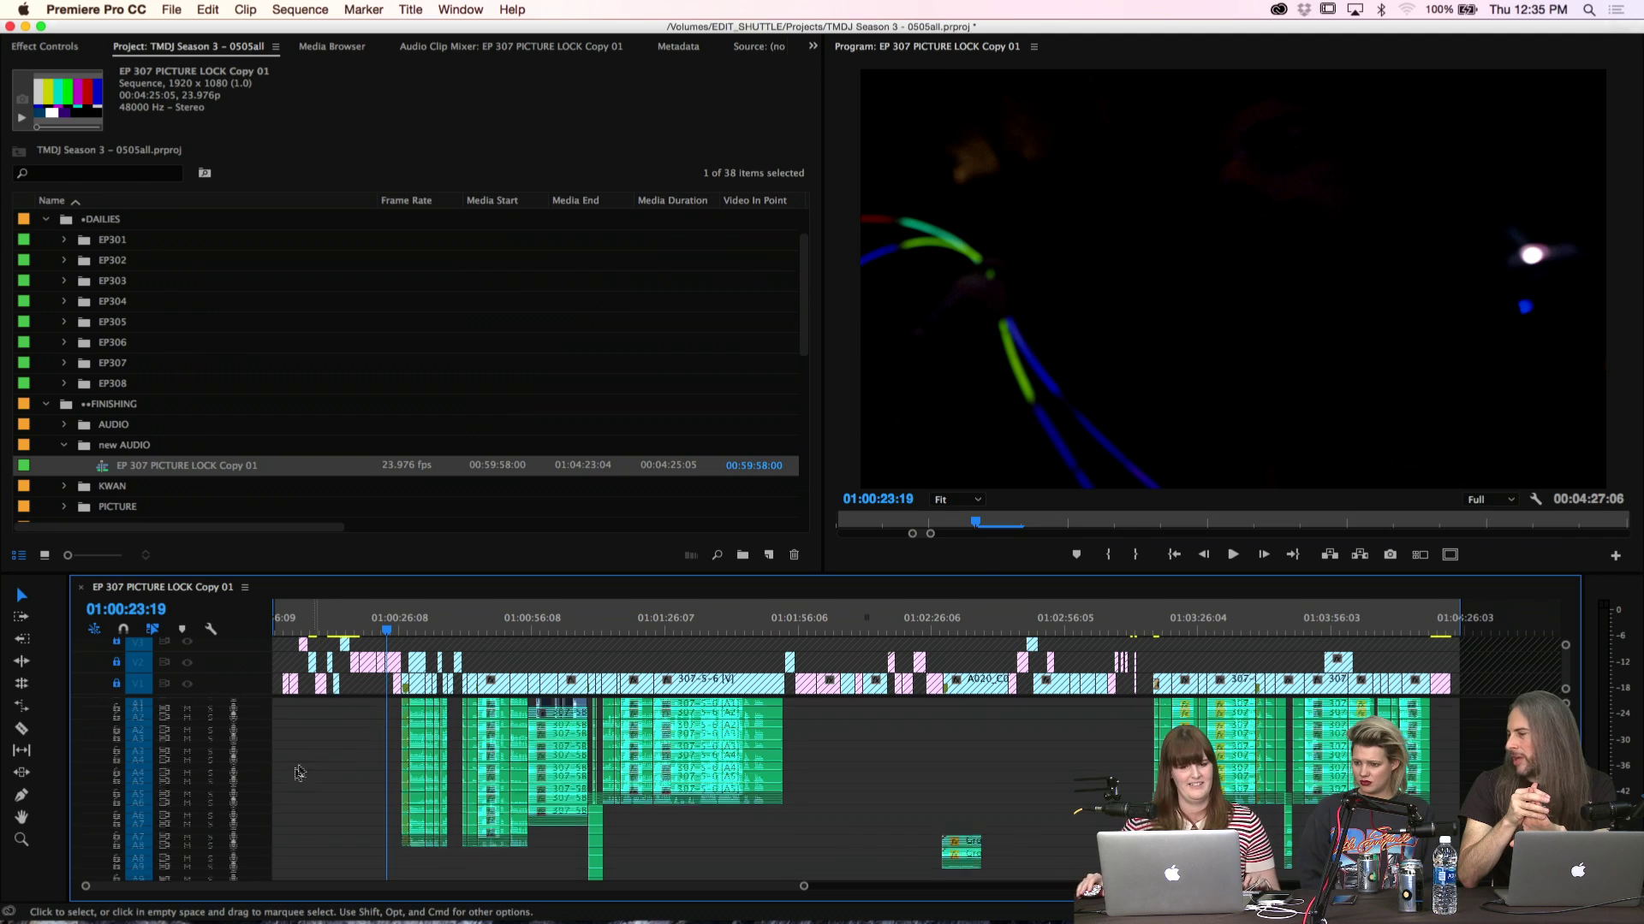
scroll(386, 777, up, 6)
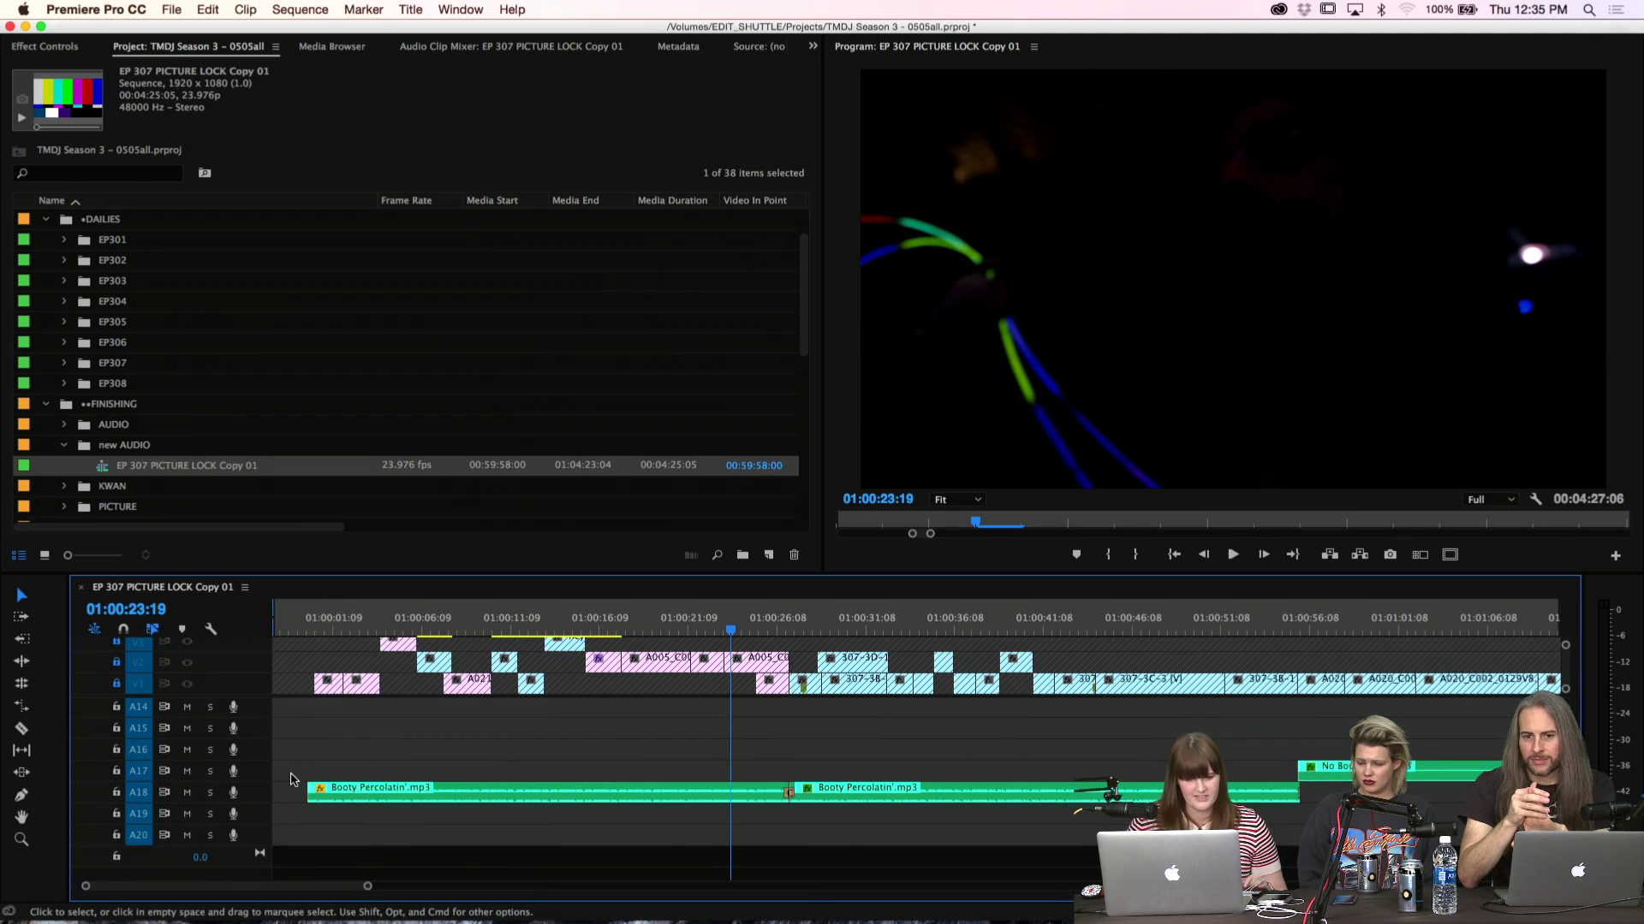
scroll(460, 776, up, 8)
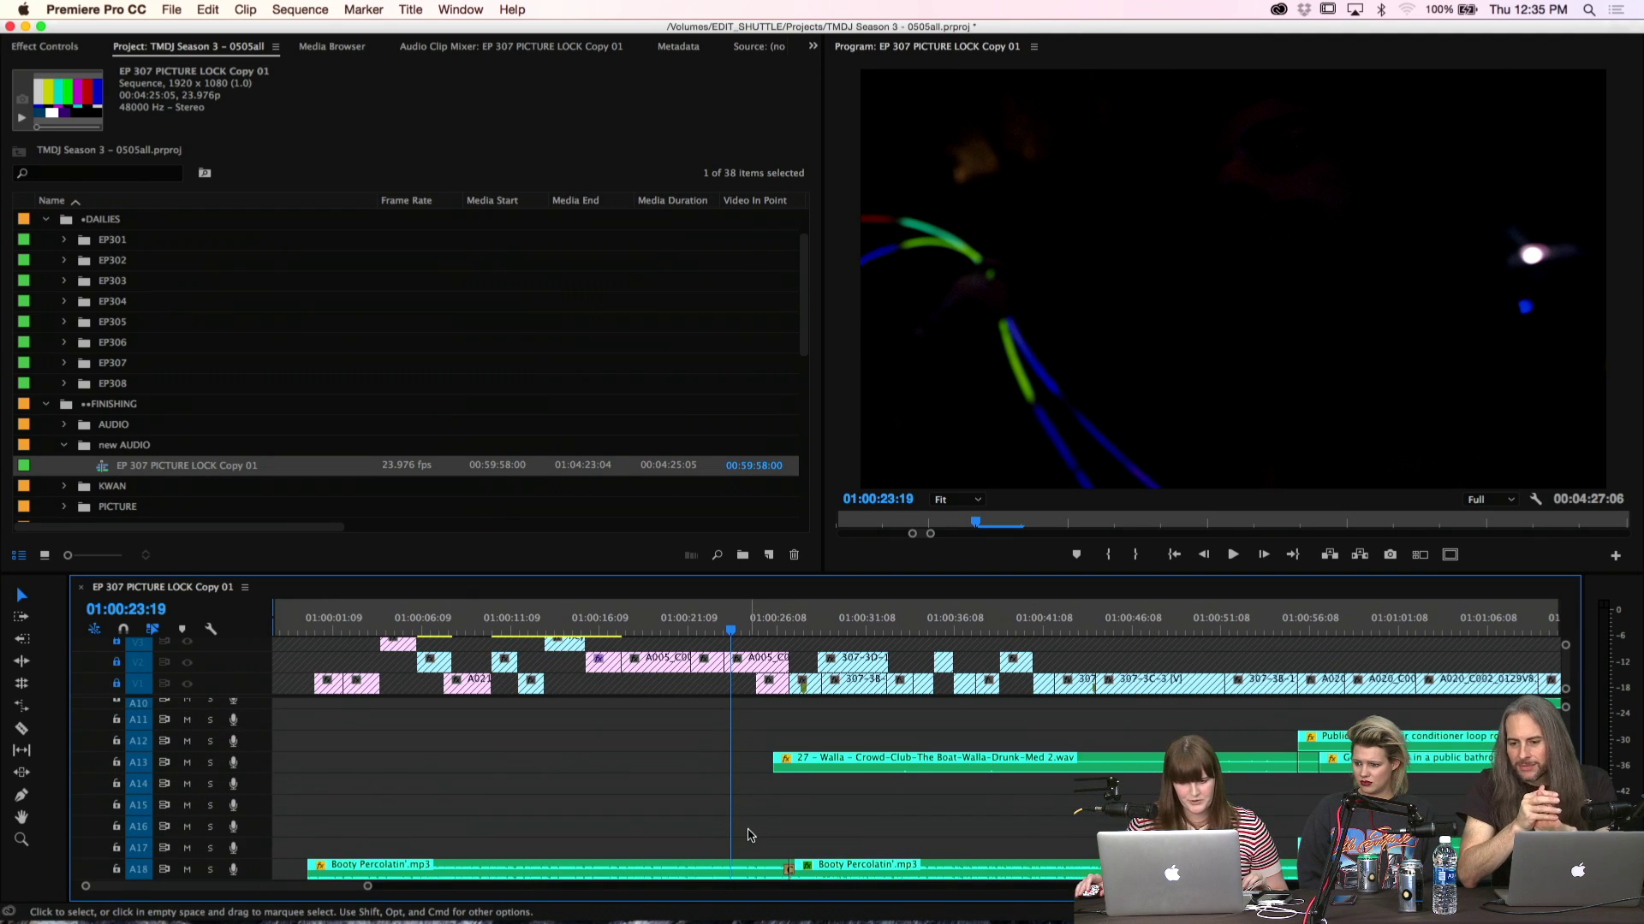
scroll(752, 822, up, 4)
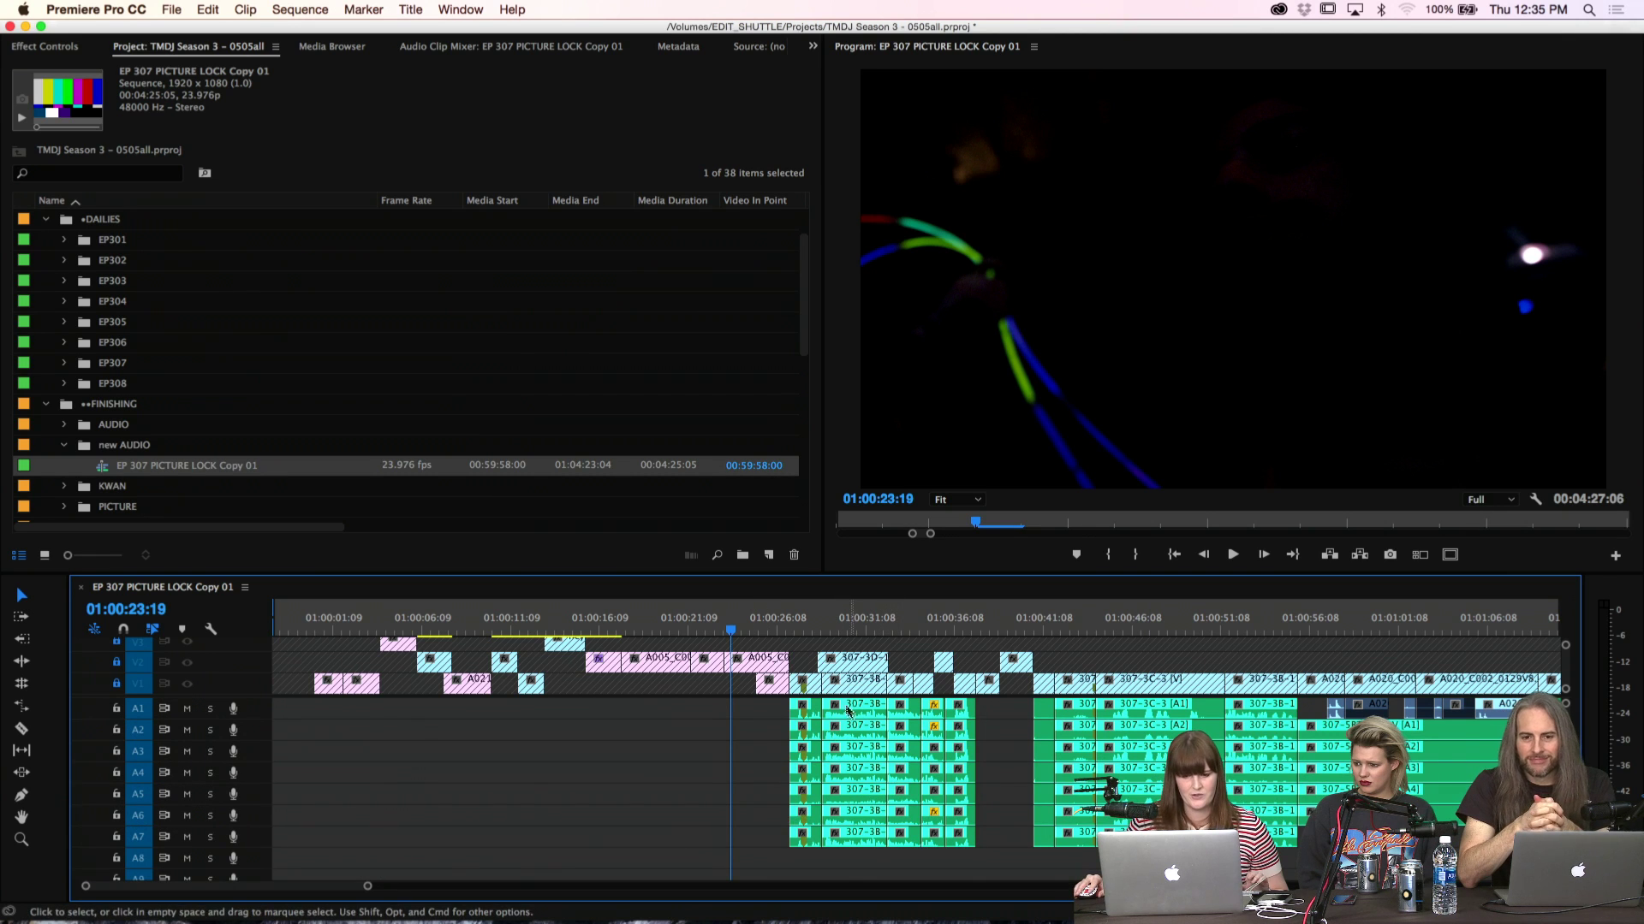
click(1132, 620)
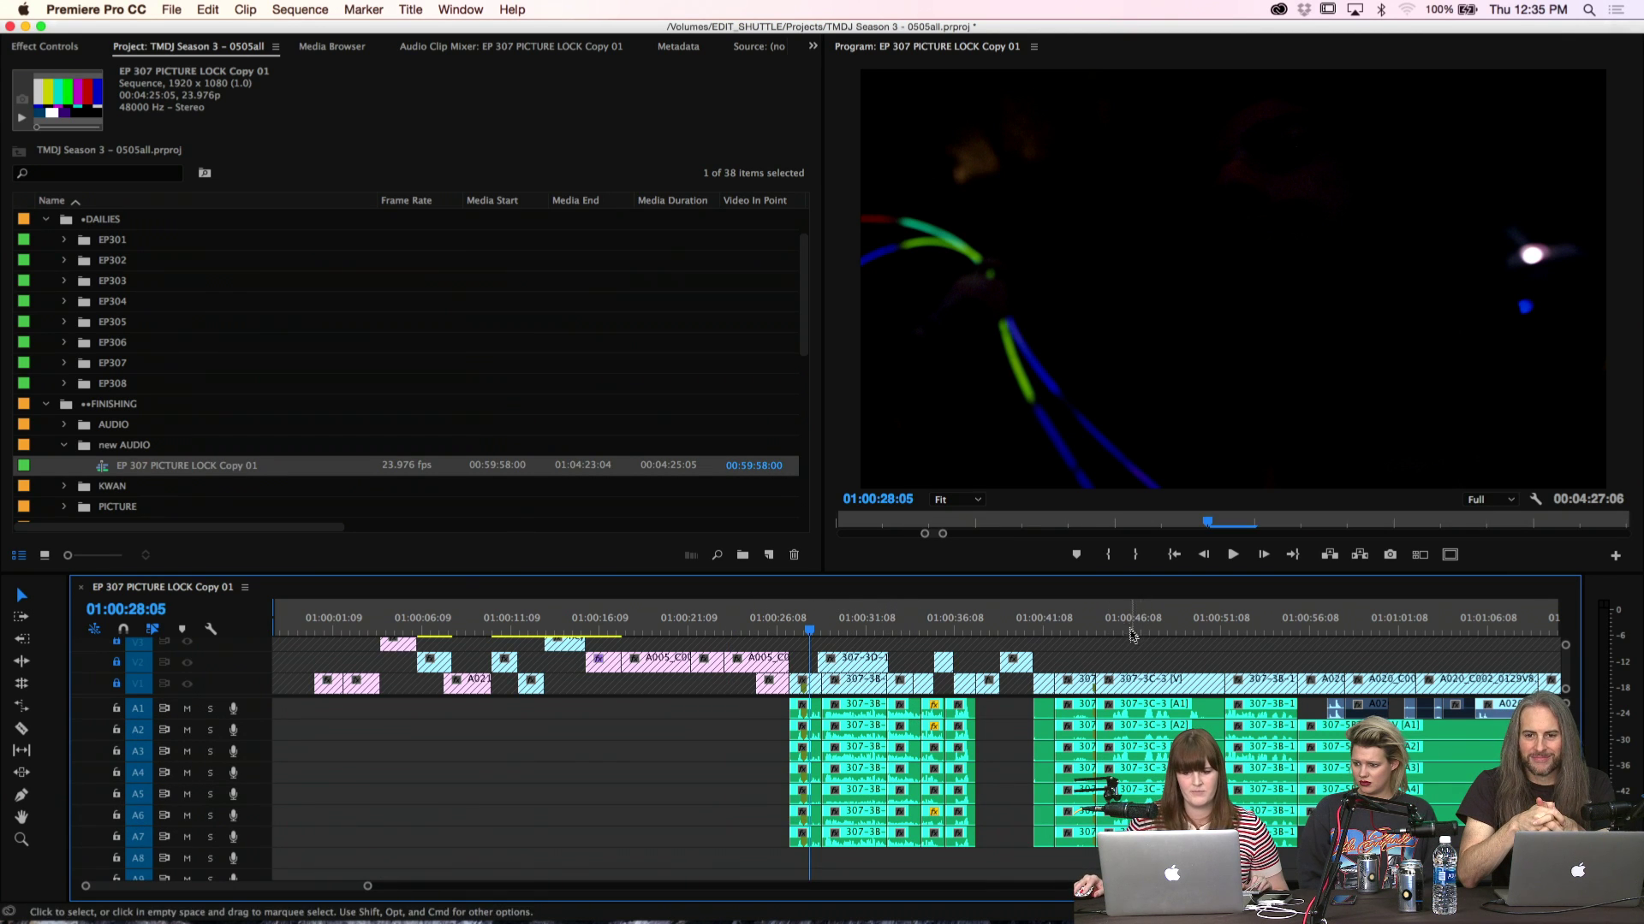
scroll(514, 710, right, 4)
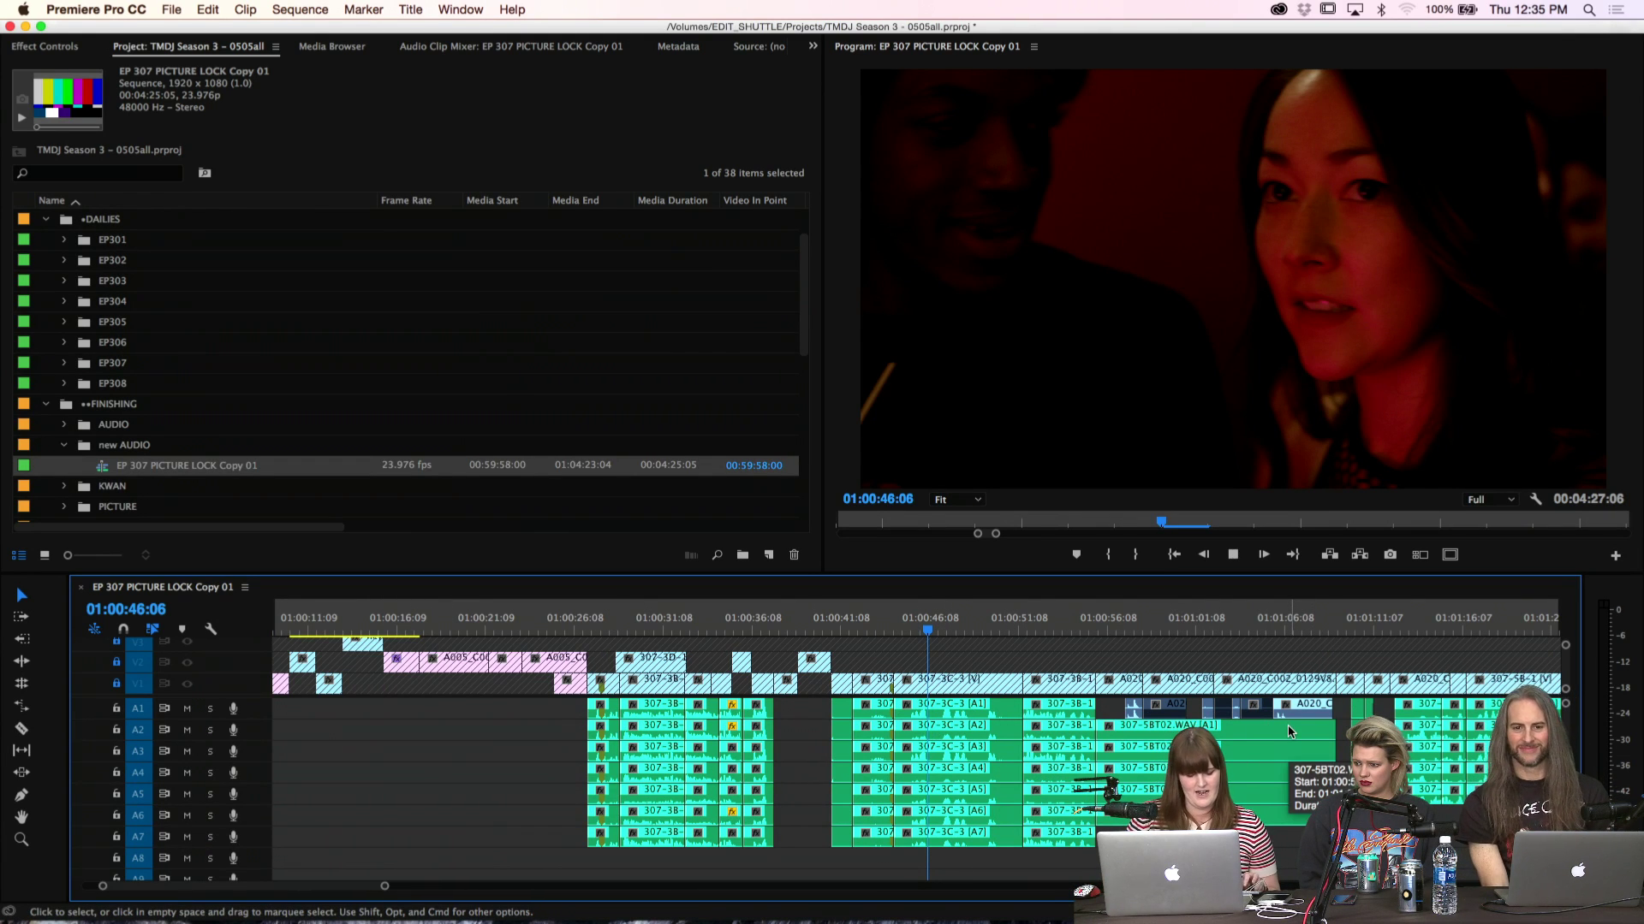
key(space)
key(space)
key(backslash)
scroll(567, 738, down, 5)
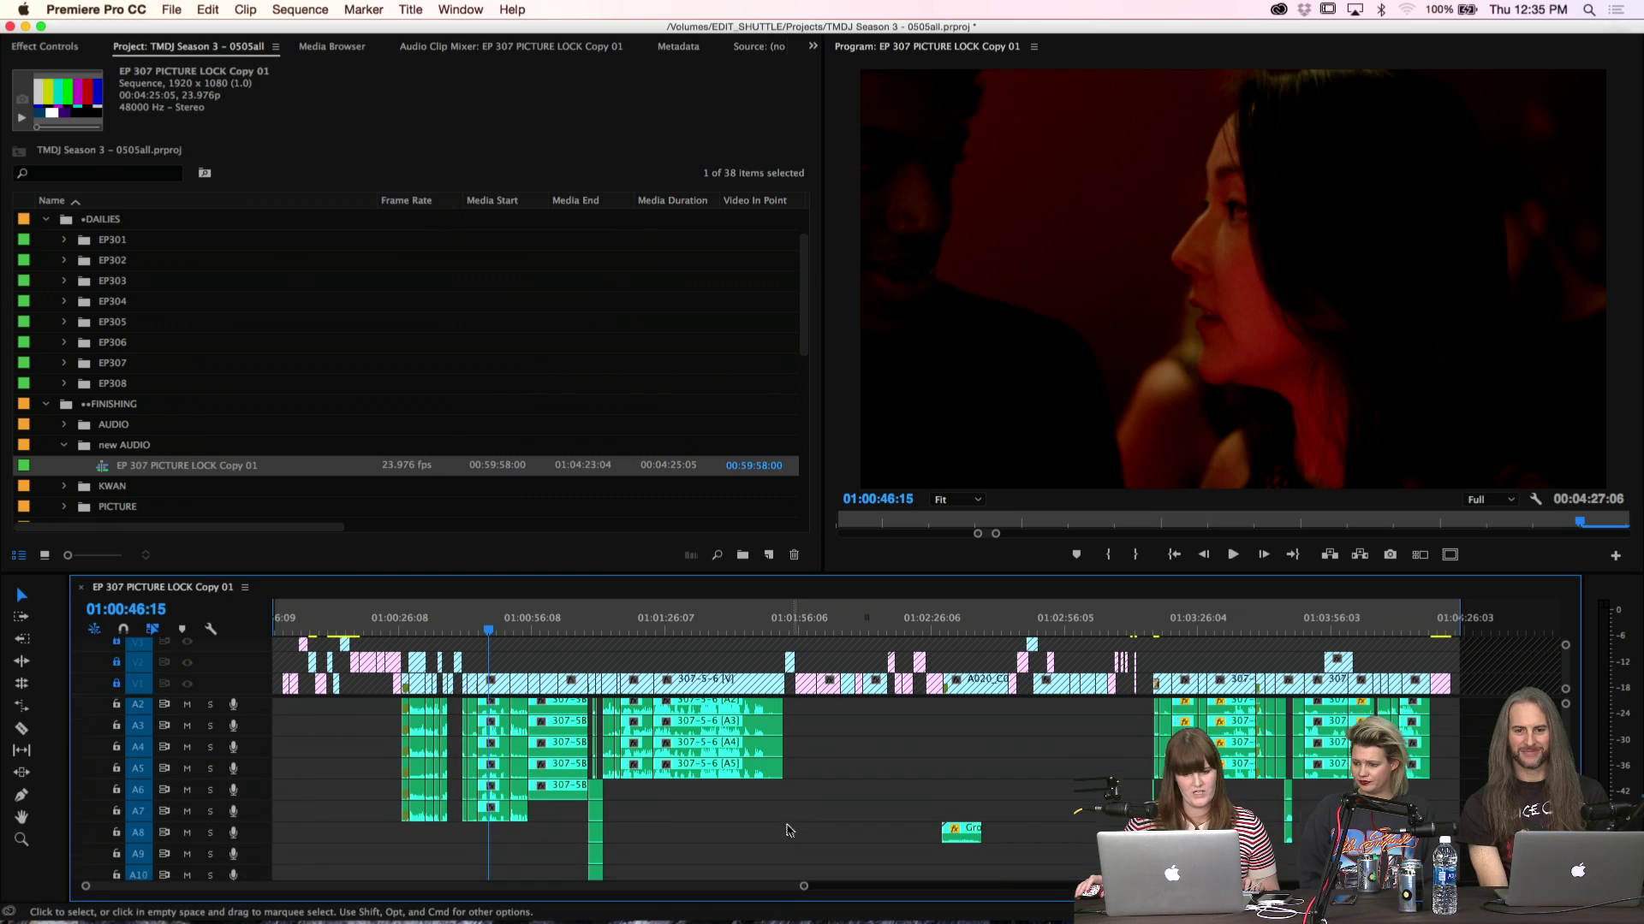
Park the playhead at 01:01:11:00 and examine how dialogue, effects and ambience are distributed over the audio tracks
click(597, 618)
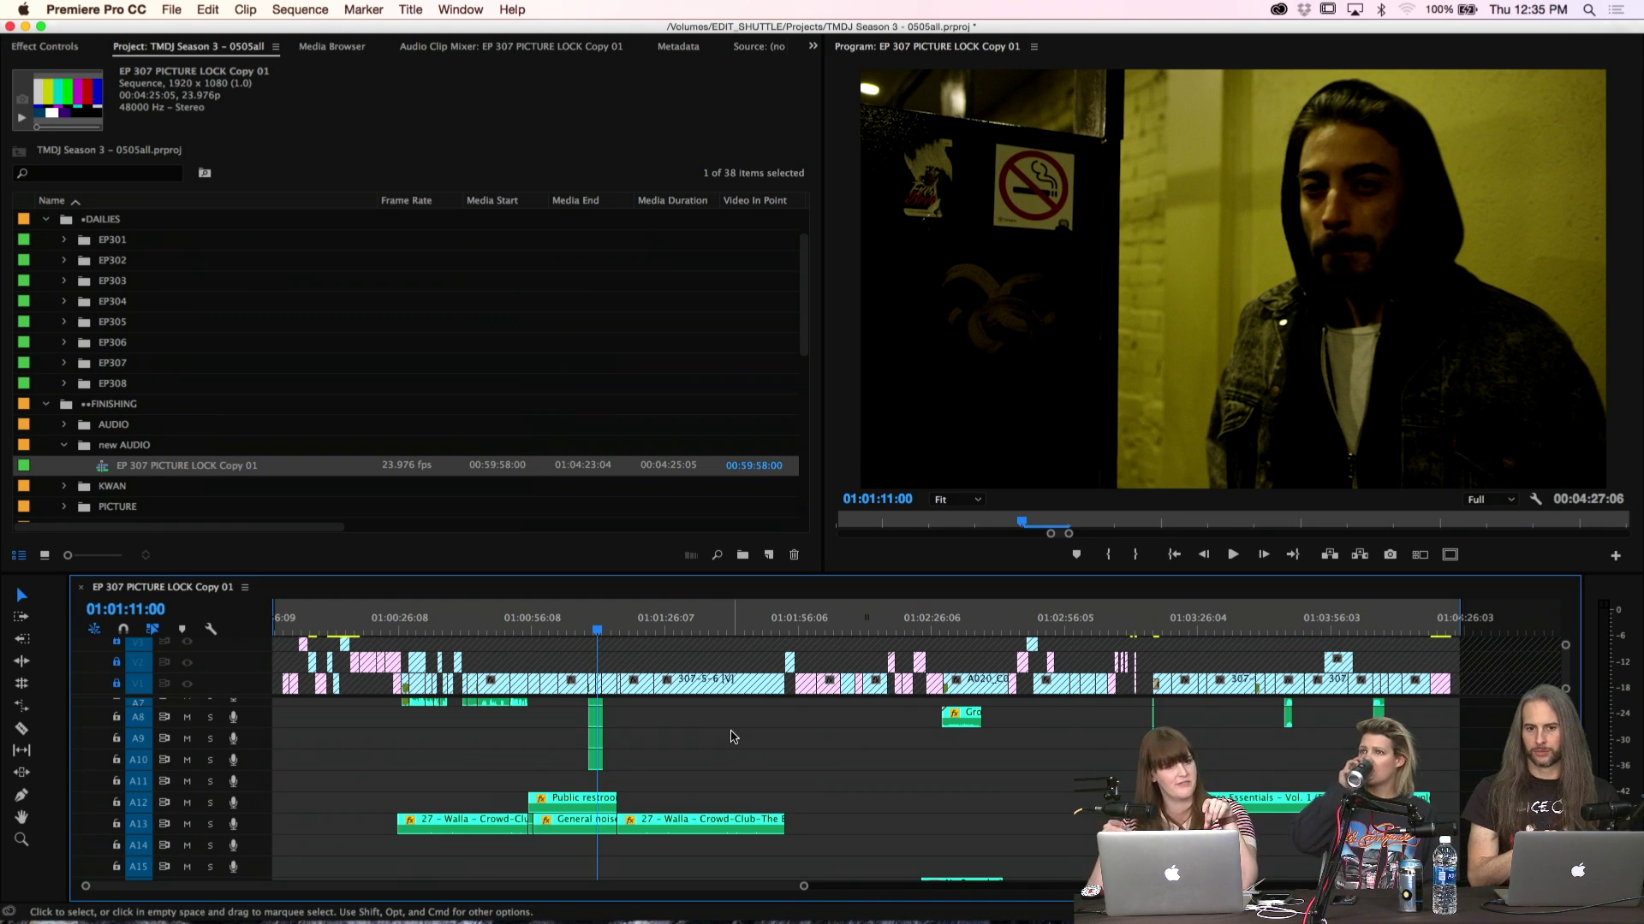
scroll(732, 736, up, 5)
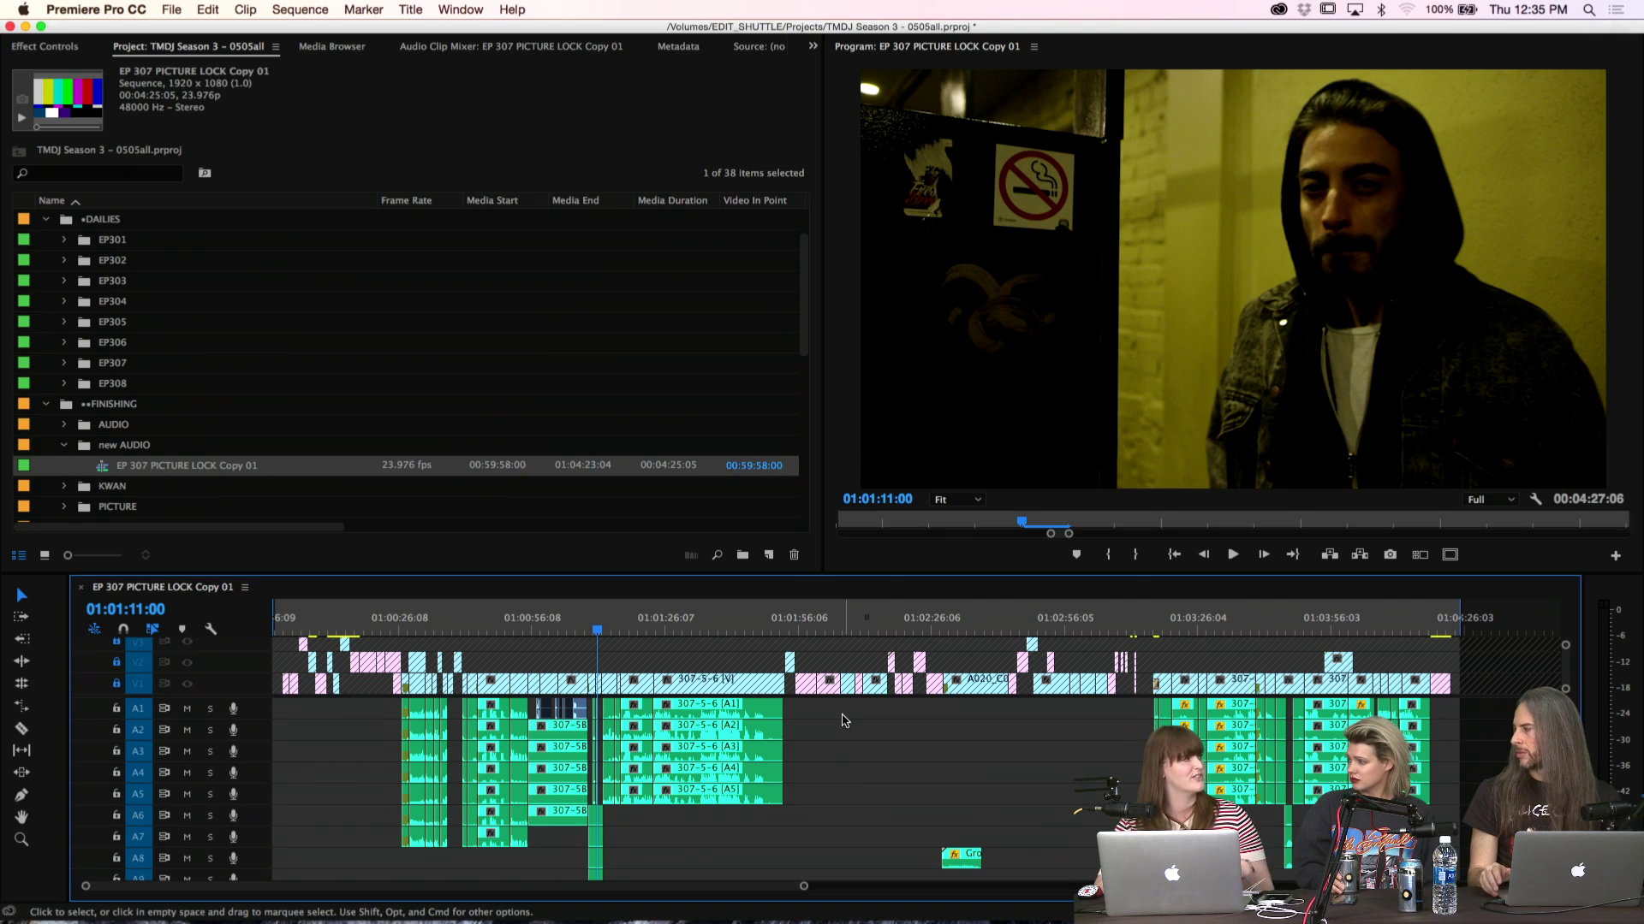
scroll(847, 745, down, 2)
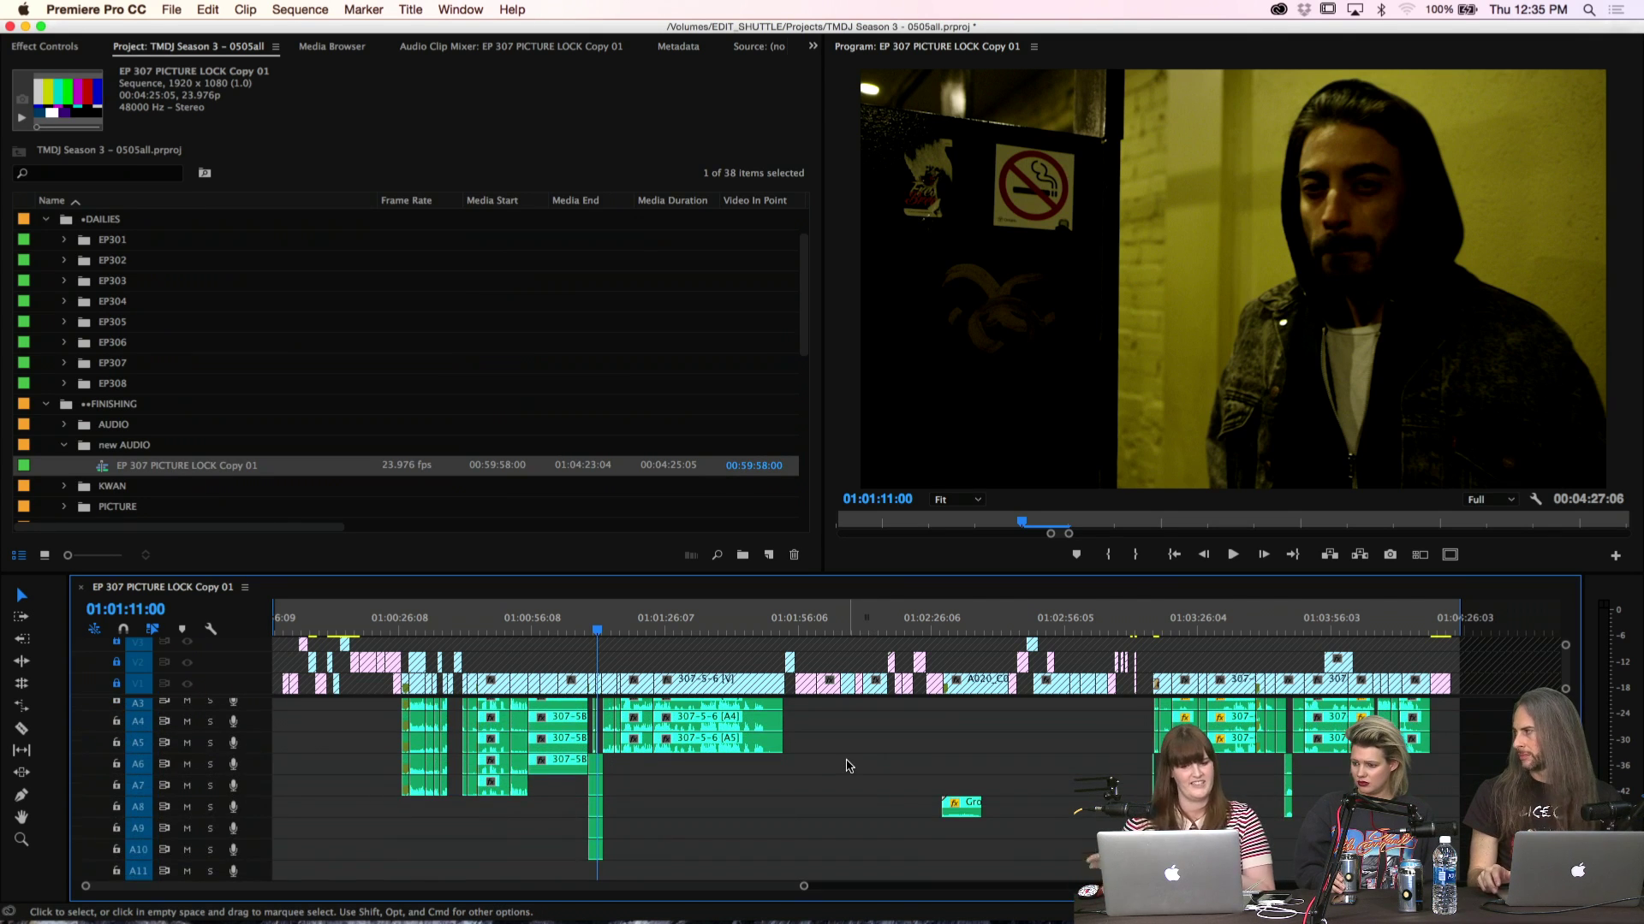
scroll(848, 767, down, 4)
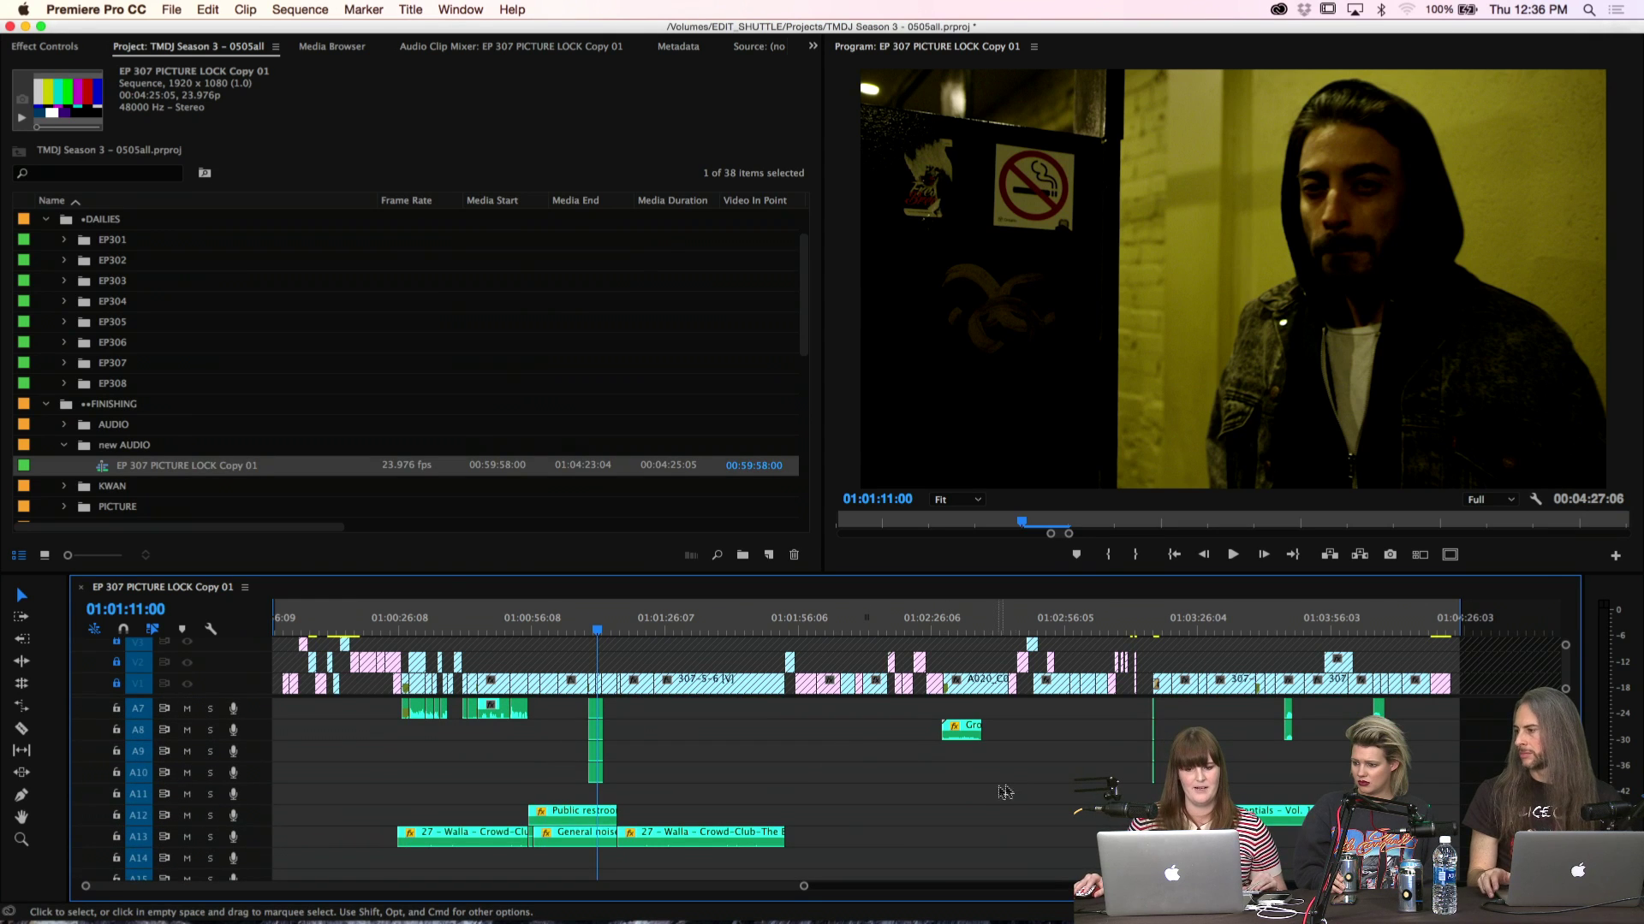
scroll(736, 736, up, 6)
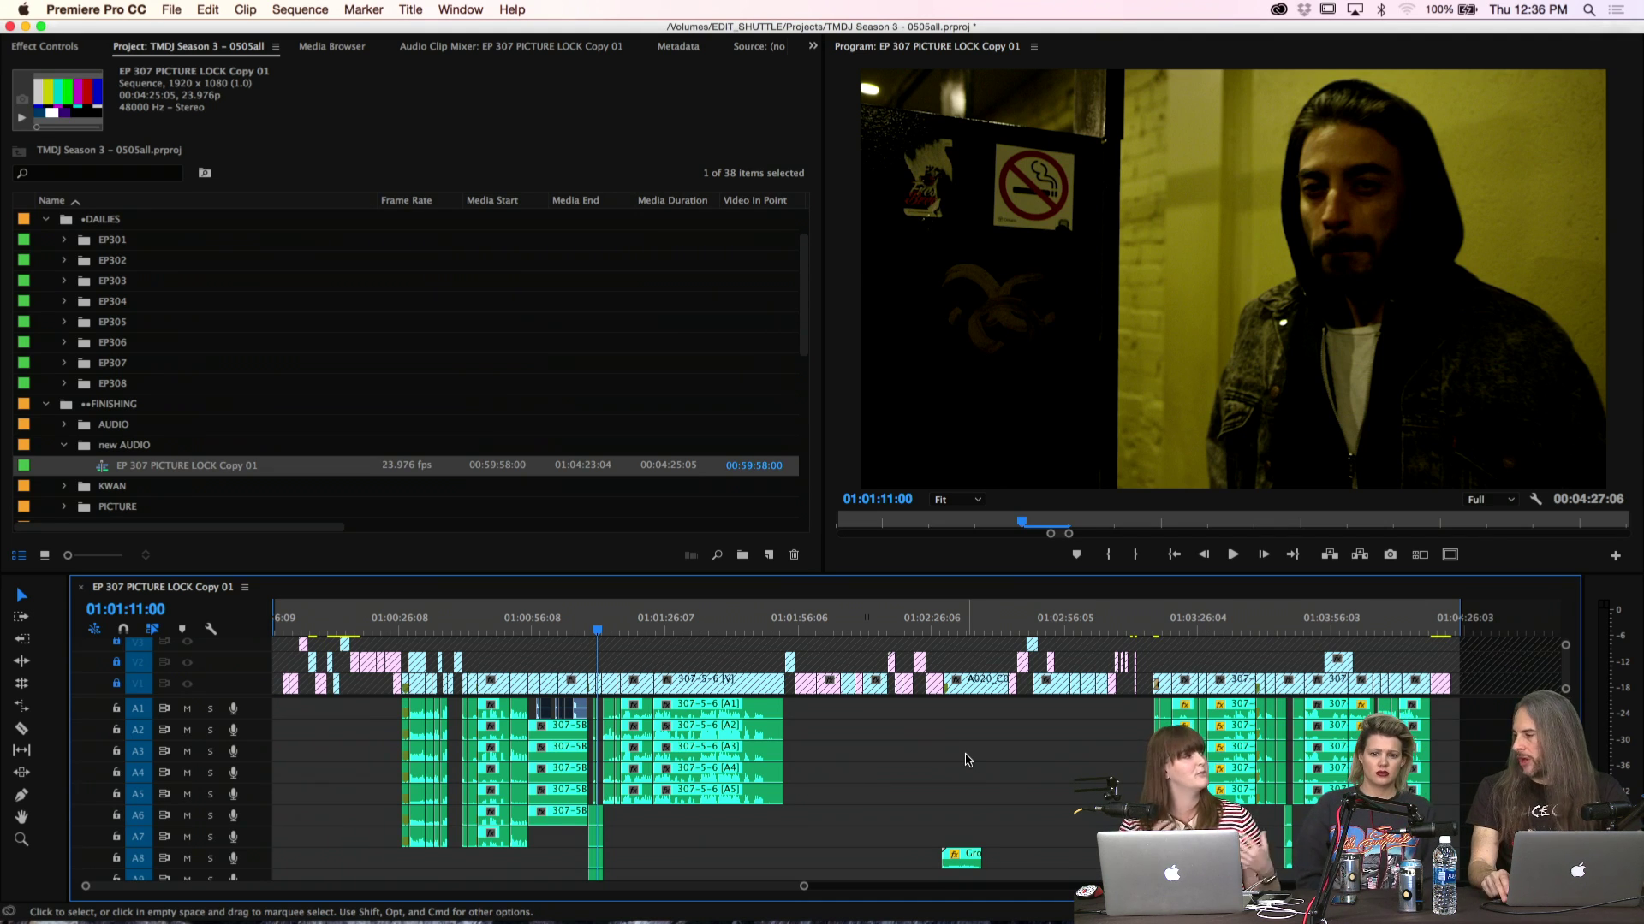
scroll(967, 759, down, 5)
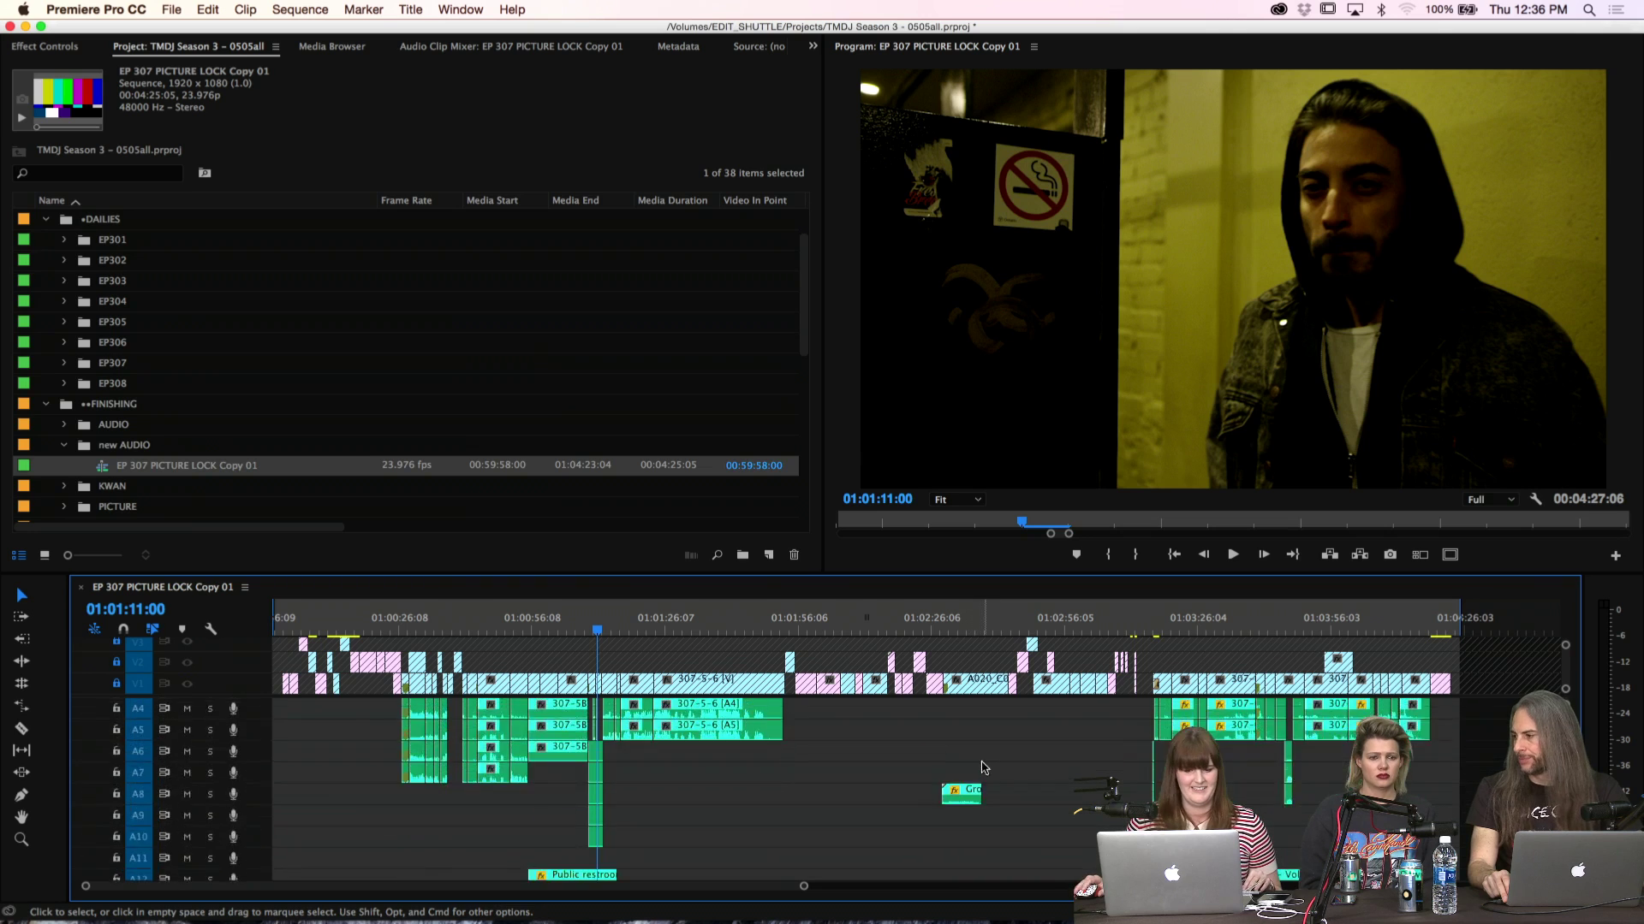
Move the "Group cheering at a bar" effects clip near 01:02:33:19 from track A8 down to A12
click(964, 624)
scroll(1023, 787, up, 2)
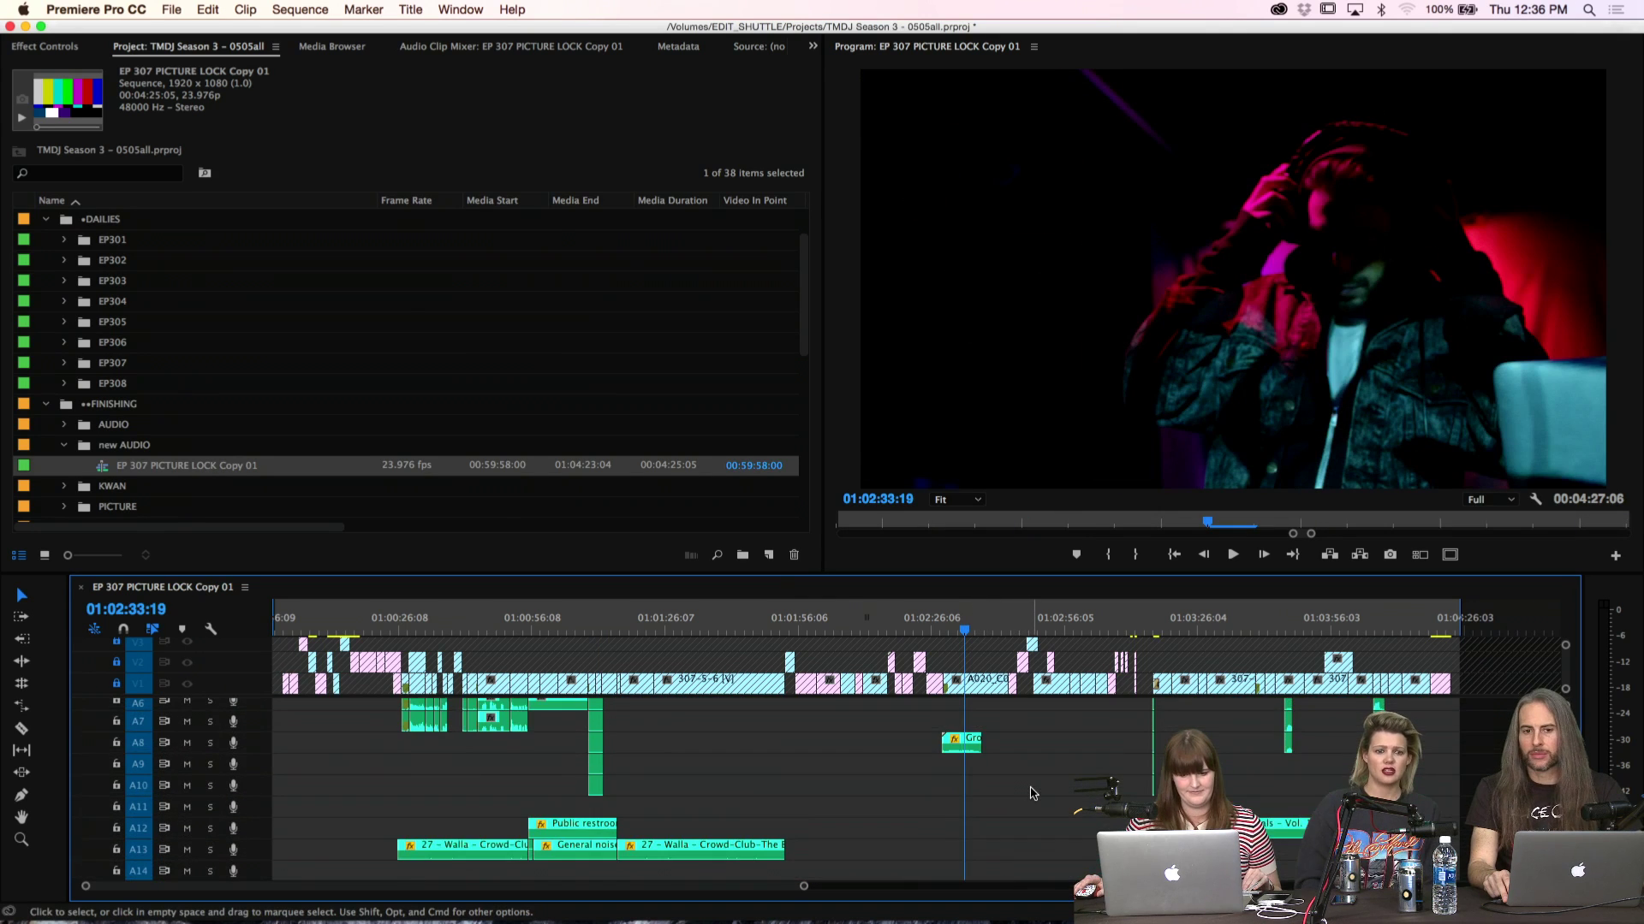
key(equal)
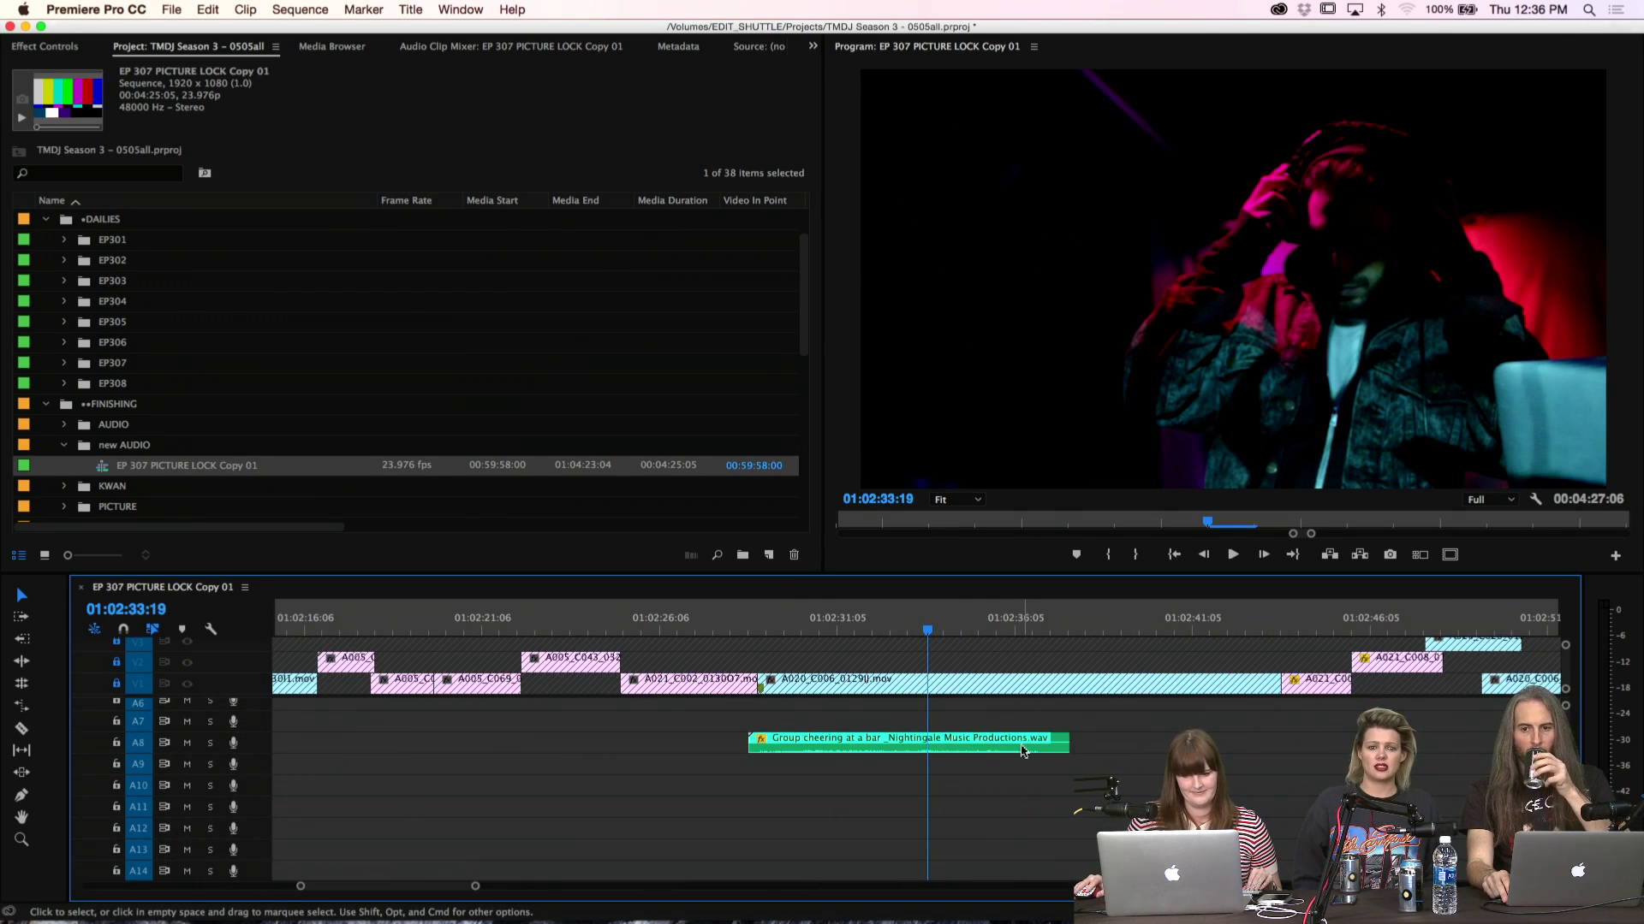
mouse_move(1023, 751)
mouse_down()
mouse_move(1023, 736)
mouse_move(1026, 856)
mouse_move(1027, 711)
mouse_move(1027, 766)
mouse_up()
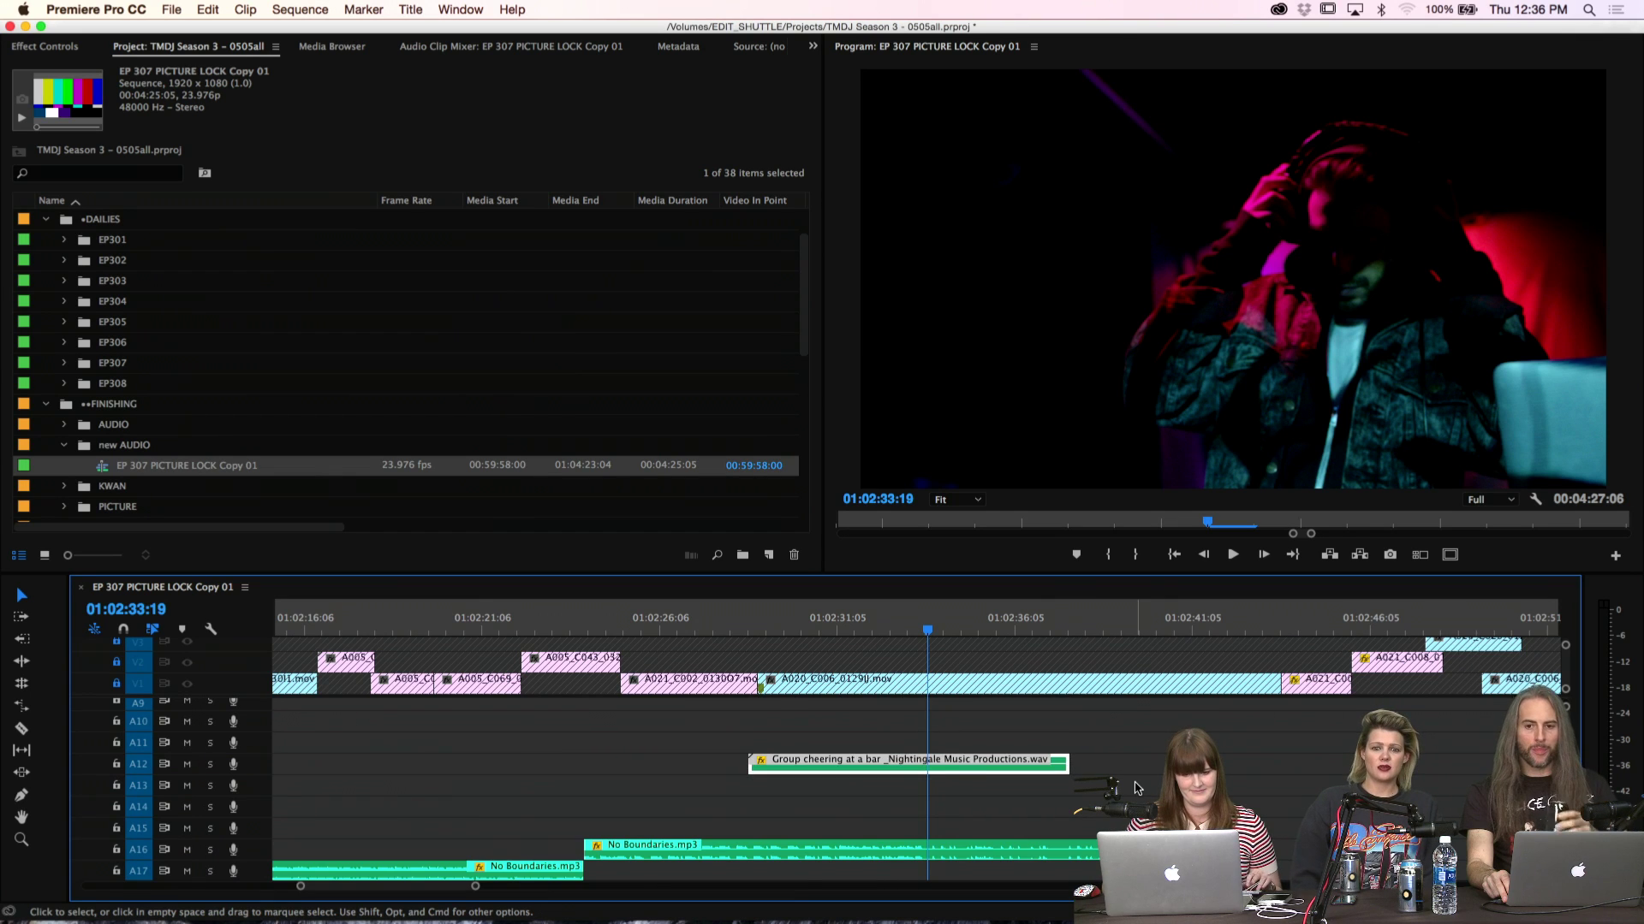
Examine the music and effects clips around 01:03:14:11 and check the track layout across the whole sequence
key(backslash)
scroll(1151, 792, down, 3)
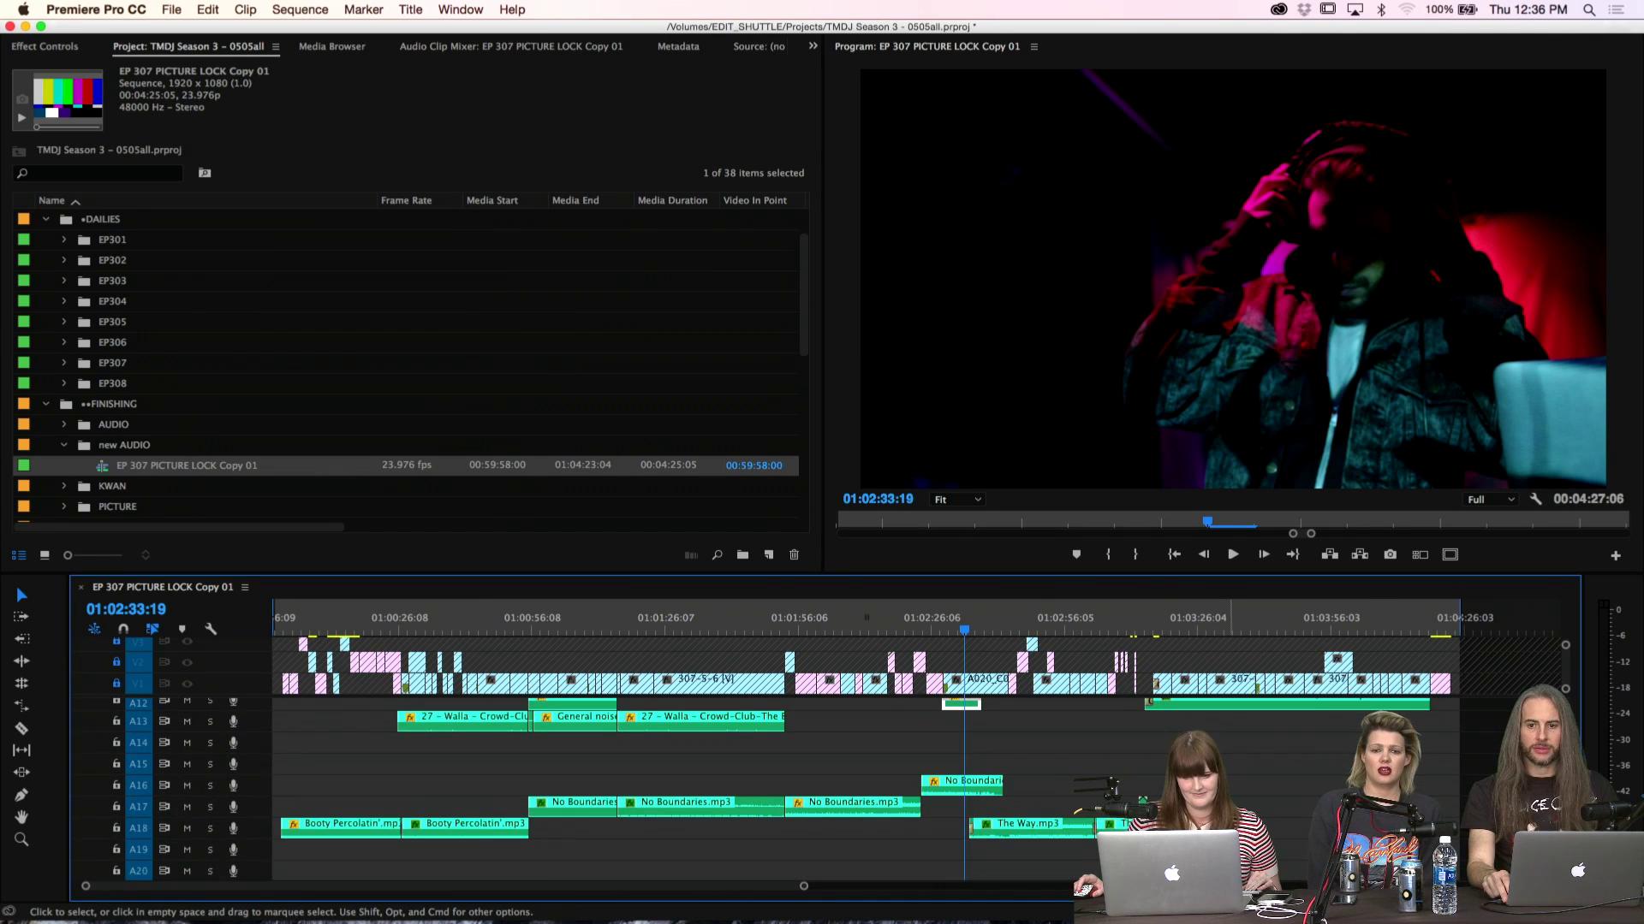
click(1147, 618)
key(equal)
key(equal)
key(equal)
key(equal)
key(equal)
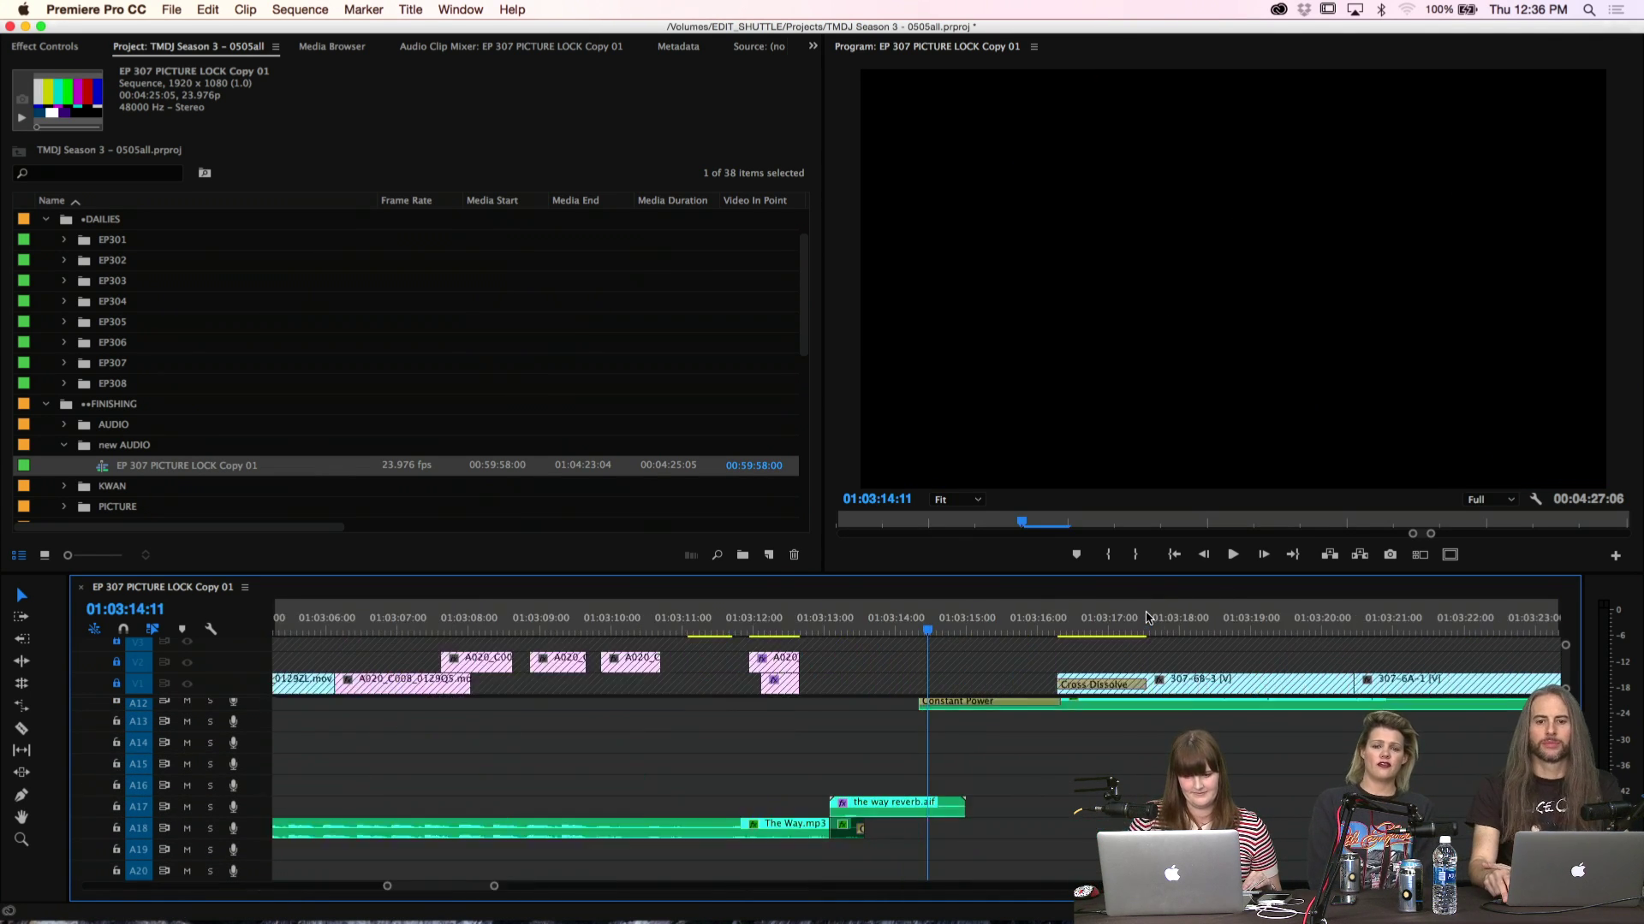
key(minus)
key(minus)
key(minus)
key(minus)
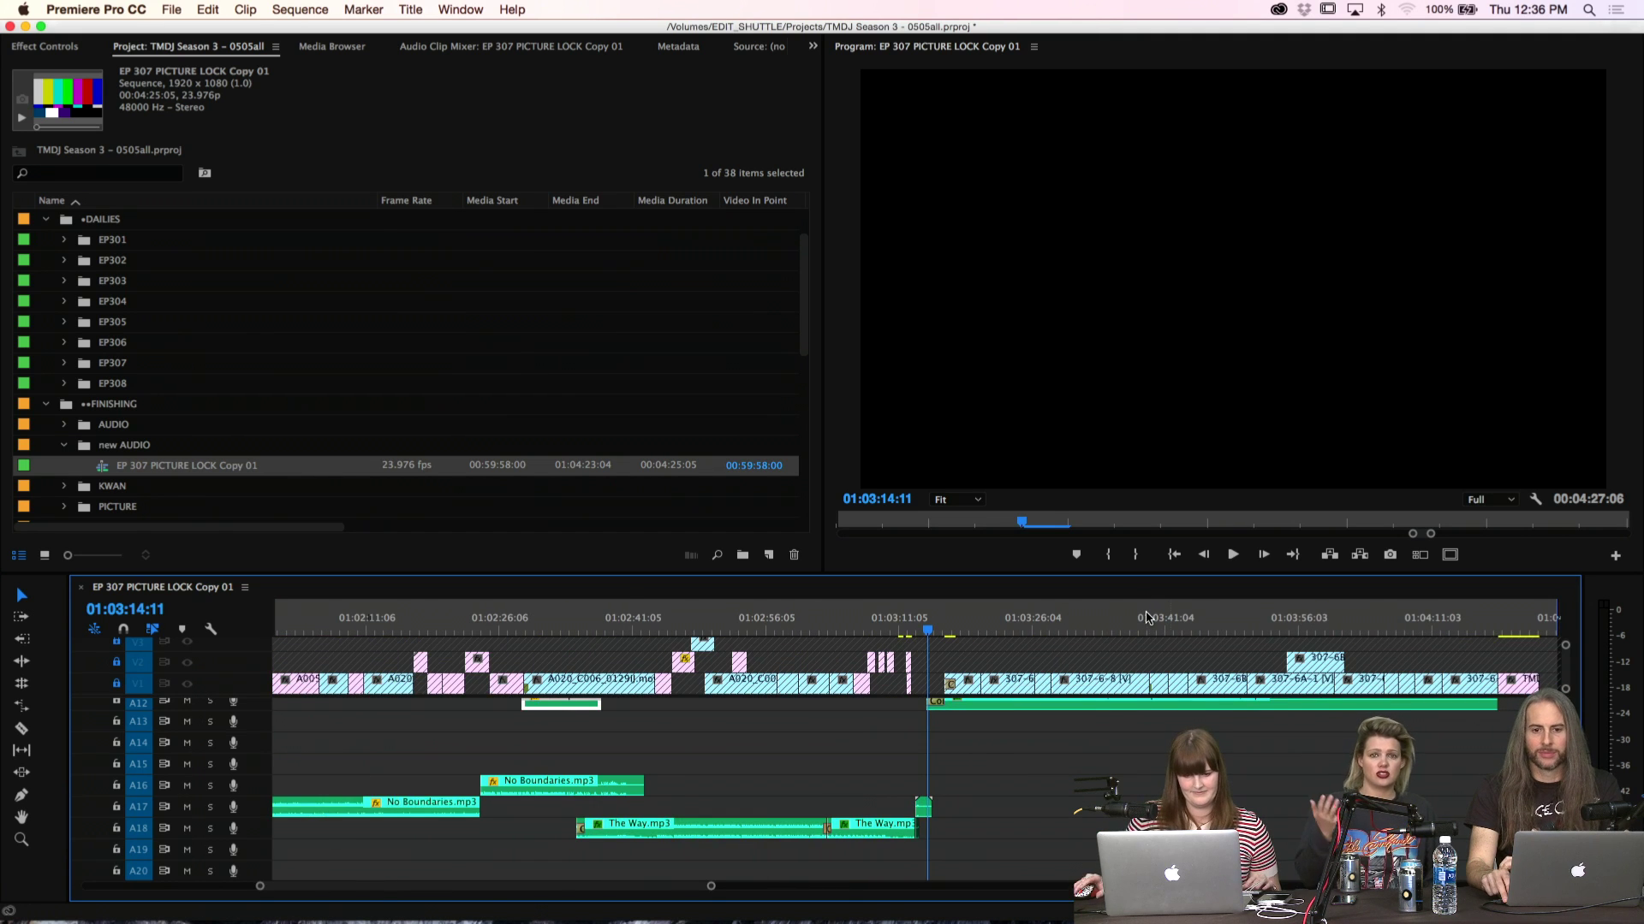
scroll(1302, 786, up, 2)
scroll(1278, 822, up, 9)
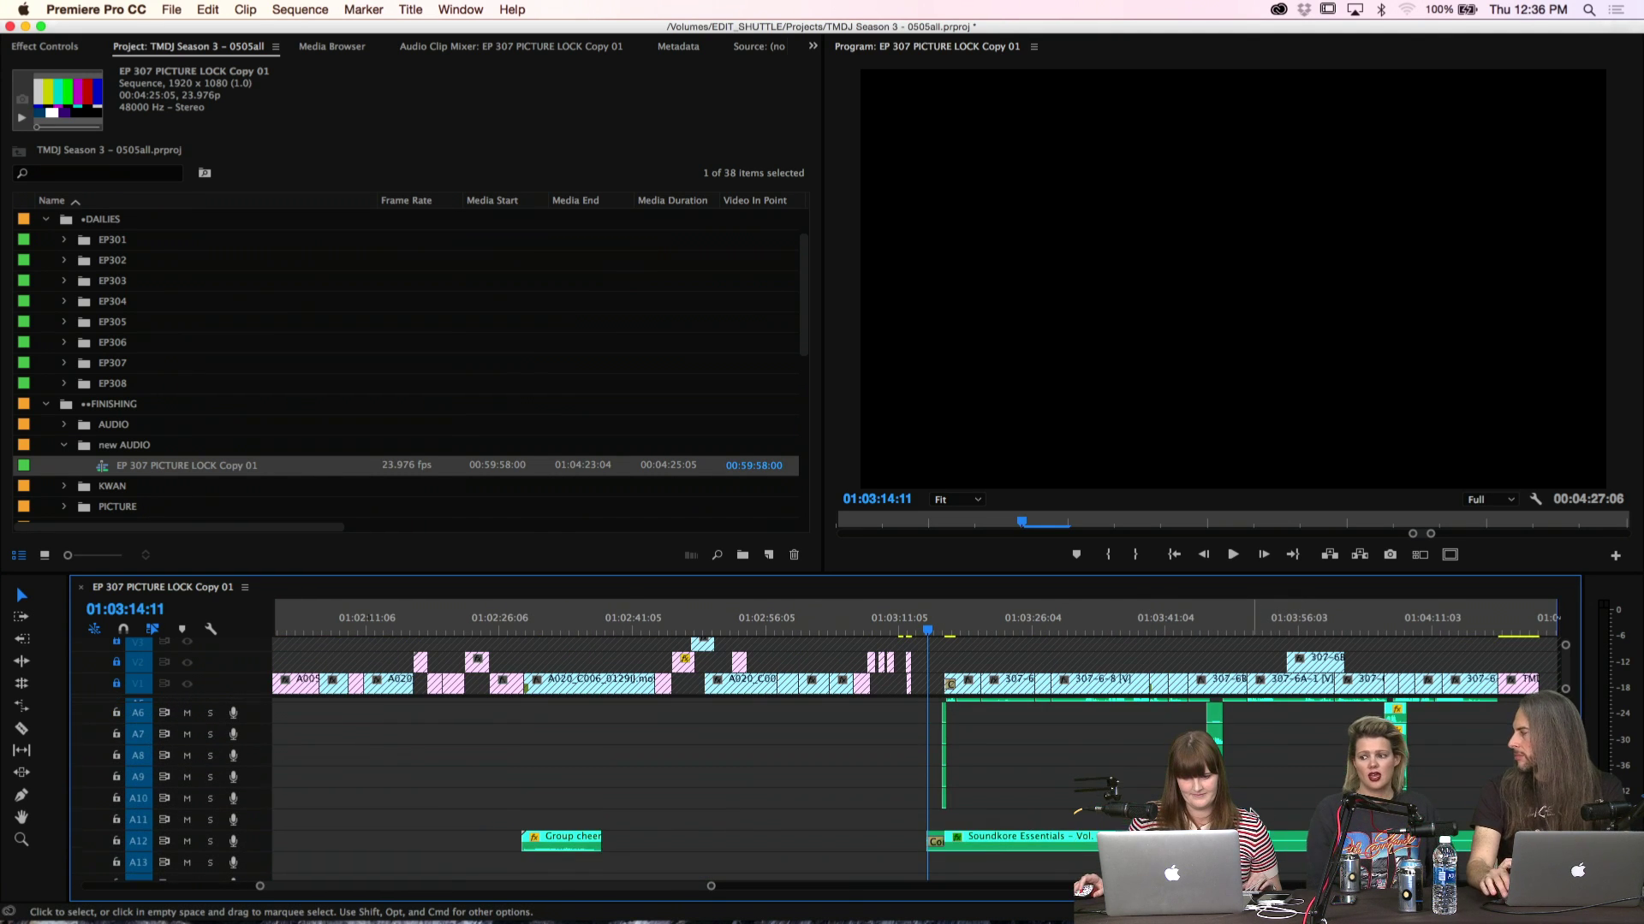
key(minus)
key(minus)
scroll(689, 847, down, 7)
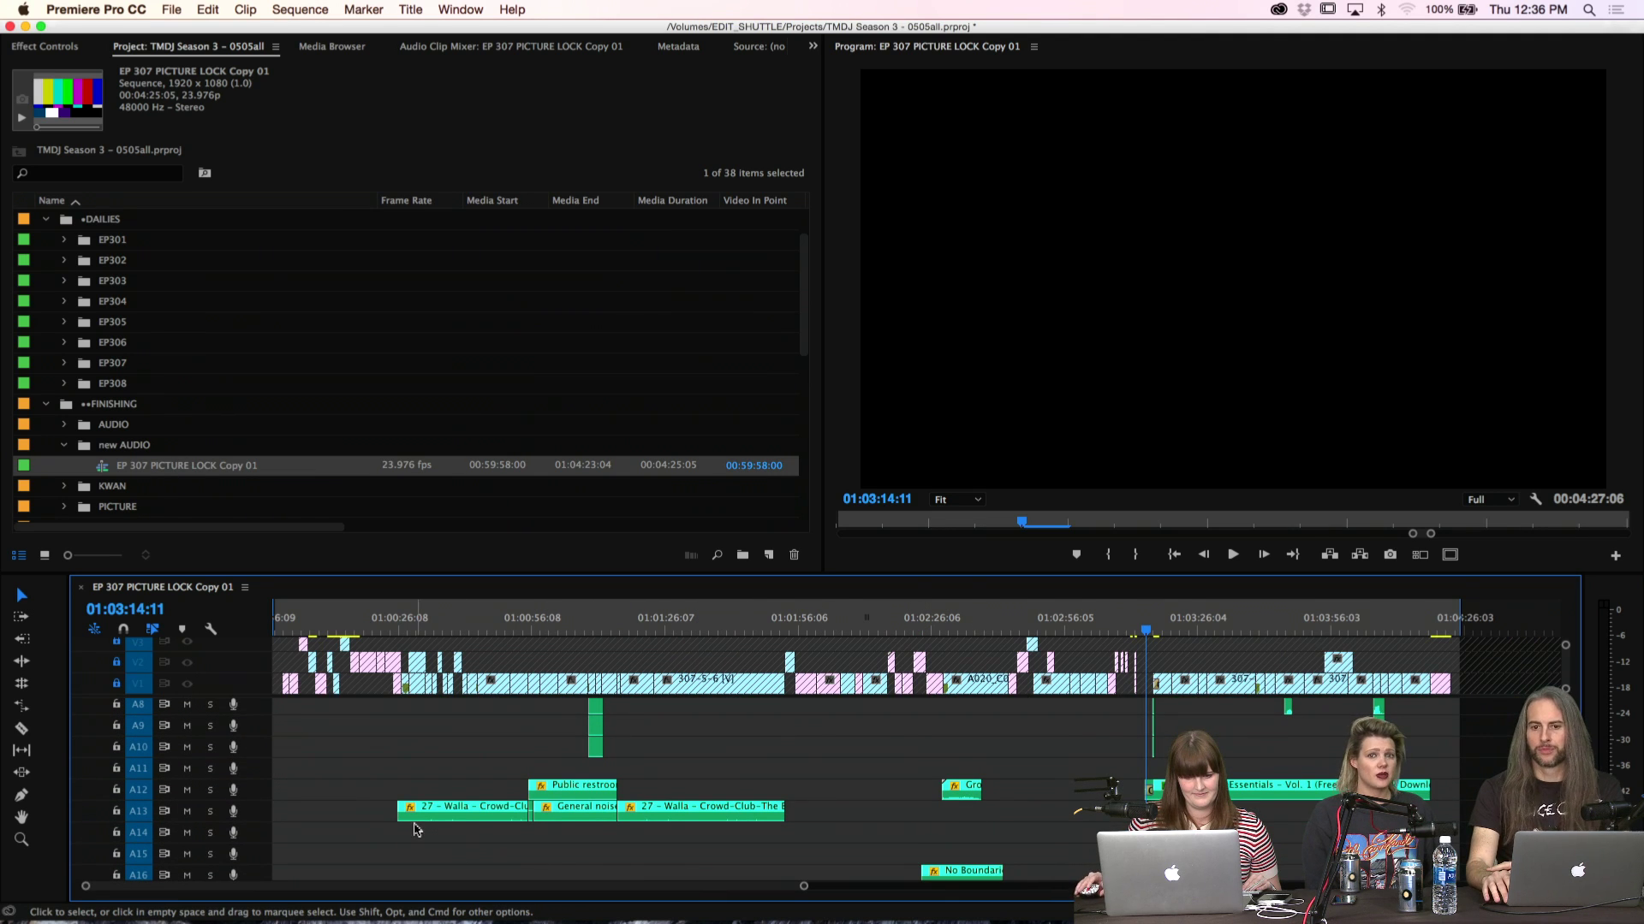
Delete all empty audio tracks from the sequence and check the remaining track layout
right_click(255, 770)
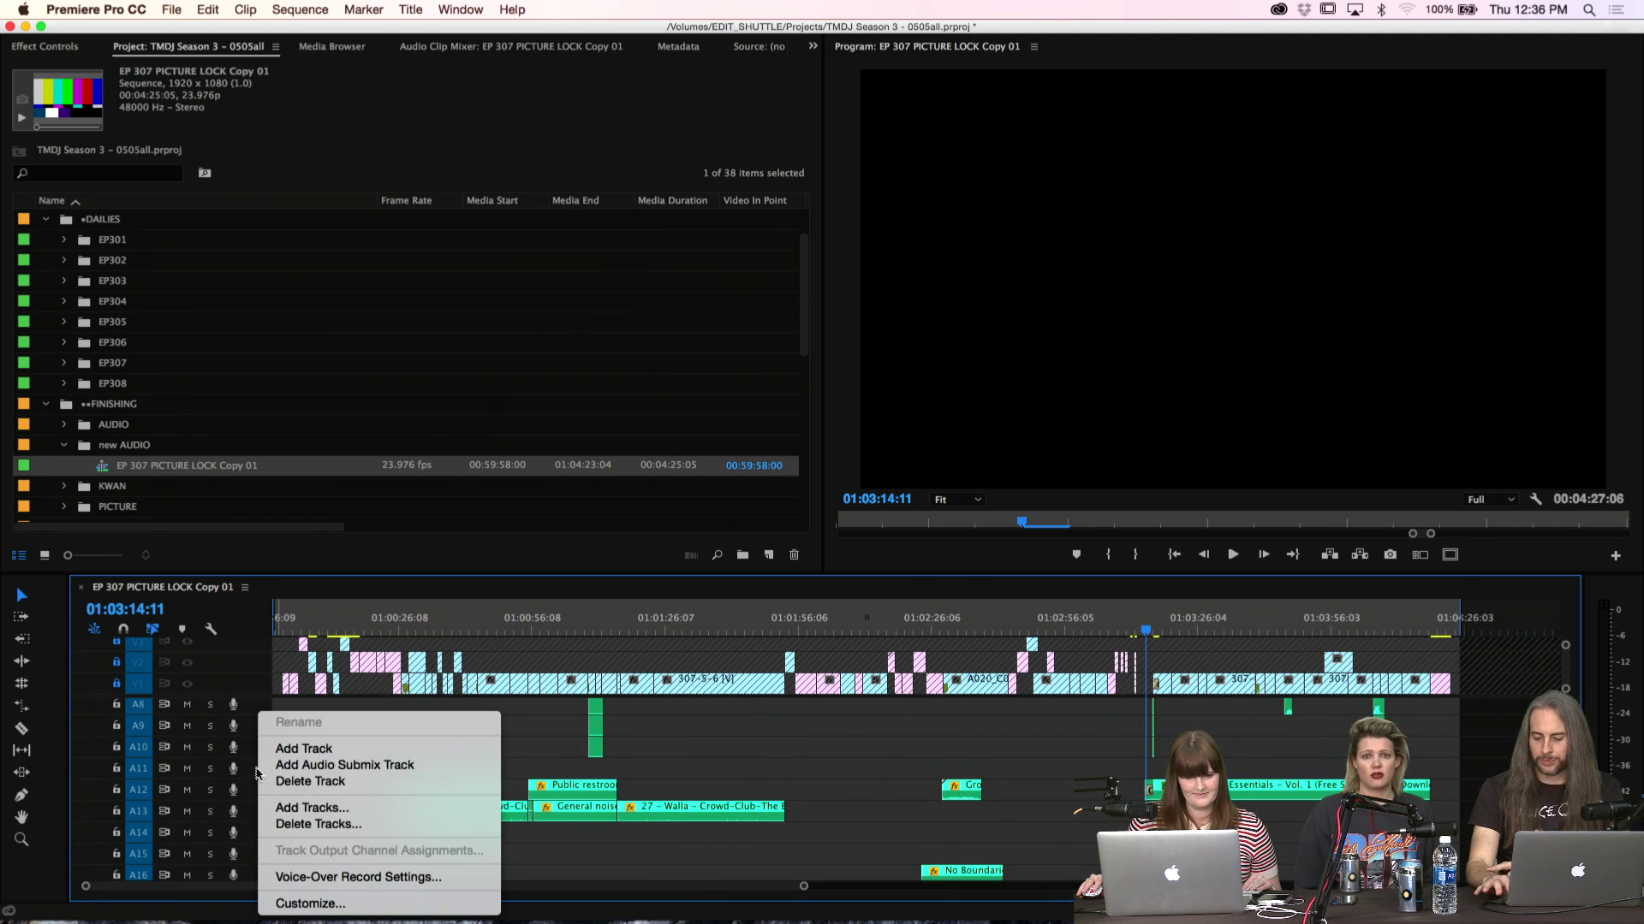
click(321, 824)
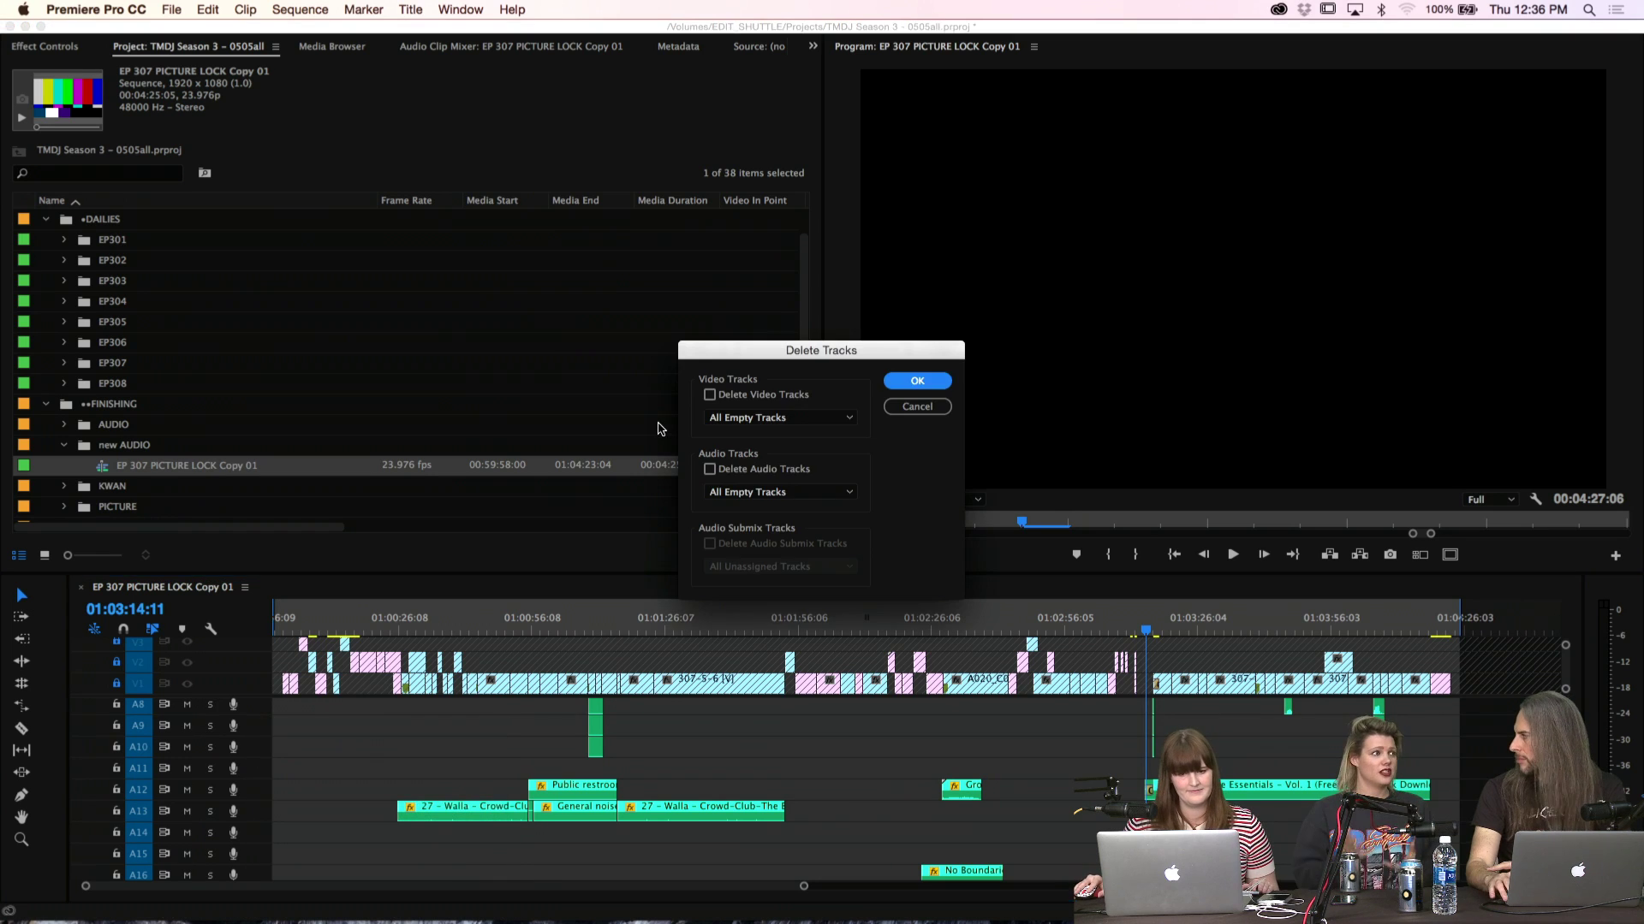
click(761, 476)
click(917, 381)
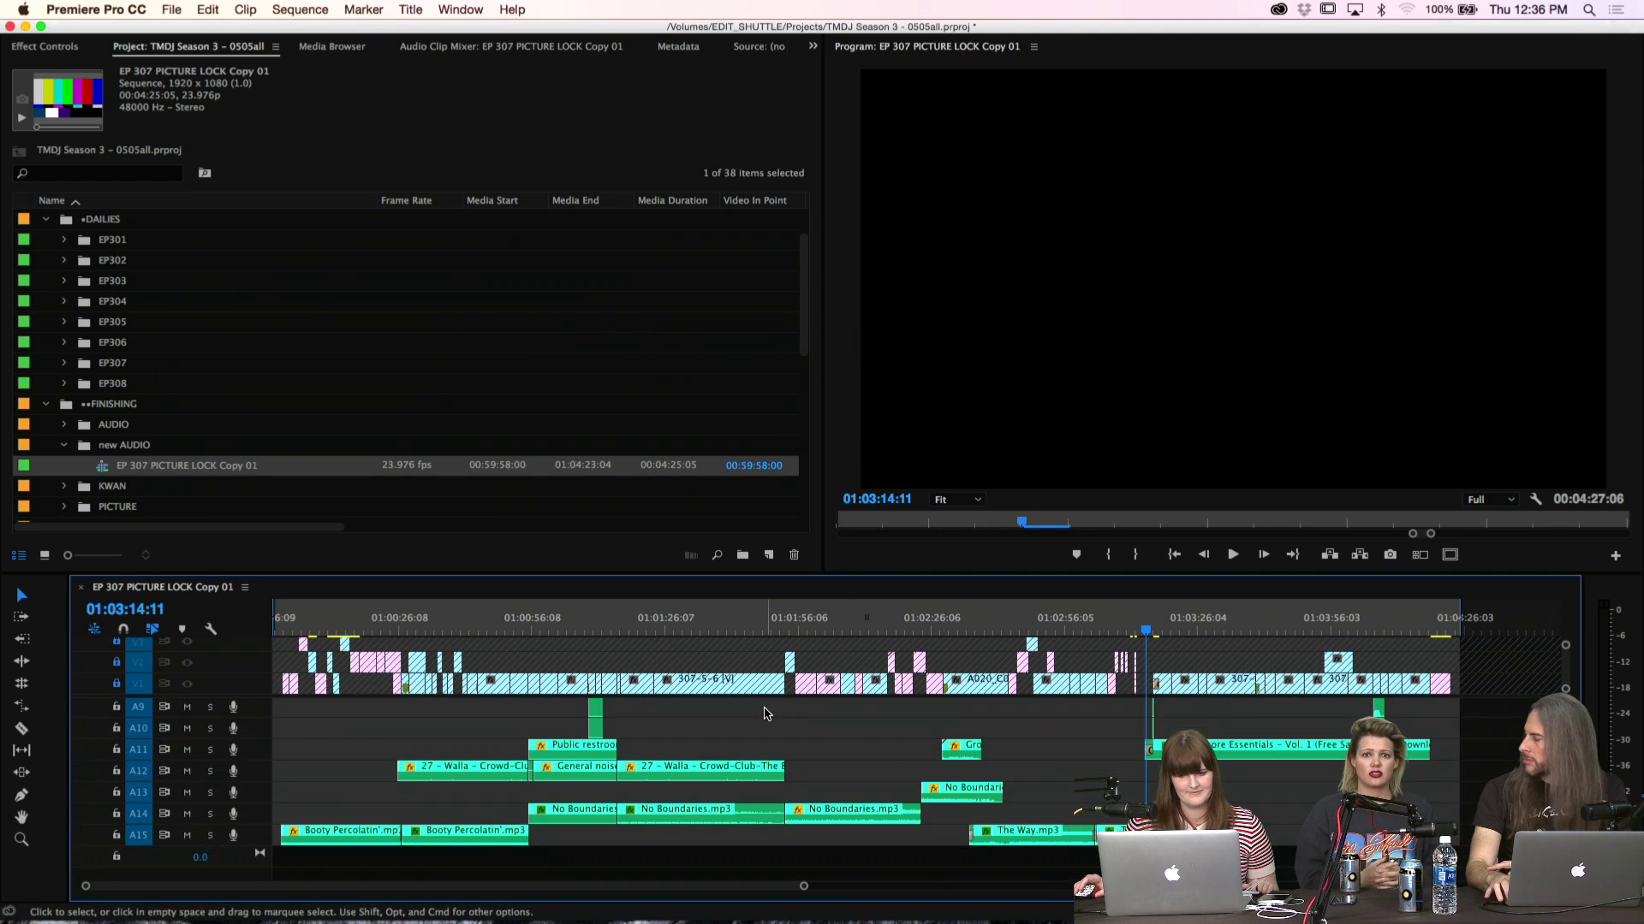
scroll(1092, 739, up, 2)
scroll(1297, 789, up, 5)
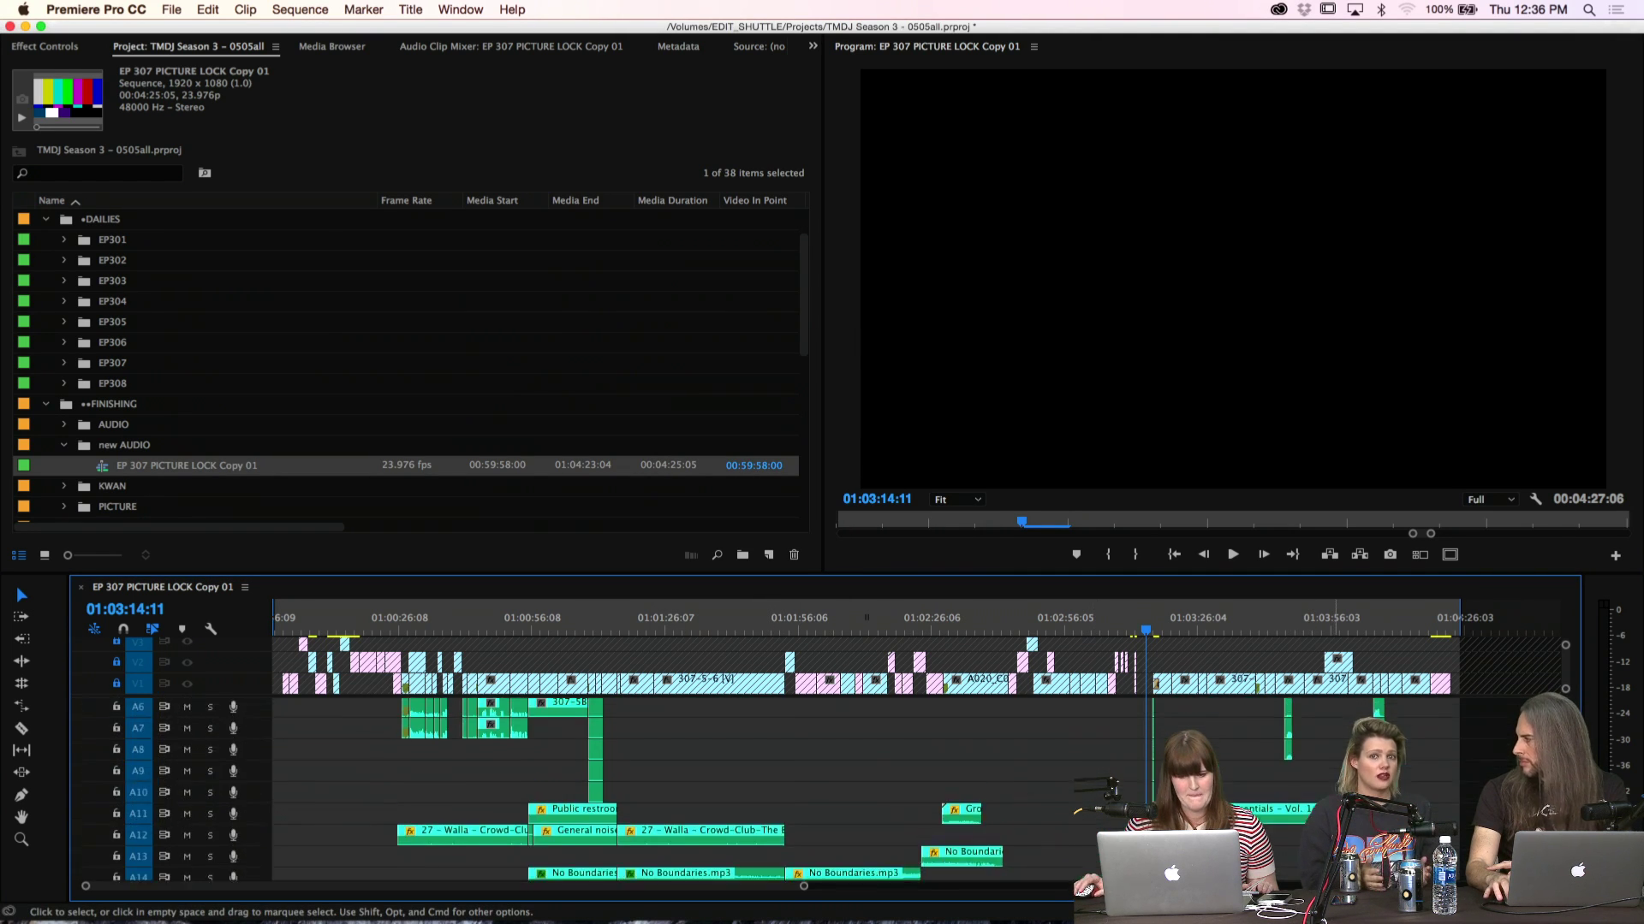
scroll(700, 790, down, 6)
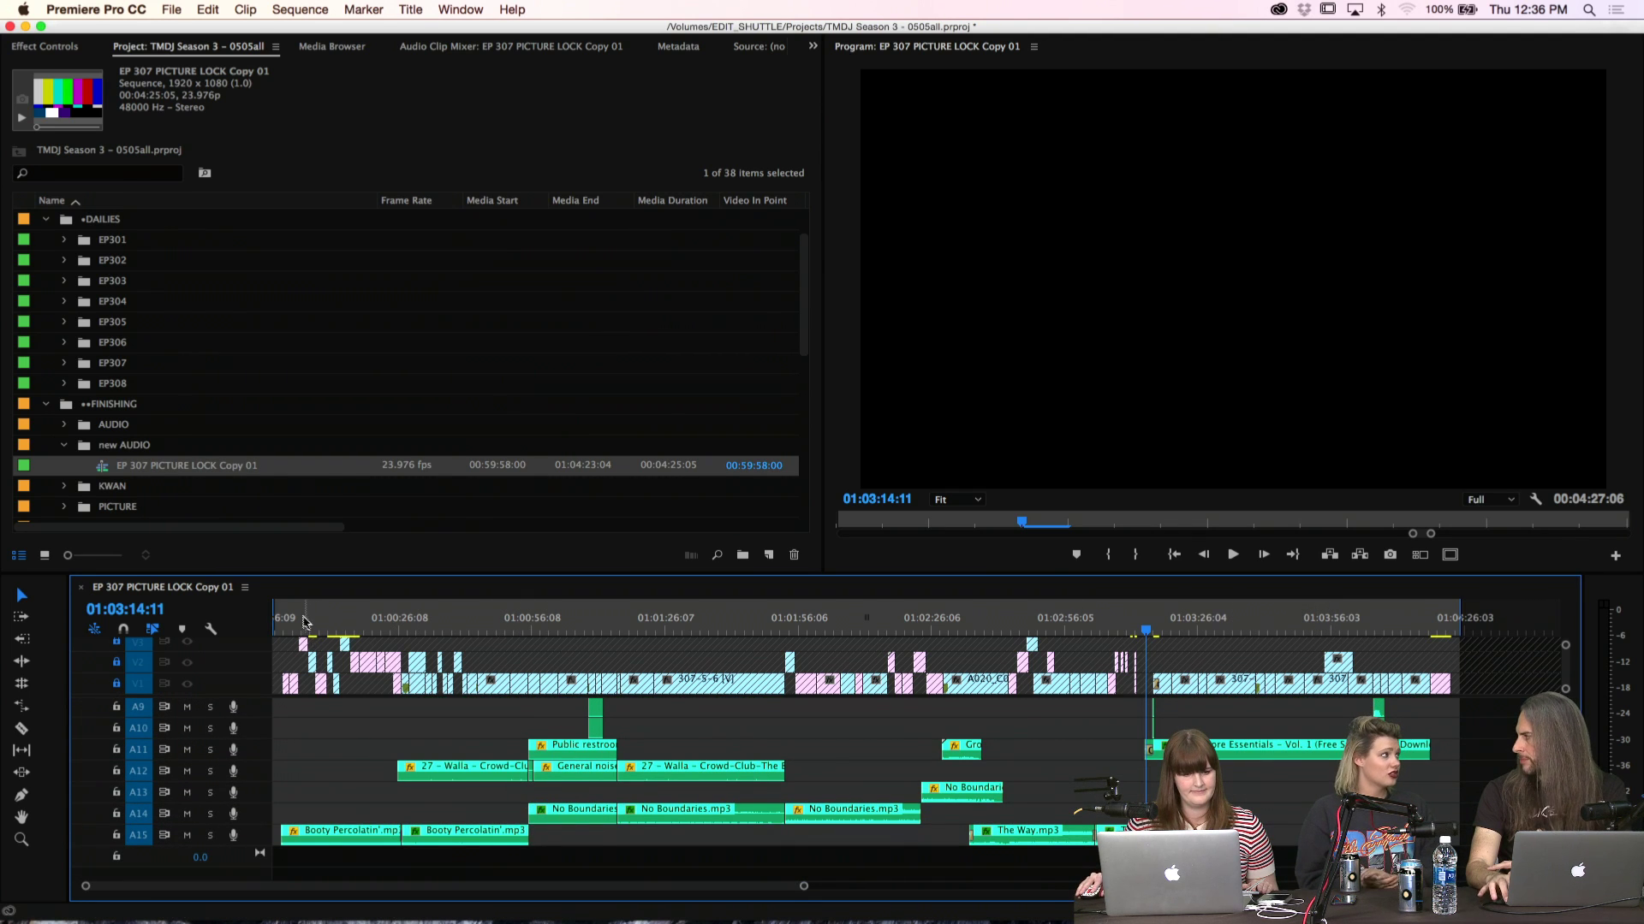
Rename the copied picture lock sequence in the new AUDIO bin as EP 307 AUDIO
click(190, 464)
click(189, 466)
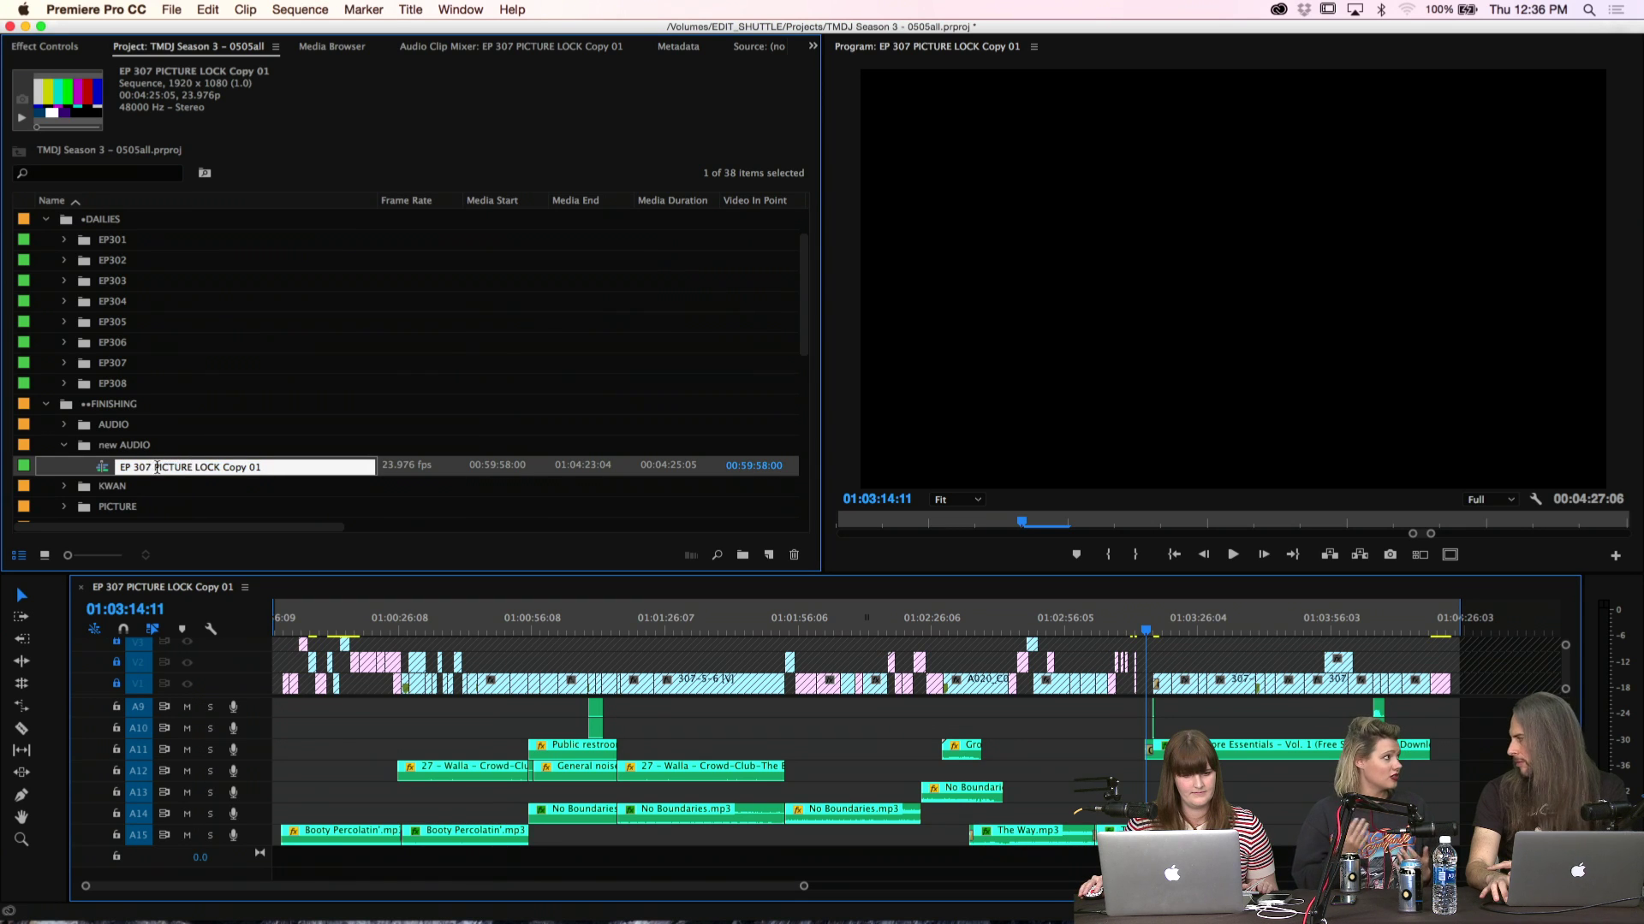
drag(158, 468, 390, 500)
text(AUDIO)
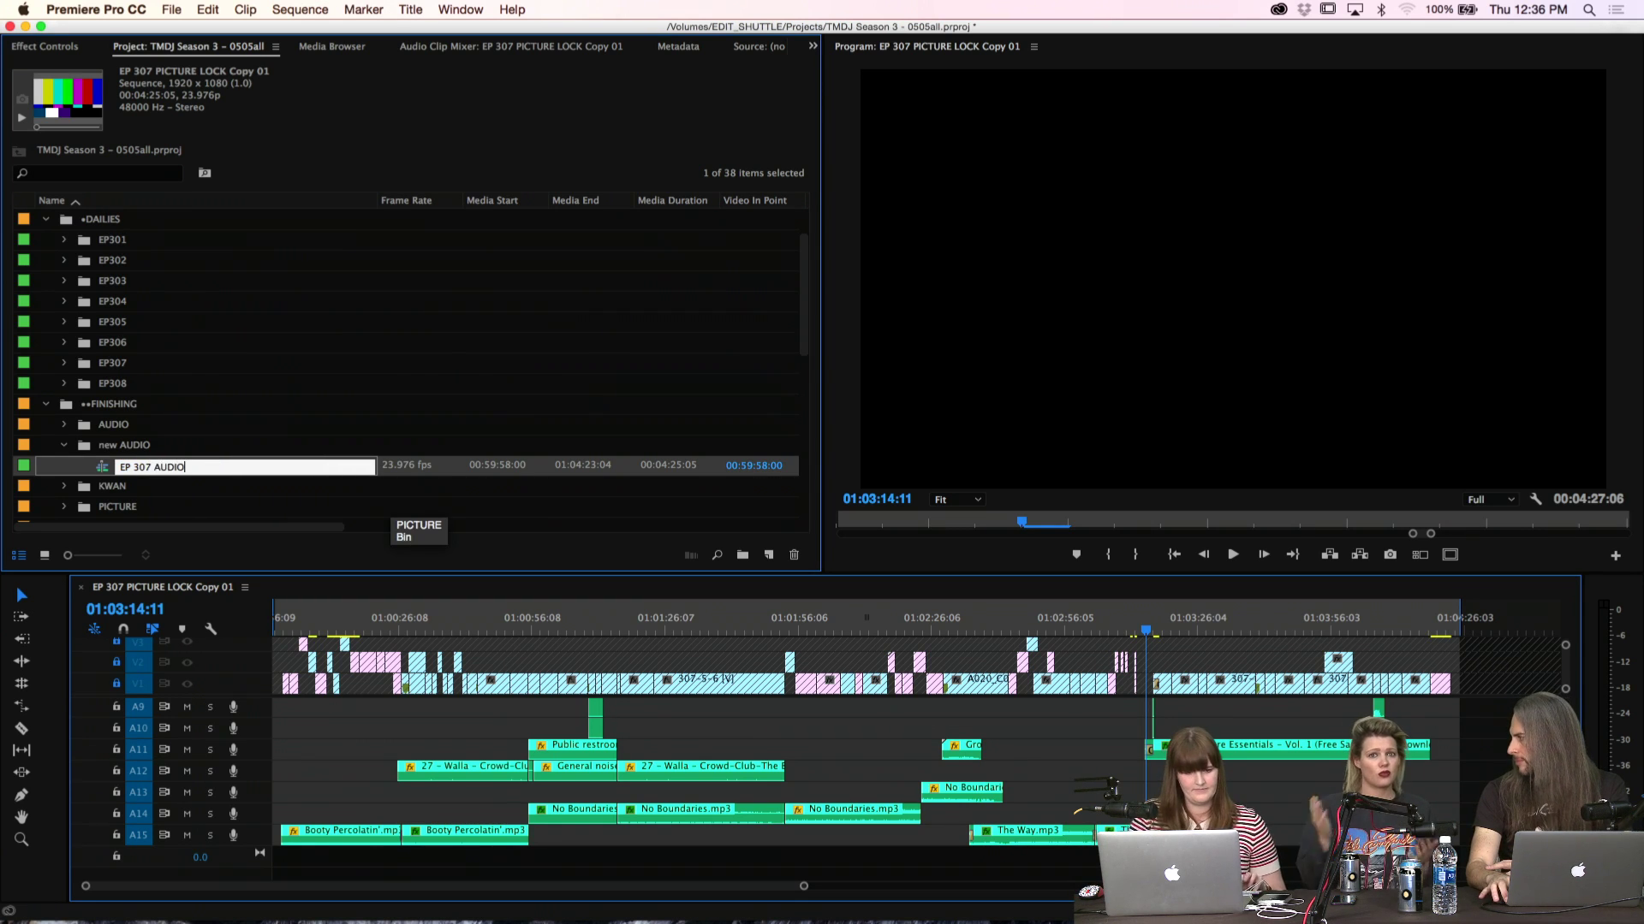
key(Return)
click(1299, 803)
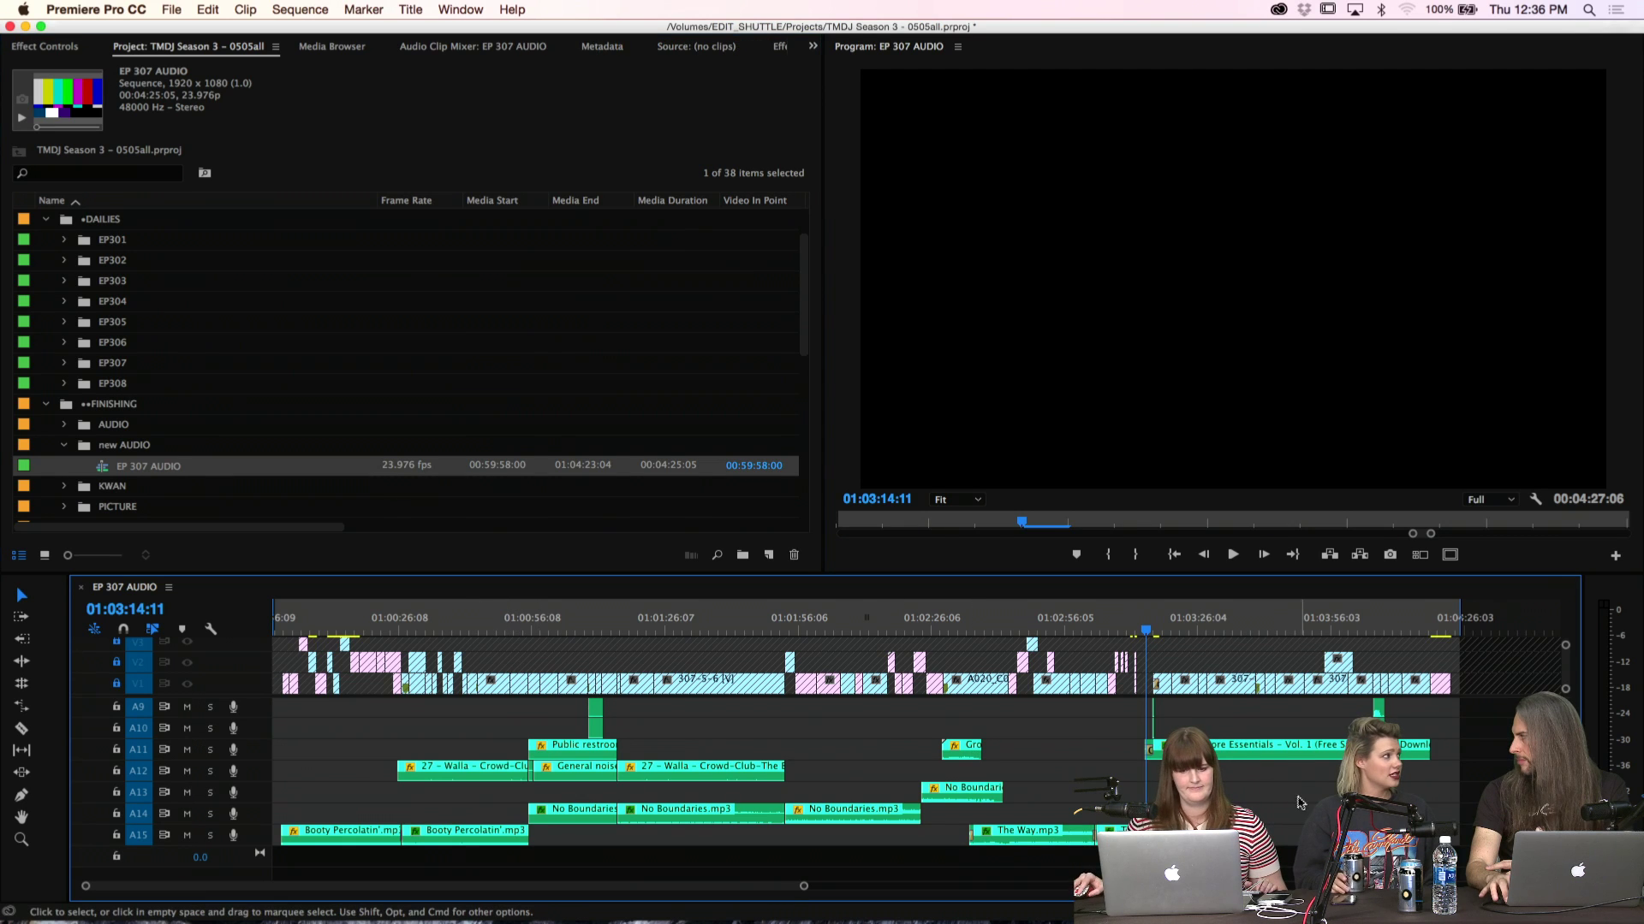
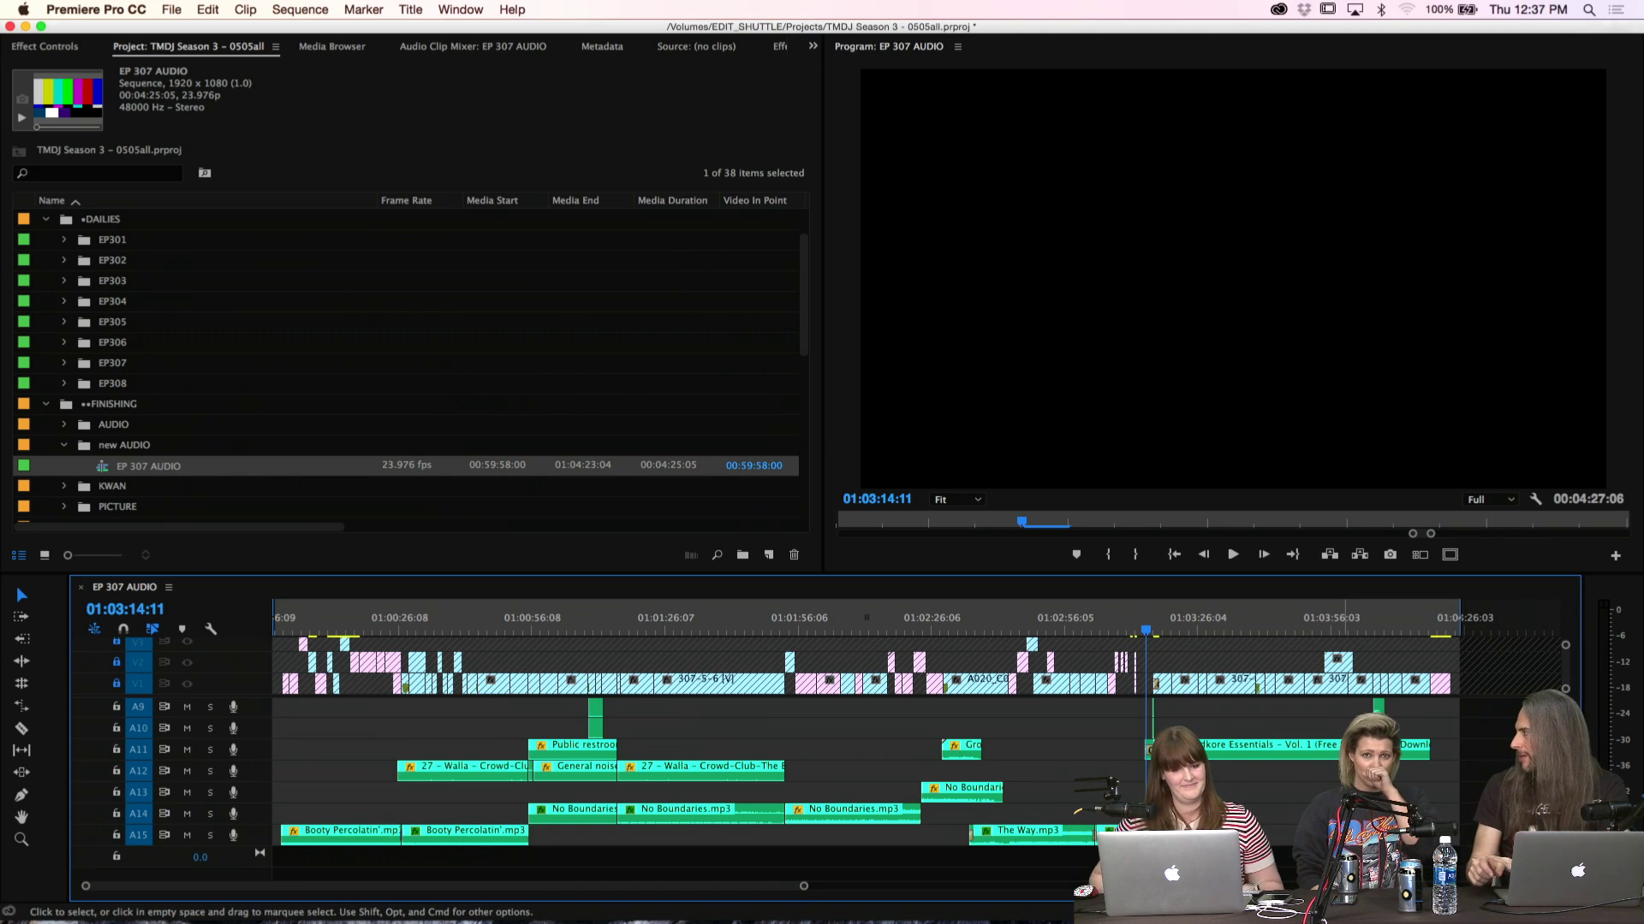
Expand audio track A1, rename it Prod 1 and collapse it again
scroll(589, 734, up, 5)
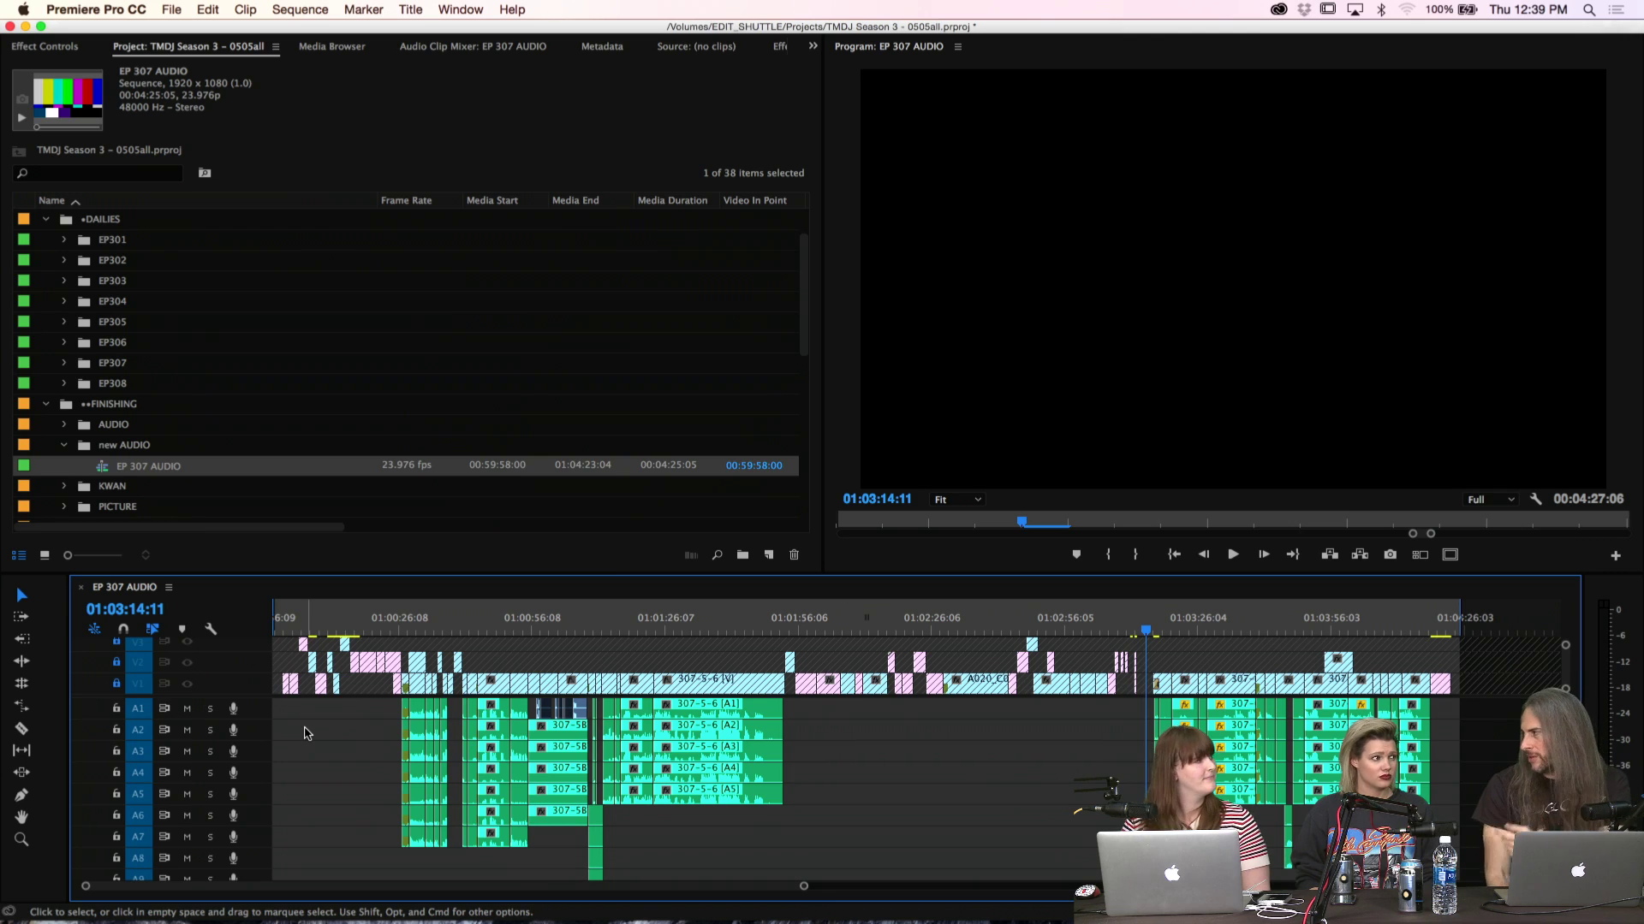
double_click(261, 716)
key(=)
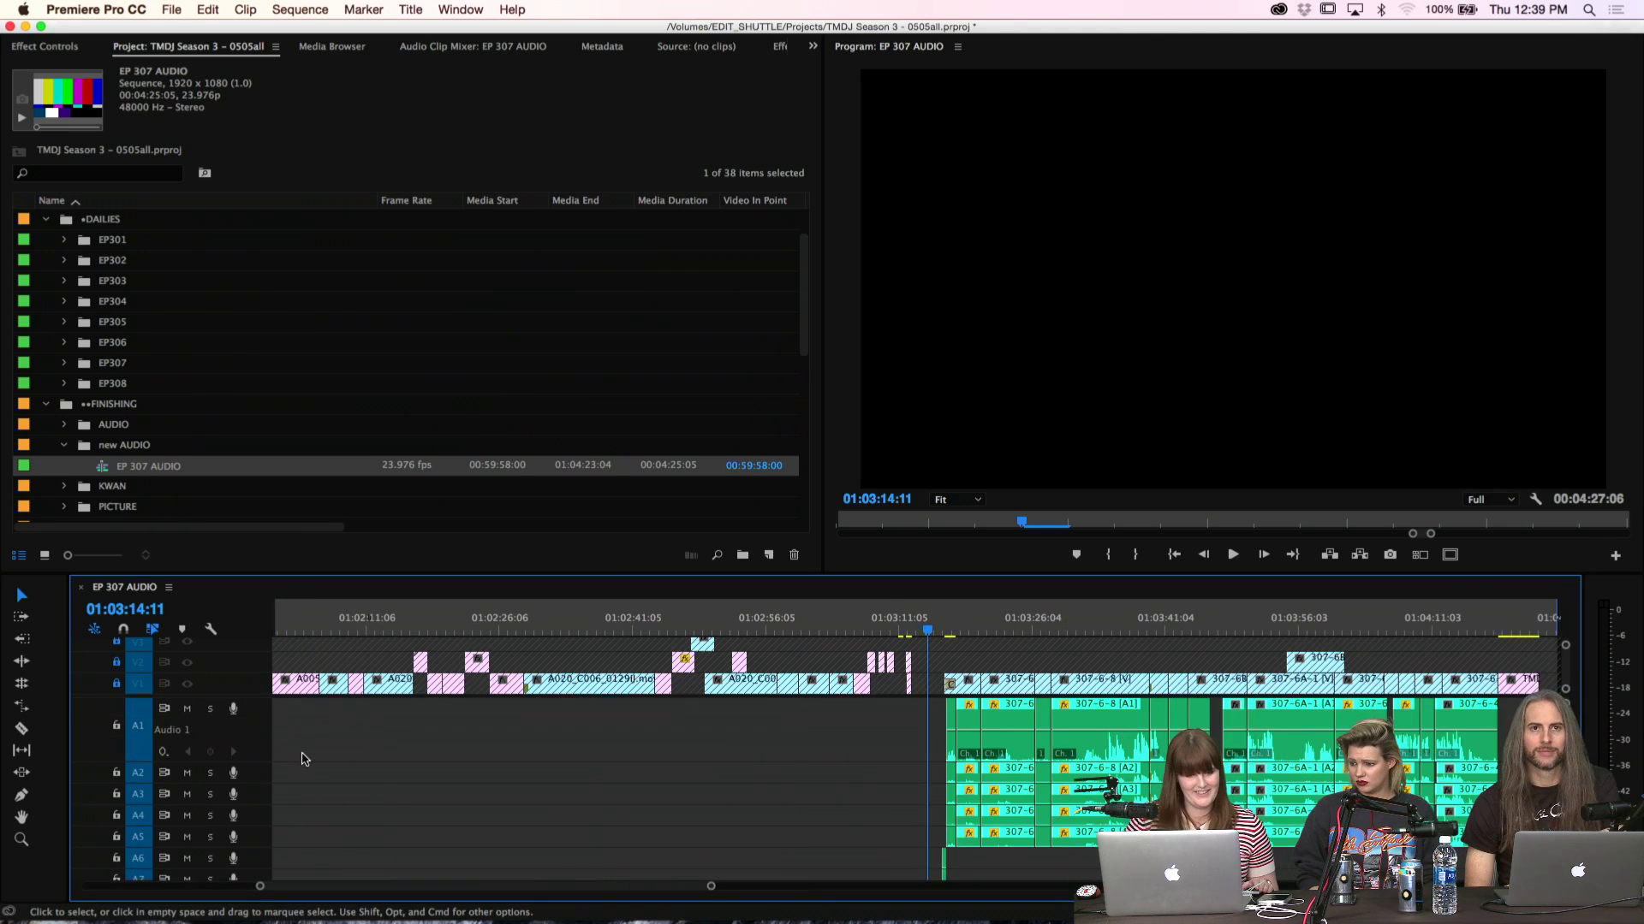
right_click(206, 729)
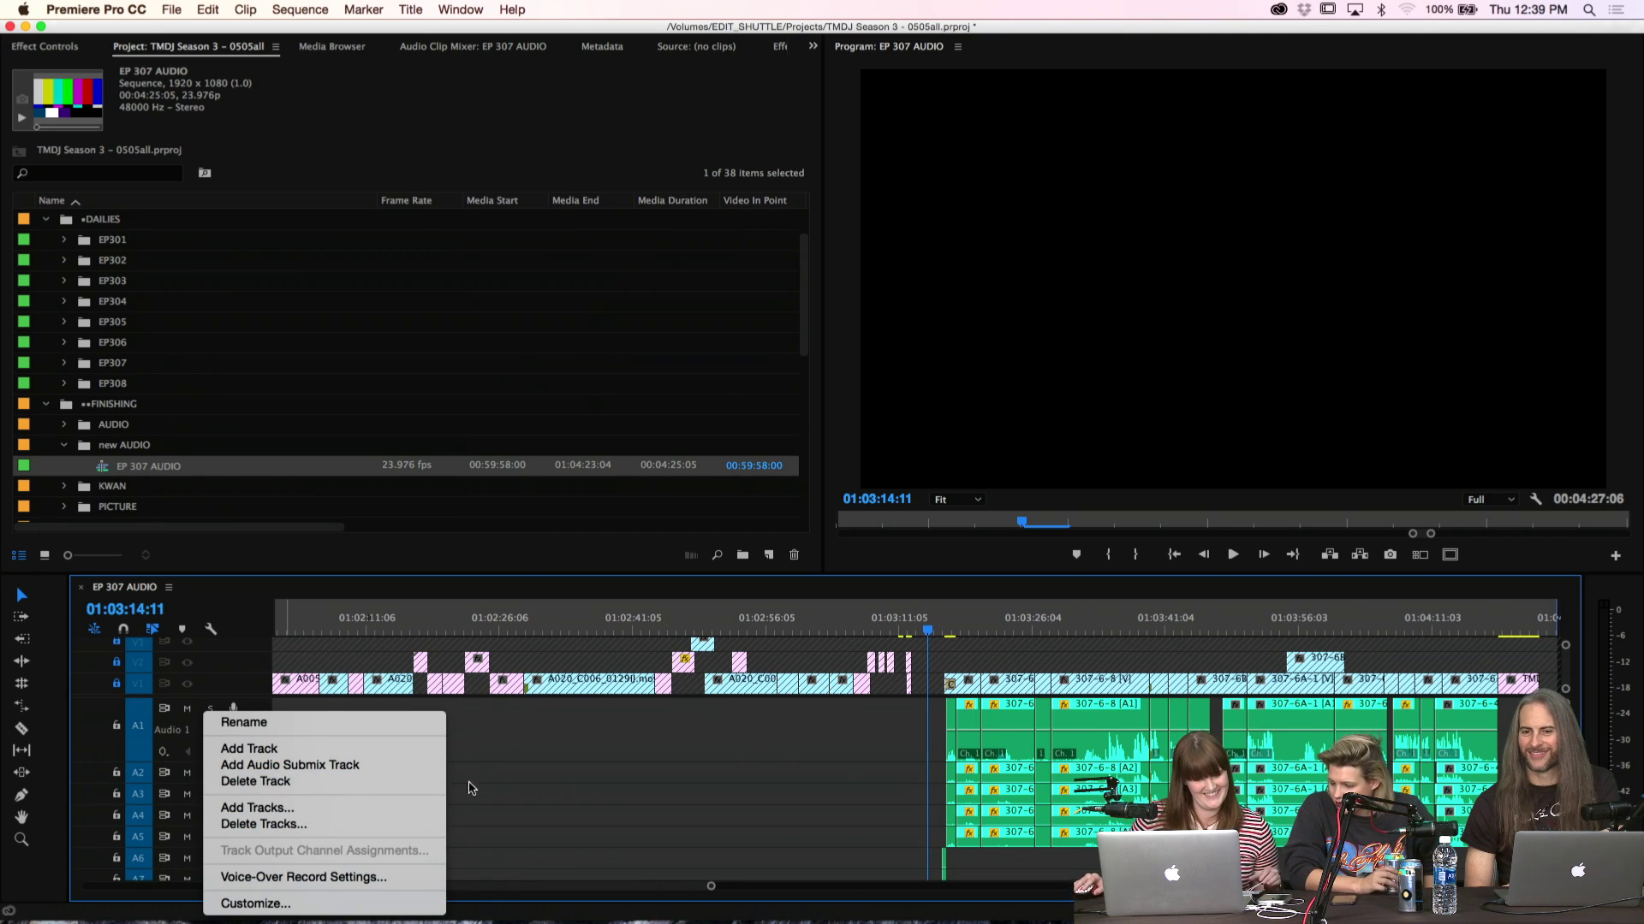
click(325, 722)
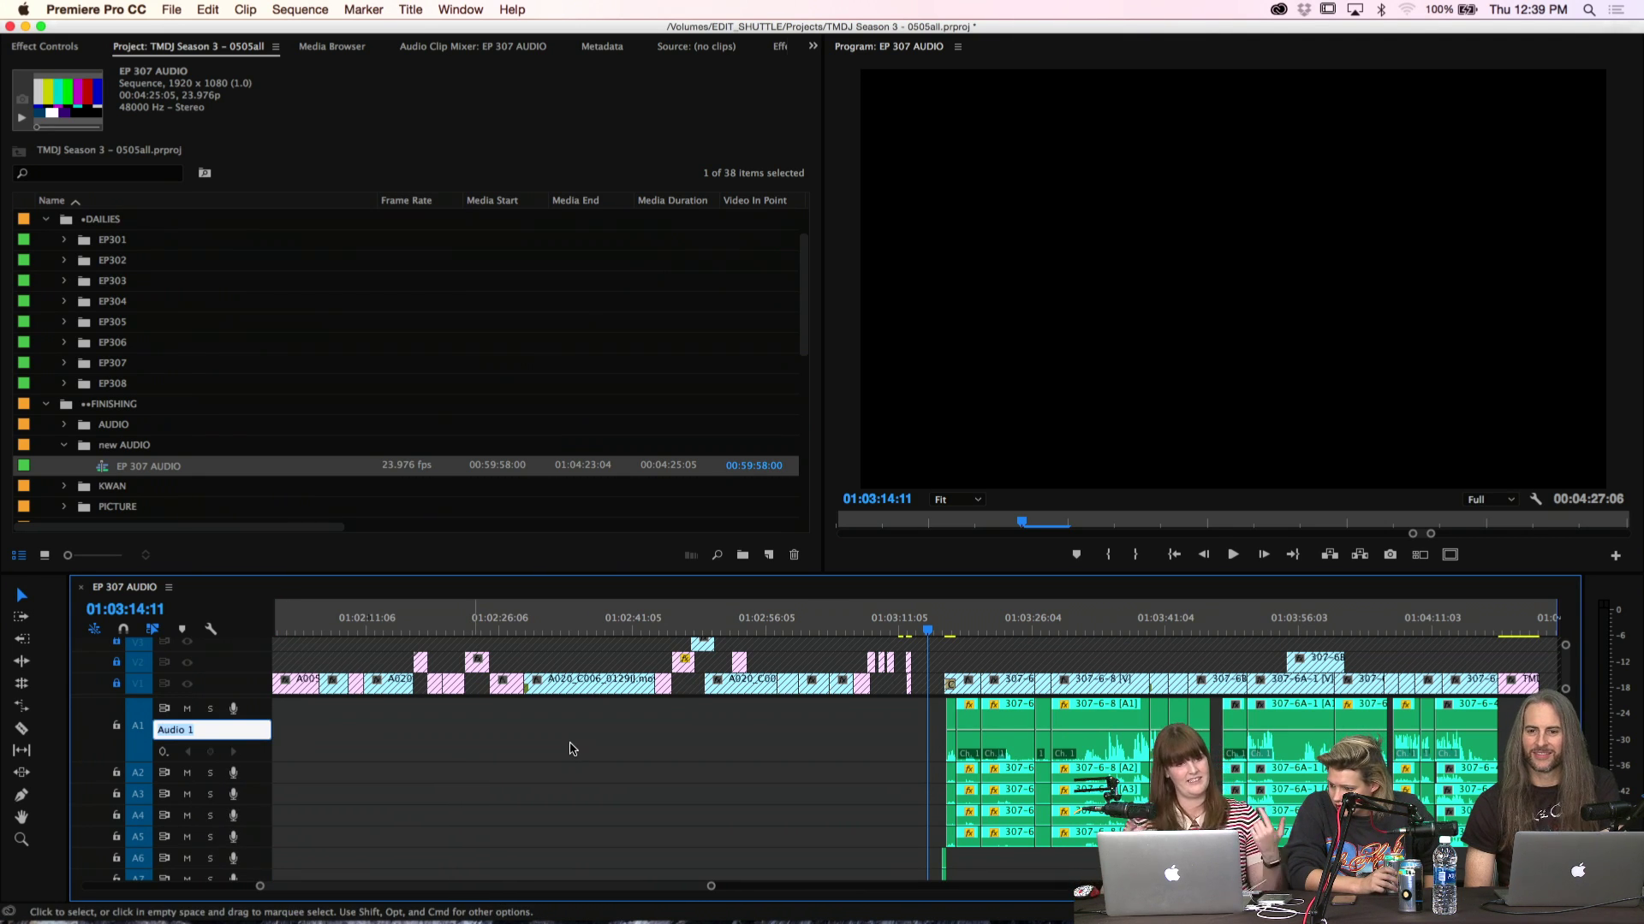
text(Prod)
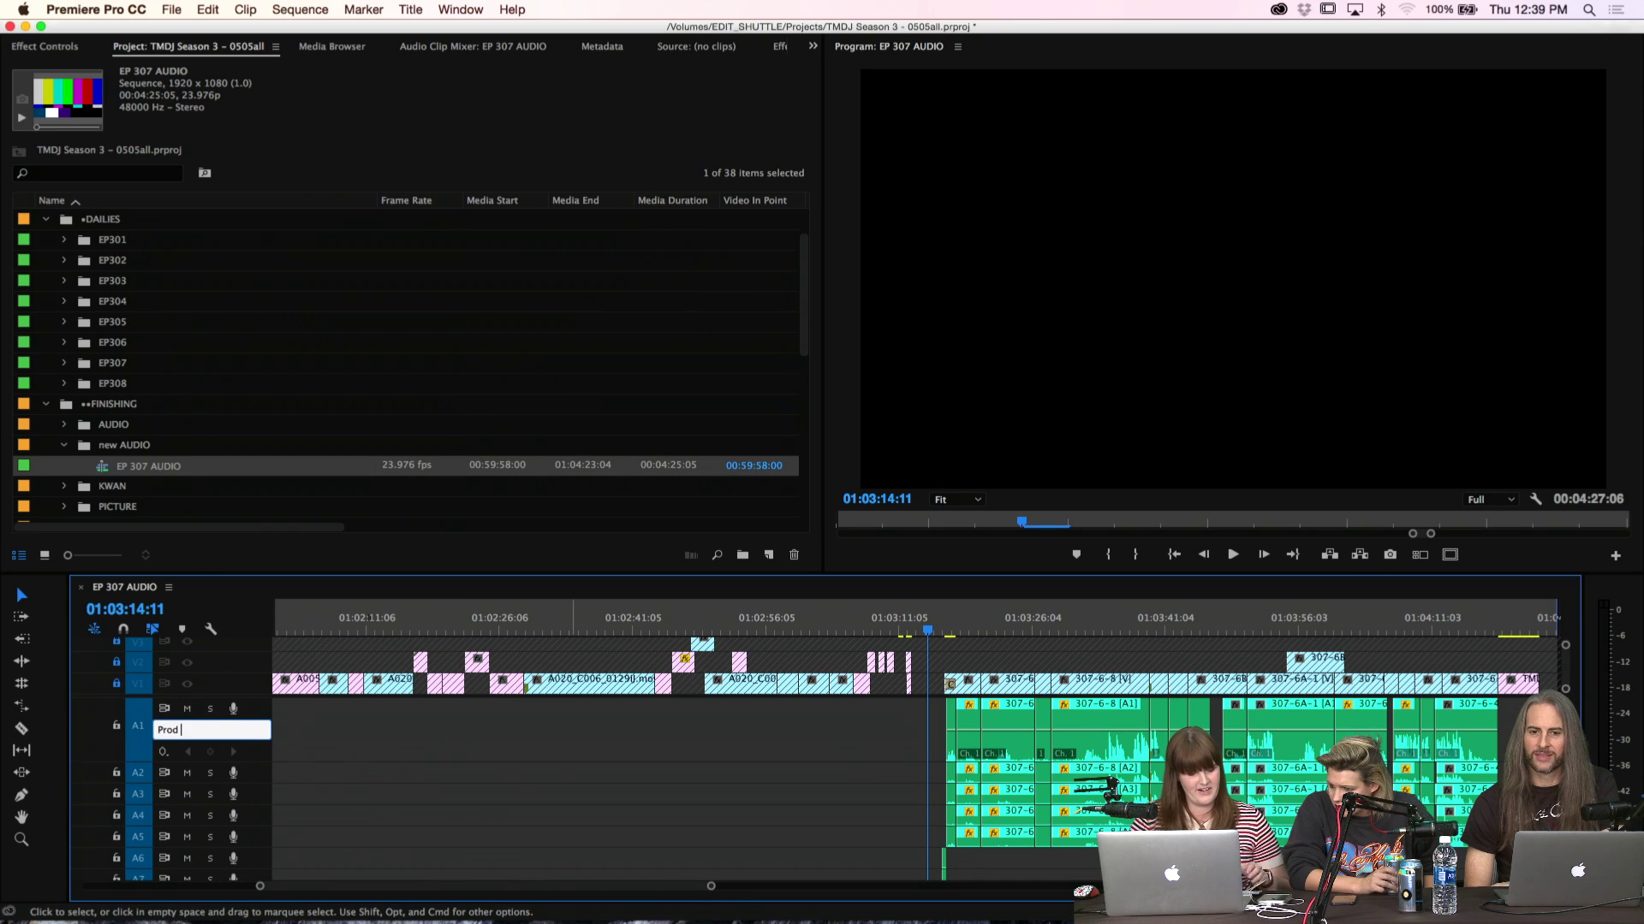
text( 1)
key(Return)
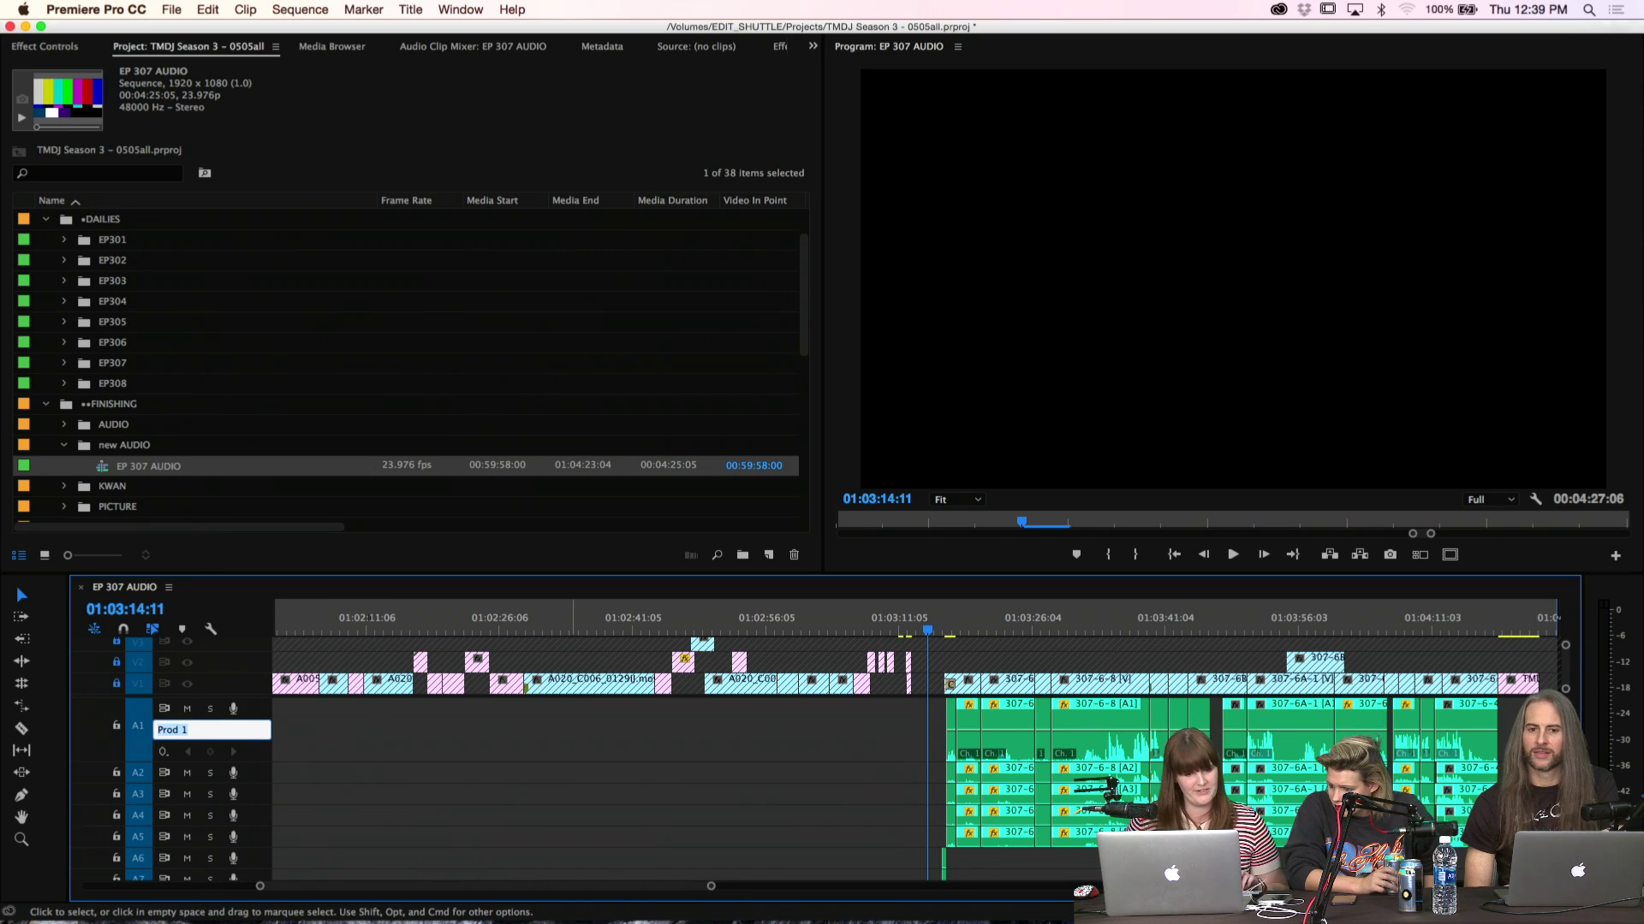
double_click(256, 719)
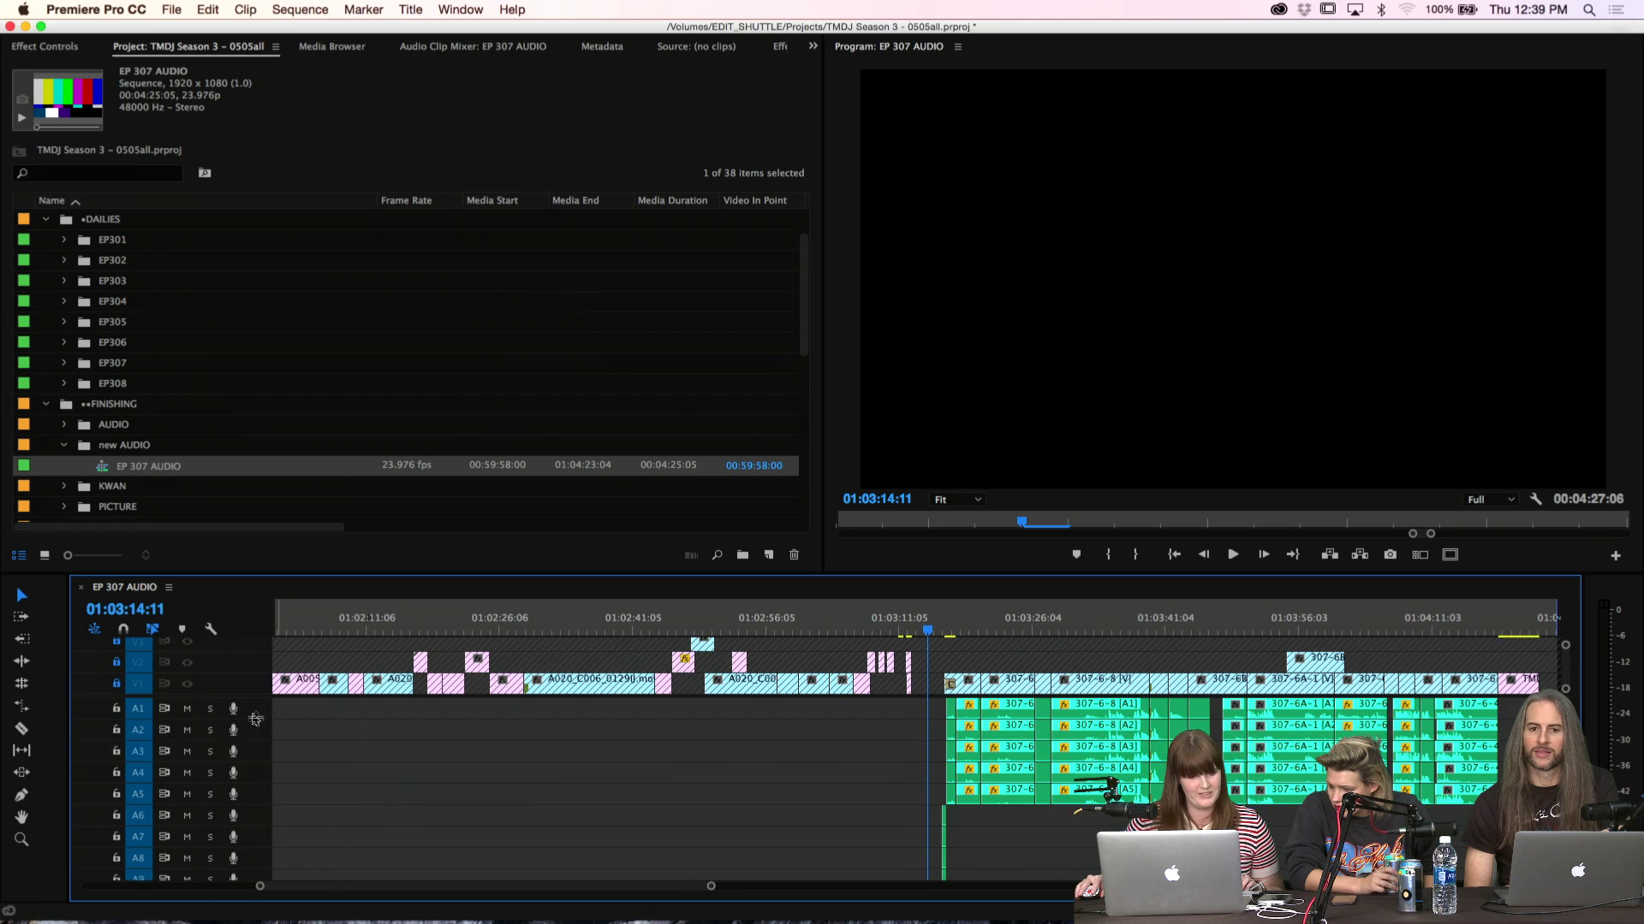
Expand audio track A2 and rename it Prod 2
double_click(254, 732)
right_click(193, 762)
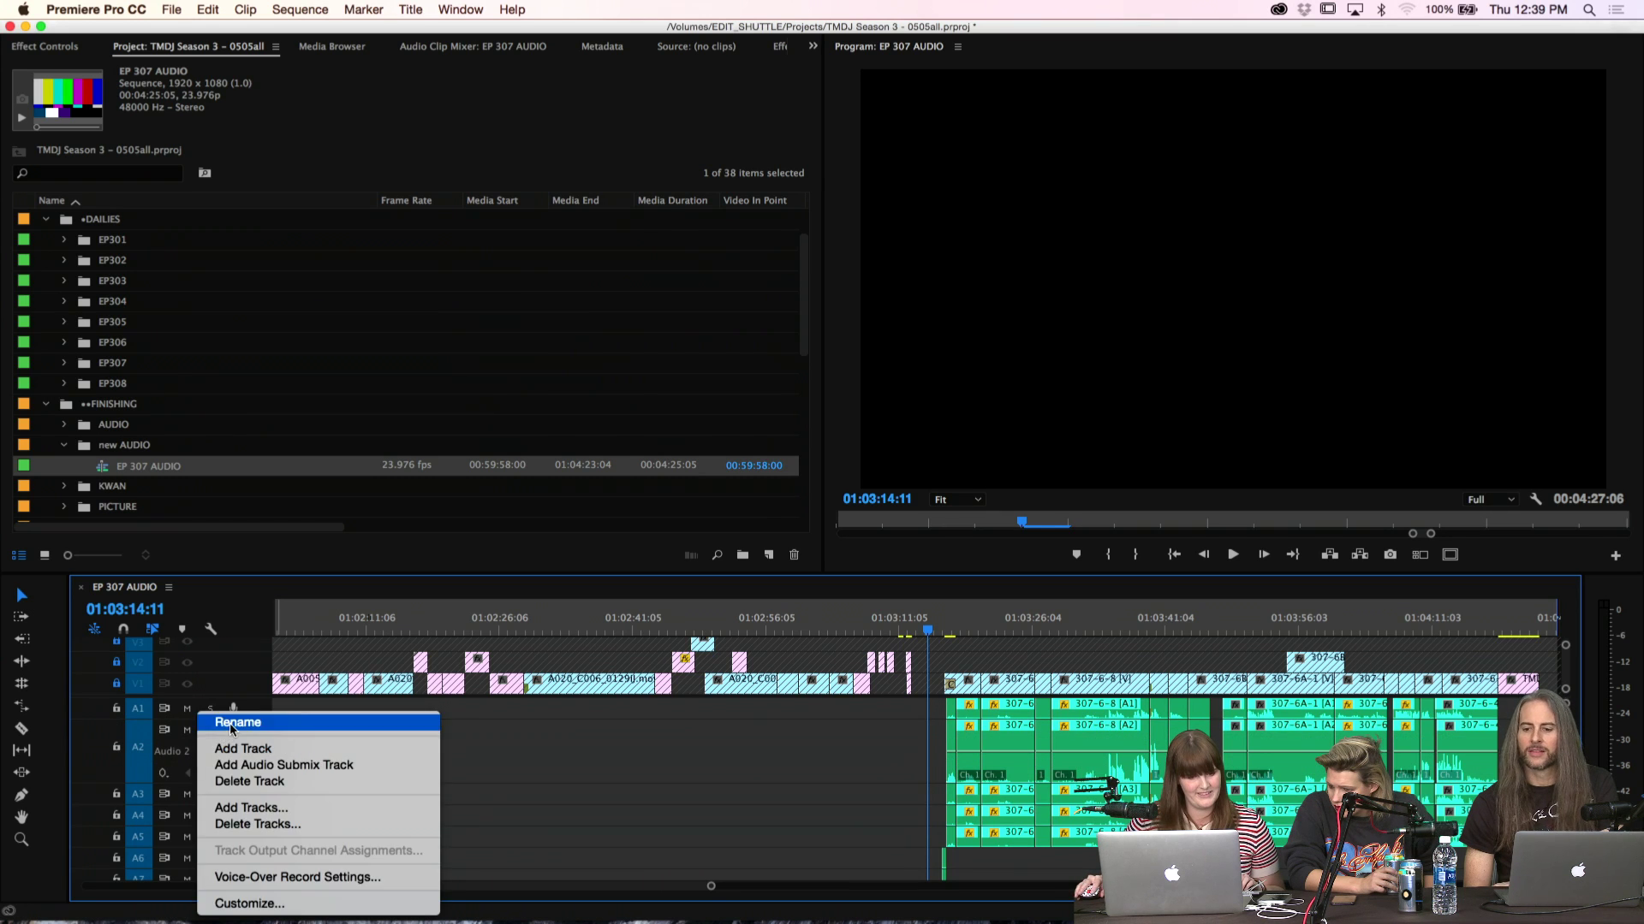
click(231, 724)
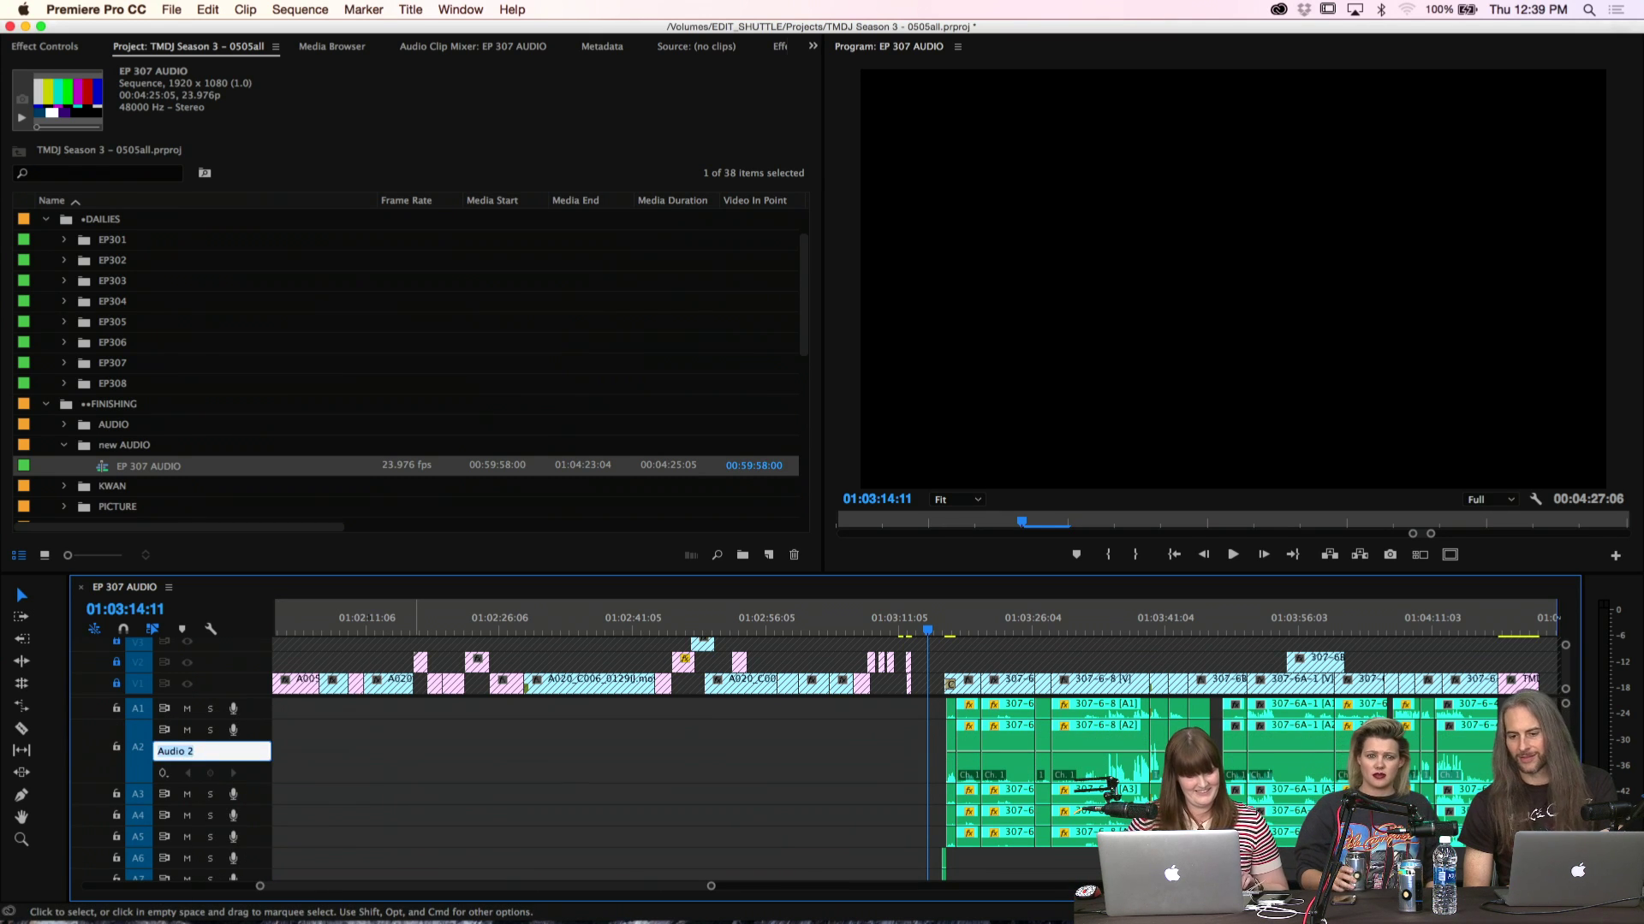
text(Prod 2)
key(Return)
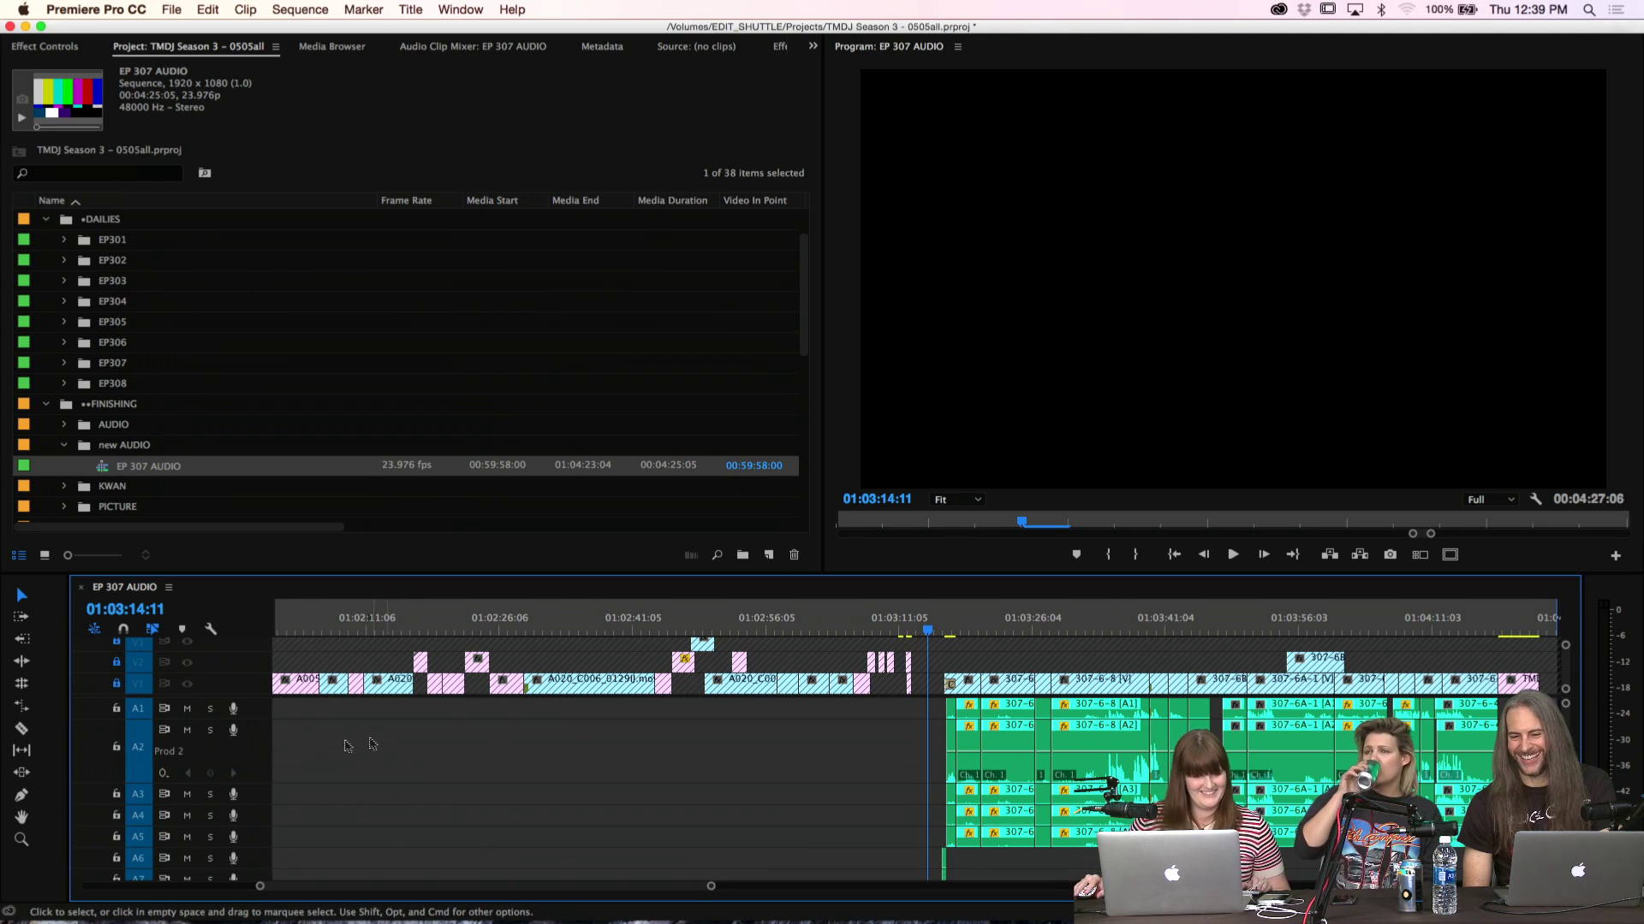
Expand audio track A11, rename it SFX 1 and collapse it again
scroll(342, 805, down, 5)
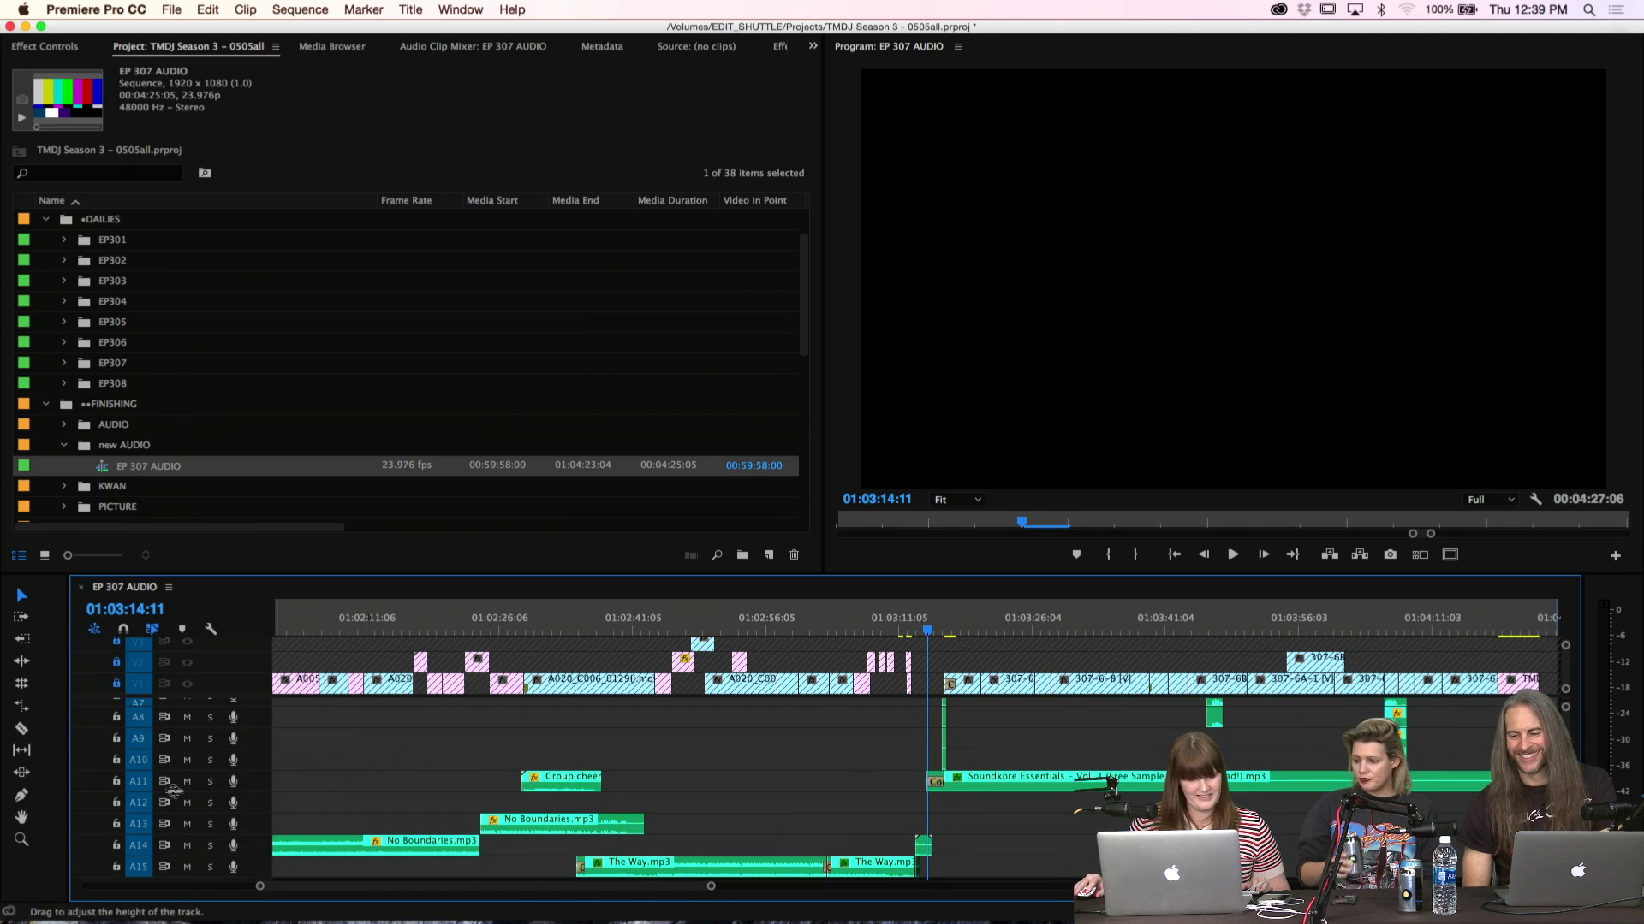
double_click(254, 788)
right_click(254, 788)
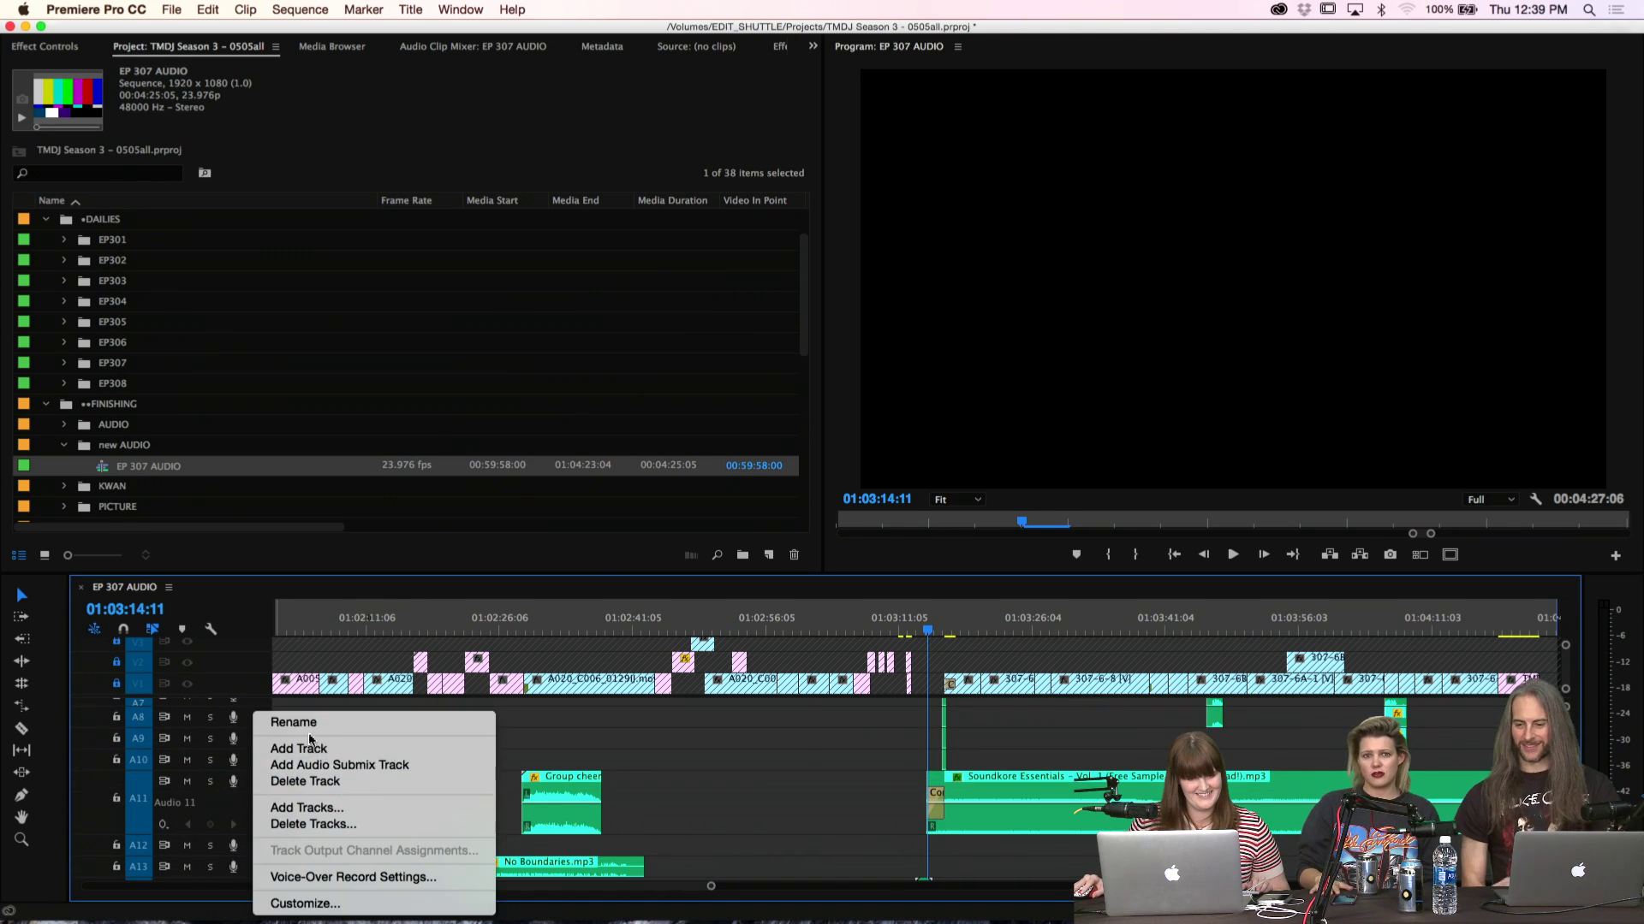
click(306, 725)
text(SFX)
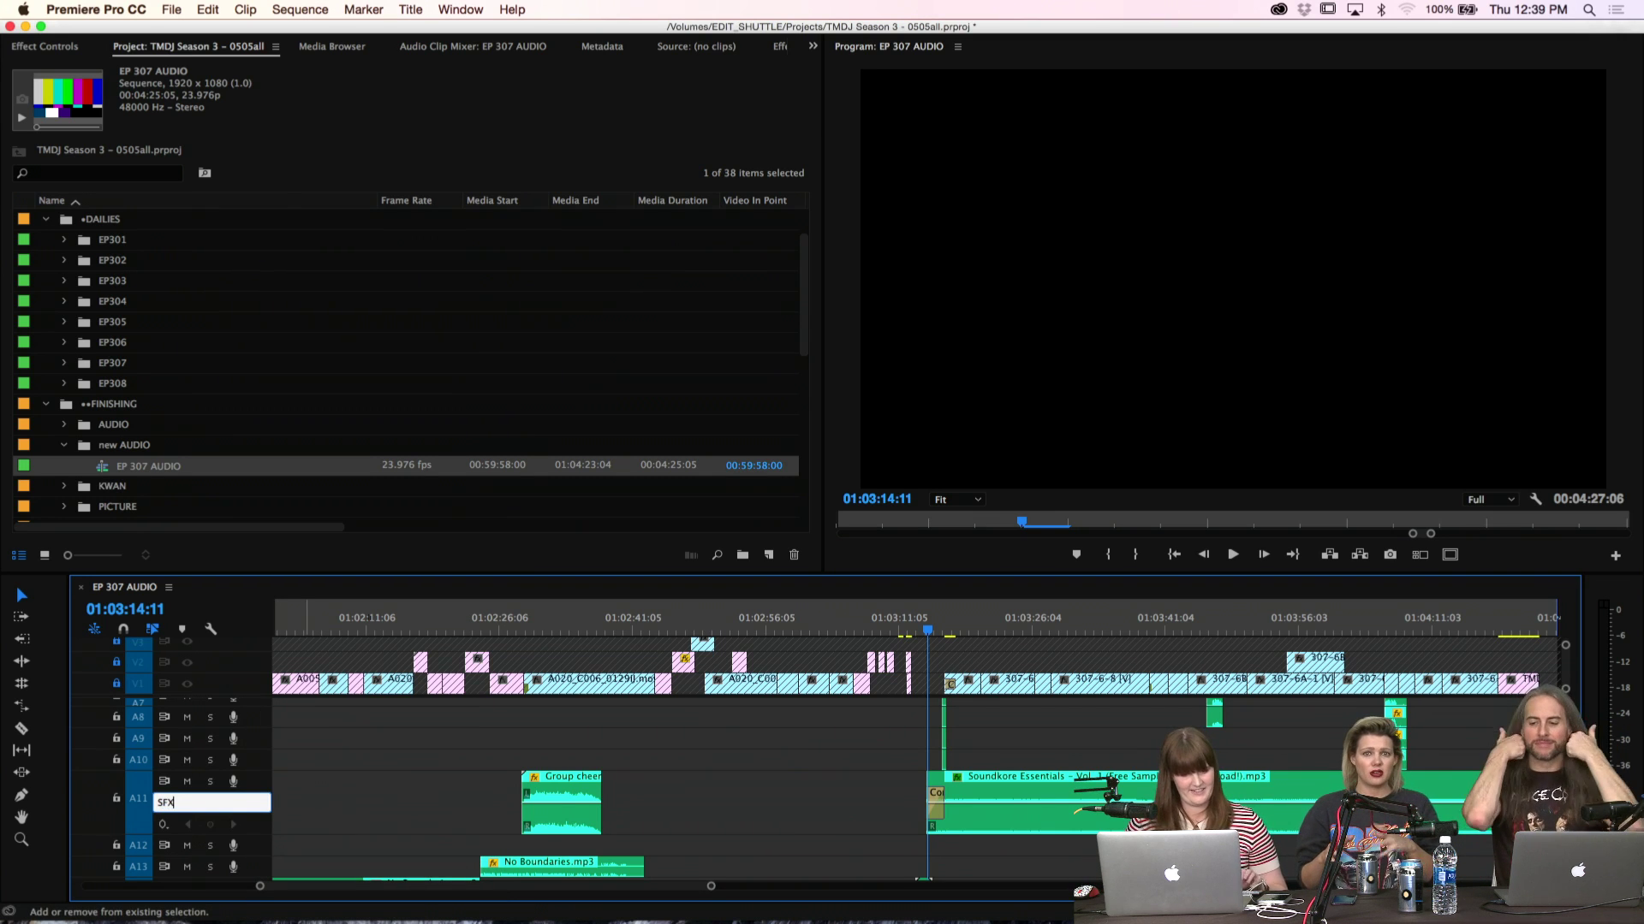
text( 1)
key(Return)
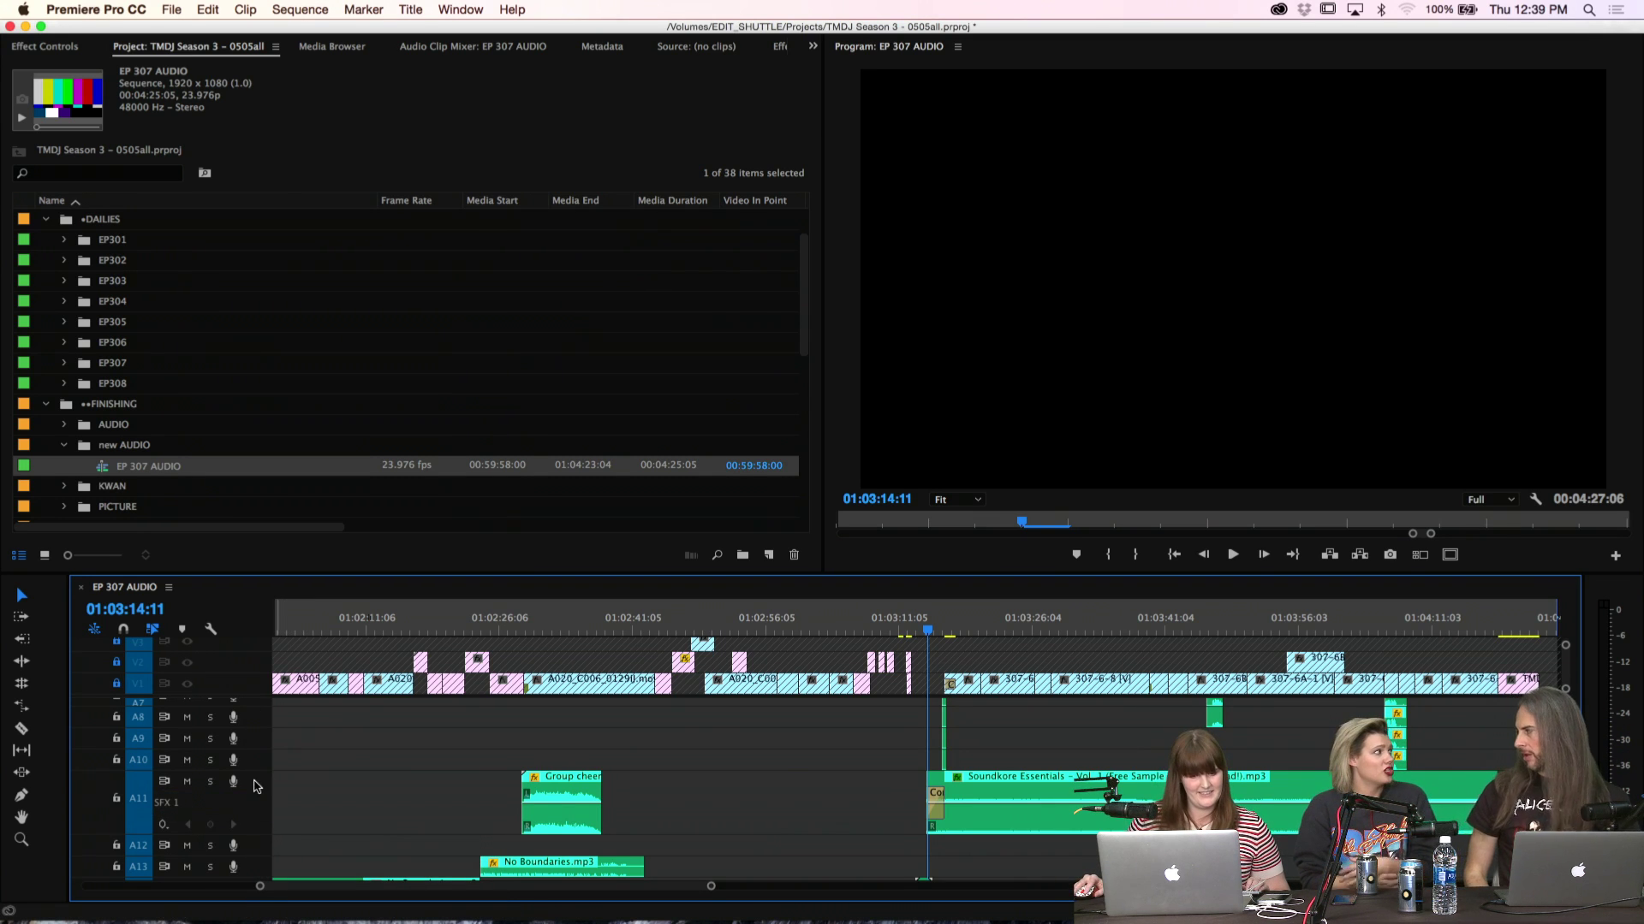
double_click(253, 786)
Expand audio track A12, rename it with the SFX label and collapse it again
double_click(257, 809)
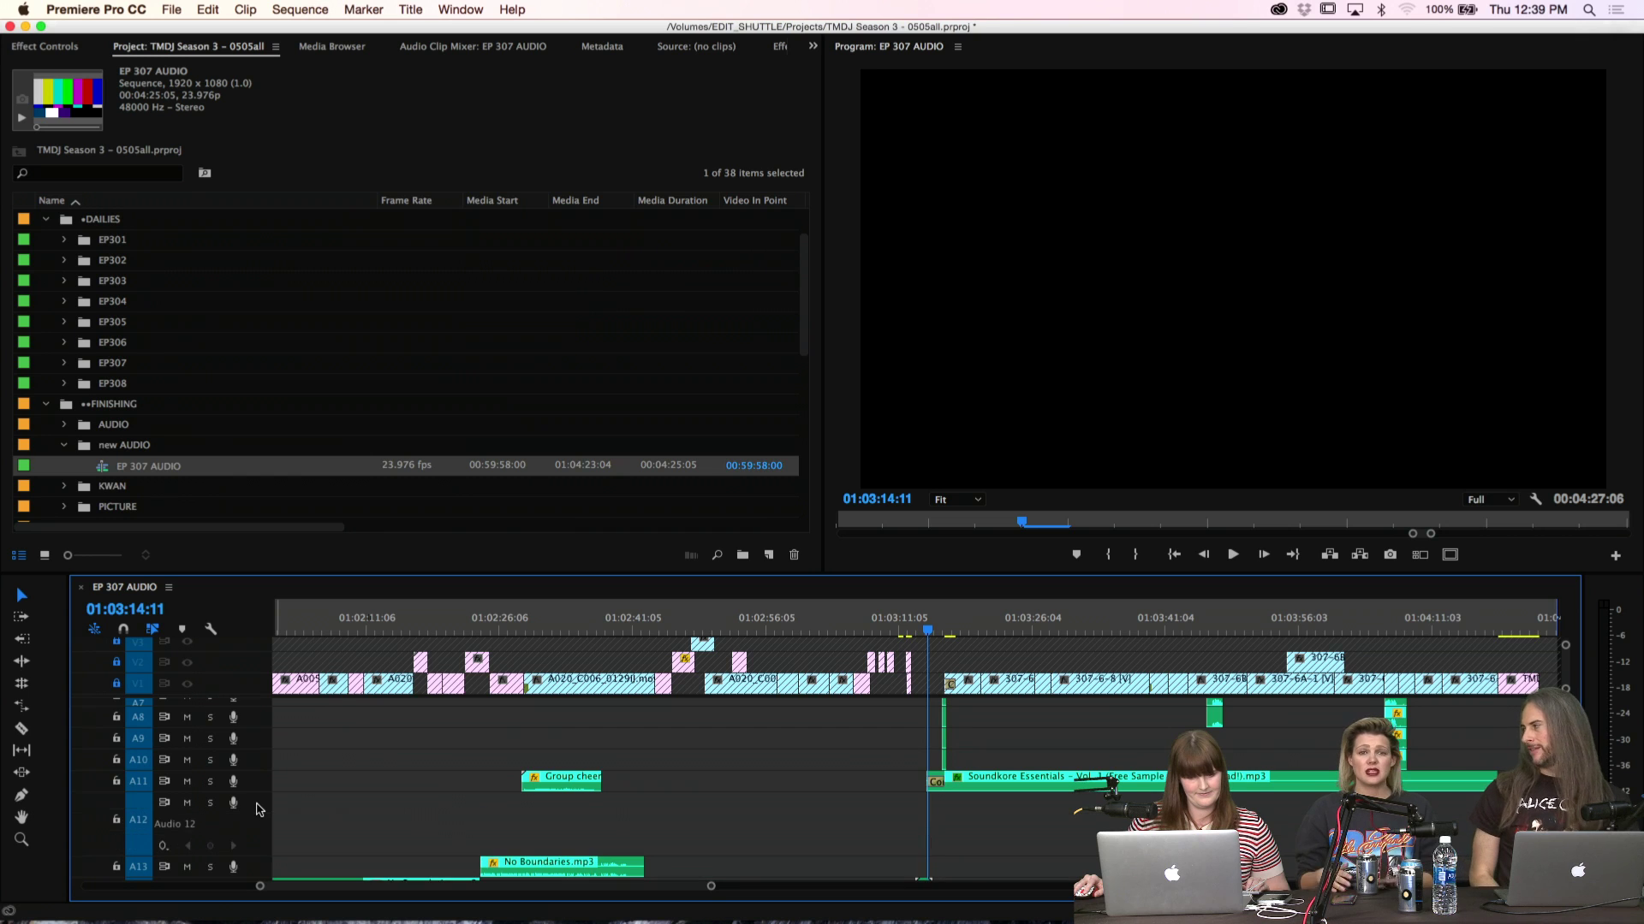
right_click(259, 810)
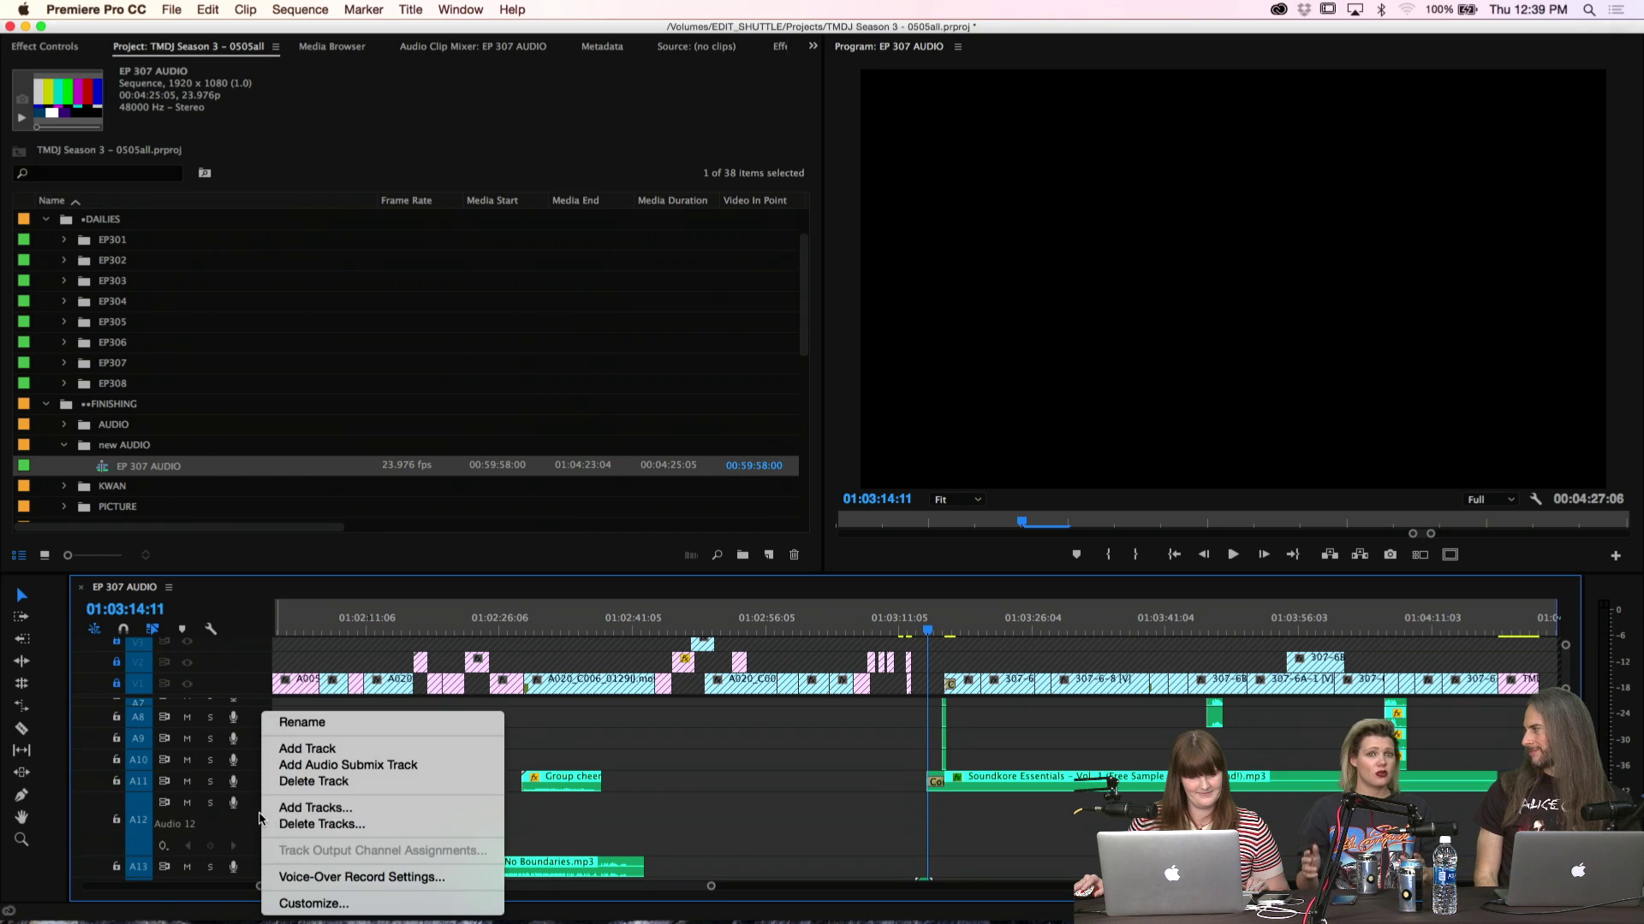
click(323, 730)
text(SFX)
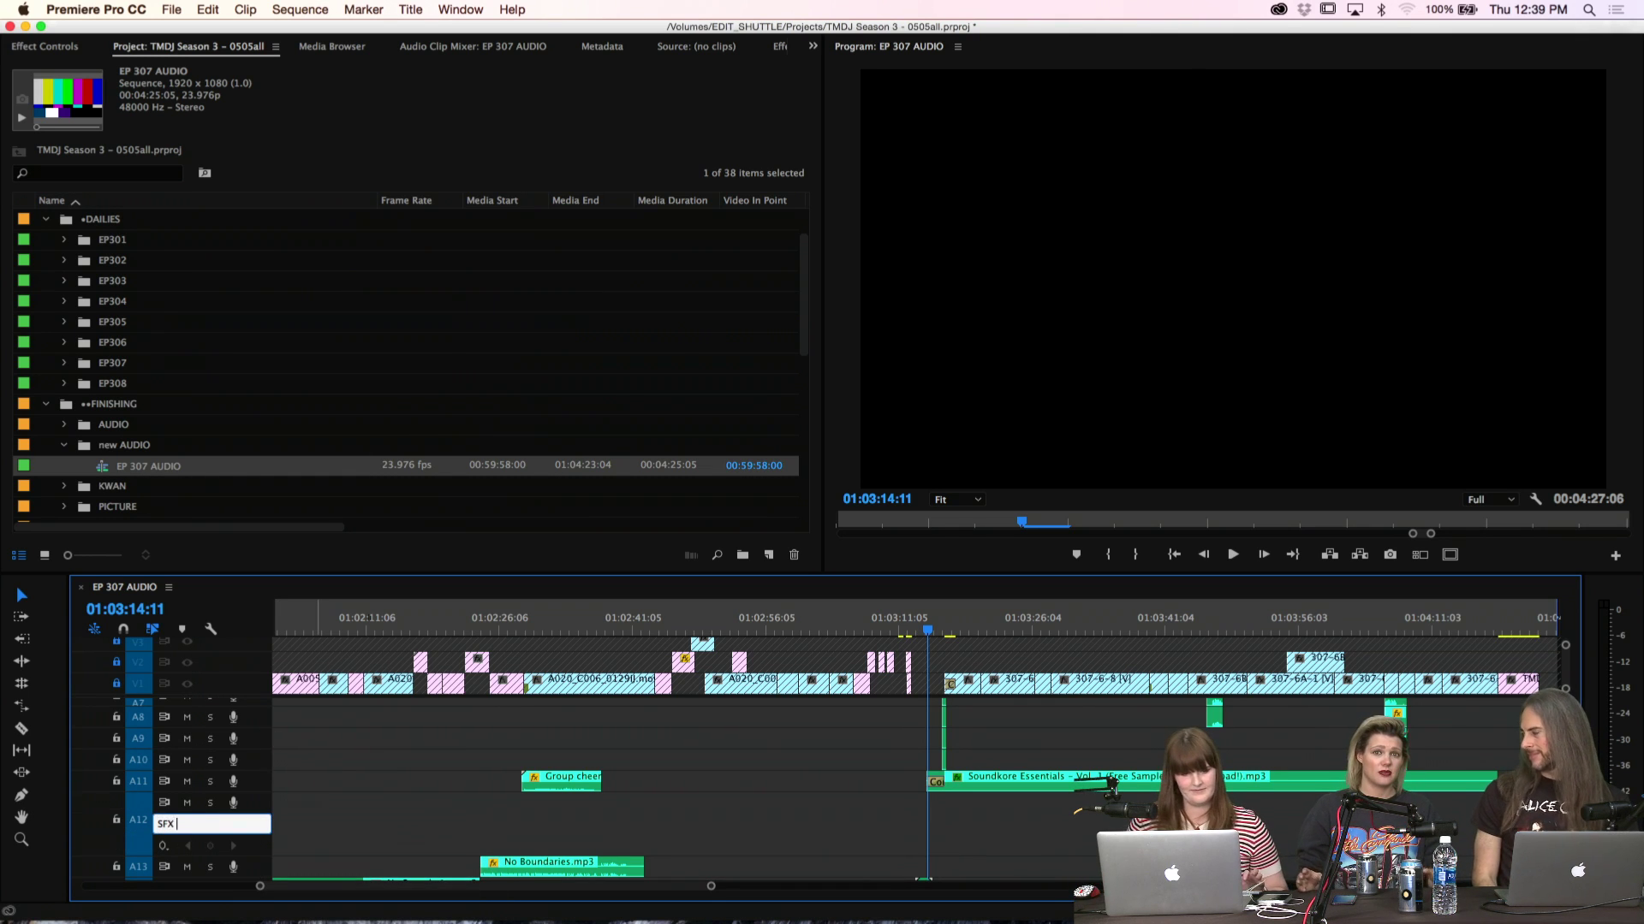
key(Return)
double_click(256, 818)
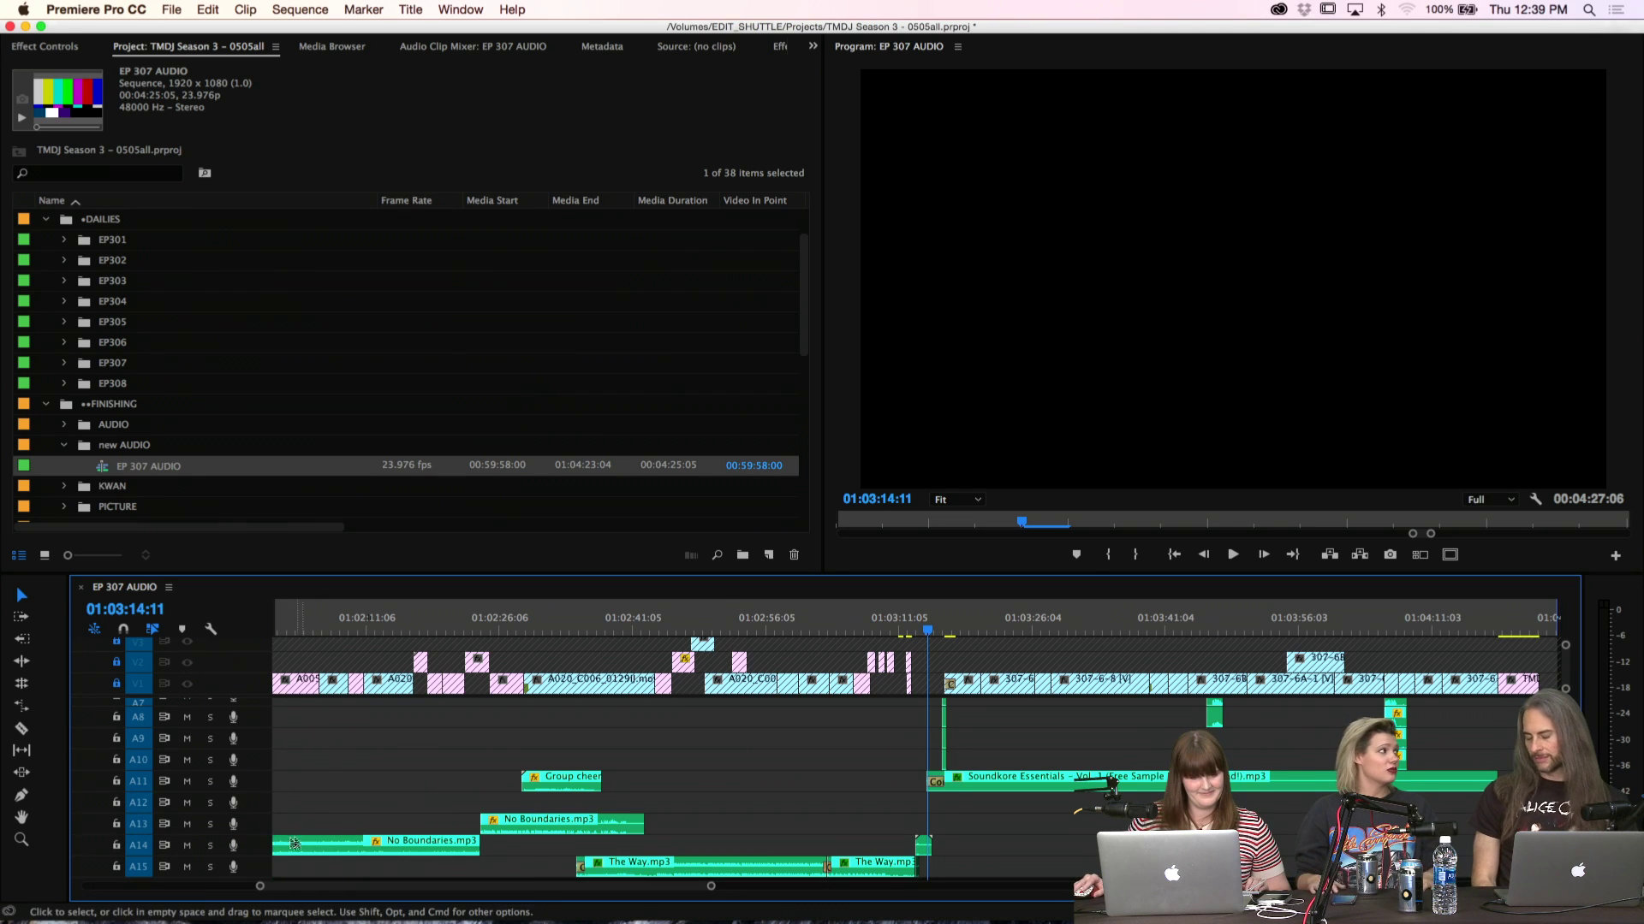
Expand audio track A13, rename it Music 1 and collapse it again
double_click(255, 827)
right_click(254, 835)
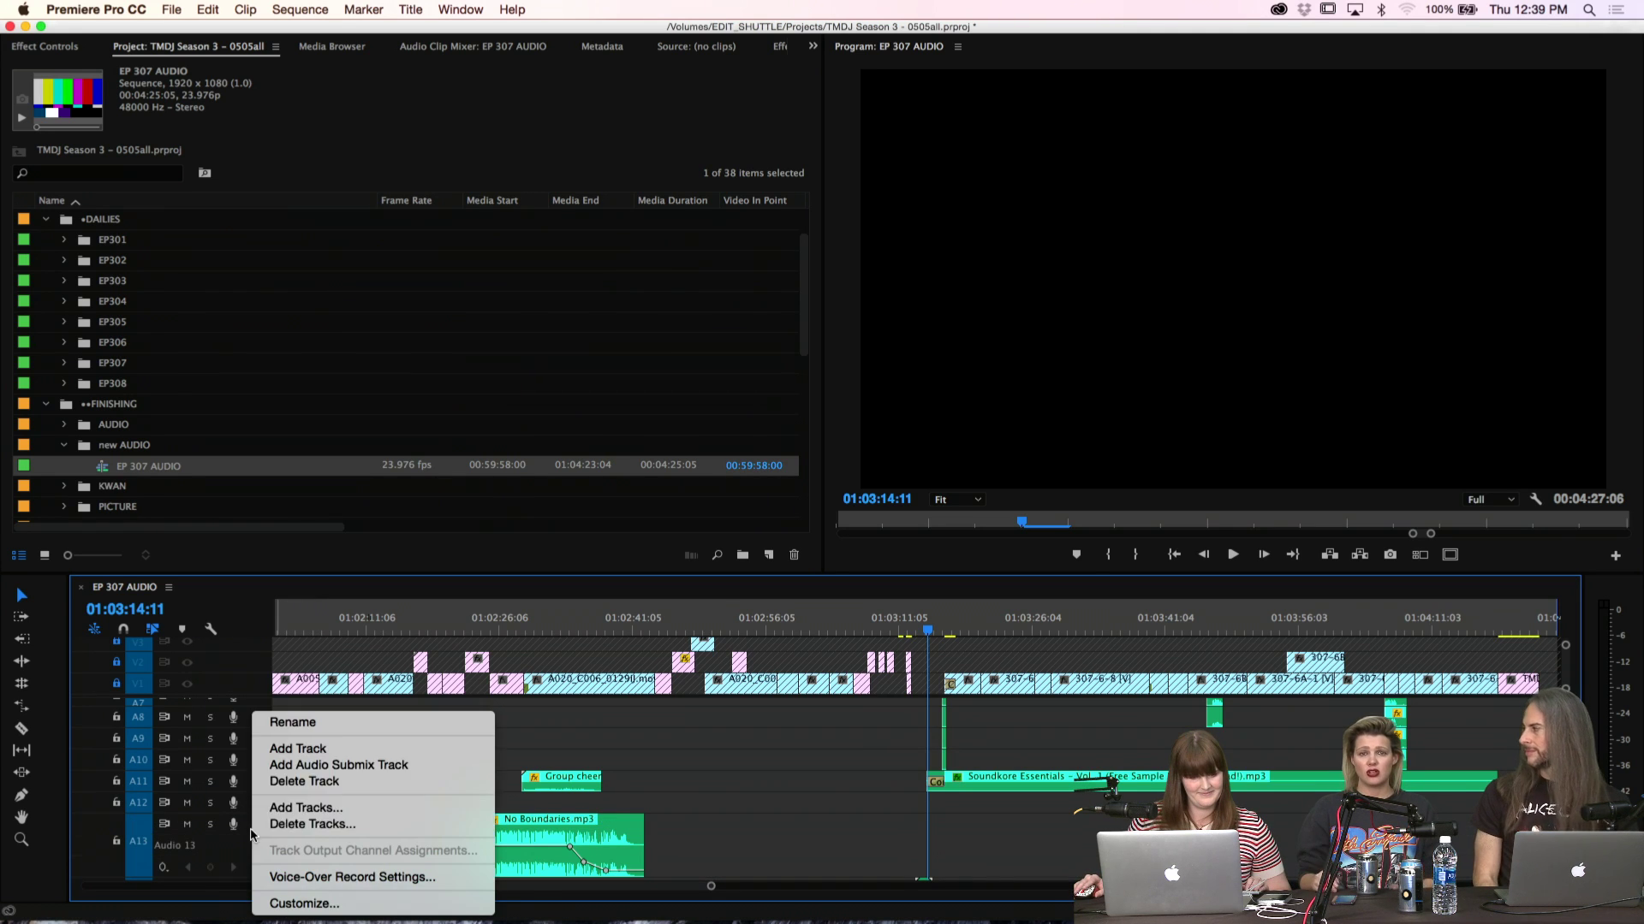
click(300, 723)
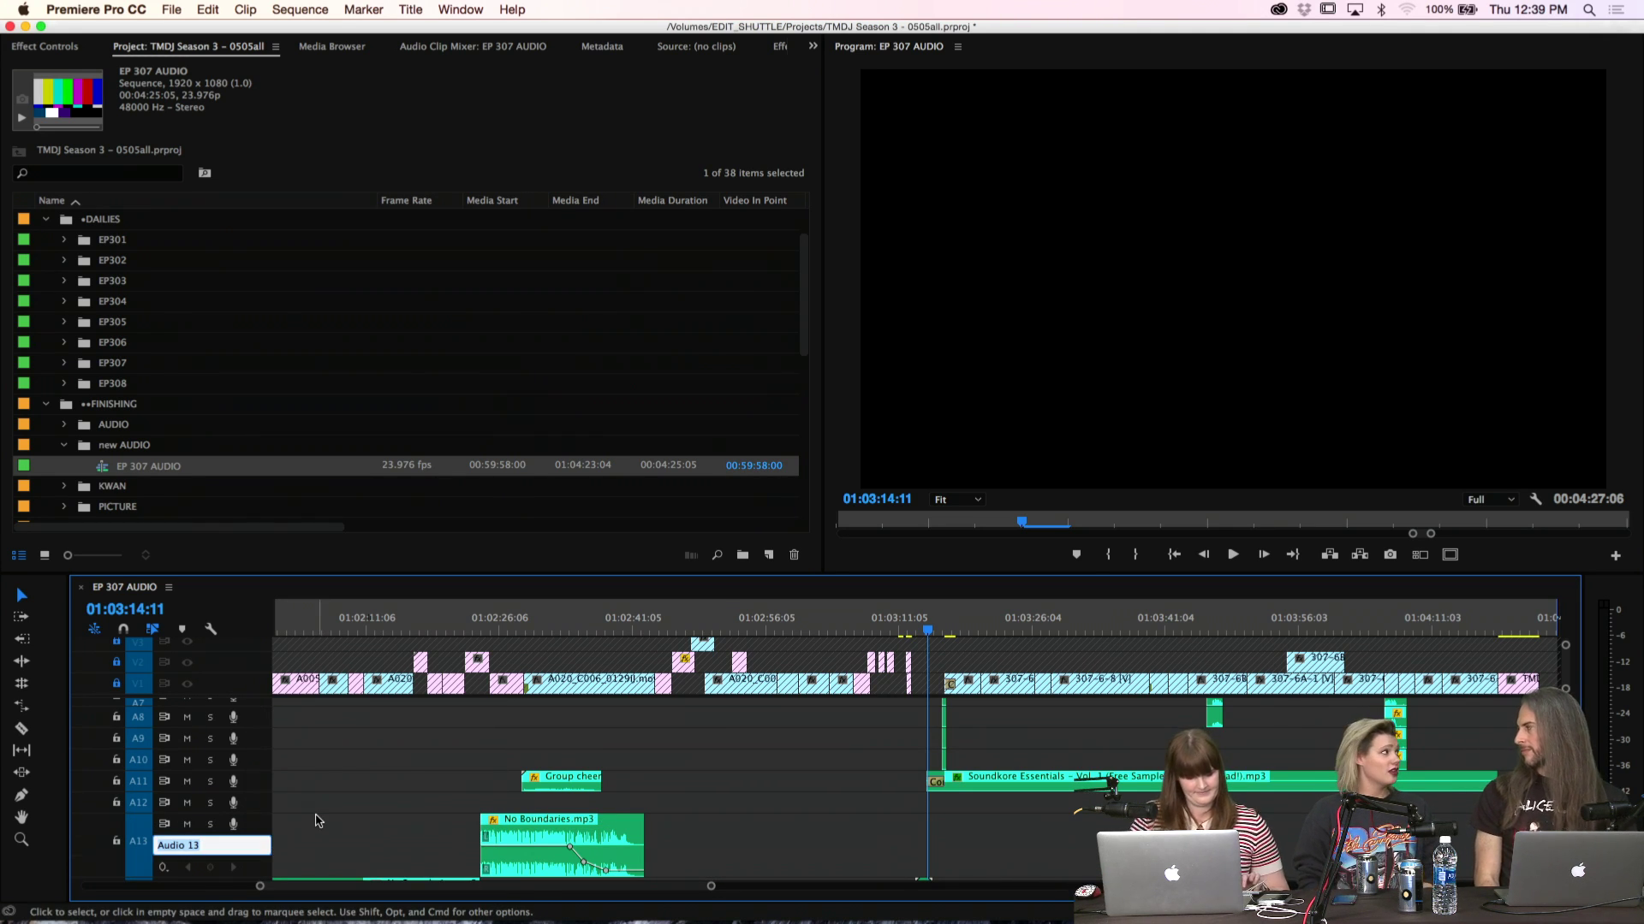
text(Music 1)
key(Return)
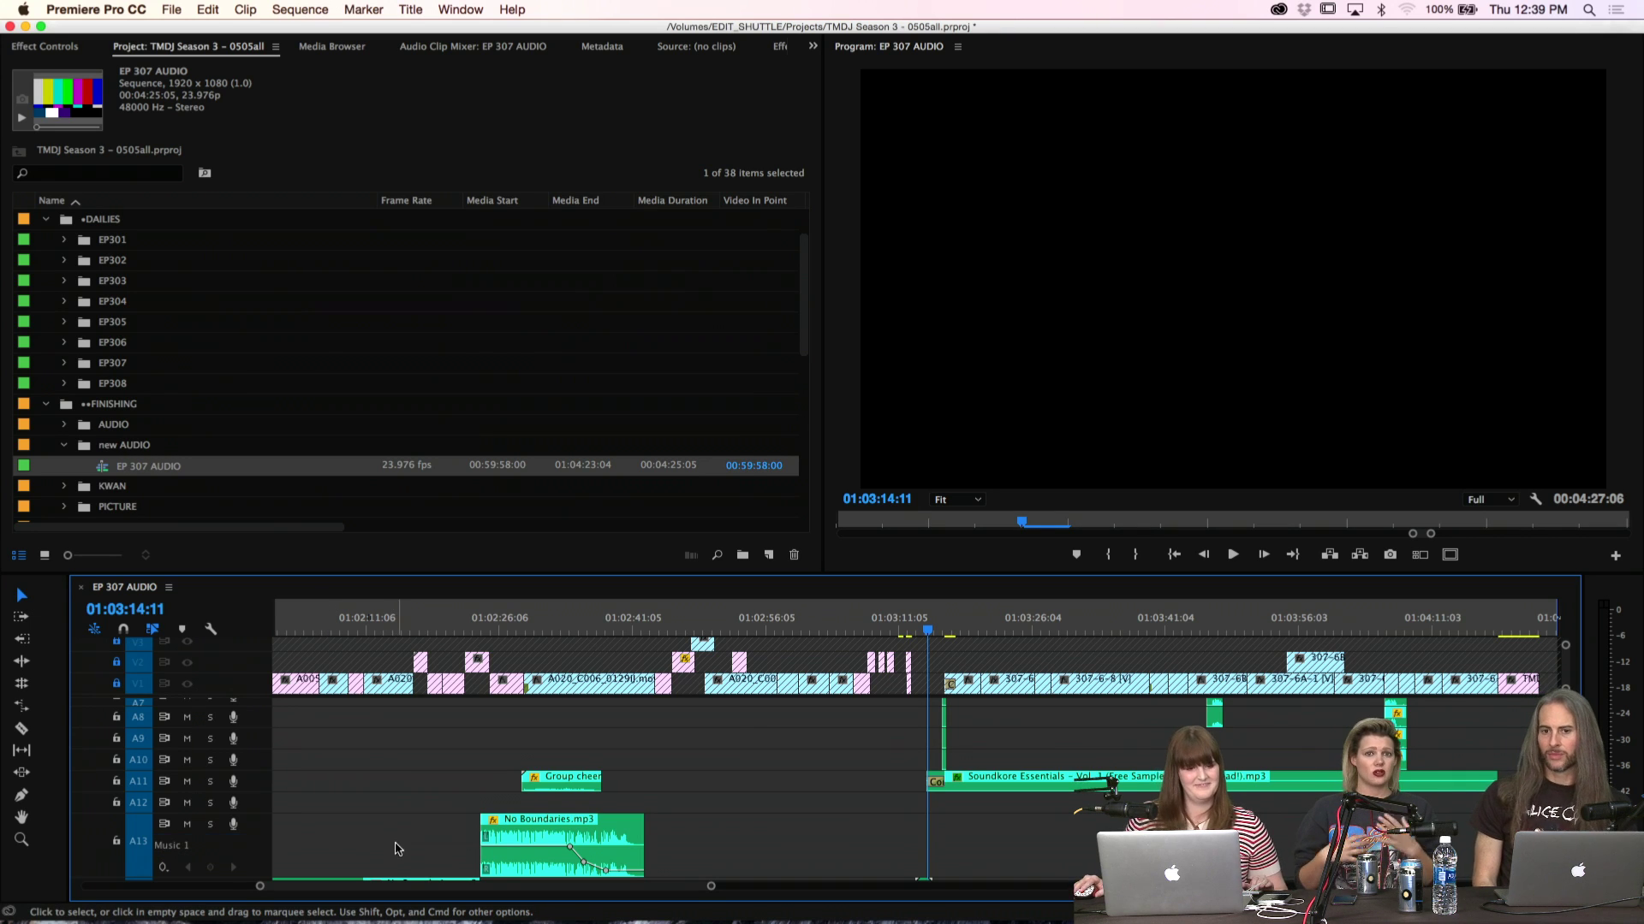
scroll(396, 849, down, 1)
double_click(257, 779)
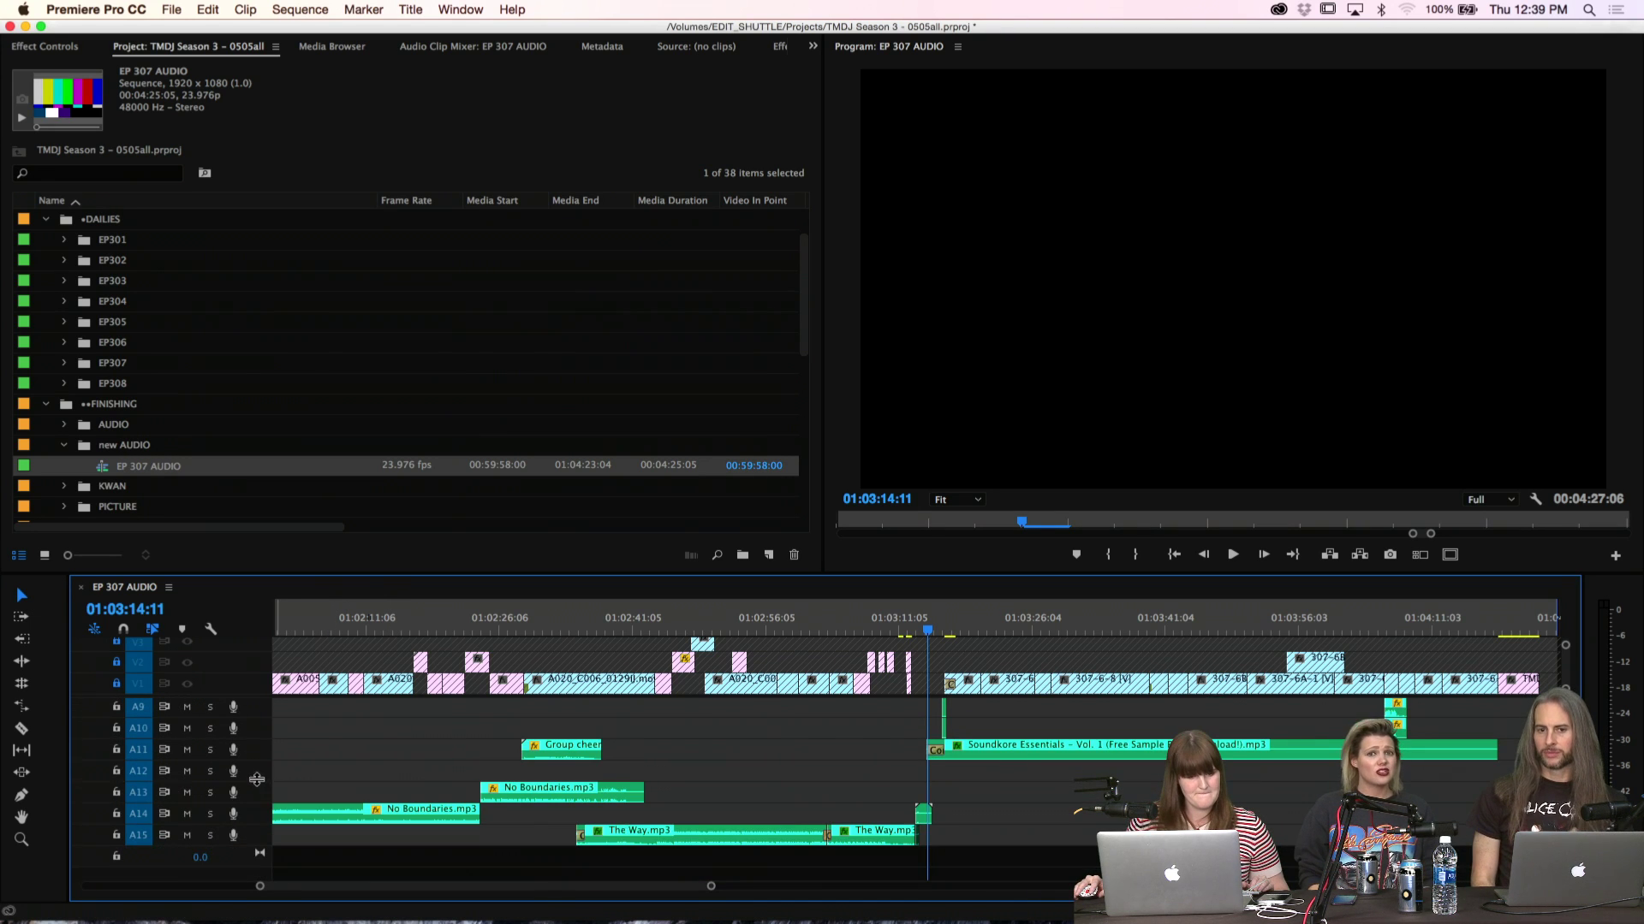
Expand audio track A14, rename it with the Music label and collapse it again
double_click(259, 816)
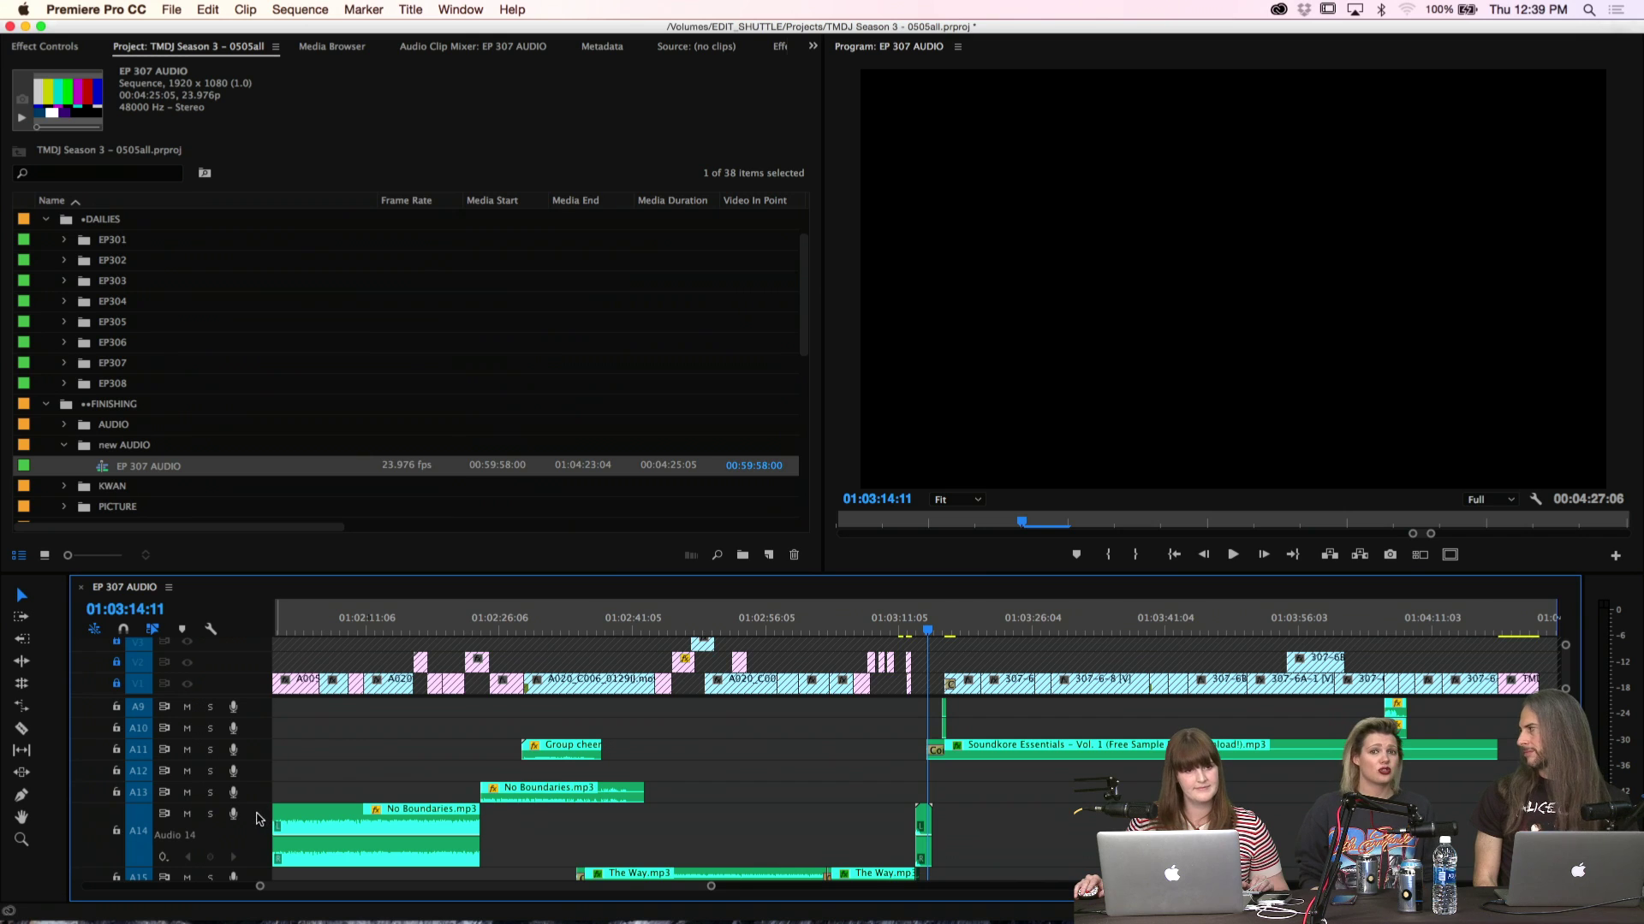
right_click(260, 819)
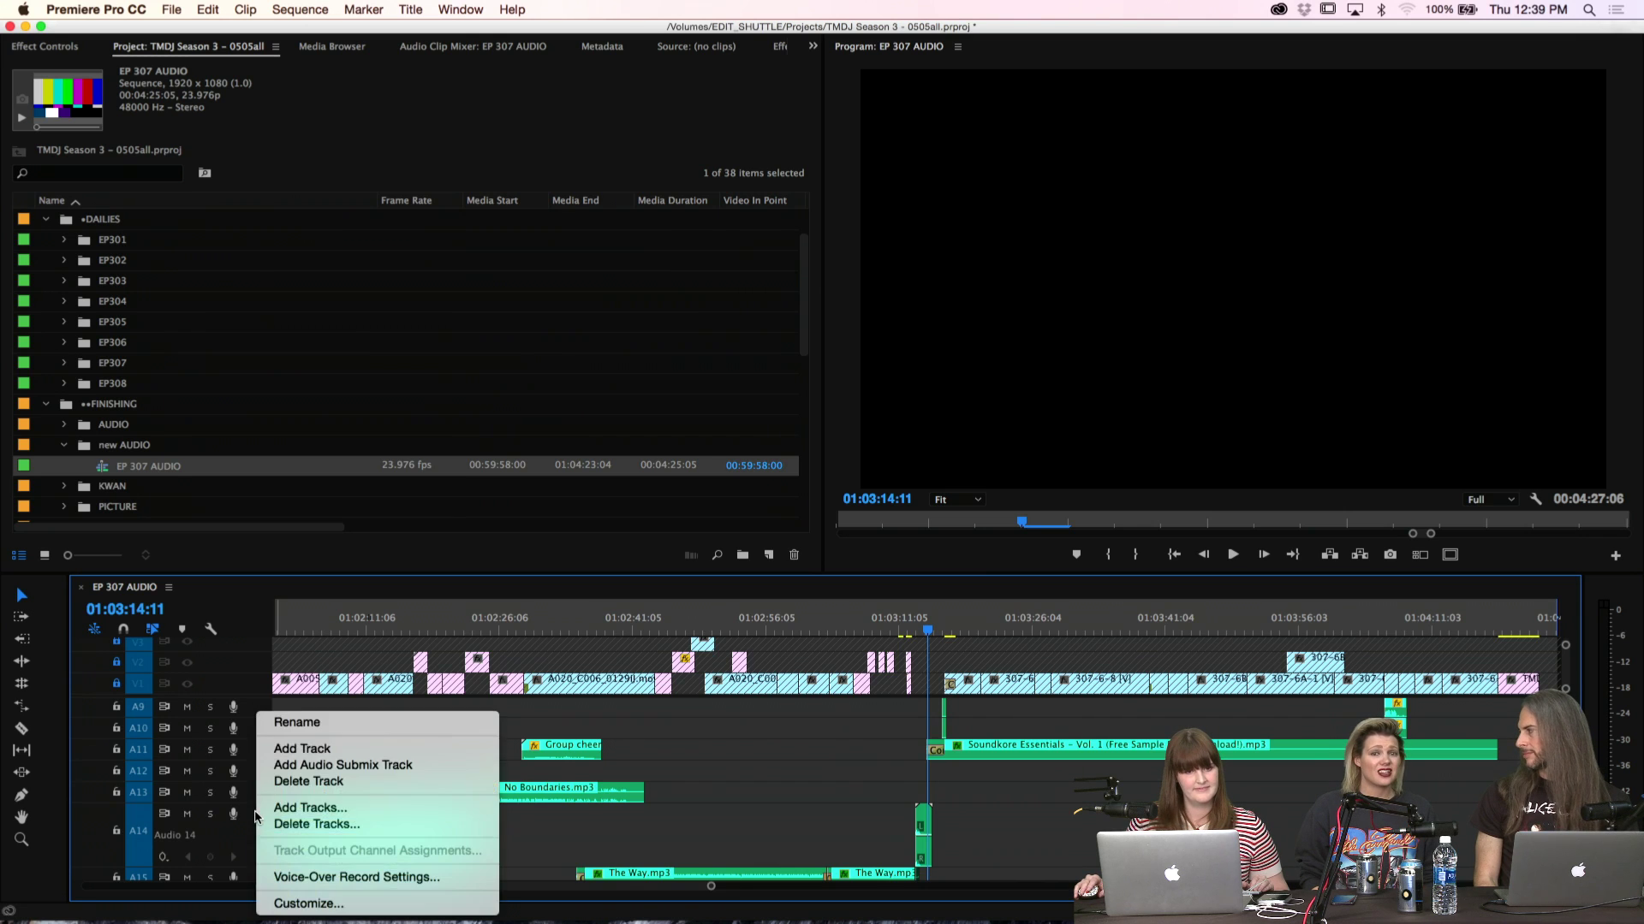
click(340, 728)
text(Music)
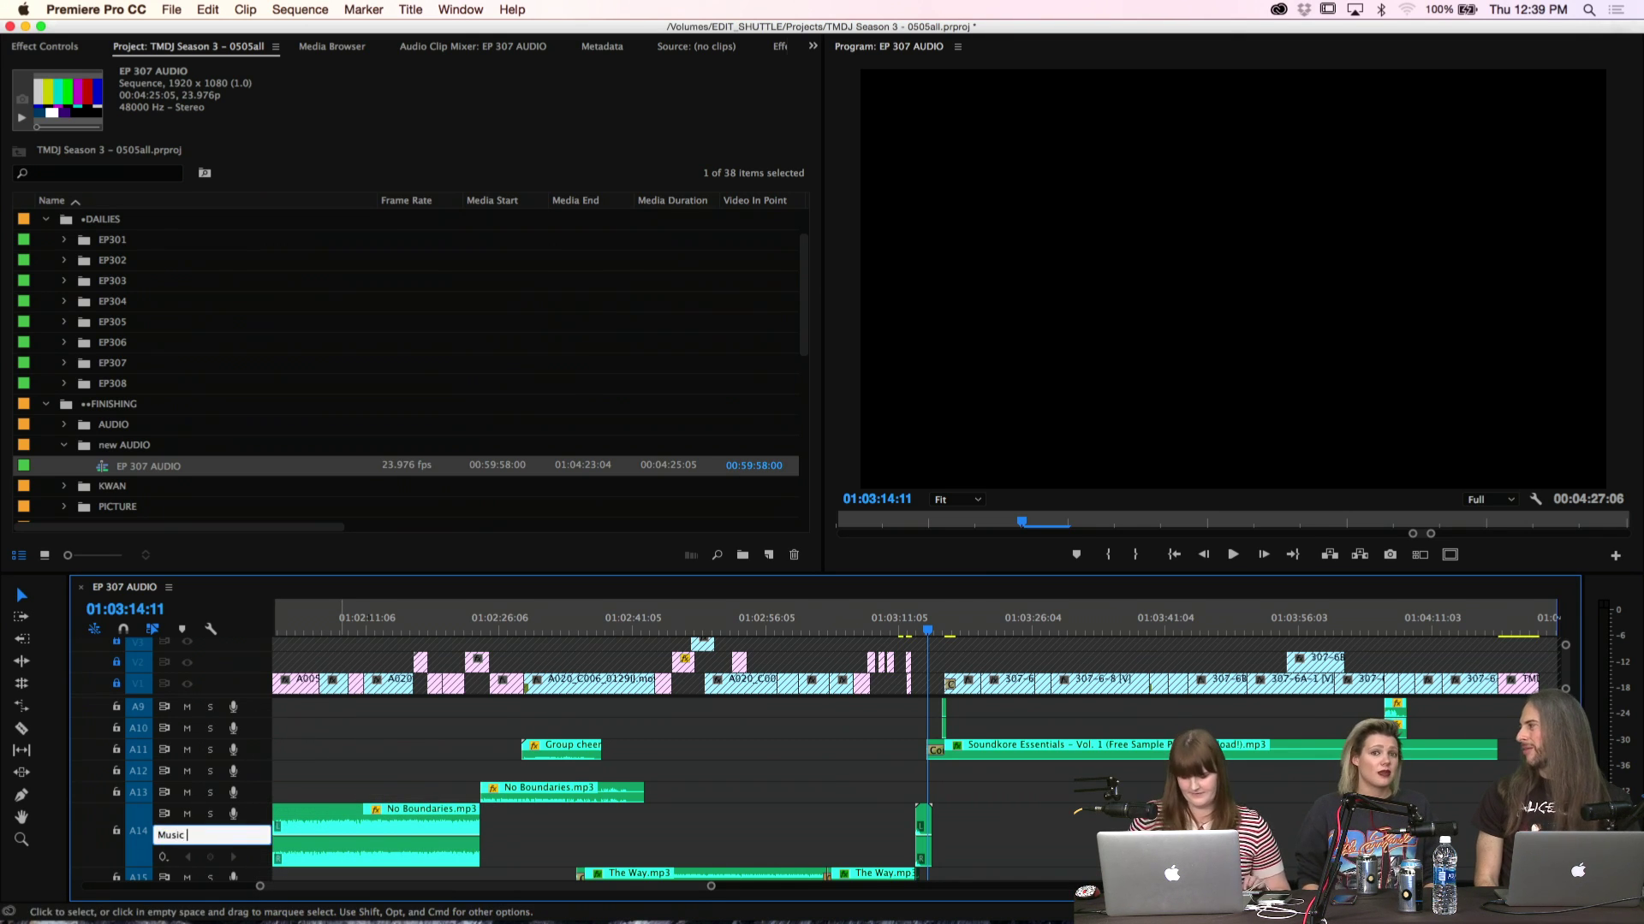
key(Return)
double_click(252, 822)
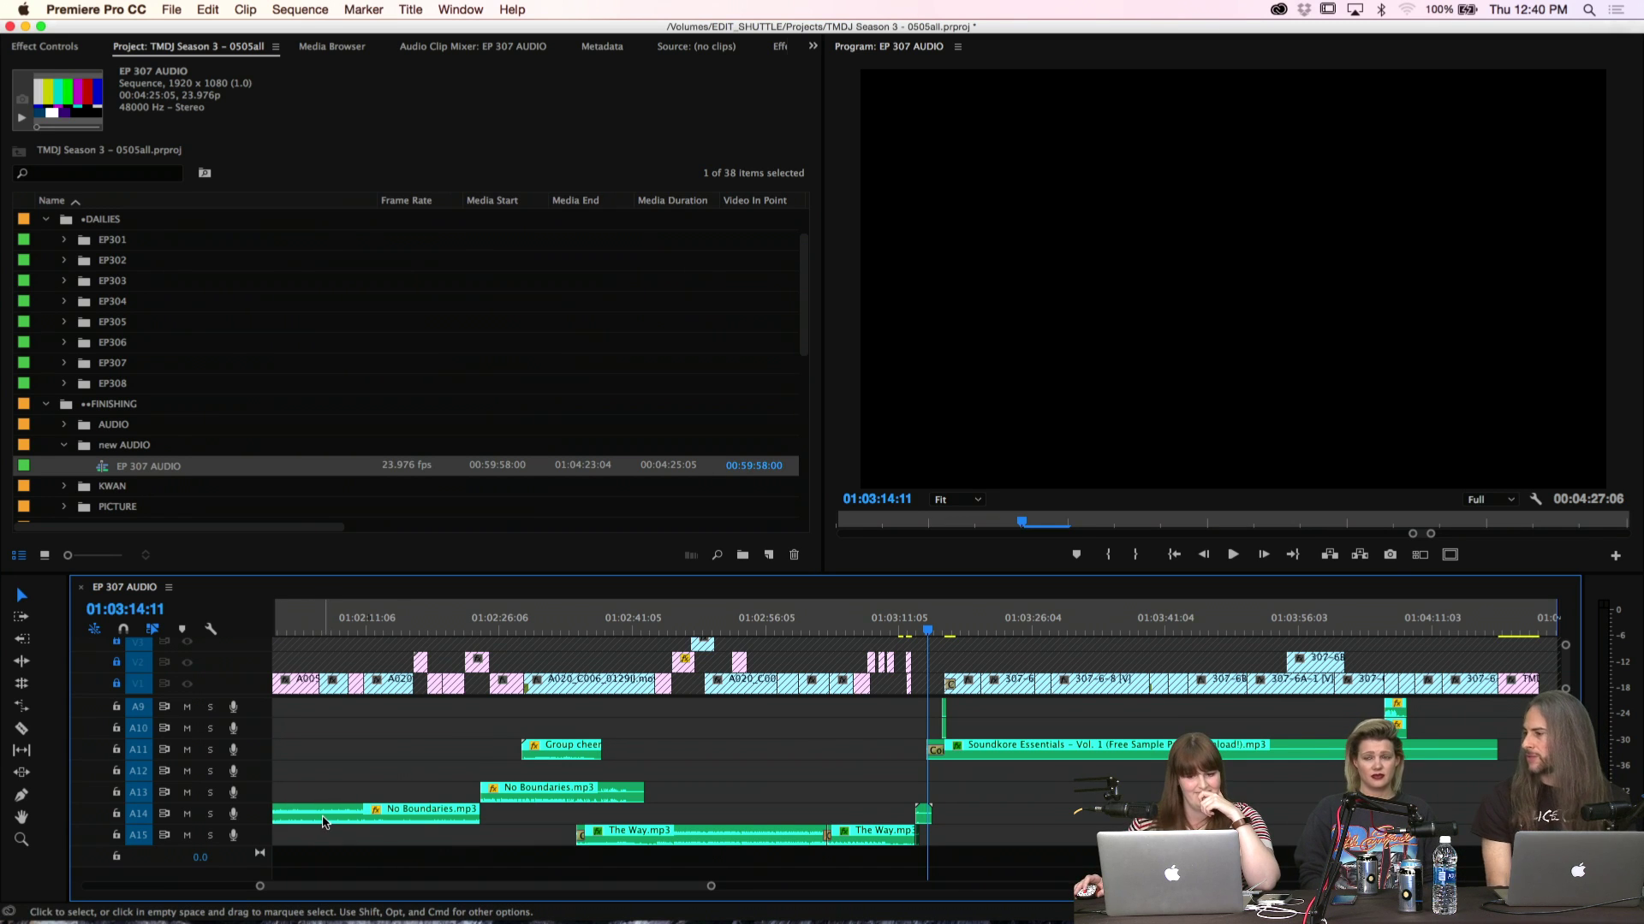
scroll(322, 822, up, 4)
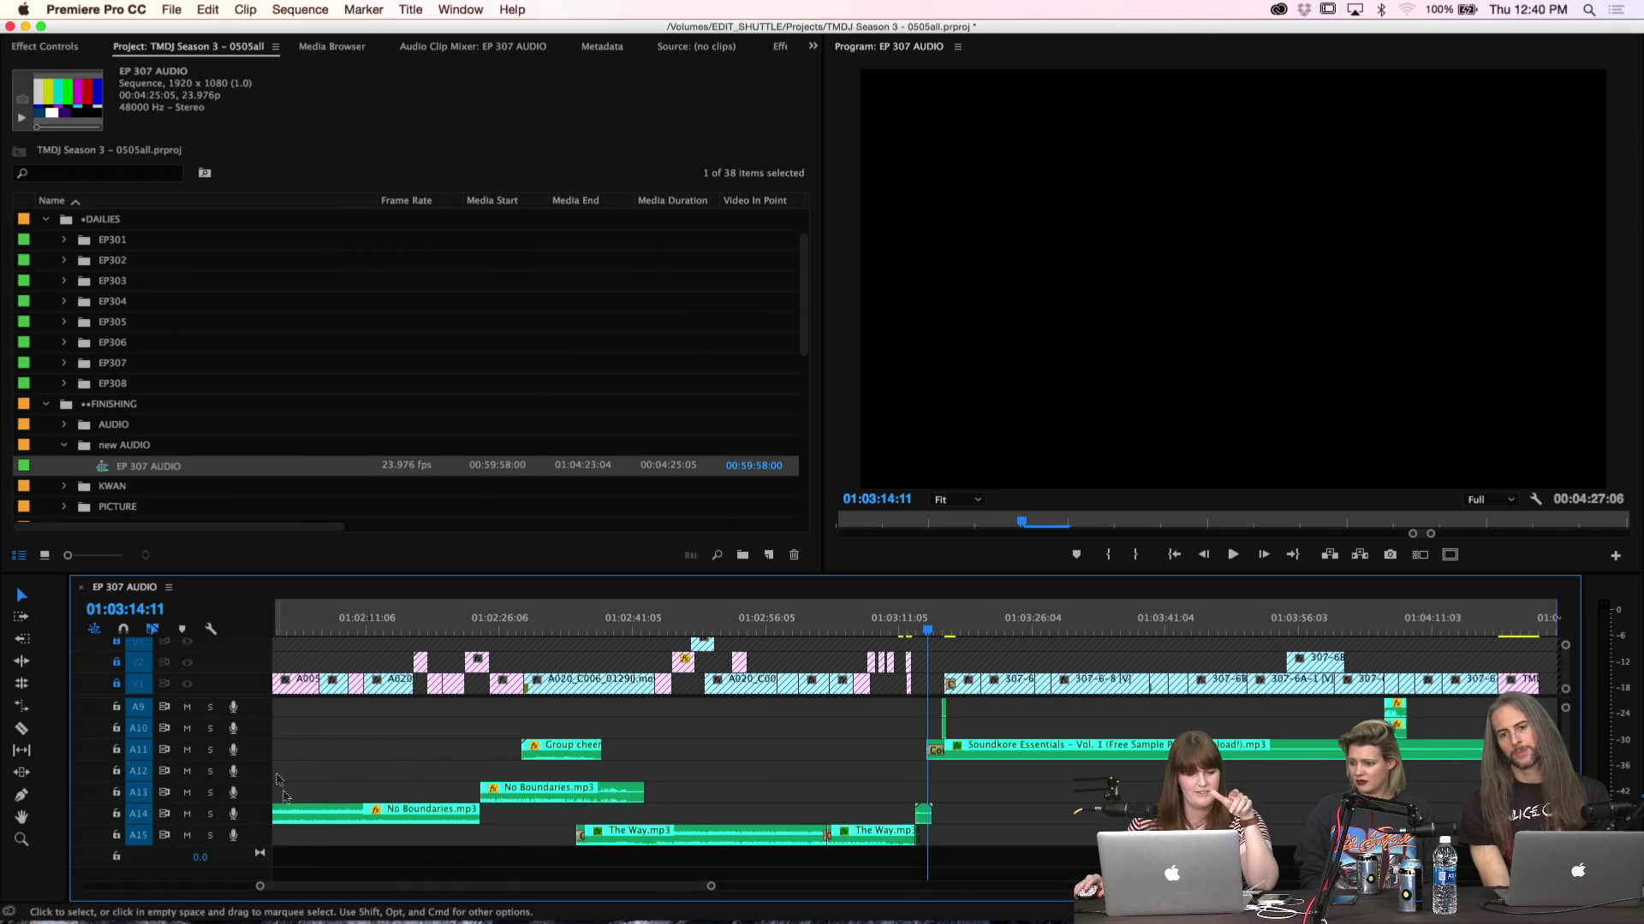
scroll(304, 818, up, 3)
scroll(304, 818, up, 1)
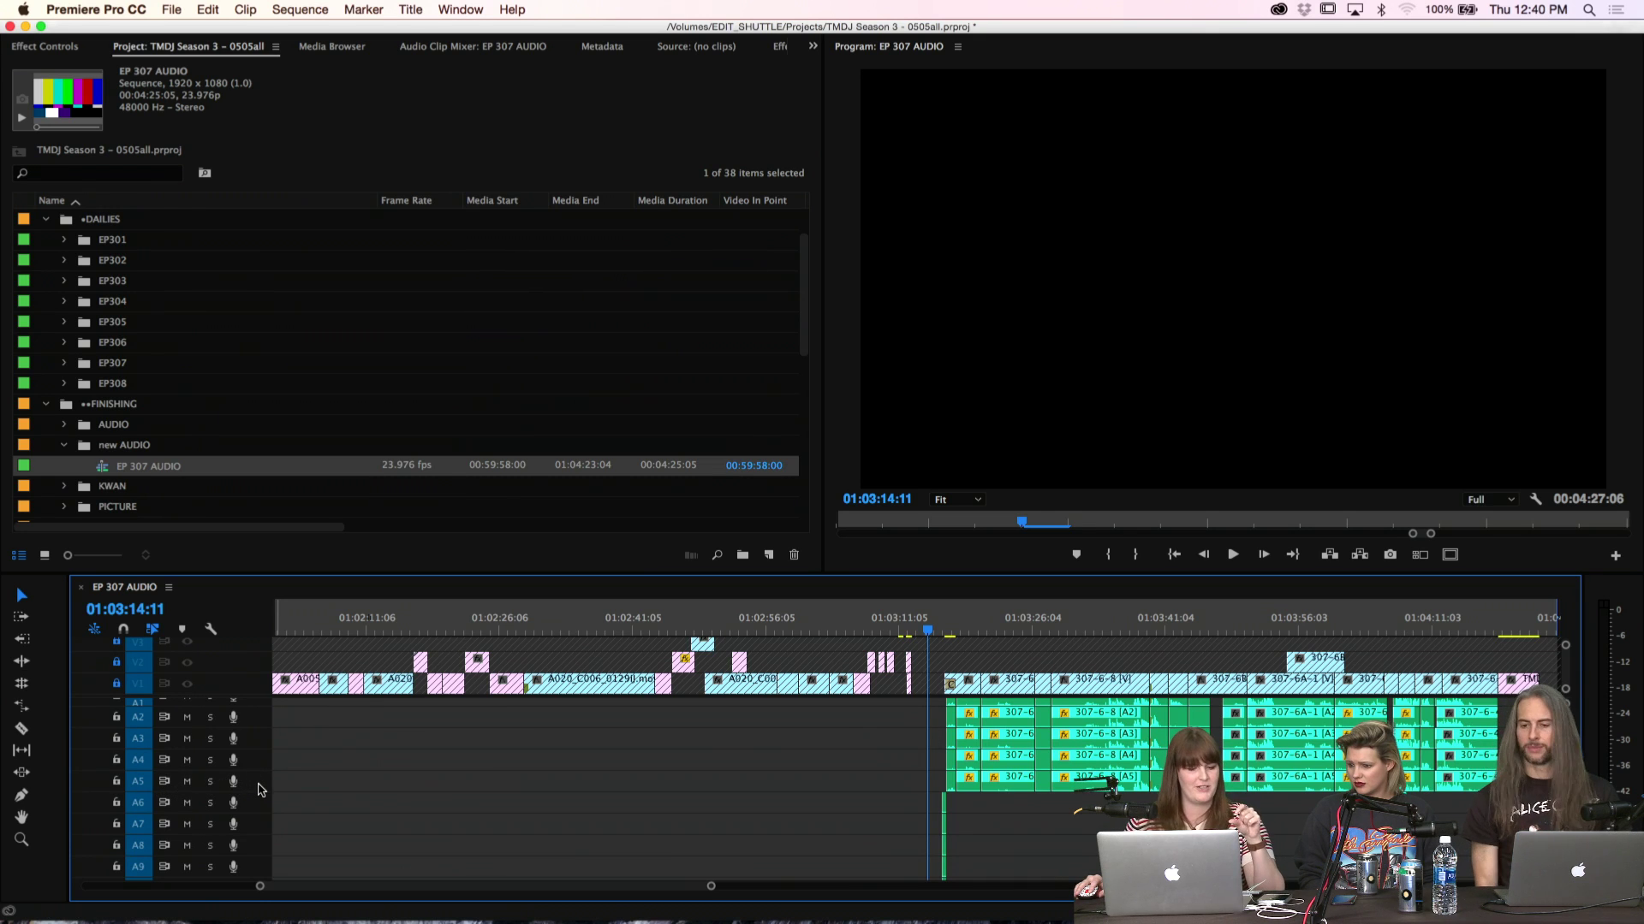
double_click(261, 789)
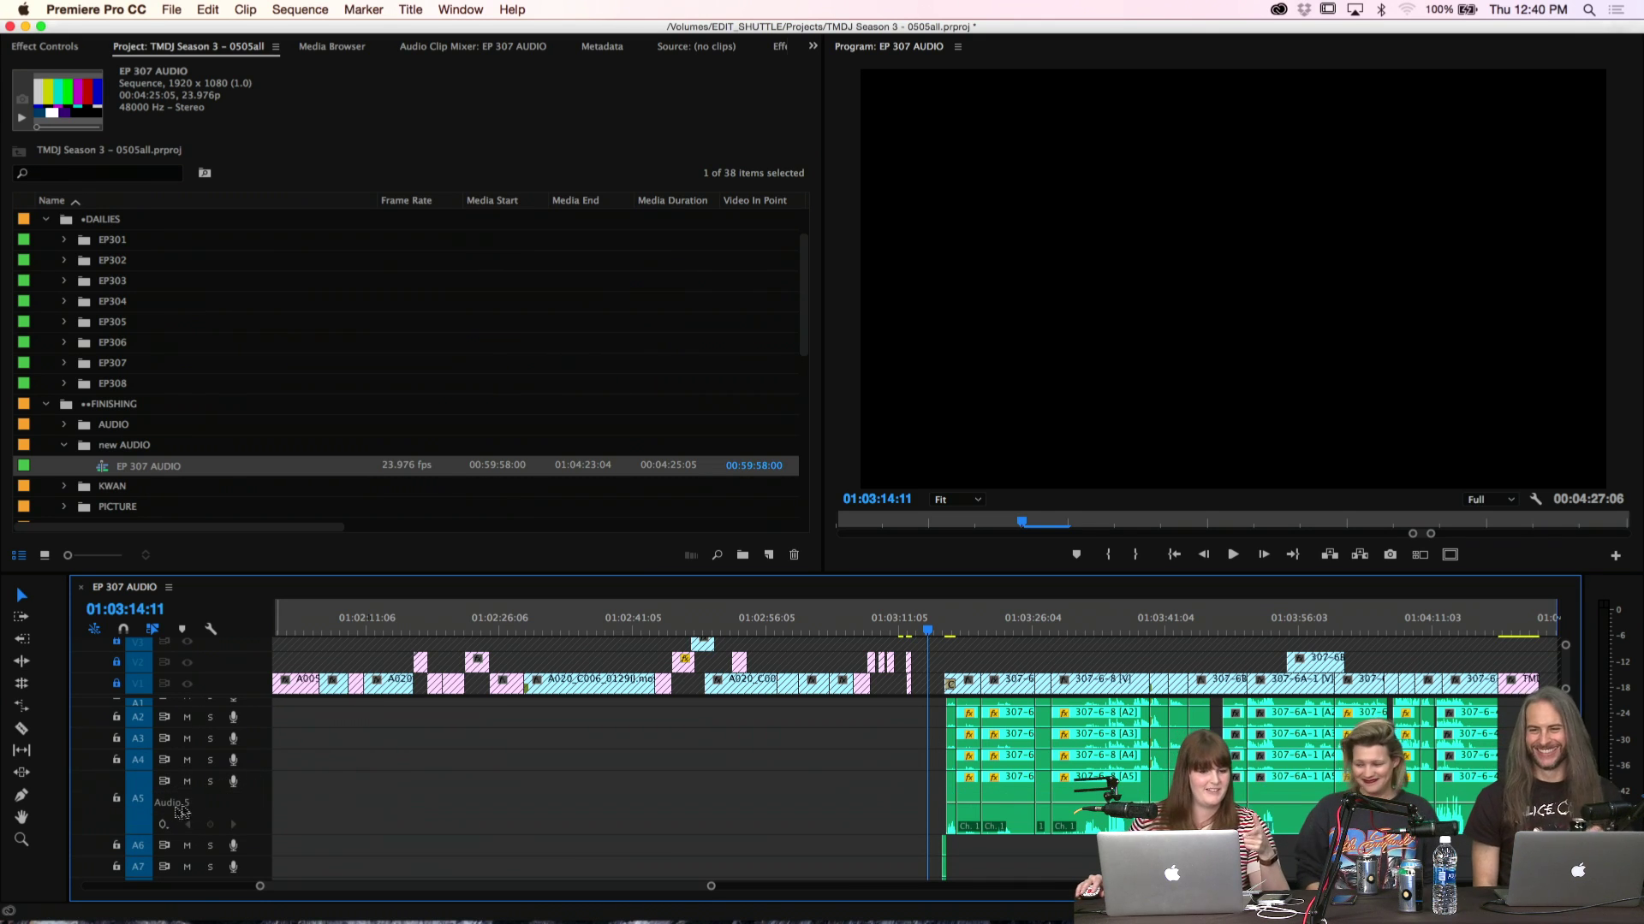
right_click(182, 811)
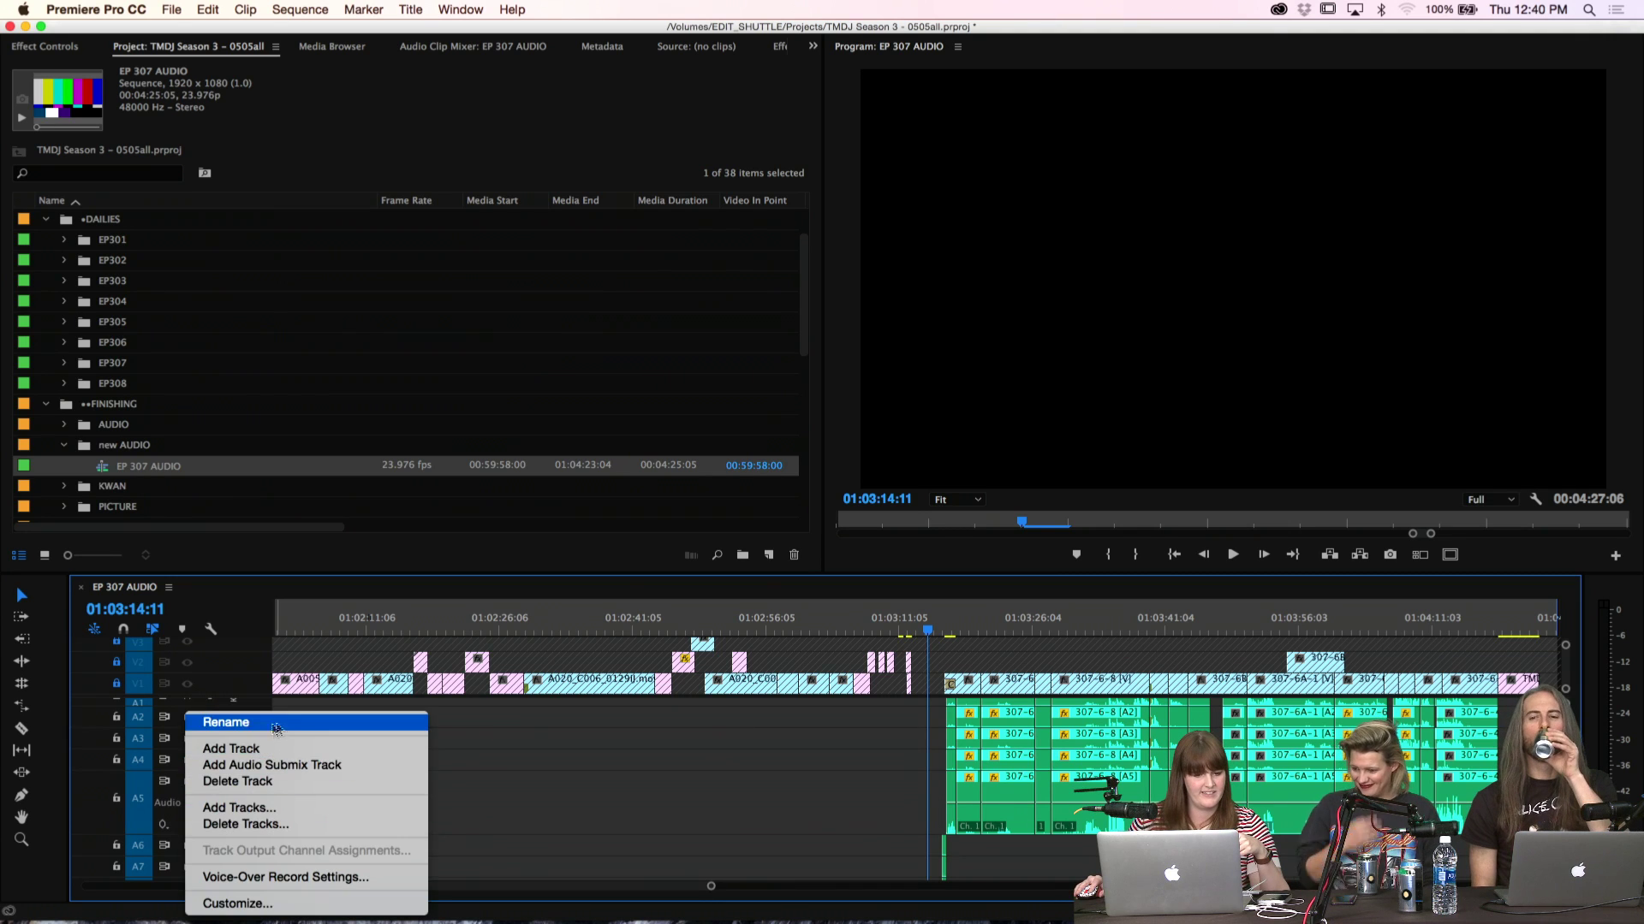
key(Escape)
double_click(257, 789)
right_click(247, 786)
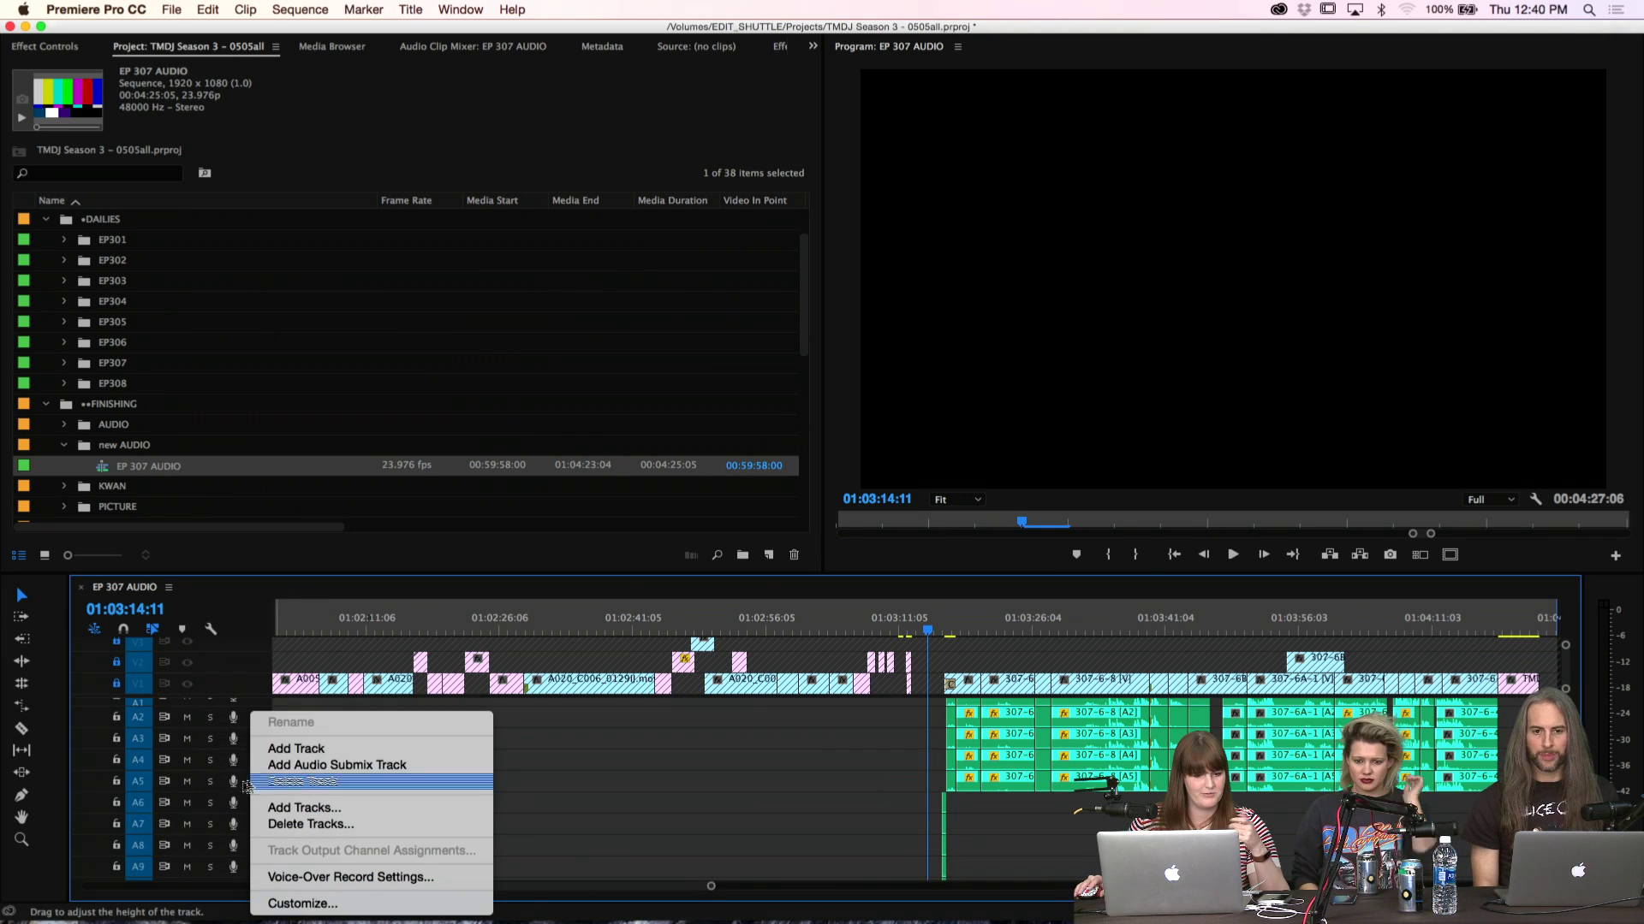
click(479, 792)
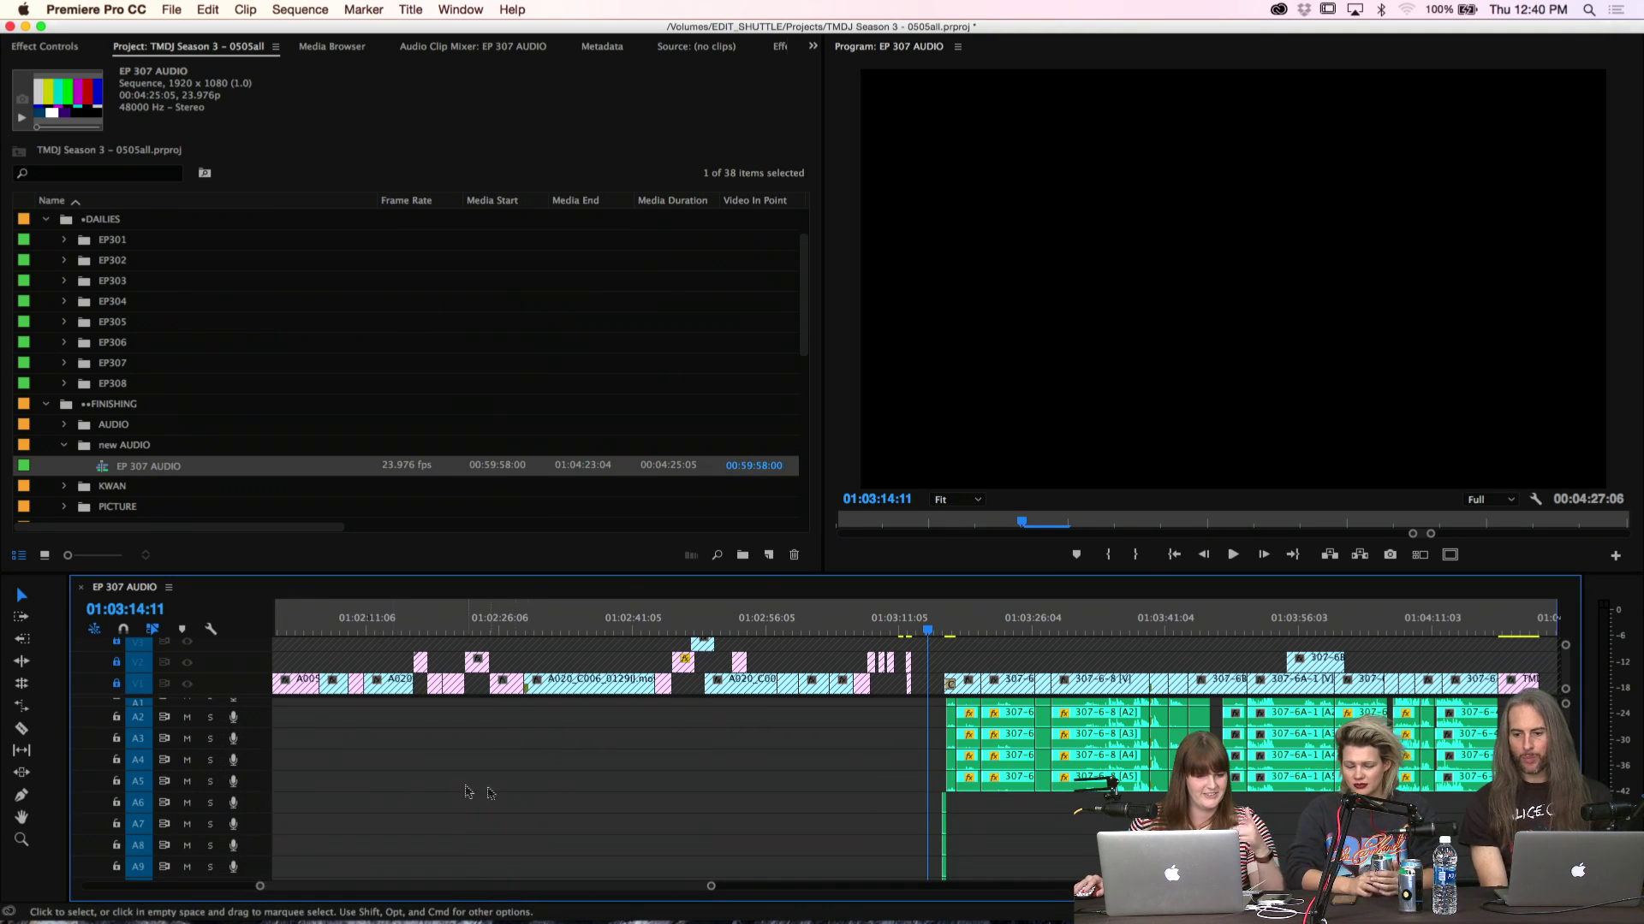
Start an AAF export of the sequence with Breakout to Mono enabled, 48000 sample rate, 24 bits, embedded trimmed AIFF audio and 720 handle frames
scroll(432, 783, down, 4)
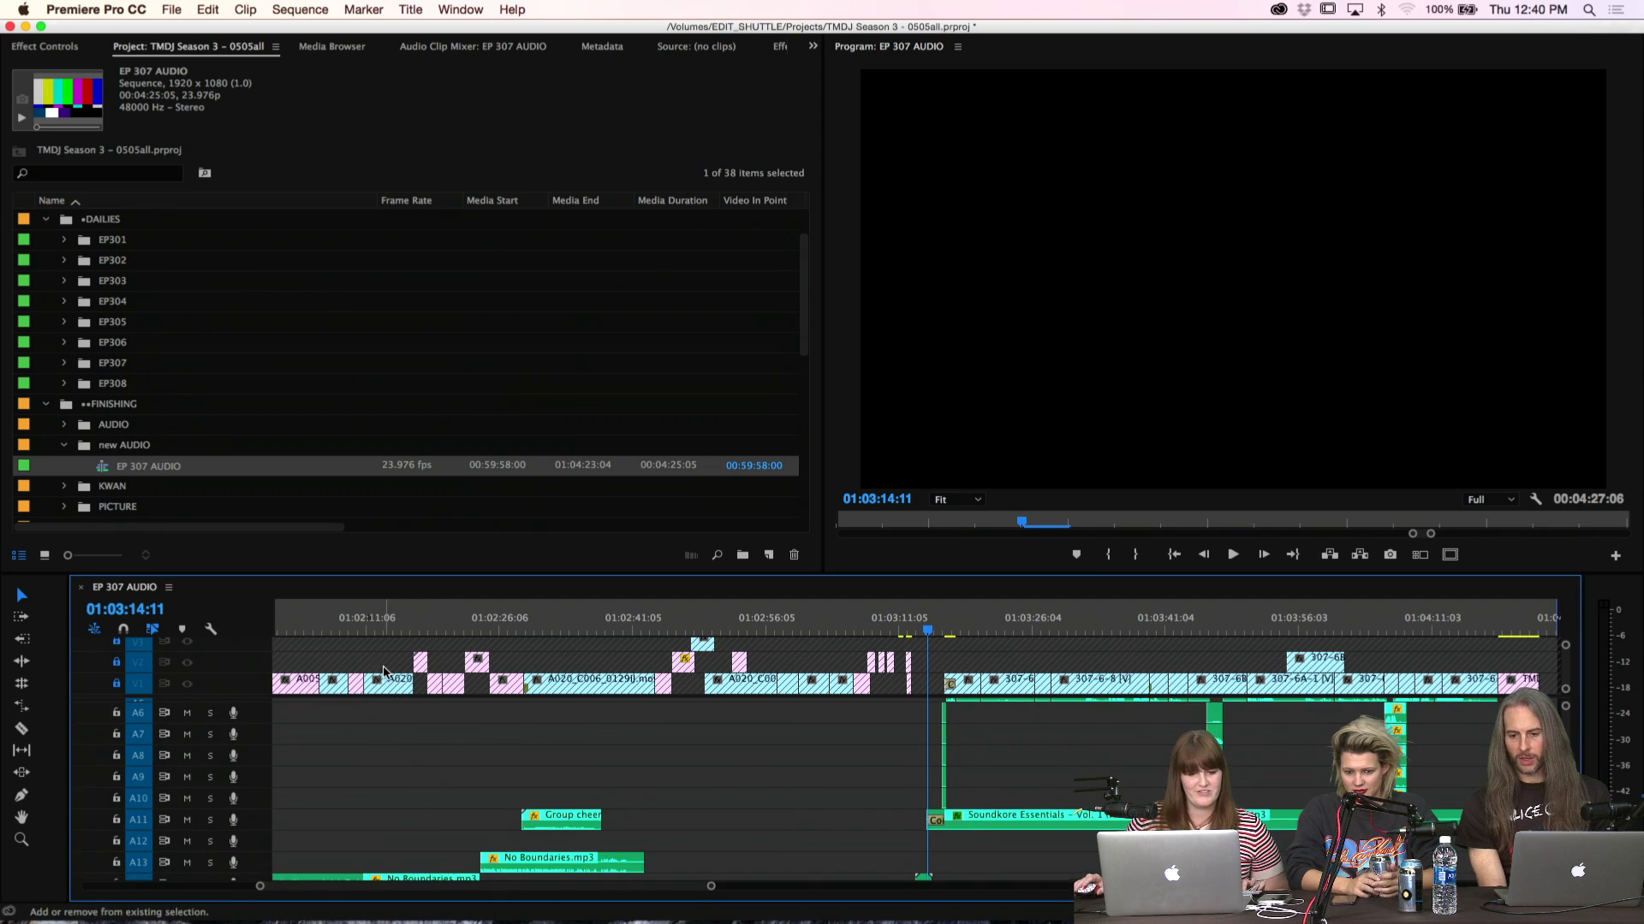
key(backslash)
click(171, 9)
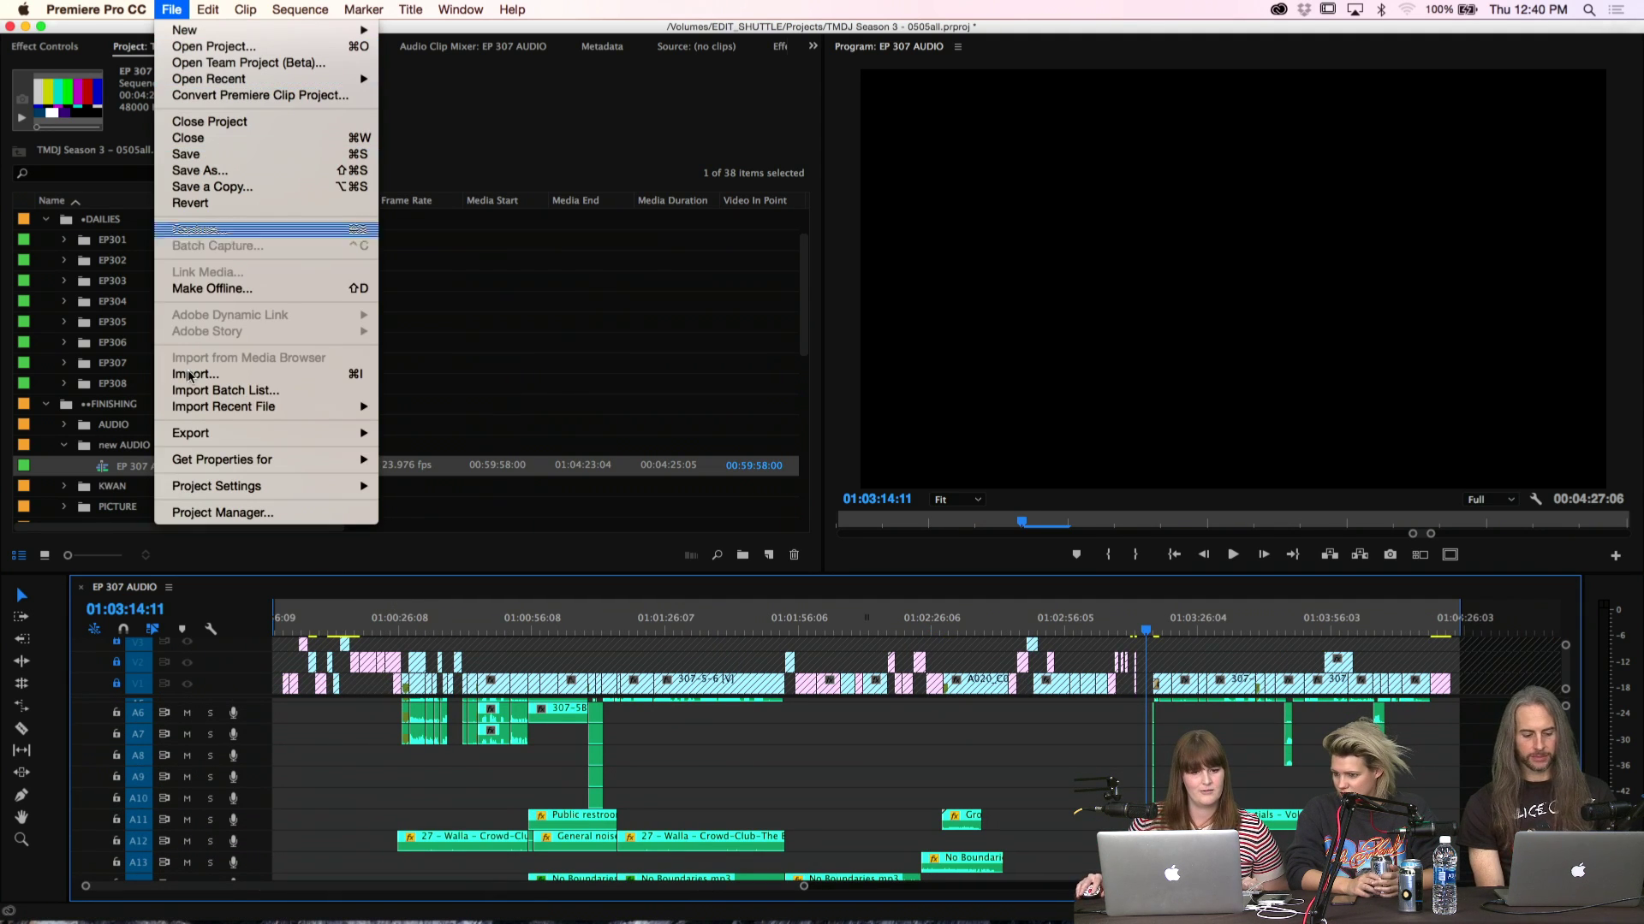
mouse_move(247, 435)
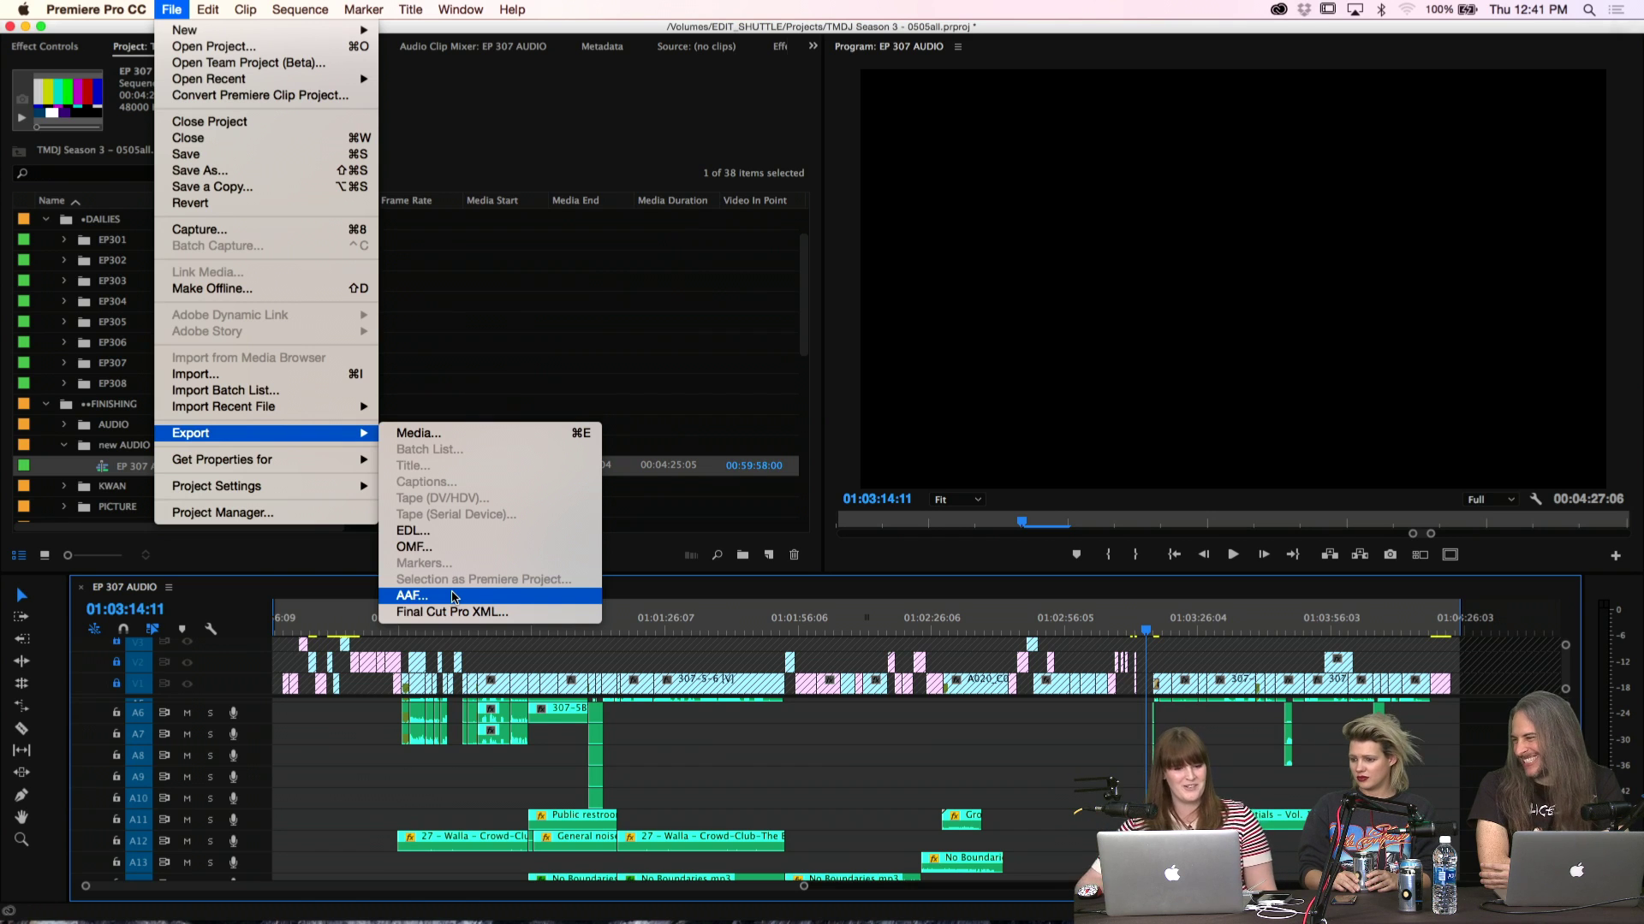
click(457, 598)
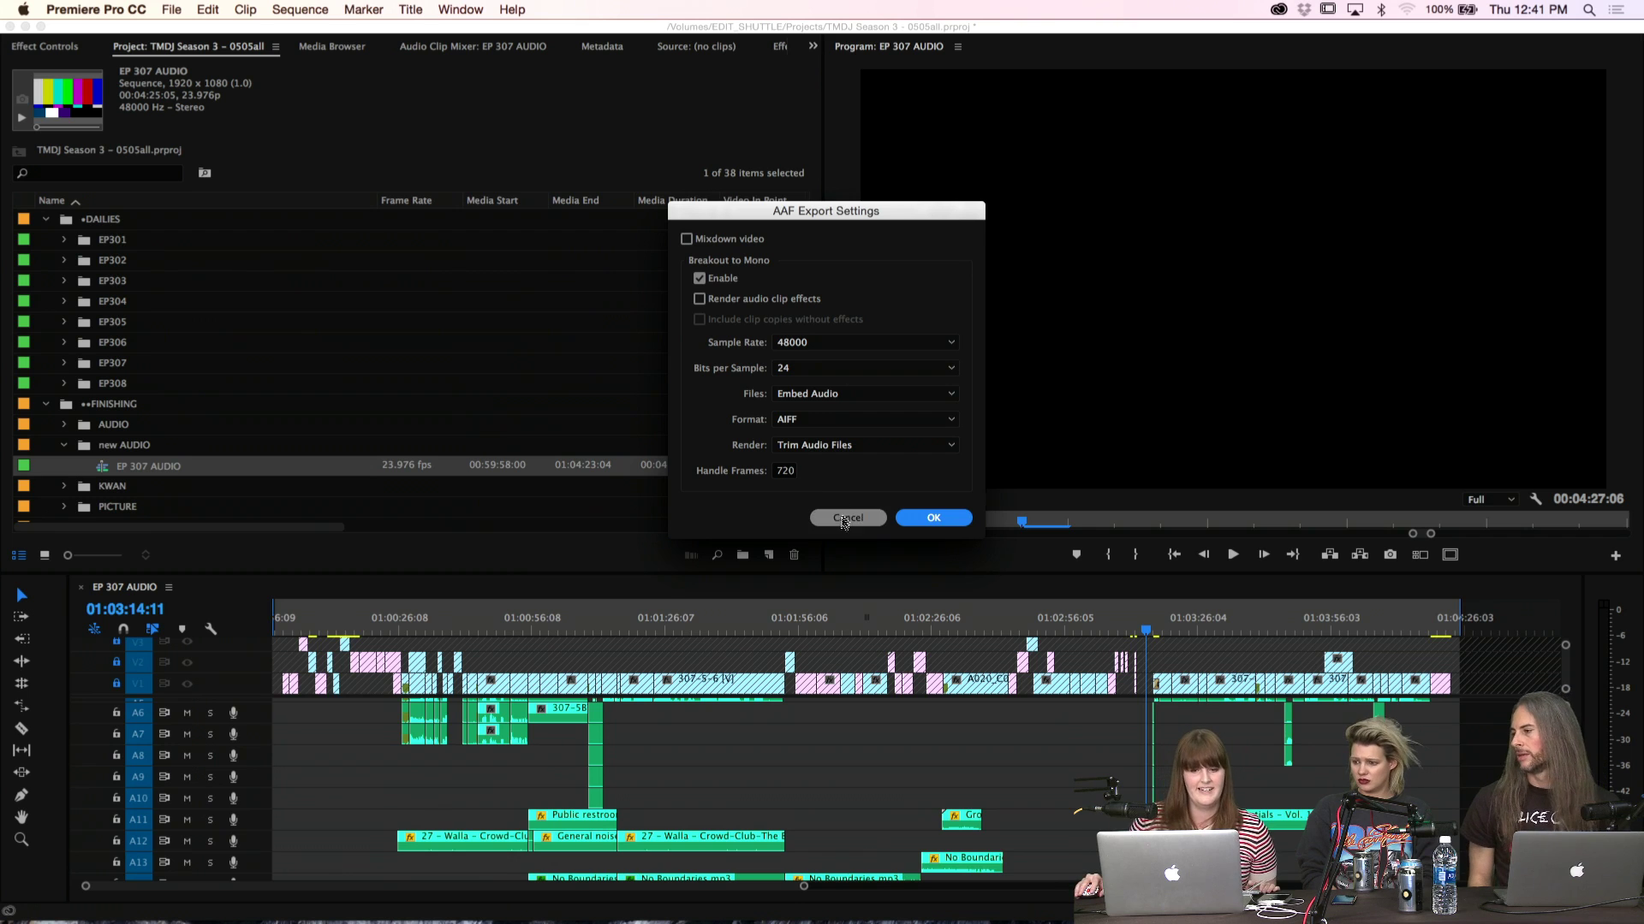
click(933, 518)
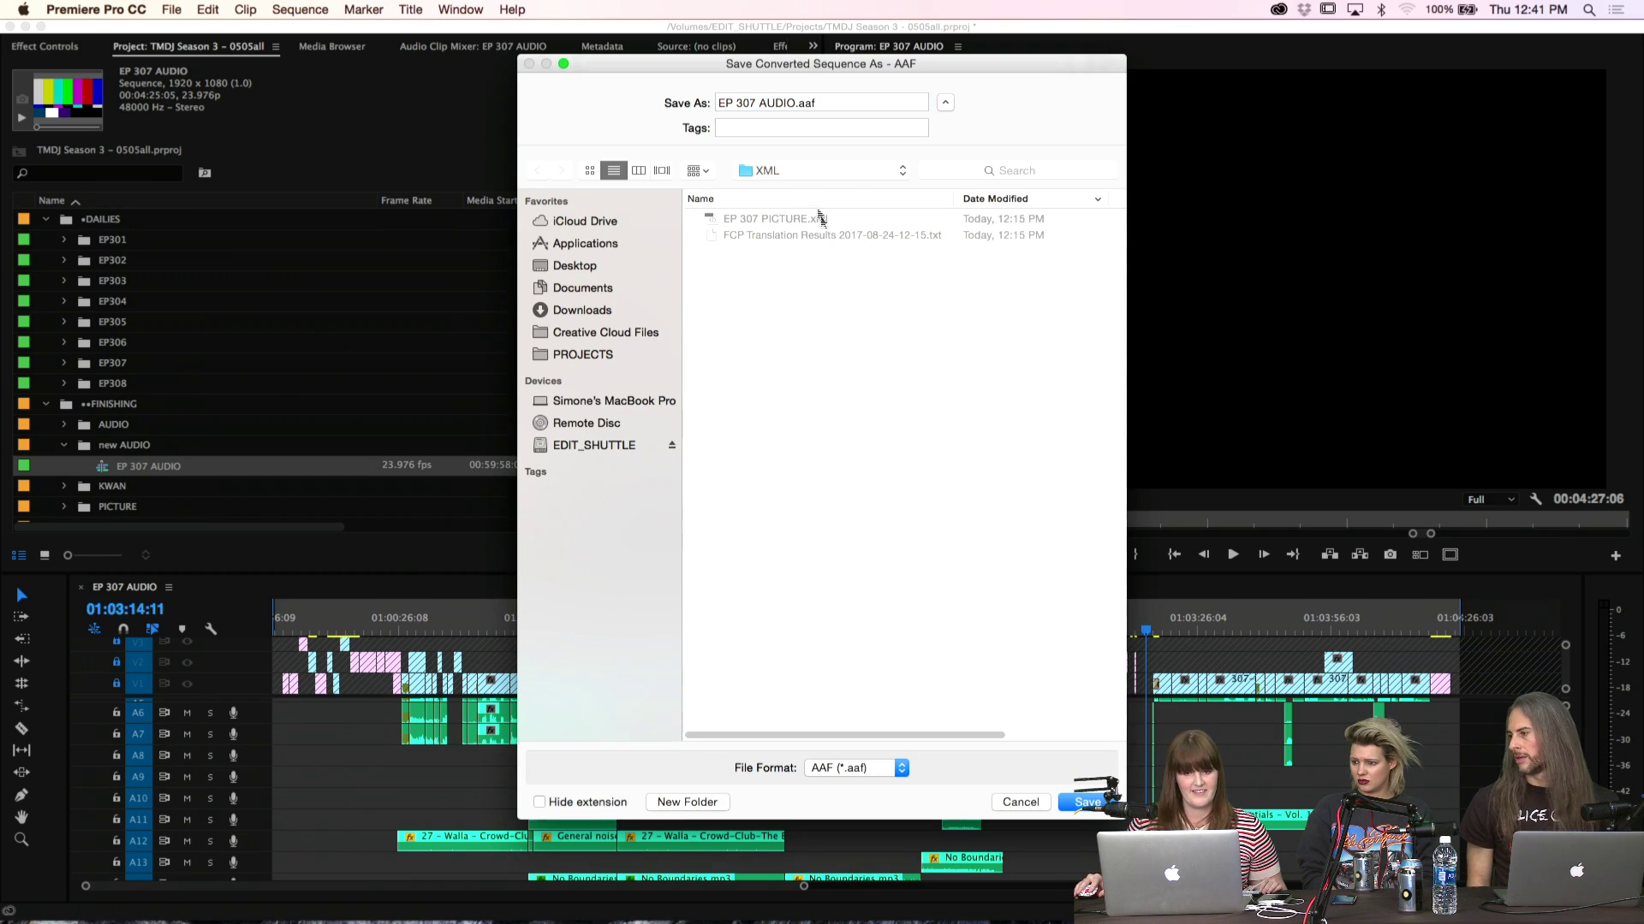
Save the AAF as EP 307 AUDIO.aaf in a new AUDIO folder created inside FINISH
click(805, 175)
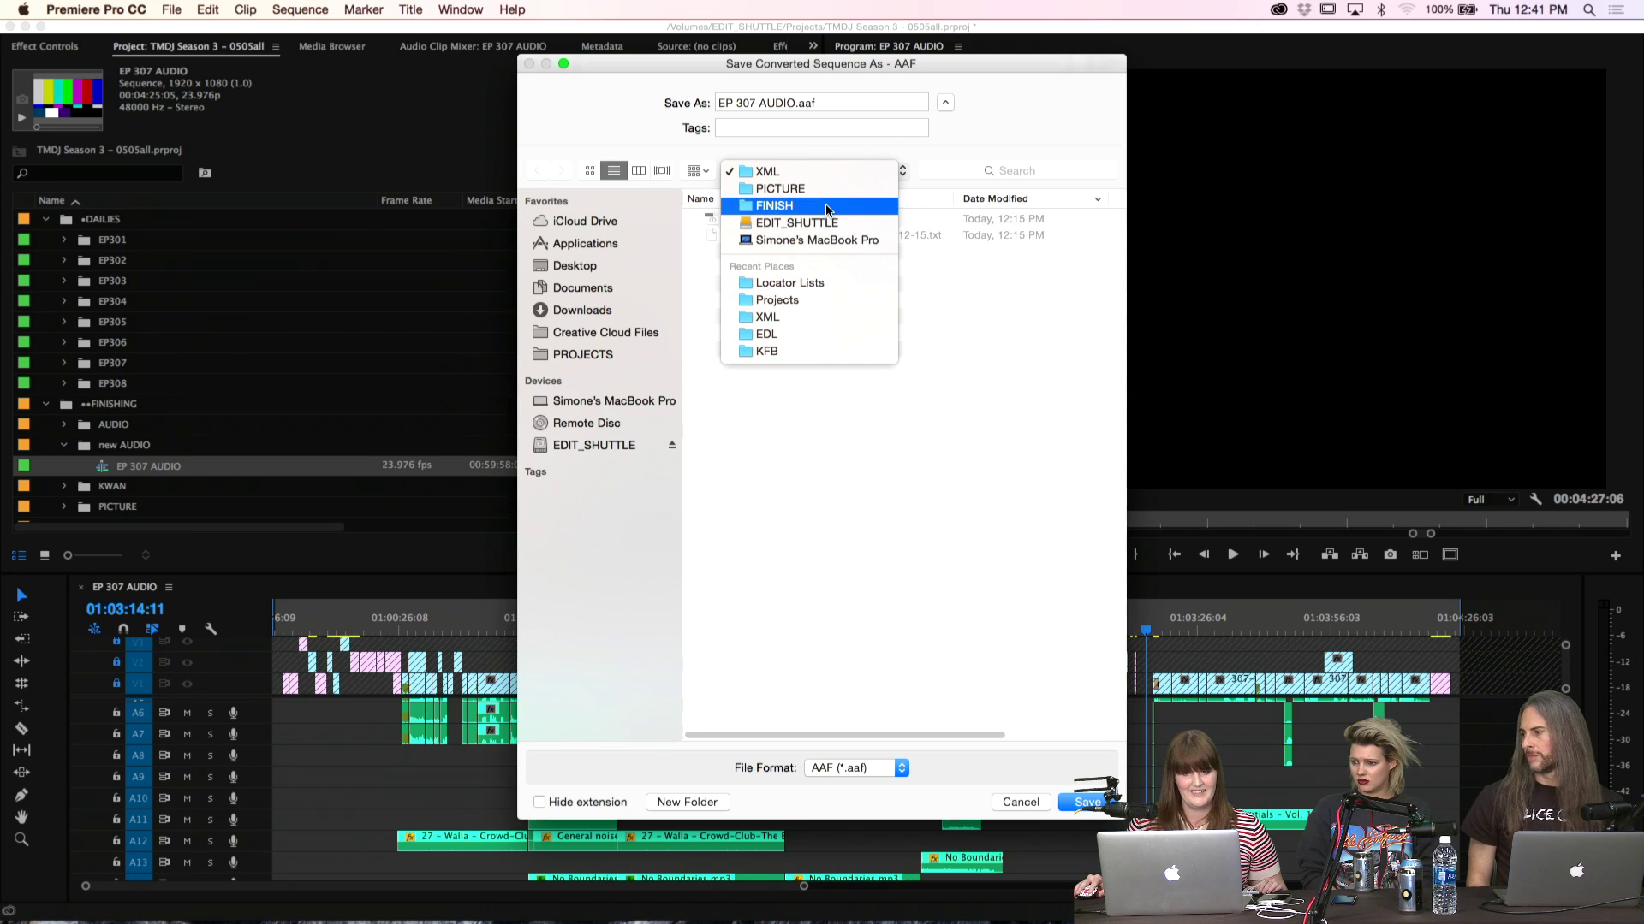
click(783, 205)
click(686, 802)
text(AUDIO)
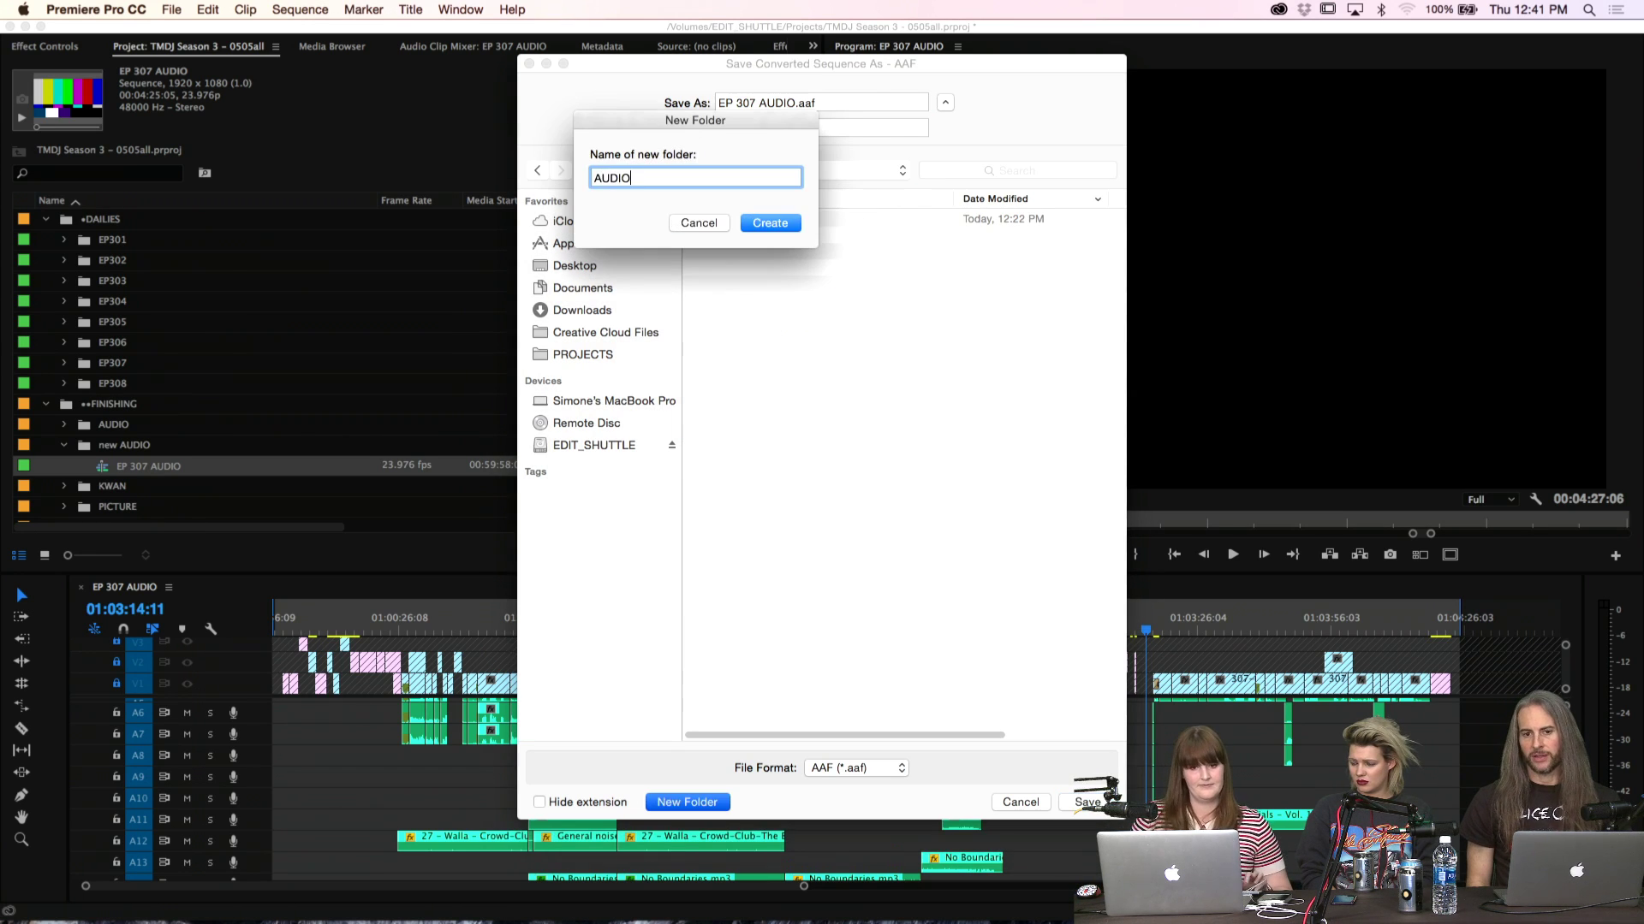
key(Return)
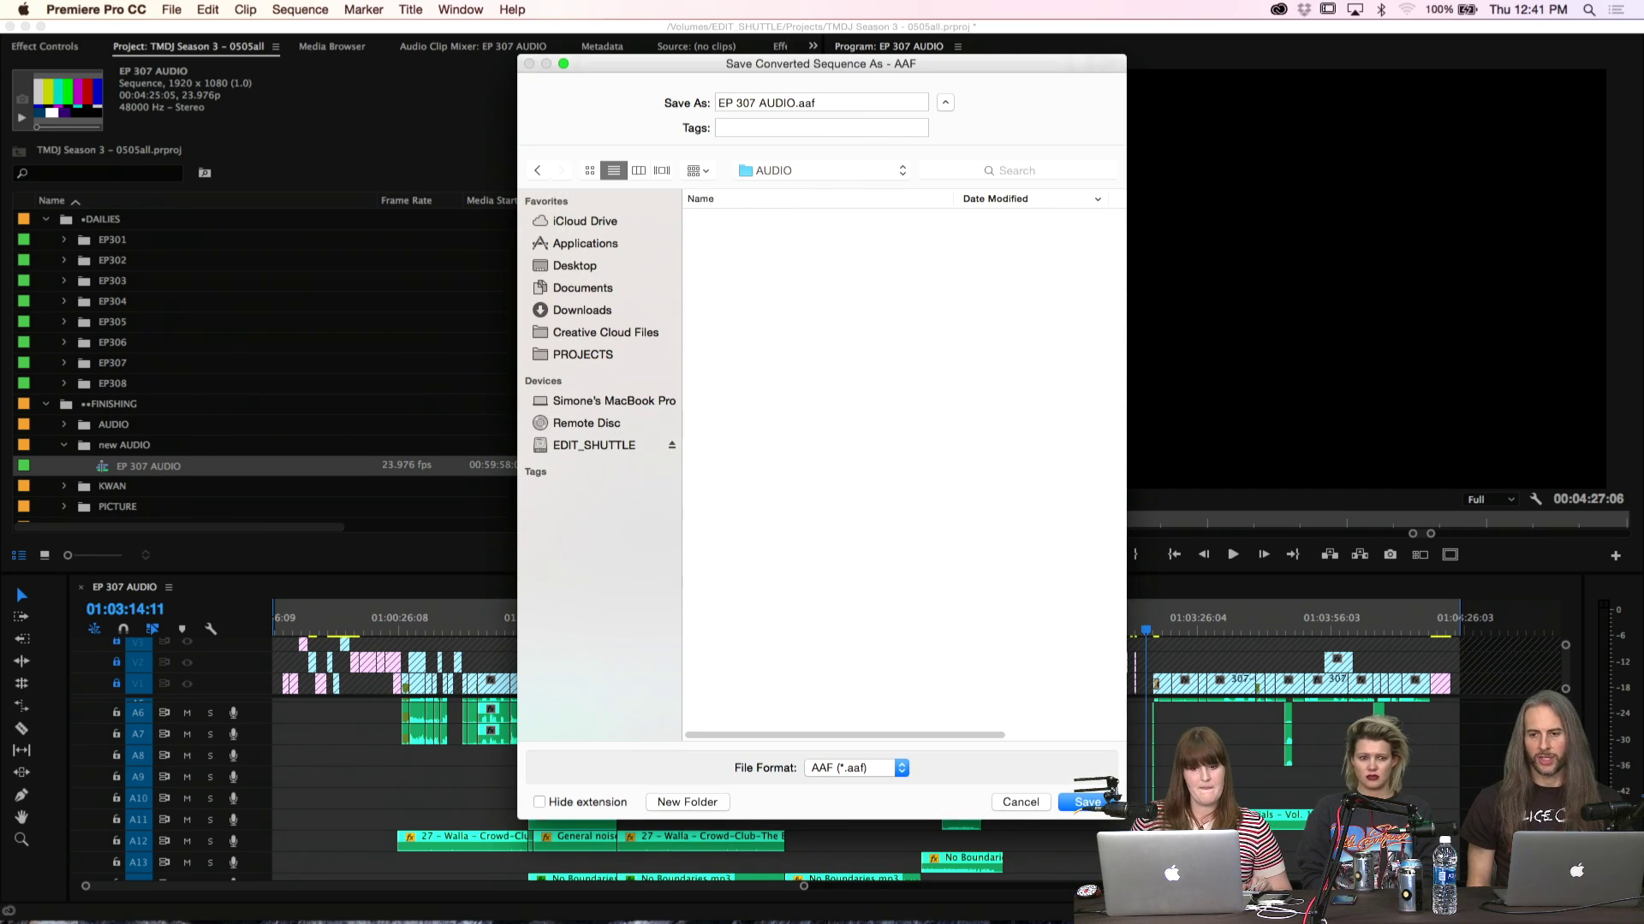
click(1066, 802)
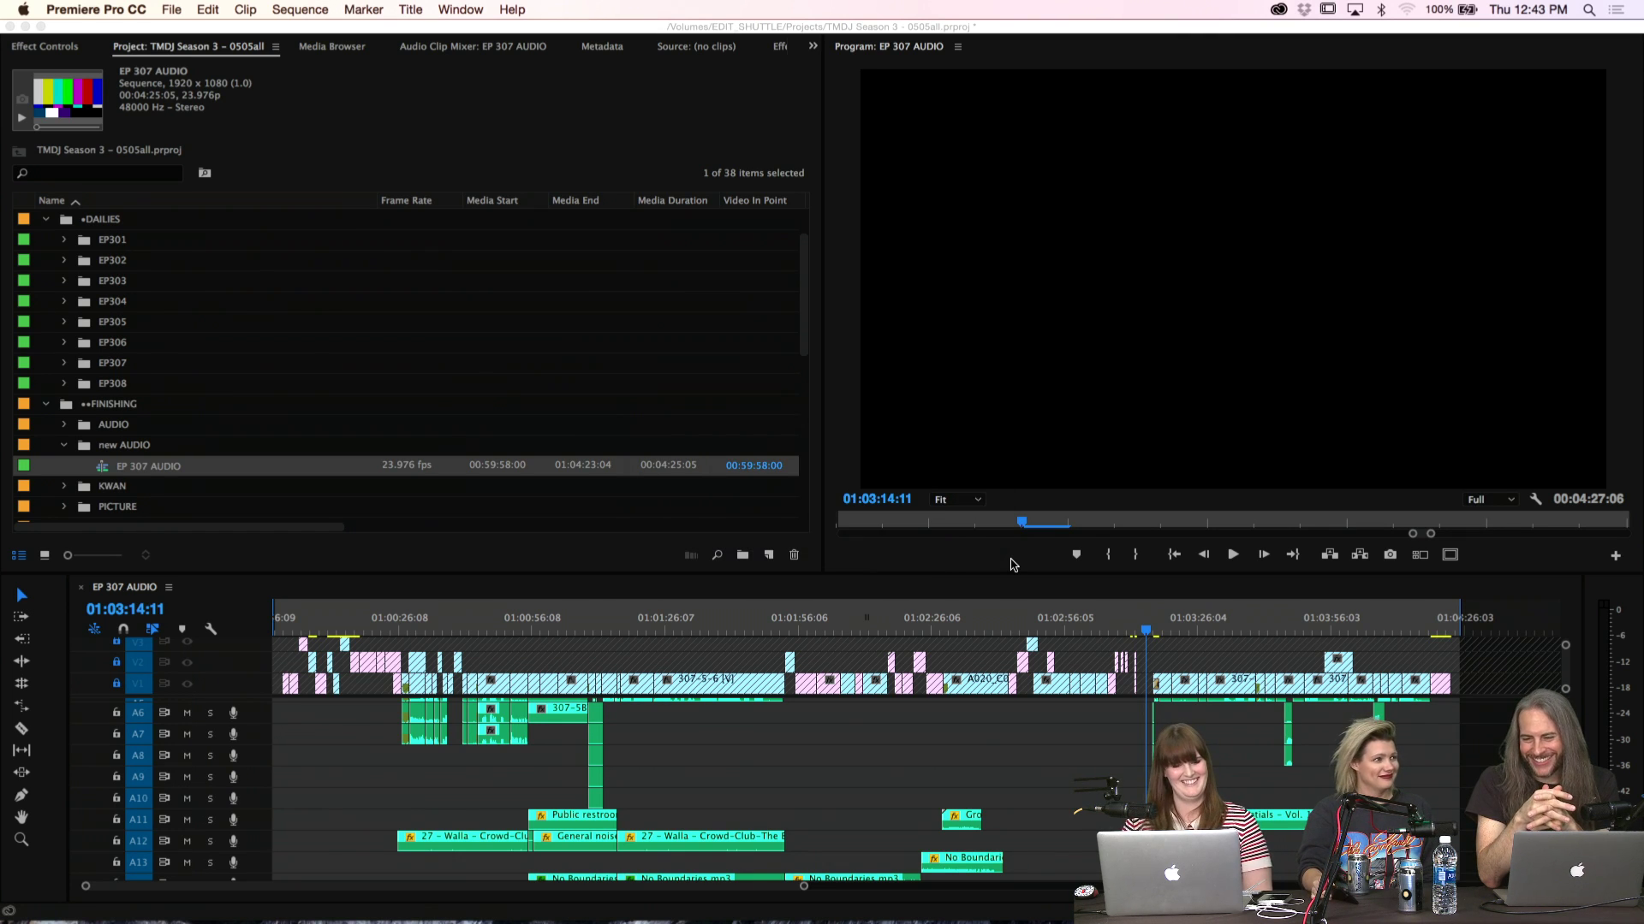
Switch to Finder and browse in a new, widened window to the AUDIO folder inside FINISH on EDIT_SHUTTLE
key(super+Tab)
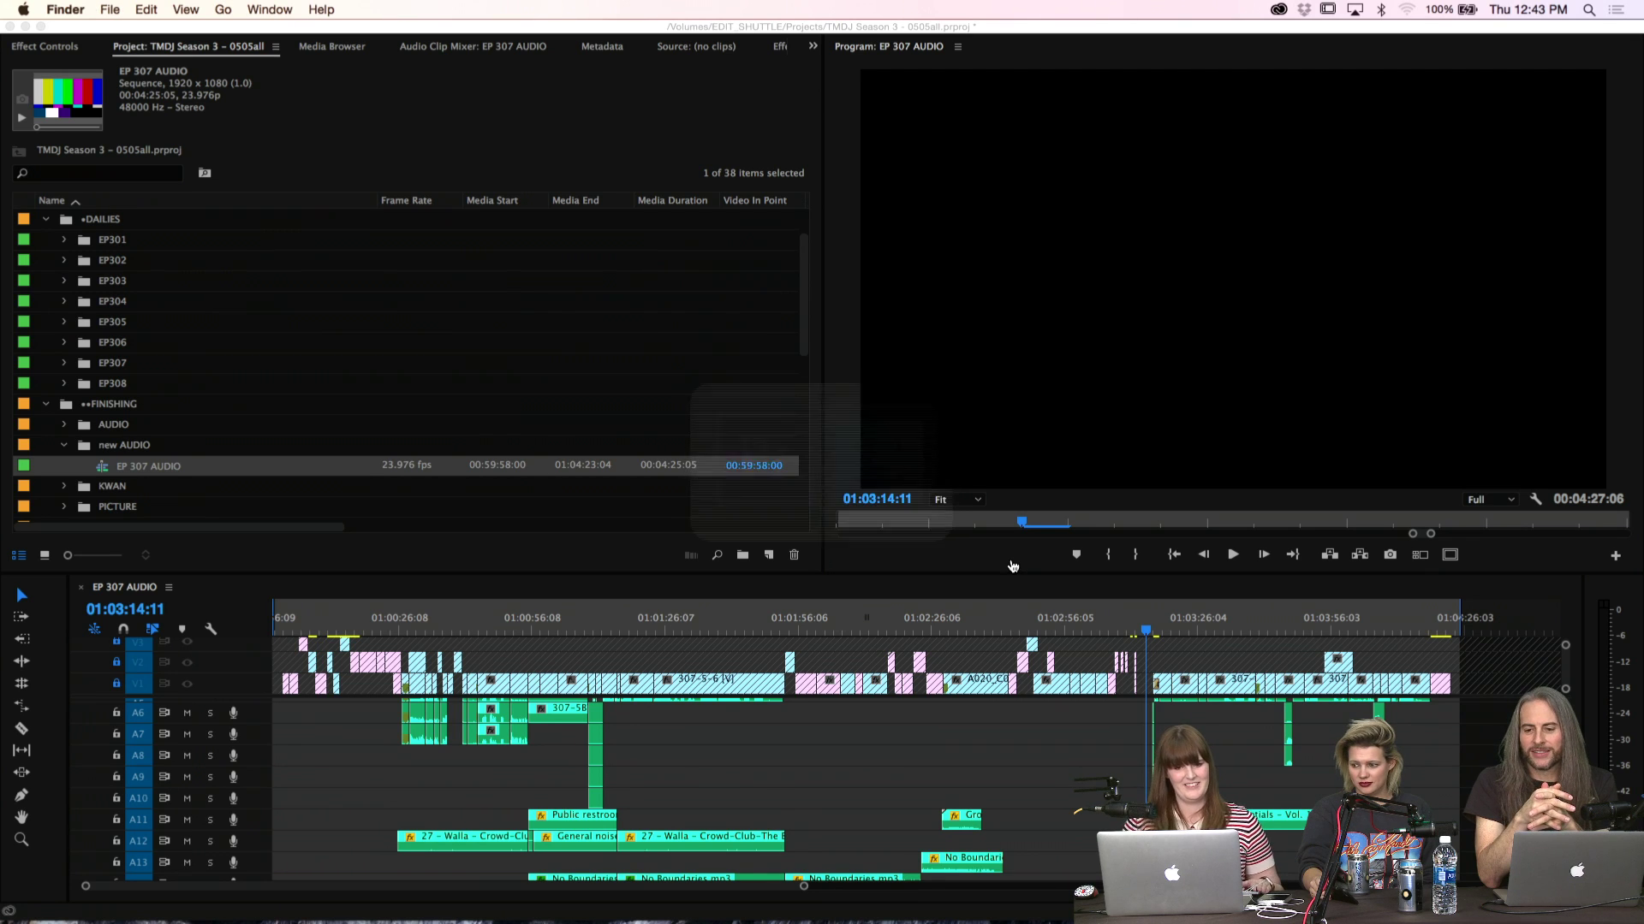
key(super+n)
drag(476, 323, 515, 326)
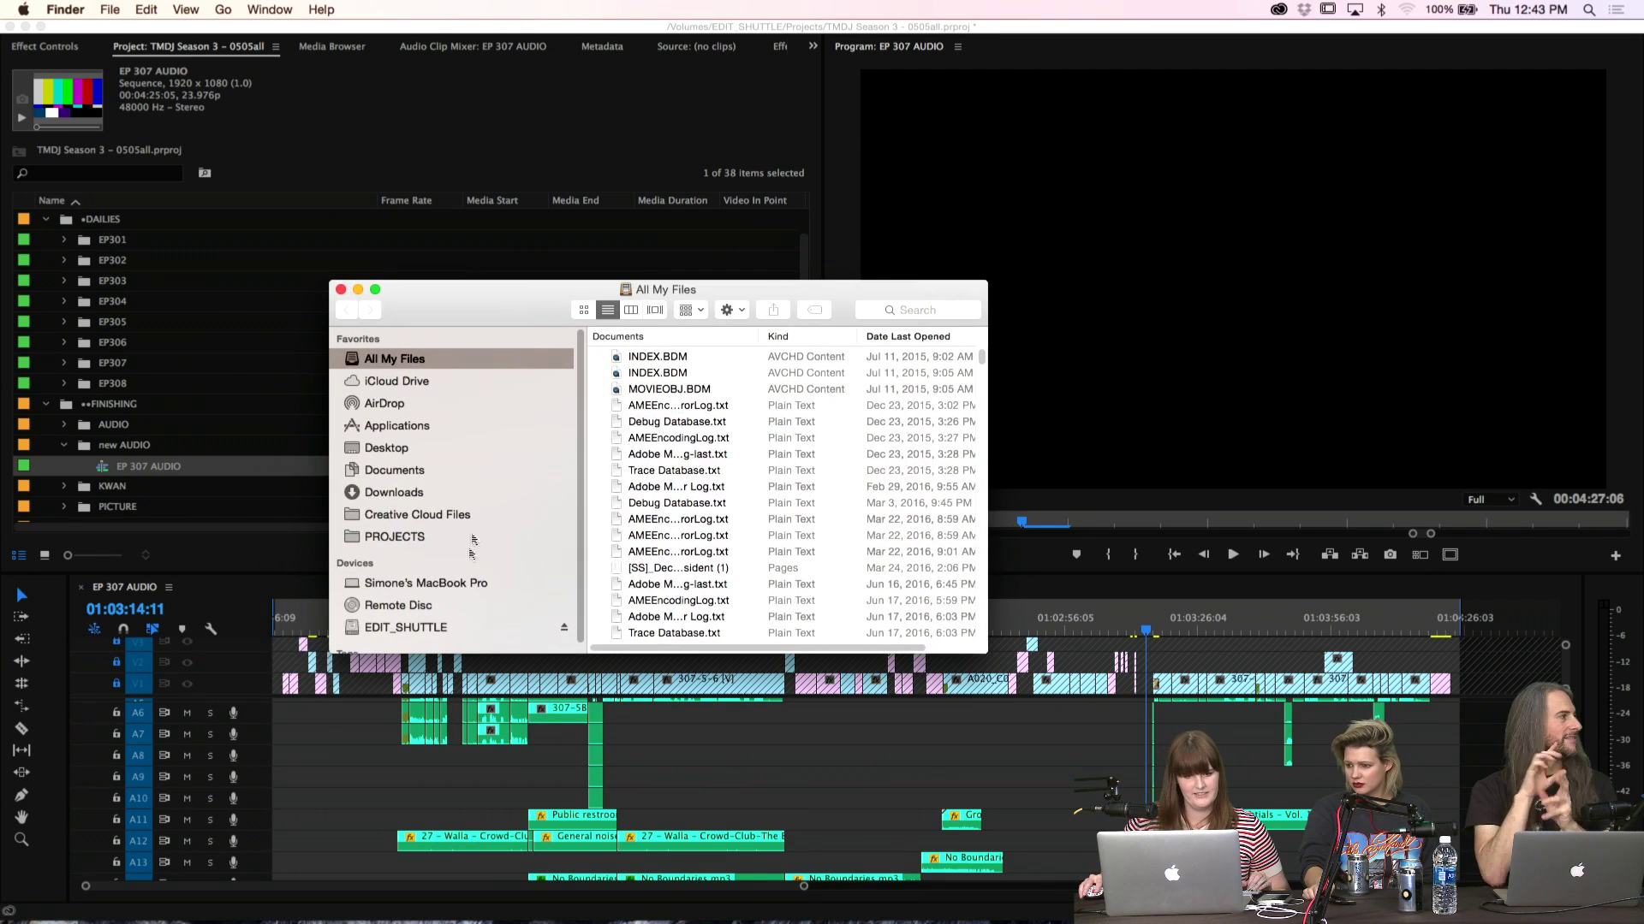
click(450, 629)
click(659, 381)
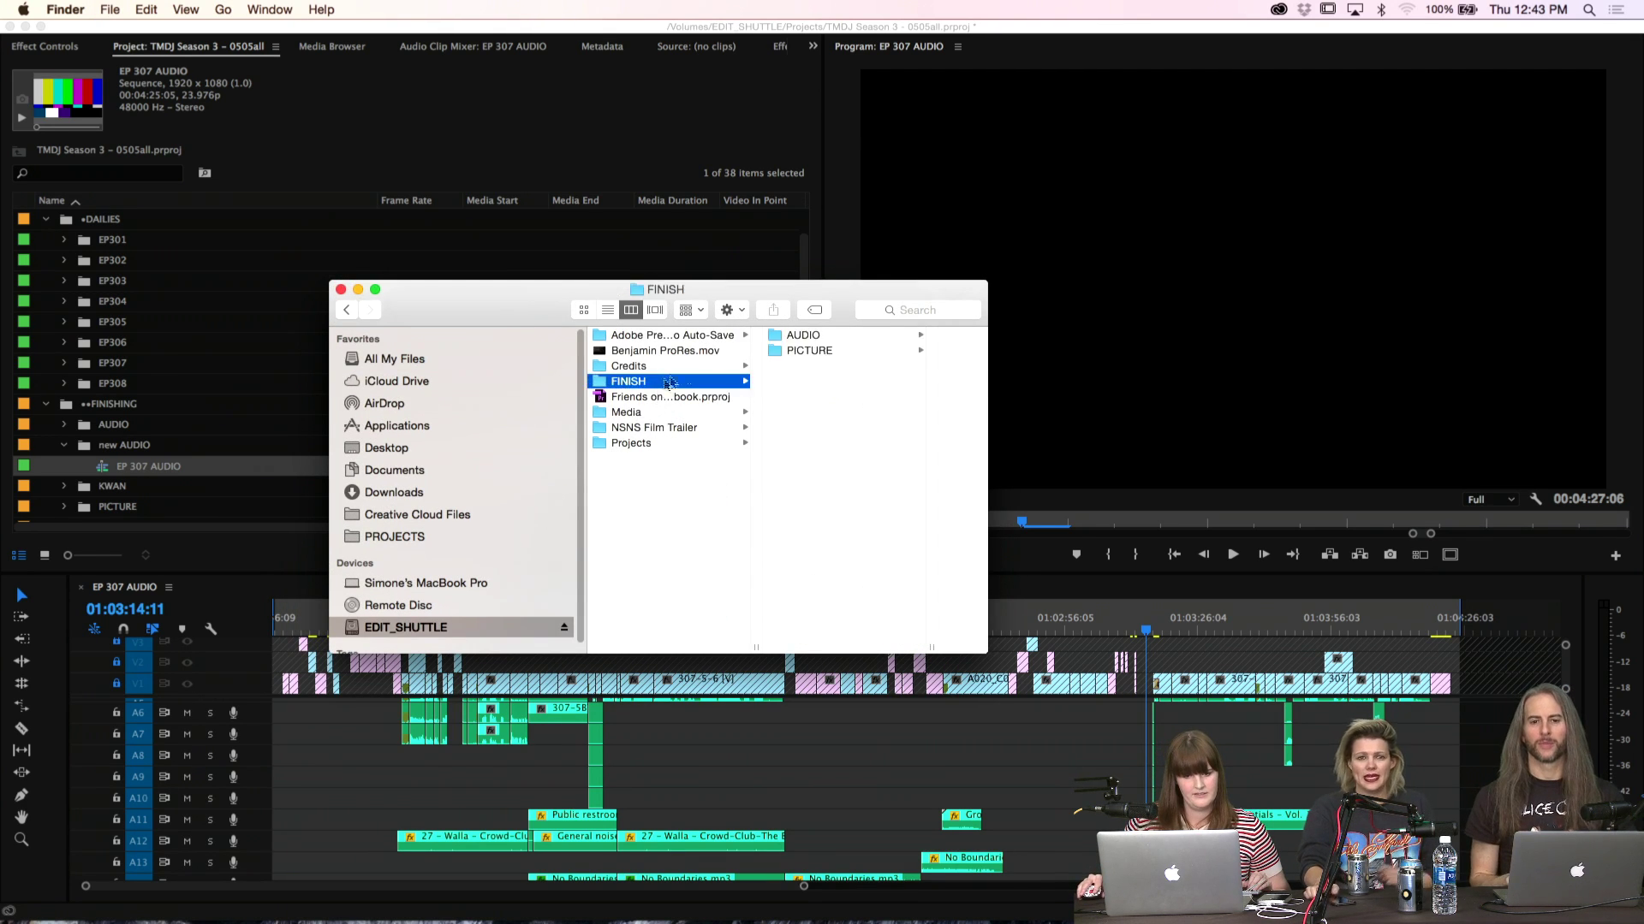
click(844, 350)
key(Up)
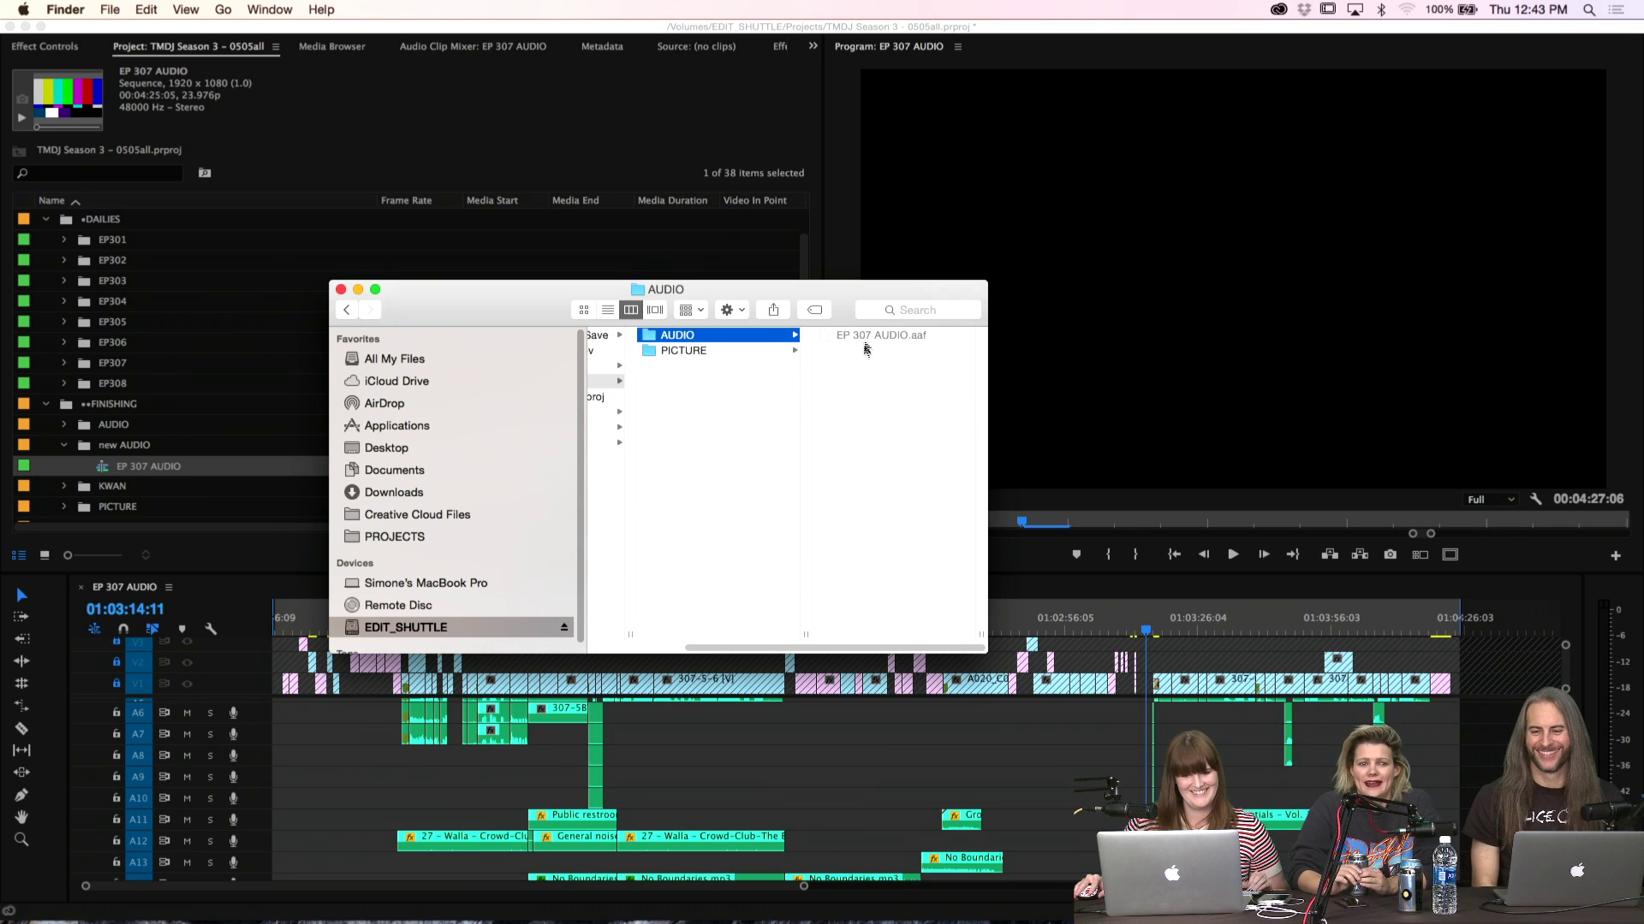
drag(987, 480, 1237, 479)
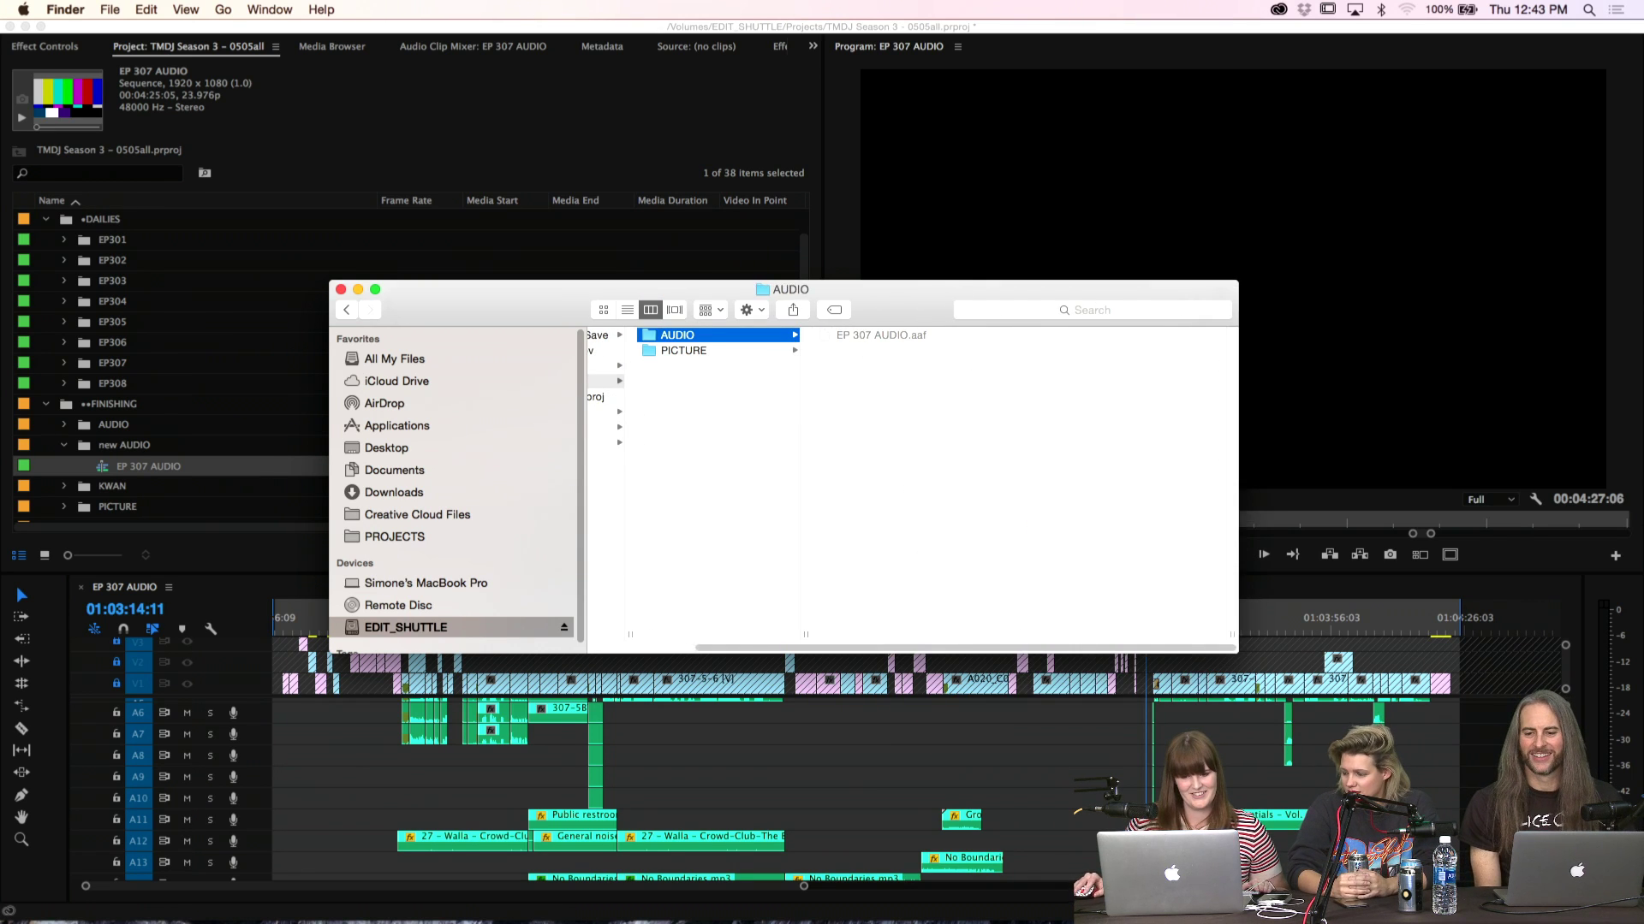
Check the file size of the exported EP 307 AUDIO.aaf in Finder and close the window
key(super+Tab)
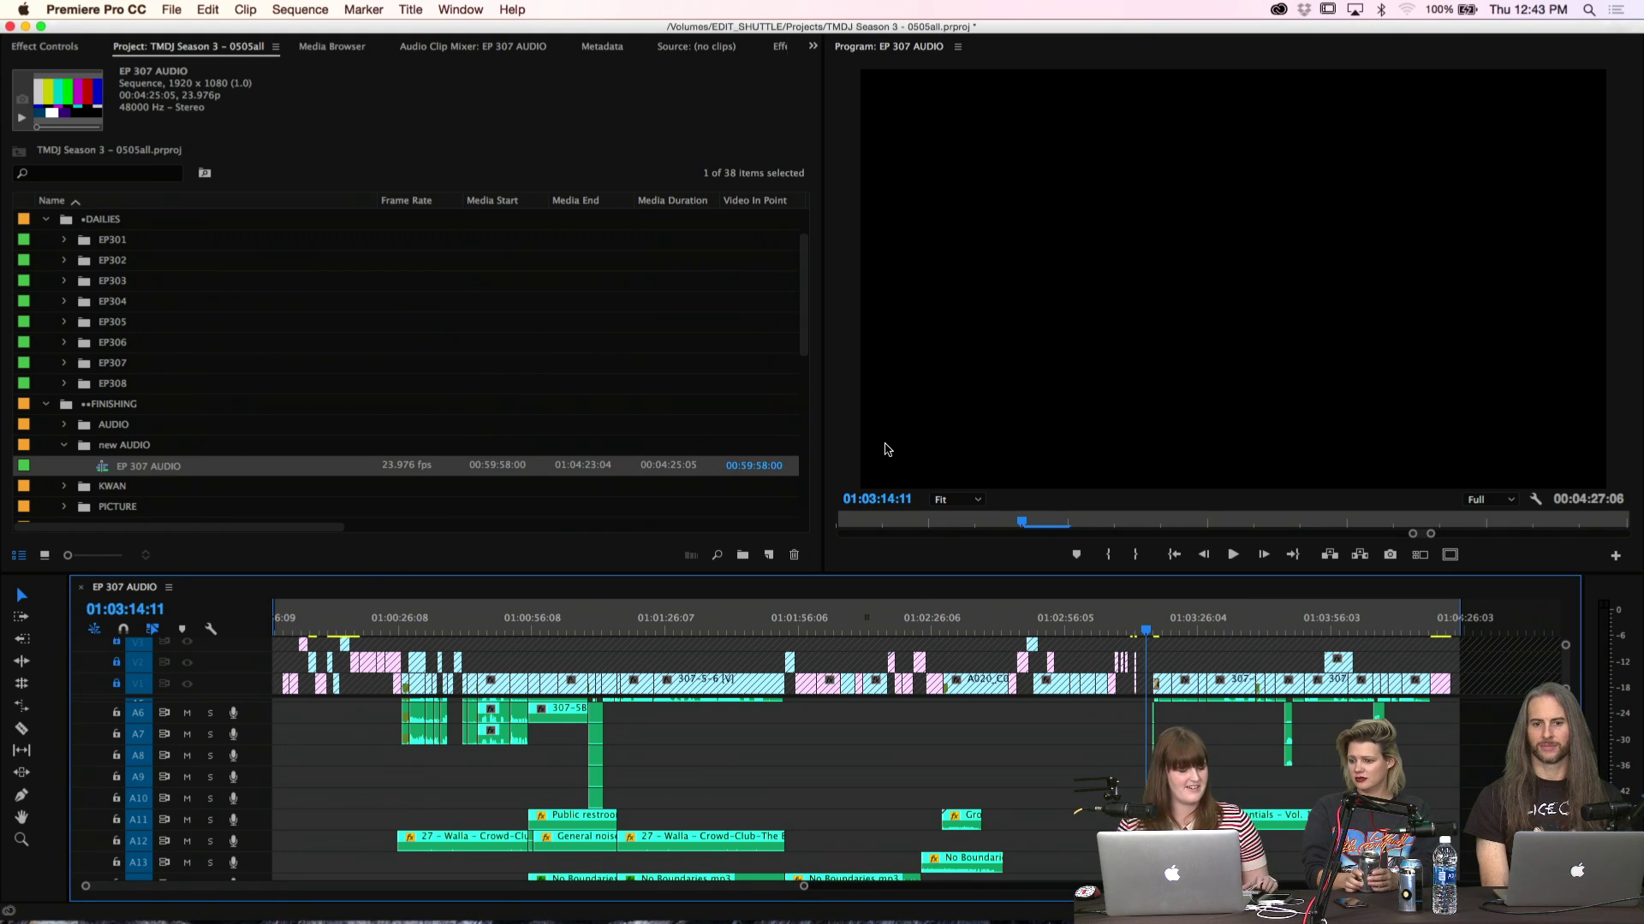
key(super+Tab)
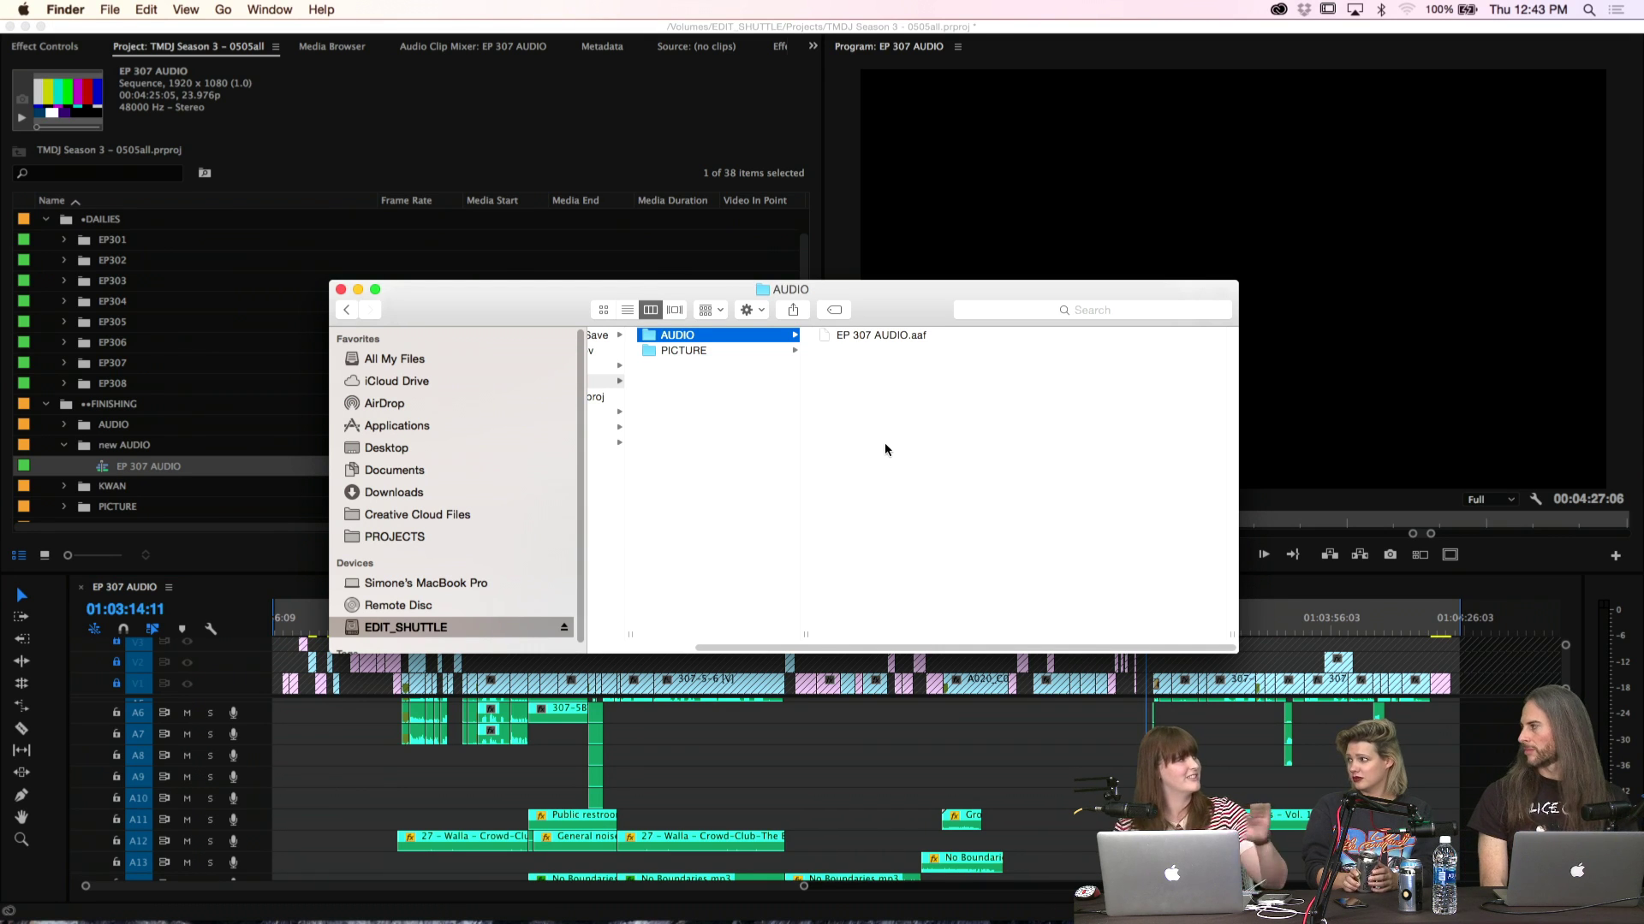
click(856, 336)
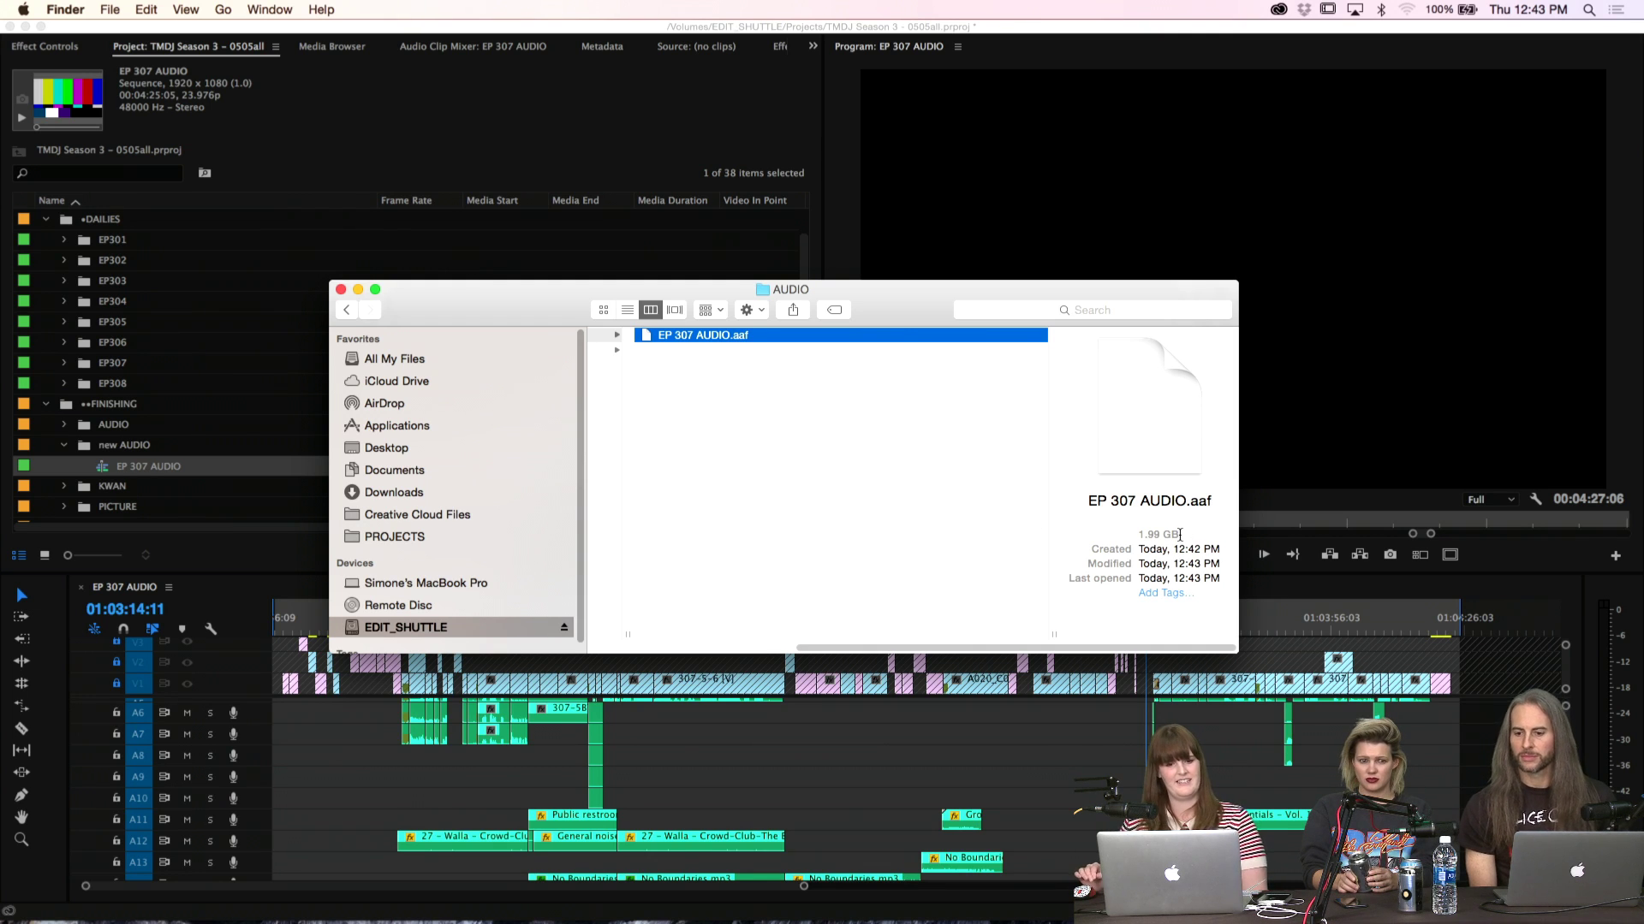
click(340, 291)
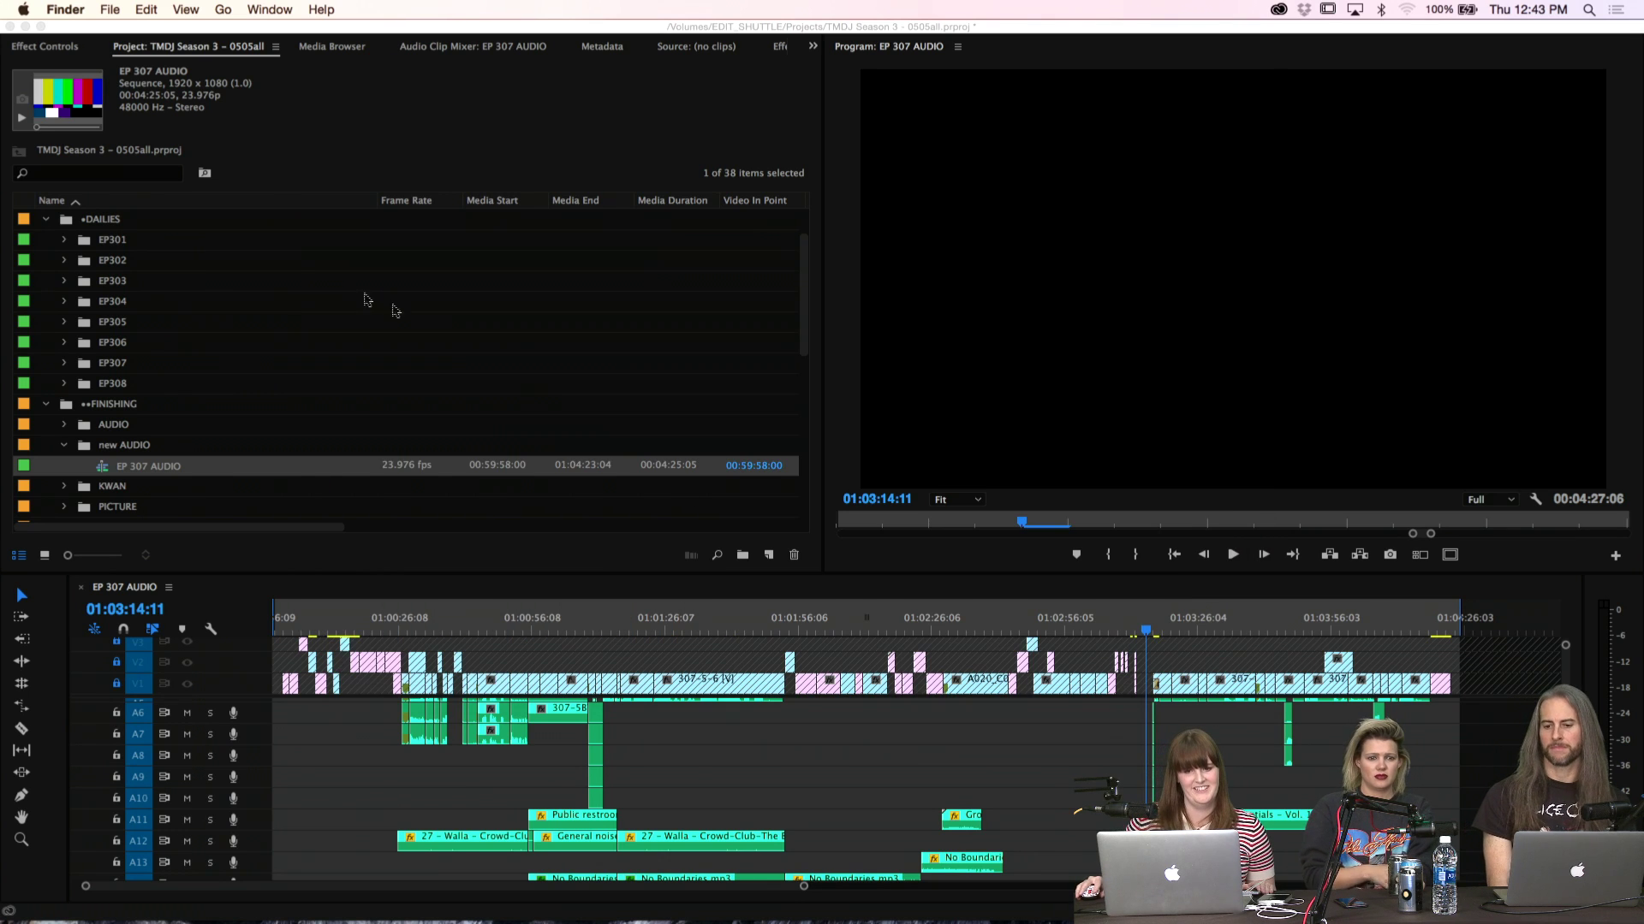
Return to Premiere Pro and open the EDL export settings for the EP 307 AUDIO sequence
click(966, 777)
scroll(965, 777, up, 5)
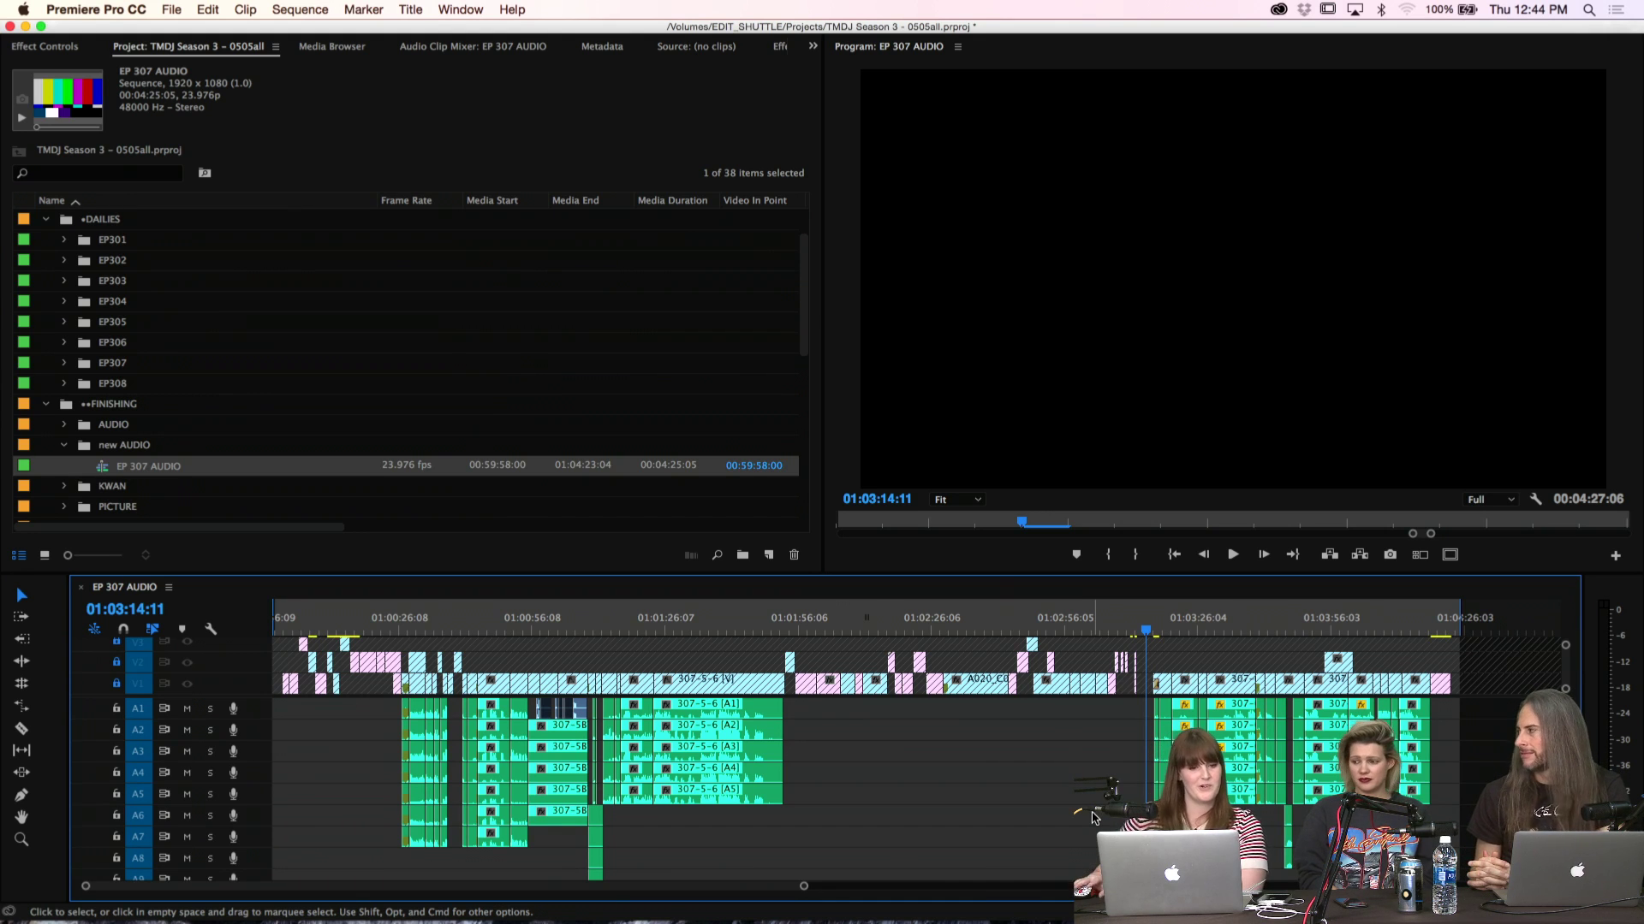
click(312, 9)
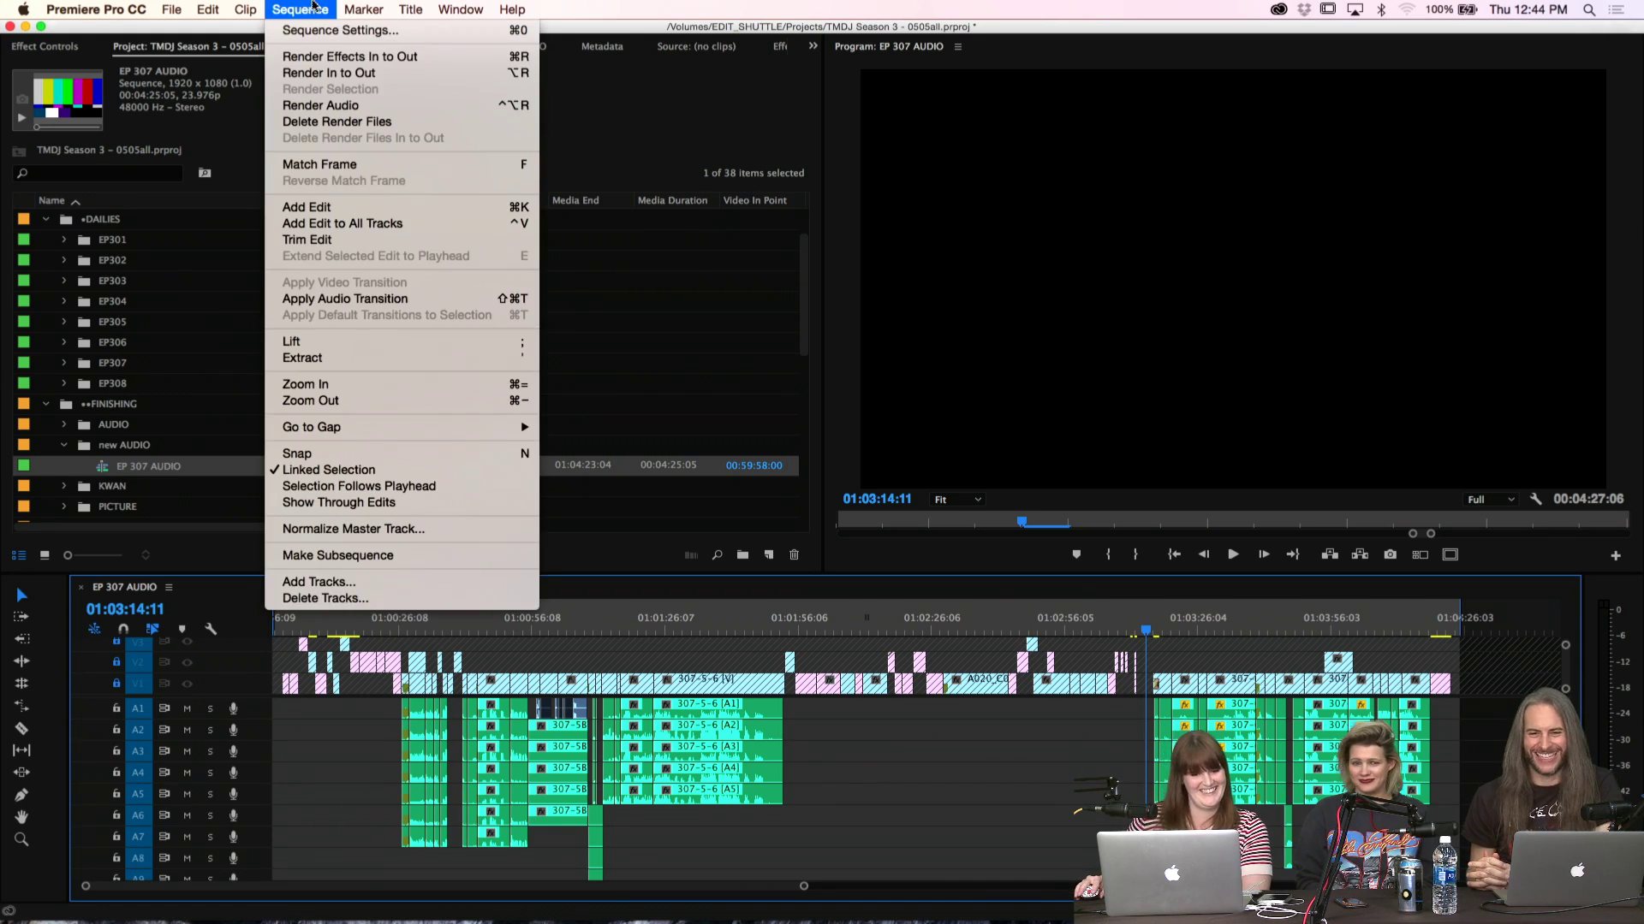
mouse_move(172, 9)
mouse_move(276, 435)
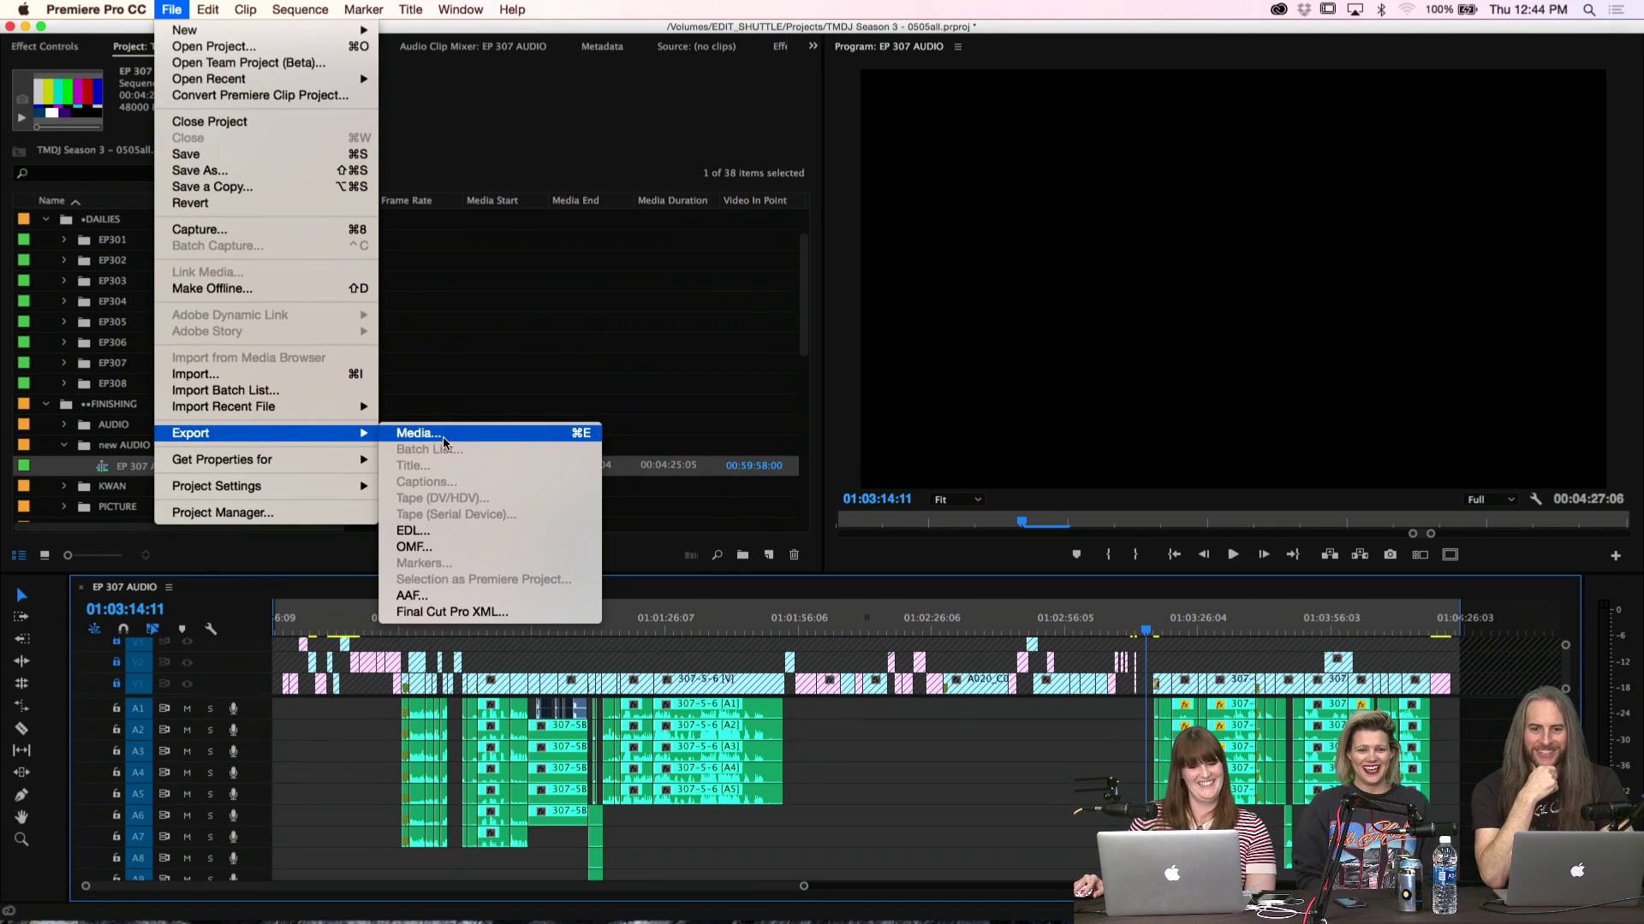
click(414, 532)
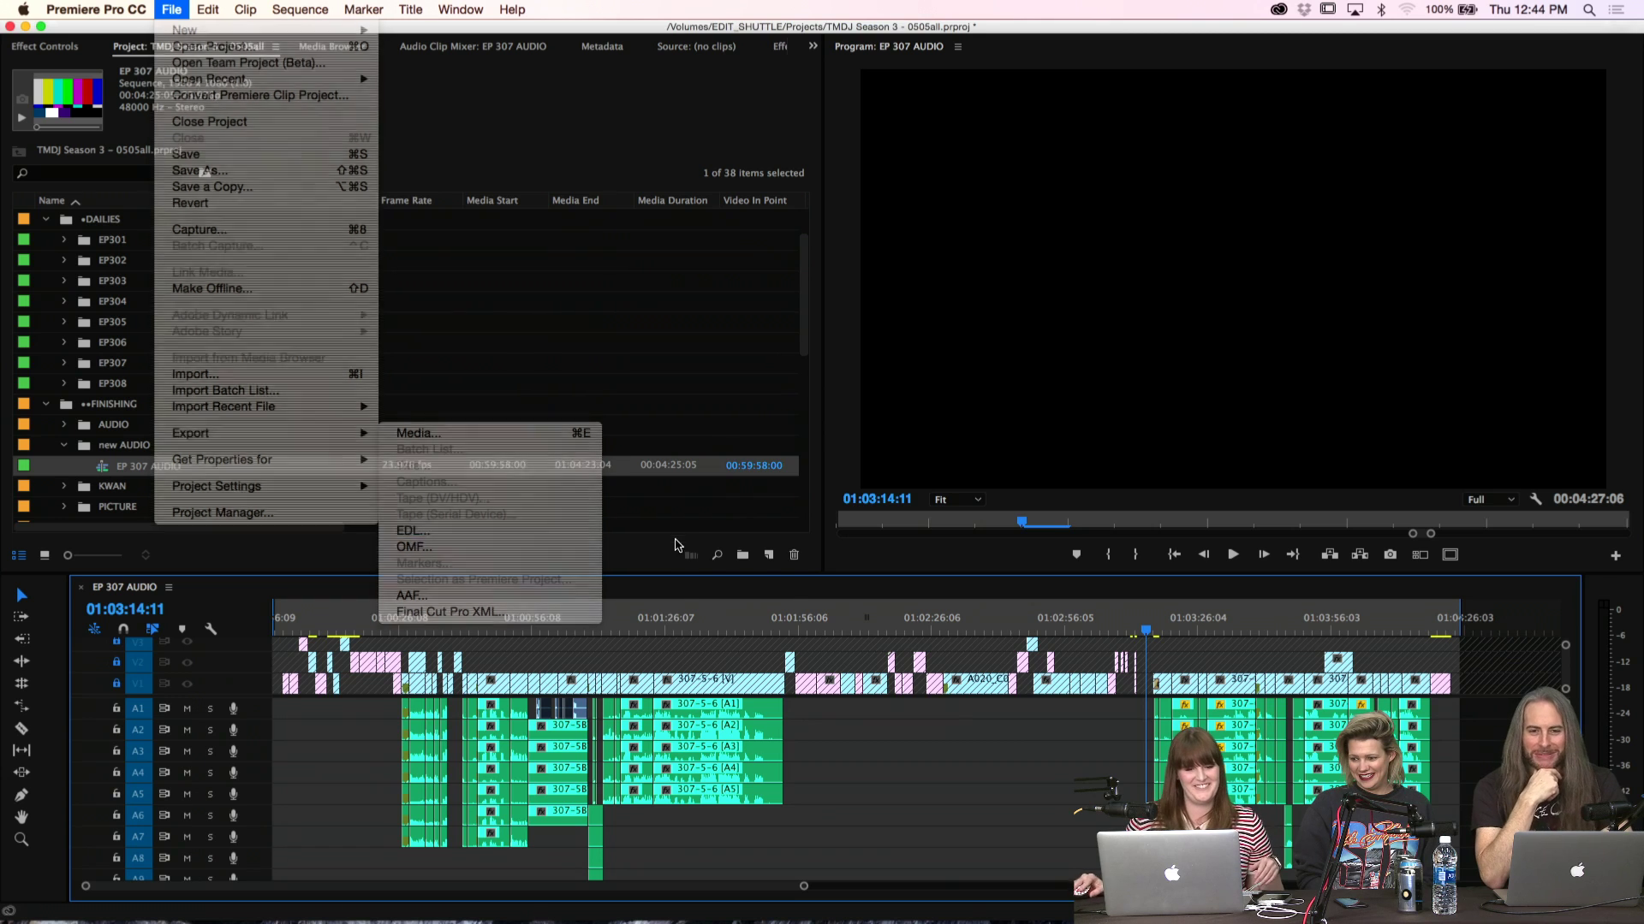
click(941, 508)
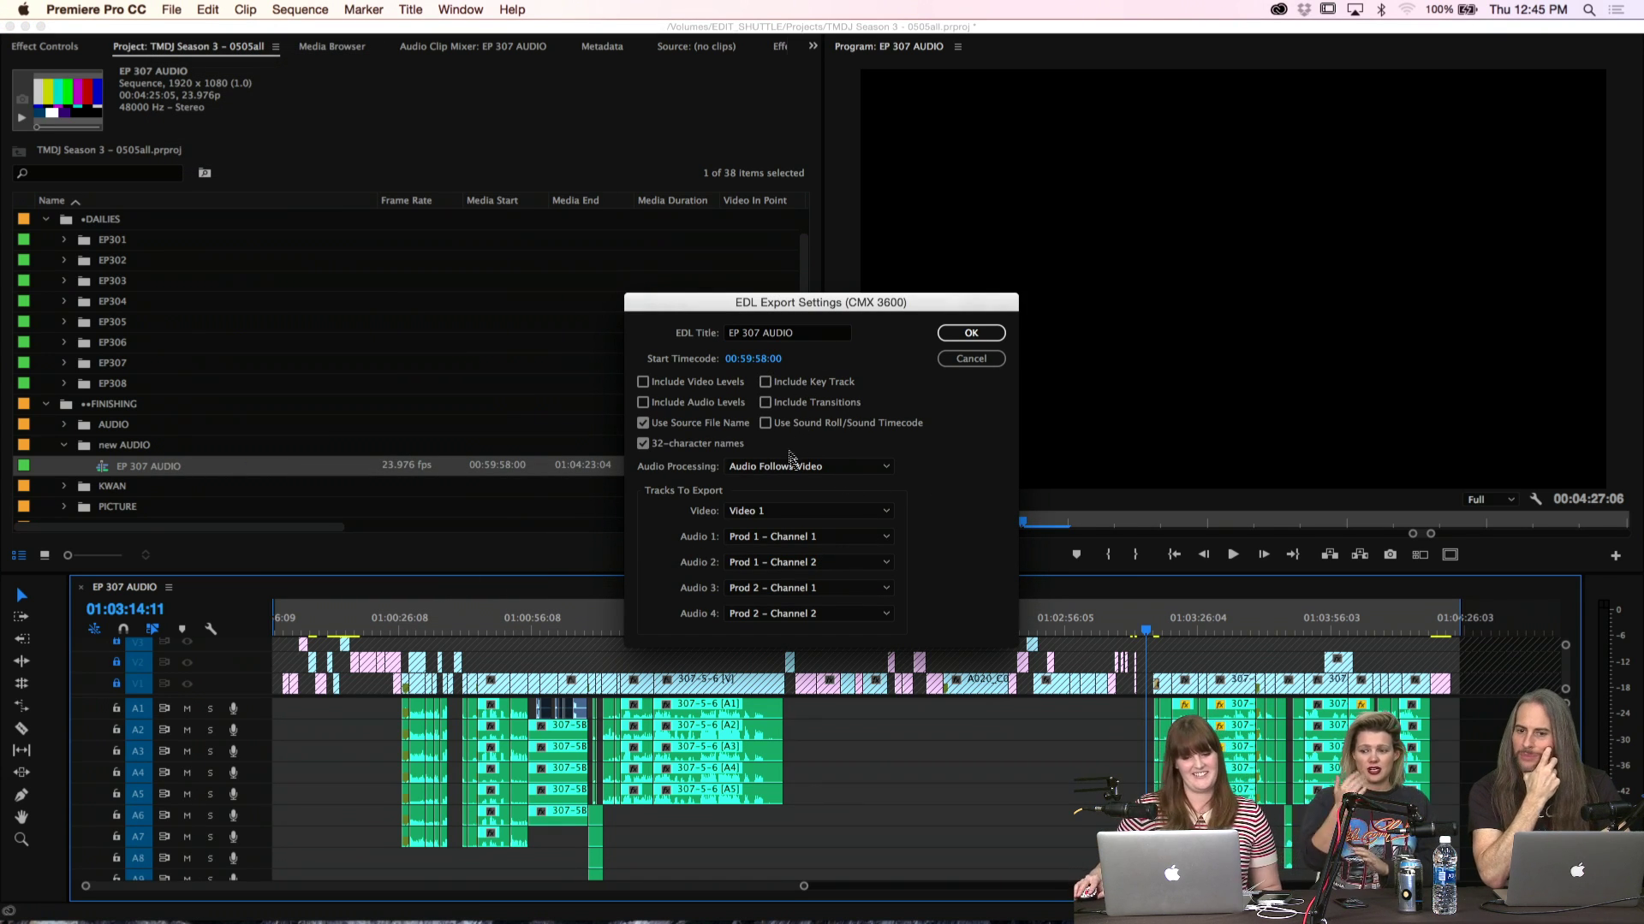
Set the EDL's video track to None and its title to EP 307 AUDIO EDL
click(799, 510)
click(757, 527)
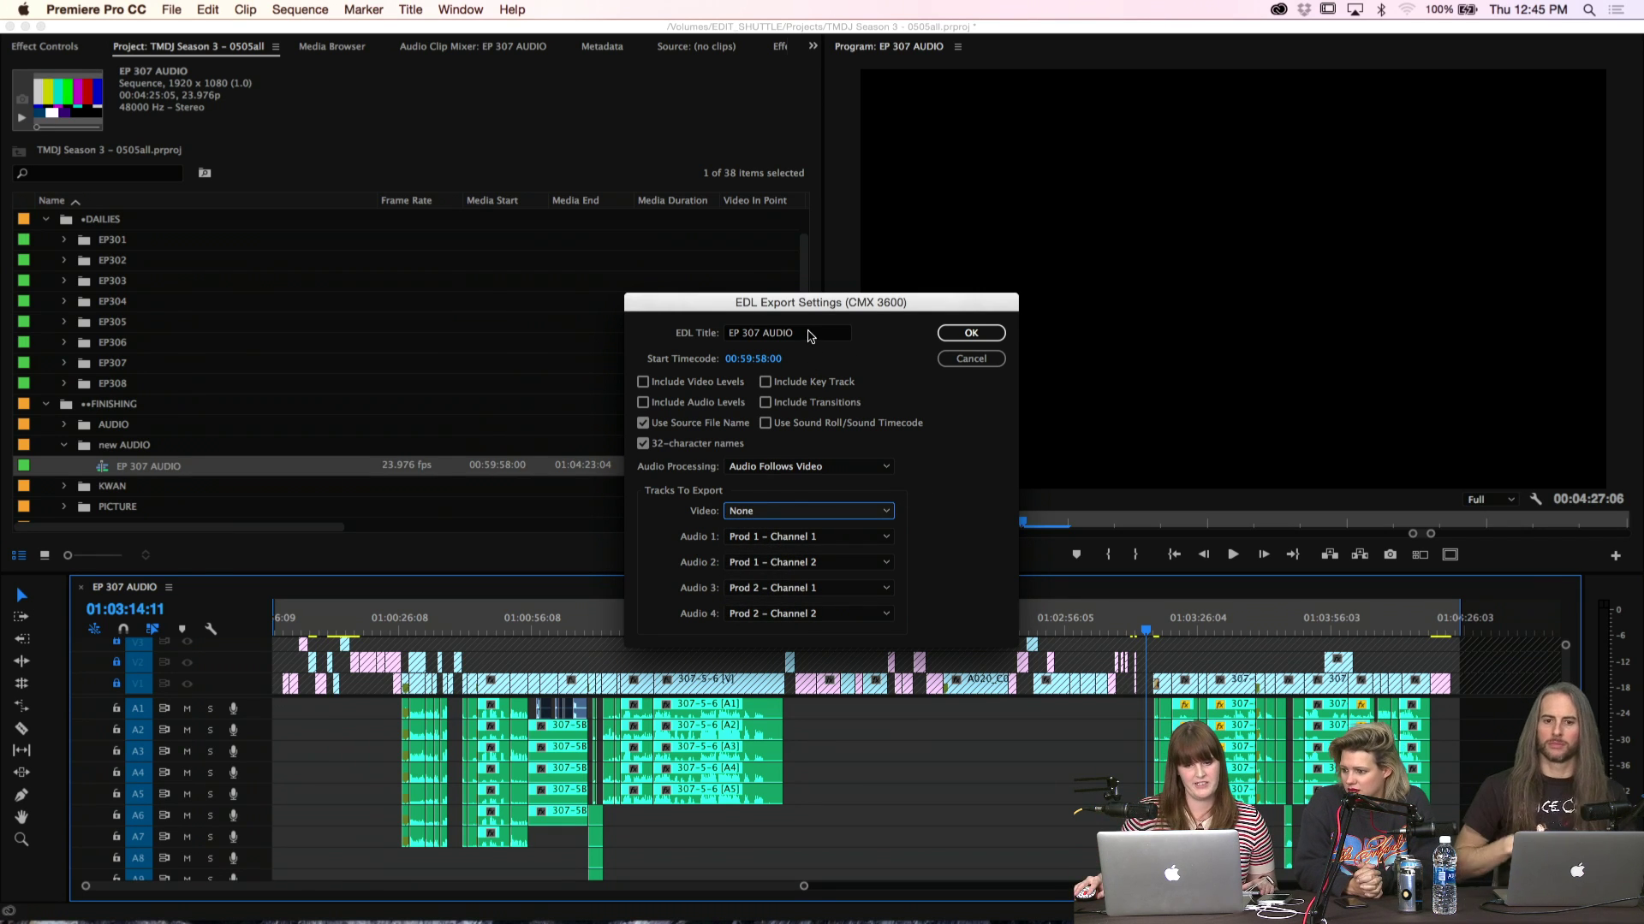
click(813, 334)
text(EDL)
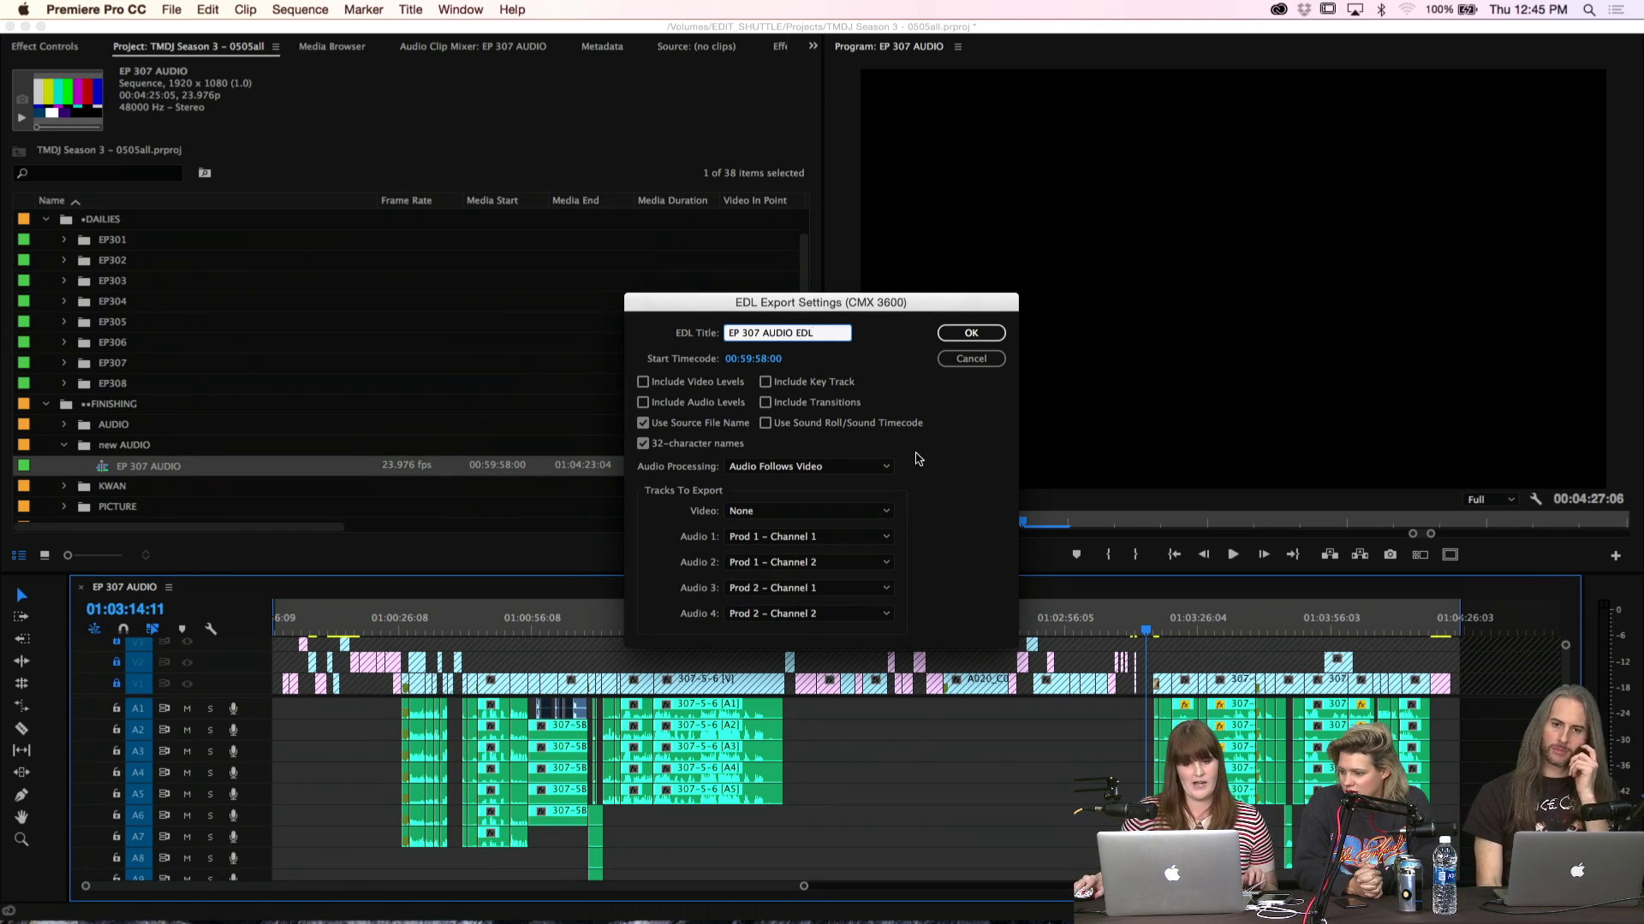
click(950, 470)
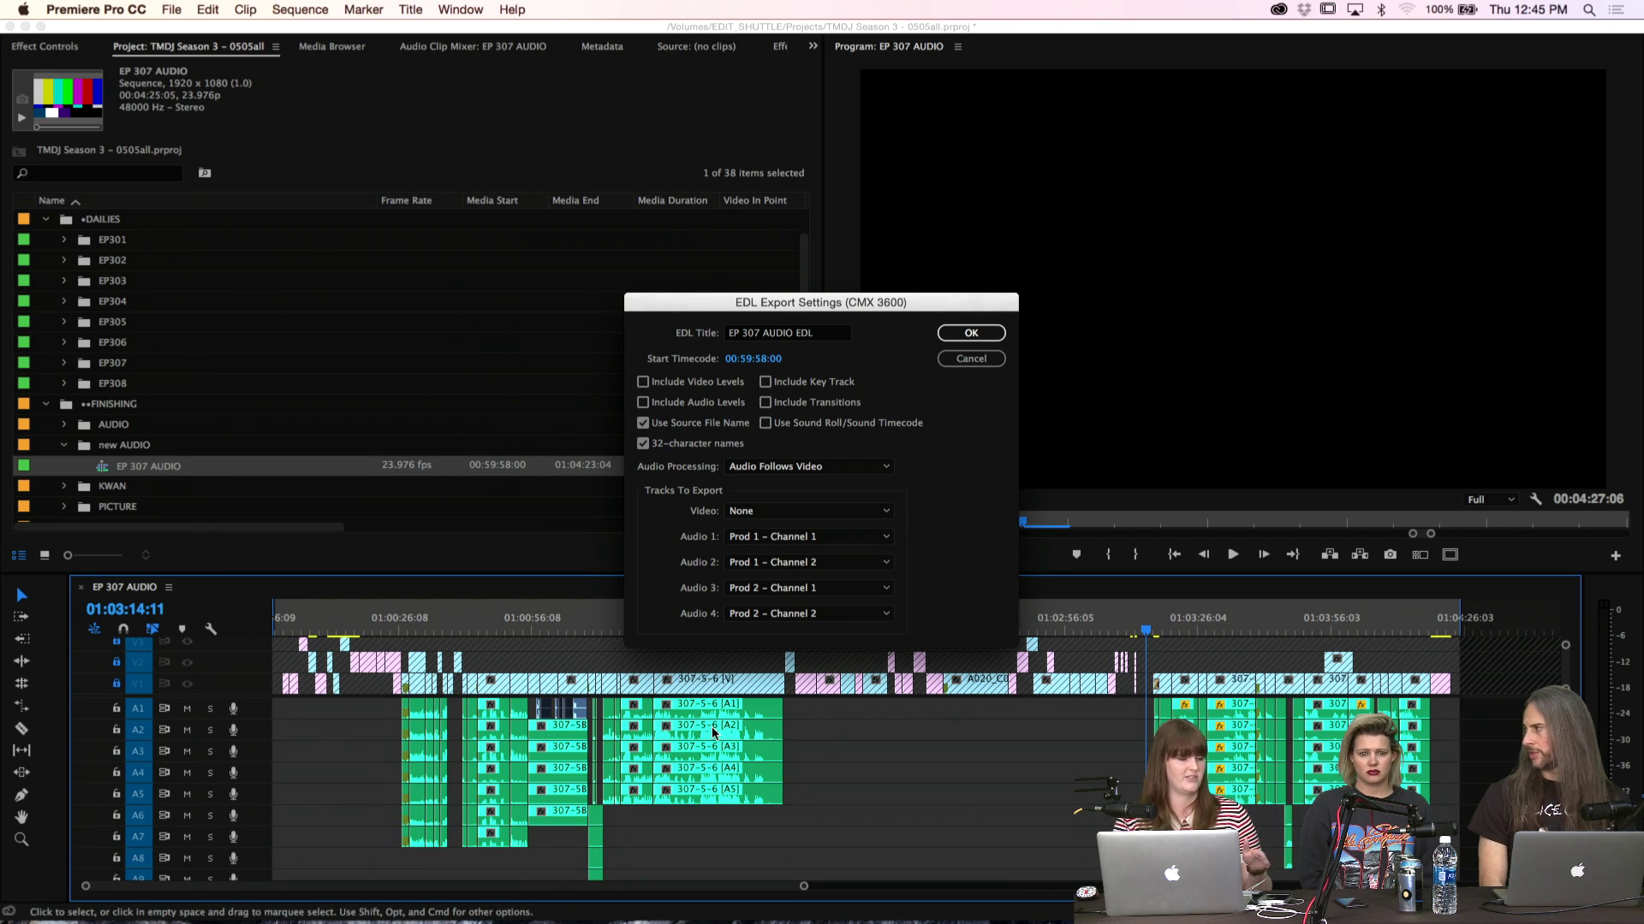
Assign the EDL's four audio tracks to Channel 1 of Prod 1, Prod 2, Audio 3 and Audio 4, and accept the settings
click(811, 535)
click(809, 432)
click(813, 562)
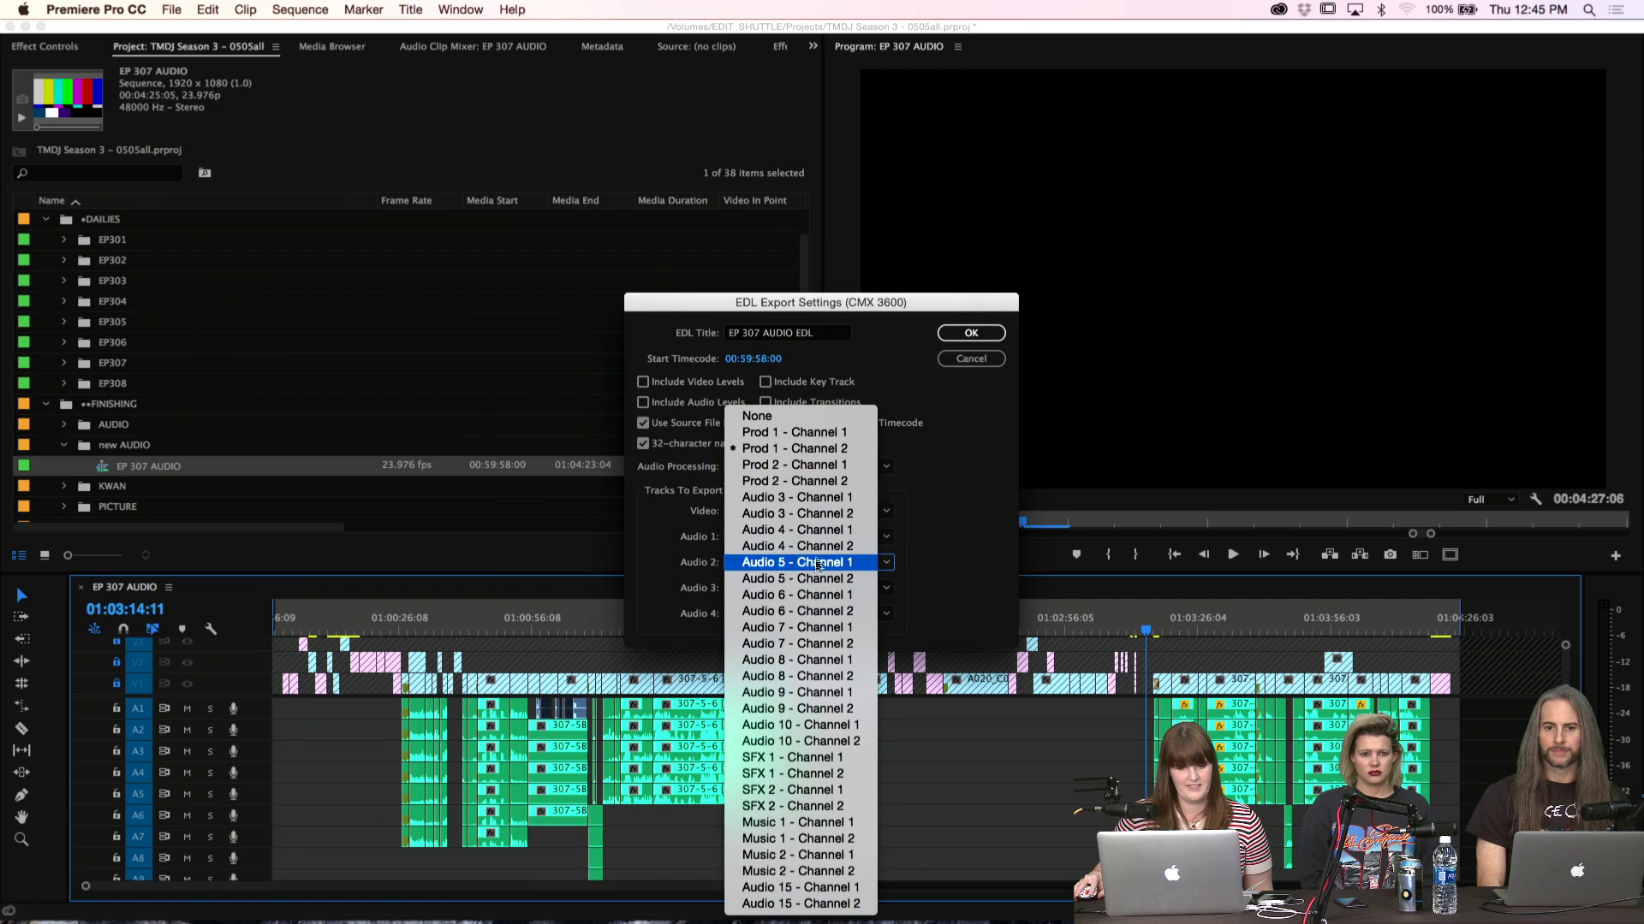
click(807, 481)
click(817, 587)
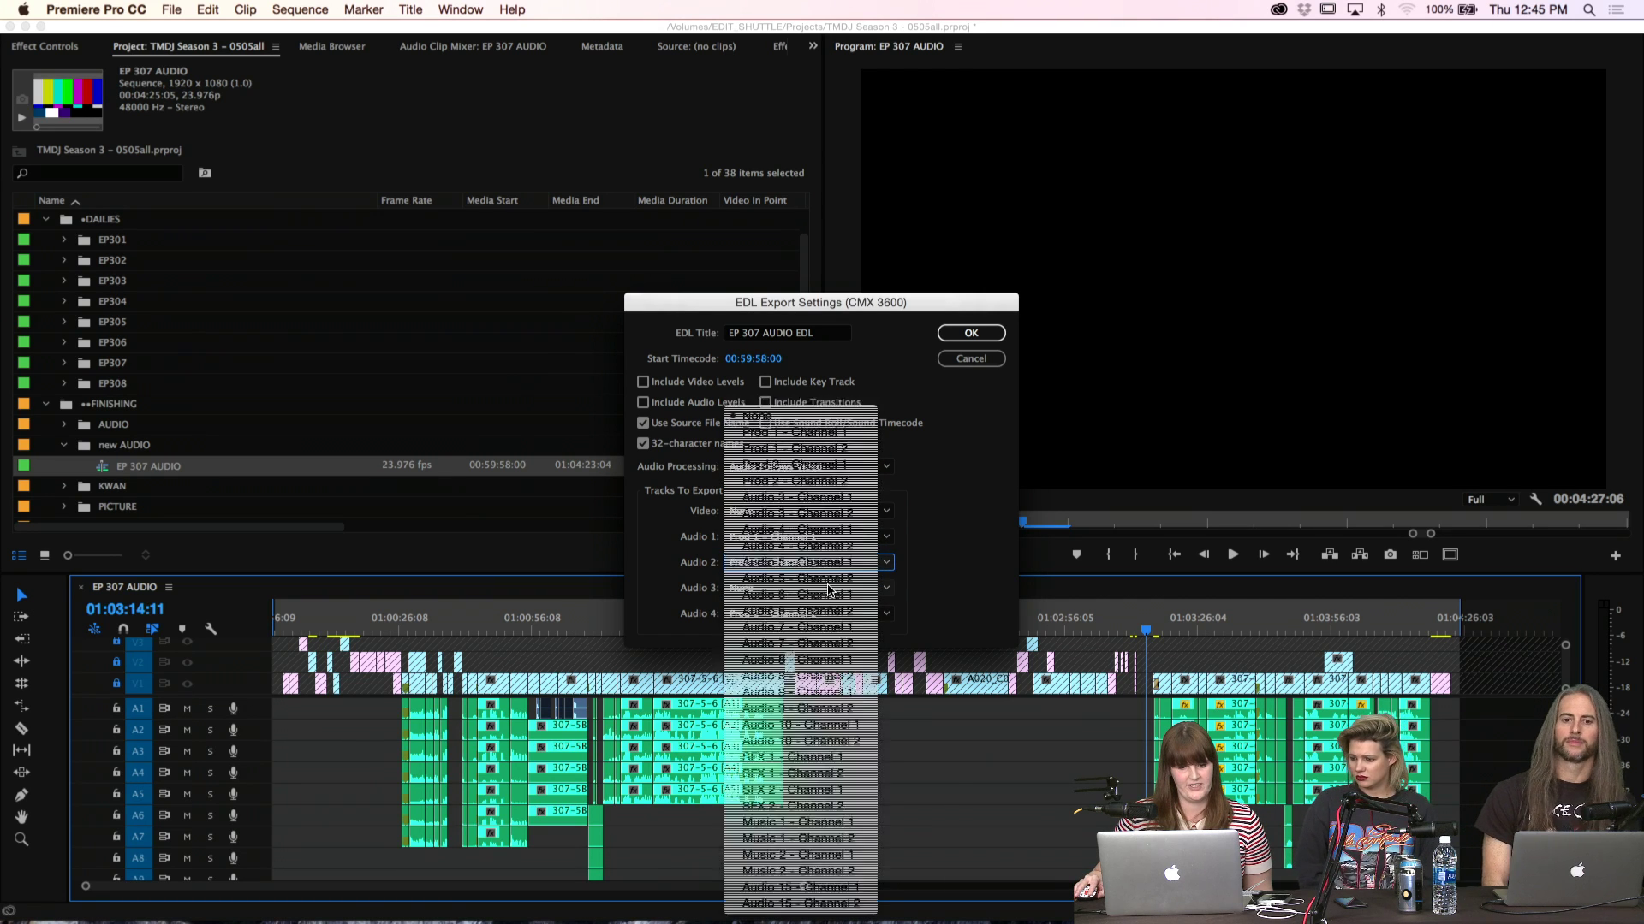
click(820, 498)
click(820, 613)
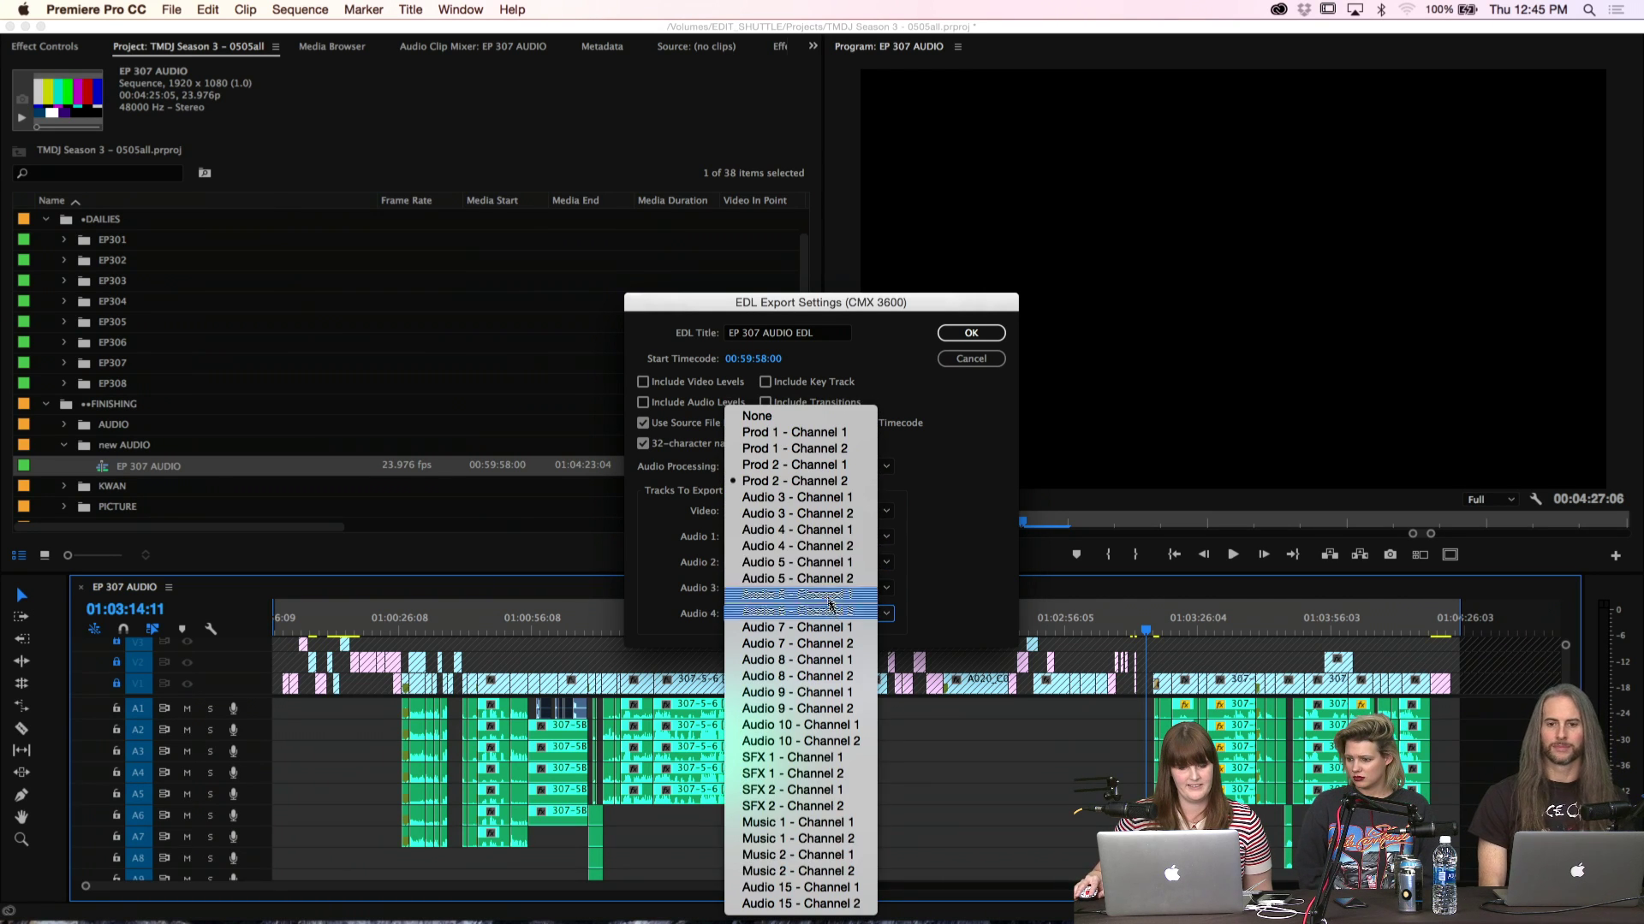
click(824, 531)
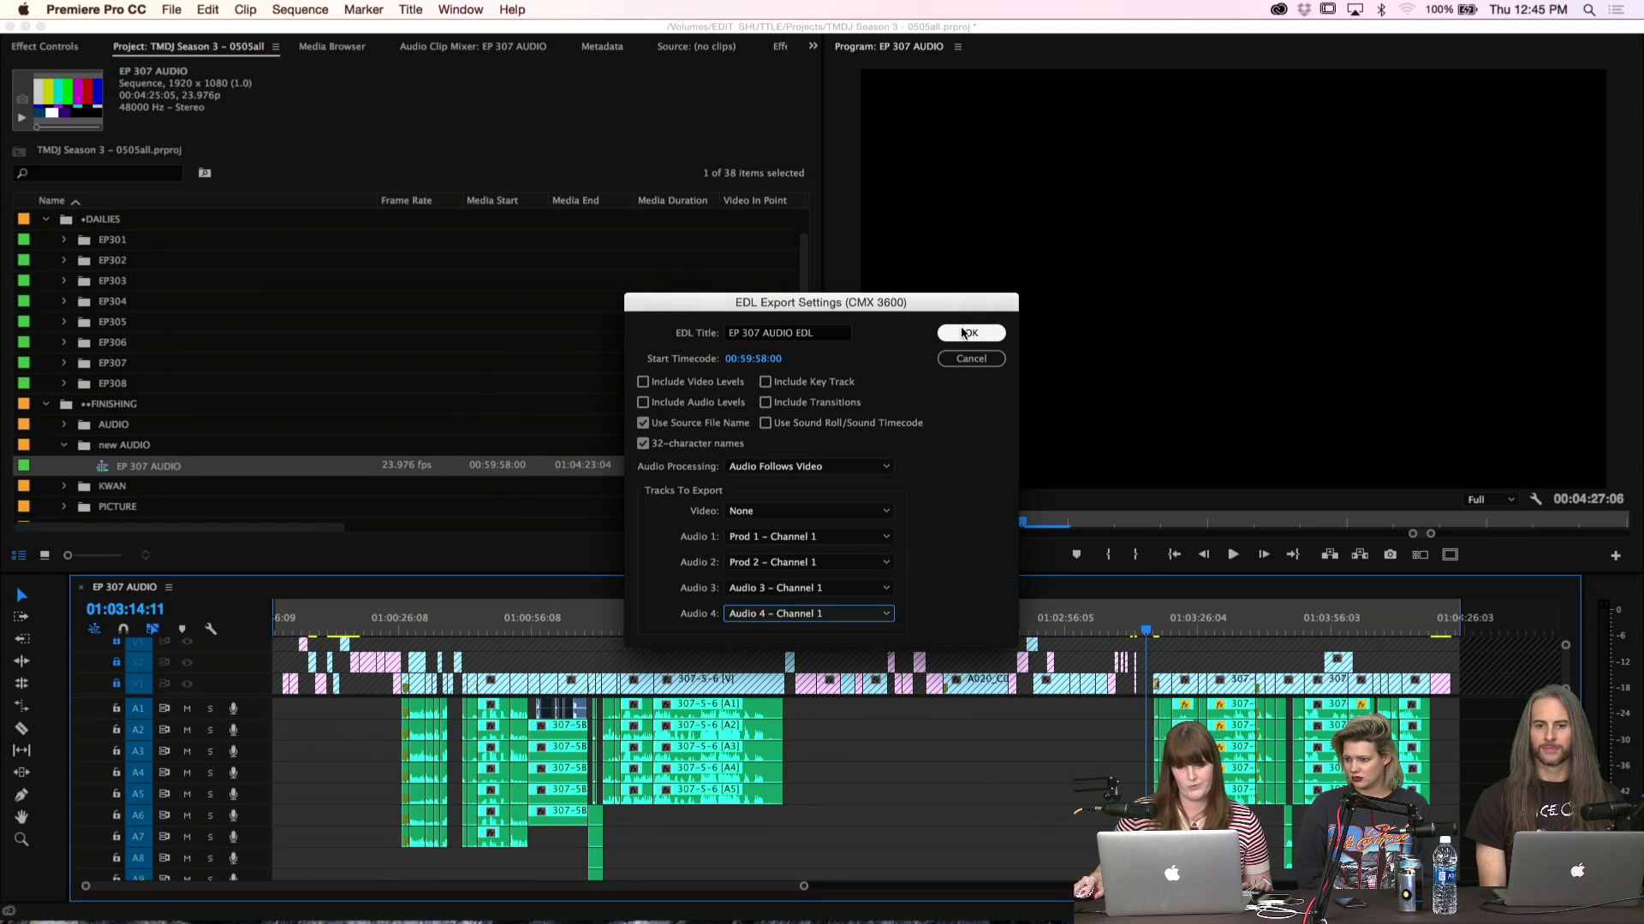
click(971, 334)
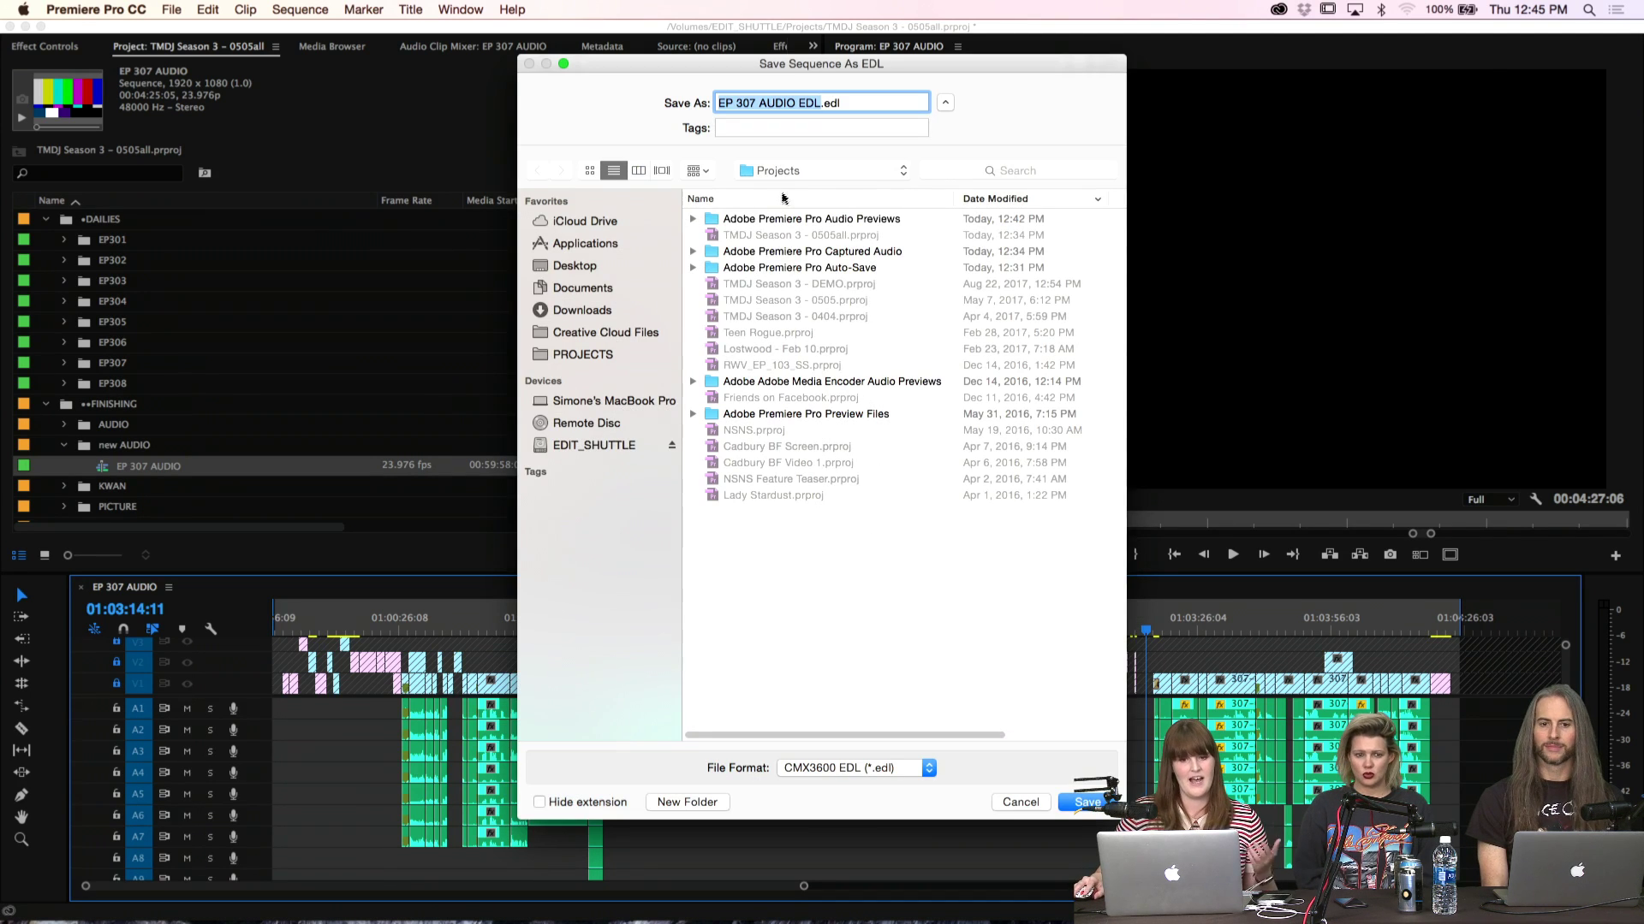
Save the EDL as EP 307 AUDIO EDL.edl in a new folder named EDL inside FINISH's AUDIO folder
click(791, 172)
click(787, 318)
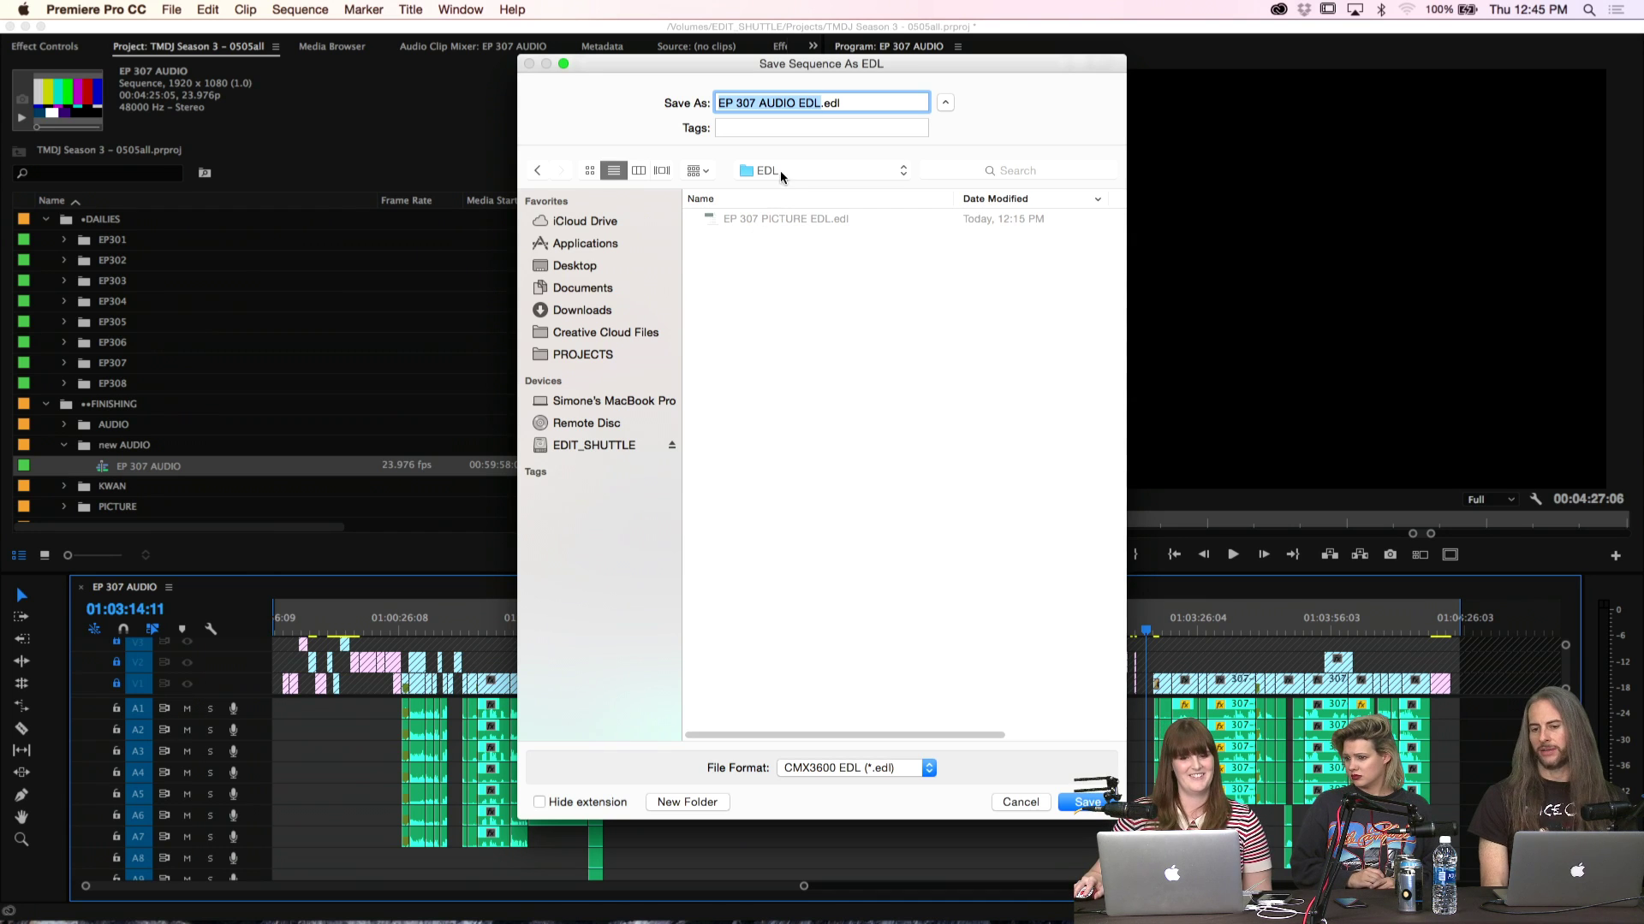
click(779, 171)
click(783, 204)
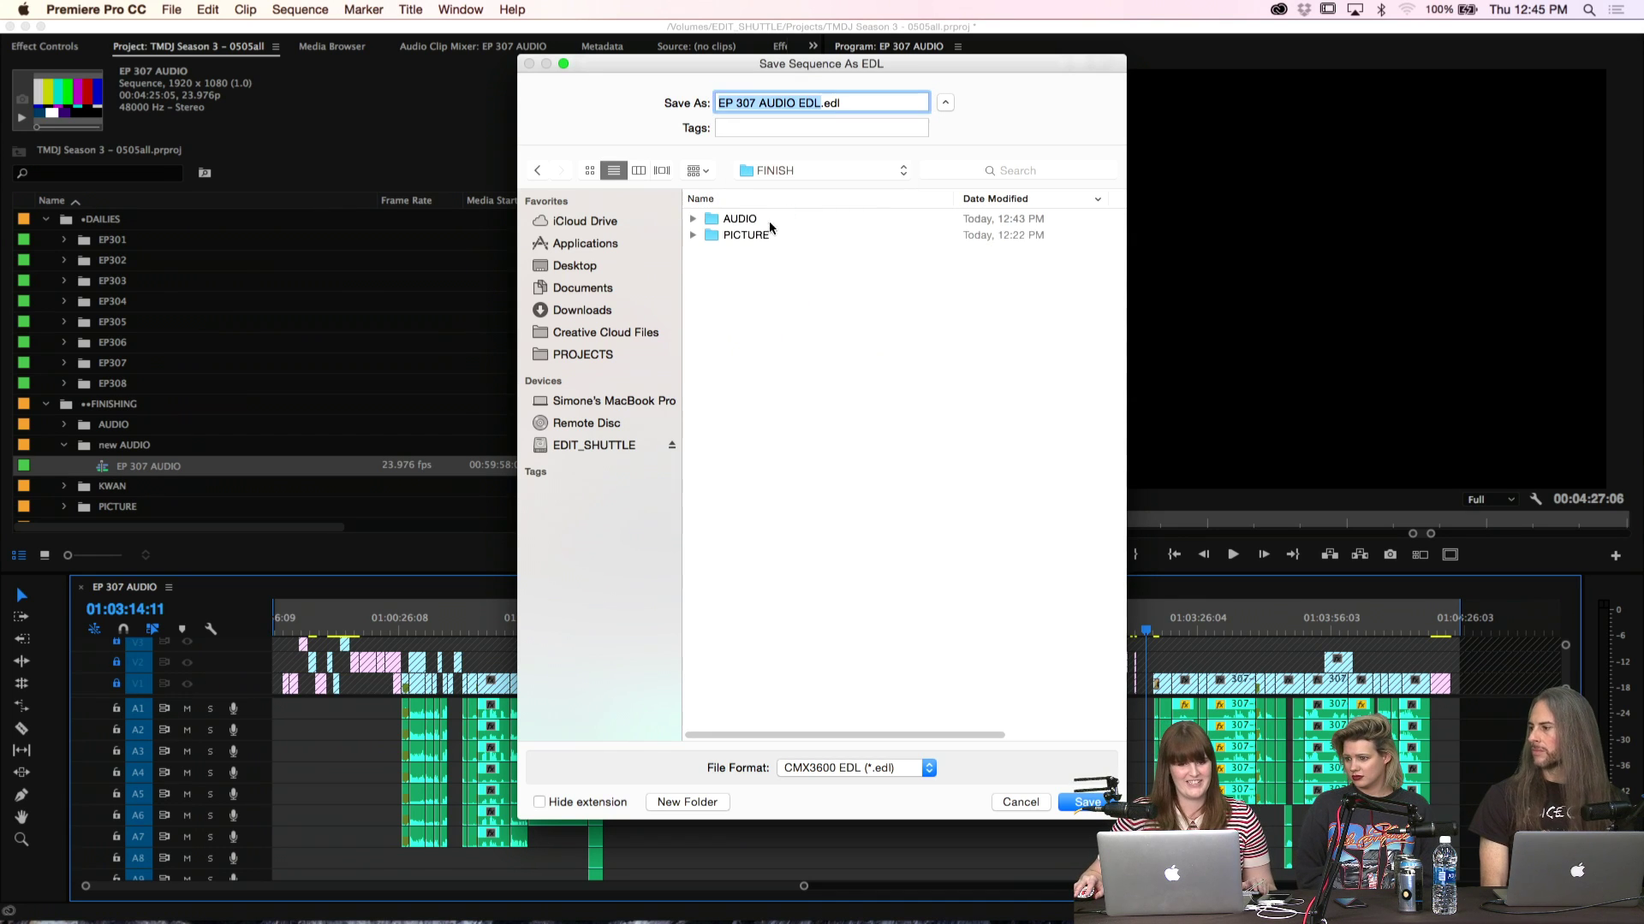
double_click(768, 221)
key(super+shift+n)
text(EDL)
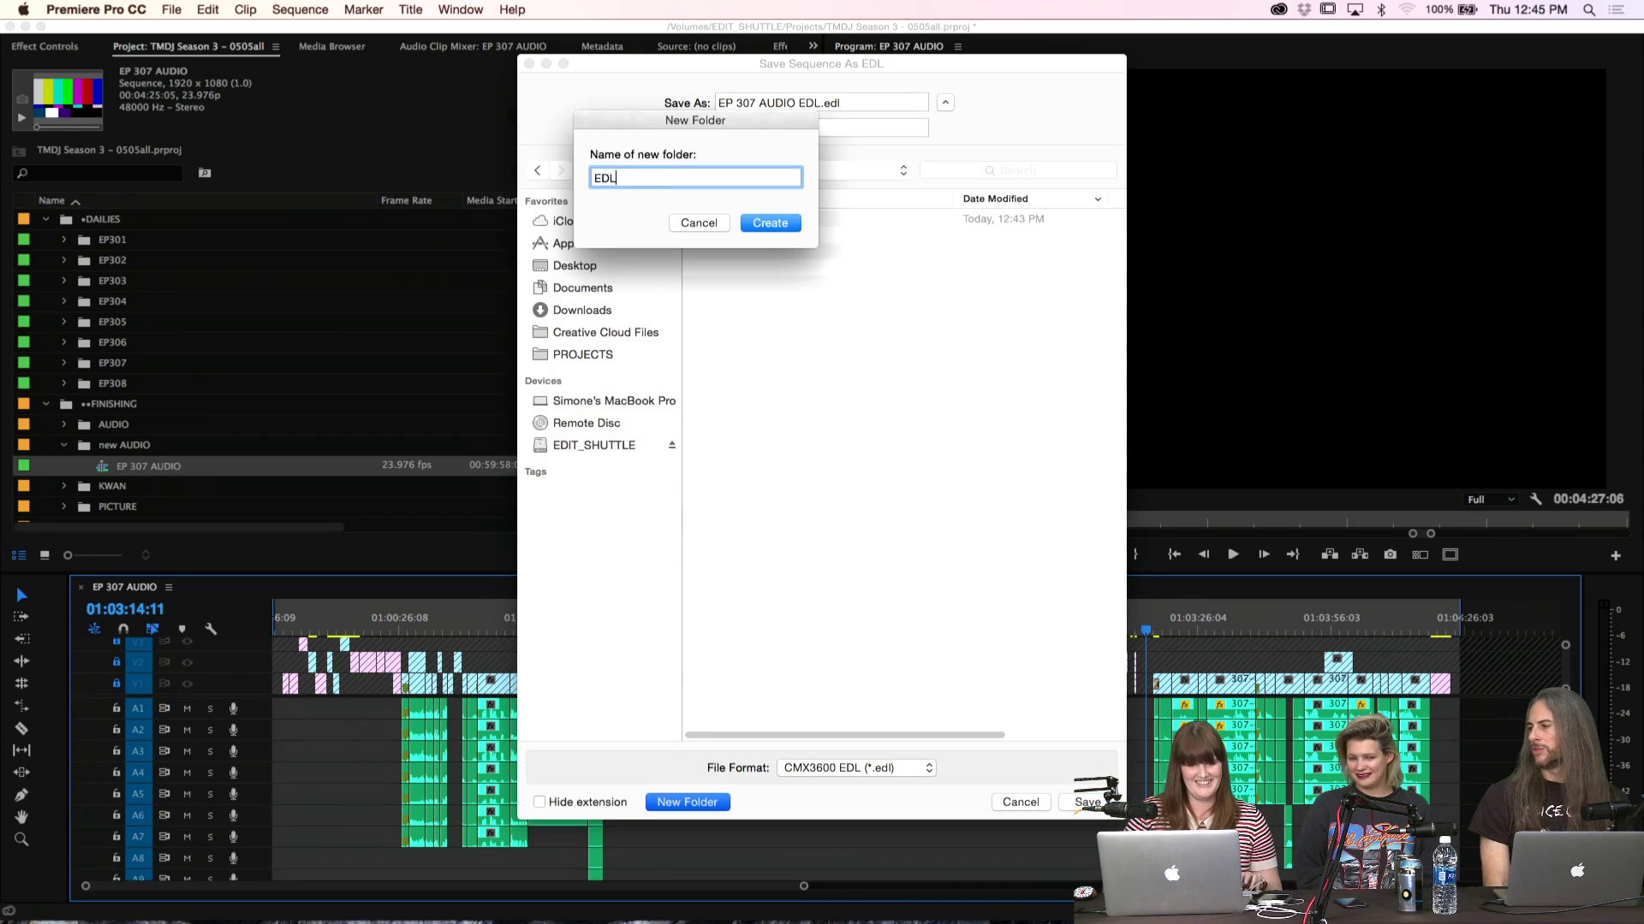
key(Return)
key(Return)
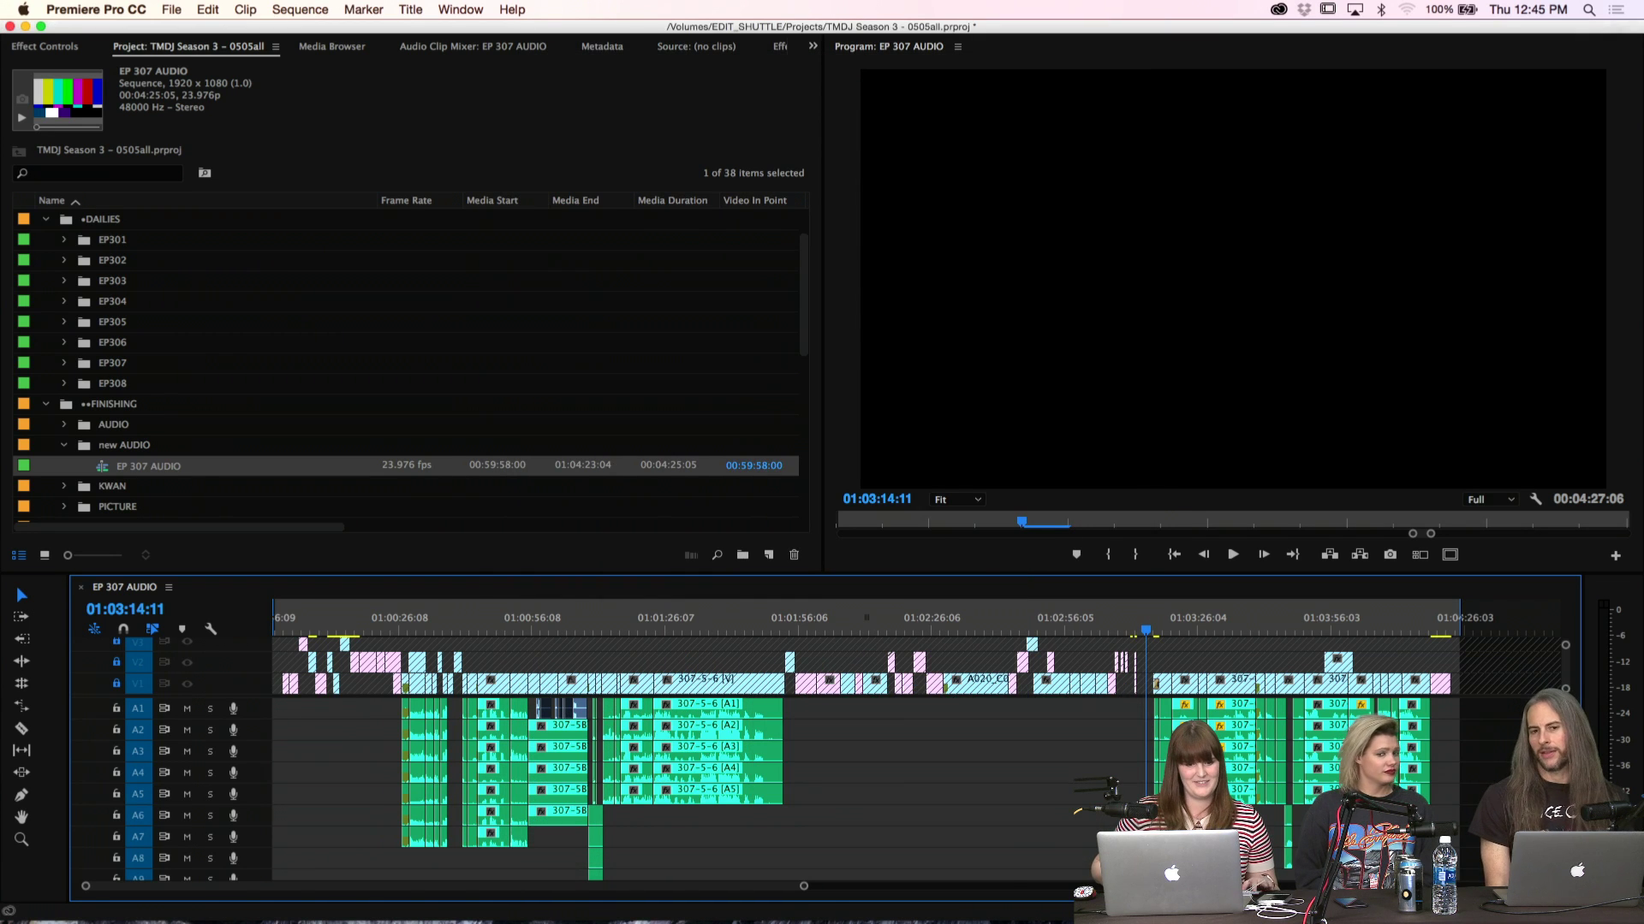
Switch to Finder and browse in a new window to the EDL folder inside FINISH's AUDIO folder on EDIT_SHUTTLE
key(super+Tab)
key(super+n)
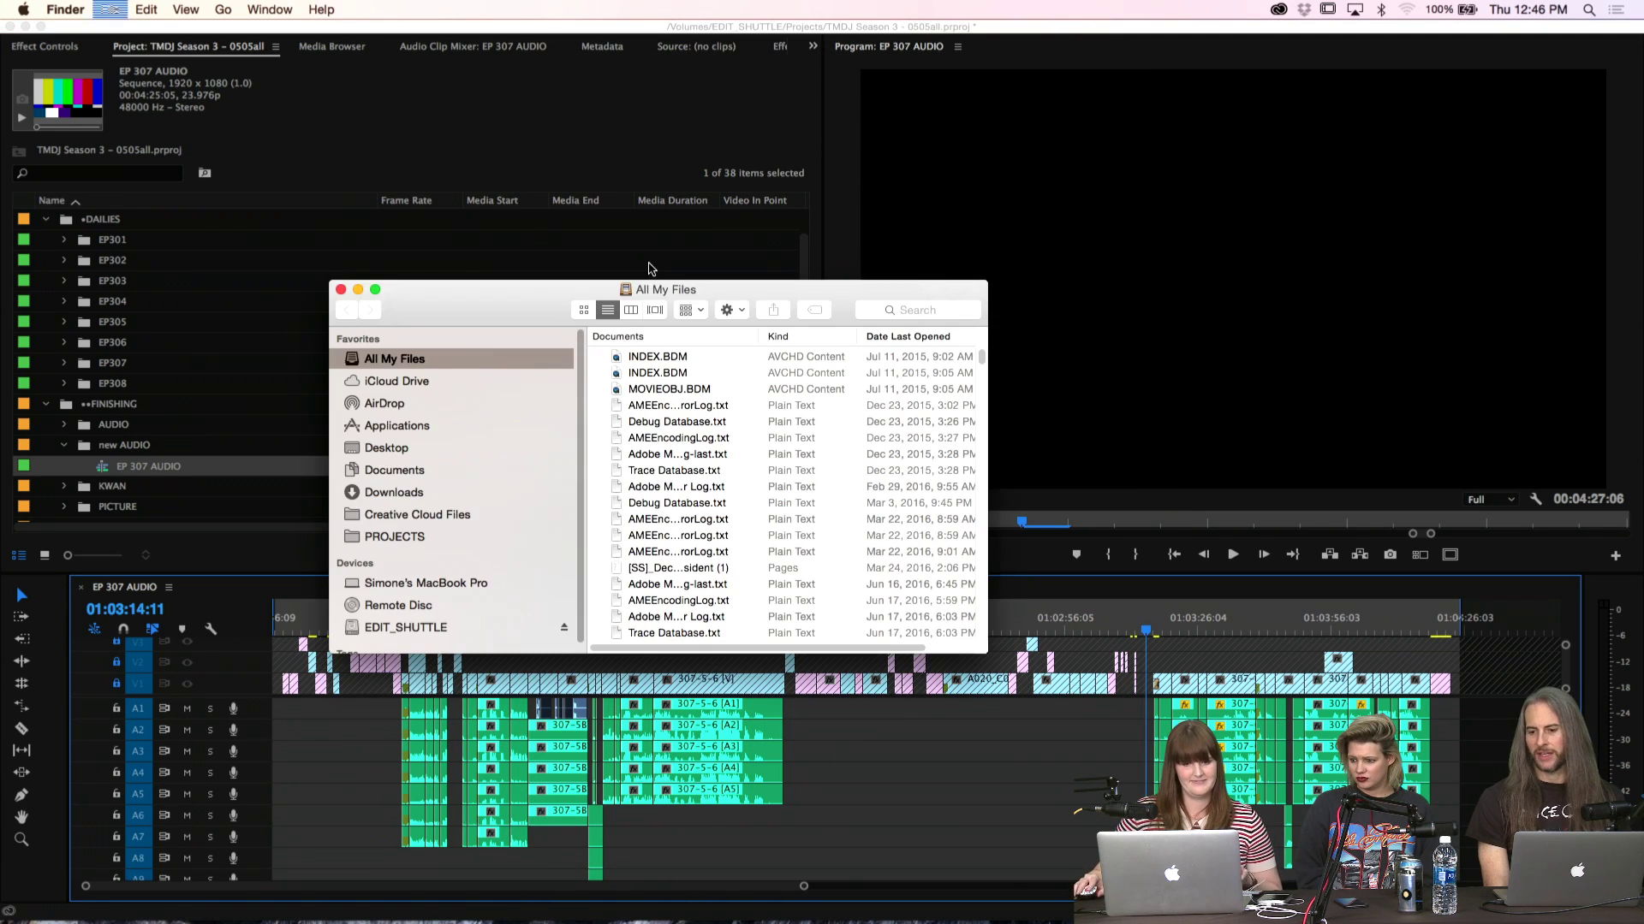
scroll(436, 509, down, 1)
click(454, 623)
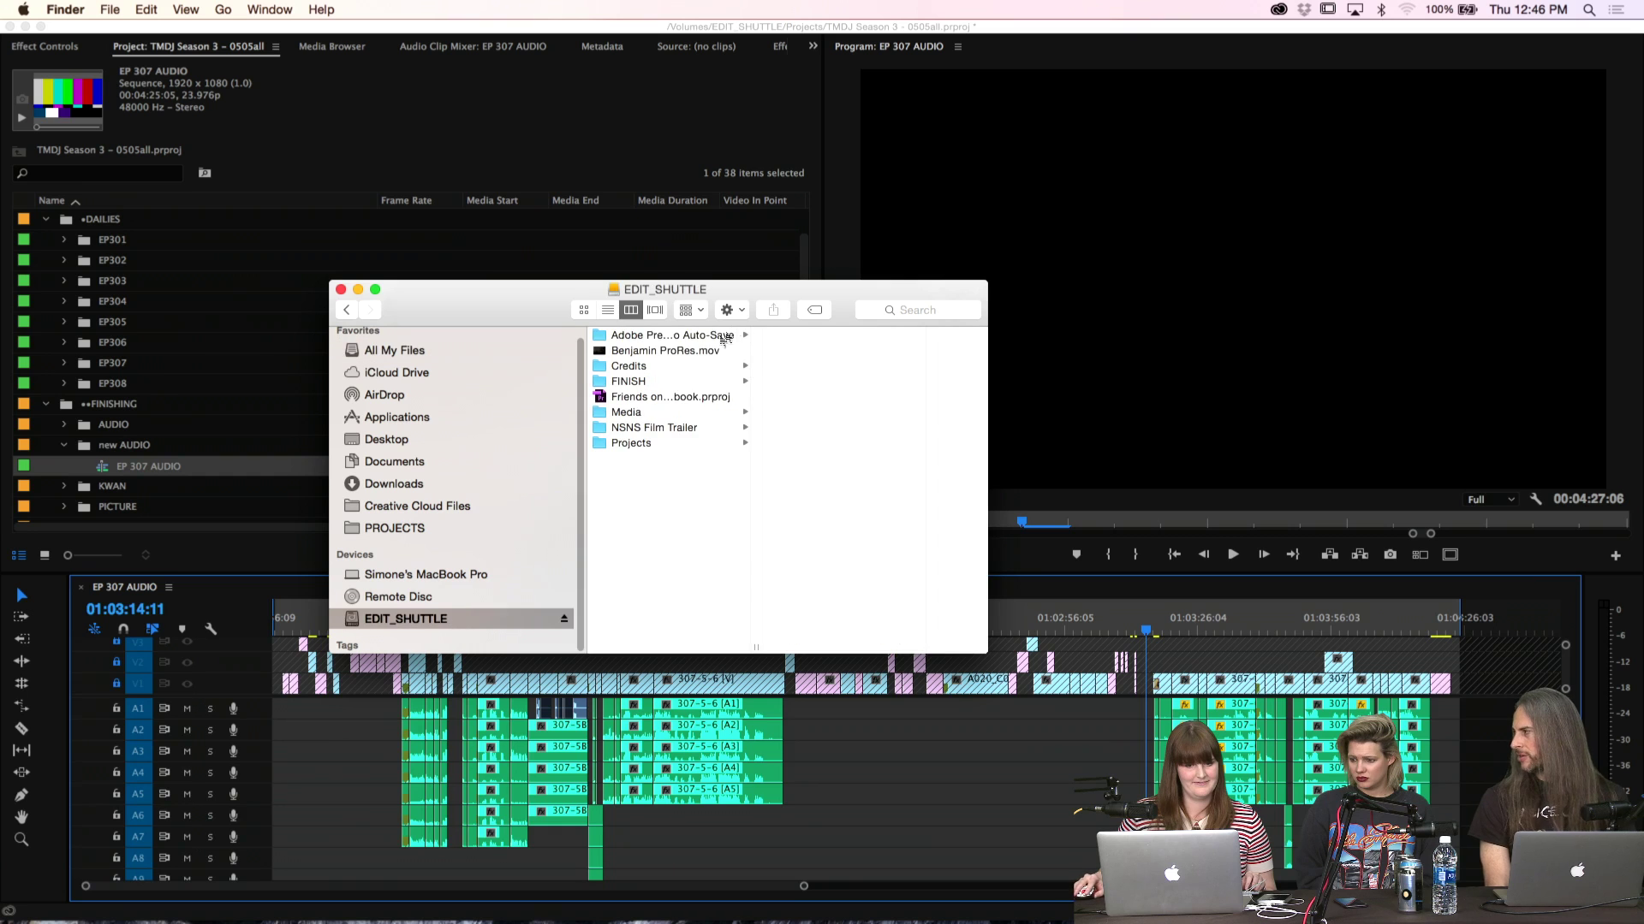
drag(514, 310, 536, 111)
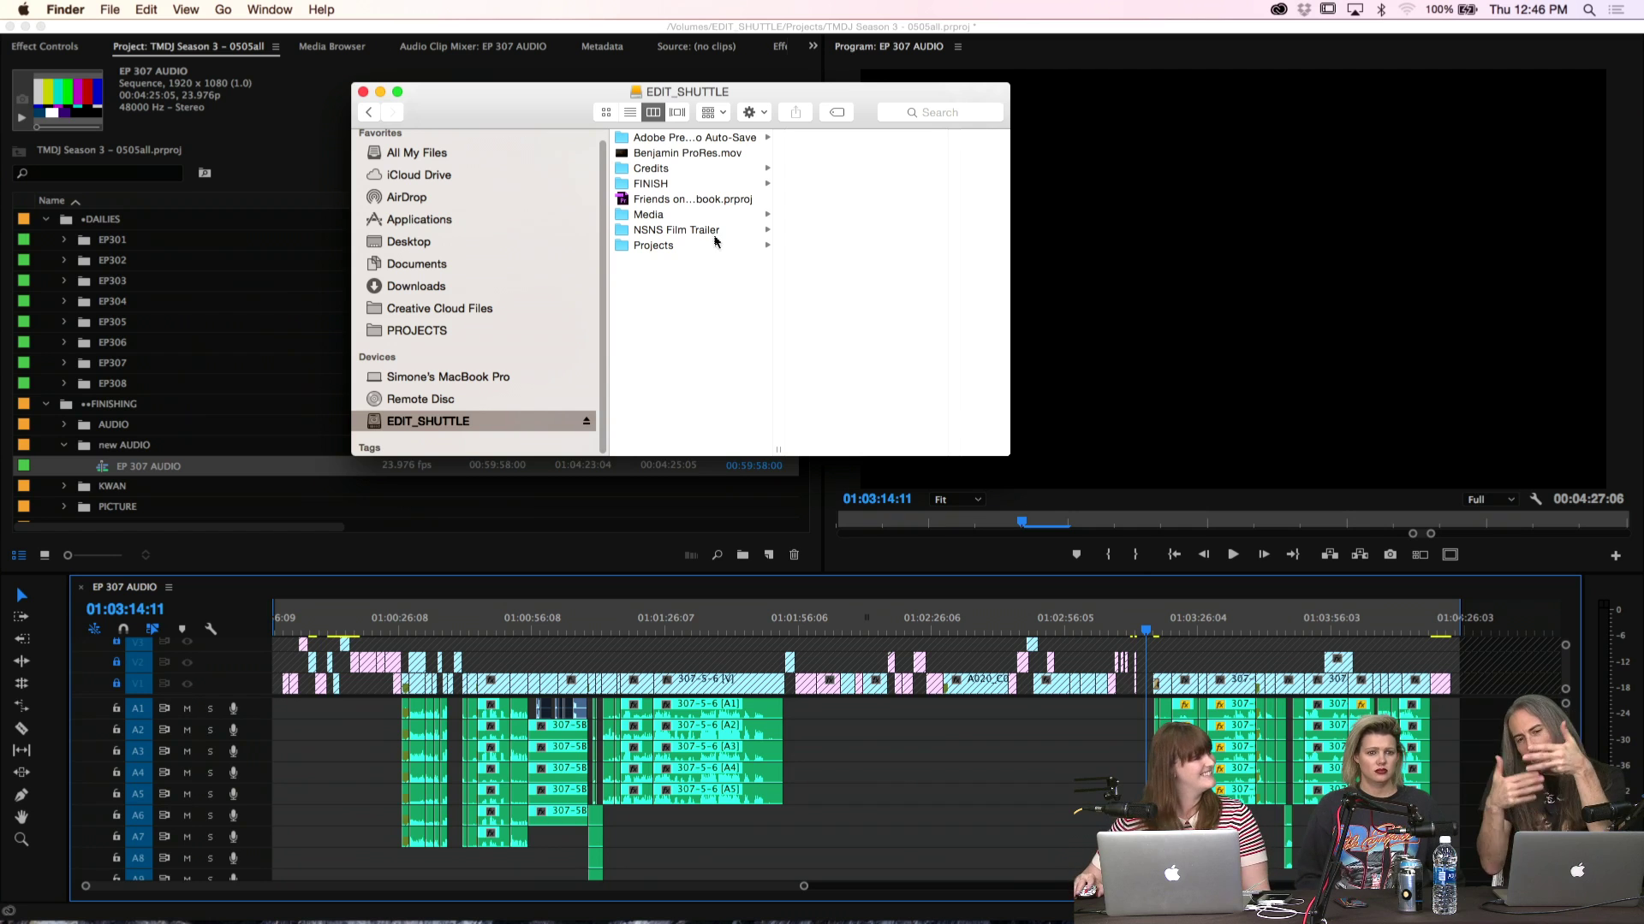
click(698, 184)
click(858, 139)
click(913, 138)
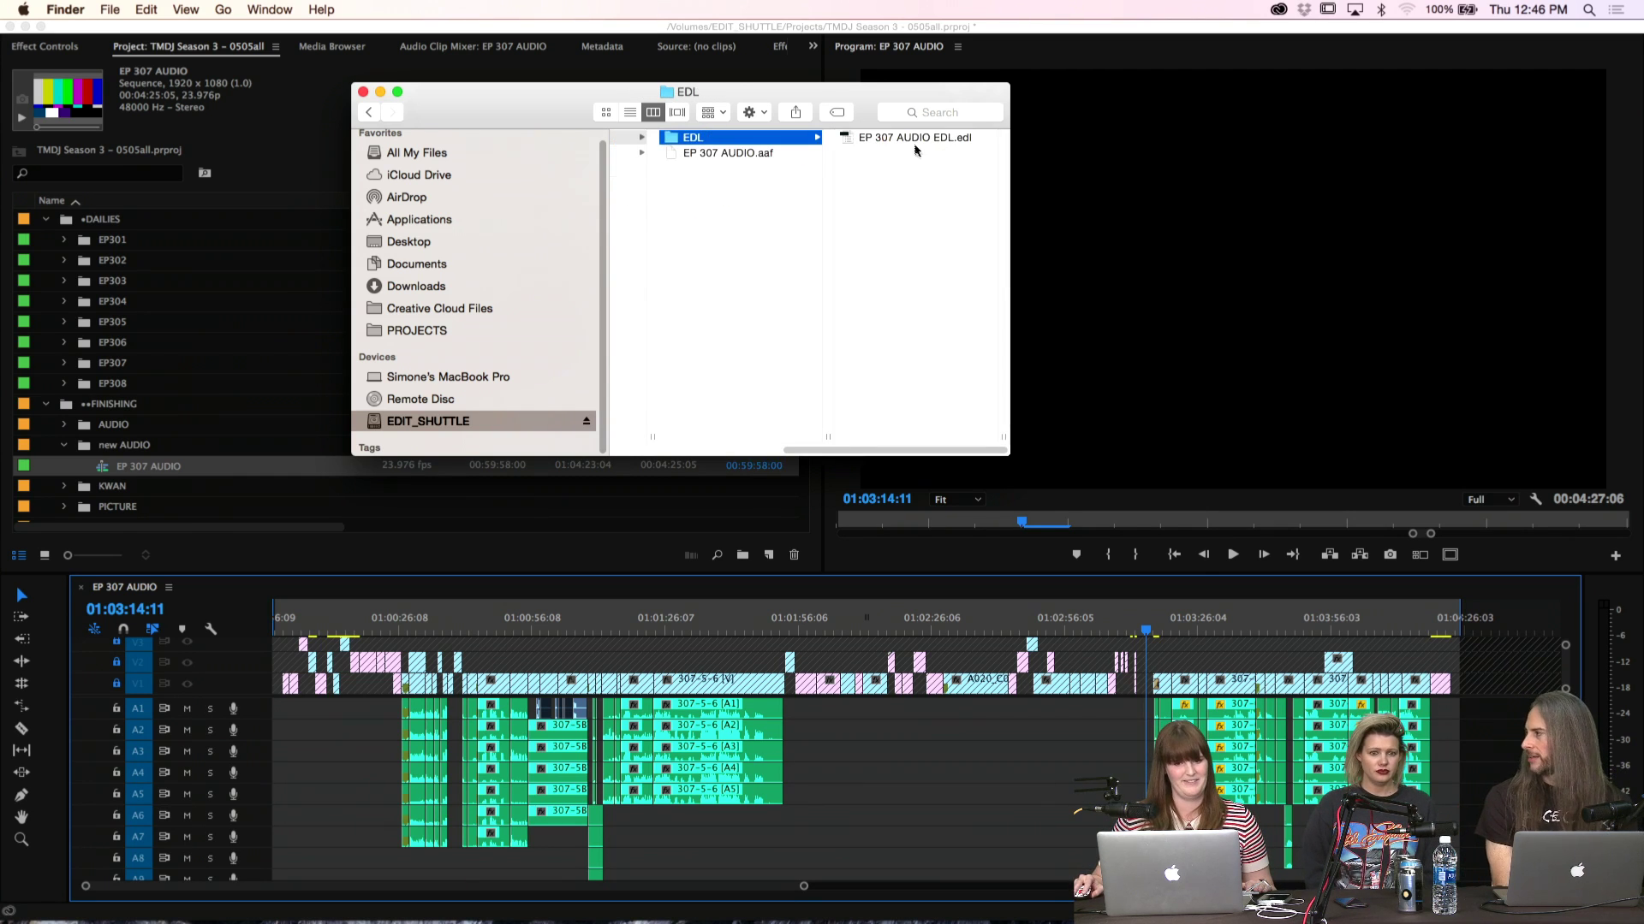
Open EP 307 AUDIO EDL.edl in TextEdit
right_click(914, 138)
mouse_move(1076, 163)
click(1214, 207)
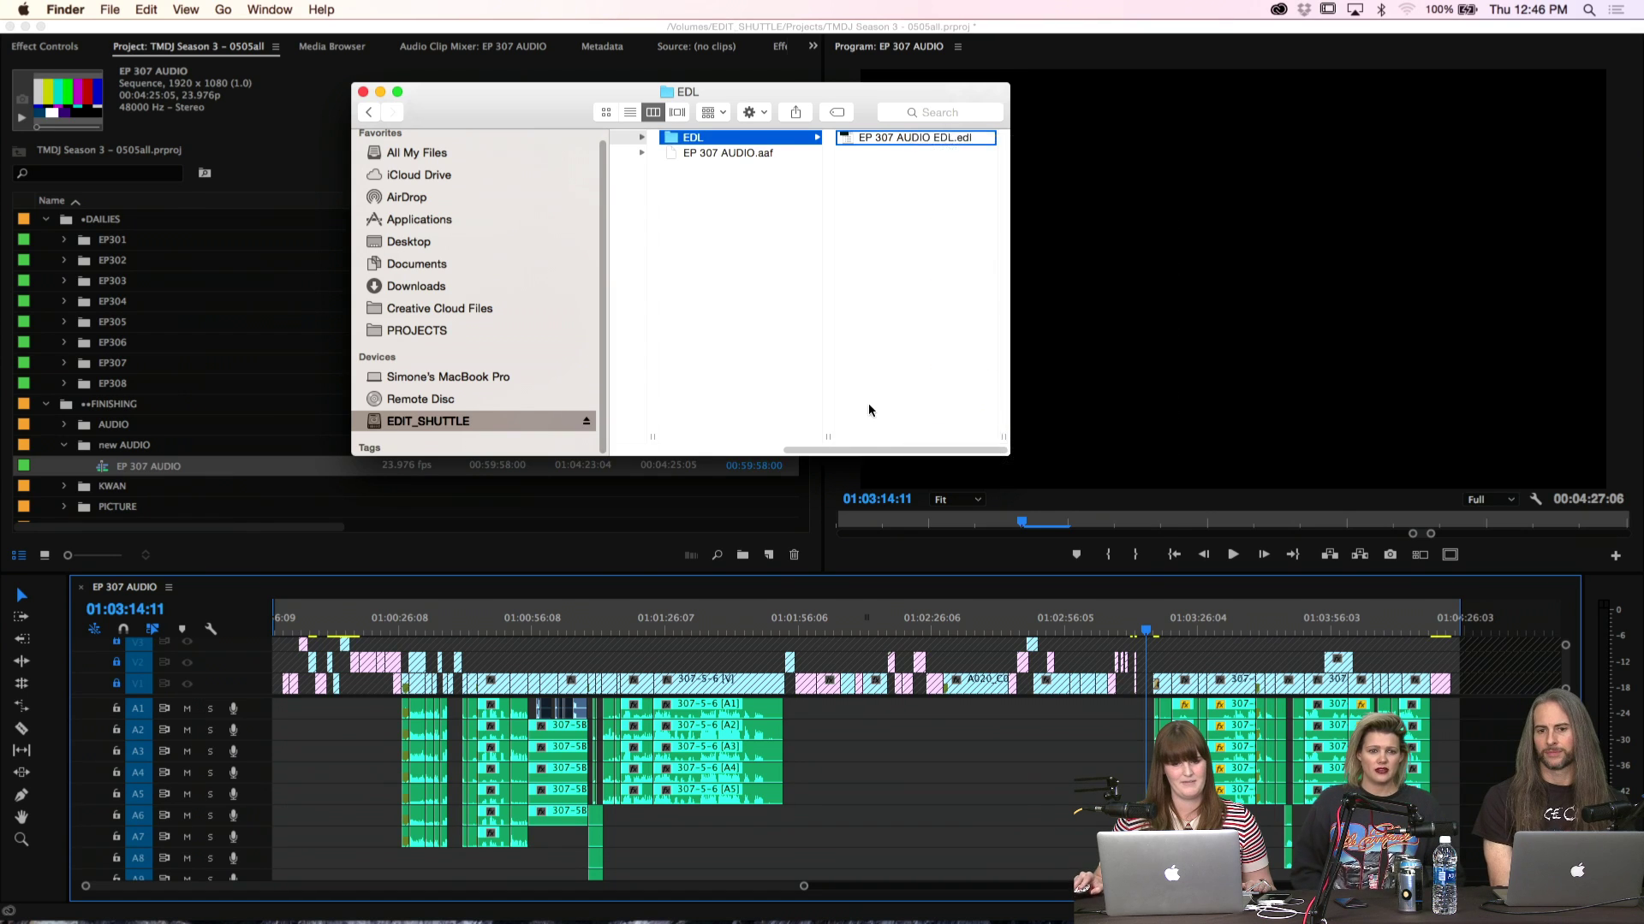
scroll(860, 330, down, 10)
double_click(769, 344)
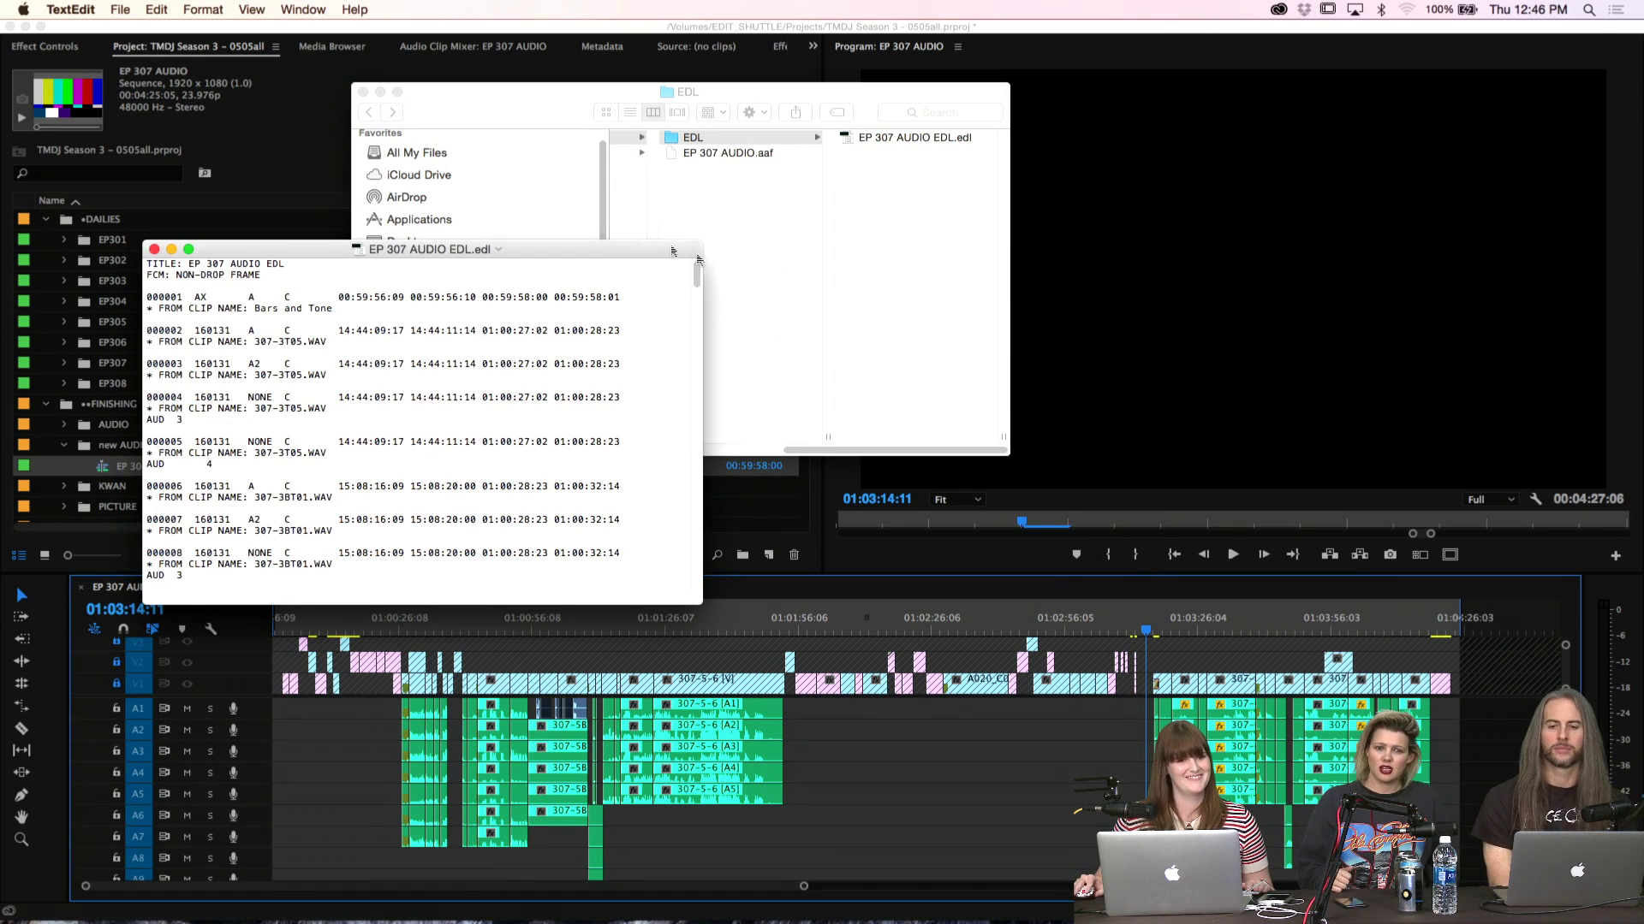
Examine the audio EDL's event list in an enlarged TextEdit window, and close it along with the Finder window
drag(499, 258, 514, 99)
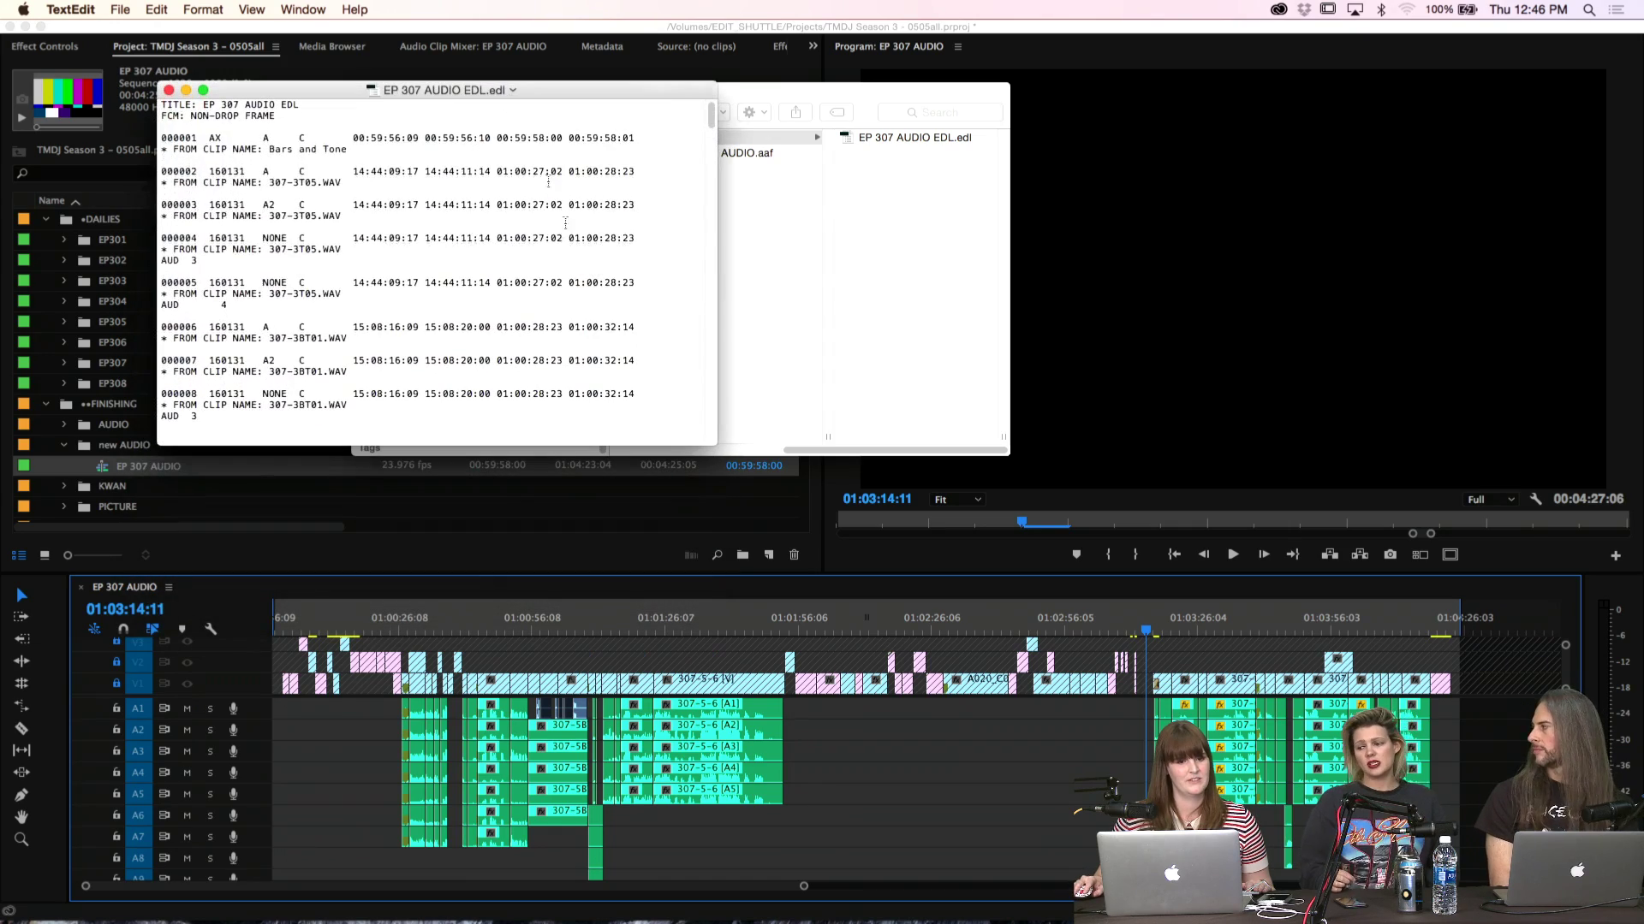
scroll(710, 436, down, 5)
scroll(711, 436, down, 1)
drag(710, 436, 880, 637)
scroll(779, 525, up, 3)
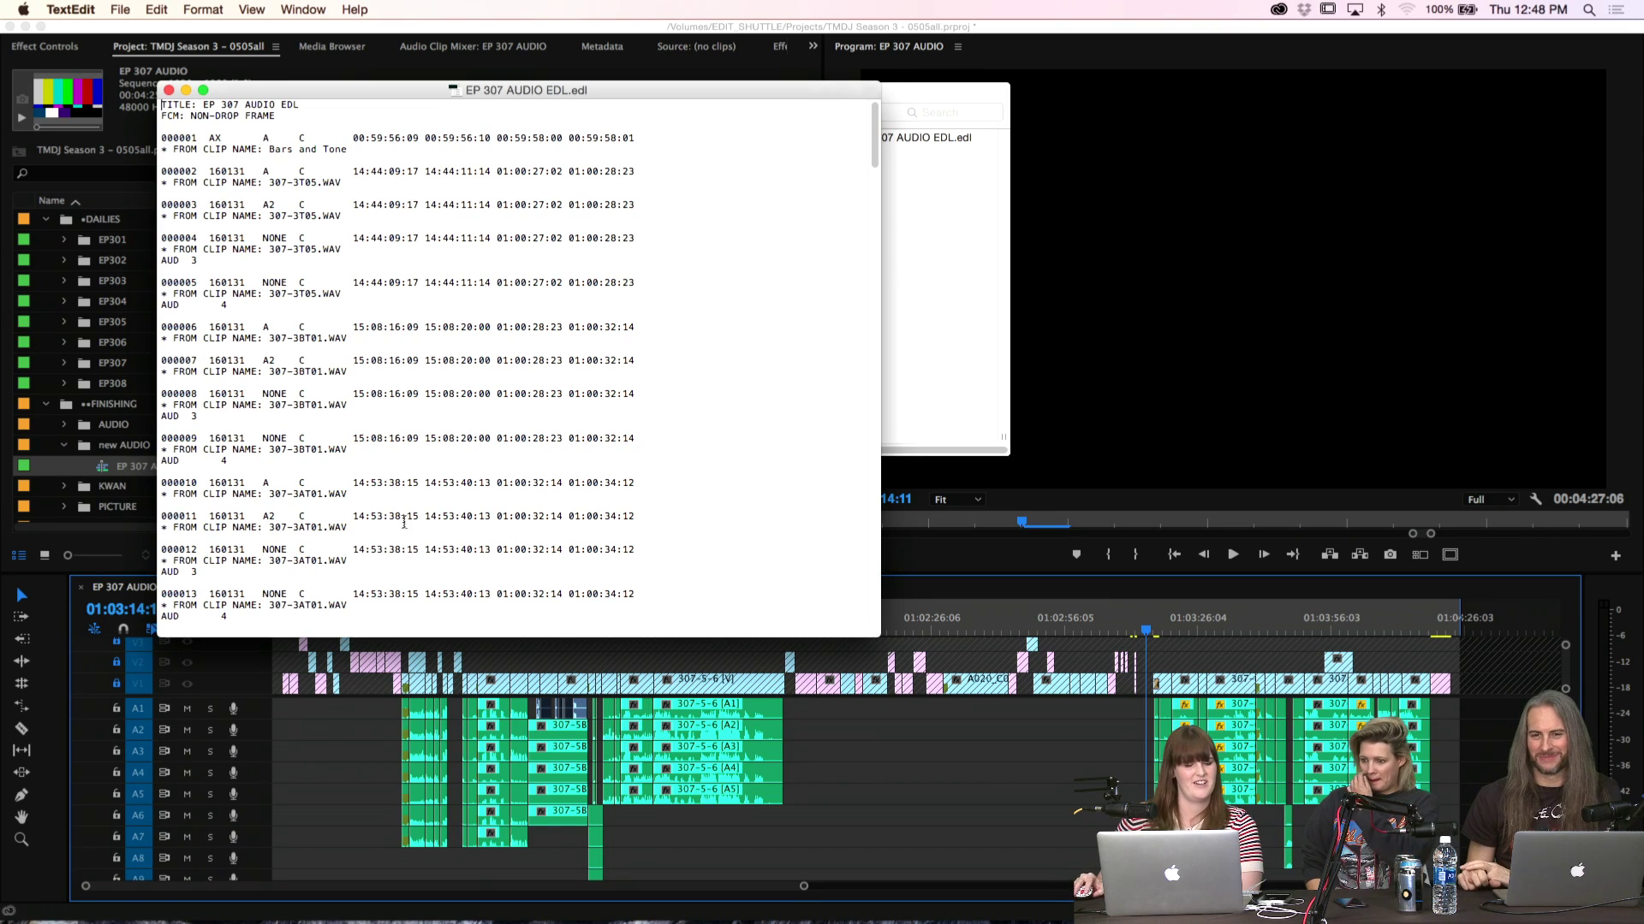
scroll(821, 466, down, 3)
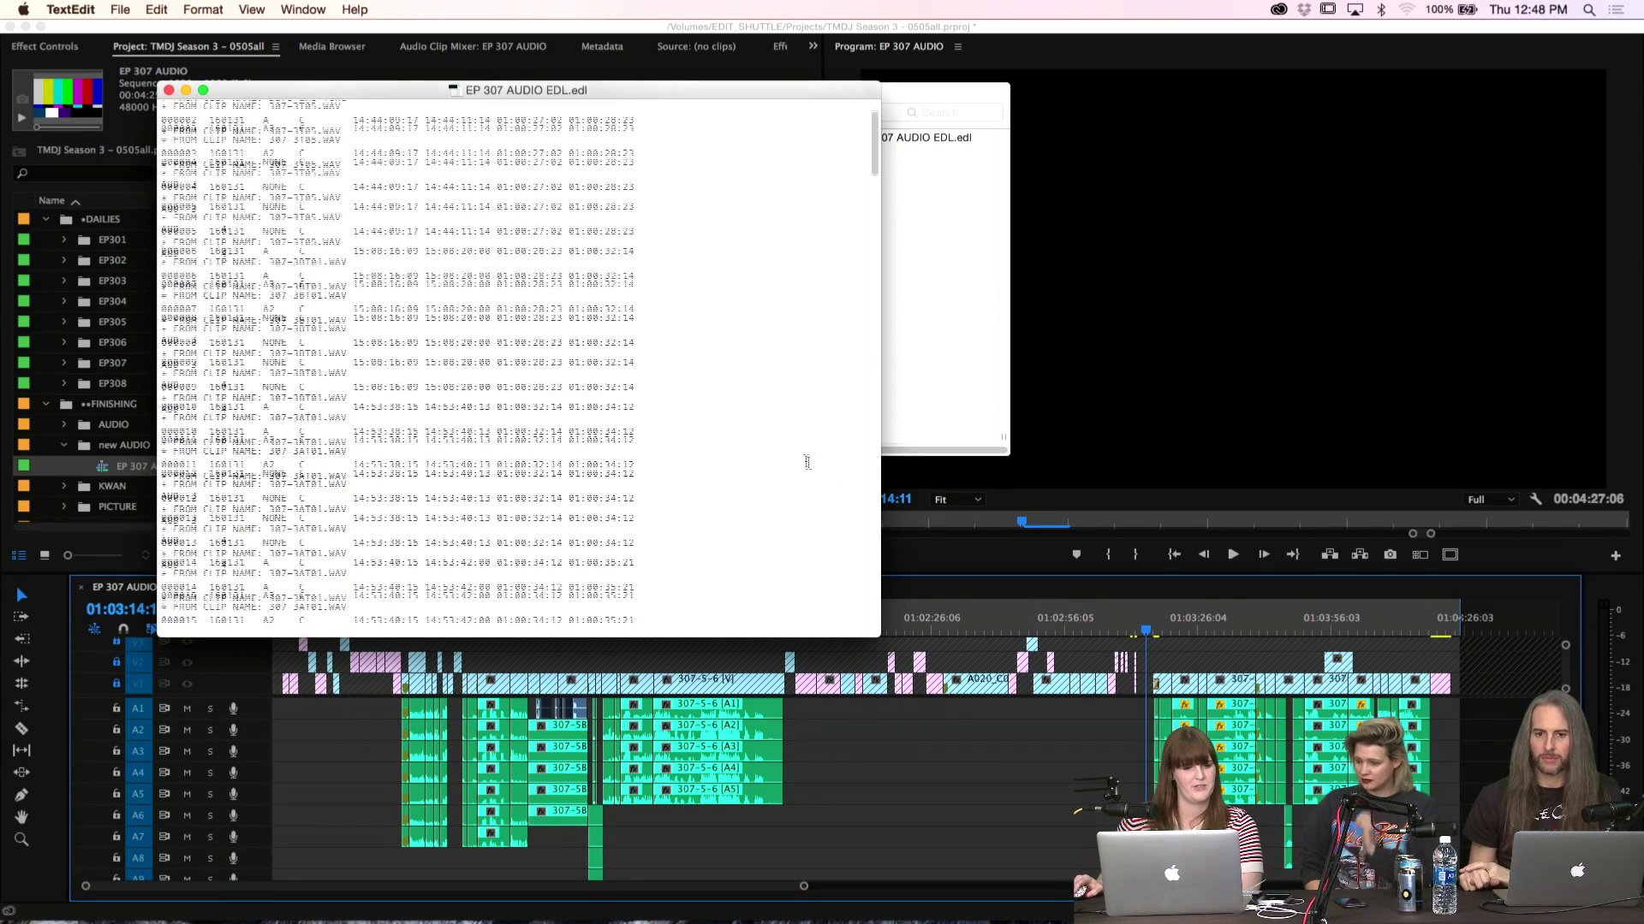
scroll(807, 462, up, 2)
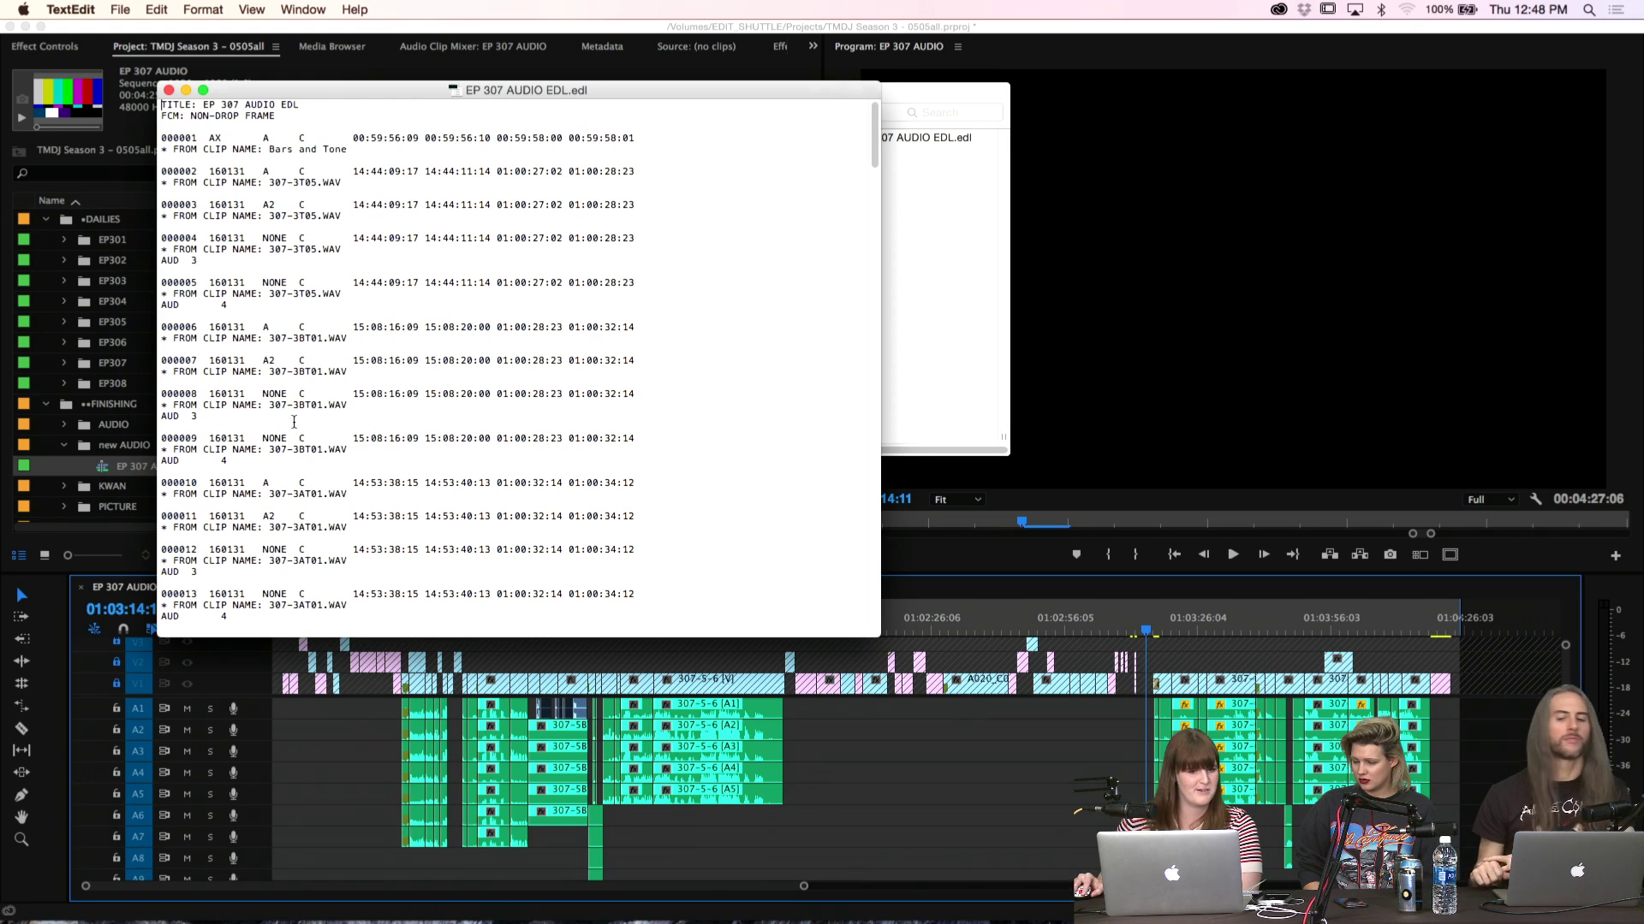
click(169, 89)
click(362, 91)
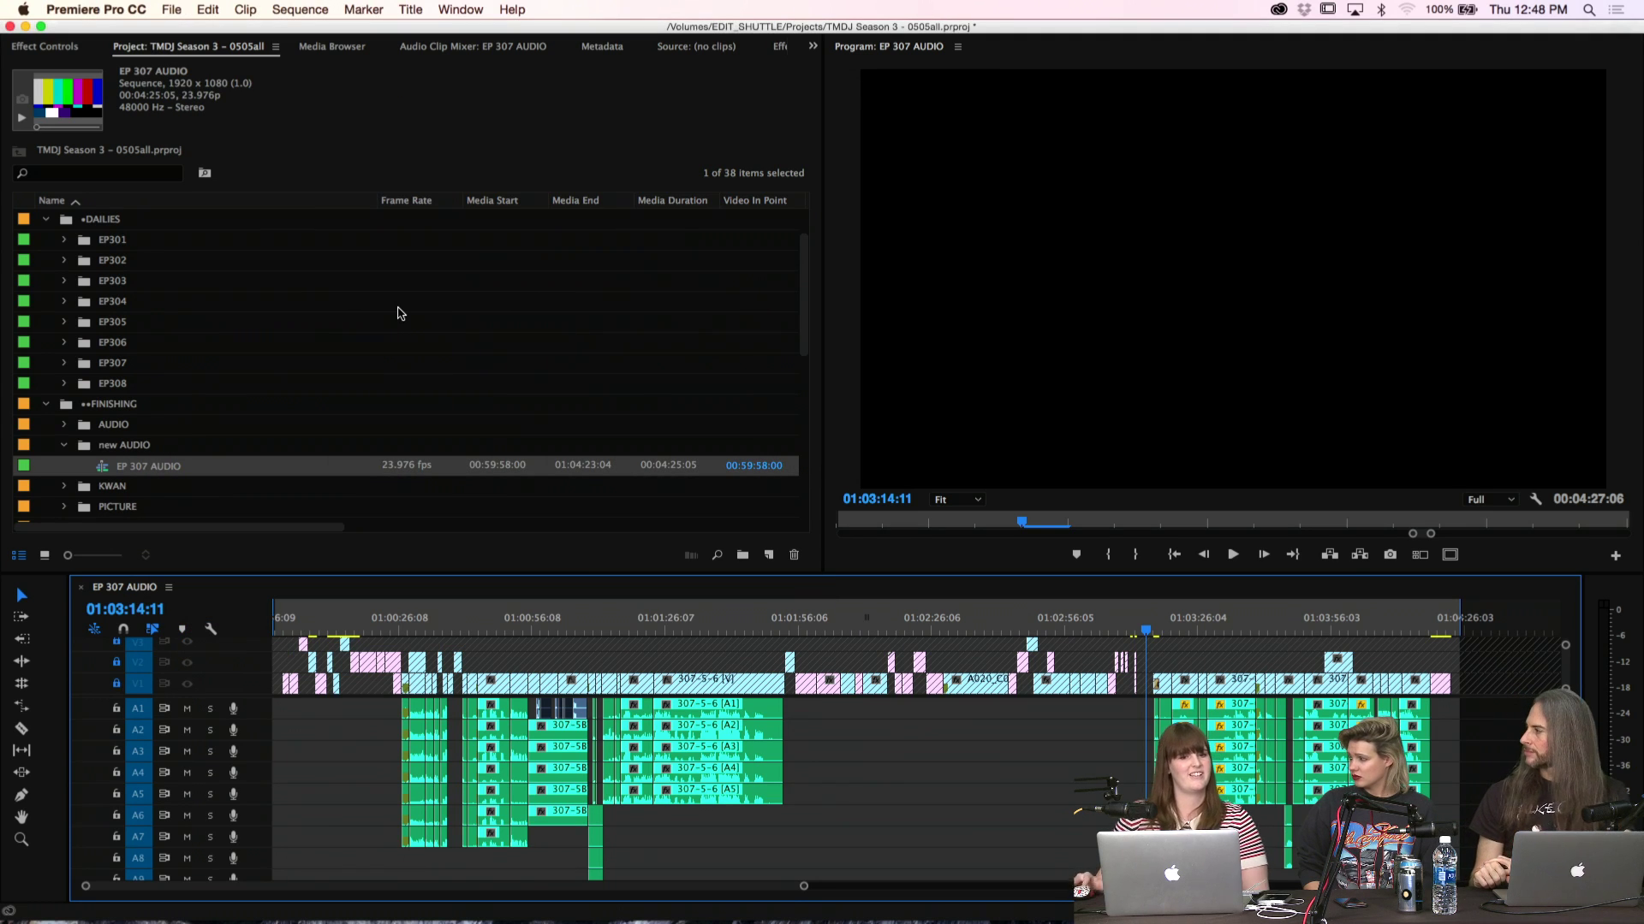